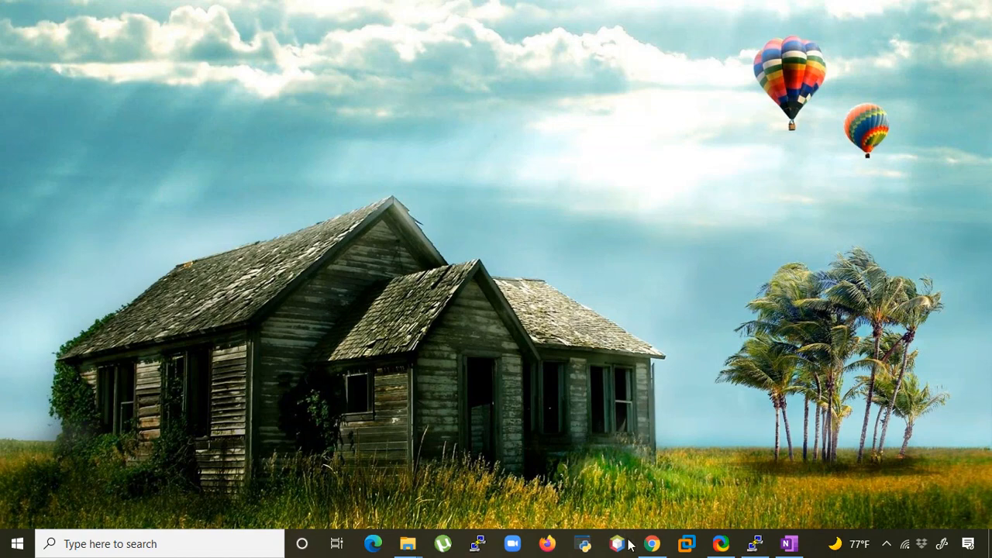
Open the stopped fwpaforprotection virtual machine from the Virtual machines list
{"action": "left_click", "coordinate": [652, 543]}
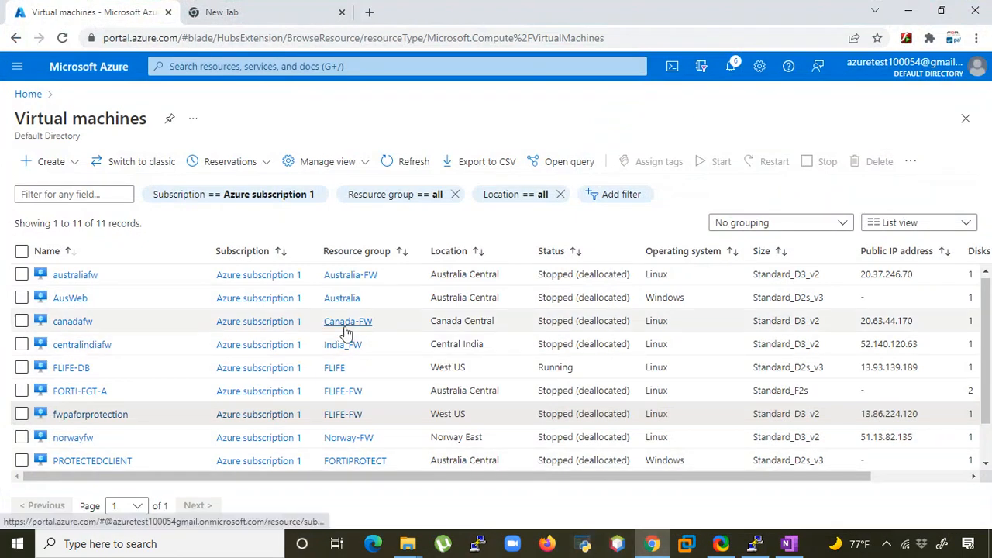
{"action": "double_click", "coordinate": [550, 414]}
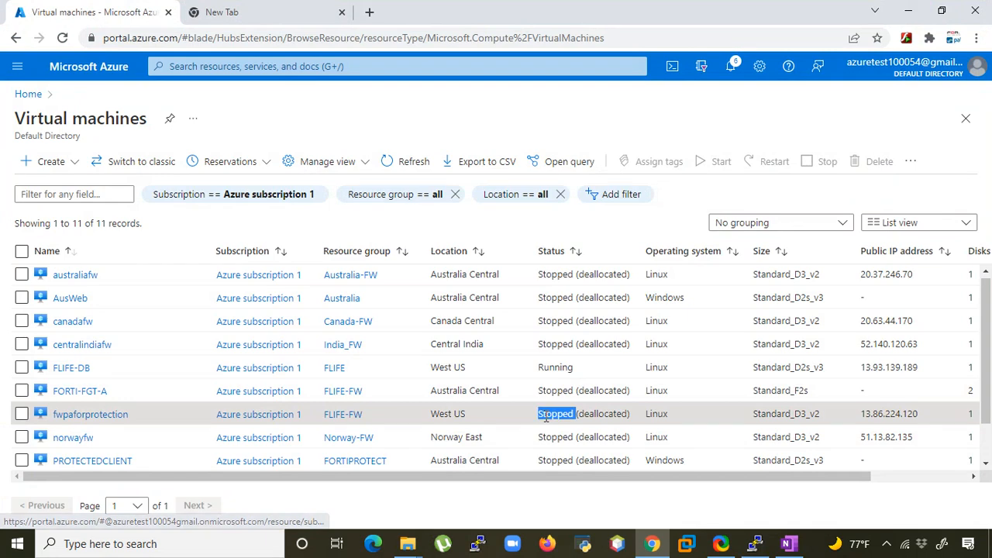
{"action": "left_click", "coordinate": [92, 415]}
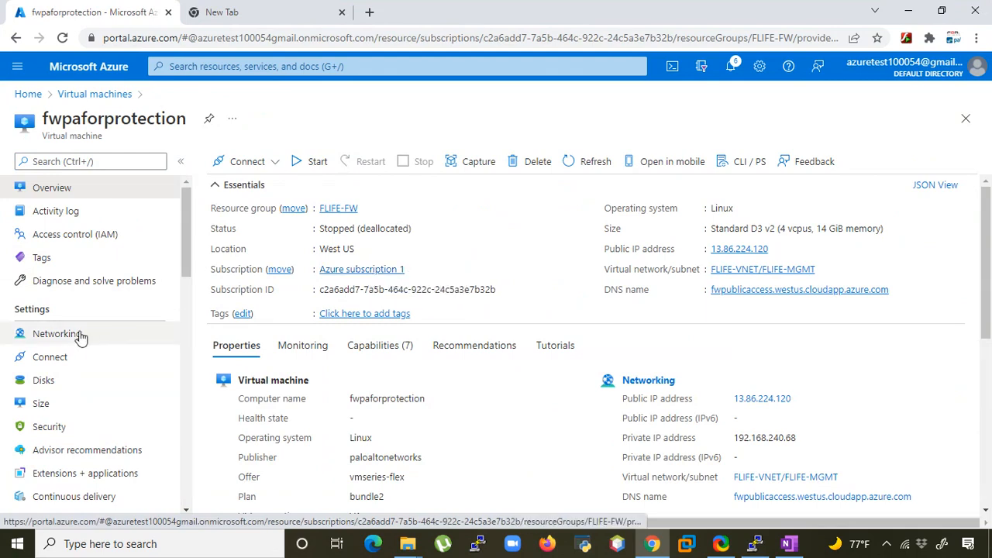
Open the eth1 untrust interface fwpaforprotection-fwpublicaccess-eth1 from the VM's Networking page
{"action": "left_click", "coordinate": [49, 334]}
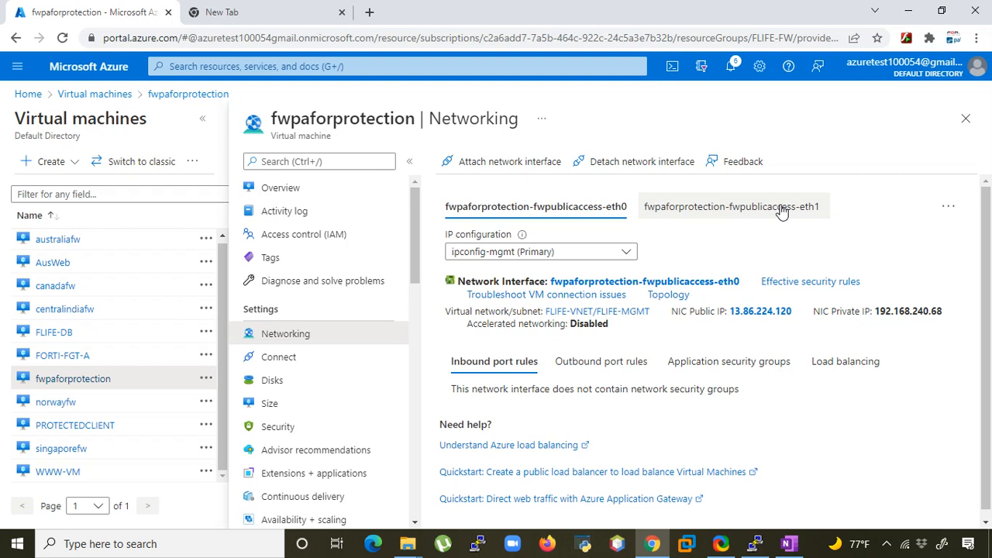
{"action": "left_click", "coordinate": [707, 214]}
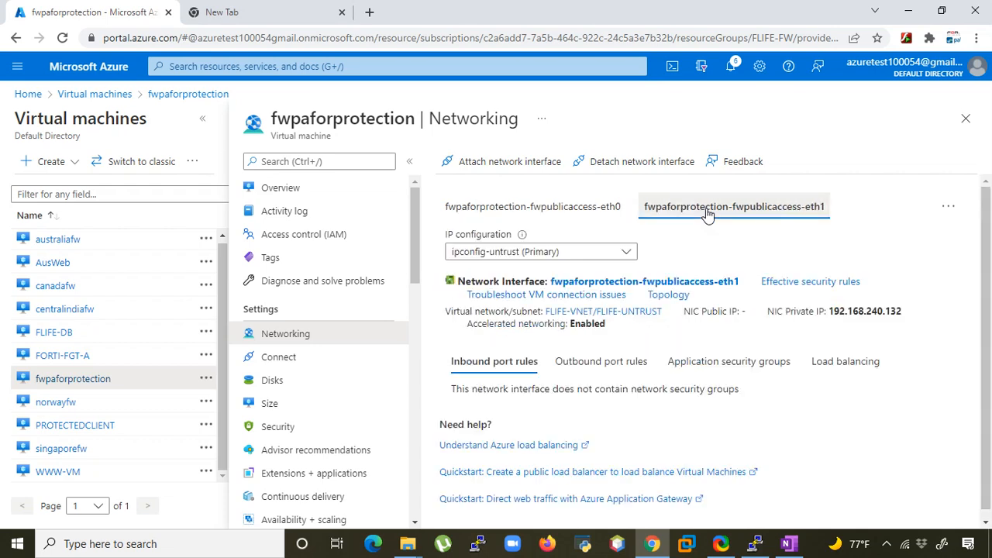
{"action": "left_click", "coordinate": [638, 282]}
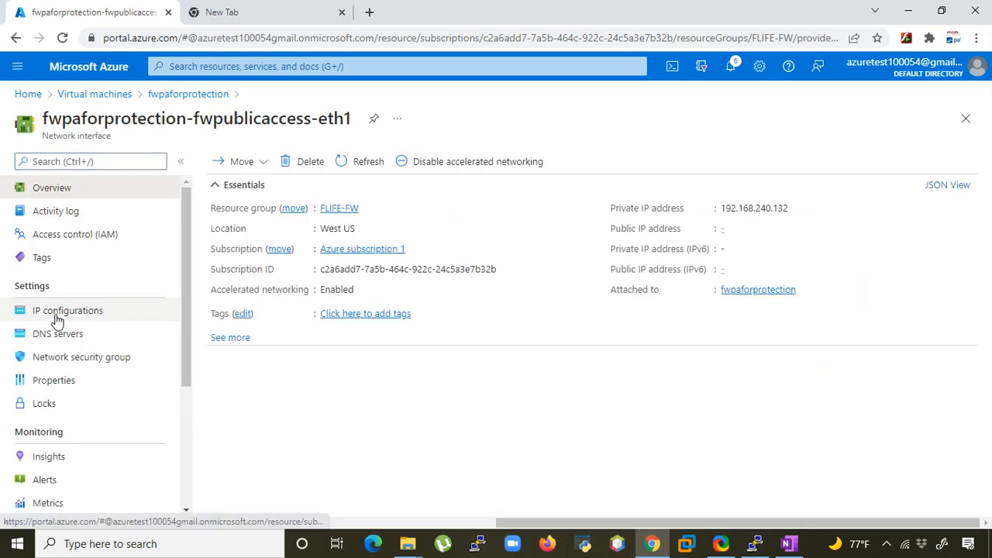
Change ipconfig-untrust's private IP 192.168.240.132 assignment from Dynamic to Static and save
{"action": "left_click", "coordinate": [82, 318]}
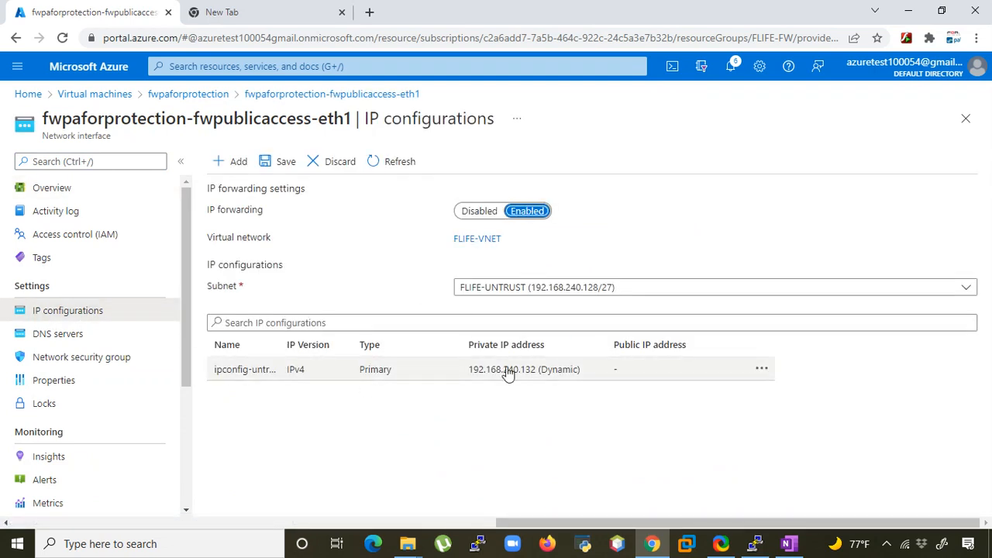
{"action": "left_click", "coordinate": [553, 375]}
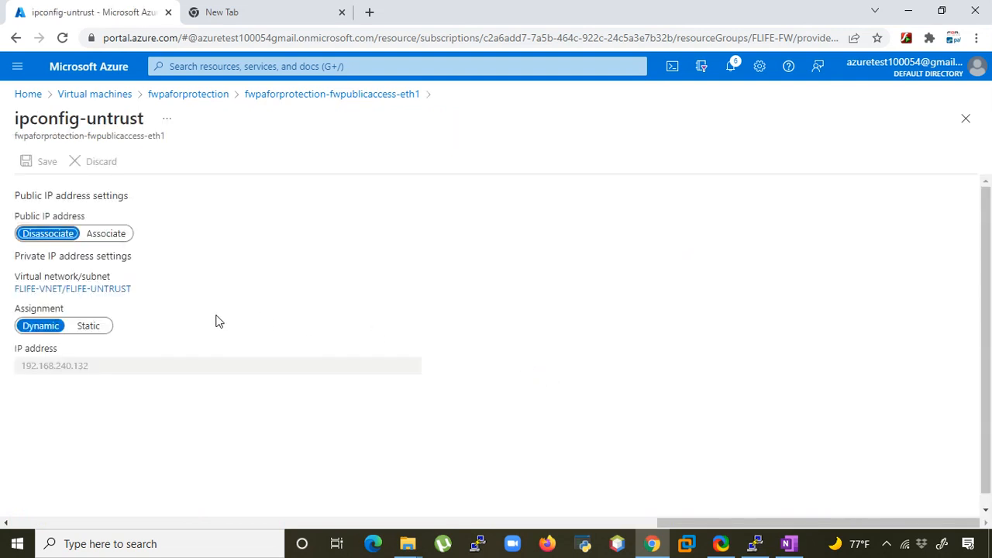
{"action": "left_click", "coordinate": [90, 326]}
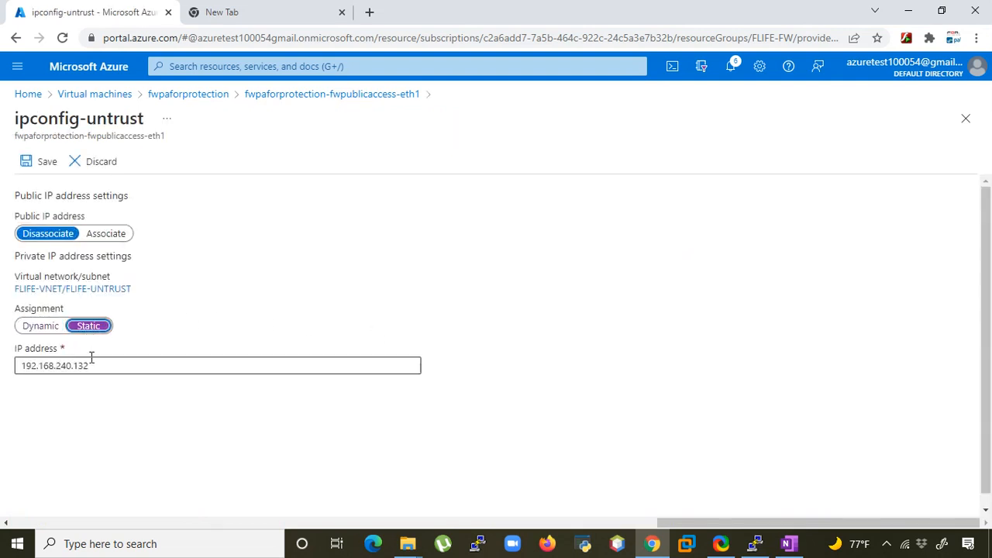
{"action": "left_click", "coordinate": [26, 162]}
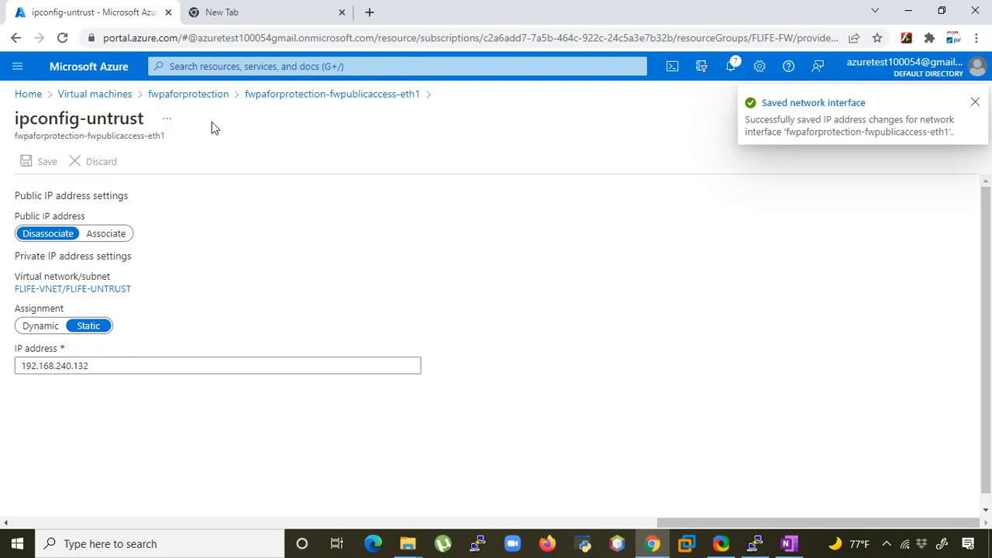
{"action": "left_click", "coordinate": [190, 99]}
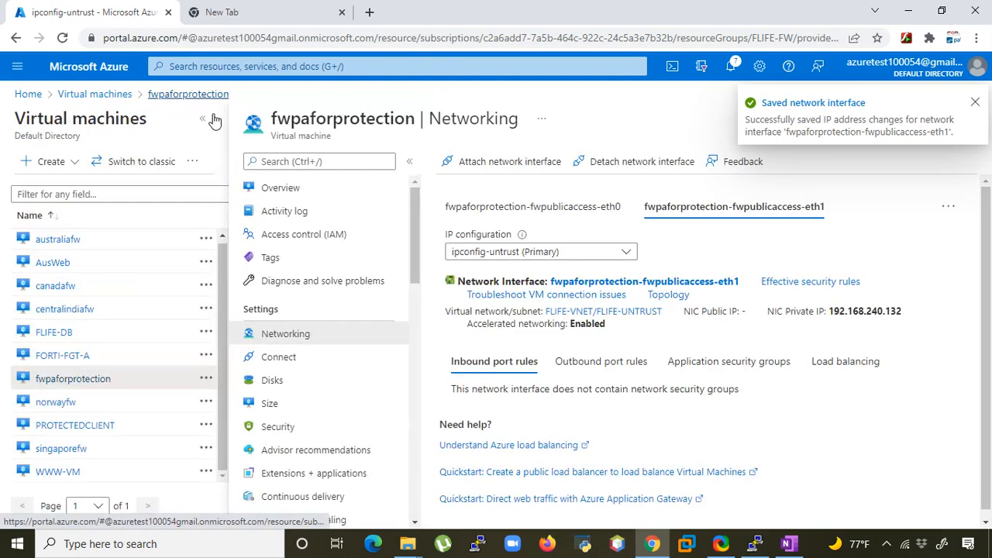
Switch to the VM's eth2 network interface and open its details
{"action": "left_click", "coordinate": [948, 208]}
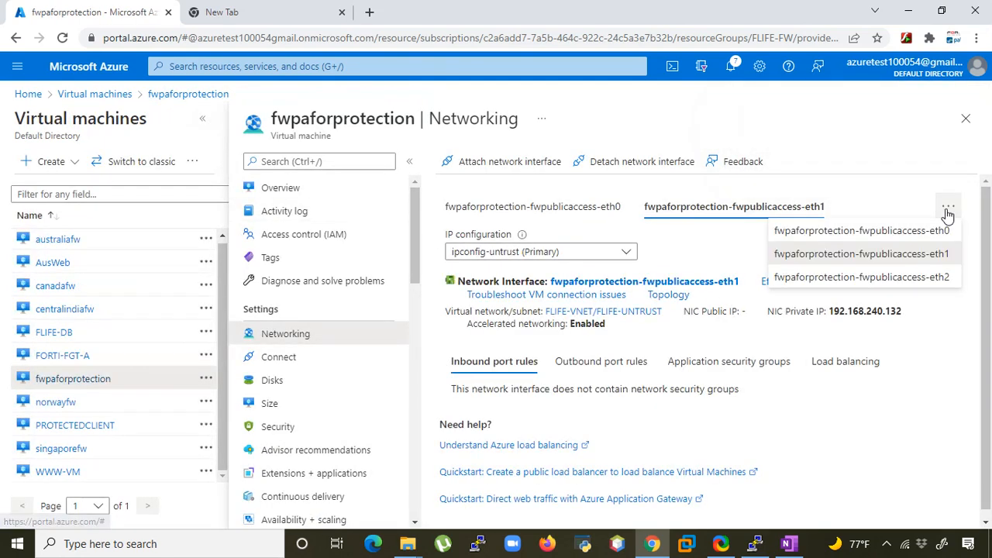
{"action": "left_click", "coordinate": [855, 281]}
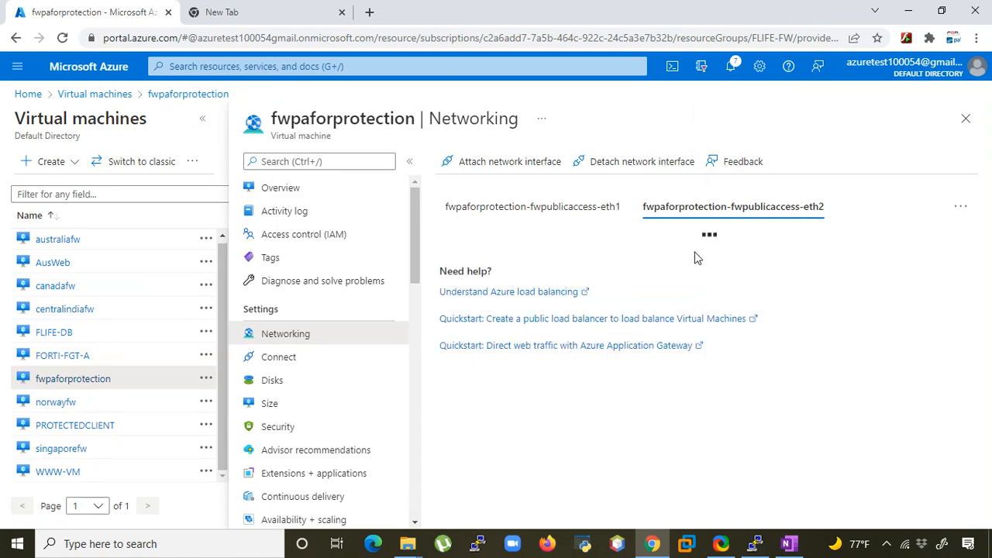
{"action": "left_click", "coordinate": [587, 281]}
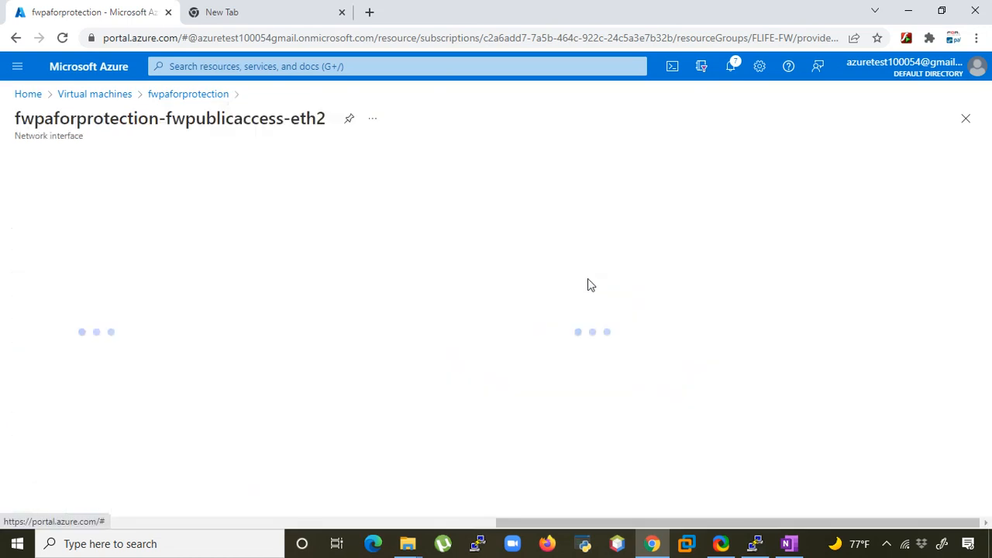
Set ipconfig-trust's private IP 192.168.240.100 to Static and save it
{"action": "left_click", "coordinate": [70, 312]}
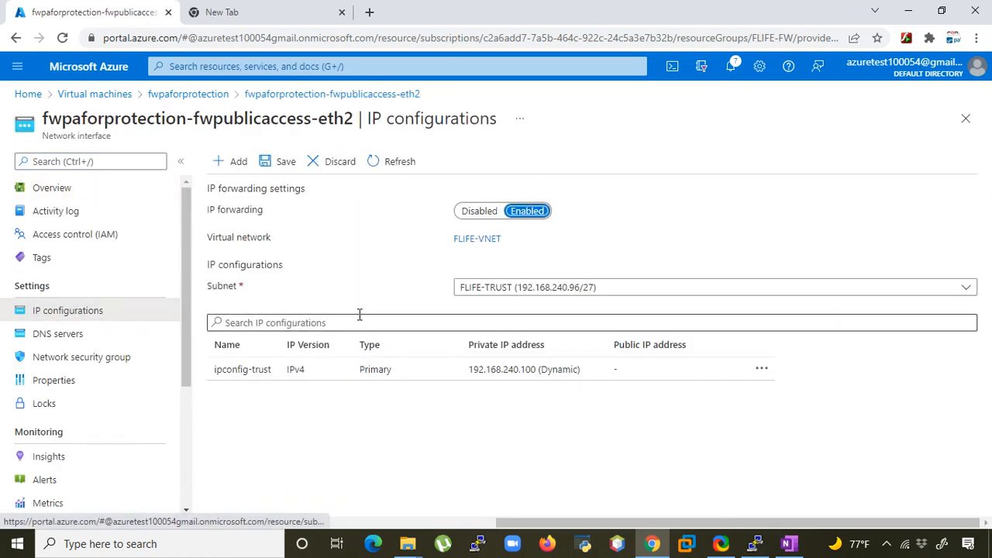
{"action": "left_click", "coordinate": [570, 377]}
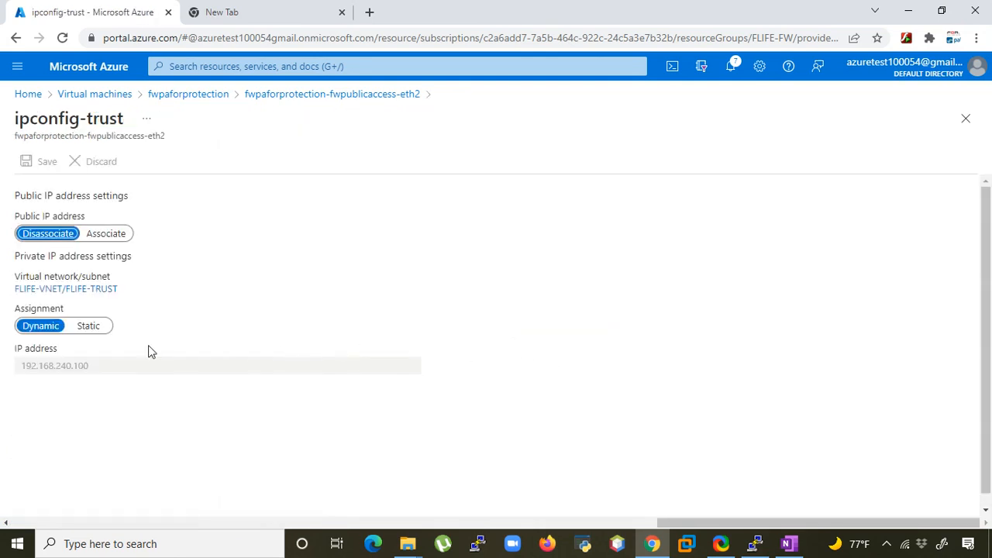
{"action": "left_click", "coordinate": [88, 327]}
{"action": "left_click", "coordinate": [45, 162]}
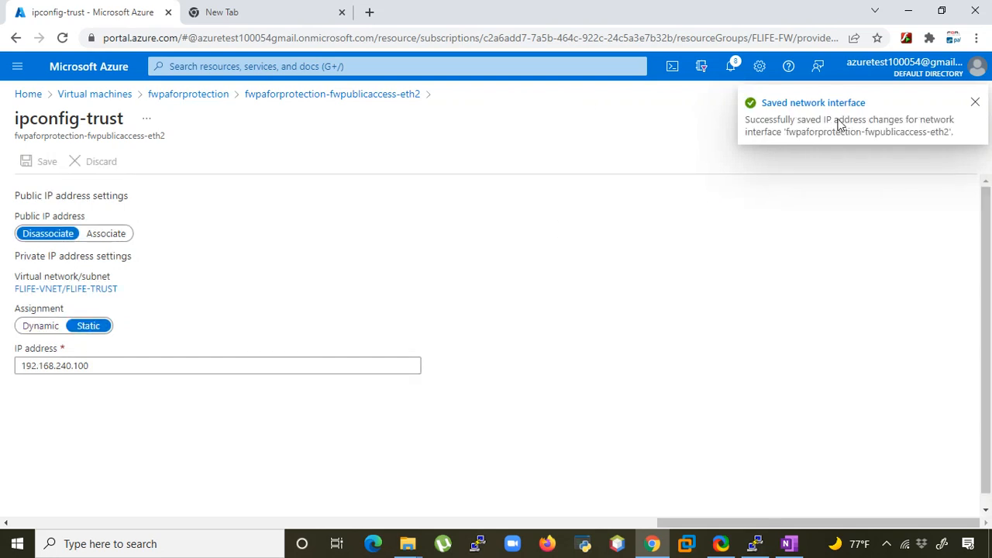
{"action": "left_click", "coordinate": [99, 95]}
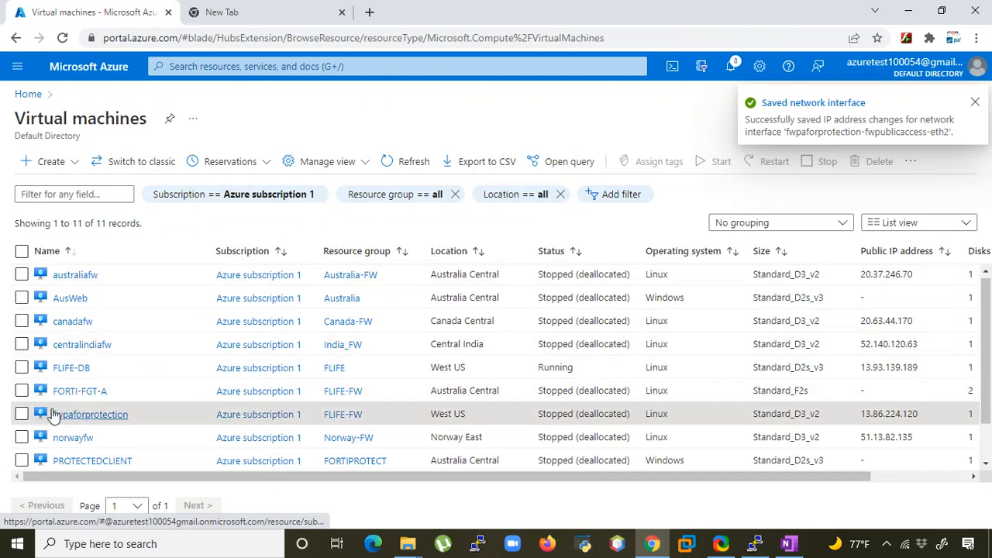
Select fwpaforprotection in the VM list and start it, confirming with Yes
{"action": "left_click", "coordinate": [22, 414]}
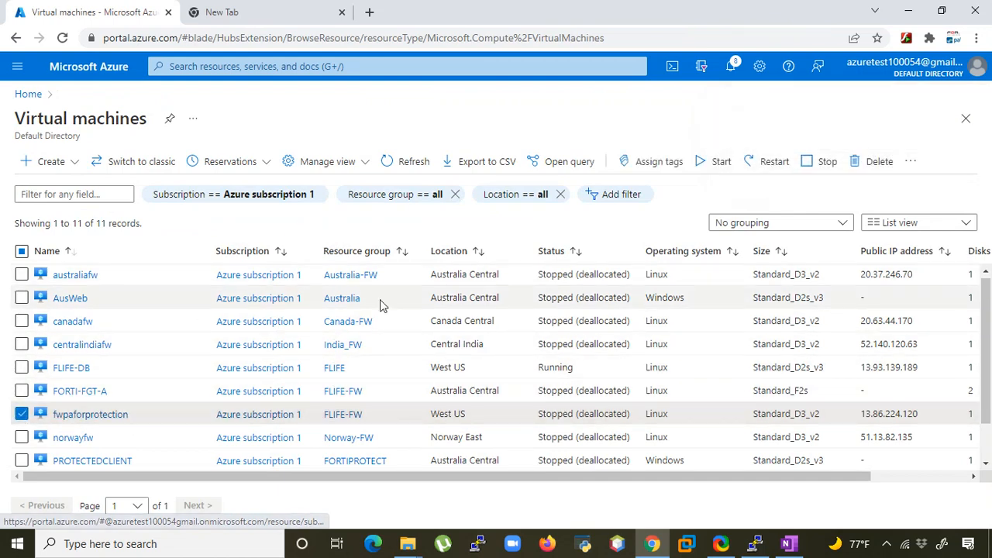
{"action": "left_click", "coordinate": [720, 167]}
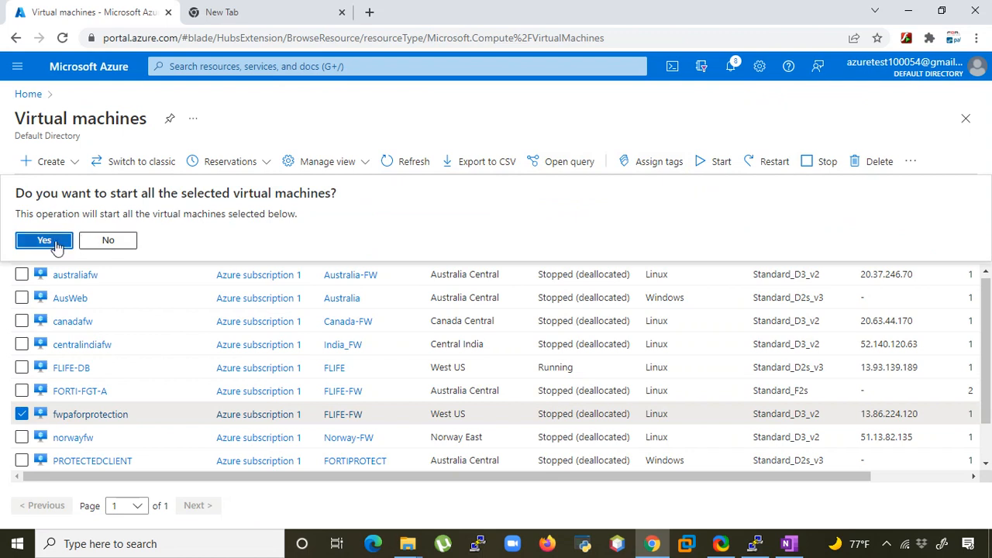
{"action": "left_click", "coordinate": [53, 246]}
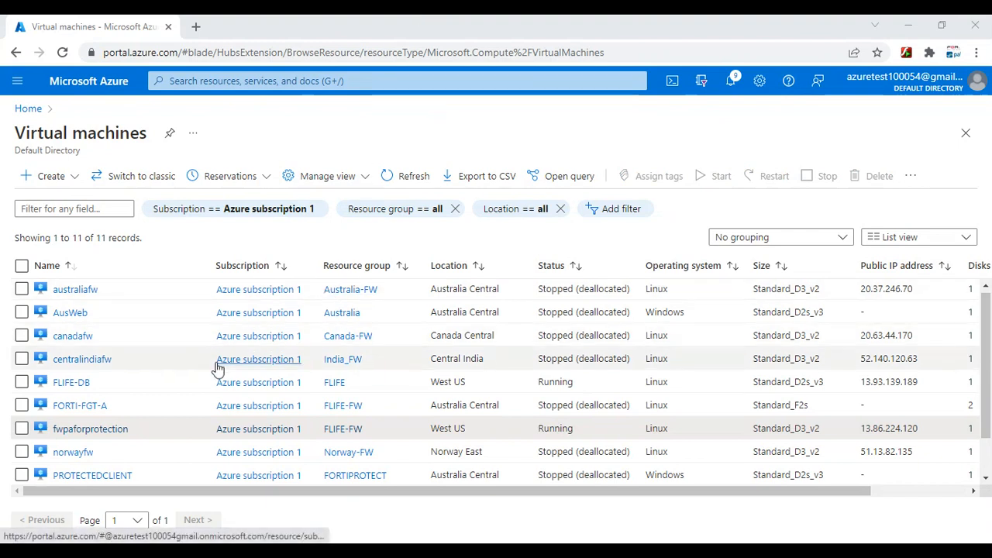
Copy the firewall VM's public IP 13.86.224.120 from its overview page
{"action": "left_click", "coordinate": [97, 429]}
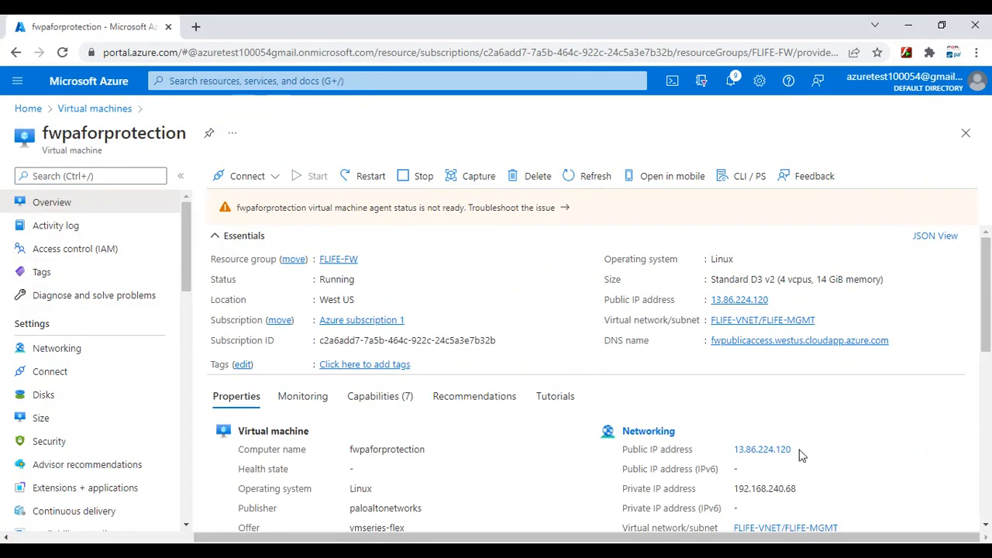
{"action": "left_click_drag", "start_coordinate": [793, 450], "coordinate": [731, 453]}
{"action": "right_click", "coordinate": [752, 453]}
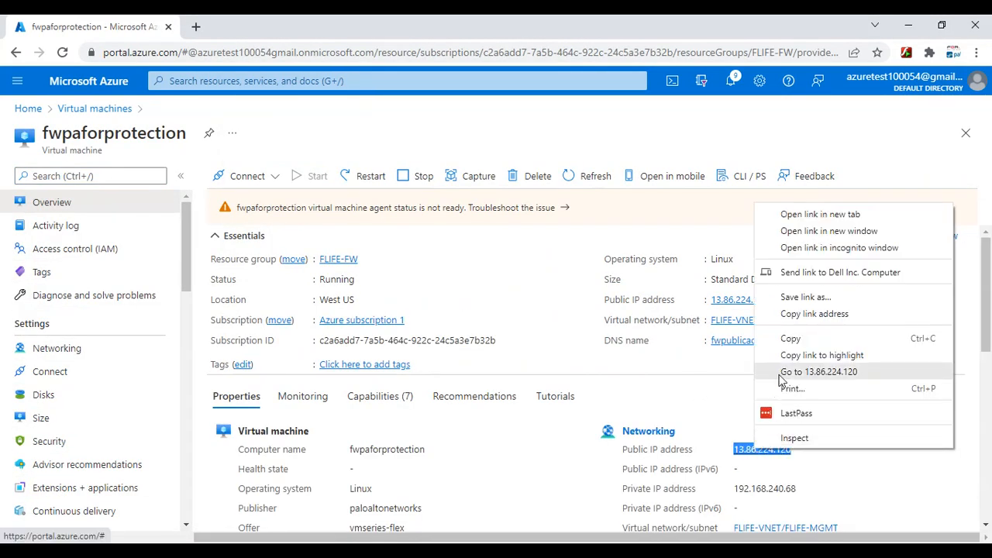
{"action": "left_click", "coordinate": [768, 340]}
{"action": "left_click", "coordinate": [195, 26]}
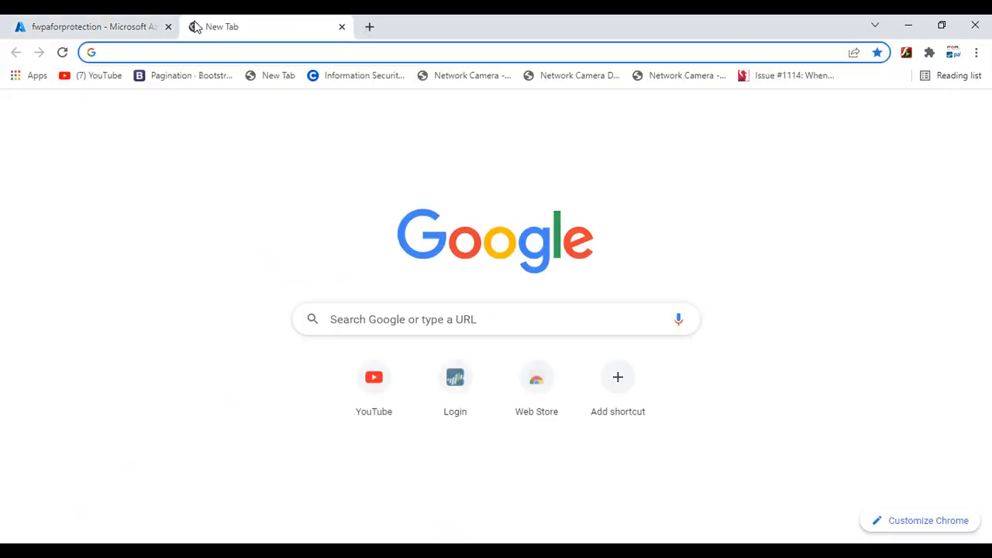
{"action": "type", "text": "https://13.86.224.120"}
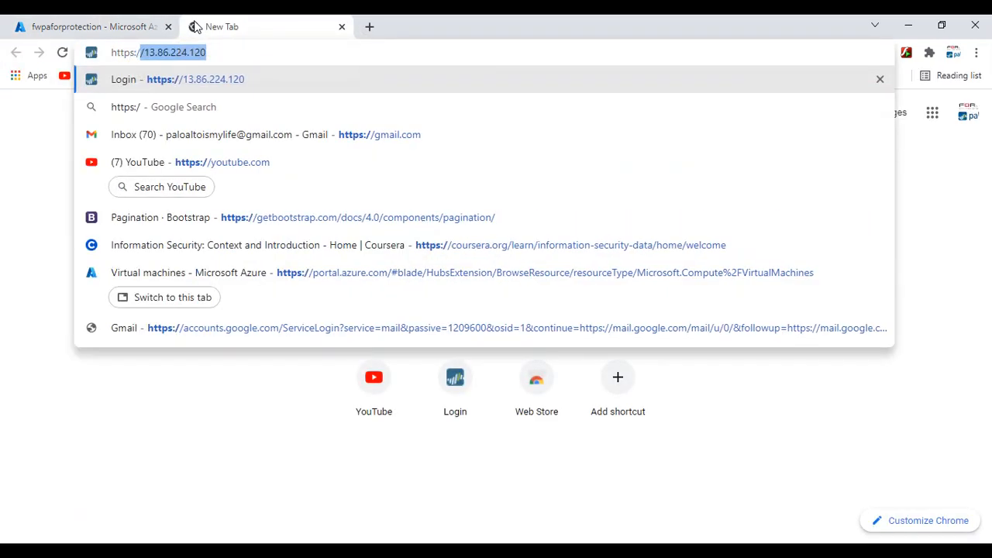
{"action": "key", "text": "Return"}
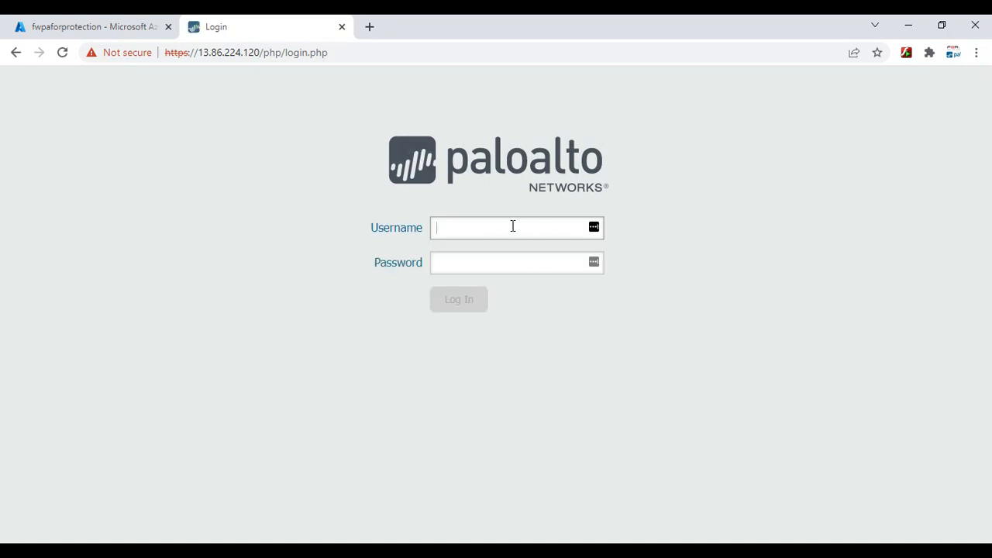
Log in to the PAN-OS web interface with the admin username and password
{"action": "type", "text": "mahesh"}
{"action": "key", "text": "Tab"}
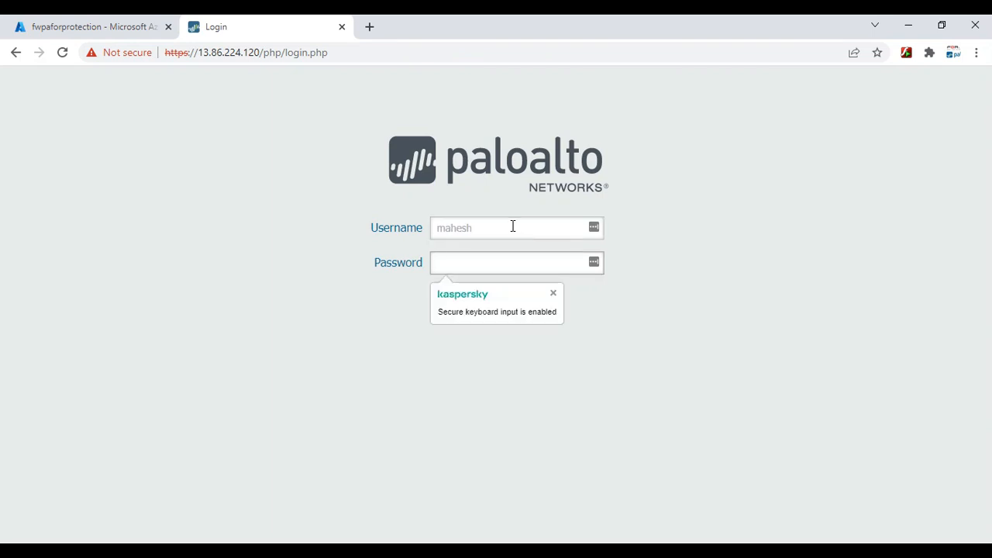
{"action": "type", "text": "•••••••••••••"}
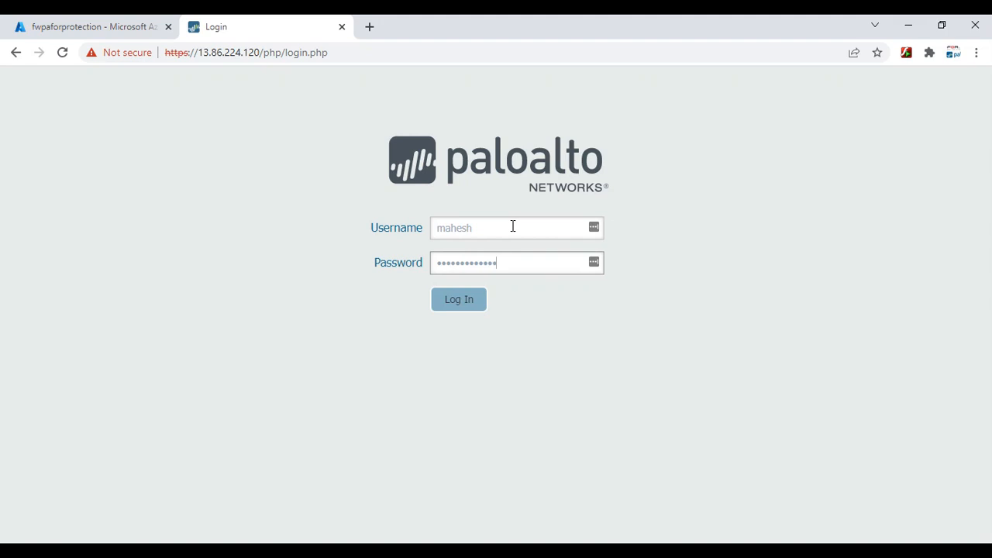
{"action": "key", "text": "Return"}
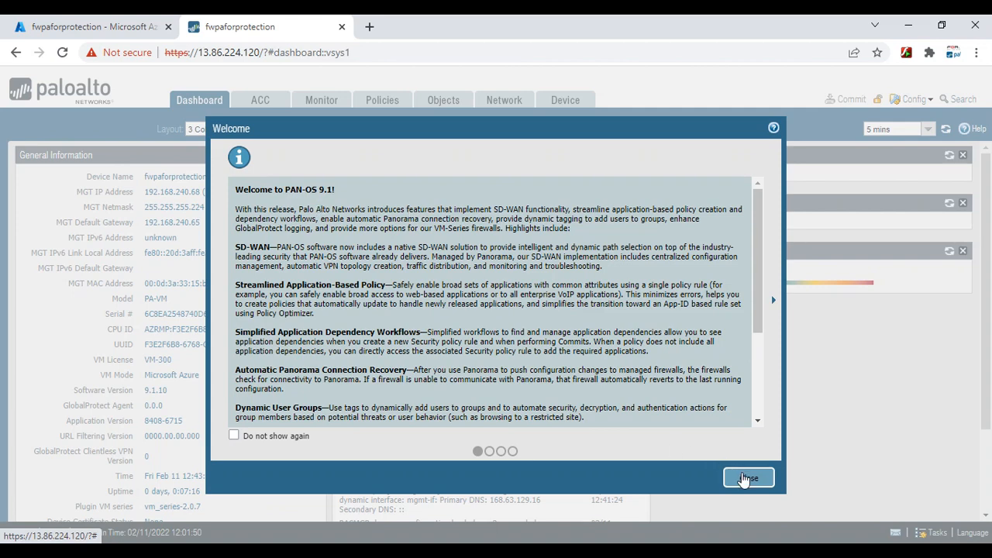
Dismiss the welcome message and review the Management interface under Device > Setup > Interfaces
{"action": "left_click", "coordinate": [744, 480]}
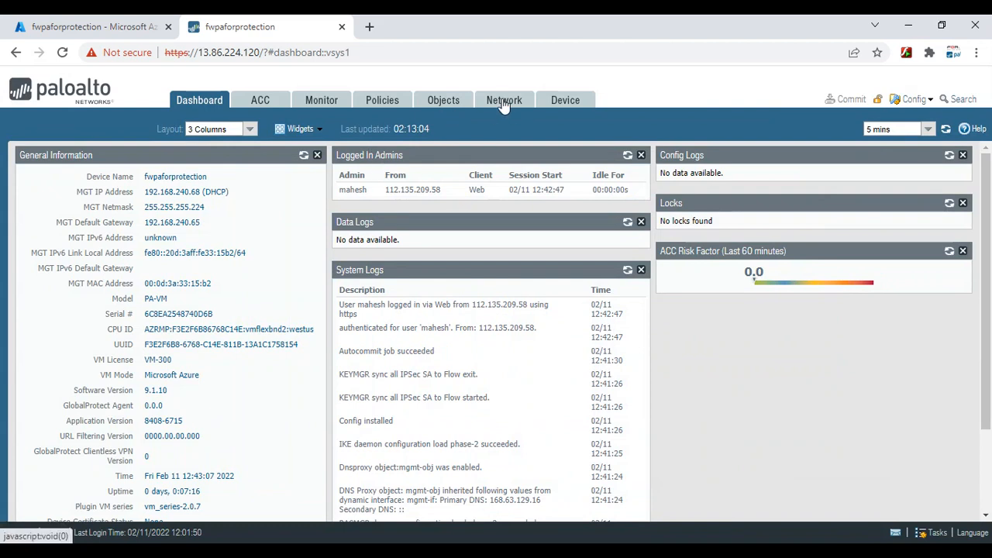
{"action": "left_click", "coordinate": [564, 102]}
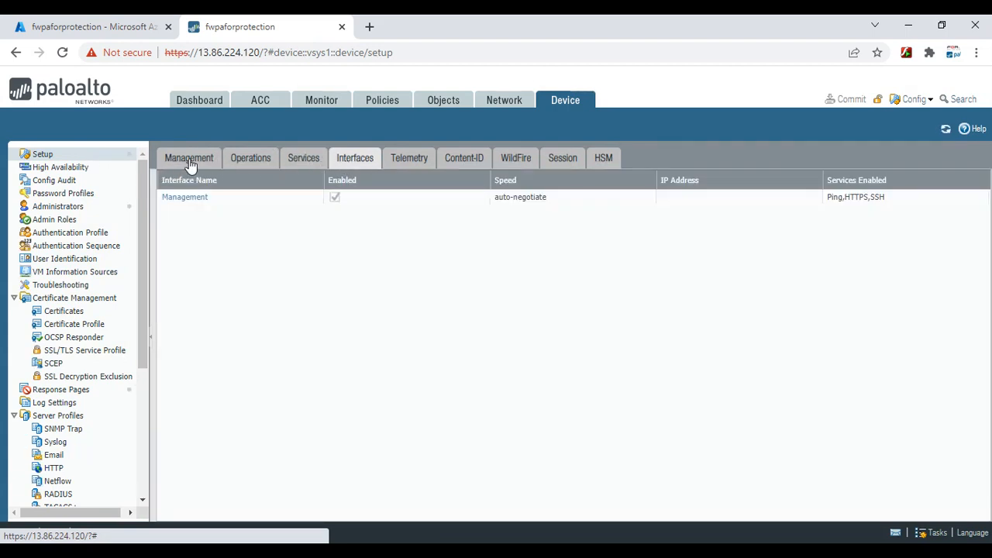
{"action": "left_click", "coordinate": [190, 160]}
{"action": "left_click", "coordinate": [358, 158]}
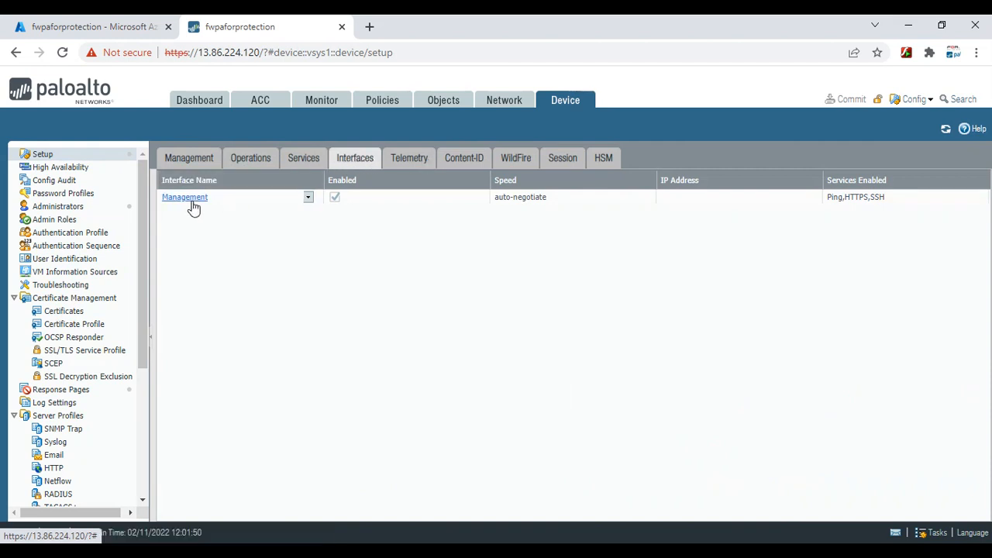
{"action": "left_click", "coordinate": [95, 28]}
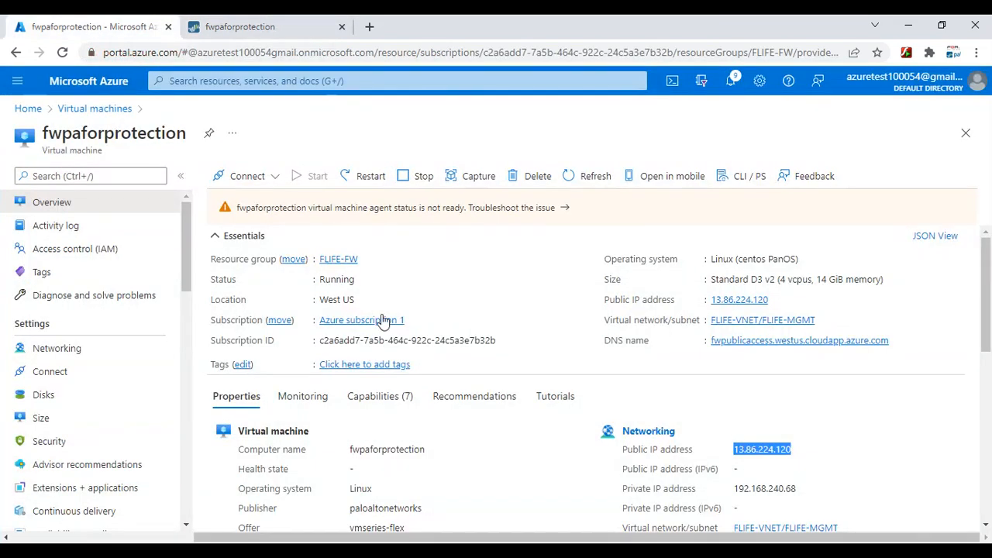
Review the VM's three network interfaces, eth0 through eth2, on its Azure Networking page
{"action": "left_click", "coordinate": [97, 348]}
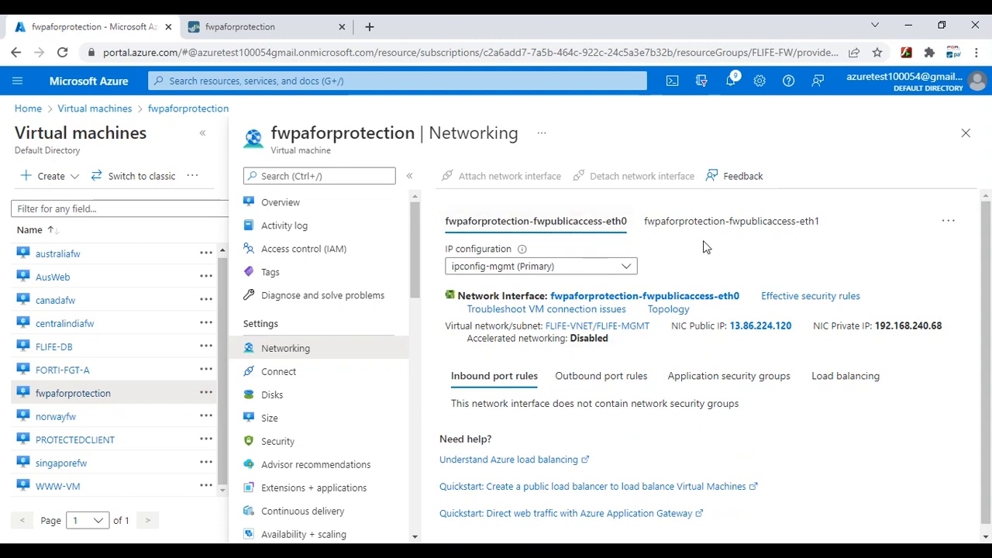
{"action": "left_click", "coordinate": [949, 223]}
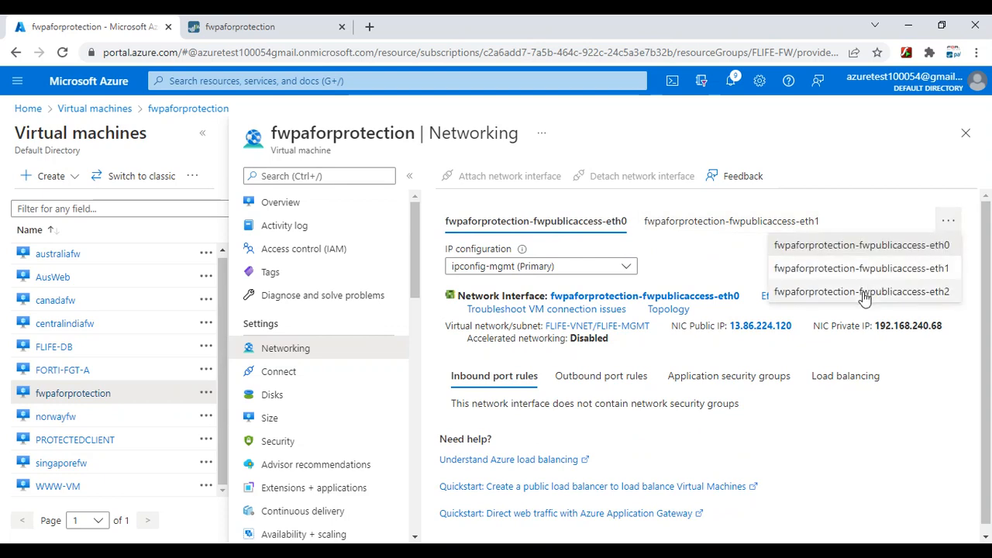
{"action": "left_click", "coordinate": [868, 213]}
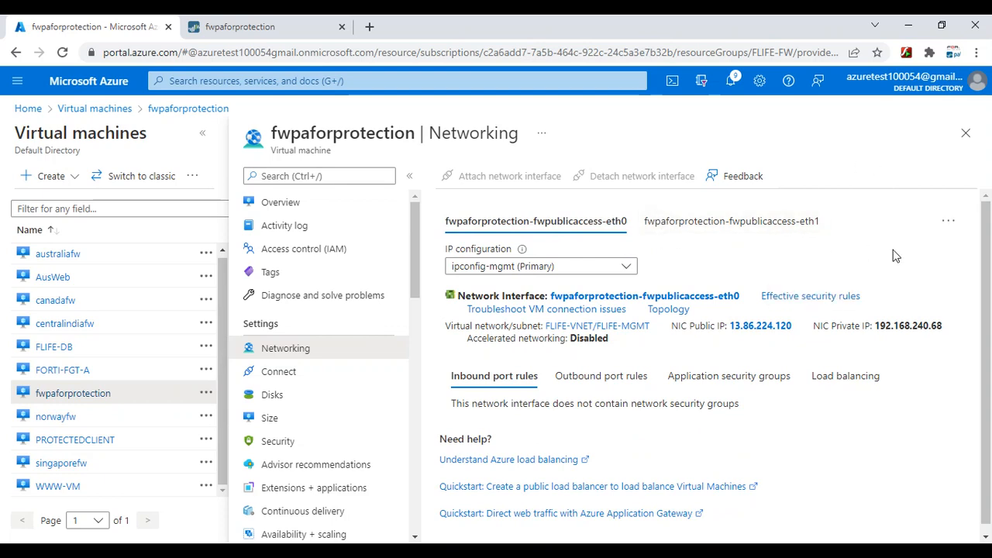
{"action": "left_click", "coordinate": [283, 22]}
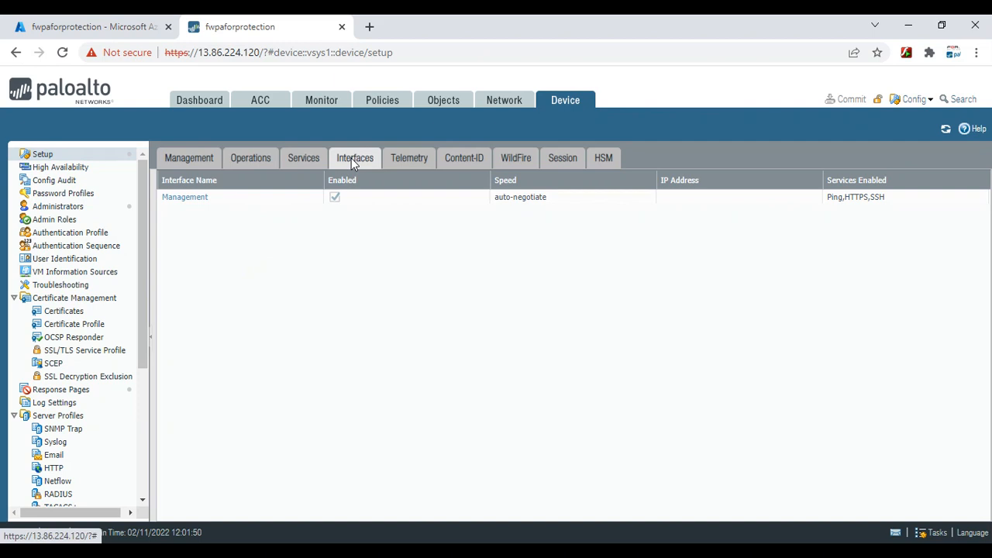
{"action": "left_click", "coordinate": [104, 31]}
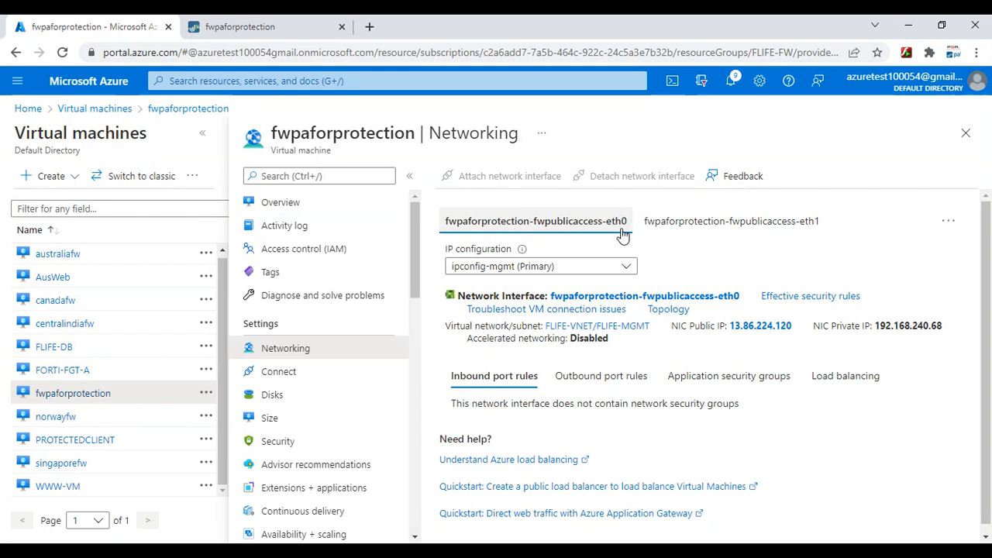
{"action": "left_click", "coordinate": [302, 24]}
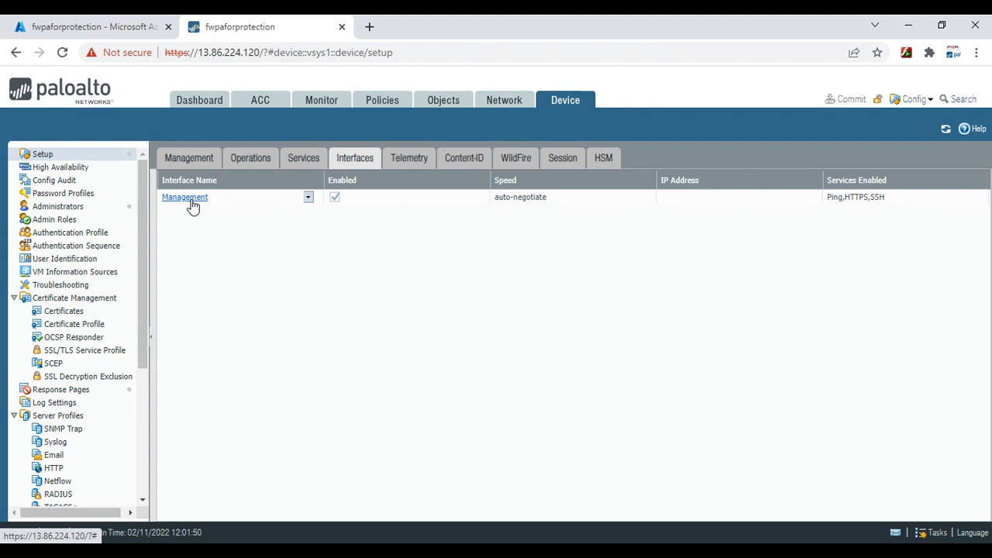
{"action": "left_click", "coordinate": [137, 24]}
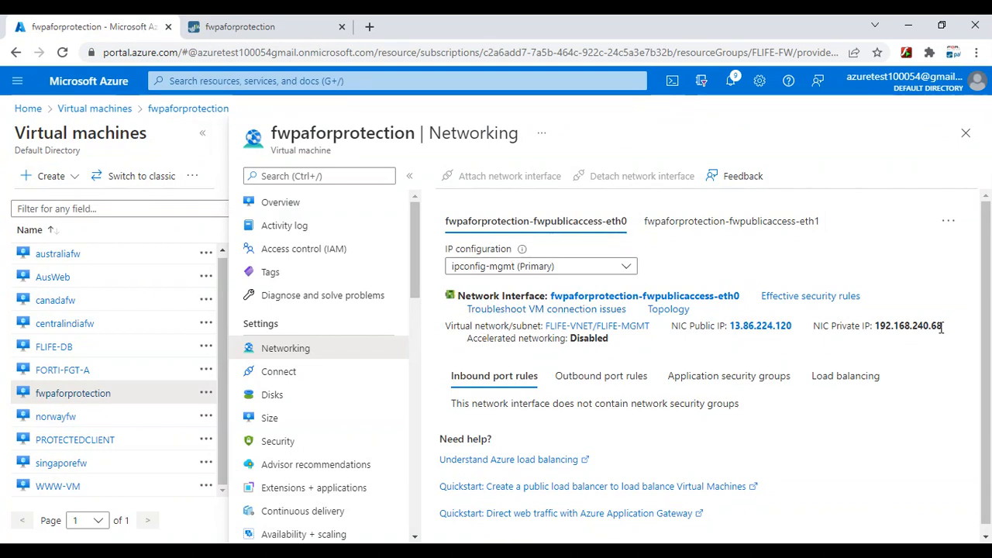
{"action": "left_click_drag", "start_coordinate": [942, 328], "coordinate": [931, 329]}
{"action": "left_click", "coordinate": [933, 348]}
{"action": "left_click", "coordinate": [234, 28]}
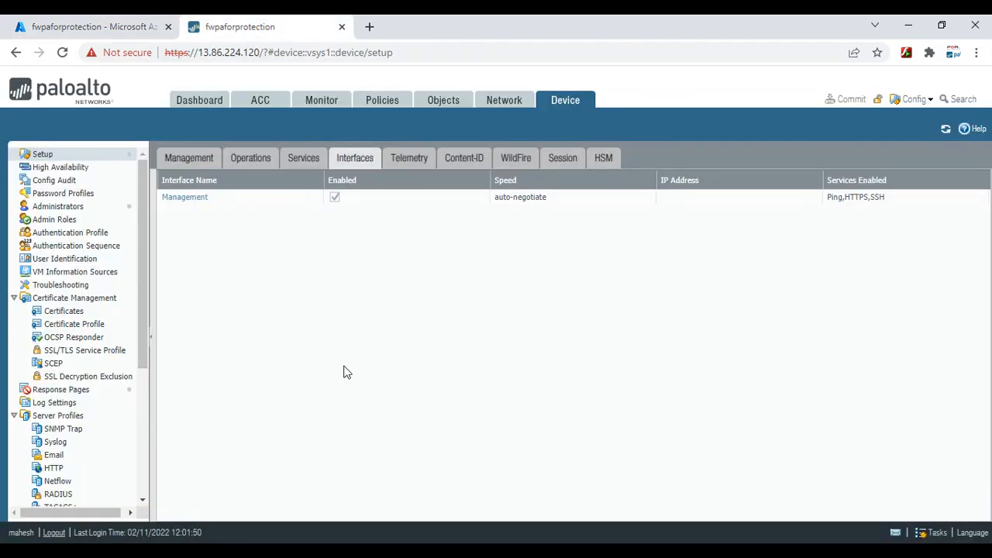
Show the Management interface's DHCP runtime info: IP 192.168.240.68, gateway 192.168.240.65
{"action": "left_click", "coordinate": [189, 198]}
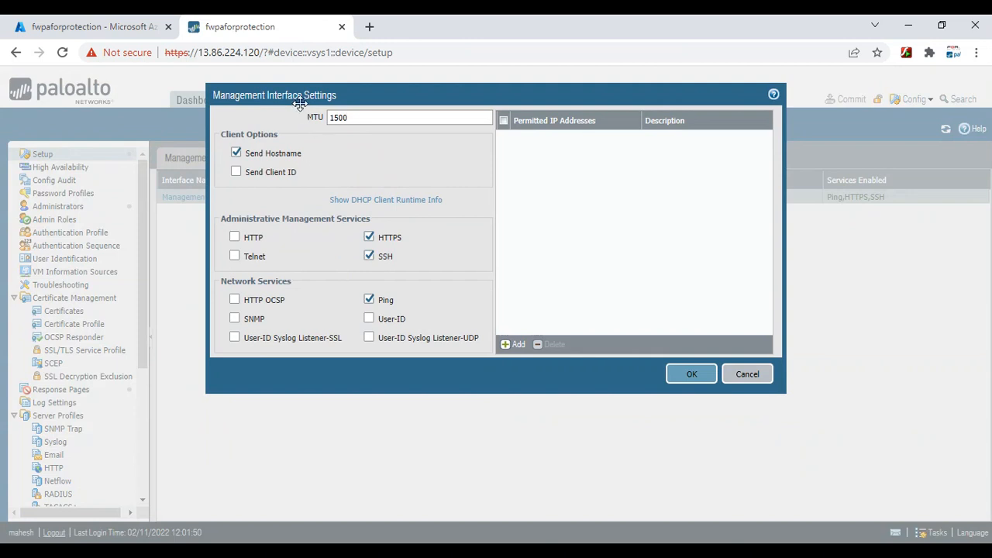
{"action": "left_click", "coordinate": [365, 204]}
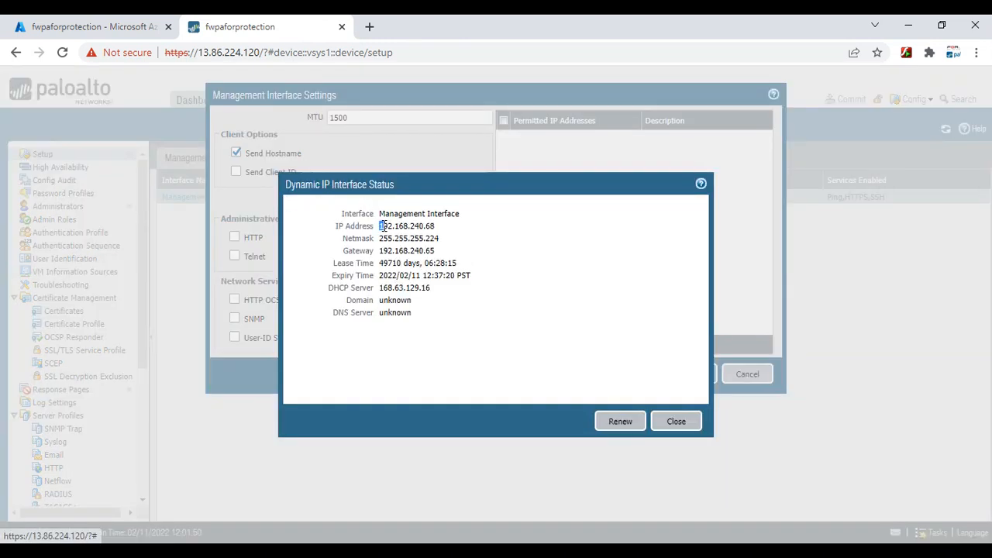
{"action": "left_click_drag", "start_coordinate": [381, 226], "coordinate": [436, 230]}
{"action": "left_click", "coordinate": [446, 235]}
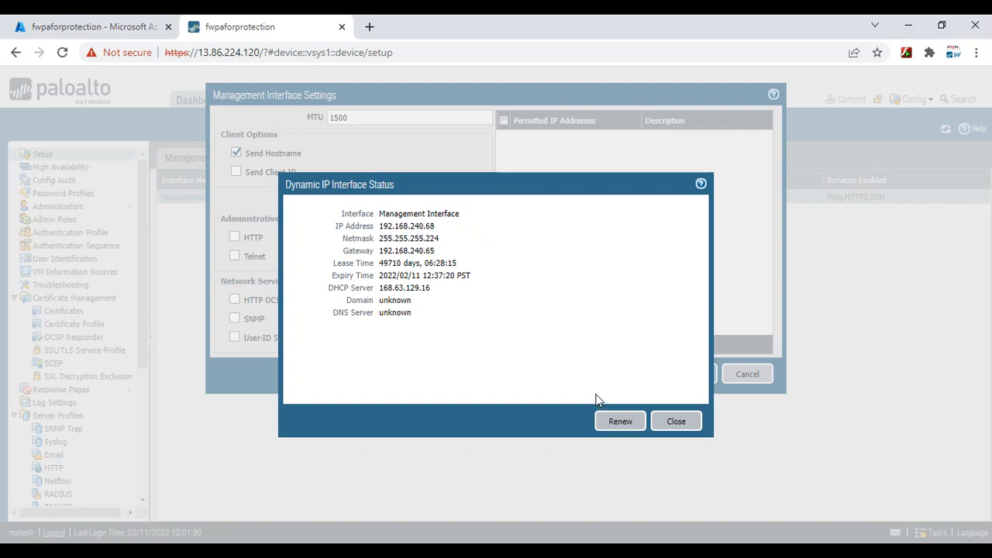
Close the Management settings without saving and view the unconfigured Ethernet interfaces ethernet1/1–1/7
{"action": "left_click", "coordinate": [689, 425]}
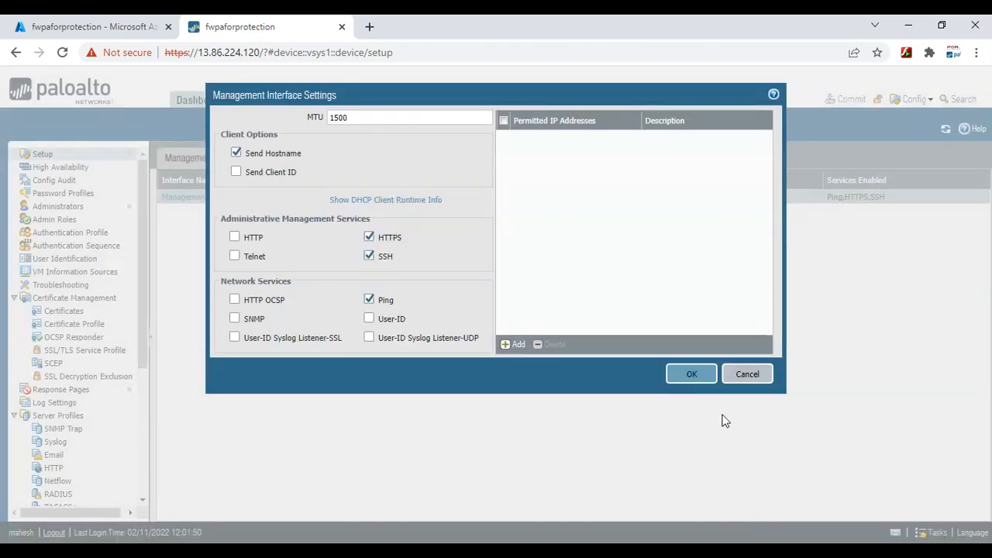
{"action": "left_click", "coordinate": [746, 376]}
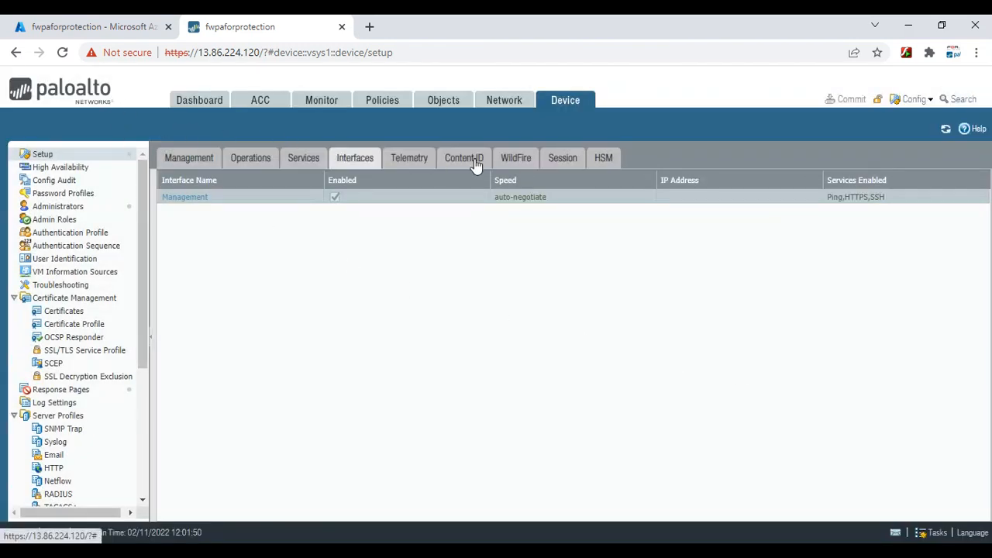
{"action": "left_click", "coordinate": [500, 107]}
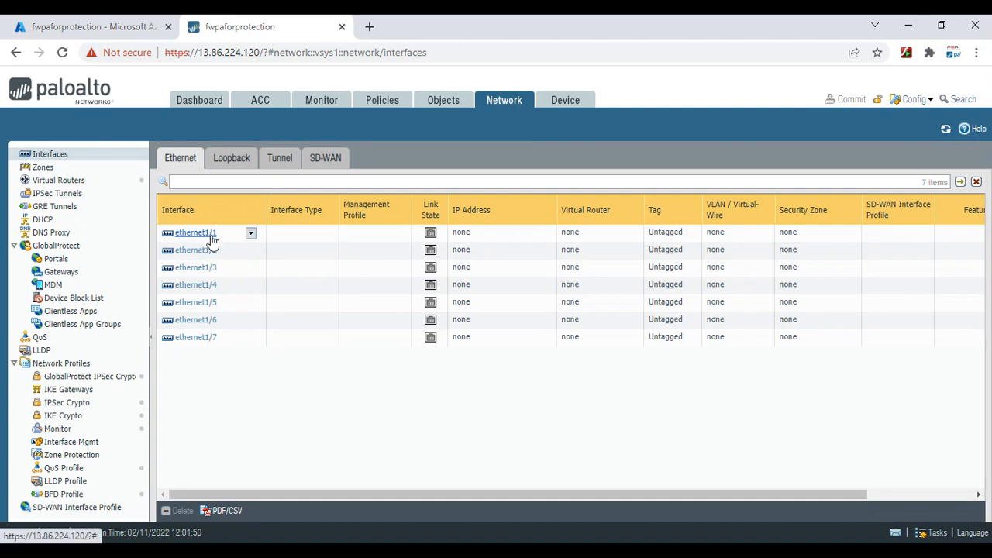
{"action": "left_click", "coordinate": [93, 27]}
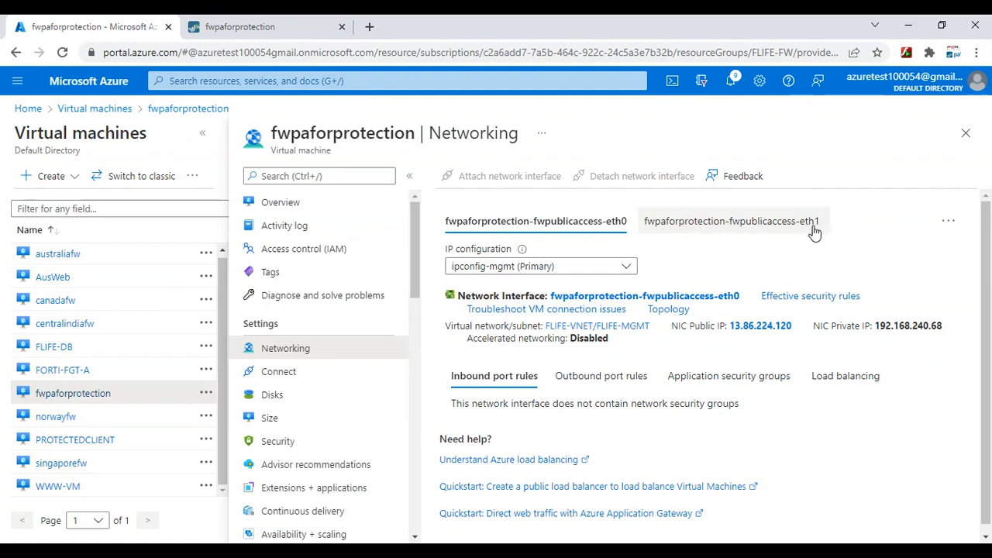
Review the network interfaces attached to the VM on the Azure networking page
{"action": "left_click", "coordinate": [275, 24]}
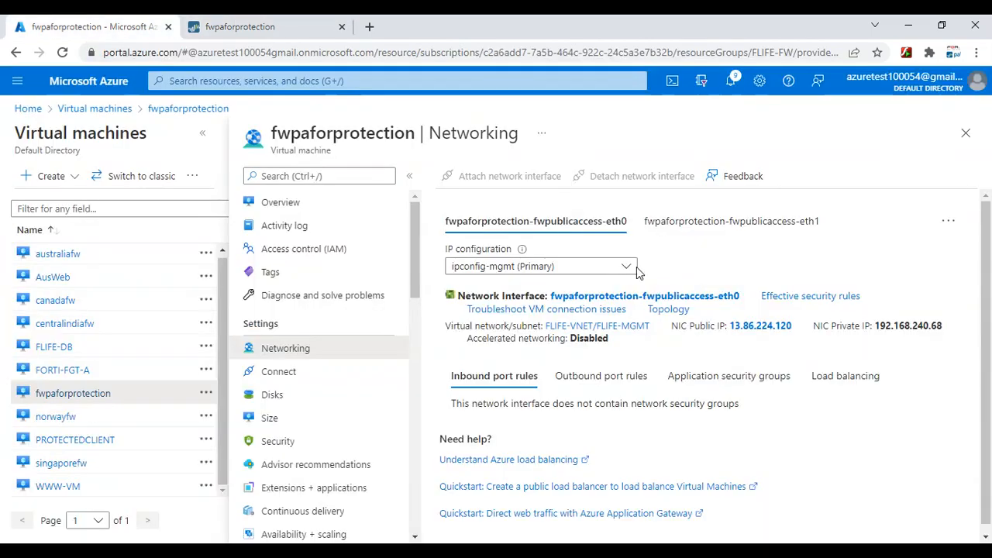
{"action": "left_click", "coordinate": [120, 31]}
{"action": "left_click", "coordinate": [948, 221]}
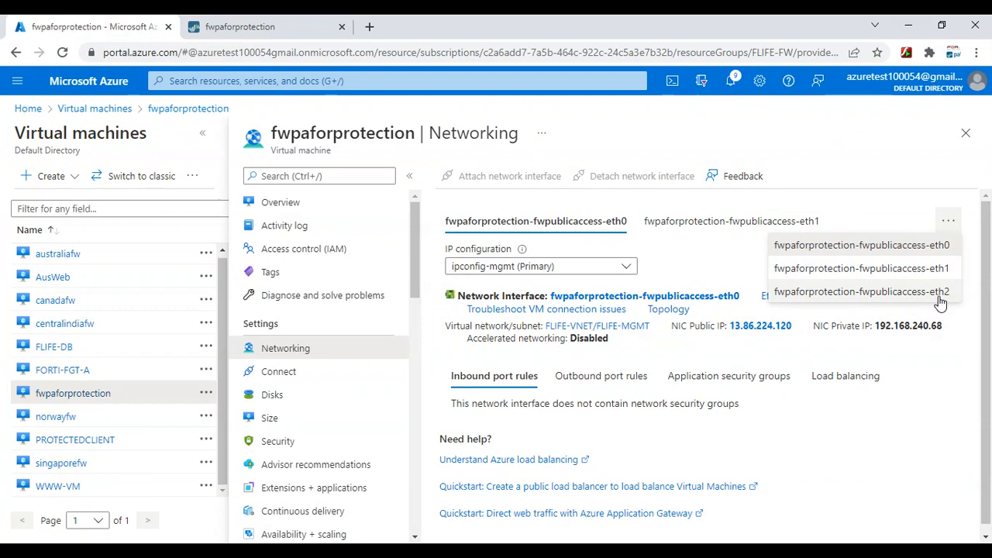
{"action": "left_click", "coordinate": [867, 162]}
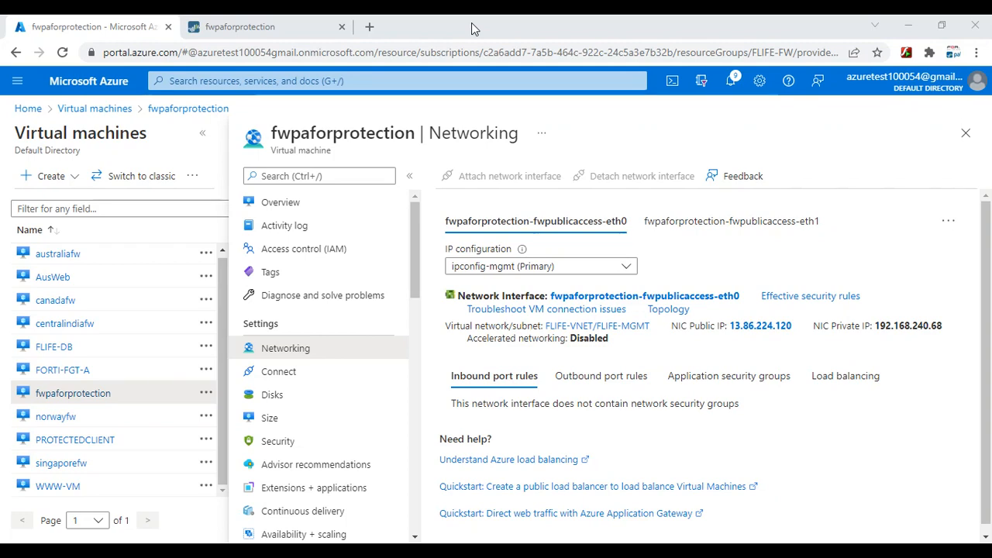
Copy eth1's untrust private IP 192.168.240.132 and go back to the PAN-OS interfaces list
{"action": "left_click", "coordinate": [700, 229]}
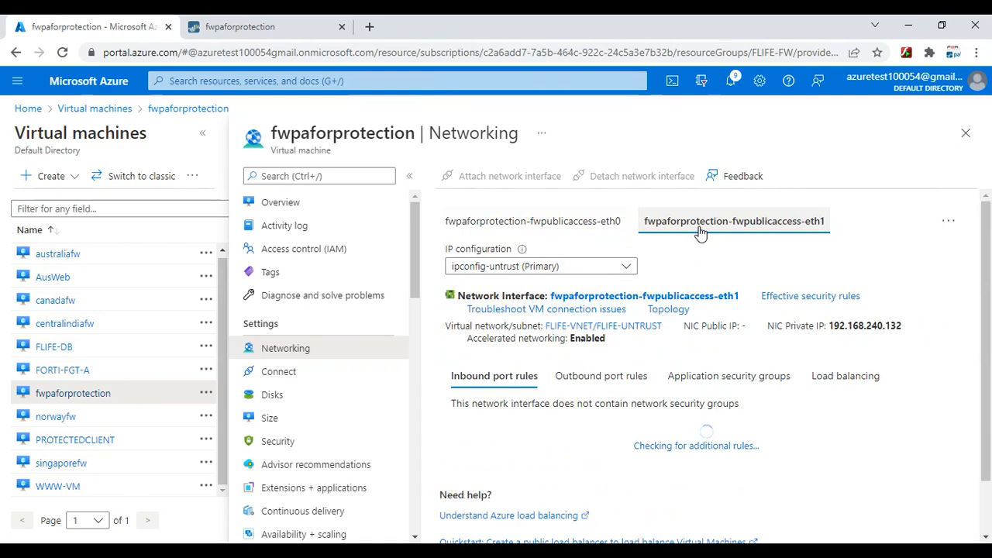
{"action": "left_click_drag", "start_coordinate": [912, 332], "coordinate": [830, 322]}
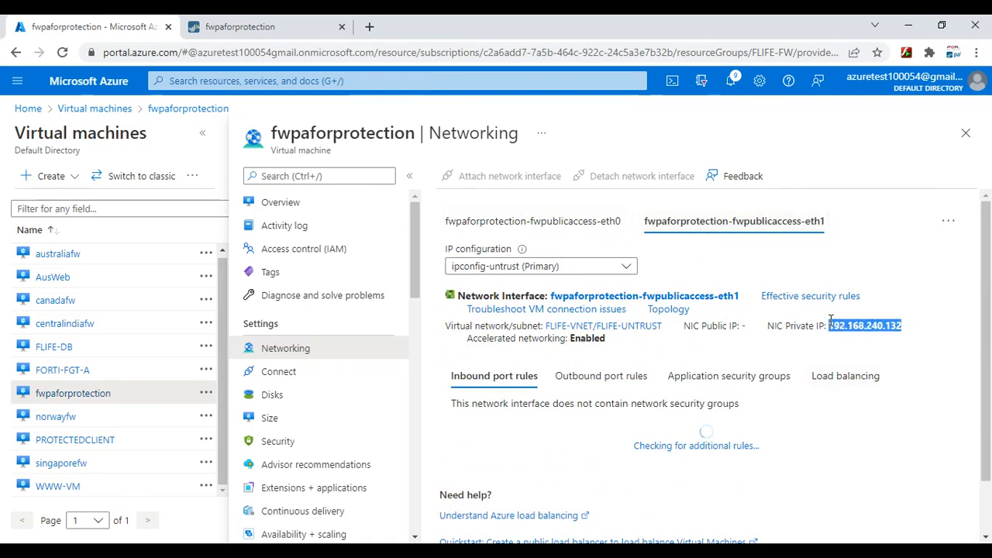
{"action": "right_click", "coordinate": [847, 320]}
{"action": "left_click", "coordinate": [854, 333]}
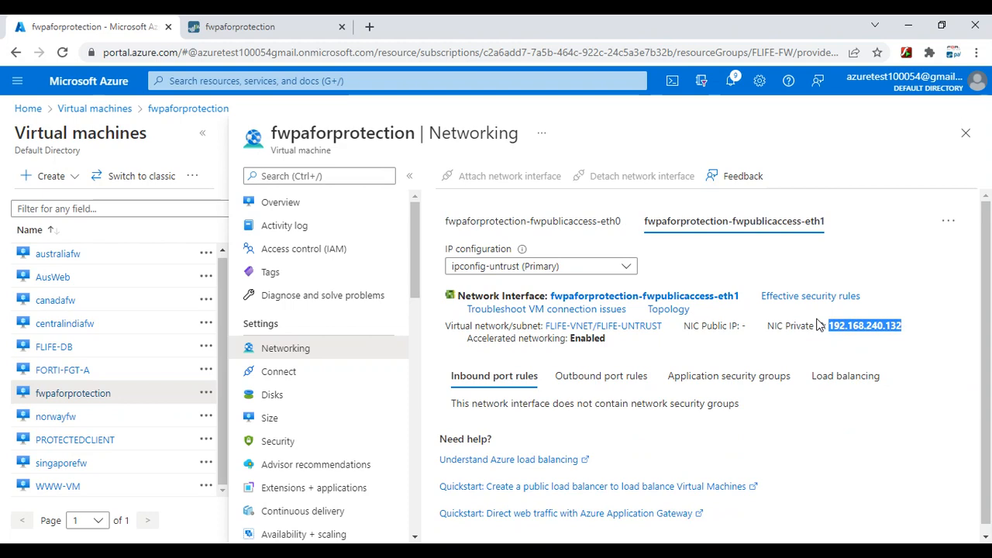
{"action": "left_click", "coordinate": [233, 27]}
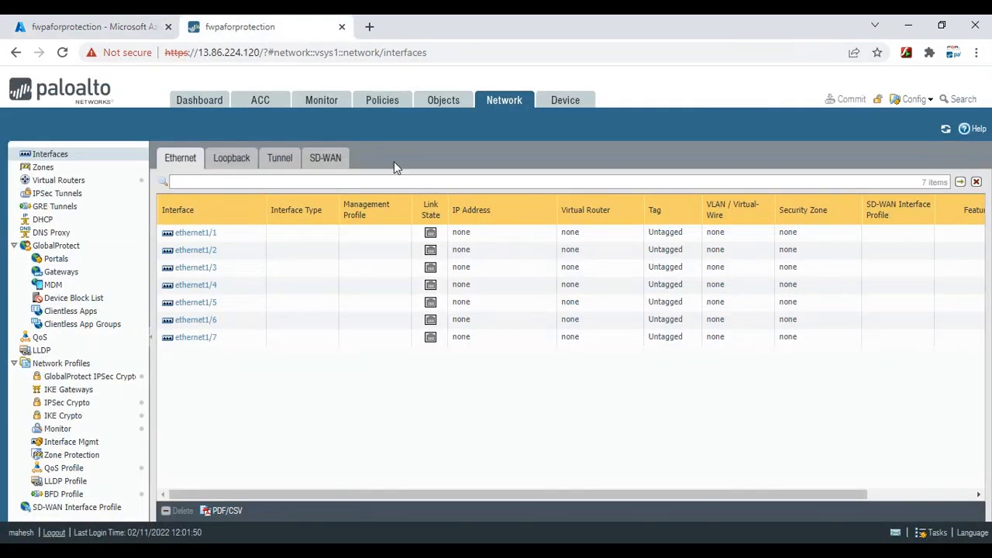
Make ethernet1/1 a Layer3 interface with static IP 192.168.240.132/27
{"action": "left_click", "coordinate": [199, 235]}
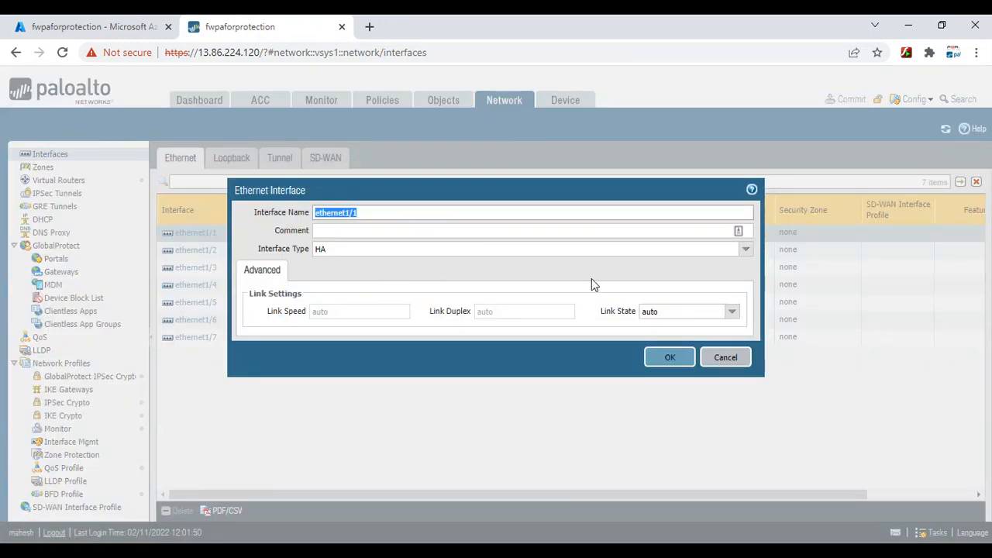
{"action": "left_click", "coordinate": [745, 250]}
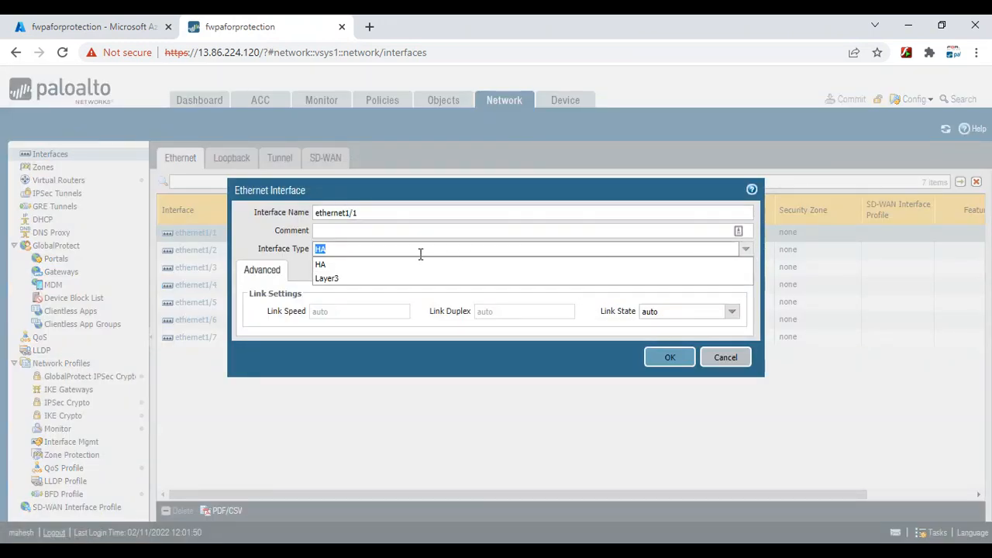
{"action": "left_click", "coordinate": [342, 278]}
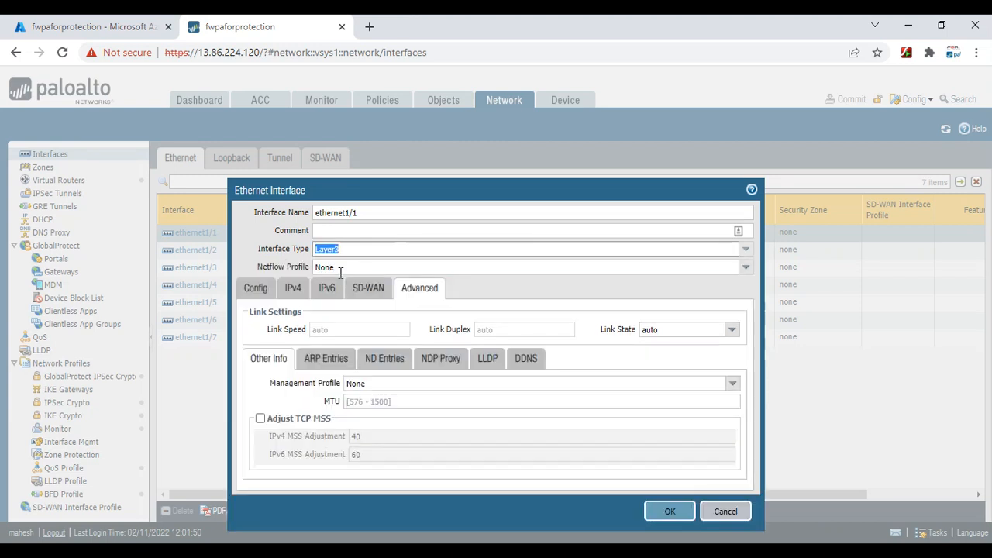
{"action": "left_click", "coordinate": [292, 292]}
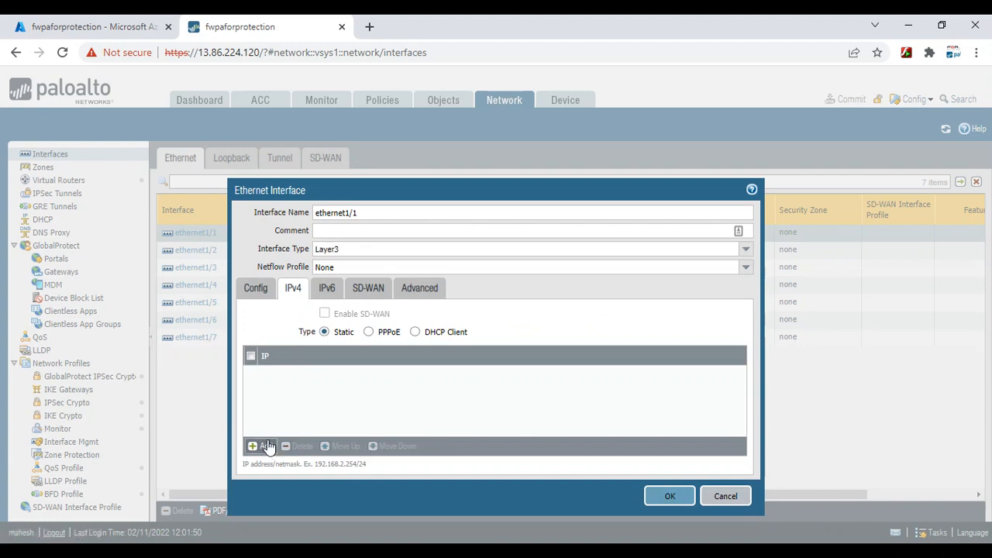
{"action": "left_click", "coordinate": [263, 447]}
{"action": "right_click", "coordinate": [273, 373]}
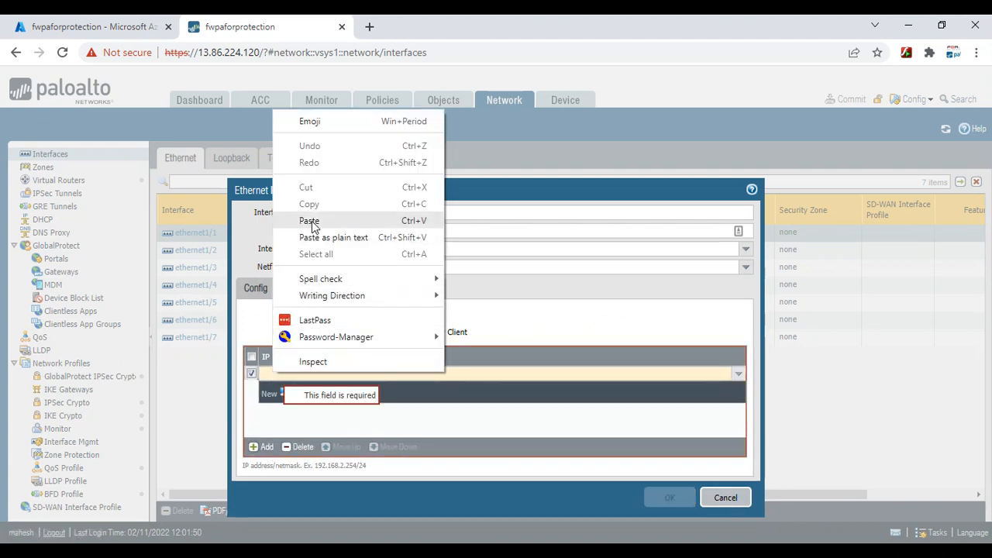
{"action": "left_click", "coordinate": [309, 221]}
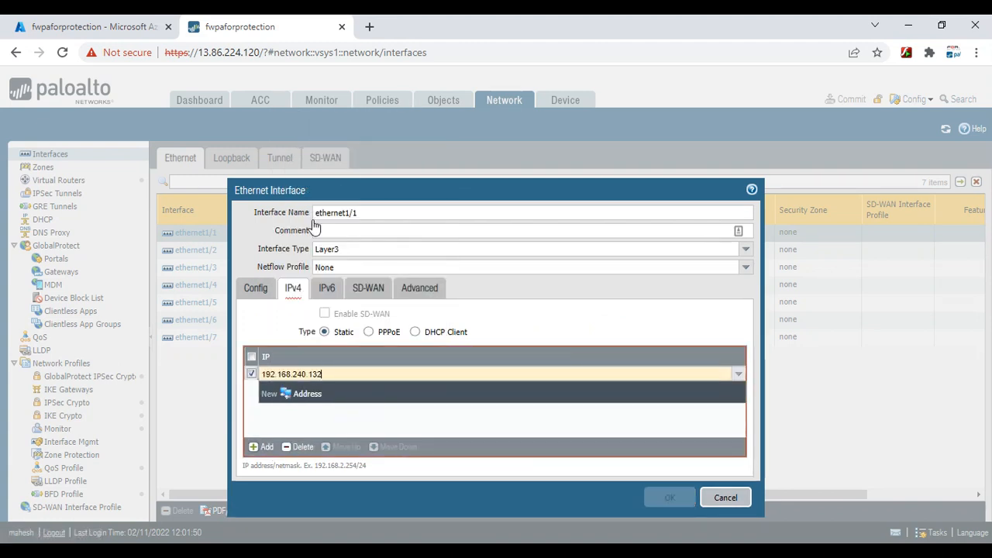
{"action": "type", "text": "/27"}
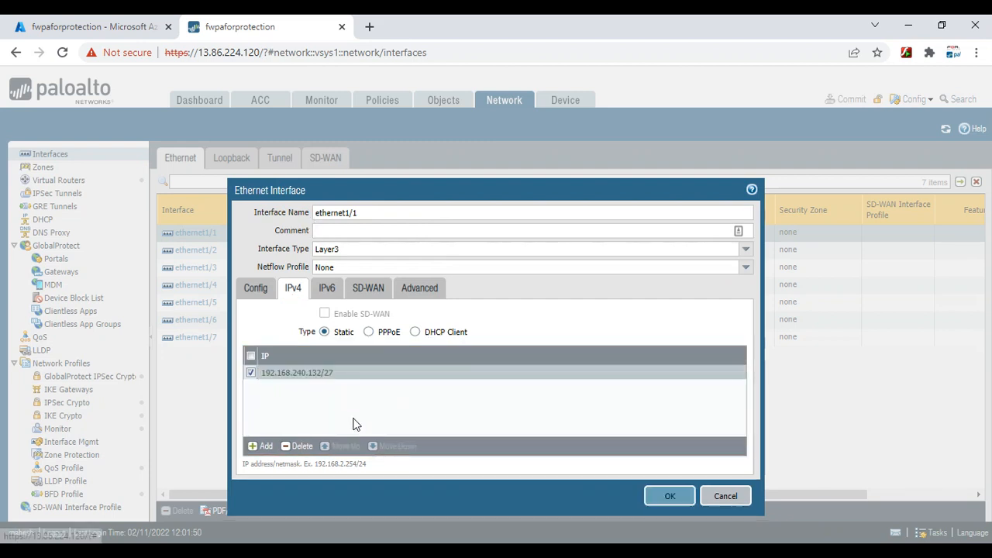
{"action": "left_click", "coordinate": [353, 419]}
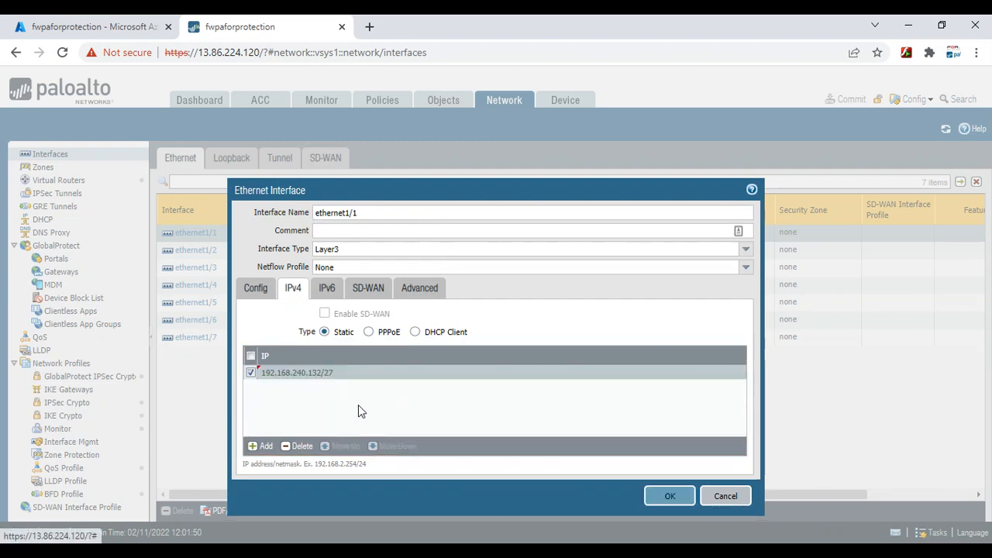
Assign ethernet1/1 to the default virtual router
{"action": "left_click", "coordinate": [256, 292]}
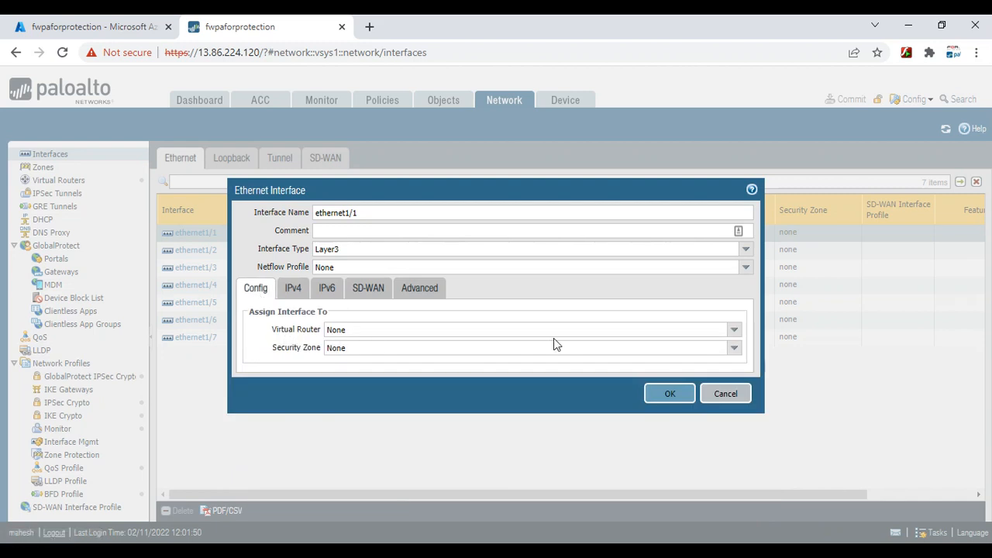
{"action": "left_click", "coordinate": [729, 332]}
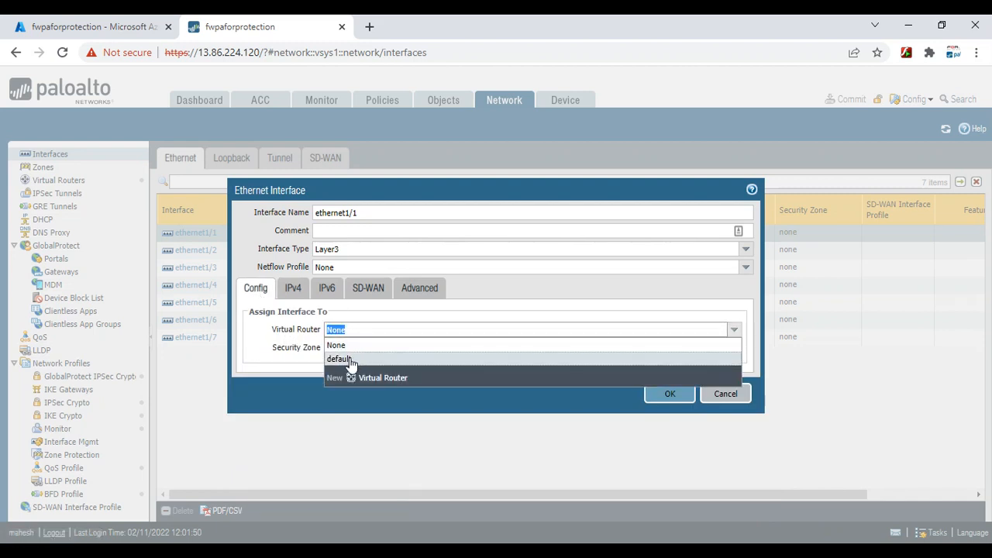
{"action": "left_click", "coordinate": [350, 361]}
{"action": "left_click", "coordinate": [734, 349]}
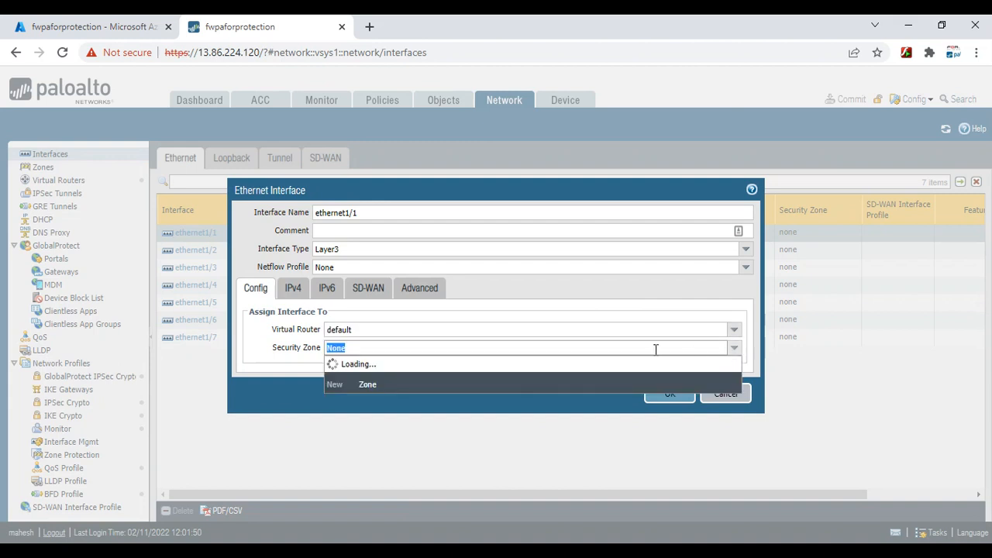
Create a new security zone named Untrust for ethernet1/1 and save the interface
{"action": "left_click", "coordinate": [368, 383]}
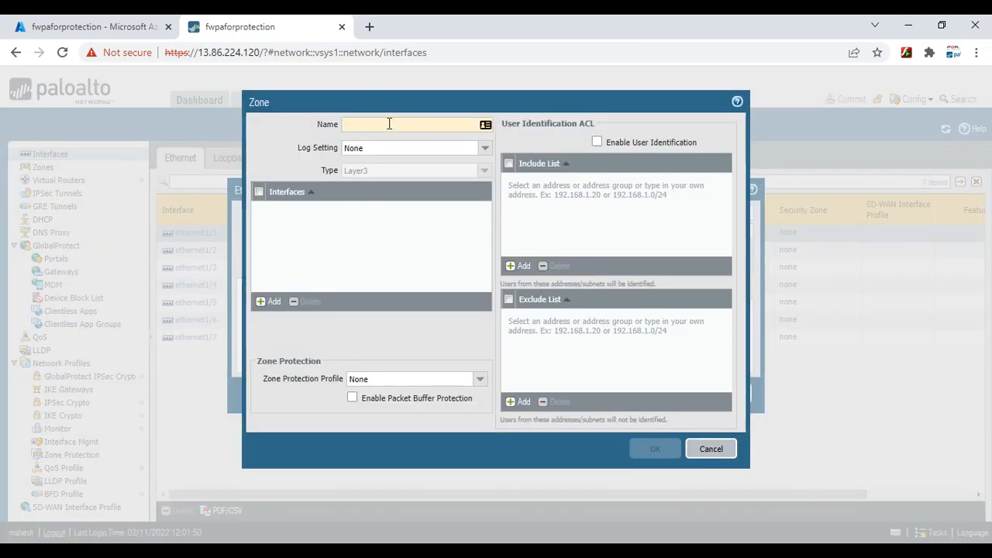
{"action": "type", "text": "Untr"}
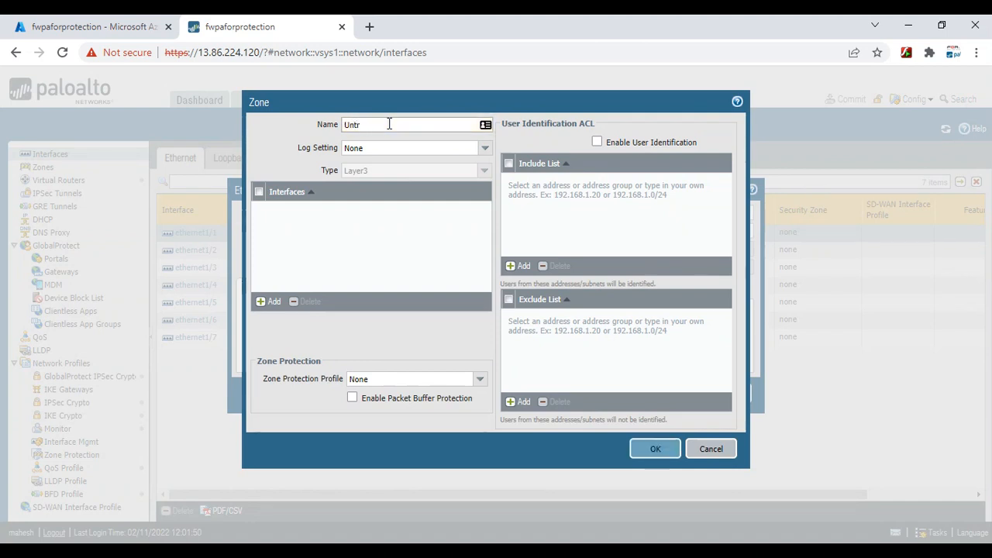
{"action": "type", "text": "ust"}
{"action": "left_click", "coordinate": [655, 449]}
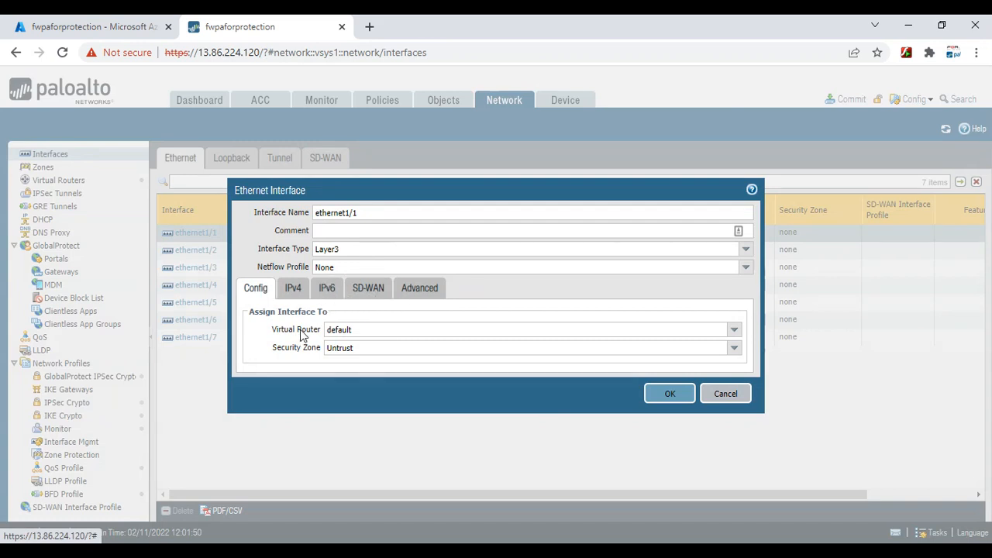
{"action": "left_click", "coordinate": [664, 397]}
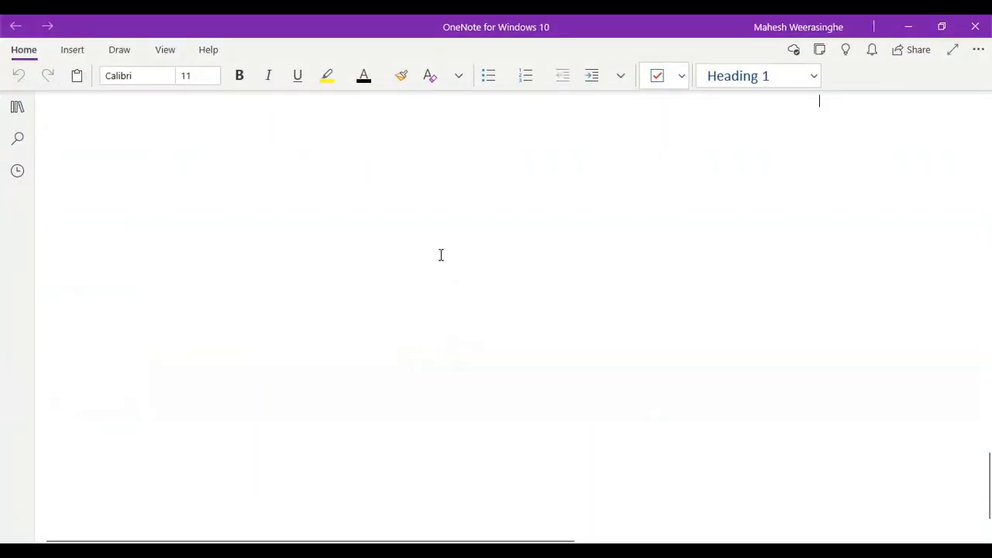
Check the trust and untrust subnets, such as 192.168.240.96/27, in the OneNote diagram, then minimize OneNote
{"action": "scroll", "coordinate": [441, 255], "scroll_direction": "up", "scroll_amount": 10}
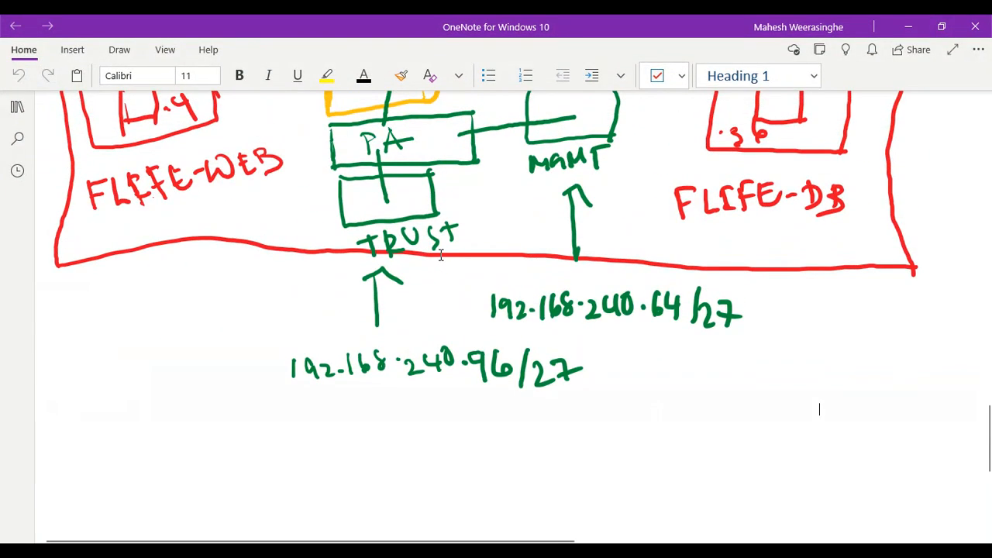
{"action": "scroll", "coordinate": [440, 255], "scroll_direction": "up", "scroll_amount": 1}
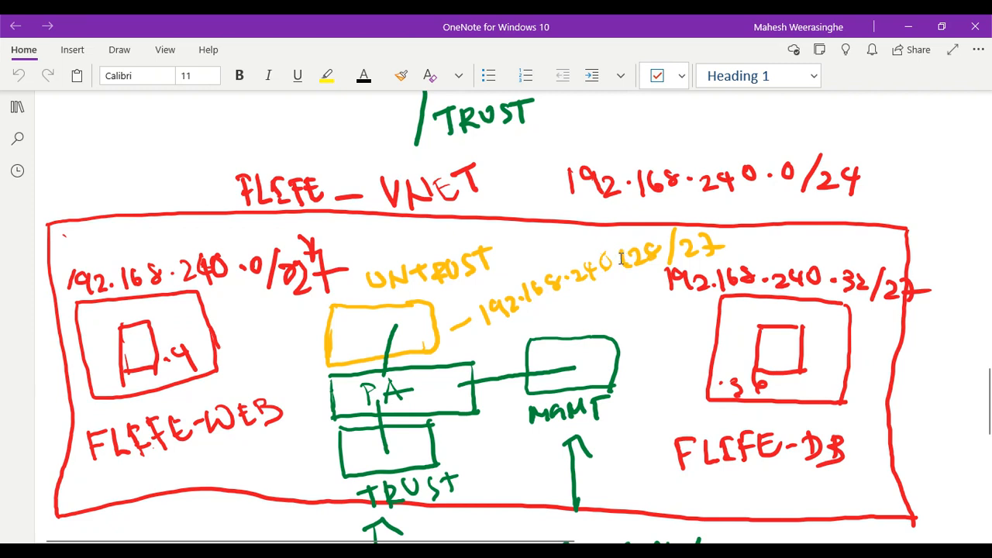
{"action": "left_click", "coordinate": [673, 551]}
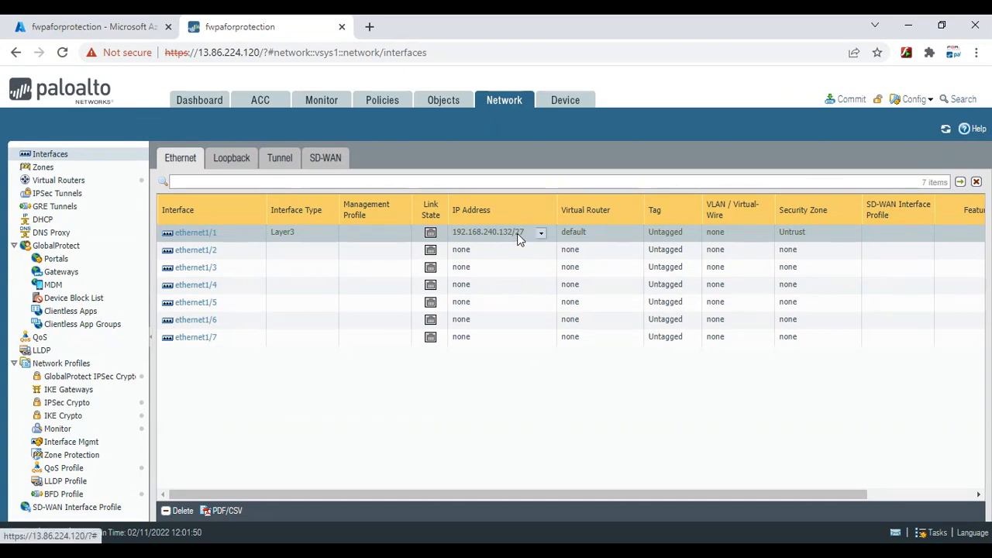
{"action": "left_click", "coordinate": [913, 30]}
{"action": "scroll", "coordinate": [522, 398], "scroll_direction": "down", "scroll_amount": 5}
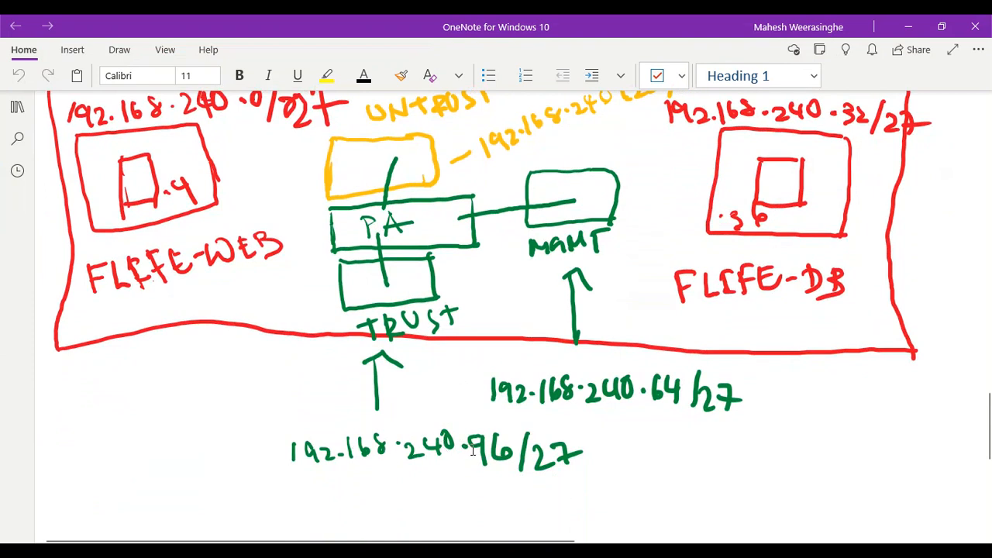
{"action": "left_click", "coordinate": [908, 26]}
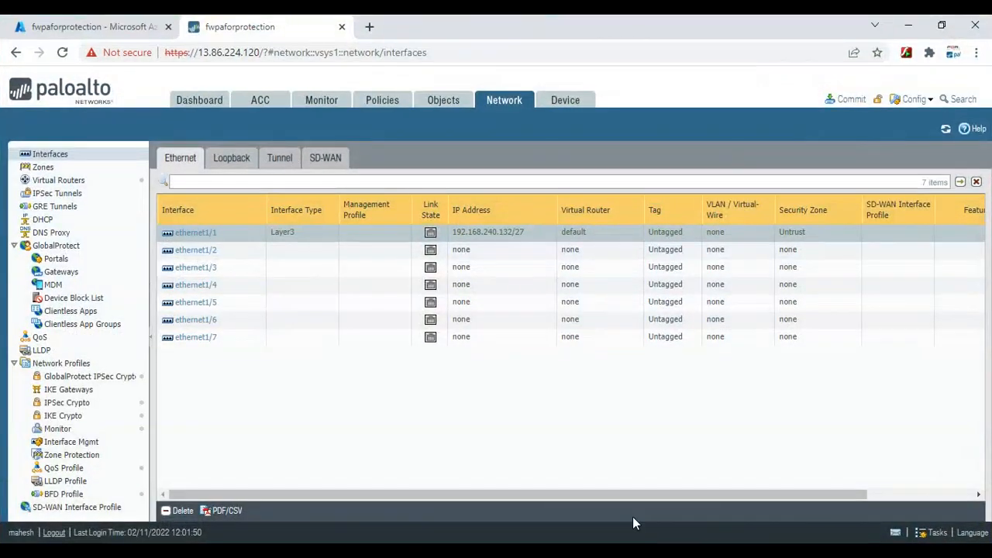
Open eth2's details in the Azure portal and copy its trust private IP 192.168.240.100
{"action": "left_click", "coordinate": [126, 31]}
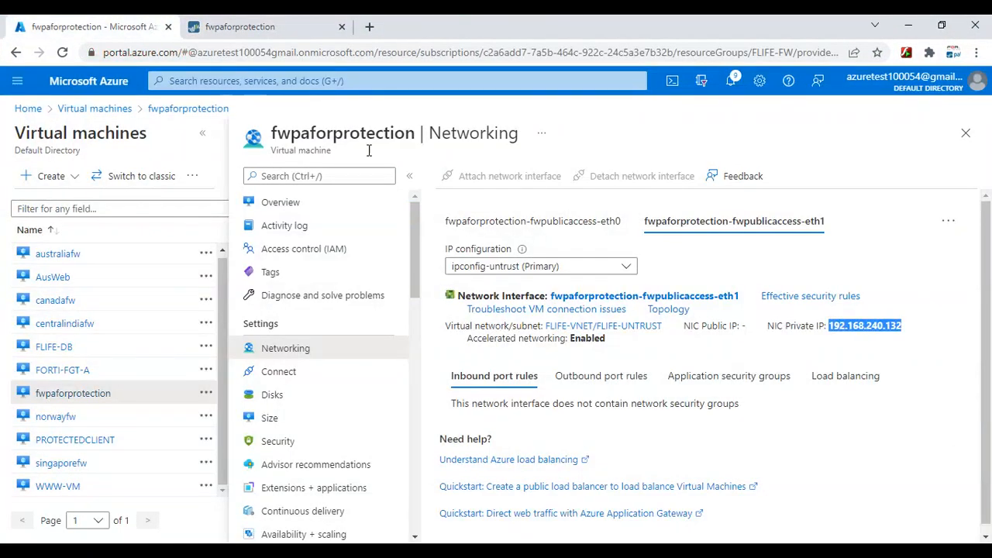
{"action": "left_click", "coordinate": [948, 221]}
{"action": "left_click", "coordinate": [866, 292]}
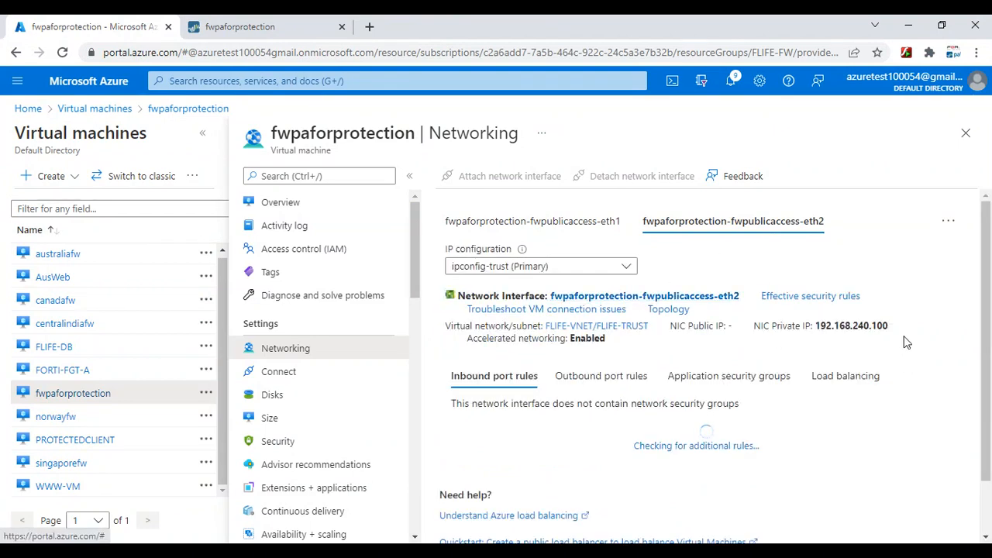
{"action": "left_click_drag", "start_coordinate": [901, 331], "coordinate": [816, 330]}
{"action": "right_click", "coordinate": [830, 332]}
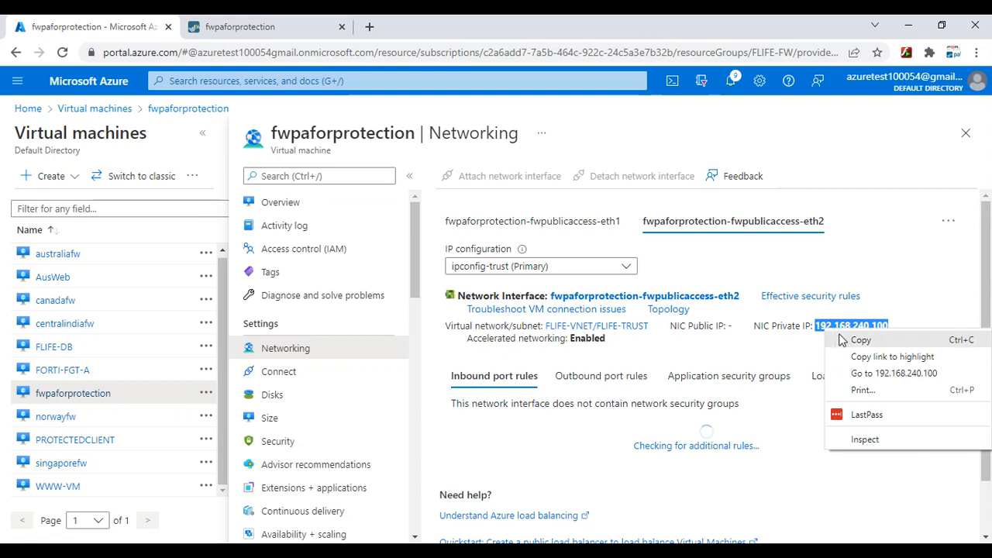
{"action": "left_click", "coordinate": [861, 339]}
{"action": "key", "text": "alt+Tab"}
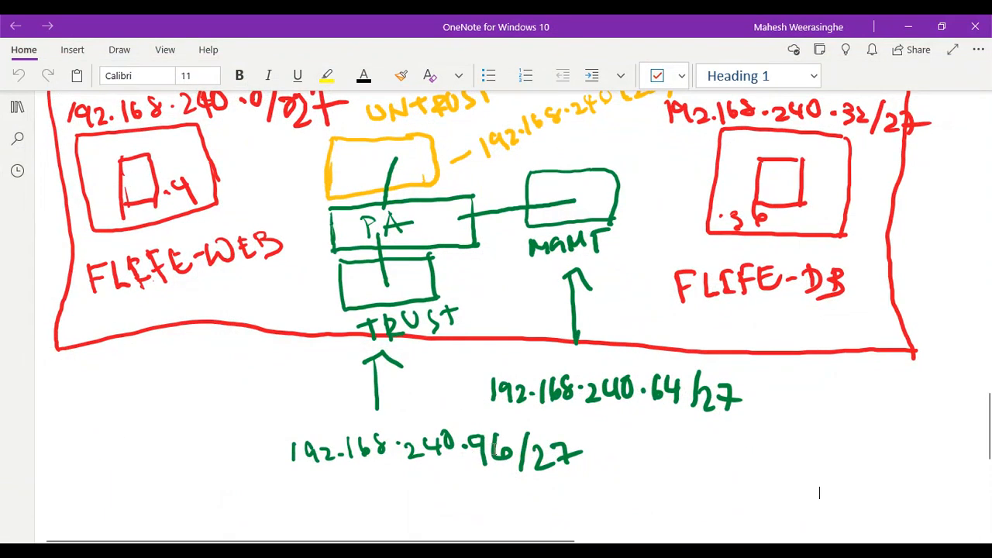
Make ethernet1/2 a Layer3 interface with static IP 192.168.240.100/27
{"action": "left_click", "coordinate": [908, 26]}
{"action": "left_click", "coordinate": [295, 20]}
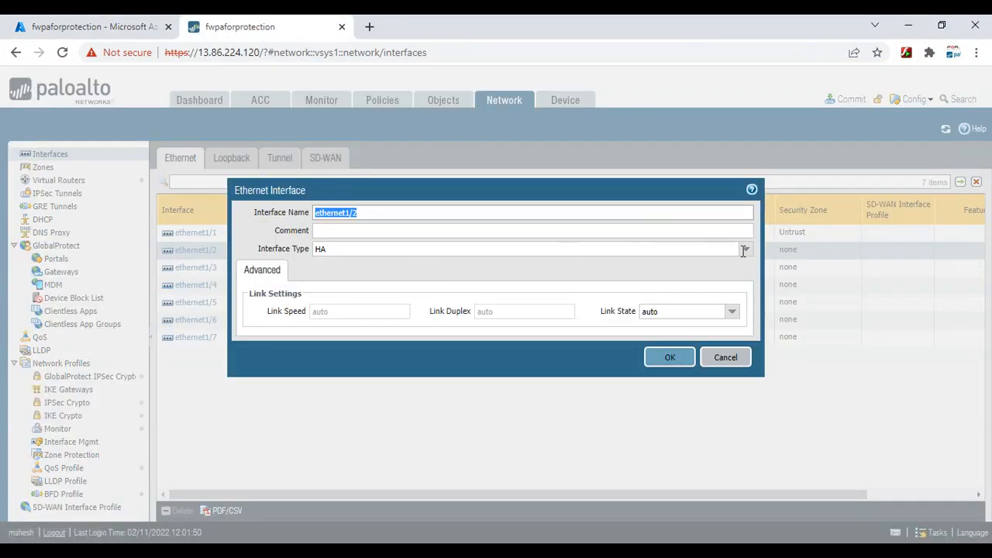
{"action": "left_click", "coordinate": [744, 251]}
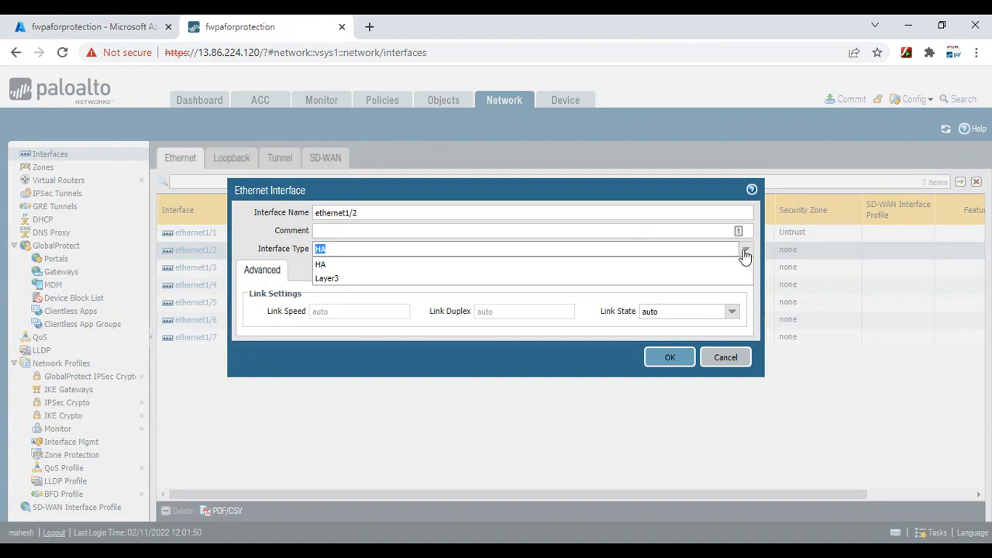
{"action": "left_click", "coordinate": [335, 279]}
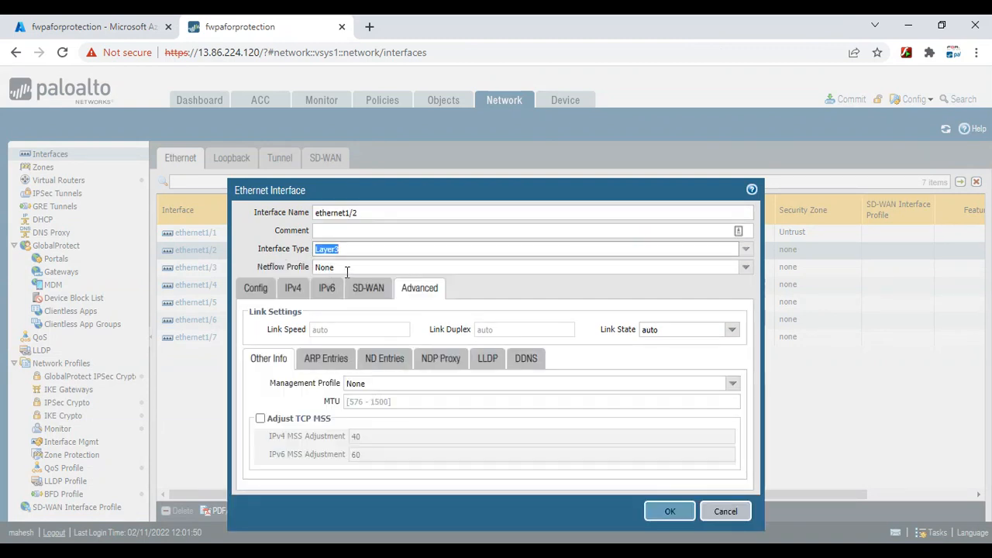
{"action": "left_click", "coordinate": [293, 289]}
{"action": "left_click", "coordinate": [254, 448]}
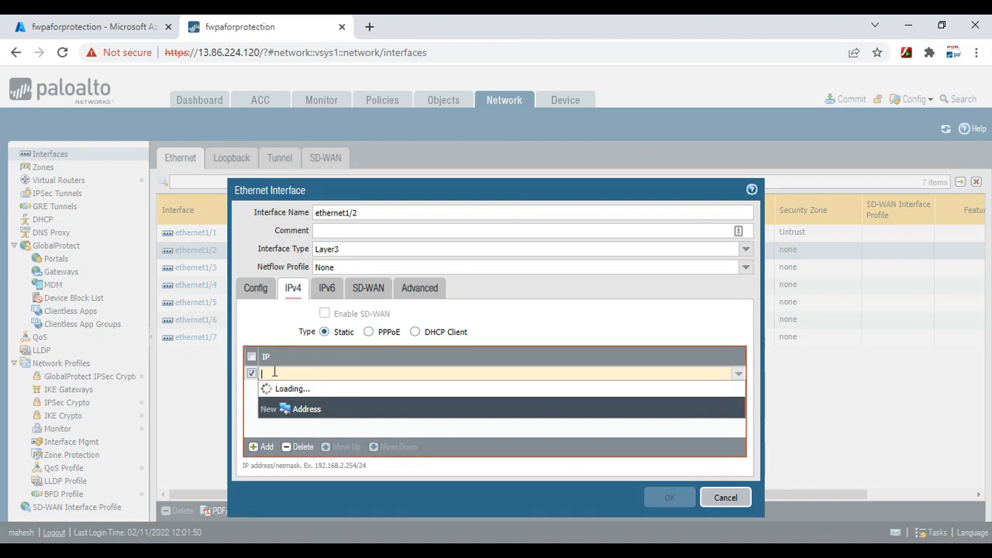
{"action": "right_click", "coordinate": [274, 372]}
{"action": "left_click", "coordinate": [314, 224]}
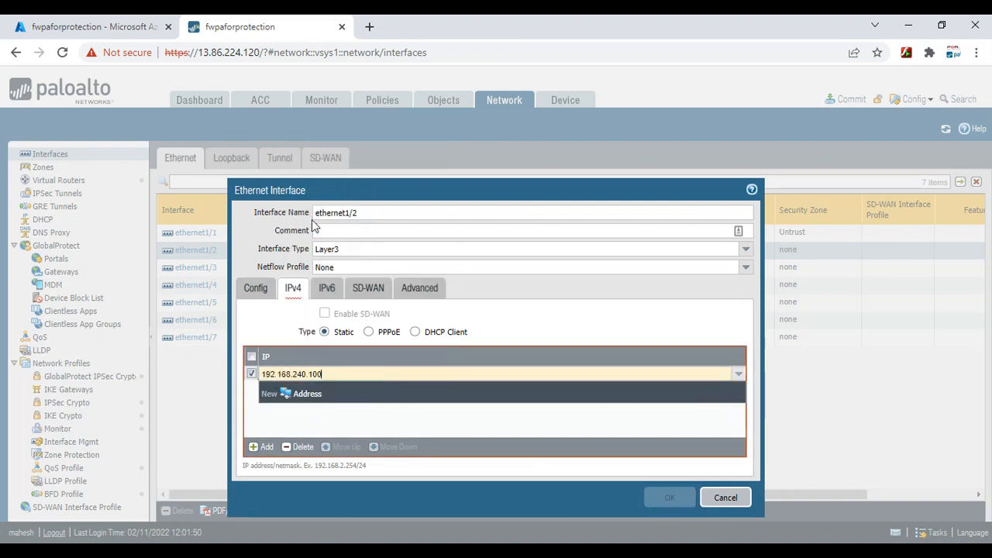
{"action": "type", "text": "/27"}
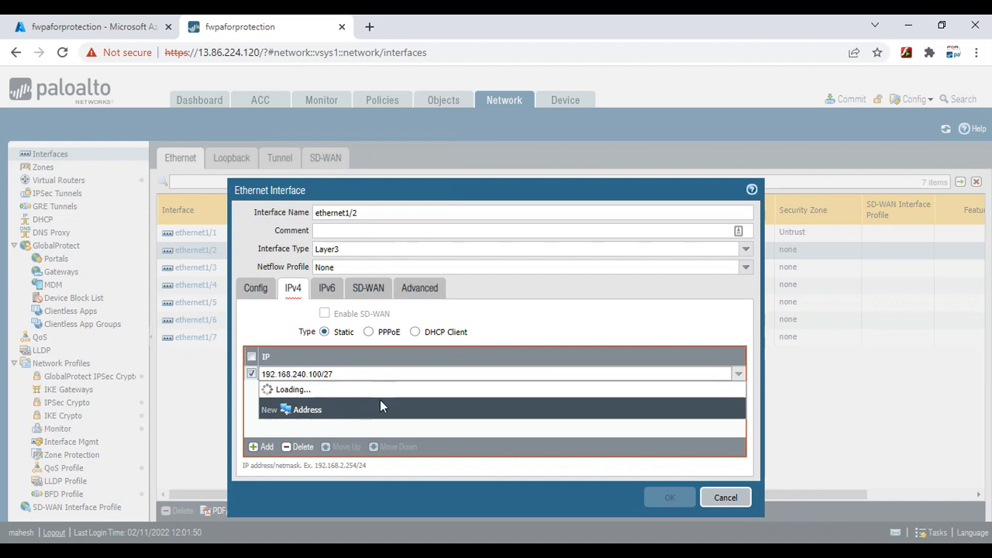
{"action": "left_click", "coordinate": [355, 435]}
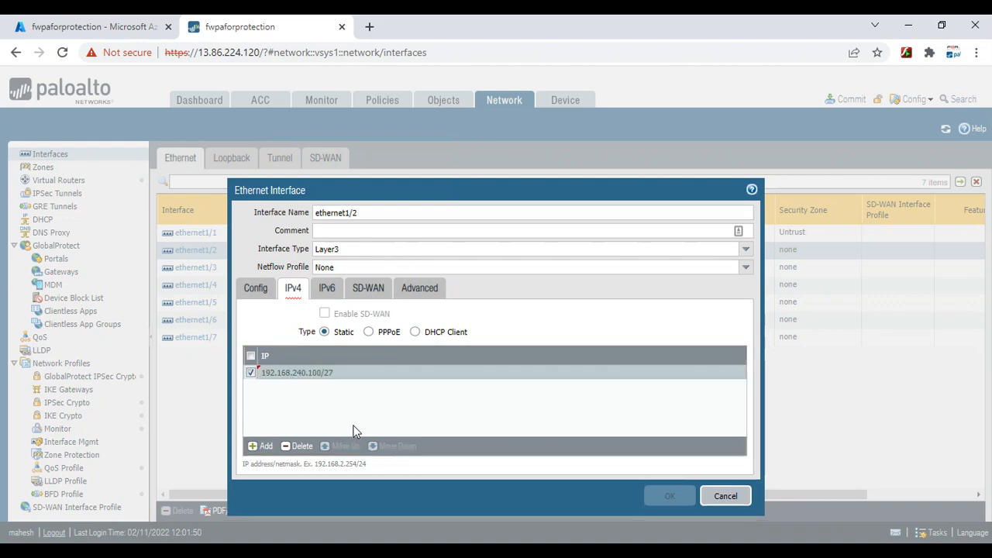
Attach ethernet1/2 to the default virtual router
{"action": "left_click", "coordinate": [256, 289]}
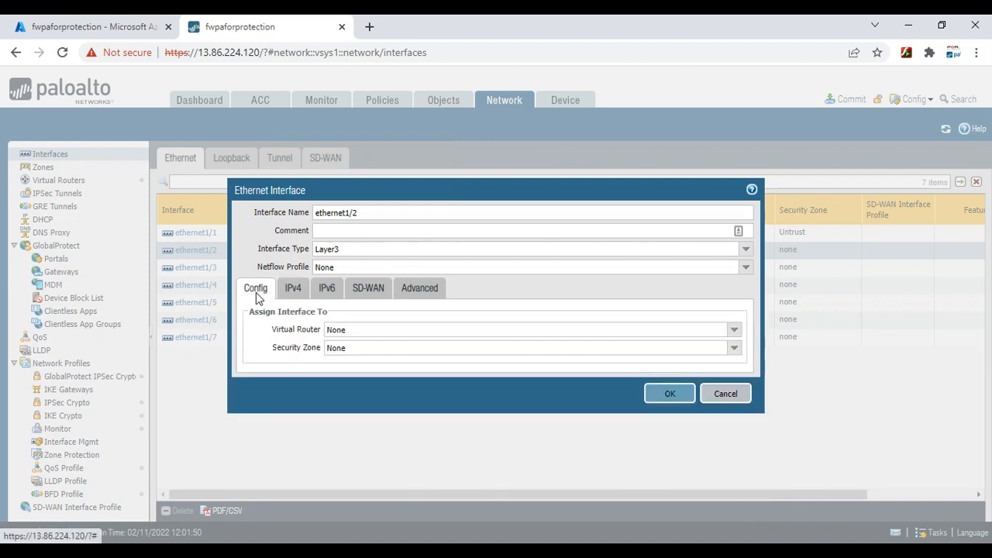
{"action": "left_click", "coordinate": [734, 335]}
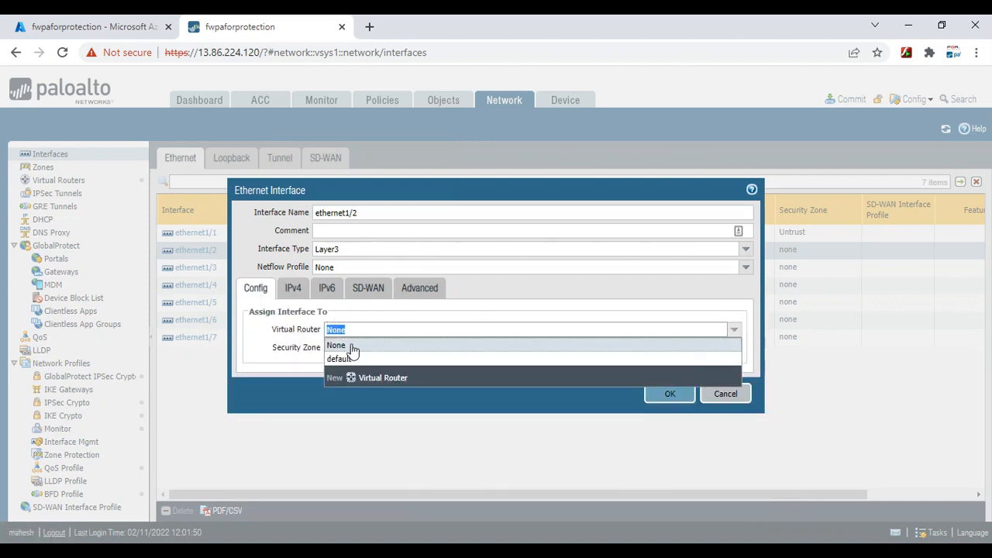
{"action": "left_click", "coordinate": [346, 361]}
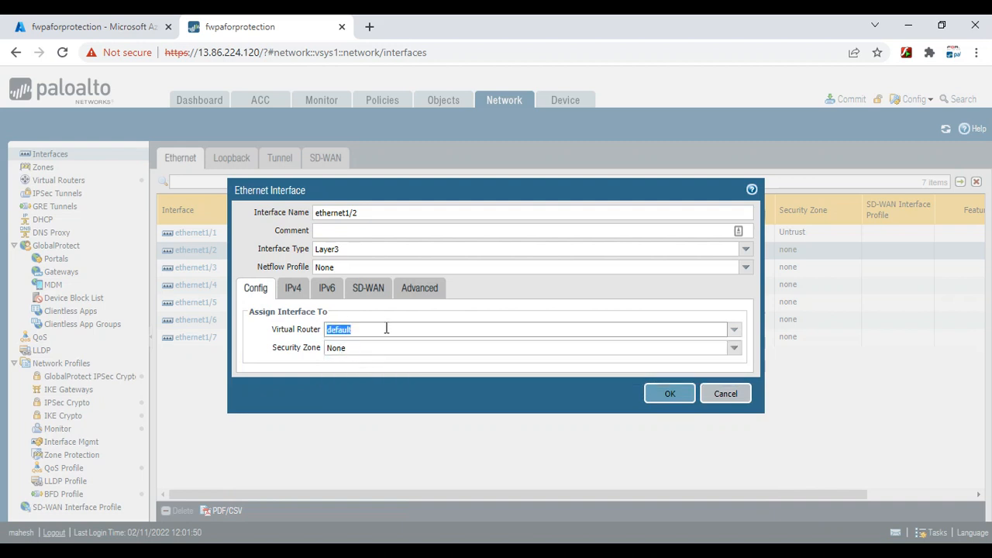
Put ethernet1/2 in a new security zone named Trust and save the interface
{"action": "left_click", "coordinate": [733, 348]}
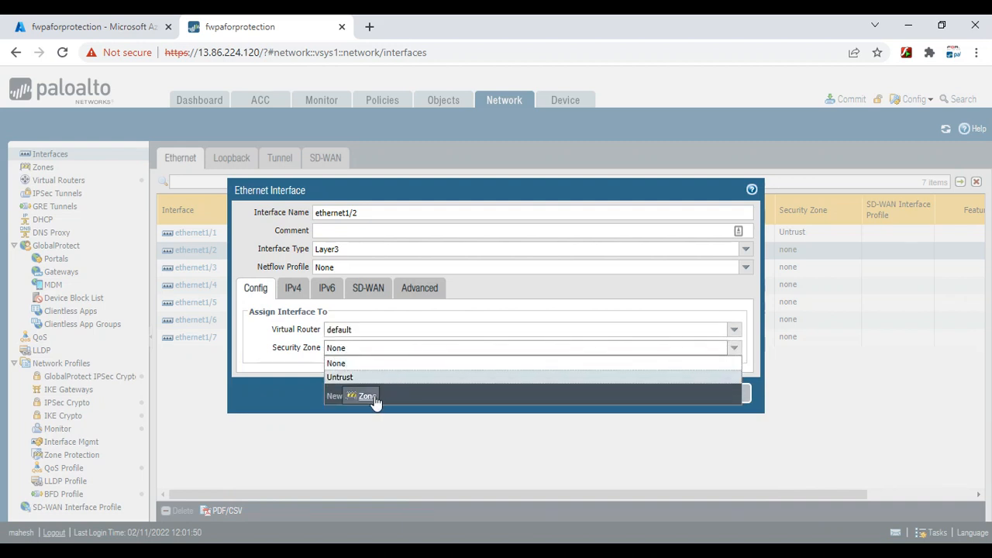
{"action": "left_click", "coordinate": [368, 396]}
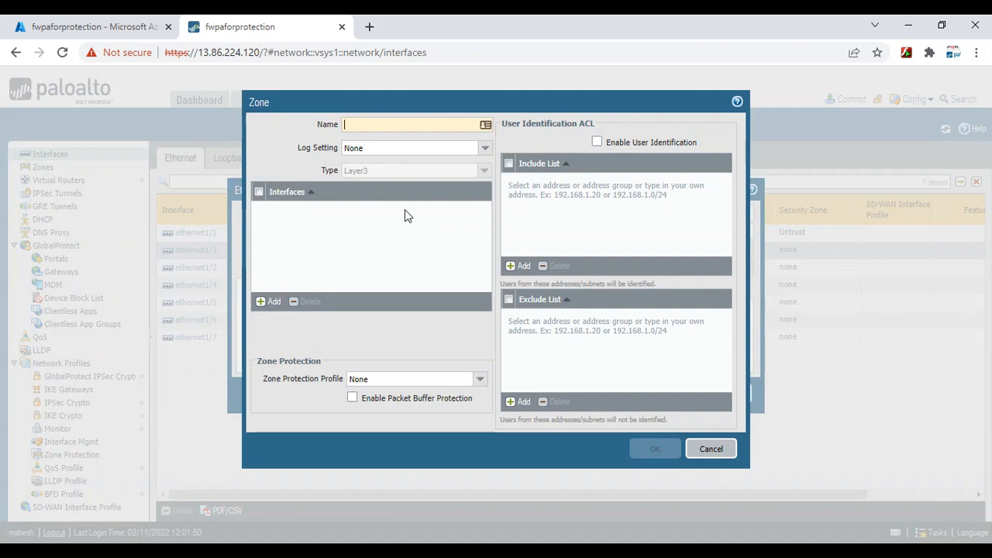
{"action": "type", "text": "Trust"}
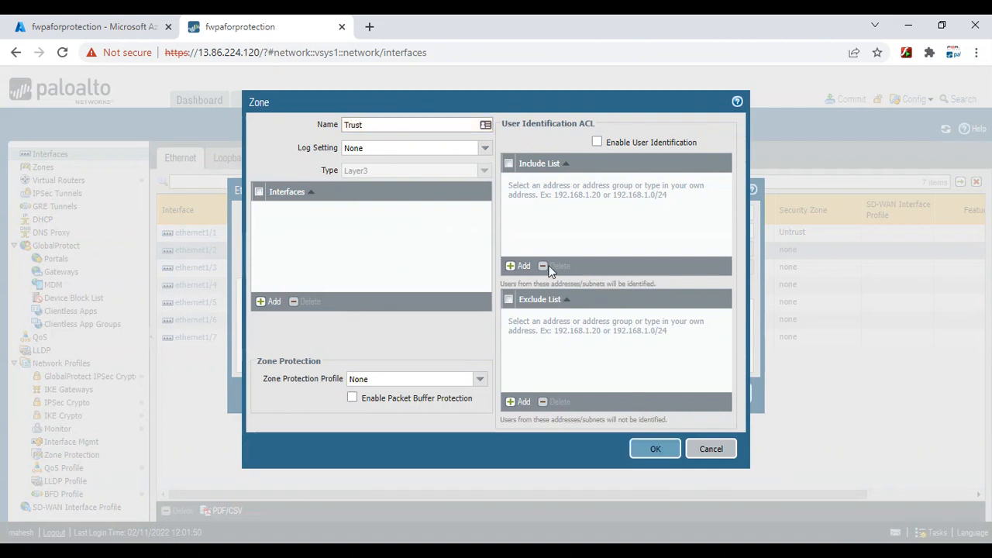
{"action": "left_click", "coordinate": [658, 450]}
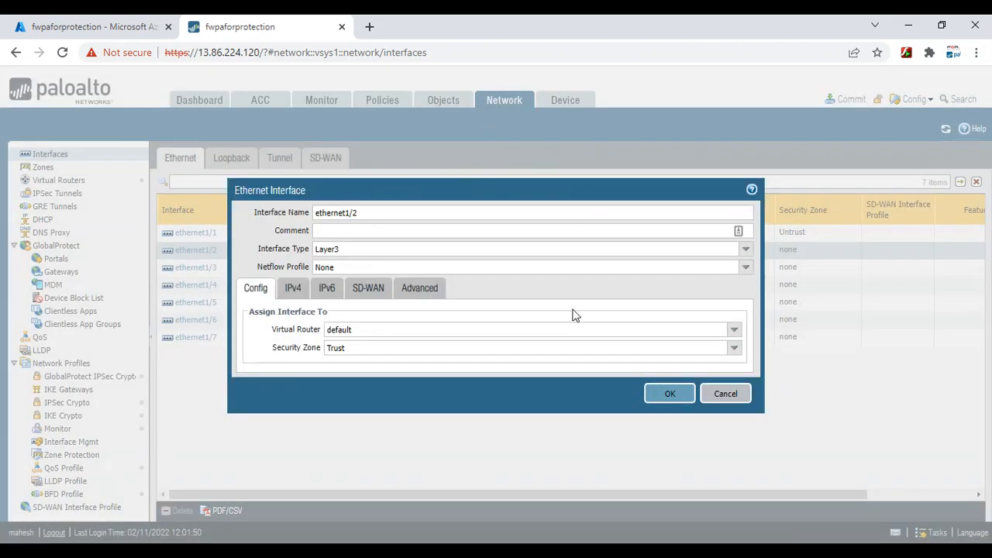
{"action": "left_click", "coordinate": [668, 398]}
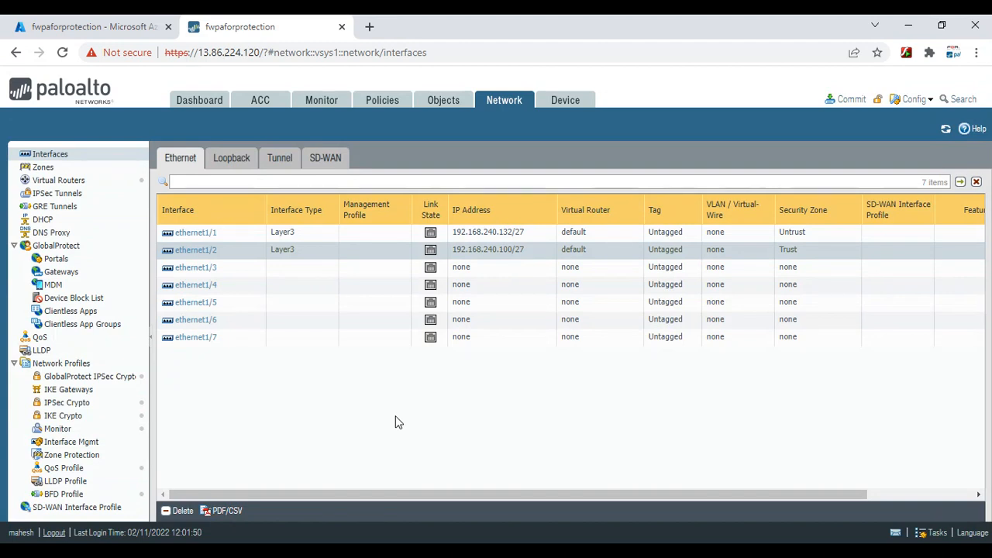
Commit all pending changes to the firewall and wait for a successful commit
{"action": "left_click", "coordinate": [850, 101]}
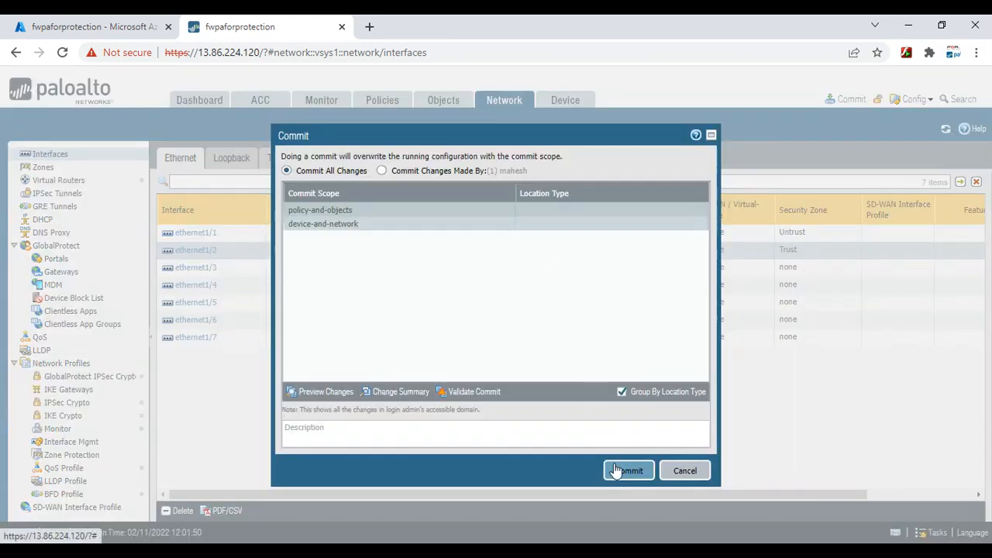
{"action": "left_click", "coordinate": [619, 472]}
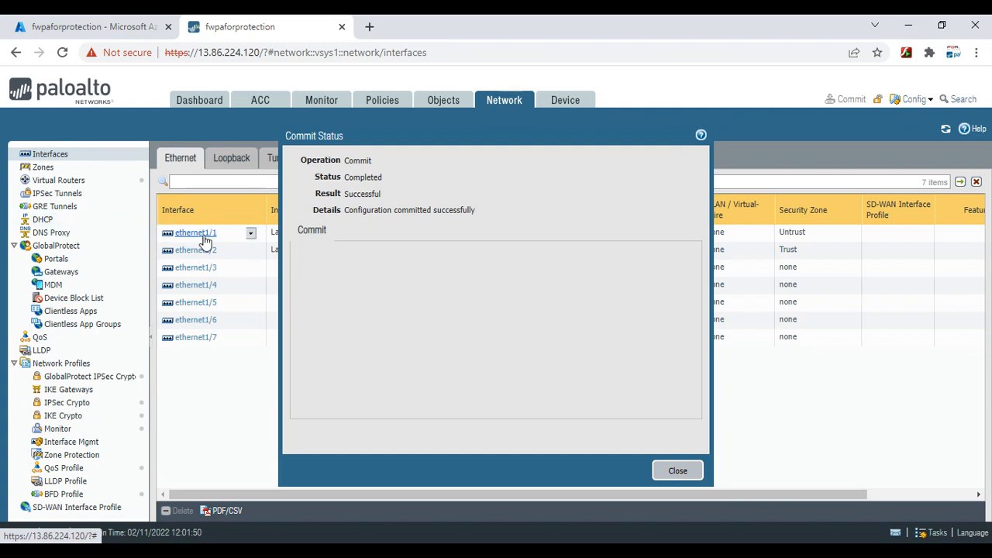
Close the commit status and copy the firewall's IP 13.86.224.120 from the address bar
{"action": "left_click", "coordinate": [678, 471]}
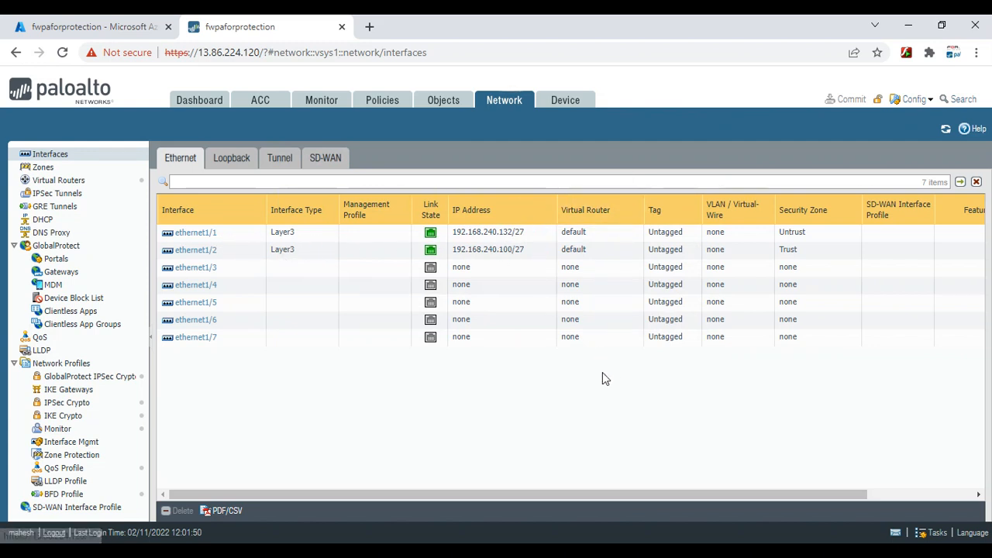
{"action": "left_click", "coordinate": [458, 51]}
{"action": "key", "text": "End"}
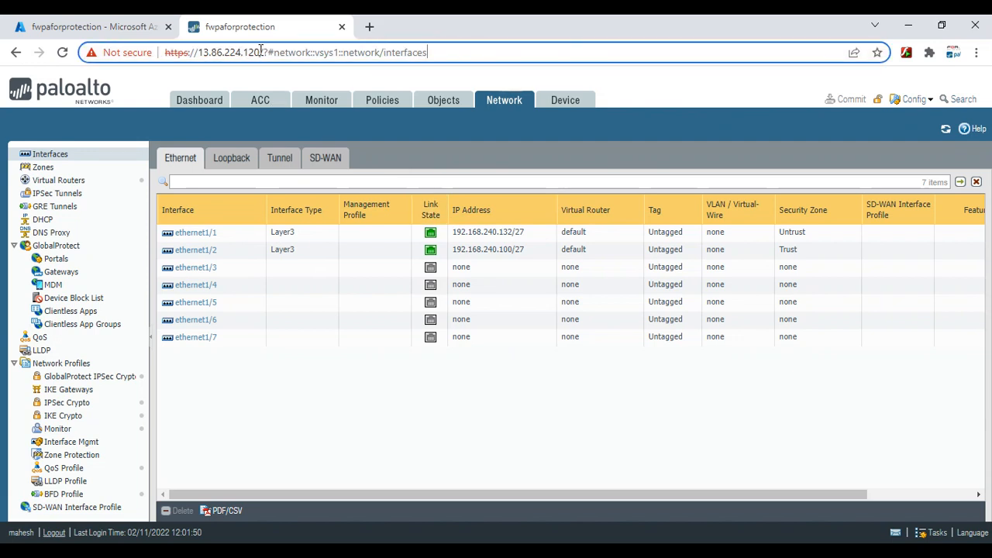
{"action": "left_click_drag", "start_coordinate": [261, 52], "coordinate": [198, 53]}
{"action": "right_click", "coordinate": [214, 54]}
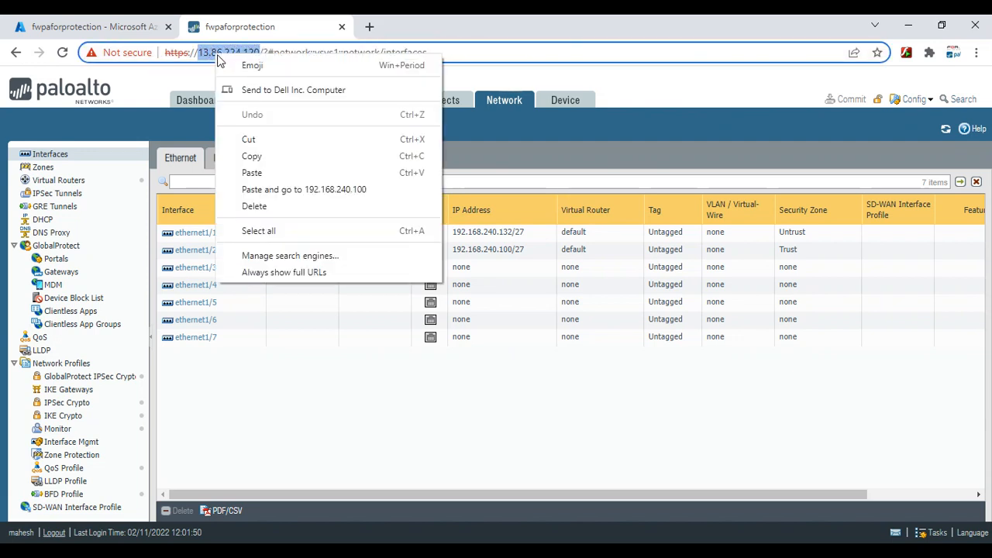
{"action": "left_click", "coordinate": [262, 159]}
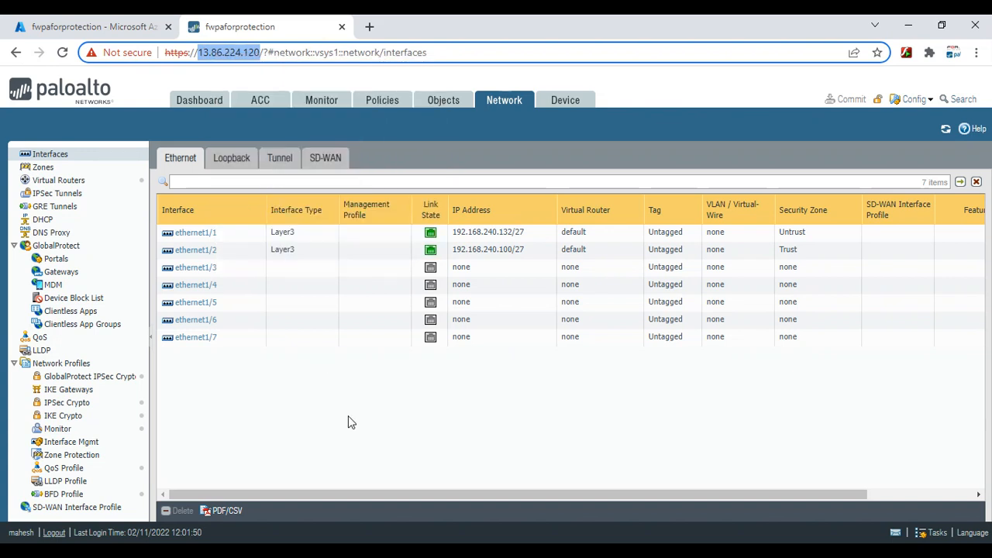
{"action": "left_click", "coordinate": [371, 462]}
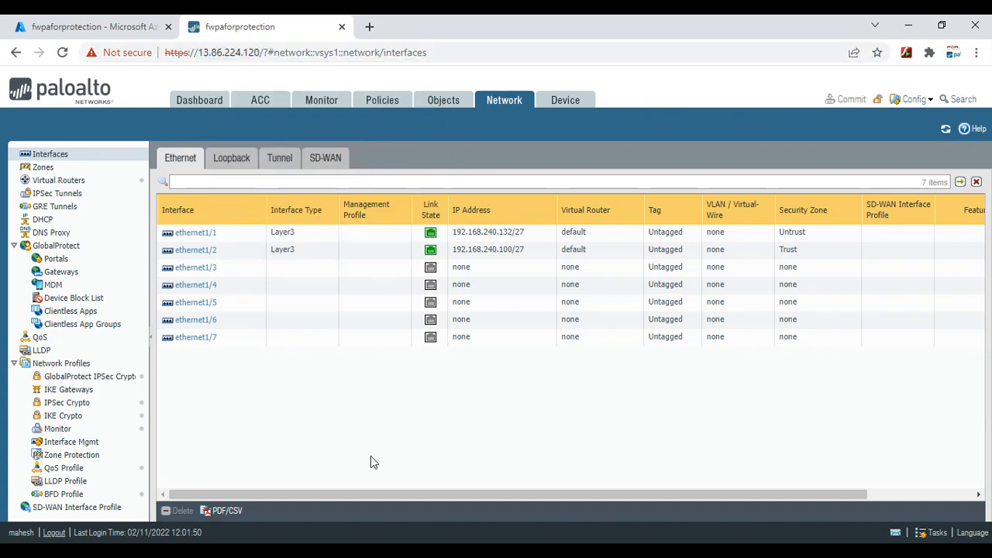
{"action": "left_click", "coordinate": [419, 552]}
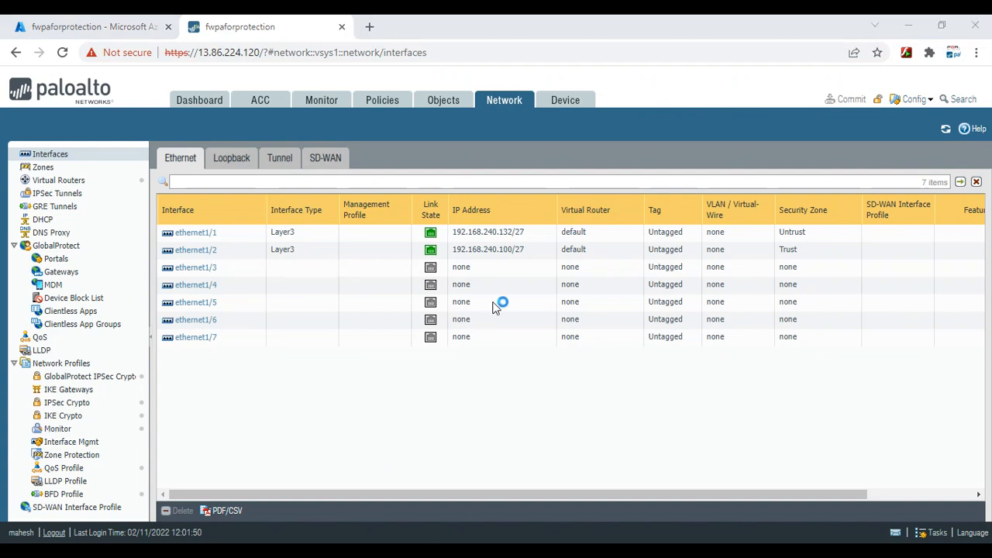
Open a PuTTY SSH session to 13.86.224.120 and accept the firewall's host key
{"action": "right_click", "coordinate": [478, 217]}
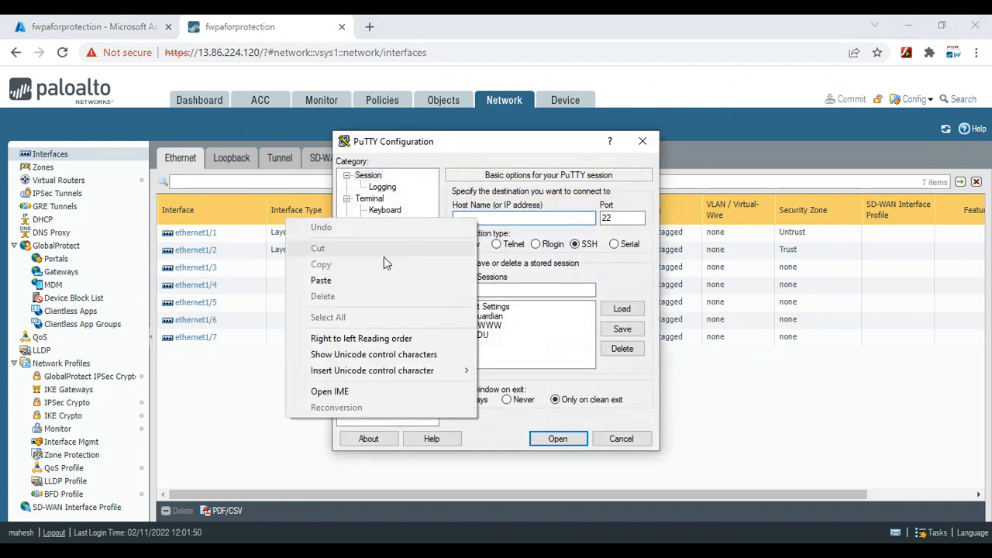
{"action": "left_click", "coordinate": [321, 281]}
{"action": "left_click", "coordinate": [558, 439]}
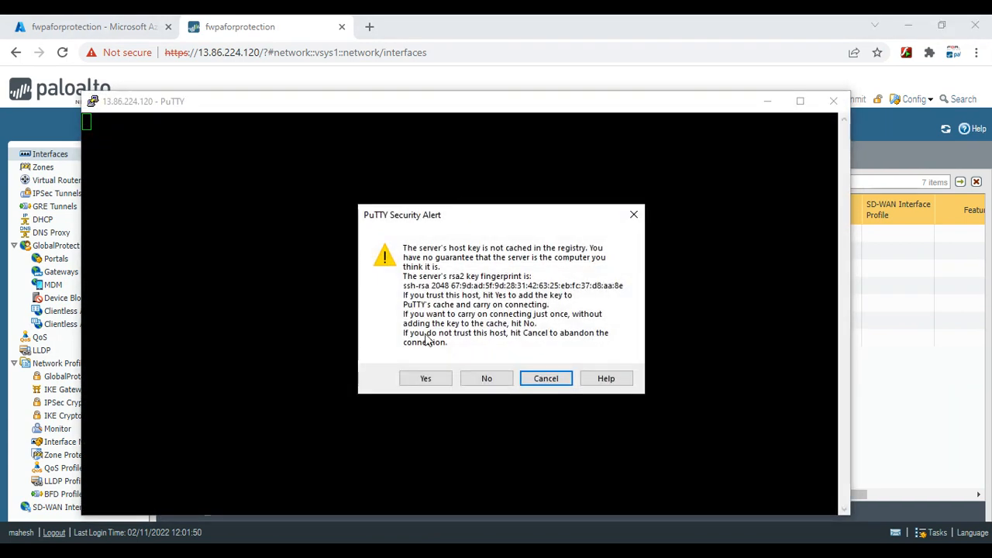
{"action": "left_click", "coordinate": [430, 379]}
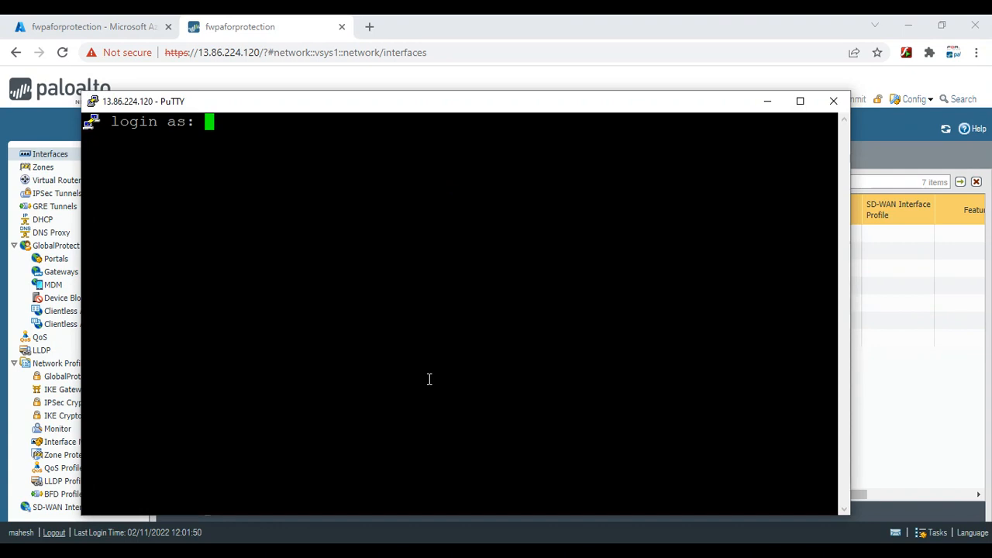
Log in to the firewall's CLI with the admin username and password
{"action": "type", "text": "mahesh"}
{"action": "key", "text": "Return"}
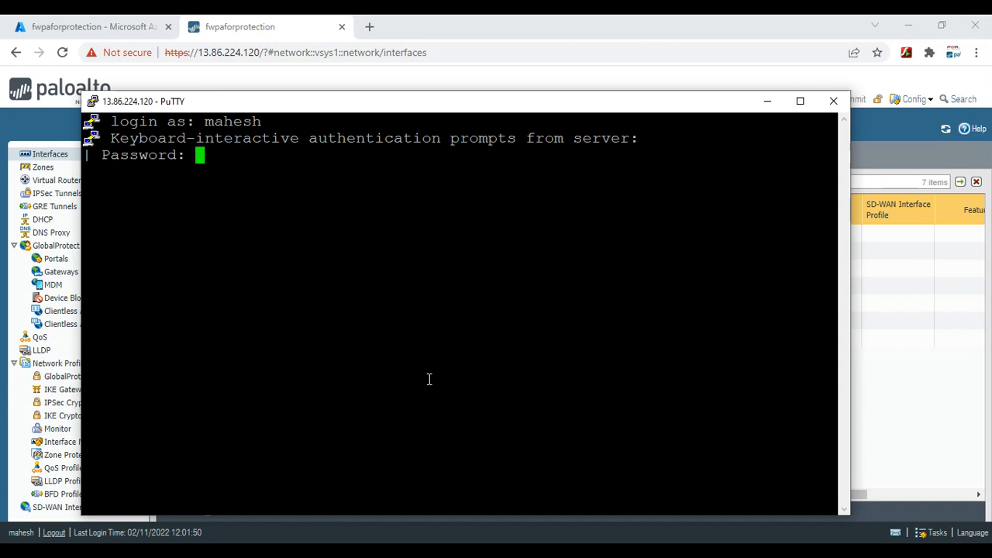
{"action": "key", "text": "Return"}
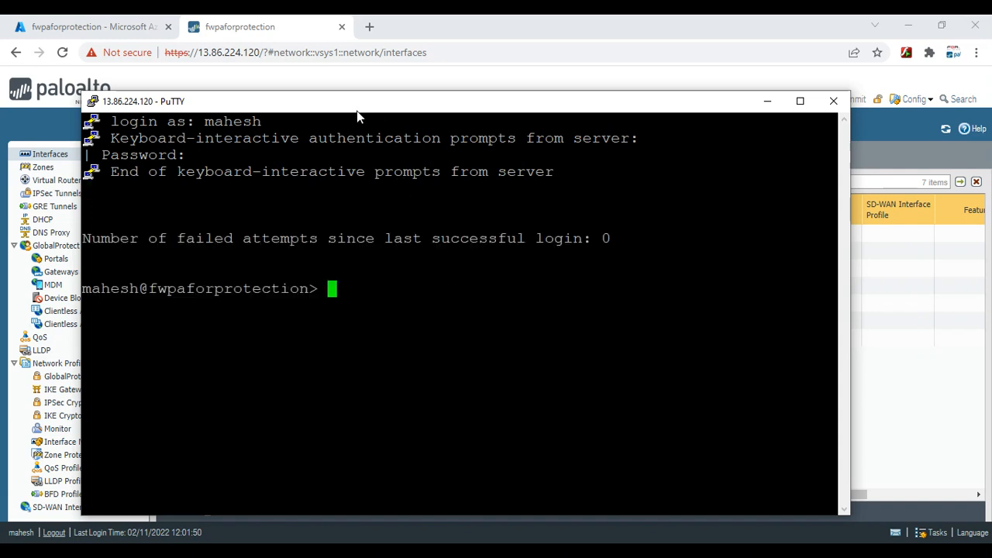
{"action": "left_click_drag", "start_coordinate": [308, 107], "coordinate": [450, 276]}
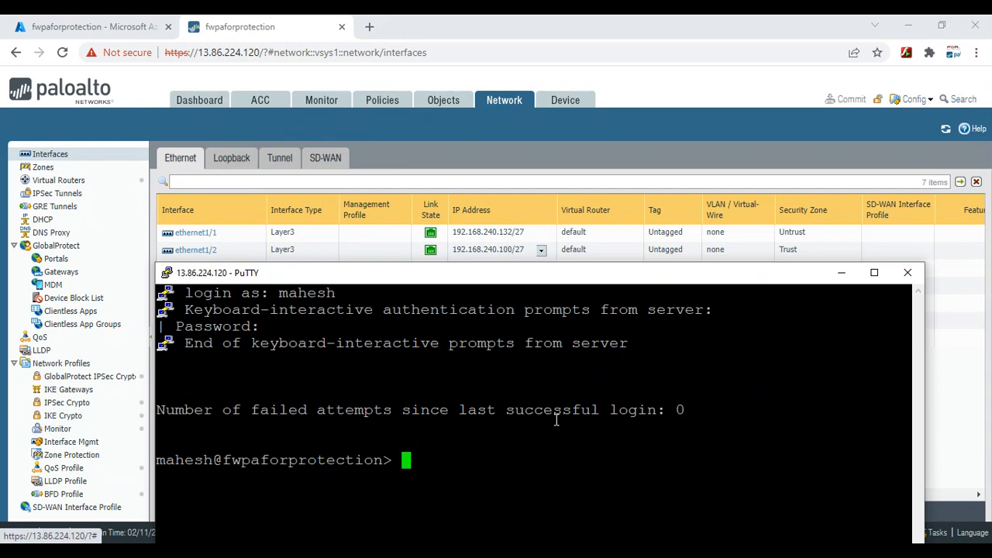
Run 'ping source 192.168.240.132 host 8.8.8.8' in the firewall CLI and move the terminal higher
{"action": "type", "text": "ping source "}
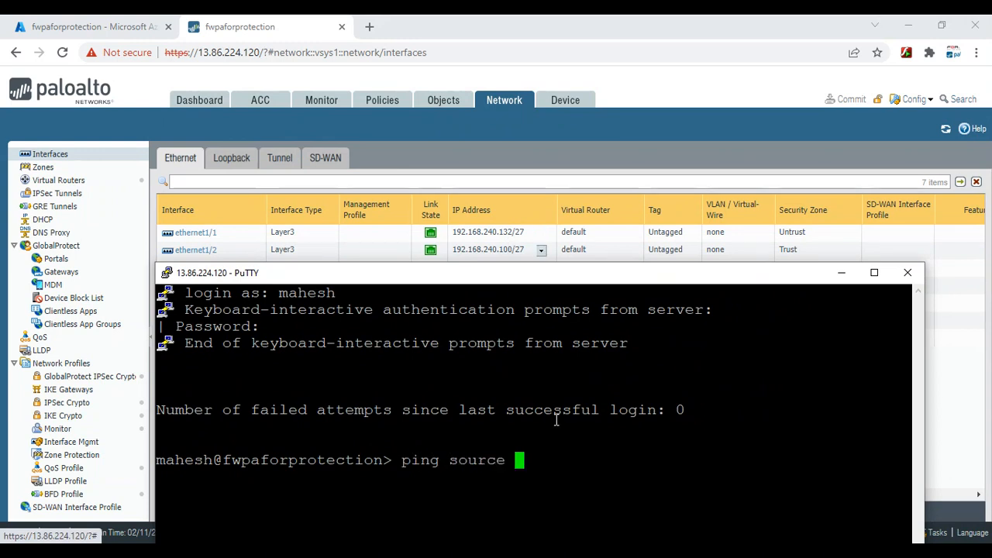
{"action": "type", "text": "192.168.24."}
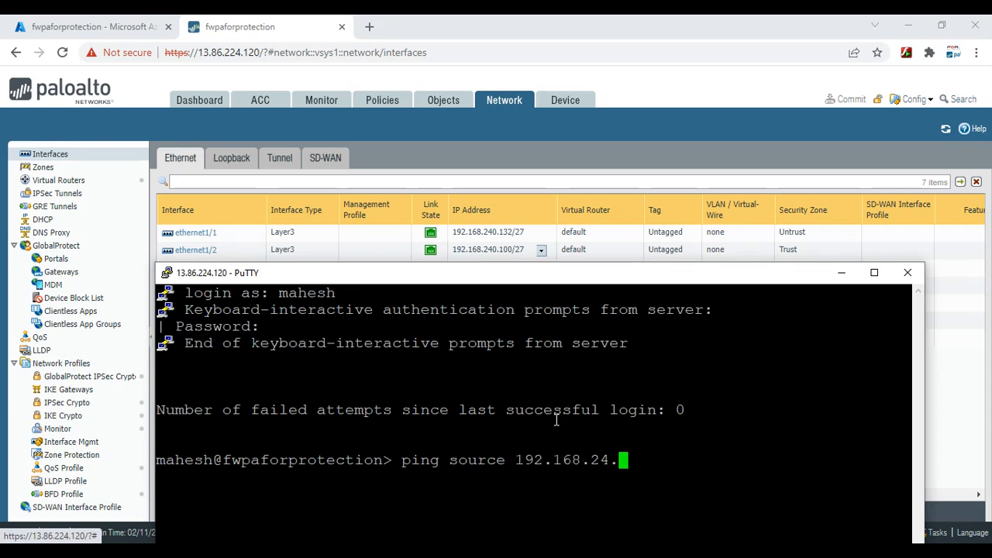
{"action": "key", "text": "BackSpace"}
{"action": "type", "text": "0.13"}
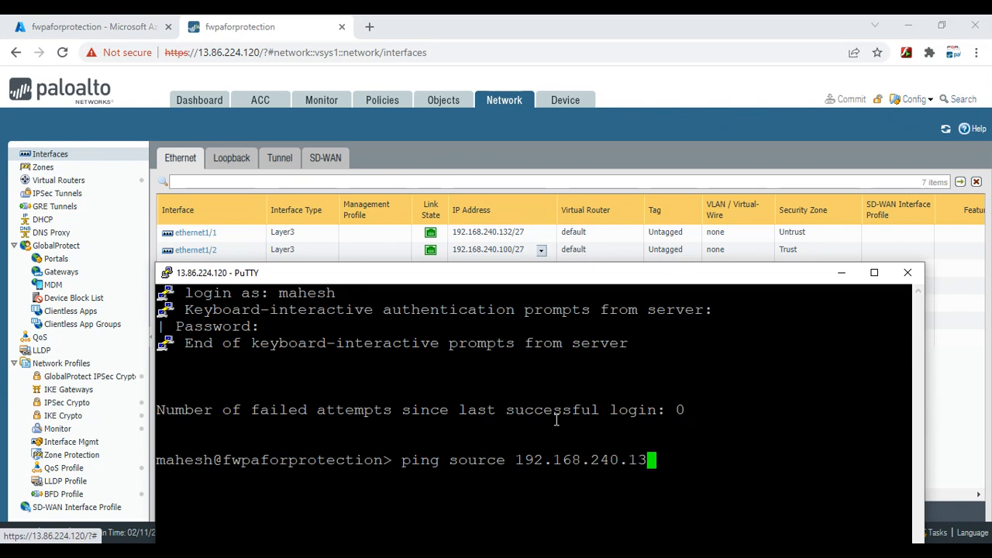
{"action": "type", "text": "2 host "}
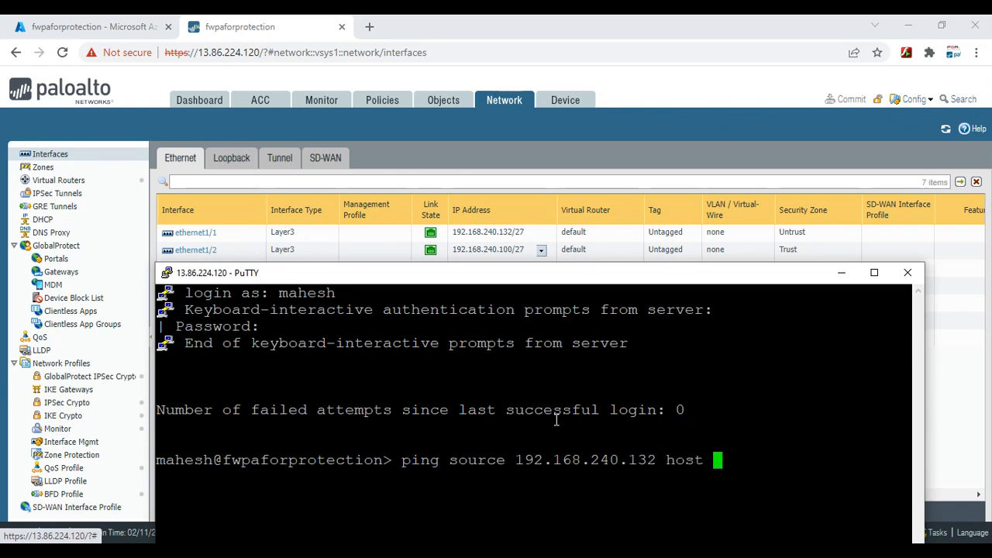
{"action": "type", "text": "8.8.8.8"}
{"action": "key", "text": "Return"}
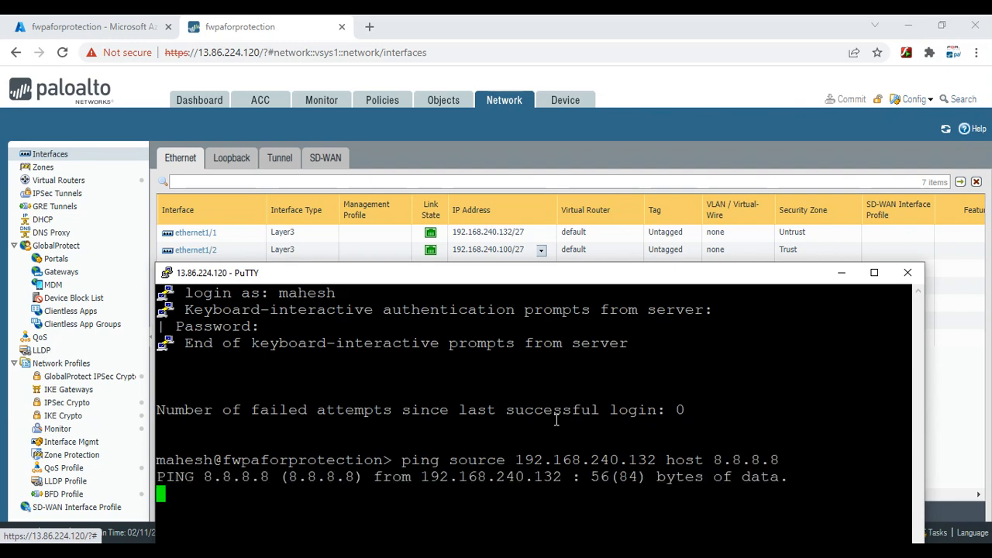
{"action": "left_click_drag", "start_coordinate": [574, 272], "coordinate": [581, 116]}
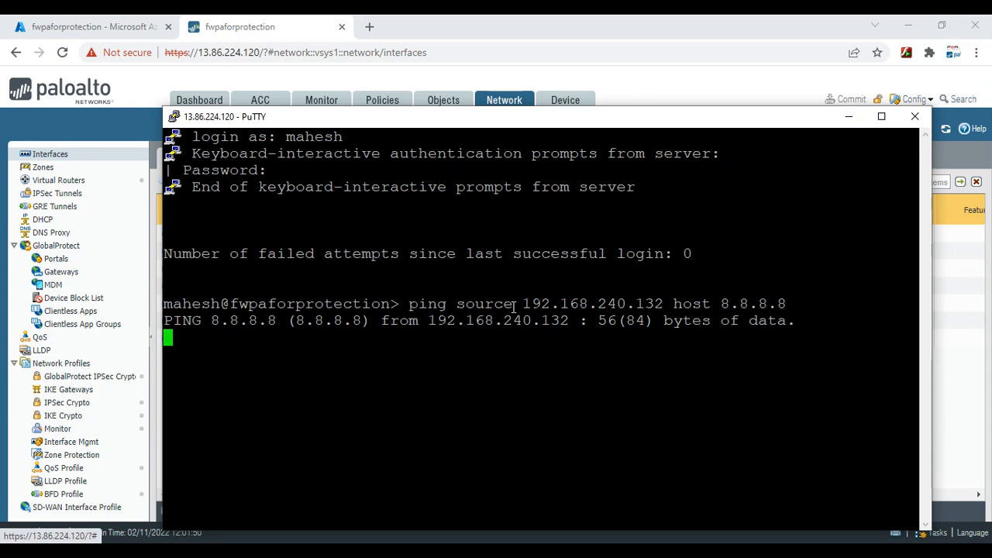
Add a new IPv4 static route on the default virtual router
{"action": "left_click", "coordinate": [849, 118]}
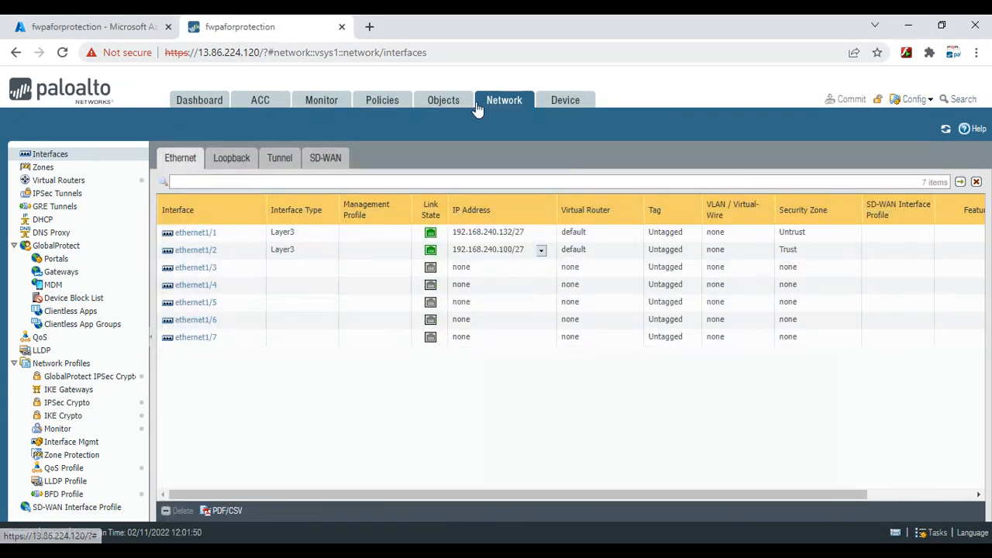
{"action": "left_click", "coordinate": [55, 182]}
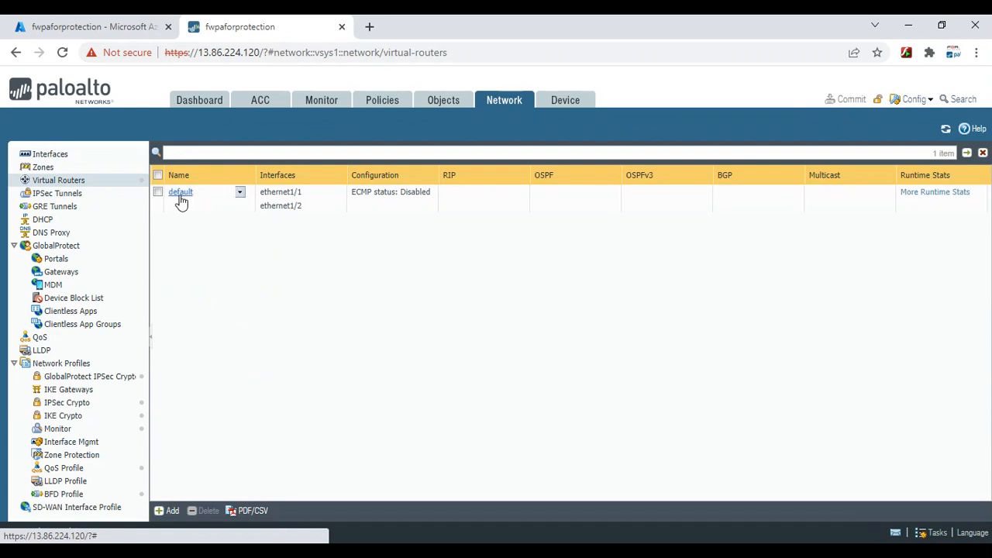
{"action": "left_click", "coordinate": [180, 194]}
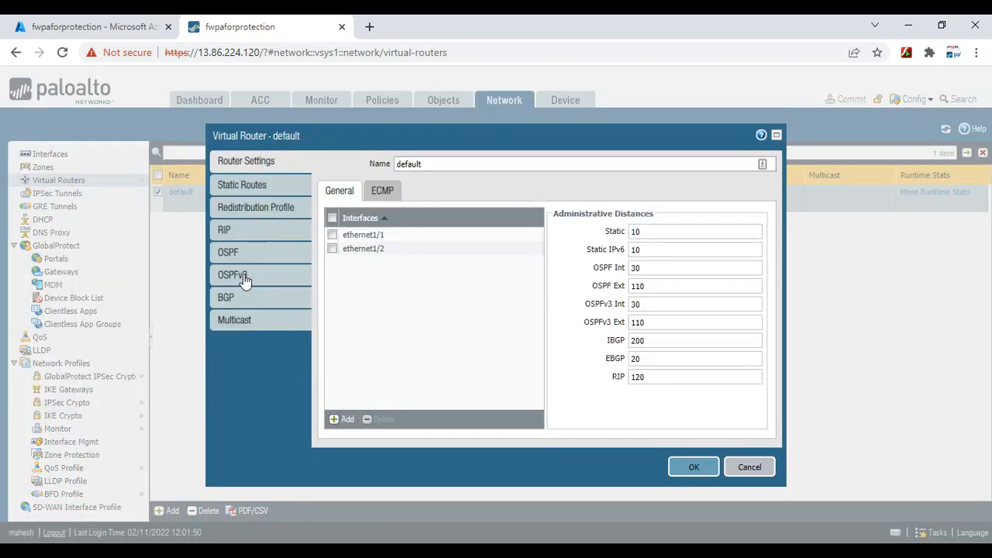
{"action": "left_click", "coordinate": [245, 186]}
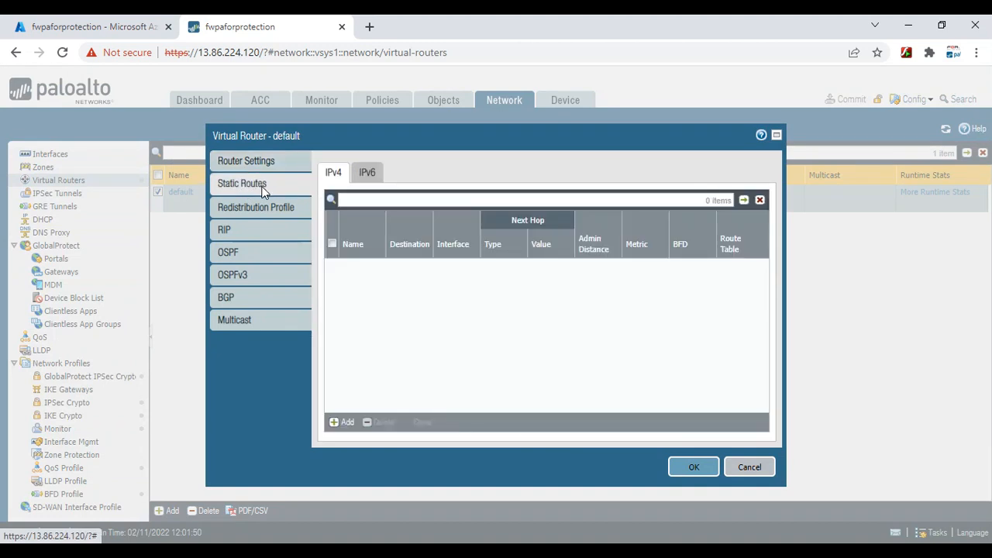
{"action": "left_click", "coordinate": [344, 424]}
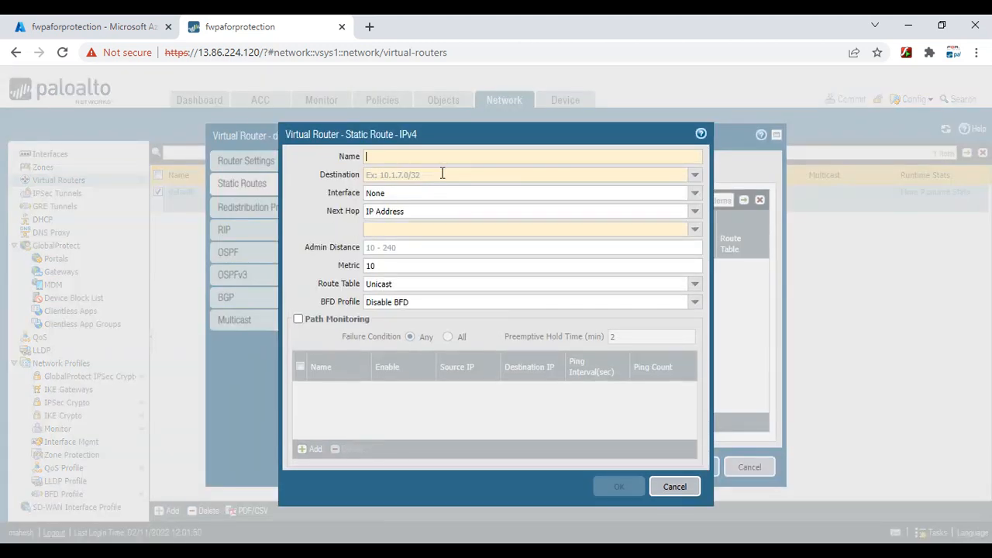
Name the route Default, with destination 0.0.0.0/0 out interface ethernet1/1
{"action": "left_click", "coordinate": [443, 156]}
{"action": "type", "text": "Default"}
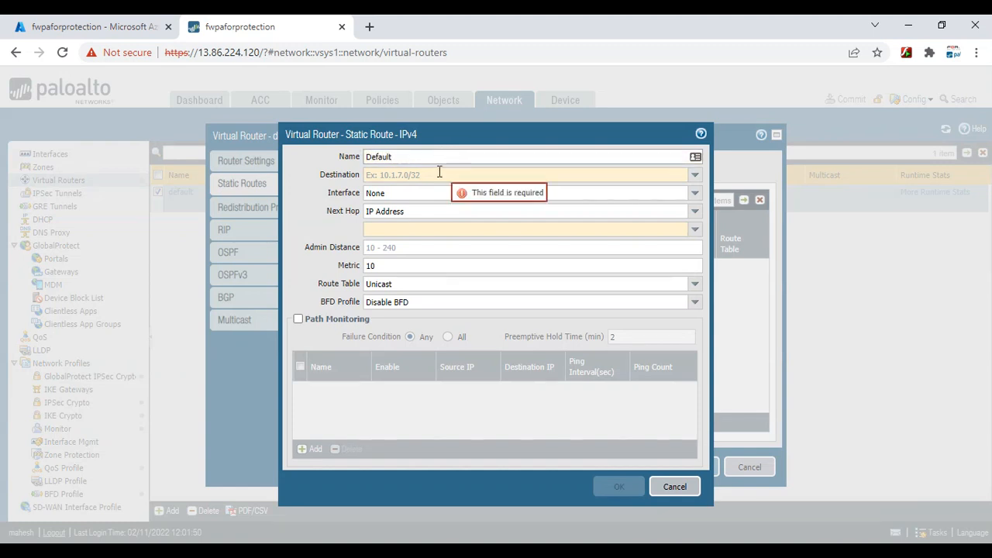
{"action": "left_click", "coordinate": [440, 171]}
{"action": "type", "text": "0.0.0.0"}
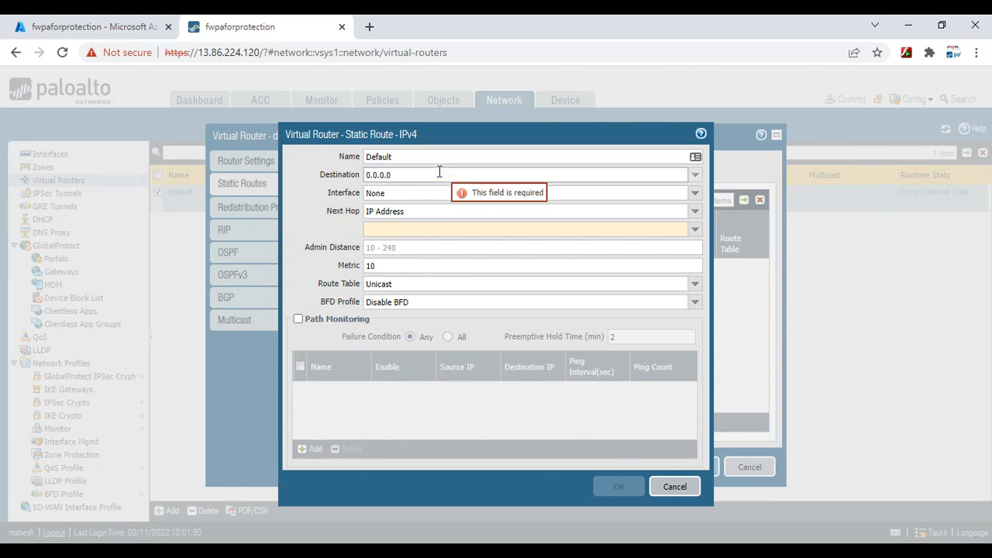
{"action": "type", "text": "/0"}
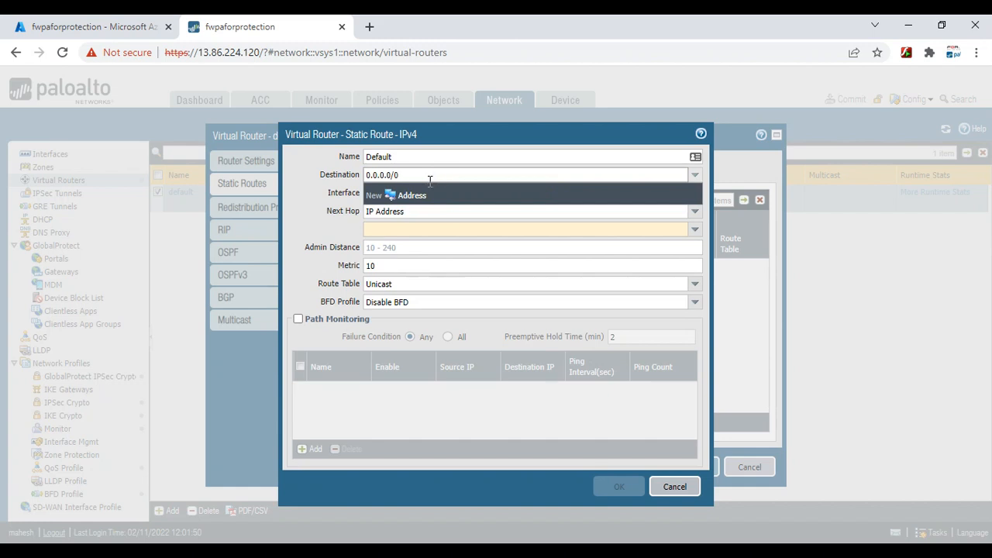
{"action": "key", "text": "Tab"}
{"action": "left_click", "coordinate": [695, 193]}
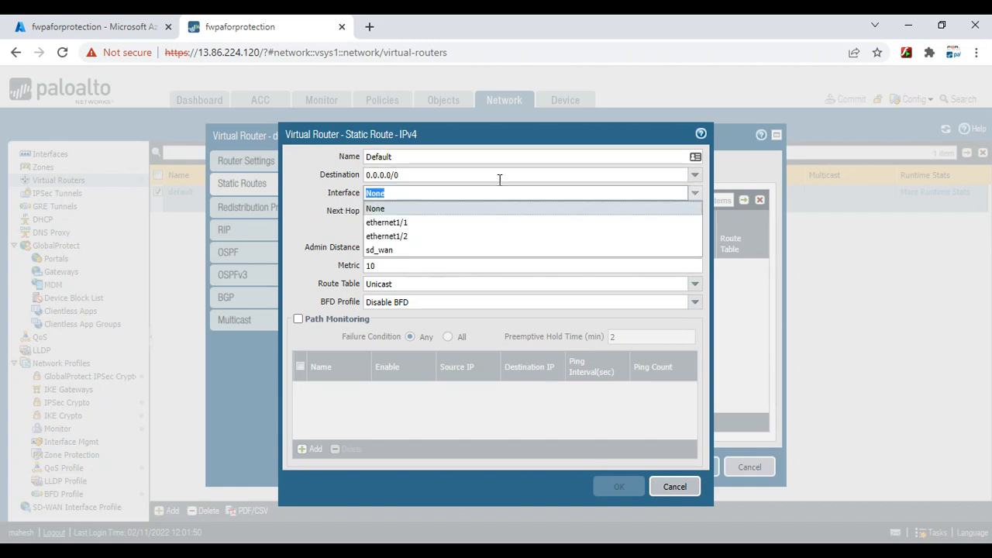
{"action": "left_click", "coordinate": [415, 222]}
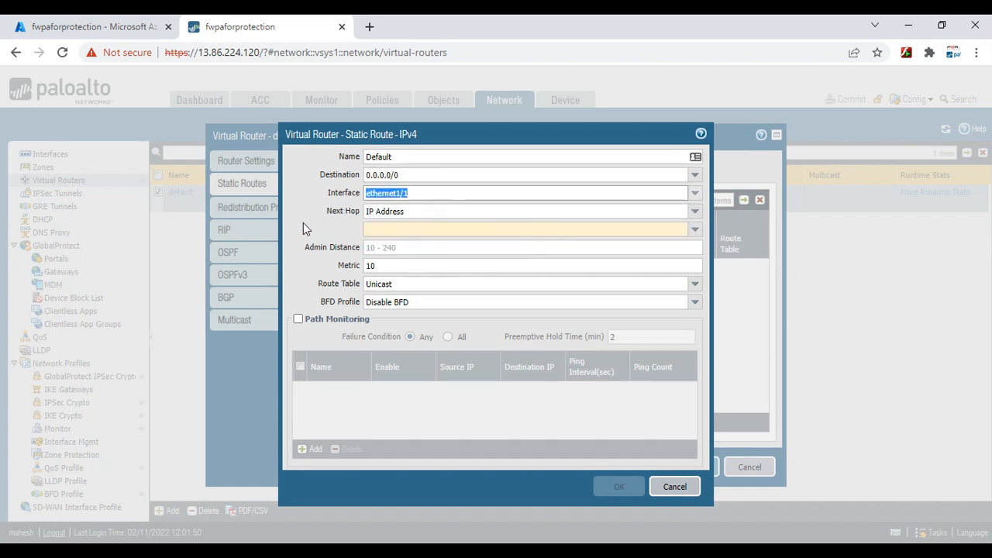
{"action": "left_click", "coordinate": [382, 226]}
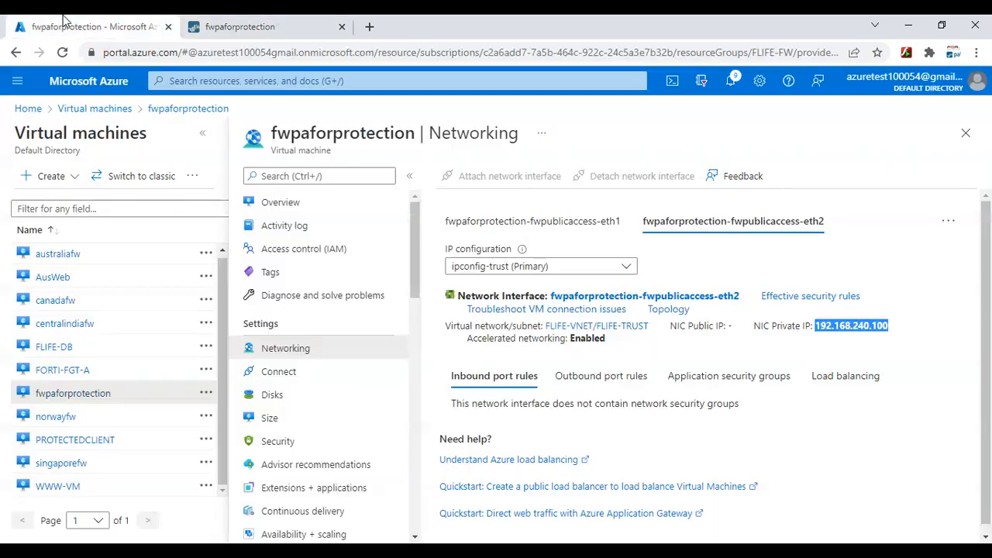
{"action": "left_click", "coordinate": [66, 23]}
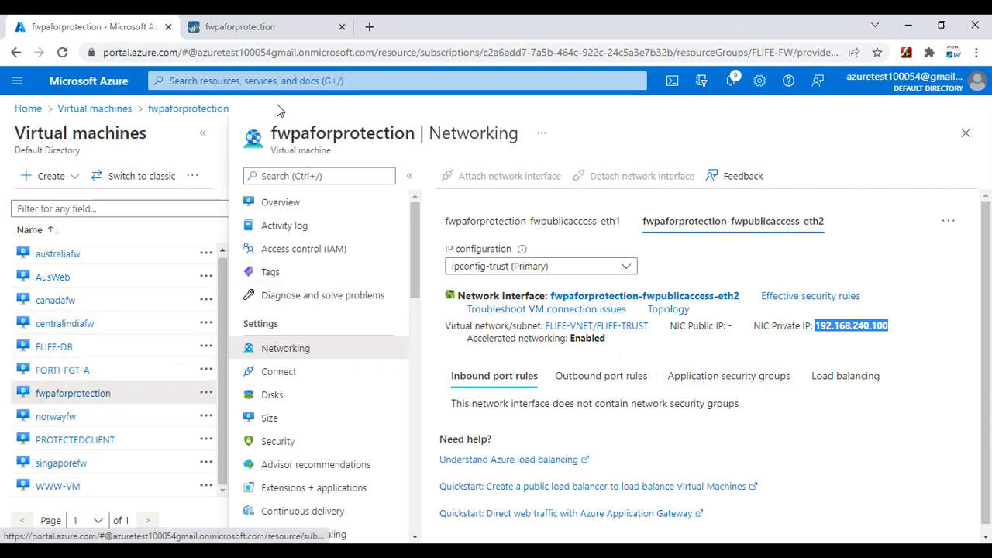
Go to FLIFE-VNET's subnets and open the FLIFE-UNTRUST subnet (192.168.240.128/27)
{"action": "left_click", "coordinate": [268, 81]}
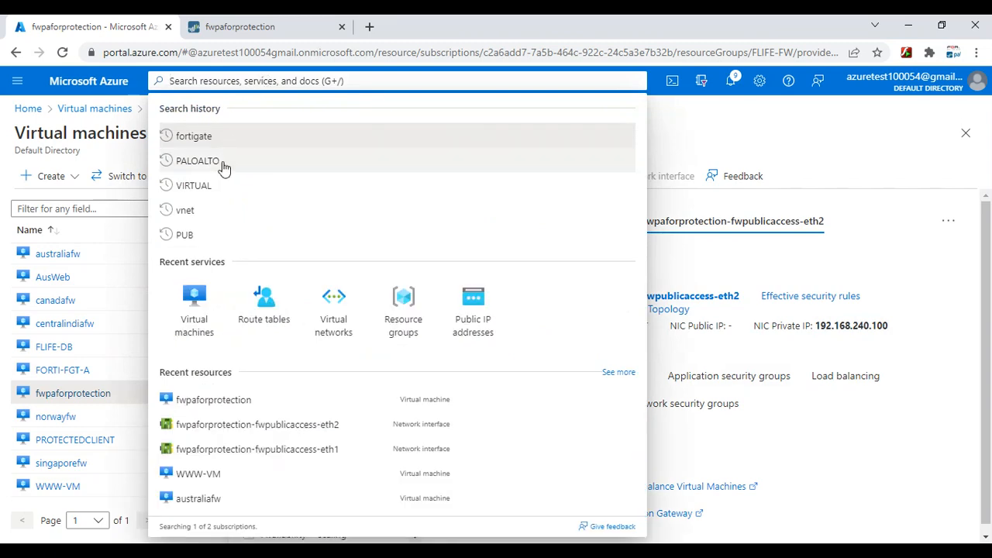
{"action": "left_click", "coordinate": [319, 319]}
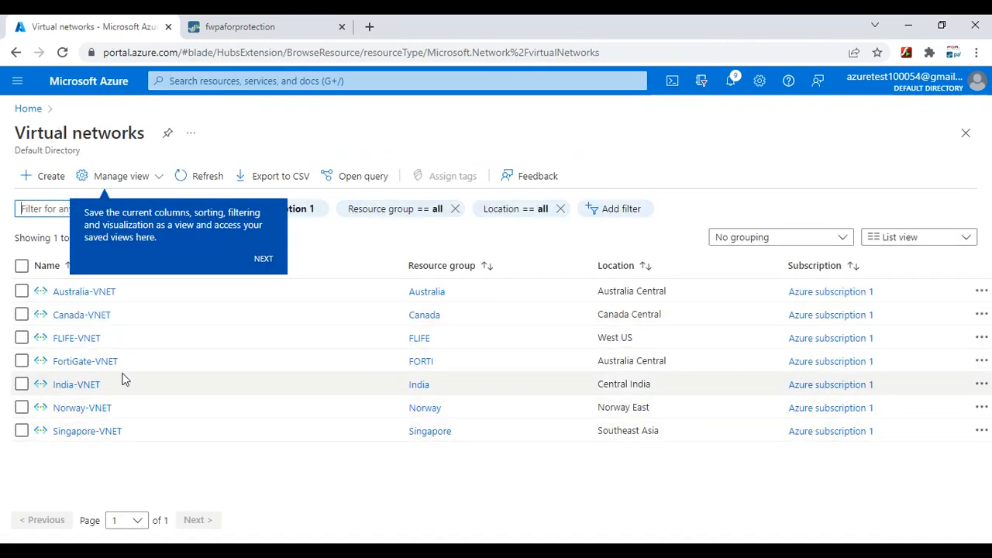
{"action": "left_click", "coordinate": [85, 339]}
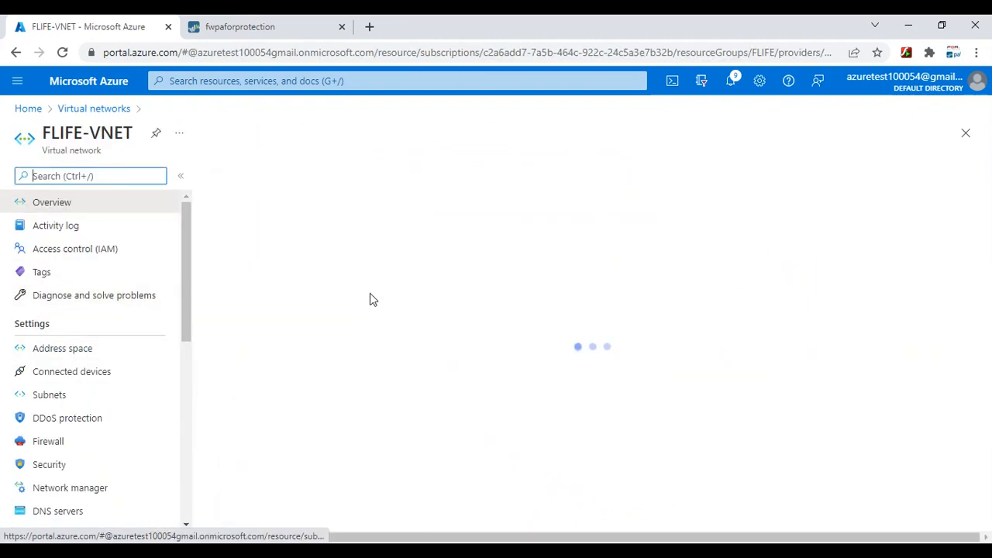
{"action": "left_click", "coordinate": [50, 397]}
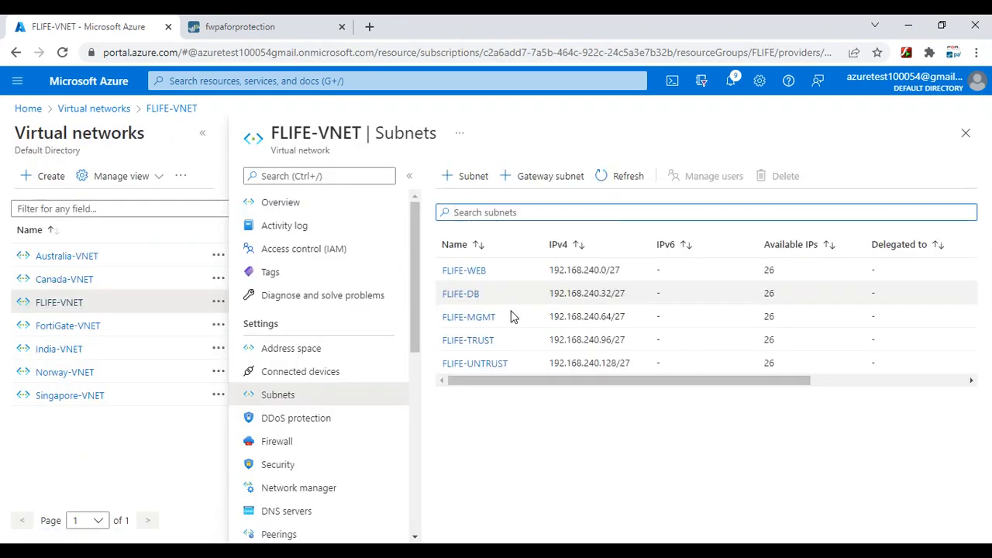
{"action": "left_click", "coordinate": [478, 368]}
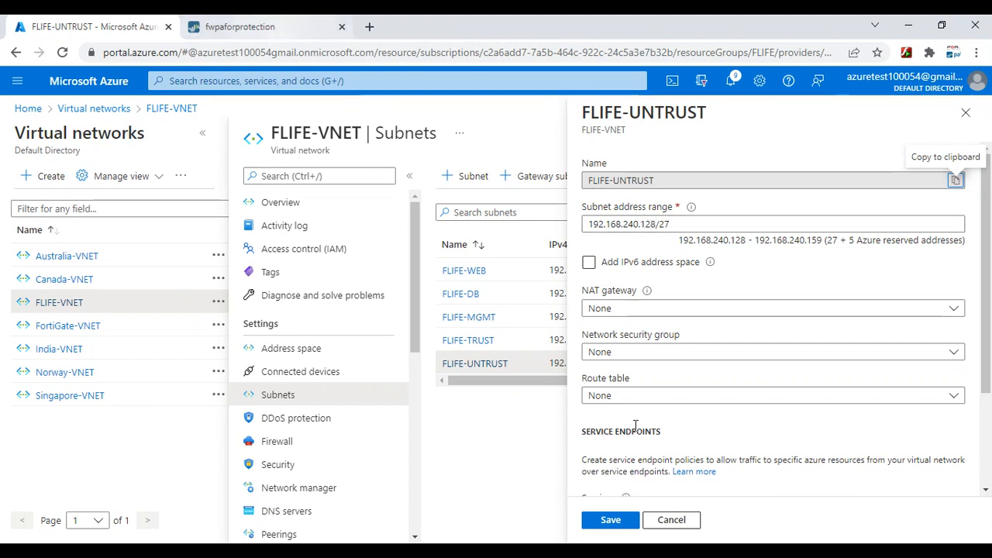
Bring up the WWW-VM SSH terminal session over the subnet details
{"action": "left_click", "coordinate": [680, 517]}
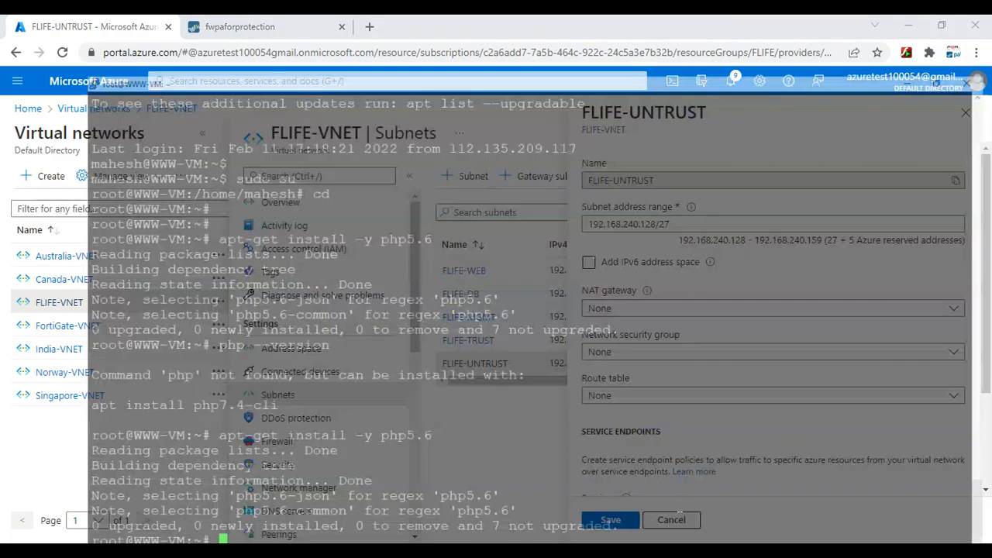
Enter 192.168.240.129 as the Default route's next-hop IP address
{"action": "left_click", "coordinate": [908, 22]}
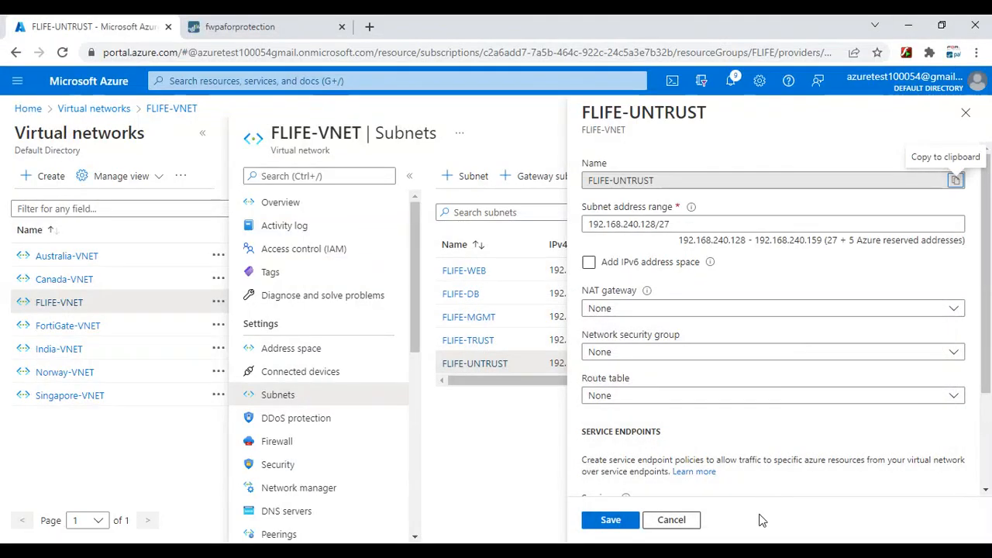
{"action": "left_click", "coordinate": [830, 496]}
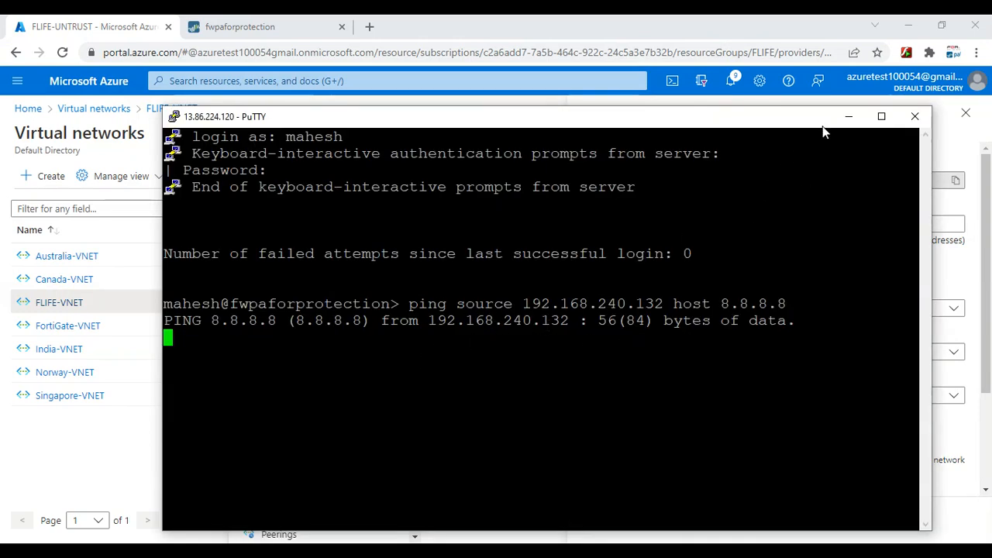
{"action": "left_click", "coordinate": [849, 116]}
{"action": "left_click", "coordinate": [237, 29]}
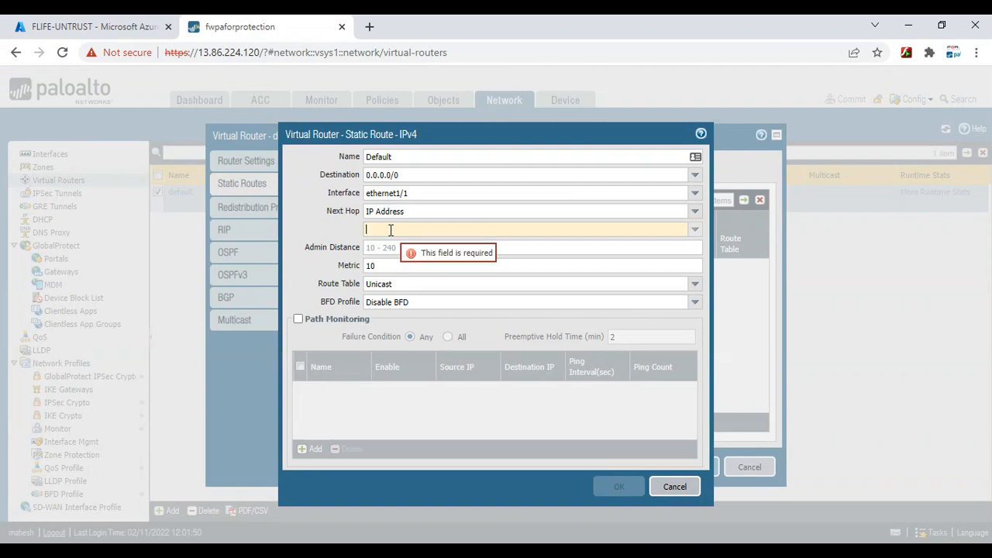
{"action": "type", "text": "192"}
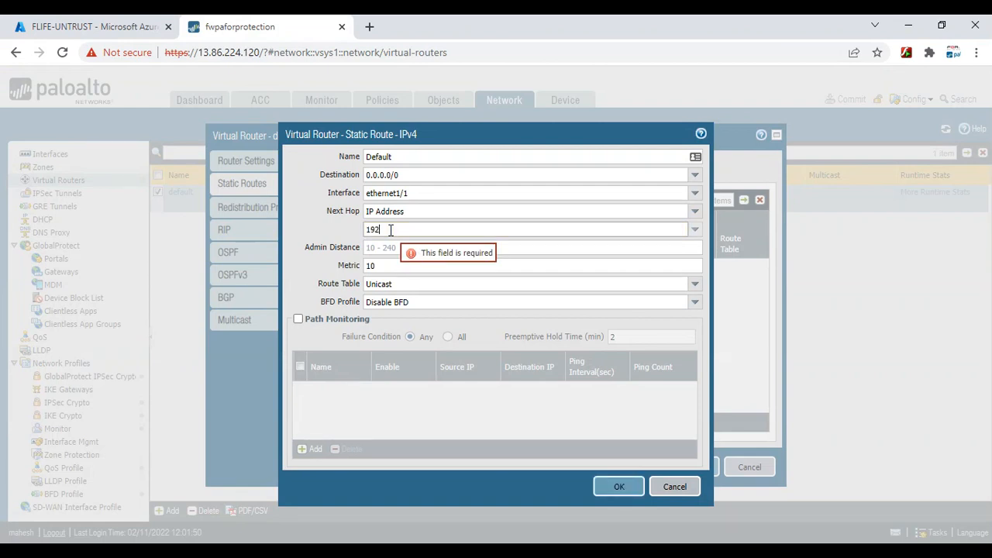
{"action": "type", "text": ".168.24"}
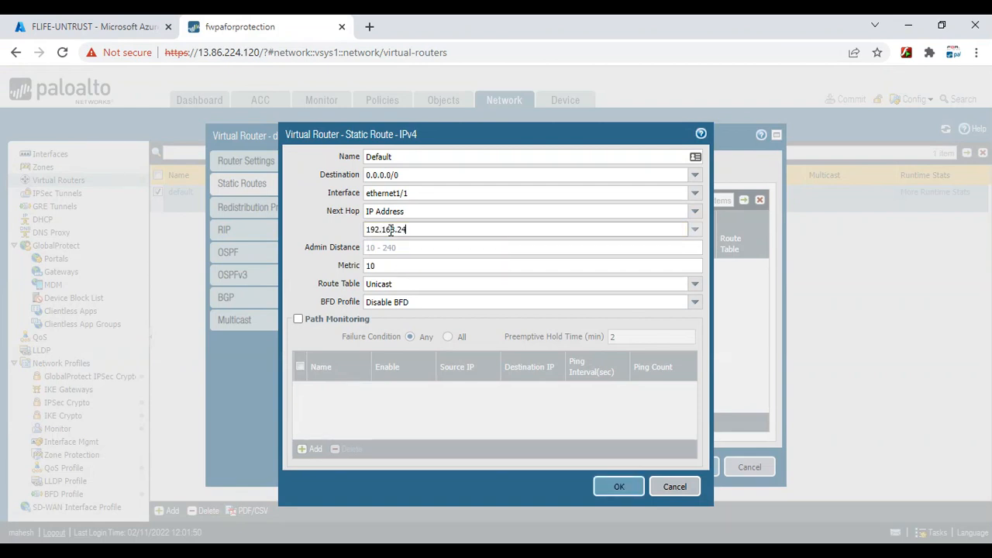
{"action": "type", "text": "0.129"}
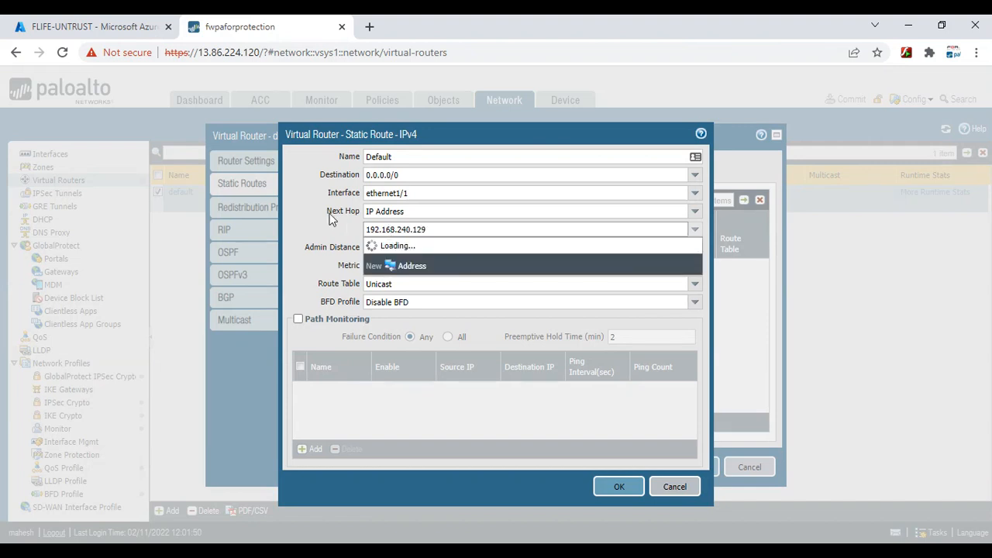
{"action": "key", "text": "shift+Tab"}
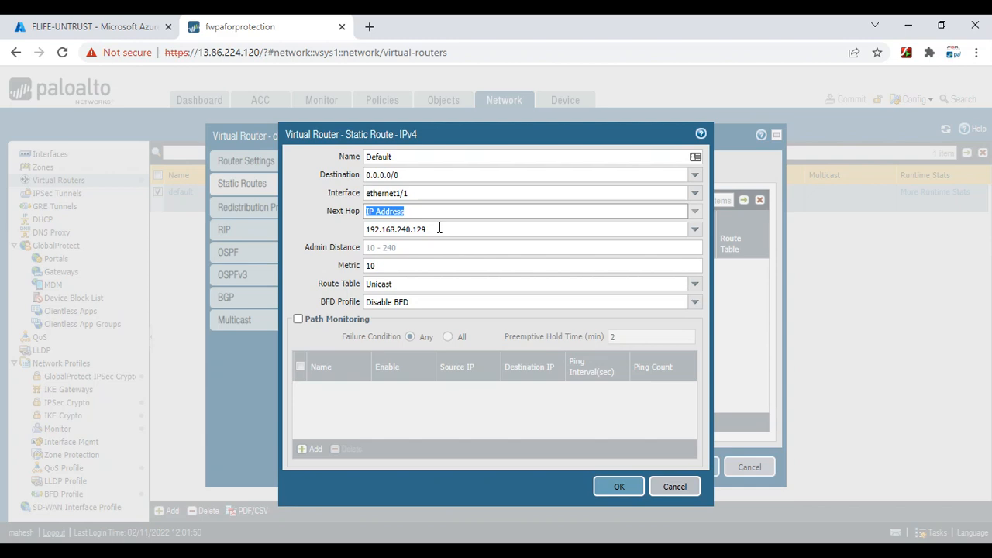
{"action": "left_click", "coordinate": [66, 19]}
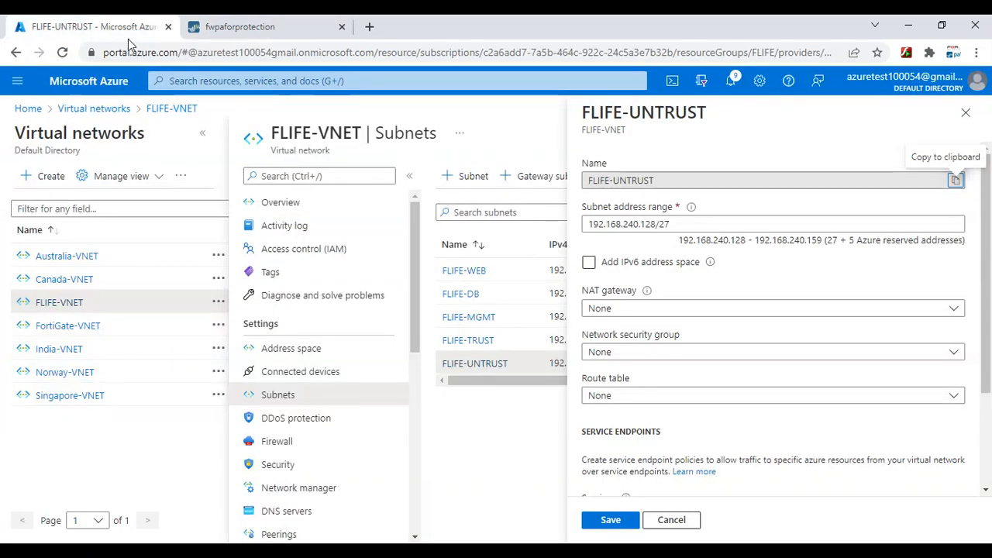
{"action": "left_click", "coordinate": [266, 26]}
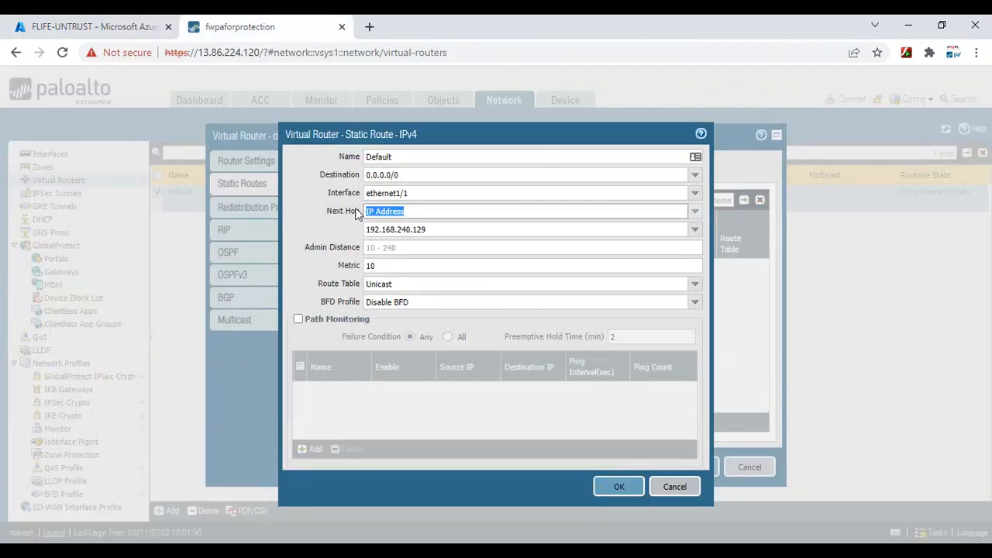
{"action": "mouse_move", "coordinate": [754, 551]}
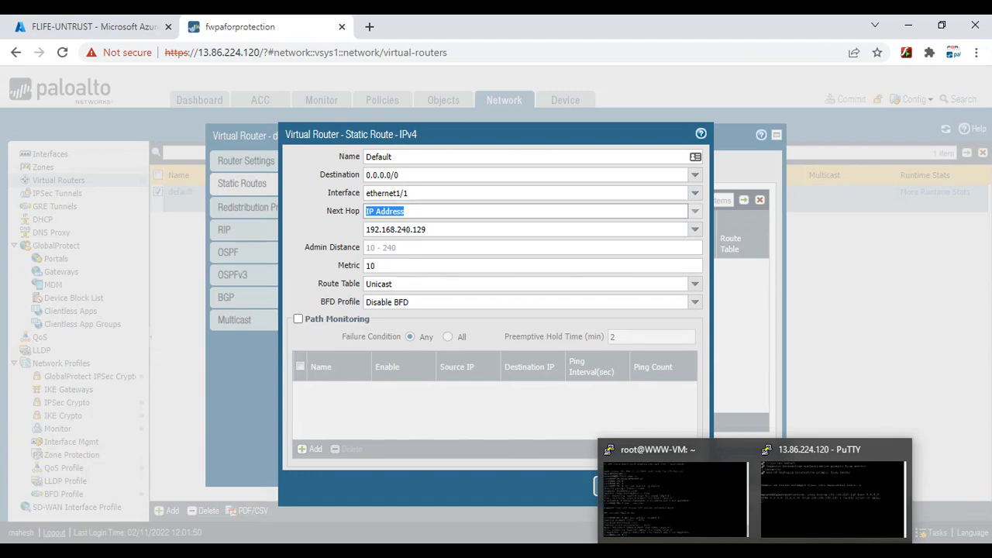
{"action": "left_click", "coordinate": [824, 511]}
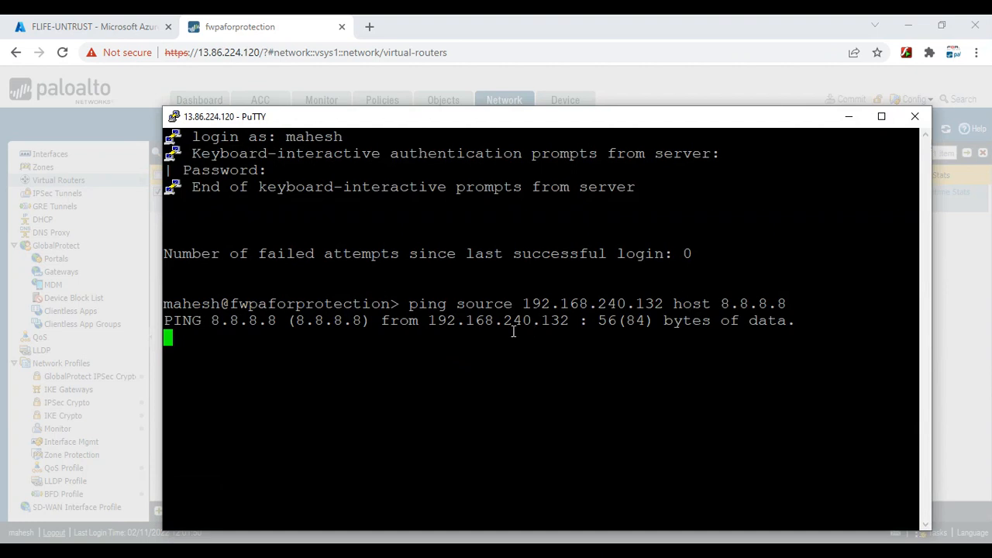
{"action": "left_click", "coordinate": [849, 117]}
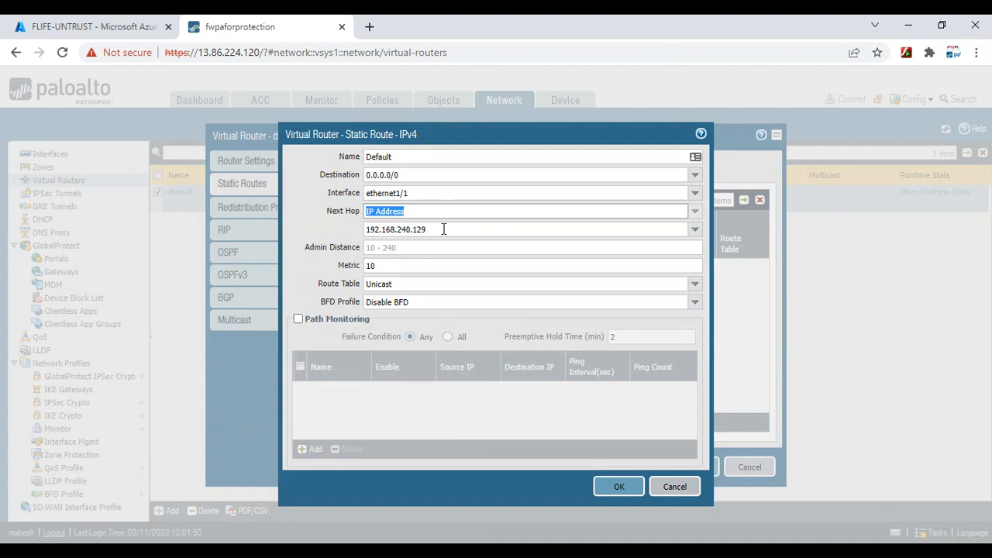
{"action": "key", "text": "alt+Tab"}
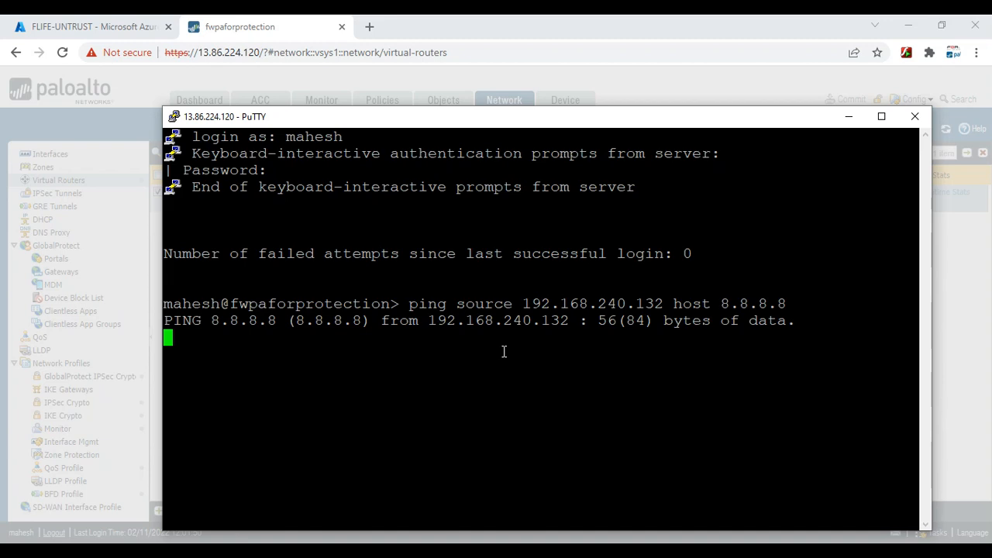
Save the Default static route and the default virtual router
{"action": "left_click", "coordinate": [848, 120]}
{"action": "left_click", "coordinate": [626, 489]}
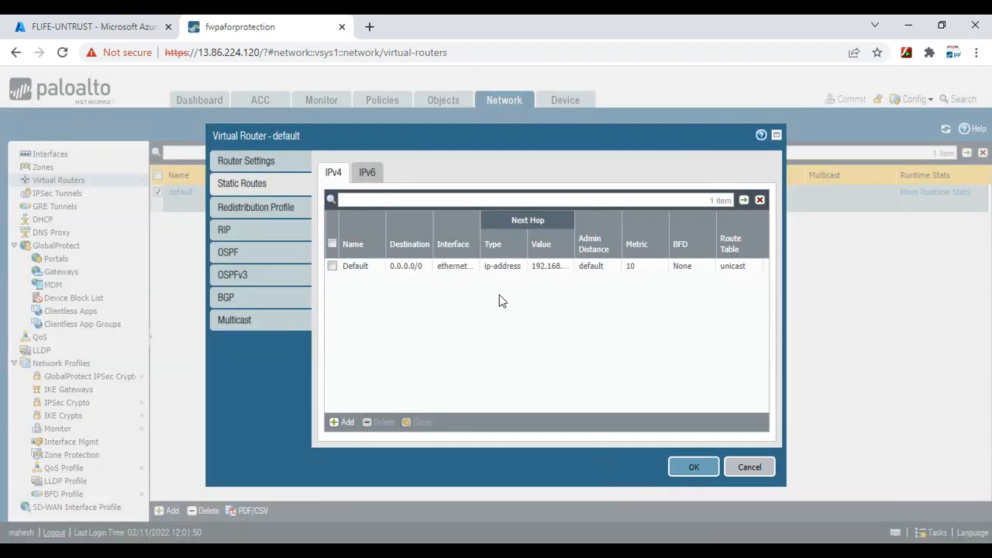
{"action": "left_click", "coordinate": [694, 468]}
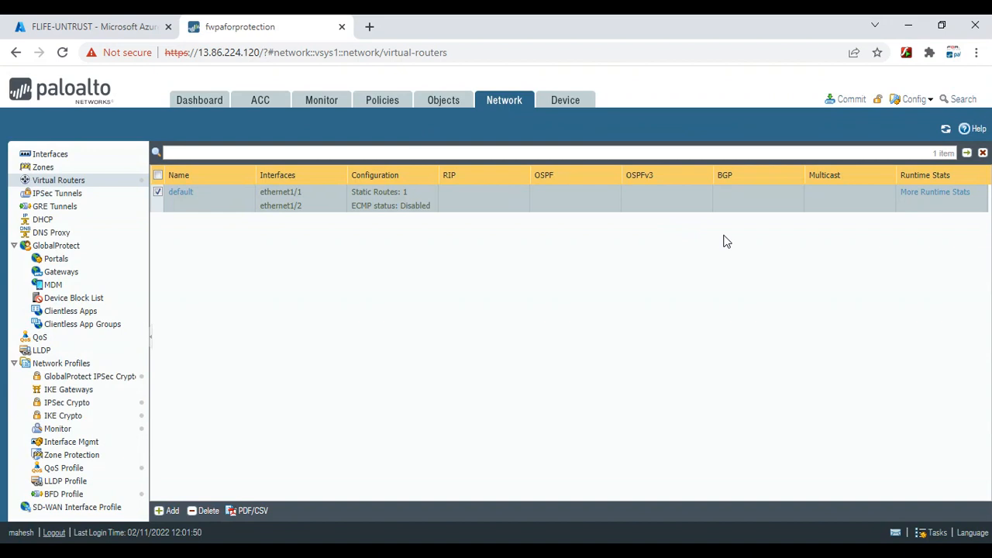
Commit the configuration and close the successful commit status
{"action": "left_click", "coordinate": [846, 105]}
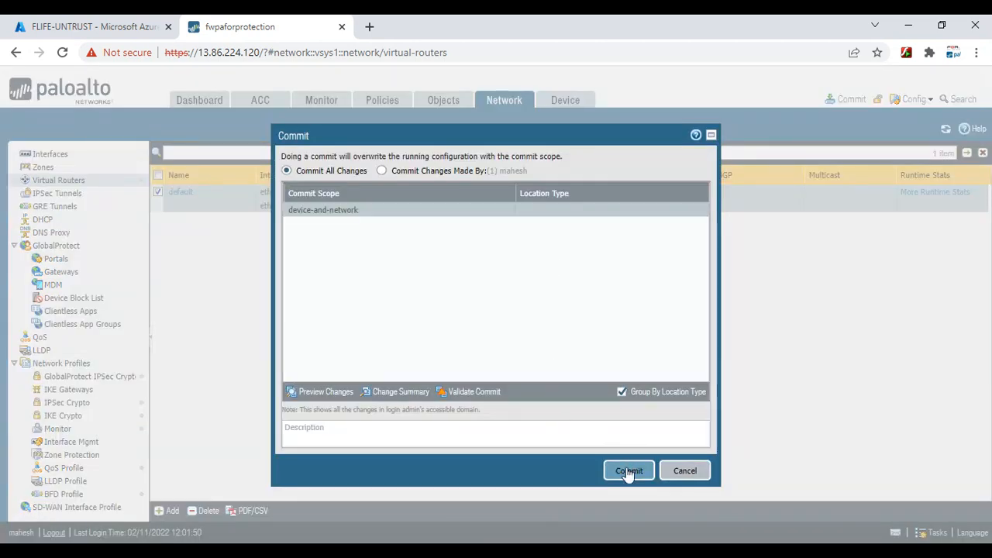
{"action": "left_click", "coordinate": [629, 471]}
{"action": "left_click", "coordinate": [810, 497]}
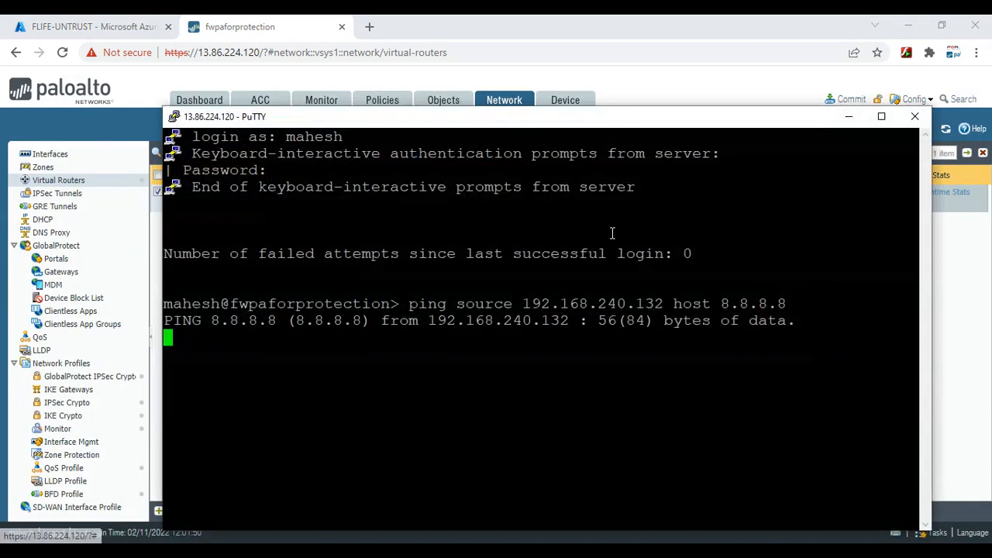
{"action": "left_click_drag", "start_coordinate": [594, 114], "coordinate": [555, 256]}
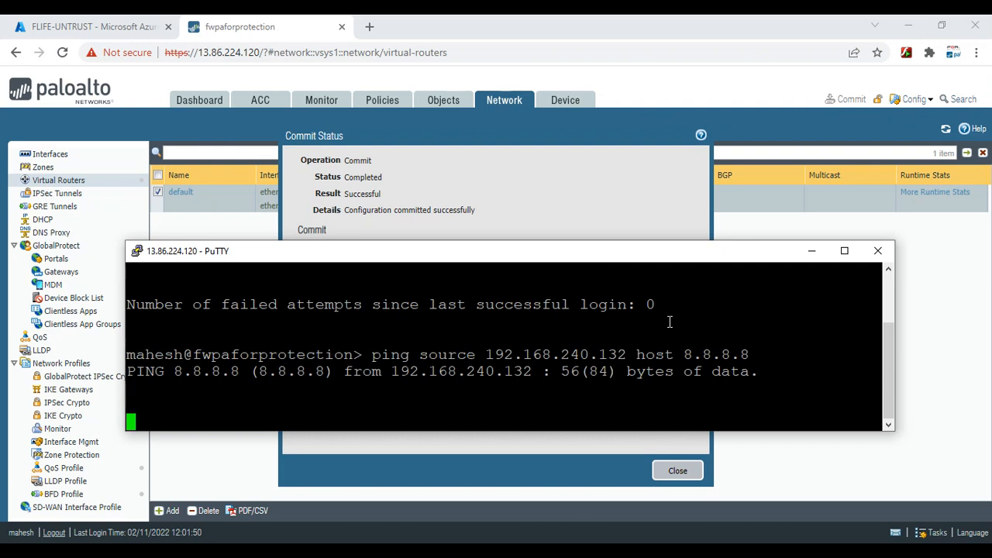
{"action": "left_click", "coordinate": [814, 257]}
{"action": "left_click", "coordinate": [814, 256]}
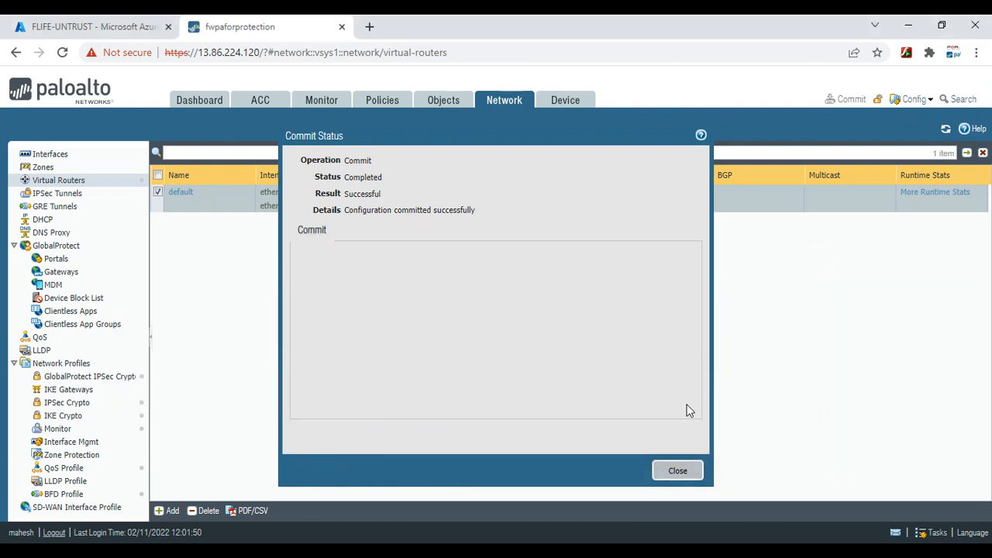
{"action": "left_click", "coordinate": [677, 471]}
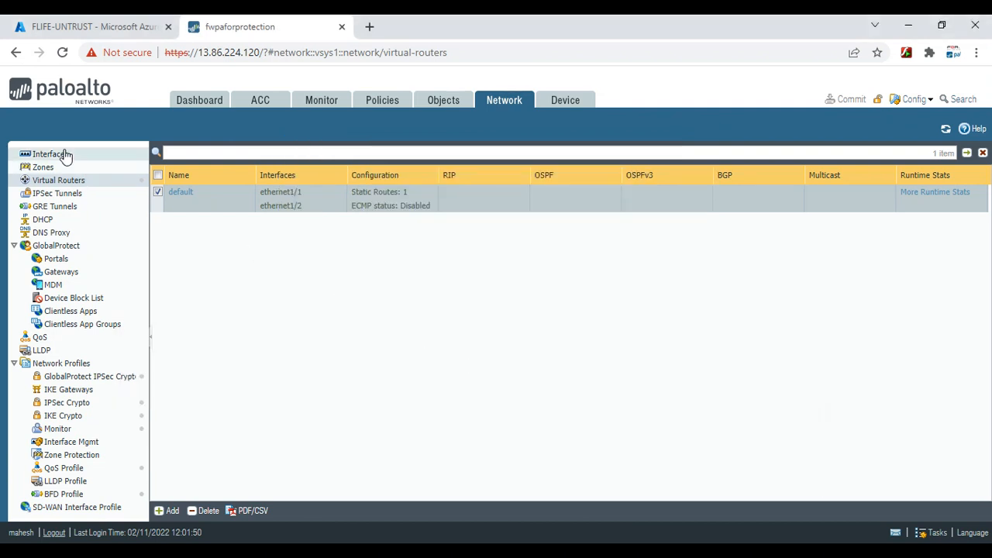
Reopen the Default 0.0.0.0/0 route, compare it with the Azure untrust subnet, then cancel out
{"action": "left_click", "coordinate": [180, 193]}
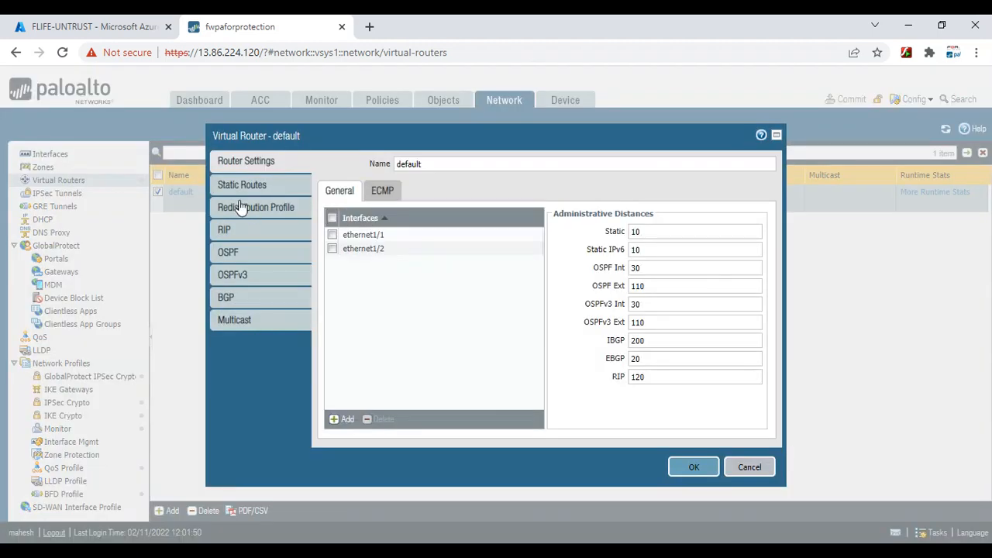
{"action": "left_click", "coordinate": [291, 186]}
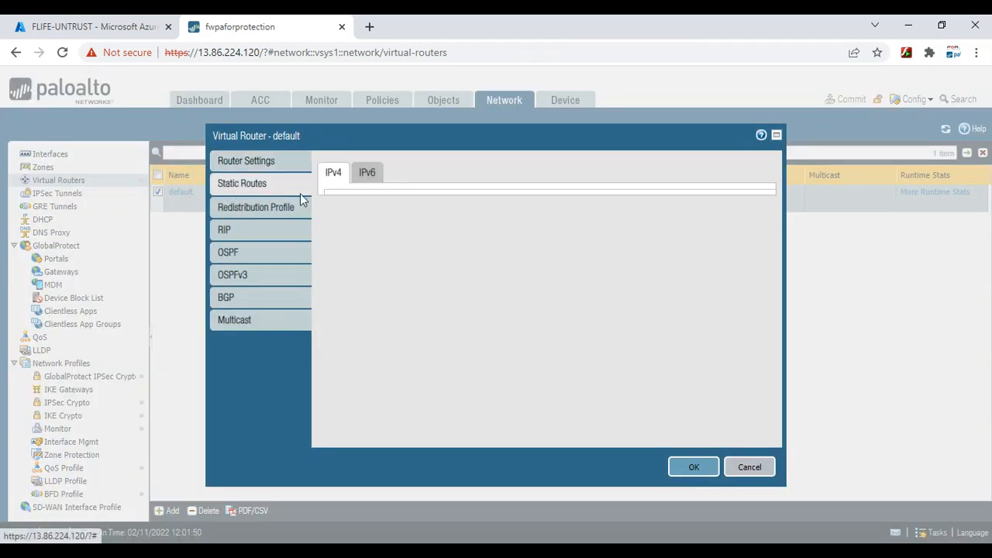
{"action": "left_click", "coordinate": [355, 266]}
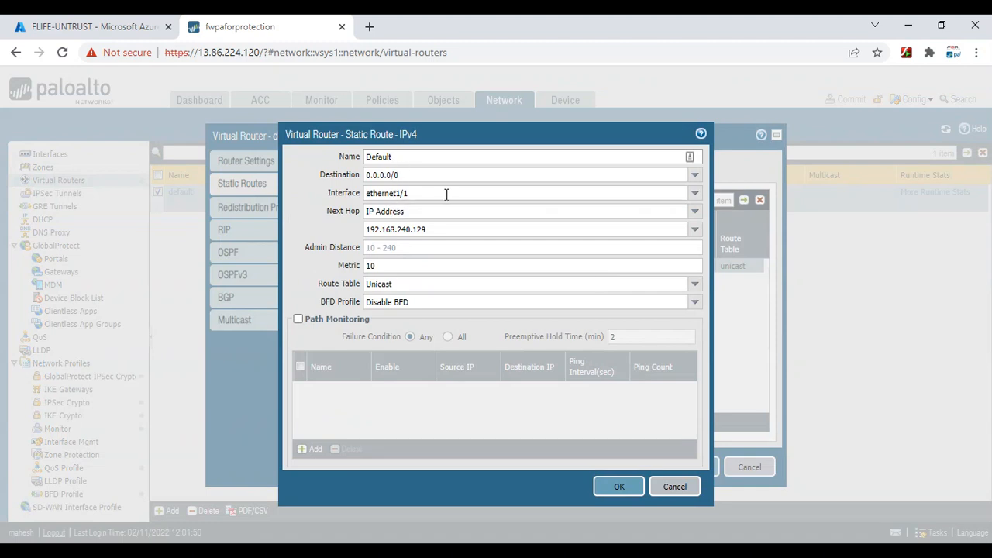
{"action": "left_click", "coordinate": [96, 28]}
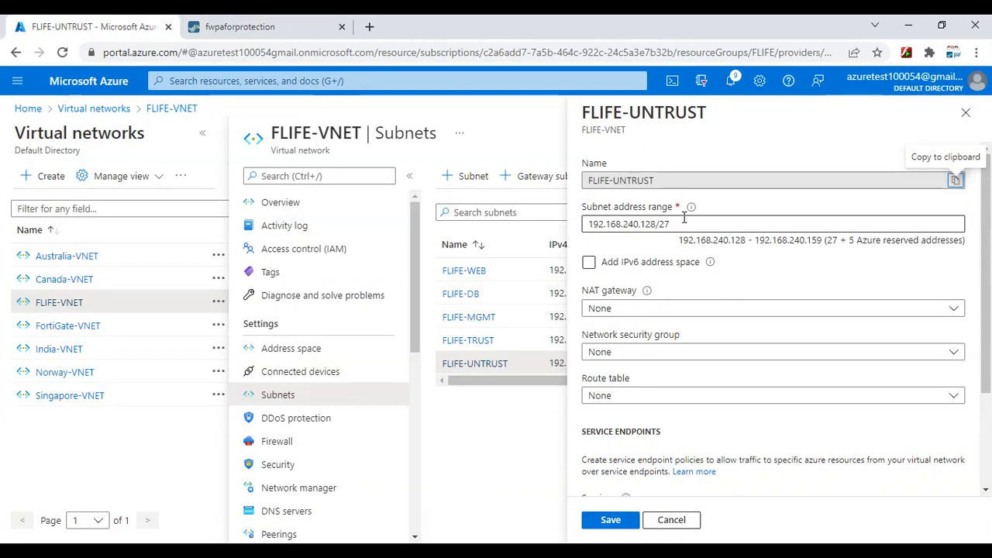
{"action": "left_click", "coordinate": [608, 179]}
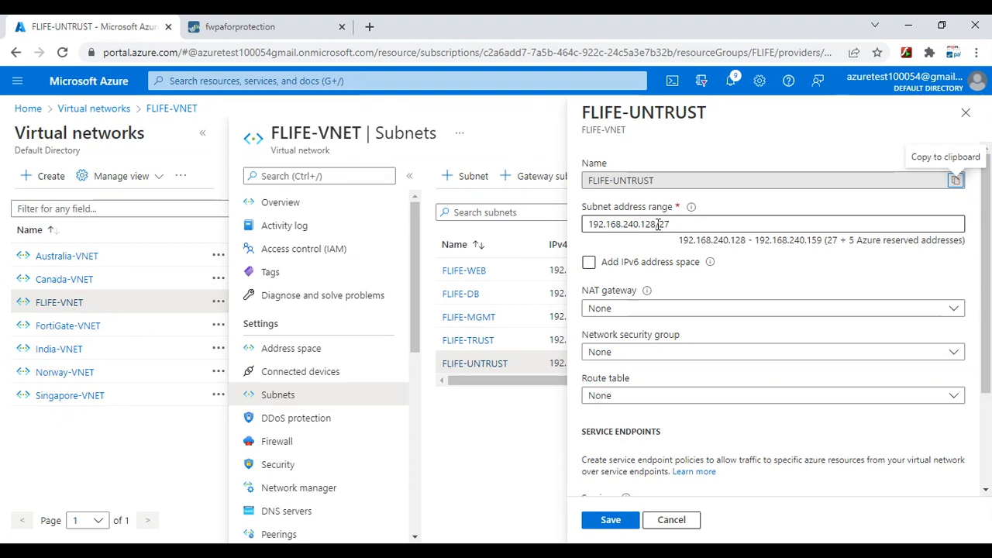
{"action": "left_click", "coordinate": [258, 27]}
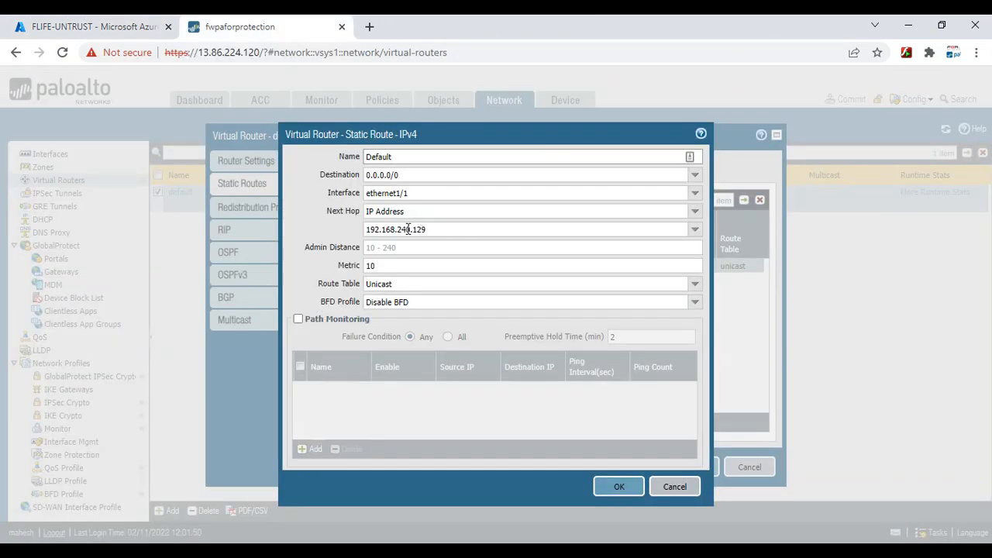
{"action": "left_click", "coordinate": [685, 492]}
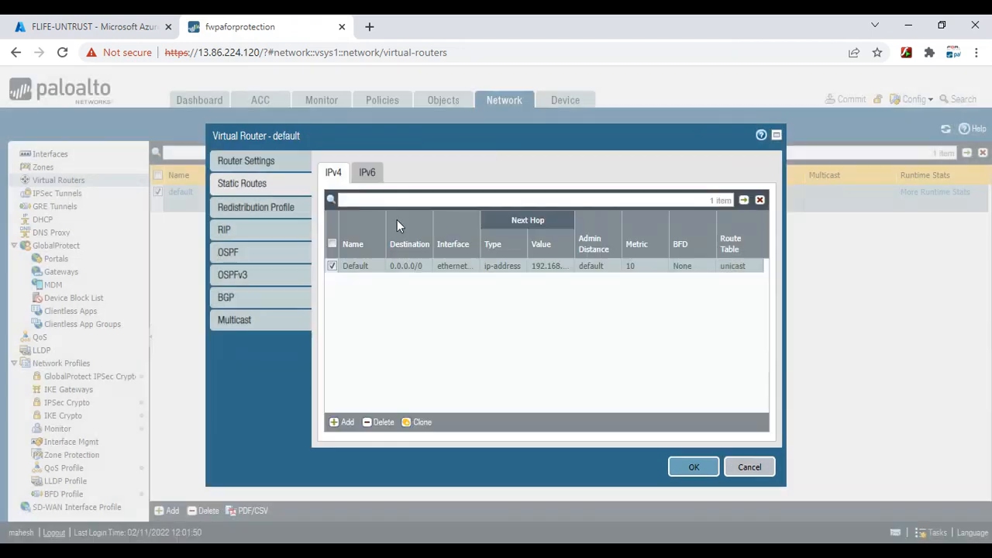
{"action": "left_click", "coordinate": [742, 467]}
Stop and rerun the ping from 192.168.240.132 to 8.8.8.8, then minimize PuTTY
{"action": "mouse_move", "coordinate": [796, 541]}
{"action": "left_click", "coordinate": [837, 492]}
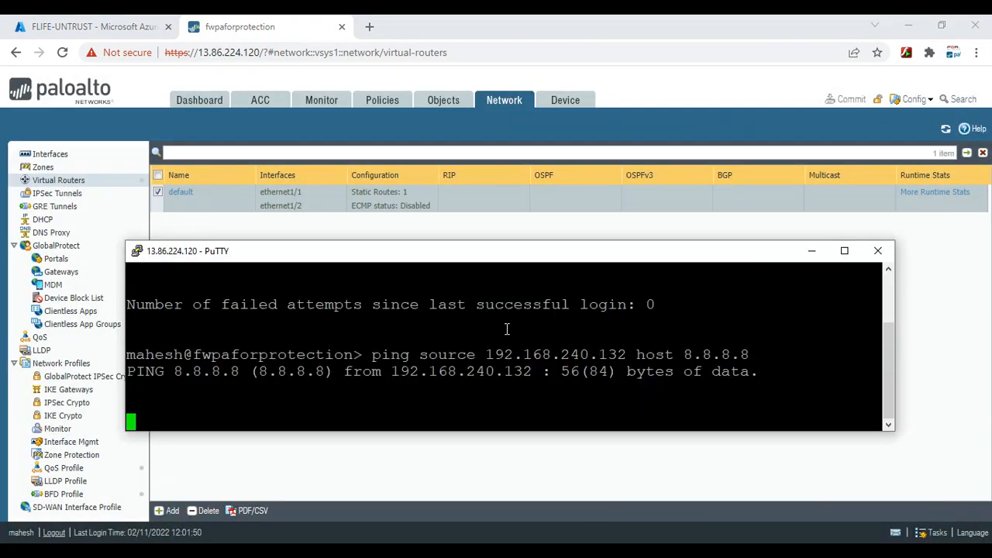
{"action": "key", "text": "ctrl+c"}
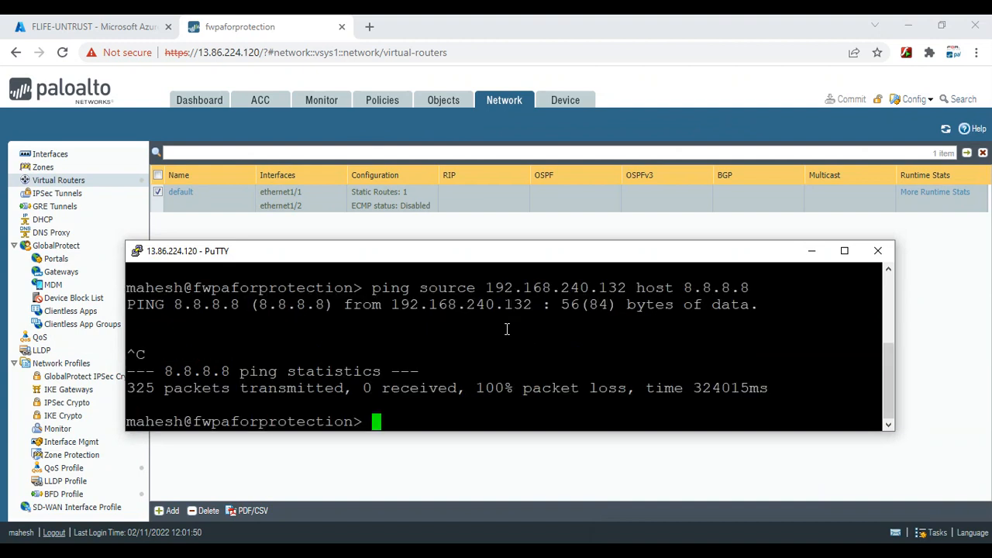
{"action": "key", "text": "Return"}
{"action": "key", "text": "Up"}
{"action": "key", "text": "Return"}
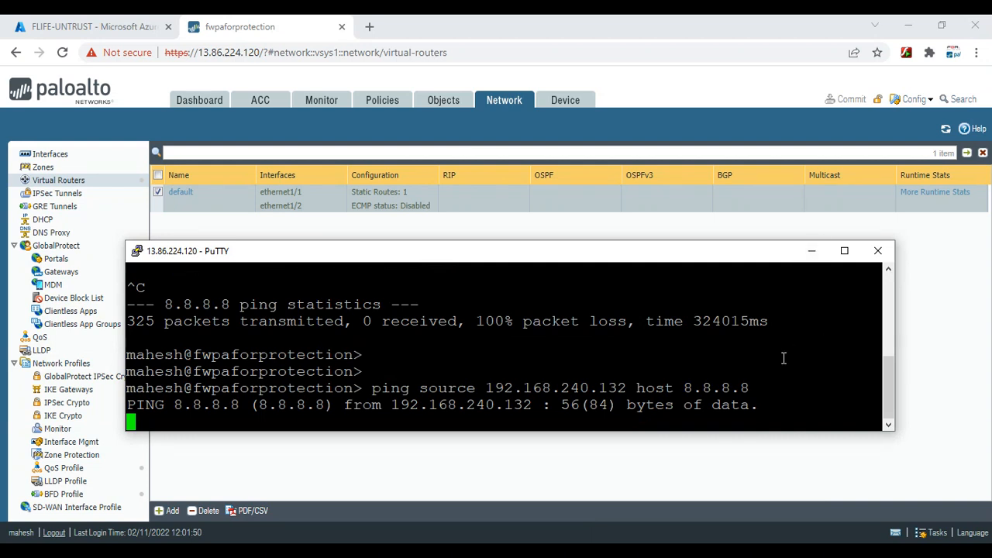
{"action": "key", "text": "Return"}
{"action": "key", "text": "Return"}
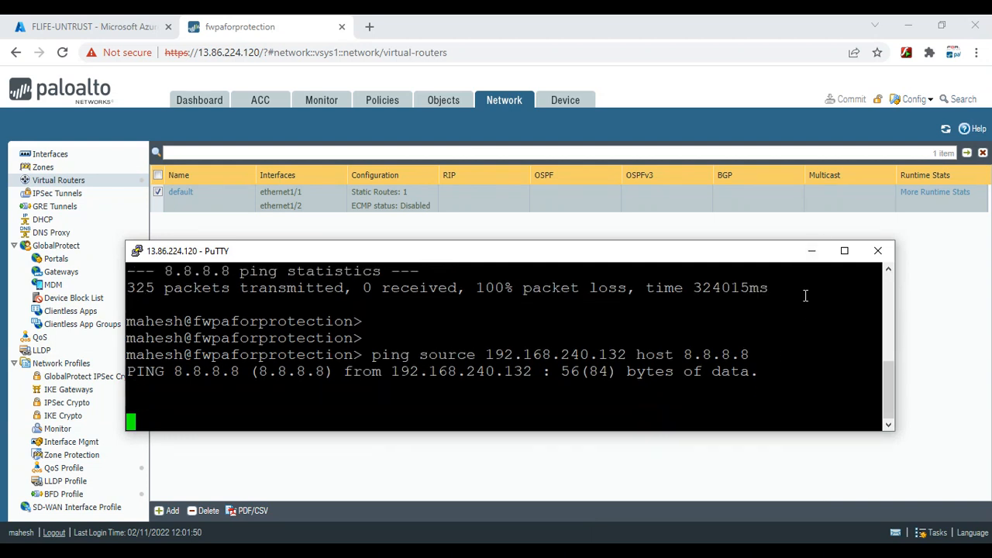
{"action": "left_click", "coordinate": [813, 252]}
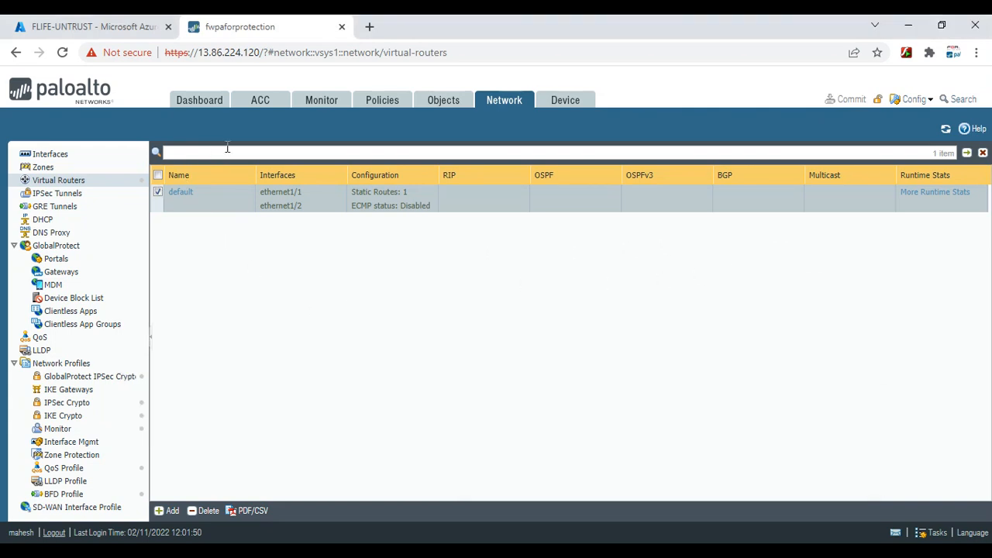
Show the Security rulebase with the intrazone-default and interzone-default rules
{"action": "left_click", "coordinate": [383, 103]}
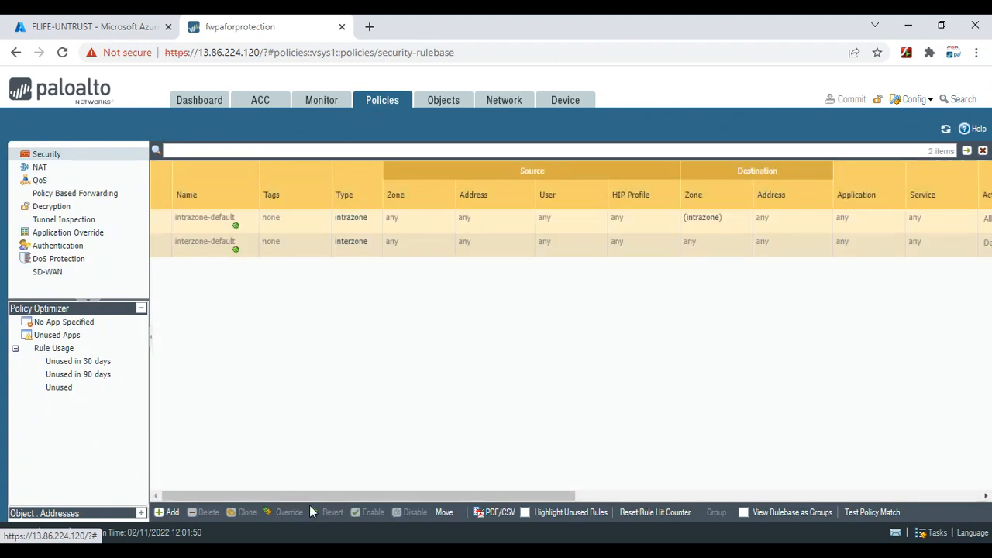
{"action": "left_click_drag", "start_coordinate": [337, 500], "coordinate": [327, 538]}
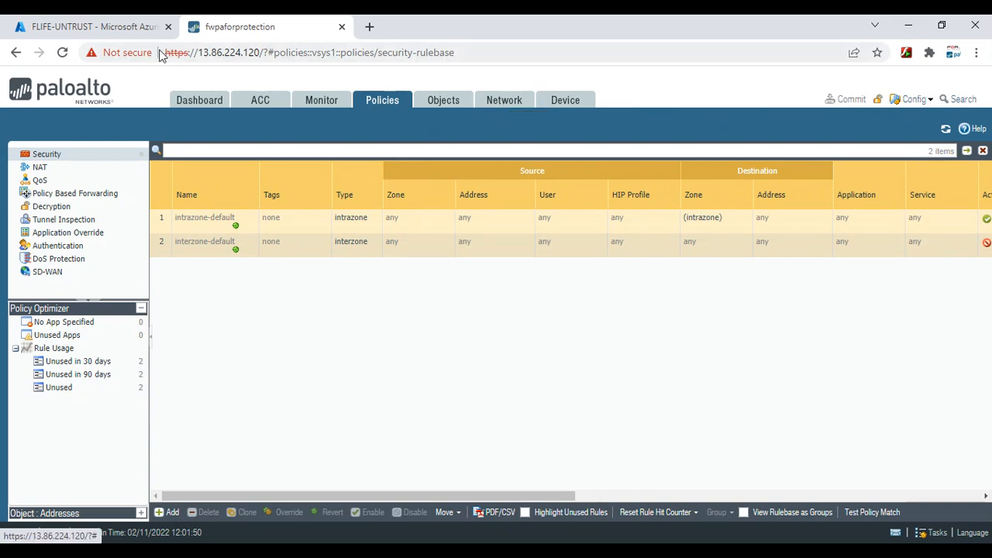
Inspect fwpaforprotection's eth1 NIC in Azure, confirming its public IP is empty
{"action": "left_click", "coordinate": [110, 31]}
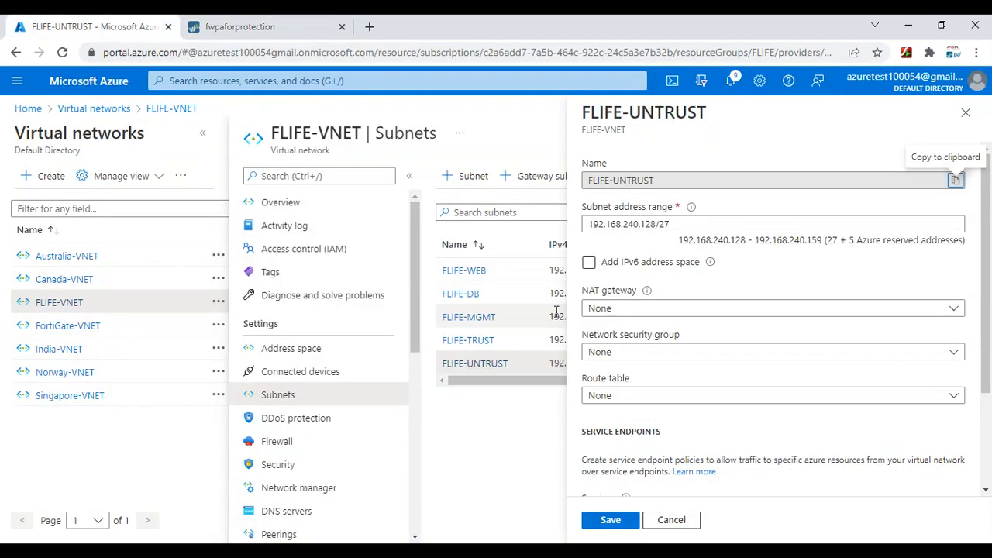
{"action": "left_click", "coordinate": [217, 81]}
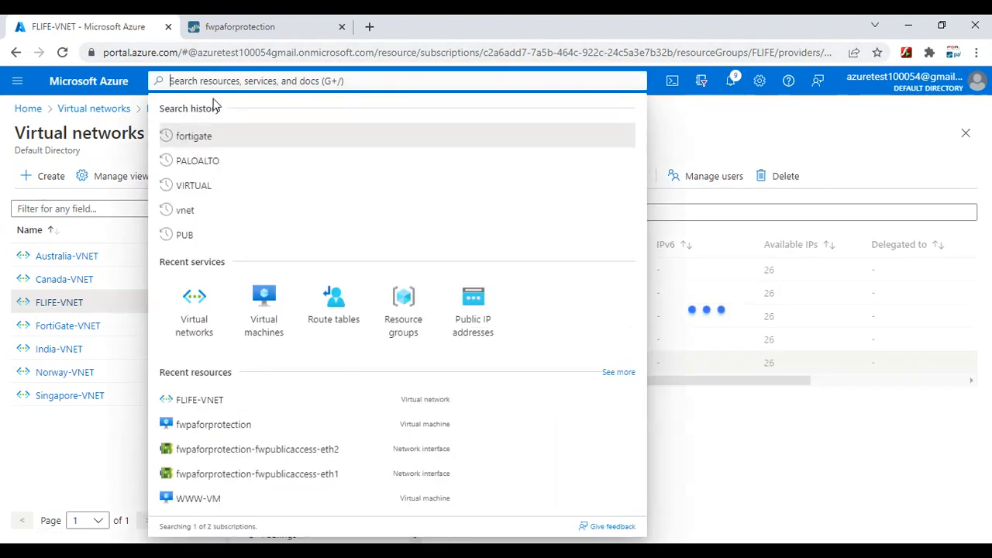
{"action": "left_click", "coordinate": [235, 323]}
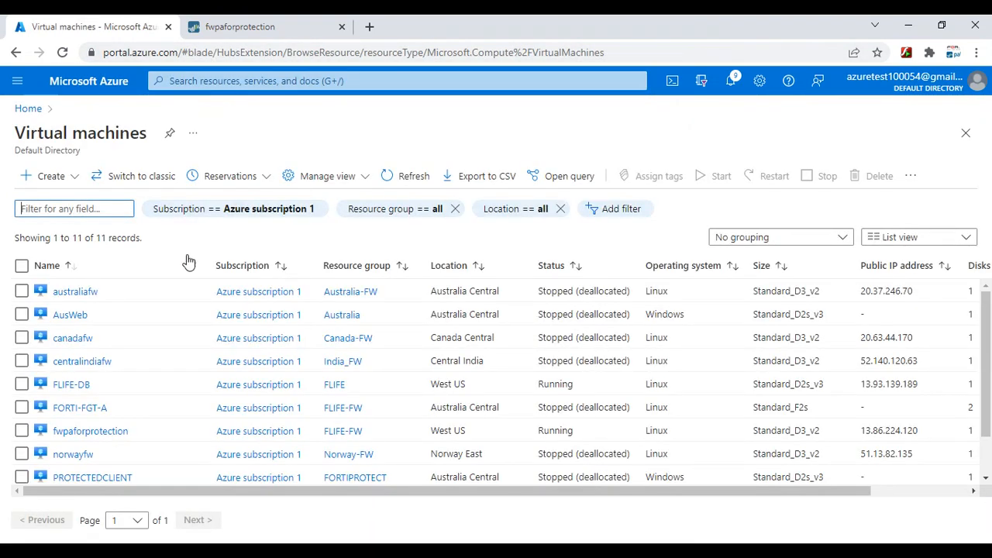
{"action": "left_click", "coordinate": [95, 432]}
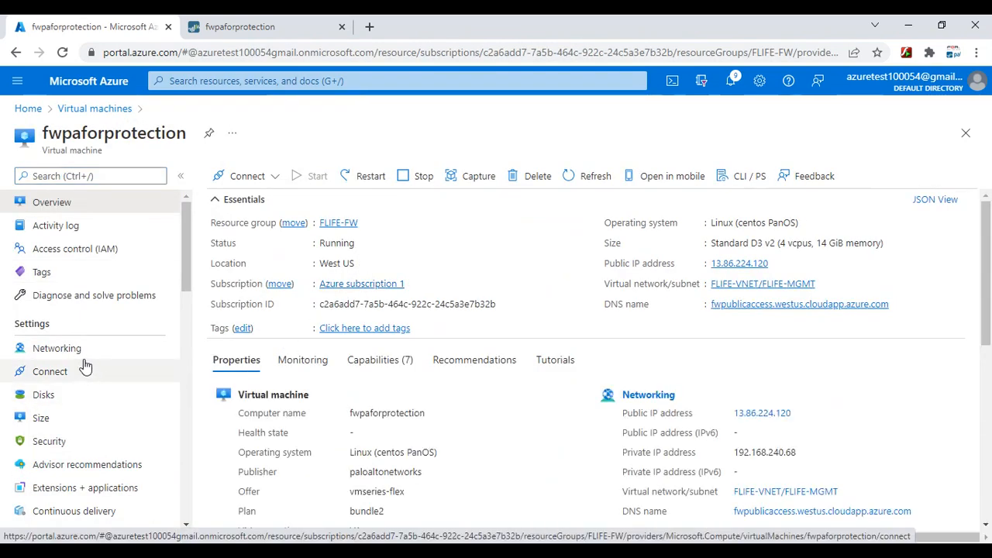
{"action": "left_click", "coordinate": [68, 355]}
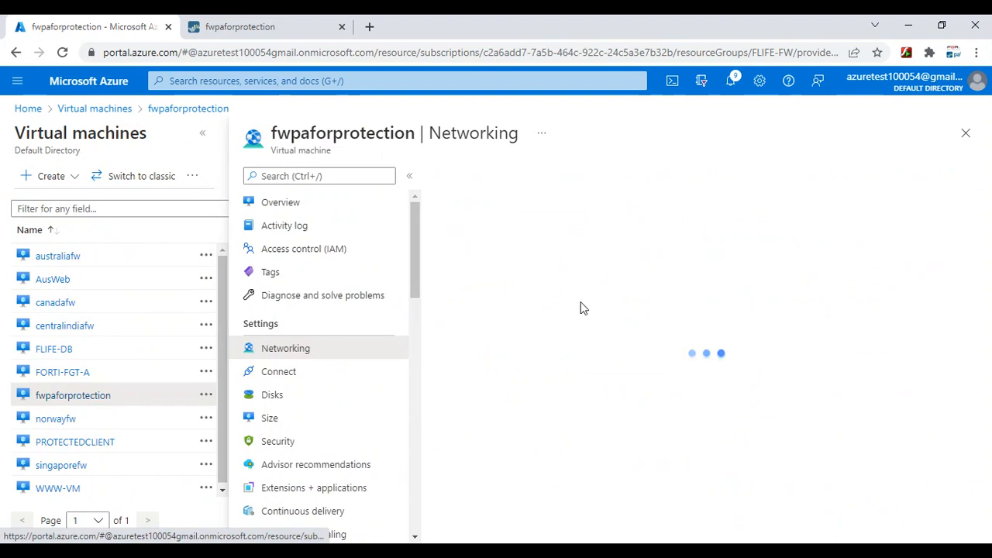
{"action": "left_click", "coordinate": [698, 233]}
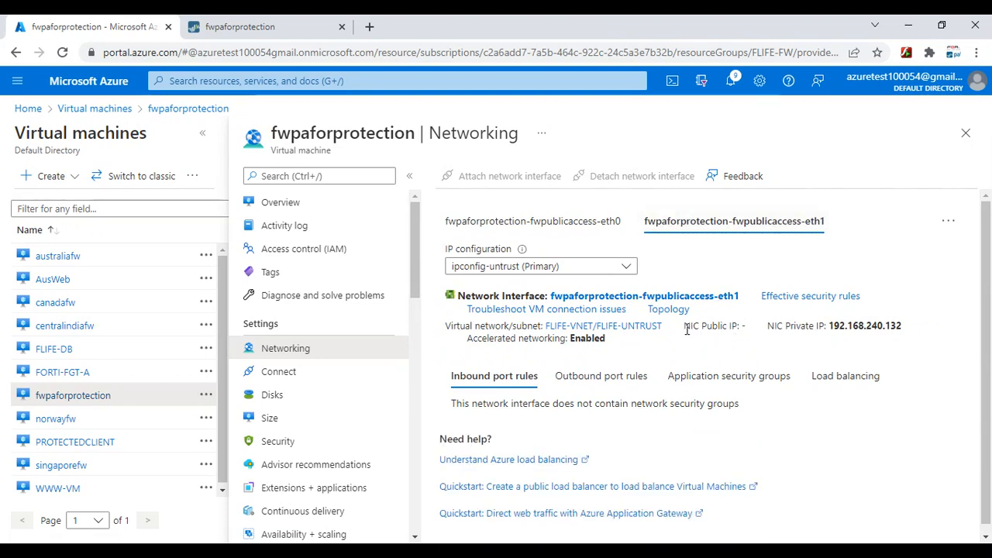
{"action": "left_click_drag", "start_coordinate": [684, 326], "coordinate": [744, 329]}
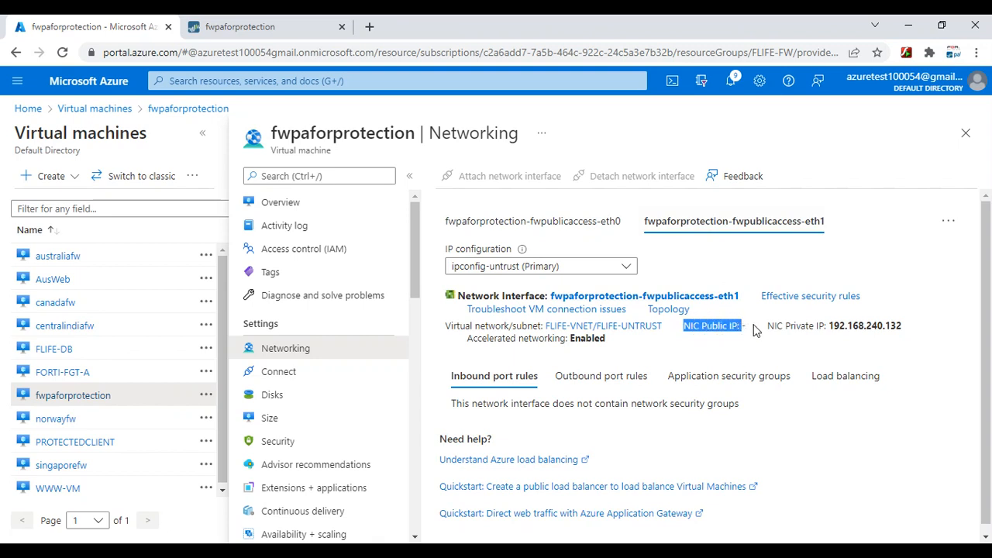
{"action": "left_click", "coordinate": [756, 330]}
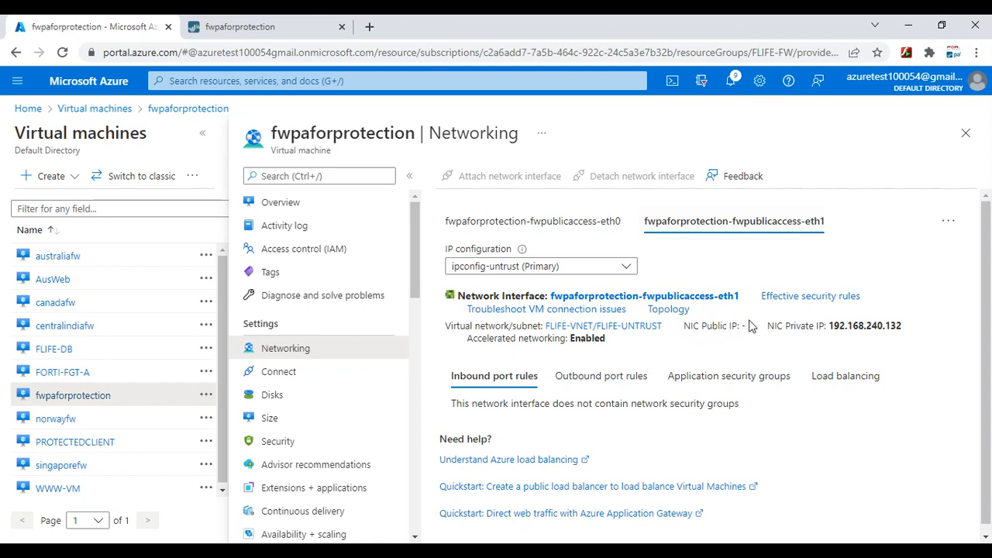
{"action": "left_click_drag", "start_coordinate": [750, 327], "coordinate": [687, 331]}
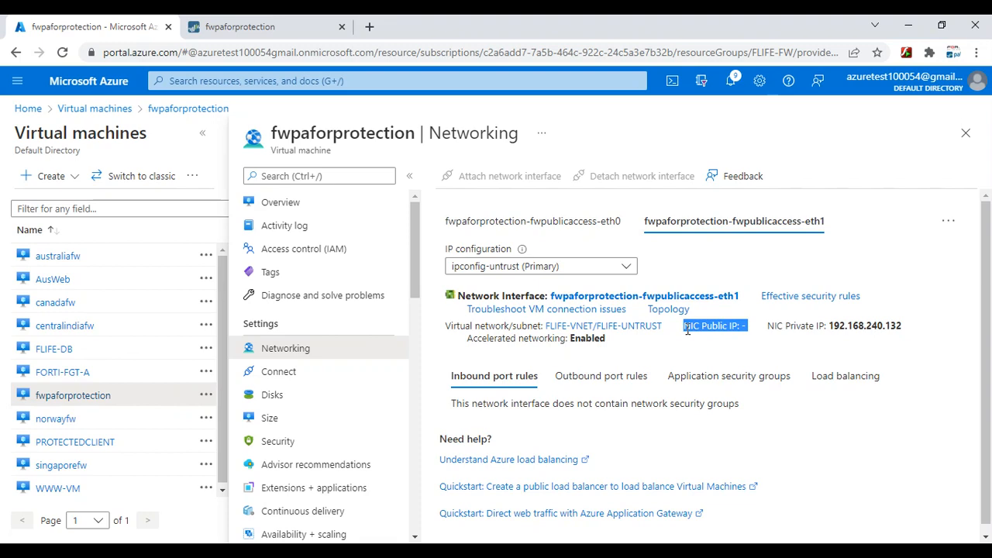
{"action": "left_click", "coordinate": [256, 26]}
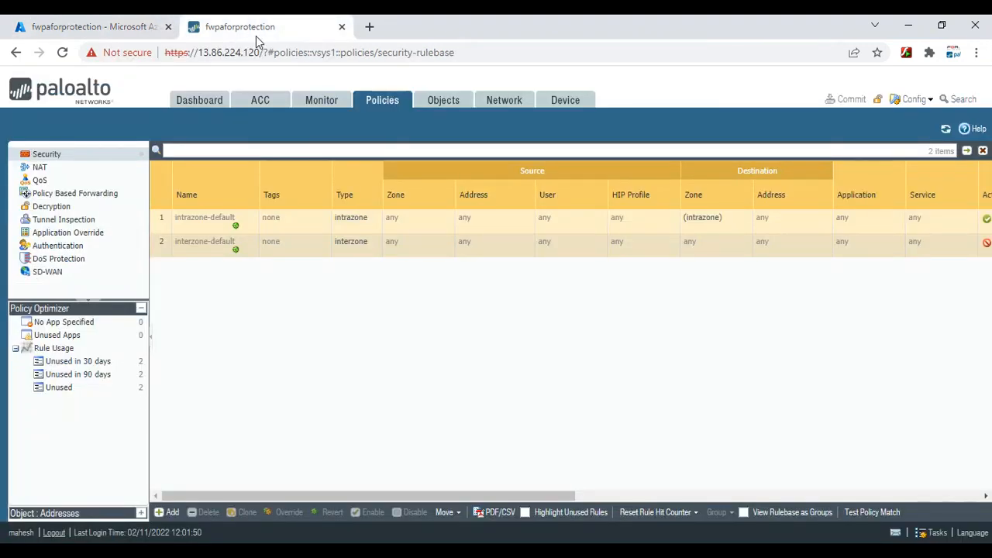
Open the default virtual router's settings, glancing at the Azure VM networking tab along the way
{"action": "left_click", "coordinate": [502, 103]}
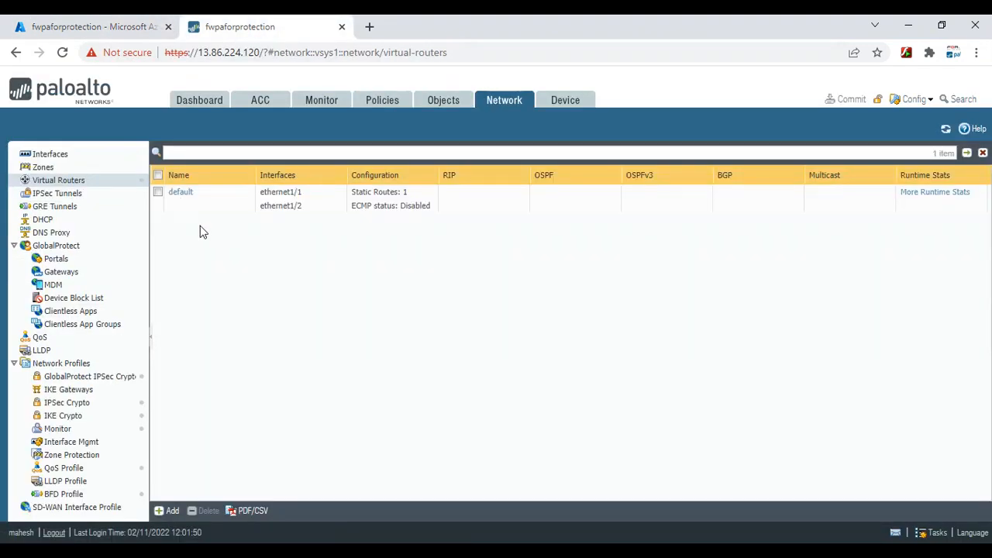
{"action": "left_click", "coordinate": [183, 193]}
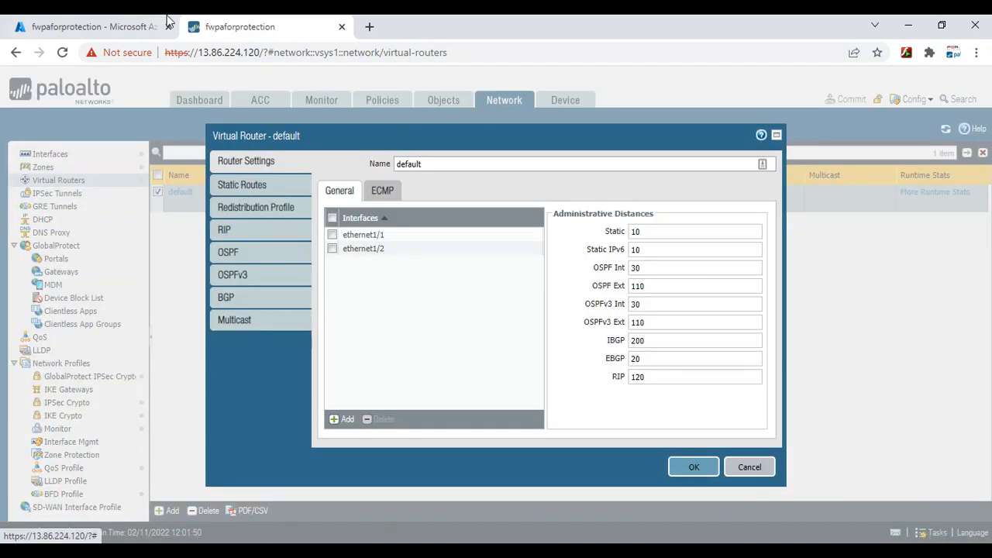
{"action": "left_click", "coordinate": [117, 26]}
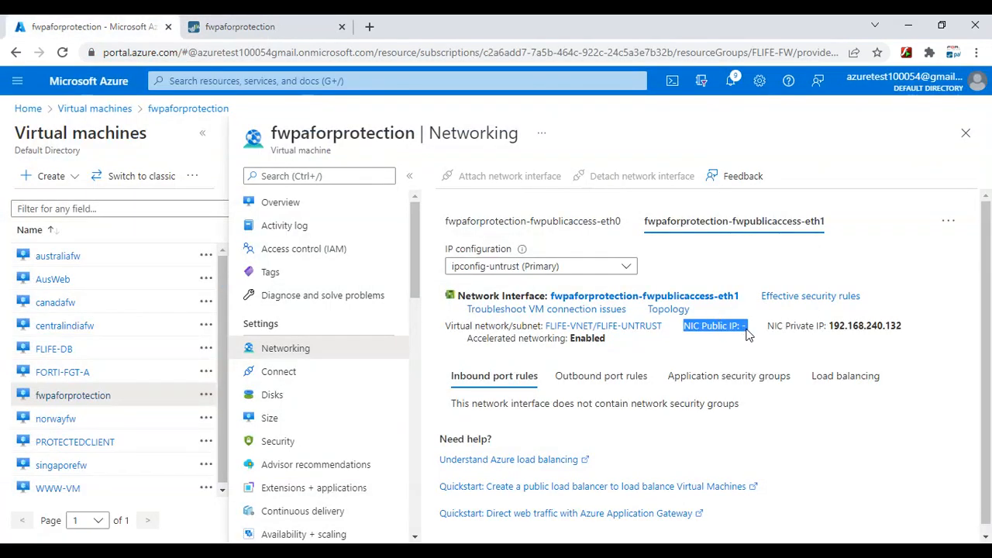
{"action": "left_click", "coordinate": [256, 27]}
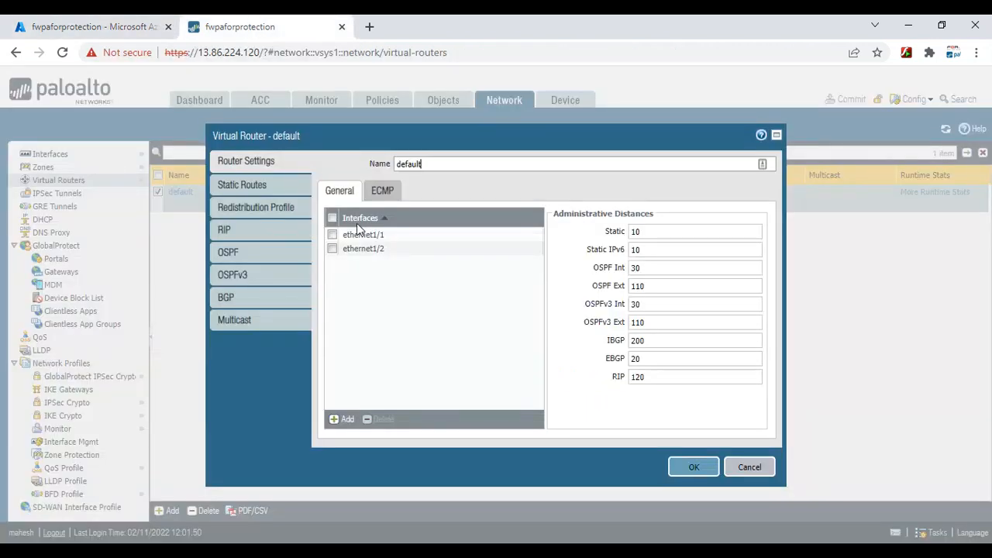
Delete the Default 0.0.0.0/0 static route and save the virtual router
{"action": "left_click", "coordinate": [248, 186]}
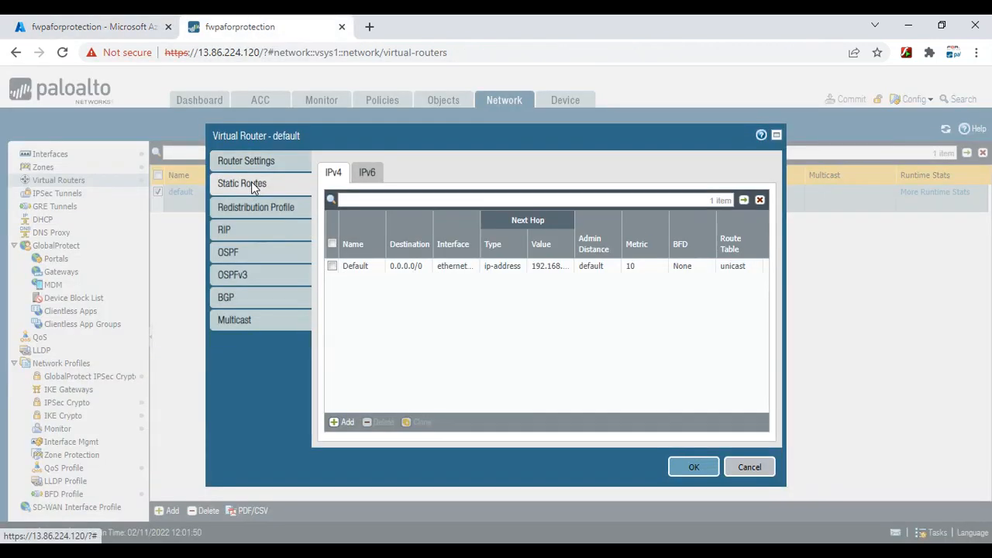
{"action": "left_click", "coordinate": [331, 267]}
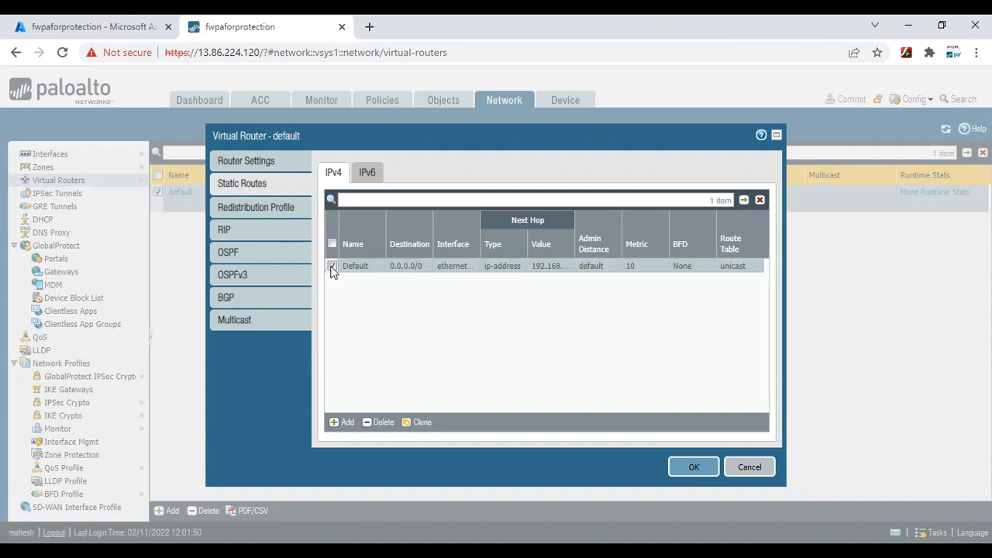
{"action": "left_click", "coordinate": [383, 432]}
{"action": "left_click", "coordinate": [693, 467]}
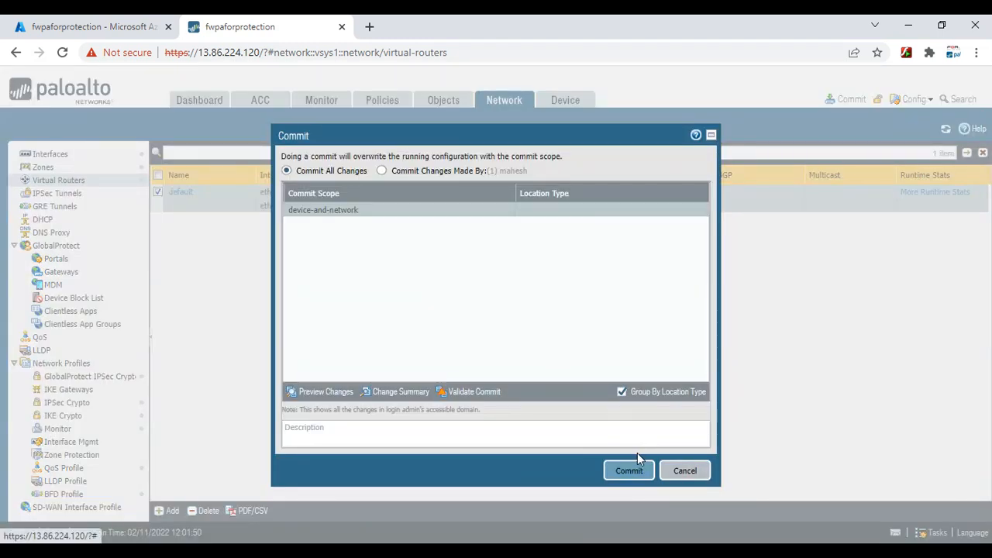
Commit the route deletion, close the success status, and return to Azure's VM networking page
{"action": "left_click", "coordinate": [632, 470]}
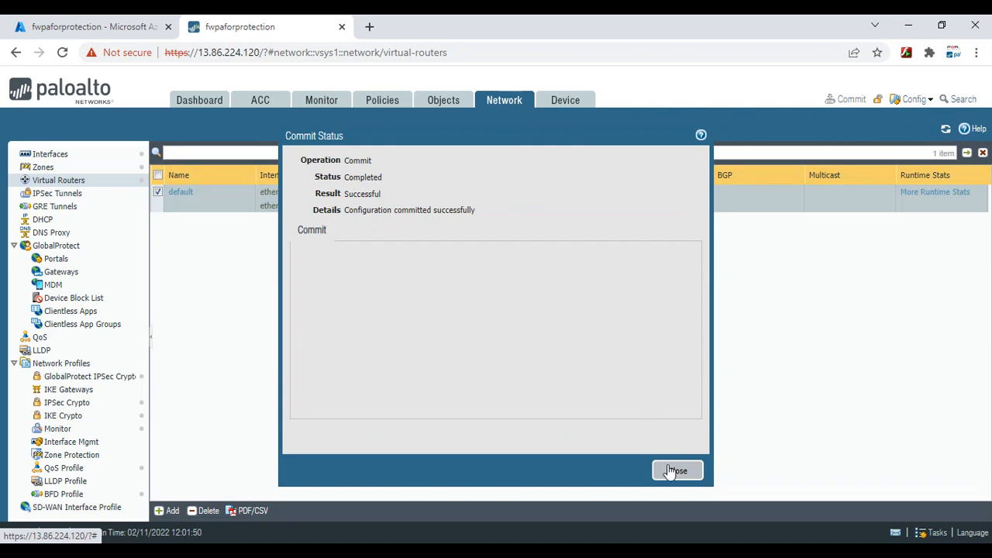
{"action": "left_click", "coordinate": [672, 471]}
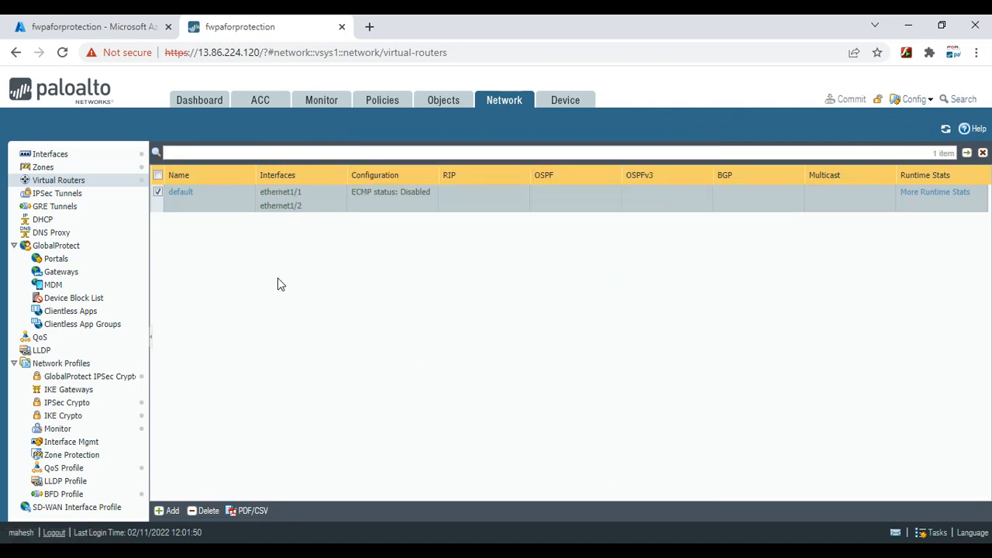
{"action": "left_click", "coordinate": [99, 28]}
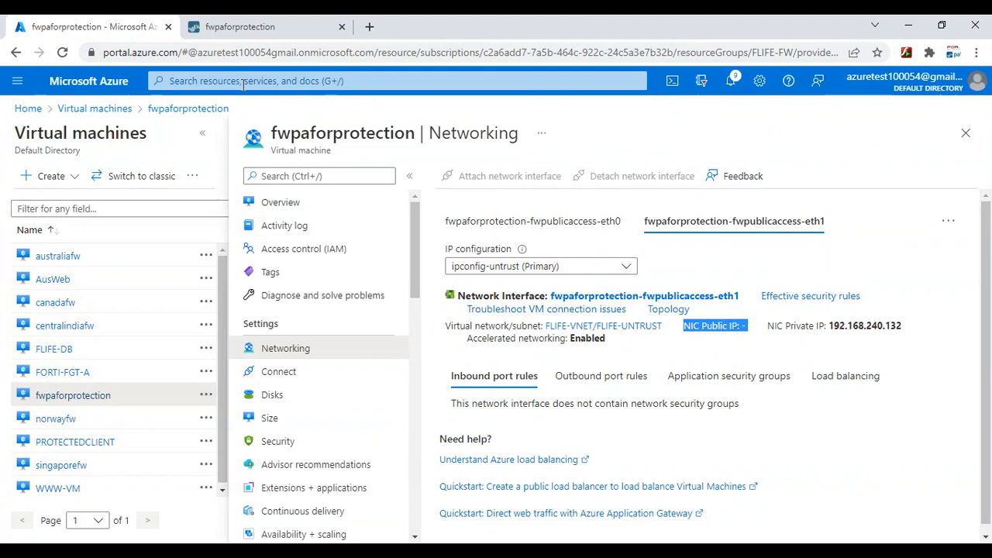
Open the ipconfig-untrust IP configuration of the eth1 network interface
{"action": "left_click", "coordinate": [658, 297]}
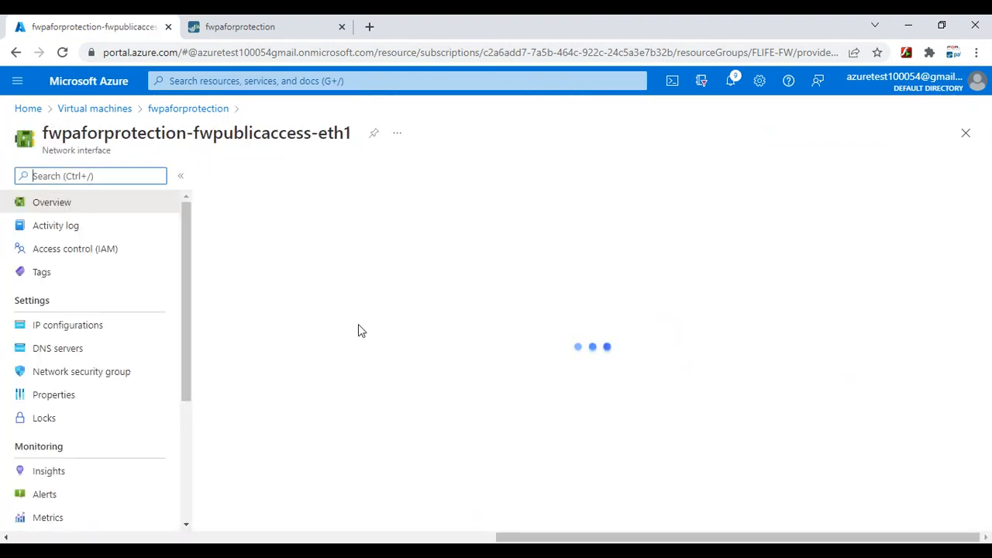
{"action": "left_click", "coordinate": [67, 327]}
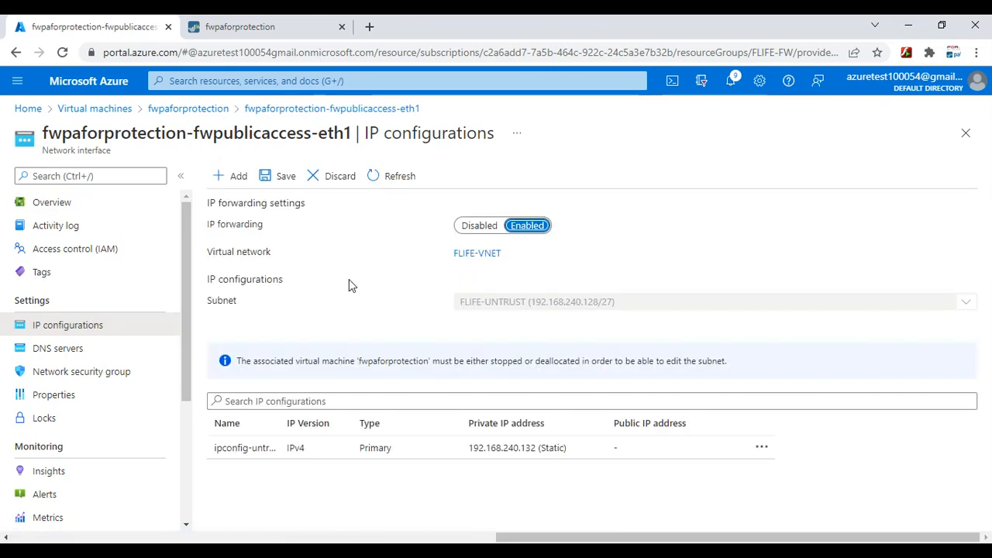
{"action": "left_click", "coordinate": [362, 454]}
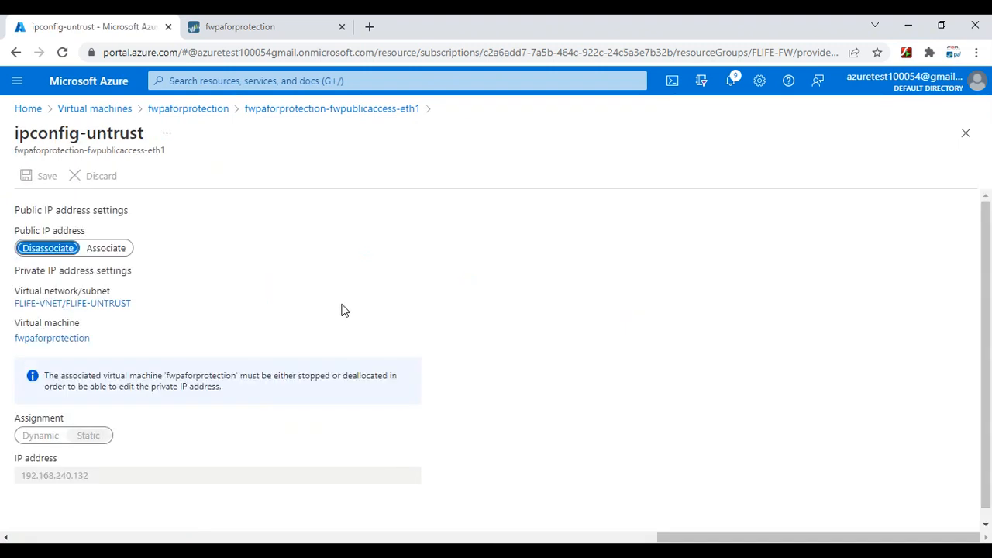
Set its public IP address to Associate, leaving the address list unselected
{"action": "left_click", "coordinate": [108, 249]}
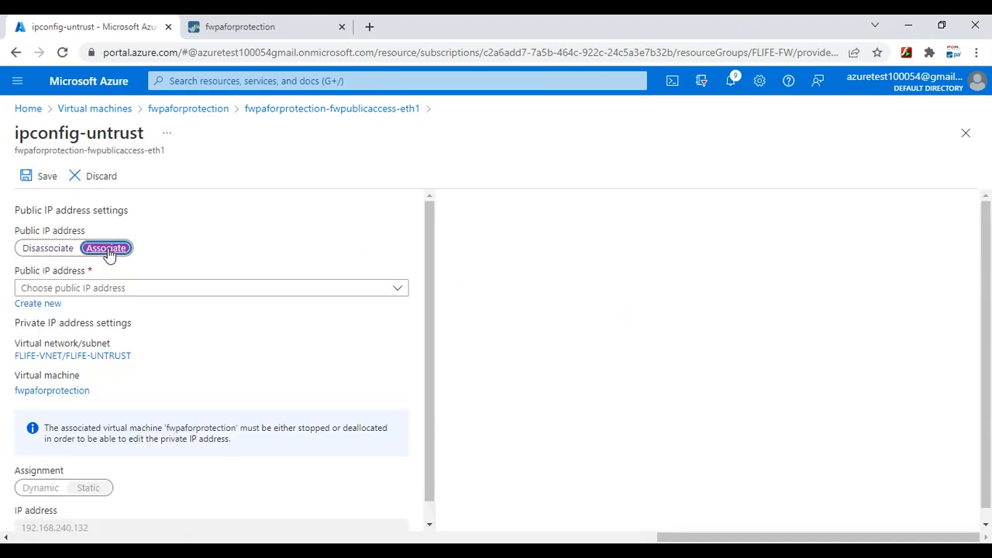
{"action": "left_click", "coordinate": [134, 292]}
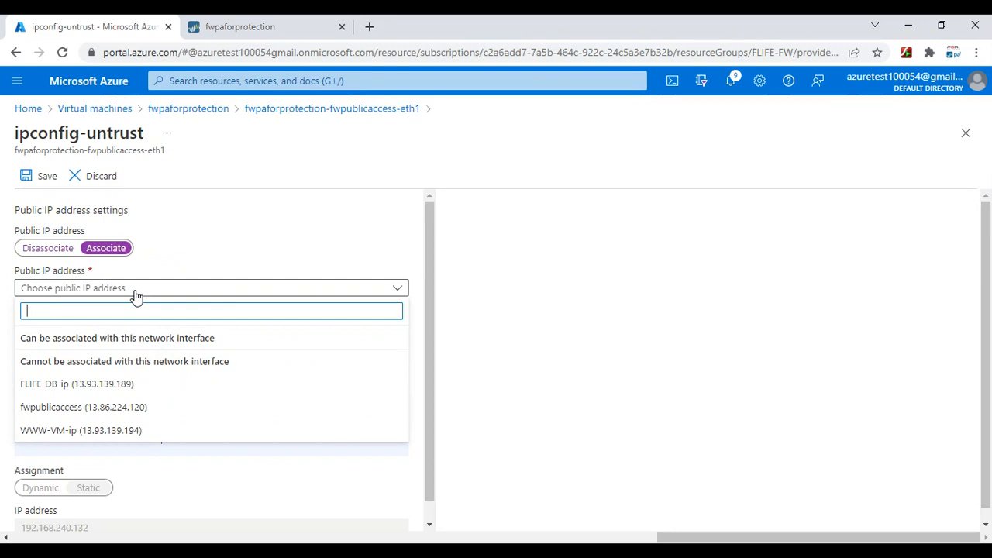
{"action": "left_click", "coordinate": [265, 23]}
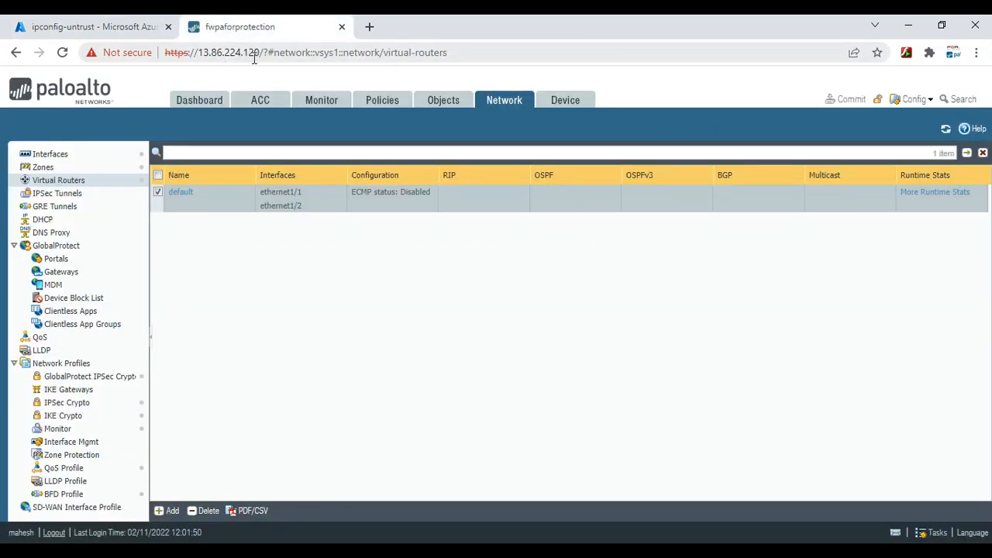
{"action": "left_click", "coordinate": [139, 27]}
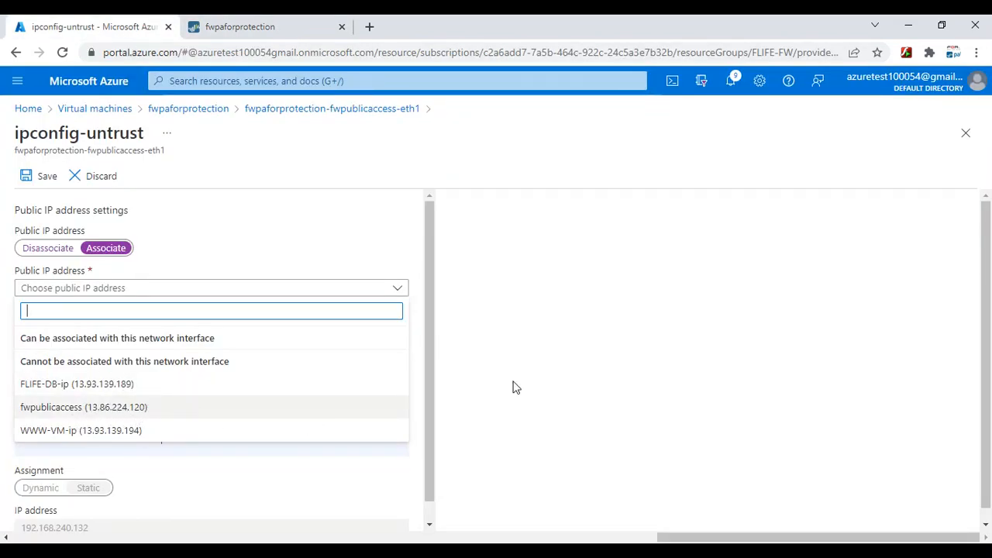
{"action": "left_click", "coordinate": [542, 352]}
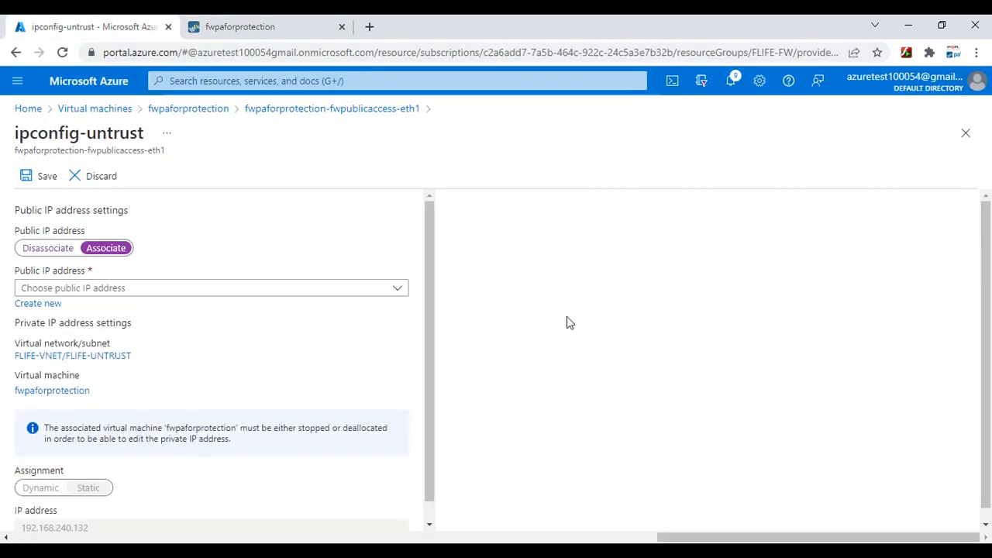
Create a new static public IP named PA-UNTRUST for ipconfig-untrust and save the configuration
{"action": "left_click", "coordinate": [44, 303]}
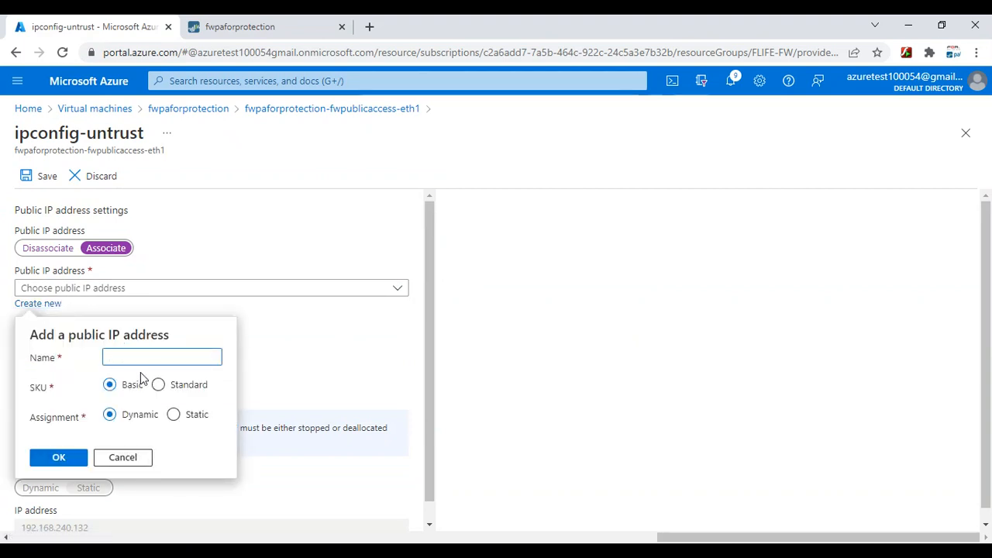
{"action": "type", "text": "PA-UNTRUST"}
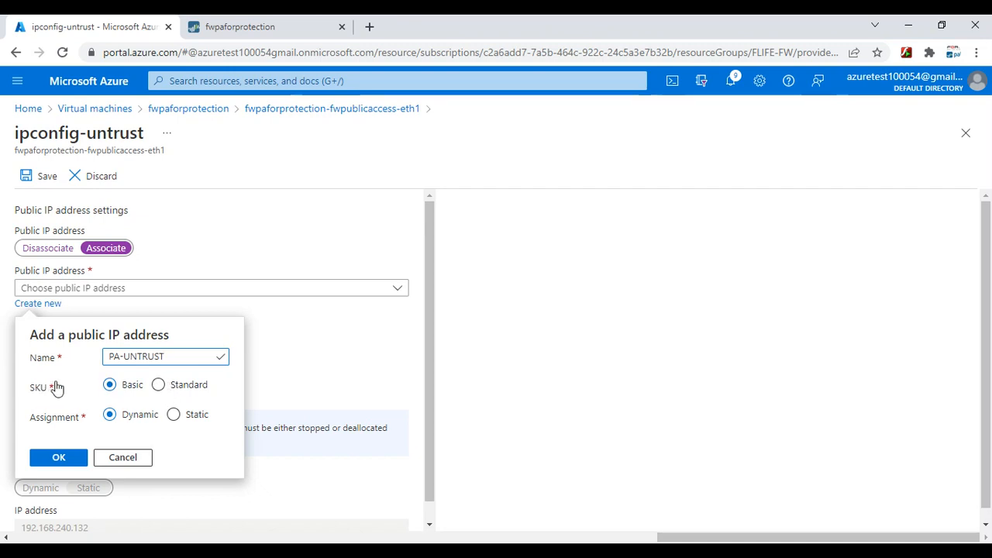
{"action": "left_click", "coordinate": [173, 417]}
{"action": "left_click", "coordinate": [57, 461]}
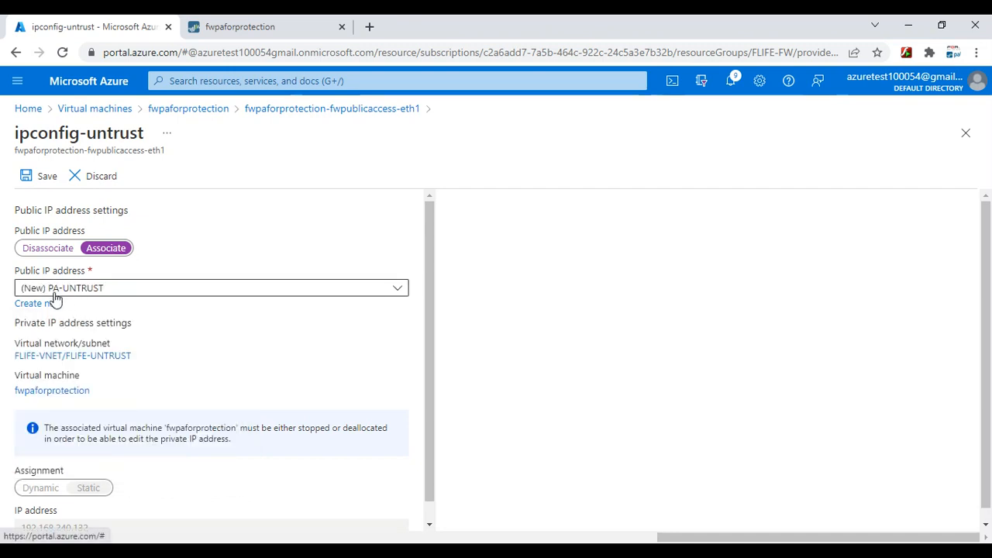
{"action": "left_click", "coordinate": [33, 181]}
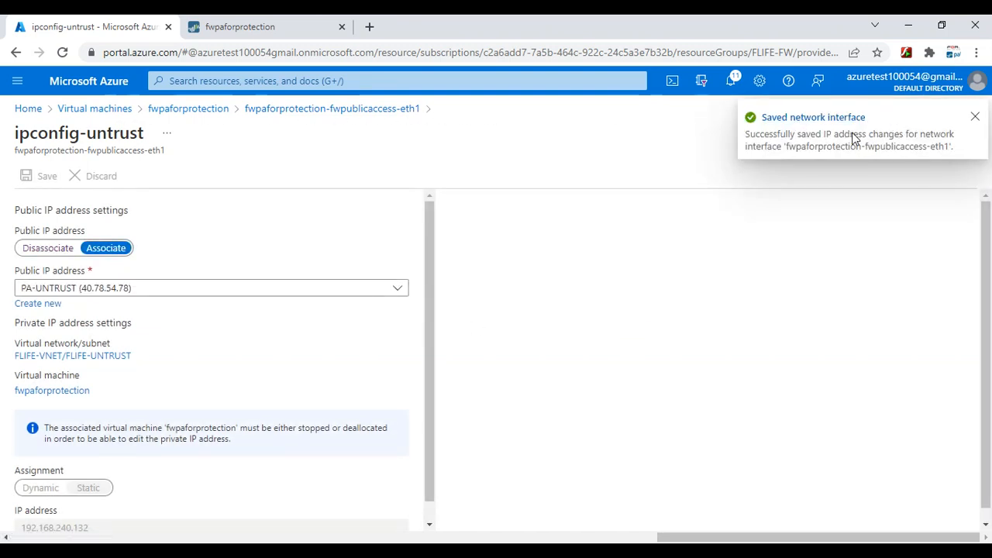
{"action": "left_click", "coordinate": [252, 28]}
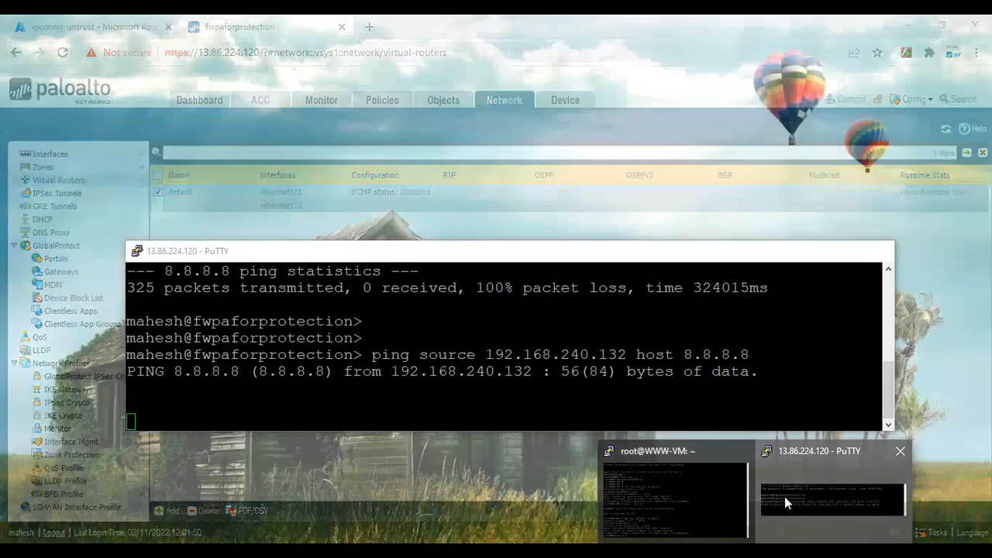
{"action": "left_click", "coordinate": [784, 496]}
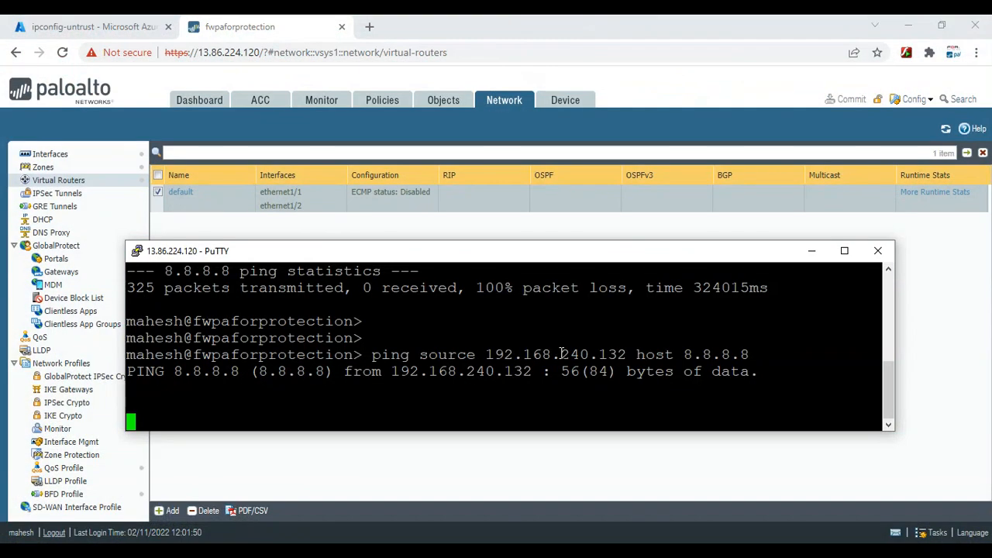
{"action": "key", "text": "Return"}
{"action": "key", "text": "Return"}
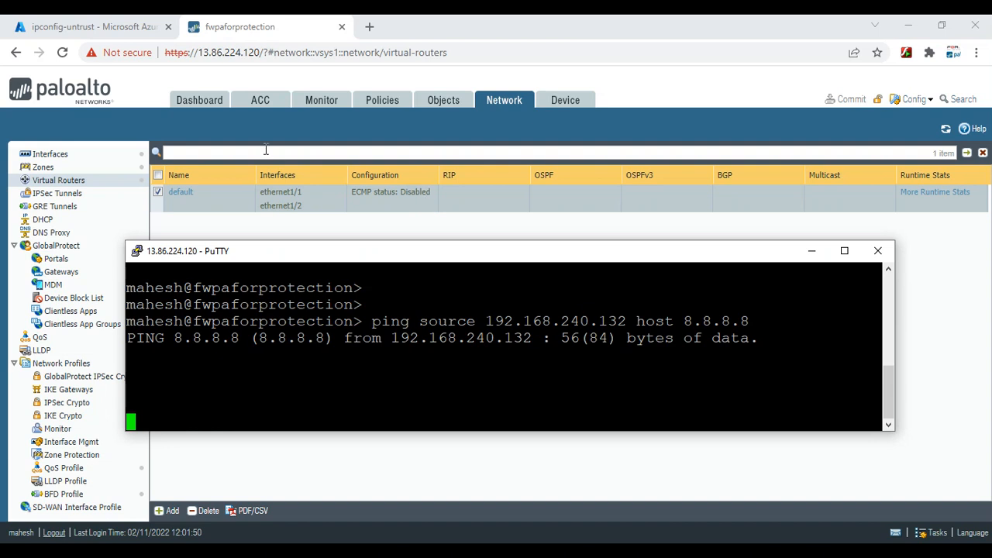
{"action": "left_click", "coordinate": [62, 179]}
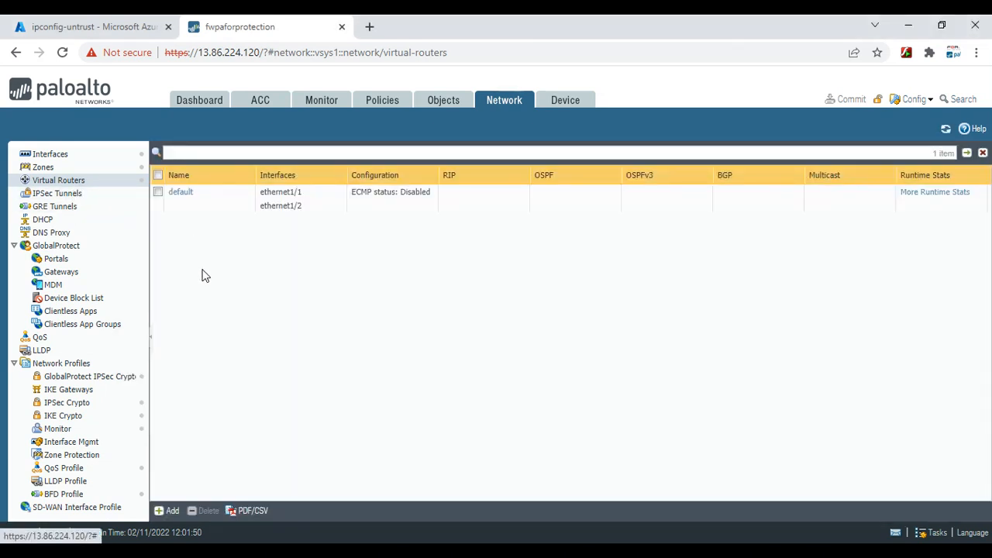
{"action": "left_click", "coordinate": [181, 194]}
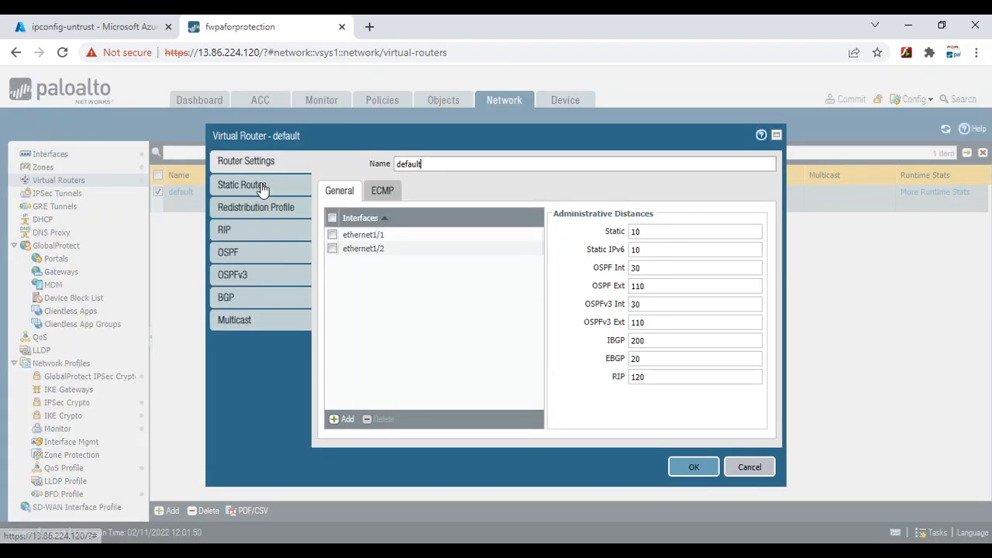
Add a new static route named Default with destination 0.0.0.0/0
{"action": "left_click", "coordinate": [262, 187]}
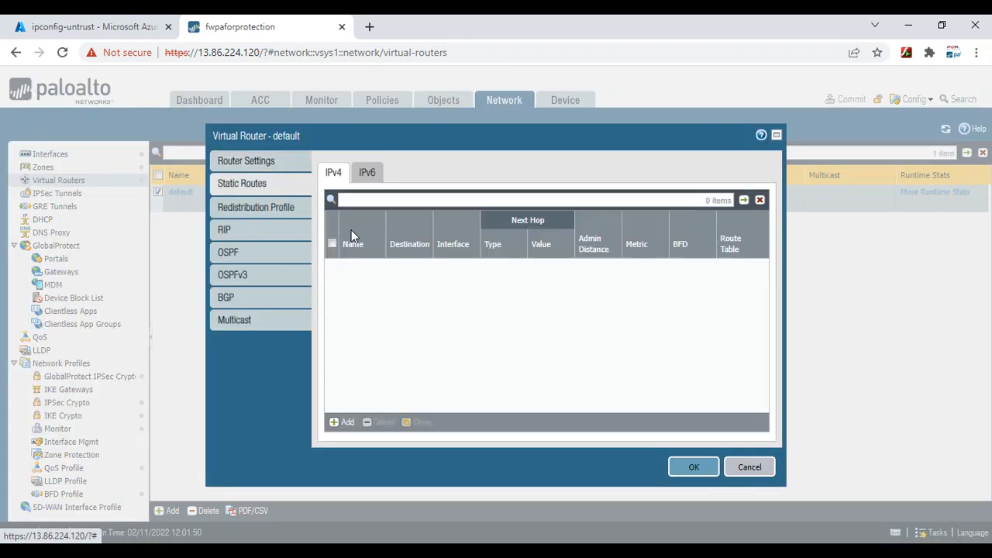
{"action": "left_click", "coordinate": [344, 419]}
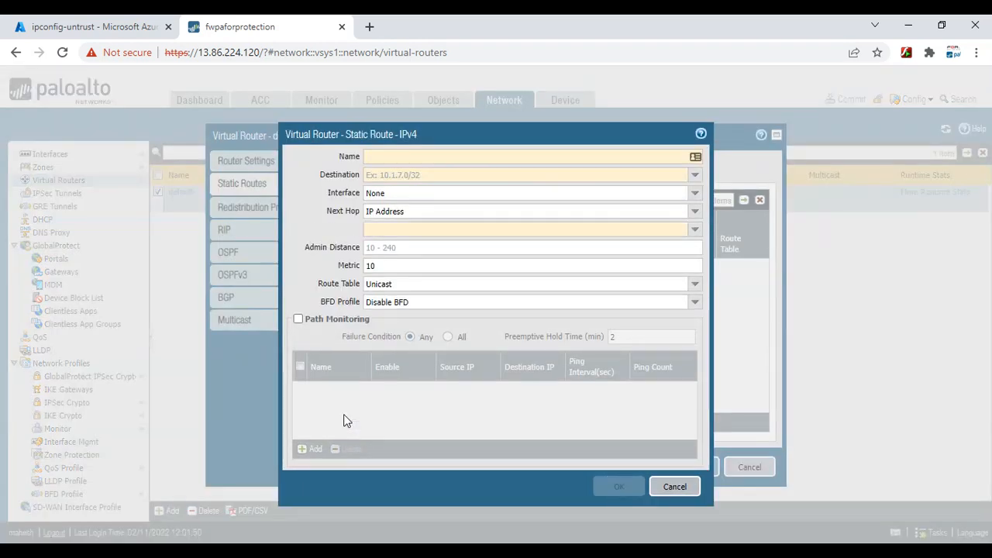
{"action": "type", "text": "Default"}
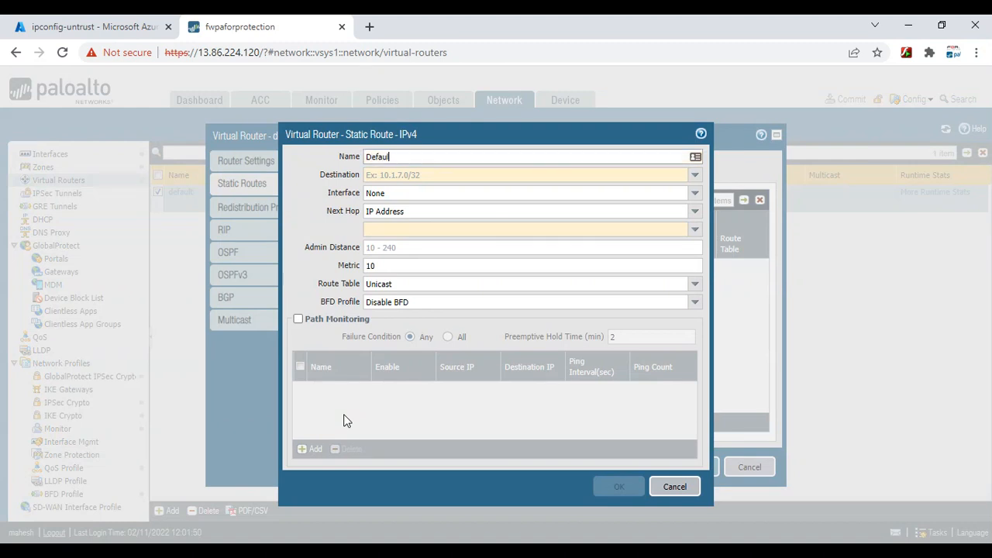
{"action": "key", "text": "Tab"}
{"action": "type", "text": "0.0."}
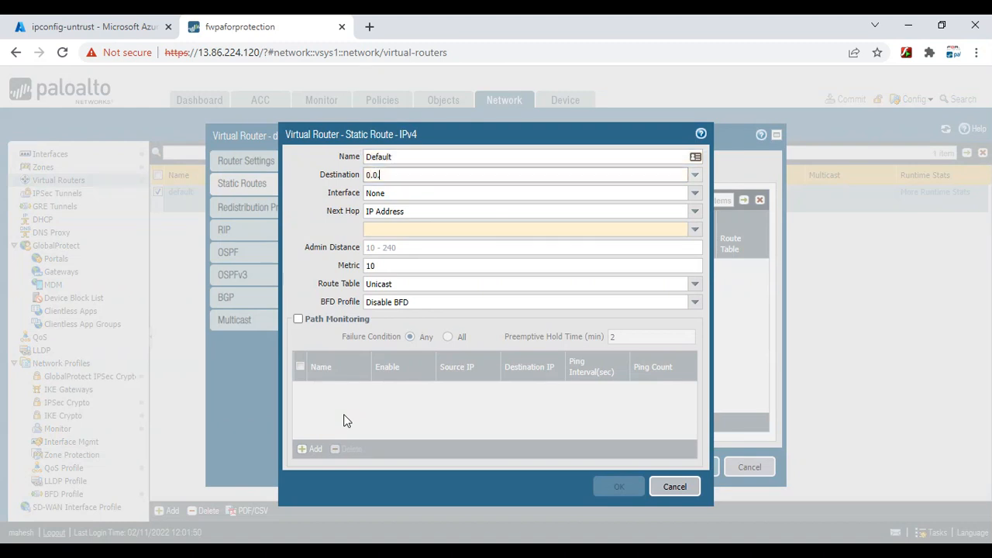
{"action": "type", "text": "0.0/0"}
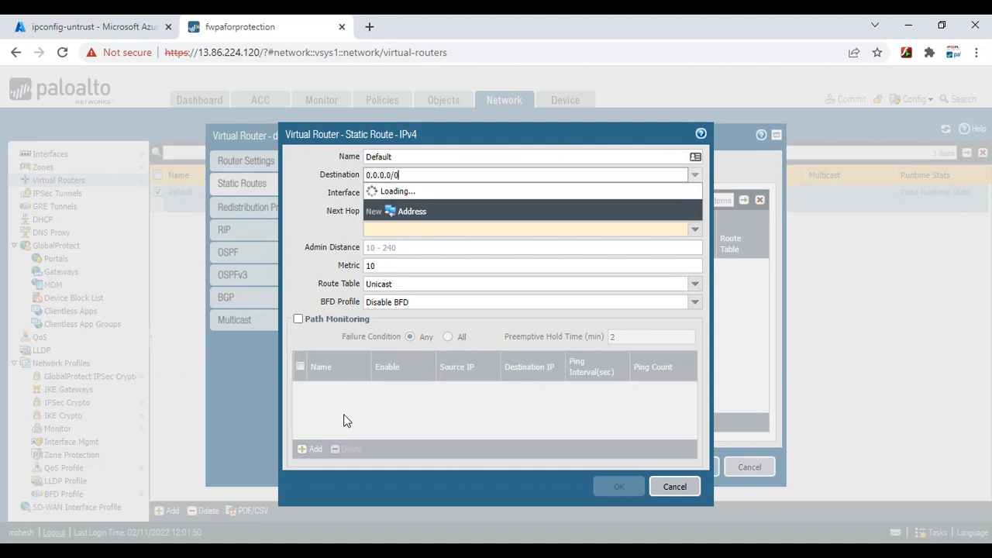
{"action": "left_click", "coordinate": [302, 224]}
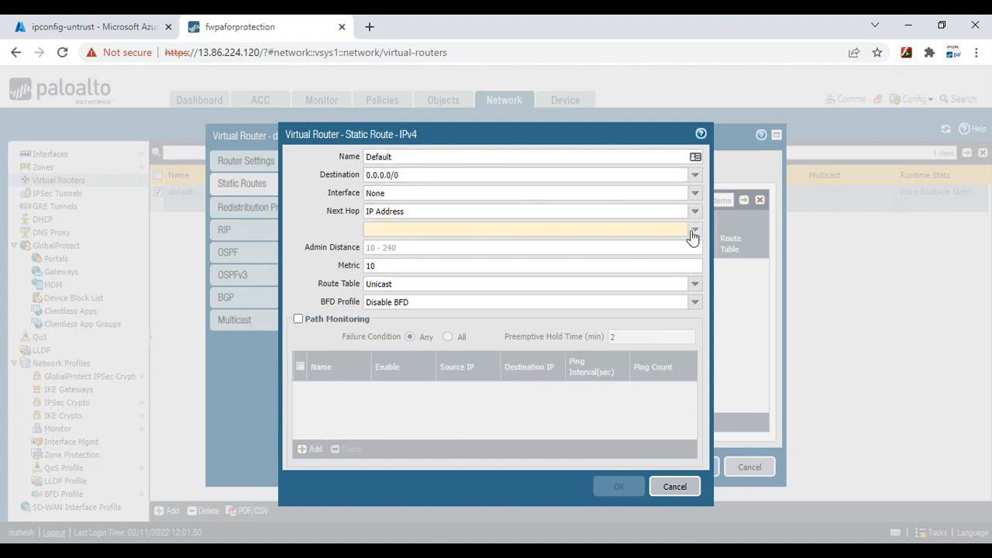
Route it through ethernet1/1 with next hop 192.168.240.129 and save it
{"action": "left_click", "coordinate": [695, 194]}
{"action": "left_click", "coordinate": [421, 222]}
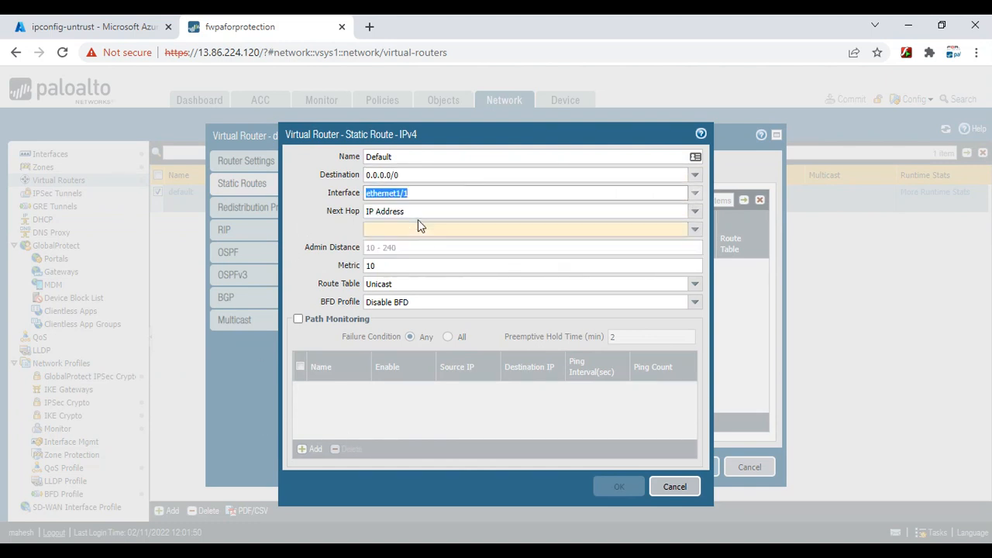
{"action": "left_click", "coordinate": [500, 229]}
{"action": "type", "text": "192."}
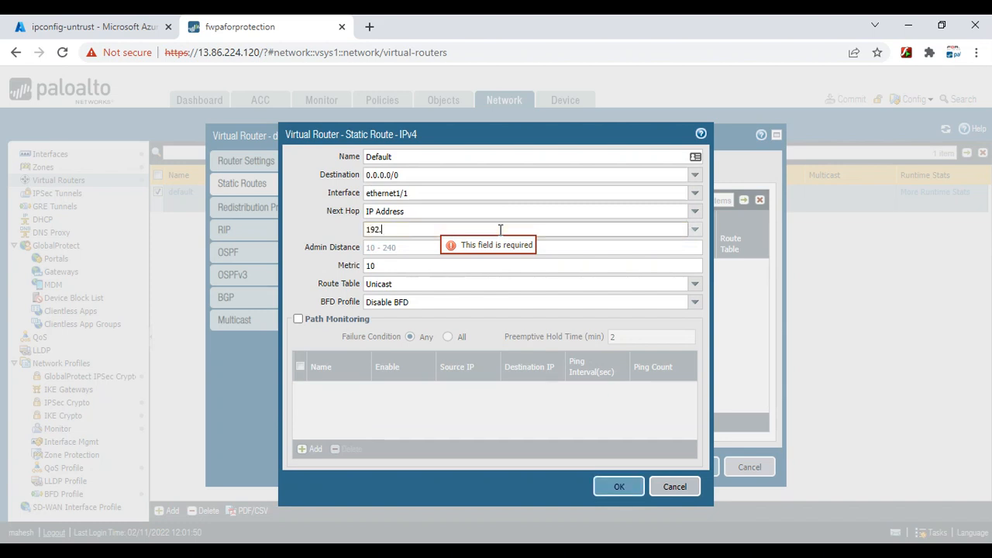
{"action": "type", "text": "168.128"}
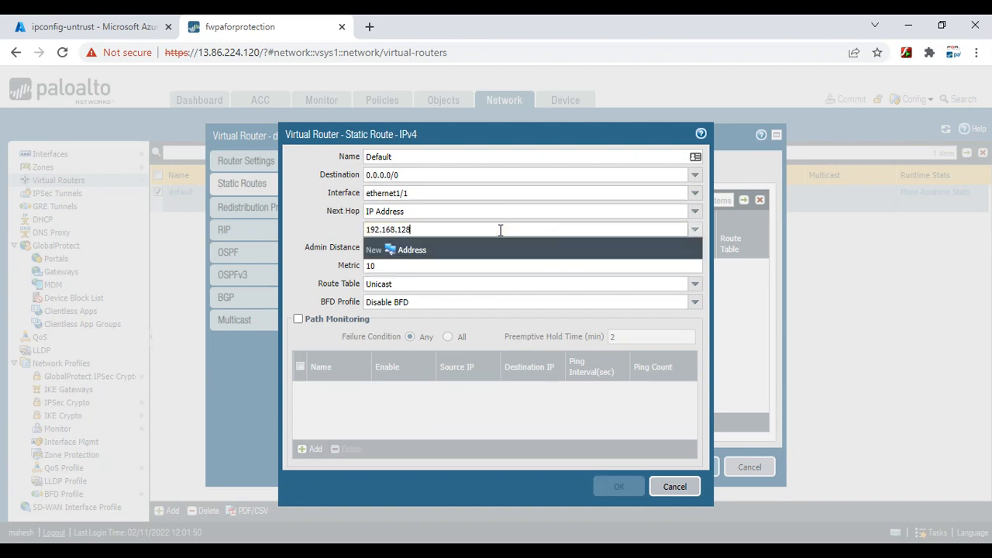
{"action": "type", "text": ".."}
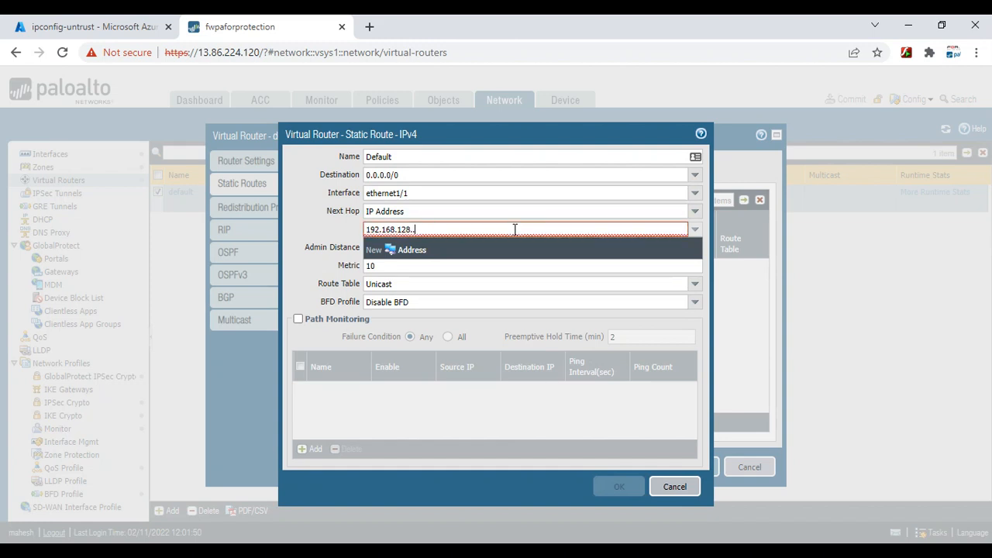
{"action": "key", "text": "BackSpace"}
{"action": "type", "text": "240.129"}
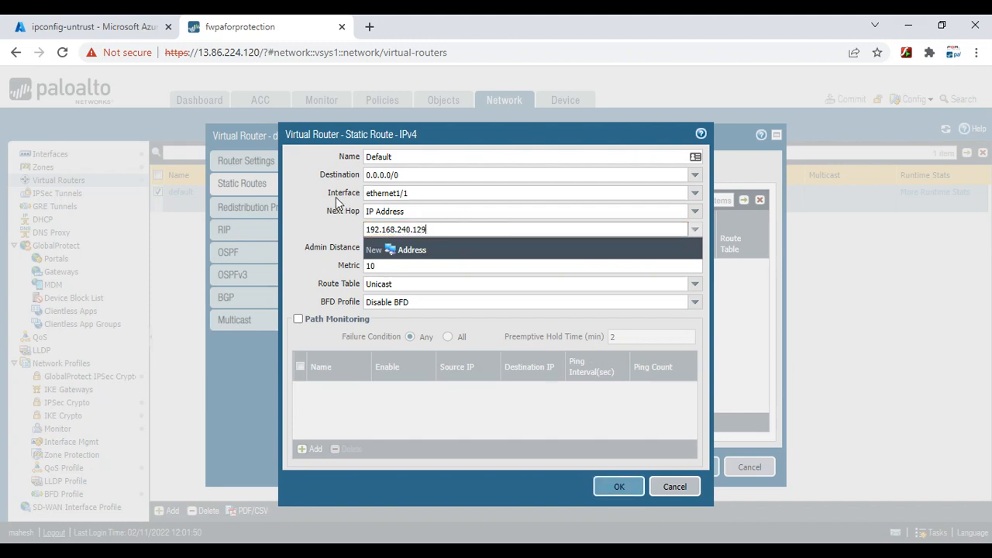
{"action": "left_click", "coordinate": [318, 210]}
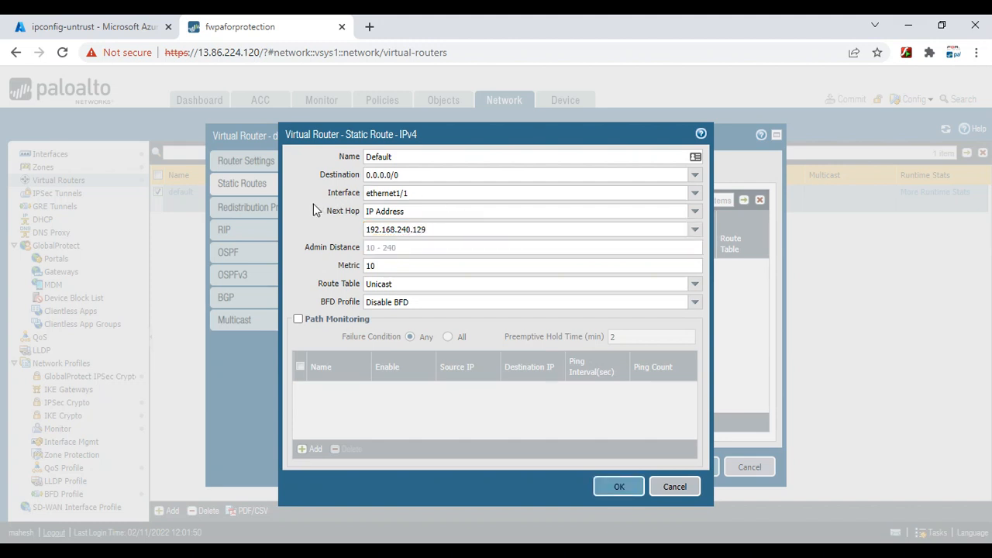
{"action": "left_click", "coordinate": [623, 495]}
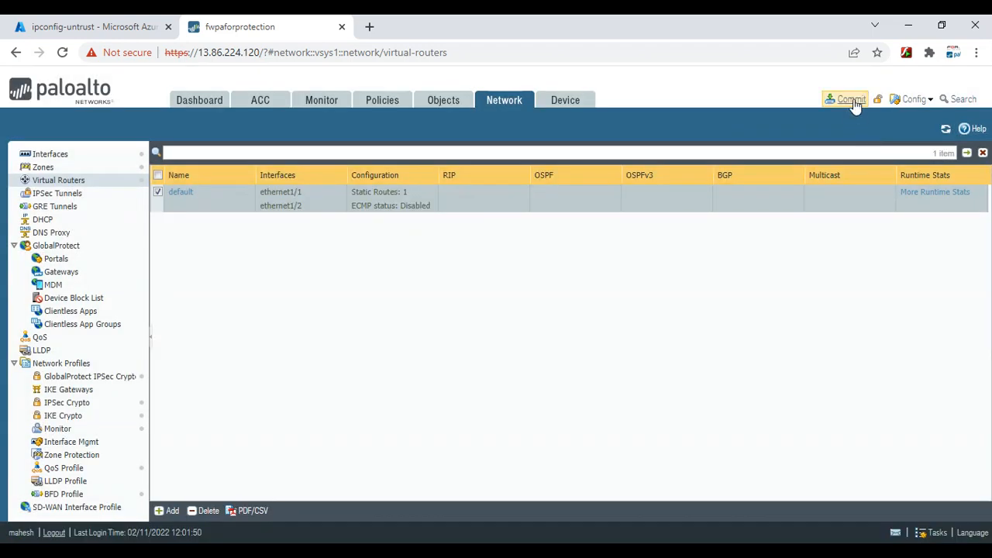
Commit the re-added Default route and bring the PuTTY ping window back to the front
{"action": "left_click", "coordinate": [853, 102]}
{"action": "left_click", "coordinate": [629, 470]}
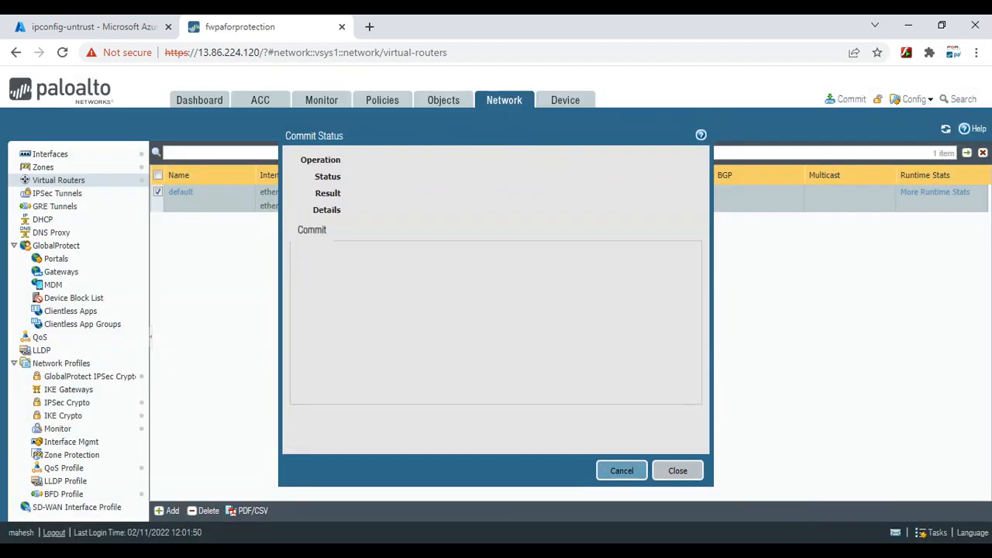
{"action": "left_click", "coordinate": [786, 521]}
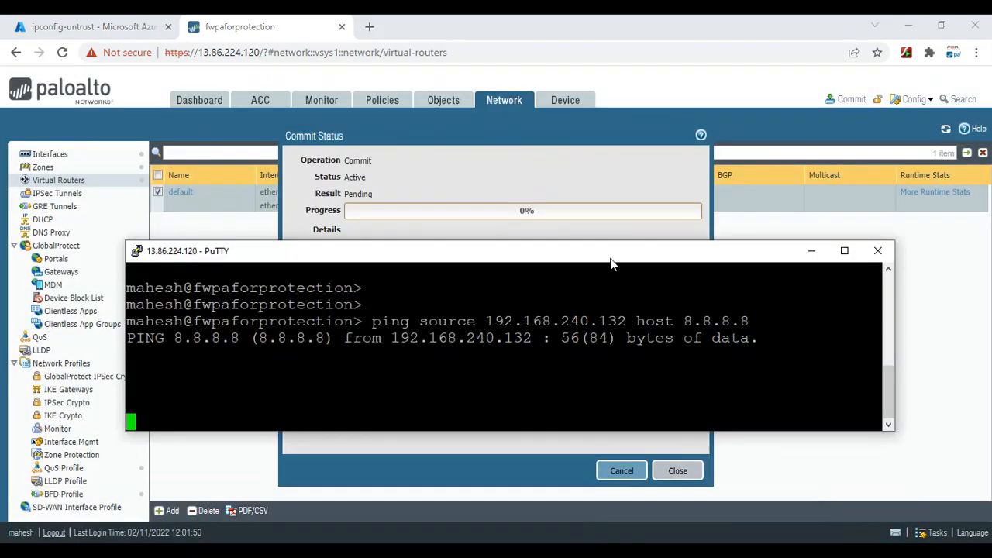
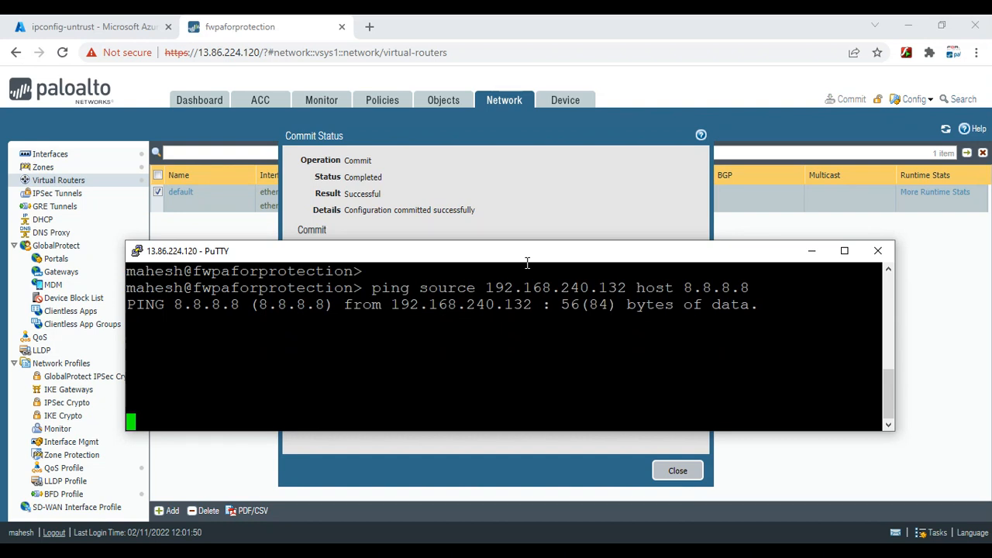
Switch to the Azure portal tab showing the ipconfig-untrust settings
{"action": "left_click", "coordinate": [106, 20]}
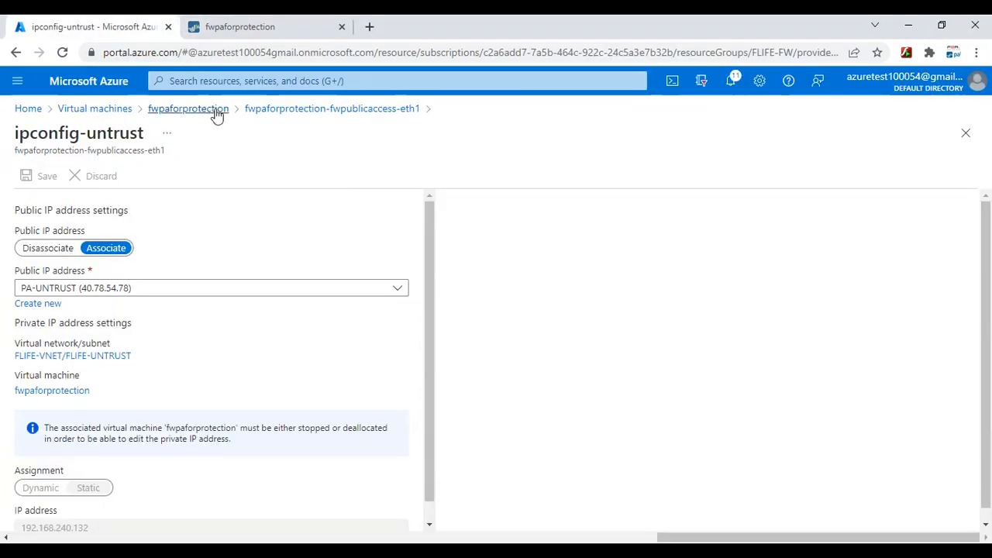
Confirm FLIFE-VNET's FLIFE-UNTRUST subnet is 192.168.240.128/27, then return to the firewall's Virtual Routers page
{"action": "left_click", "coordinate": [251, 81]}
{"action": "left_click", "coordinate": [266, 305]}
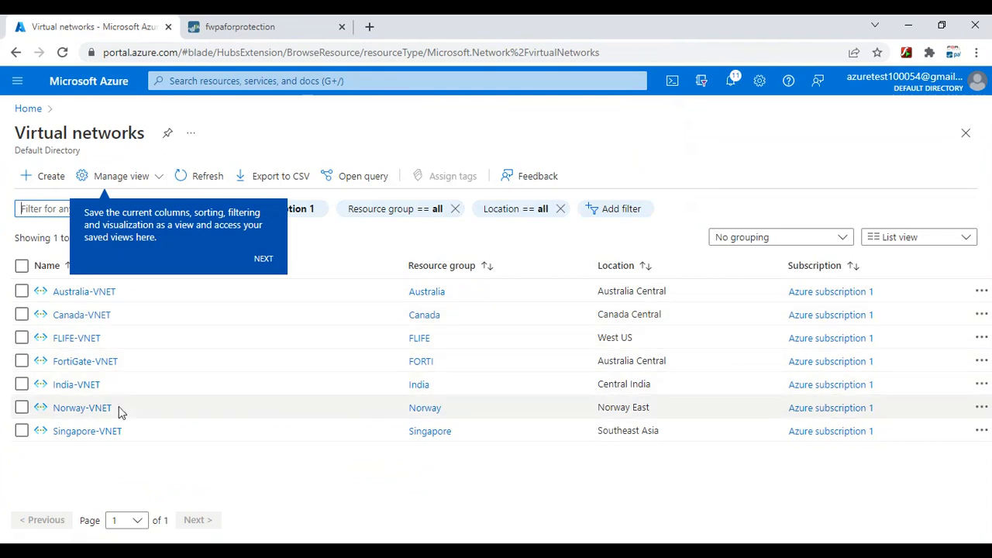
{"action": "left_click", "coordinate": [74, 339]}
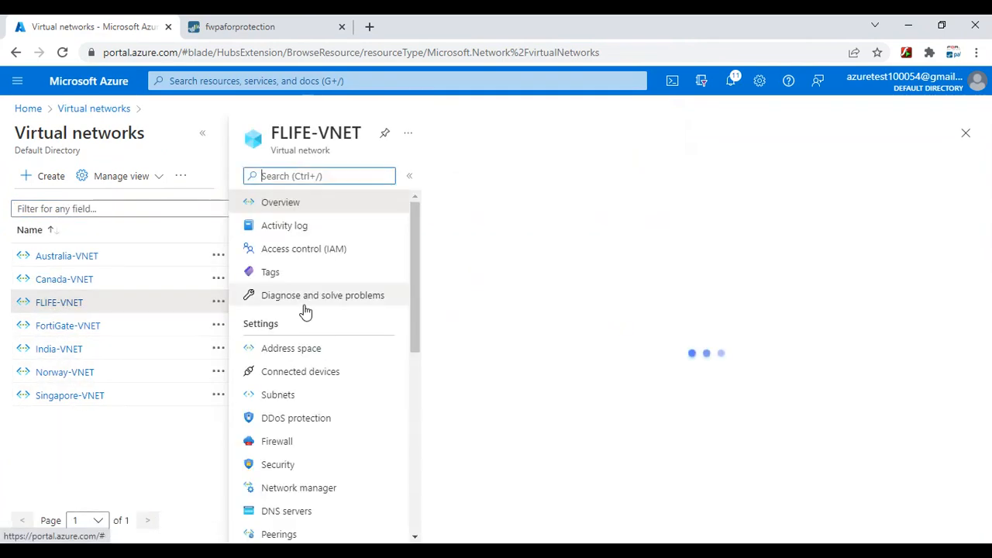
{"action": "left_click", "coordinate": [69, 396]}
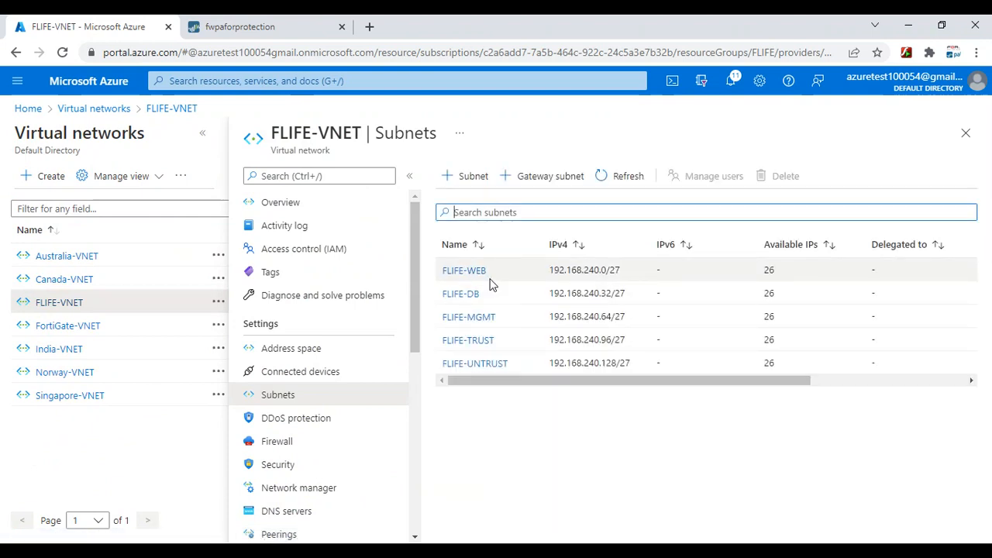
{"action": "left_click", "coordinate": [501, 371]}
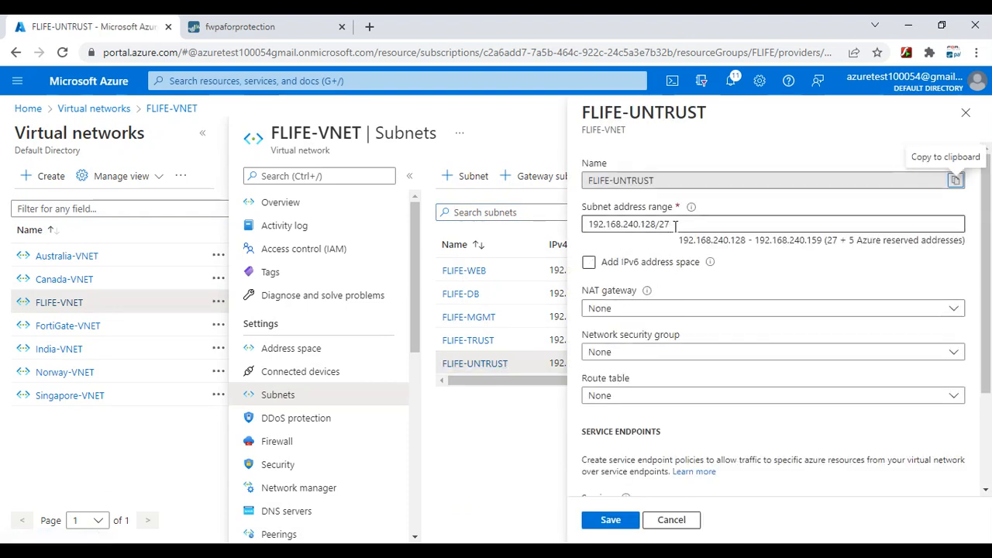
{"action": "left_click", "coordinate": [296, 27]}
{"action": "left_click", "coordinate": [681, 469]}
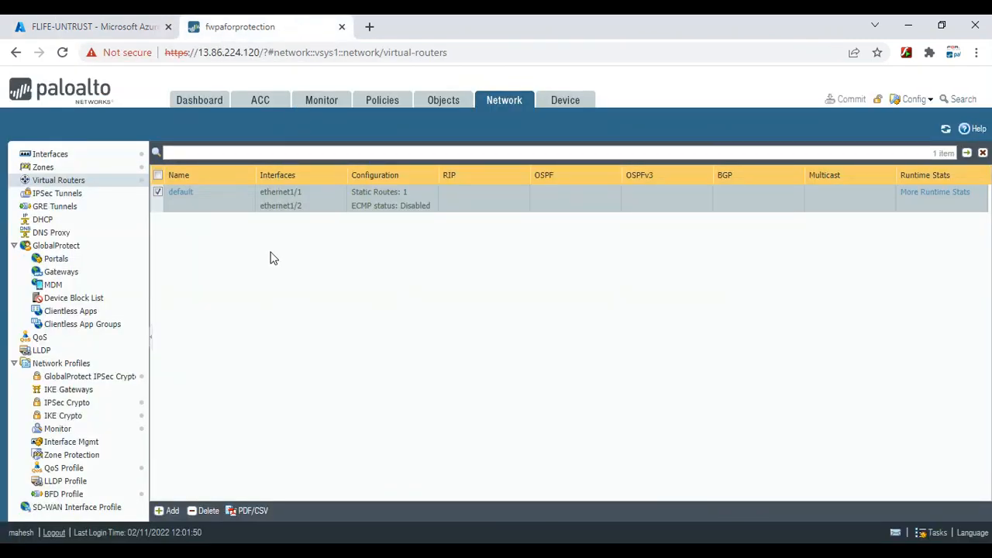
Open the default router's 'Default' static route, which uses ethernet1/1 with next hop 192.168.240.129, then bring up PuTTY
{"action": "left_click", "coordinate": [179, 193]}
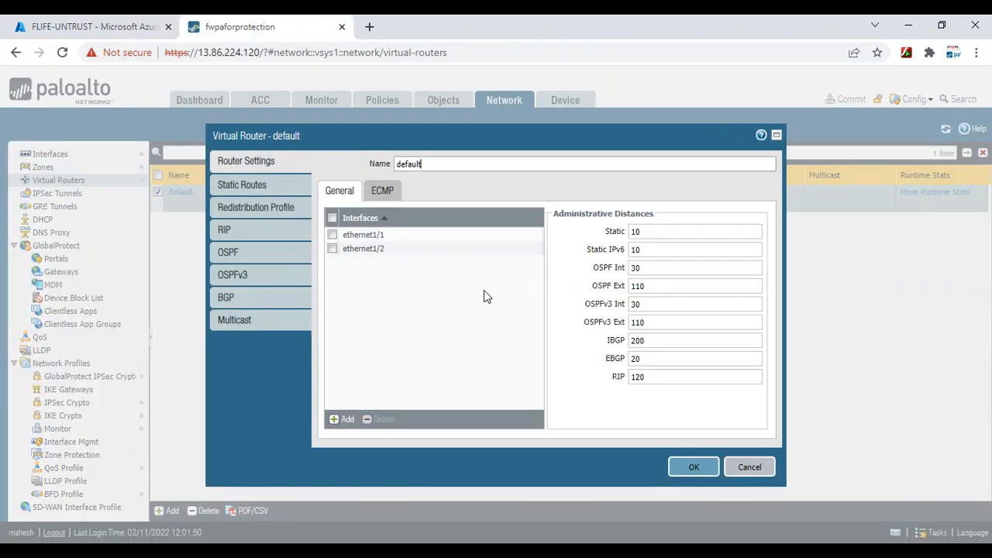
{"action": "left_click", "coordinate": [237, 185]}
{"action": "left_click", "coordinate": [358, 267]}
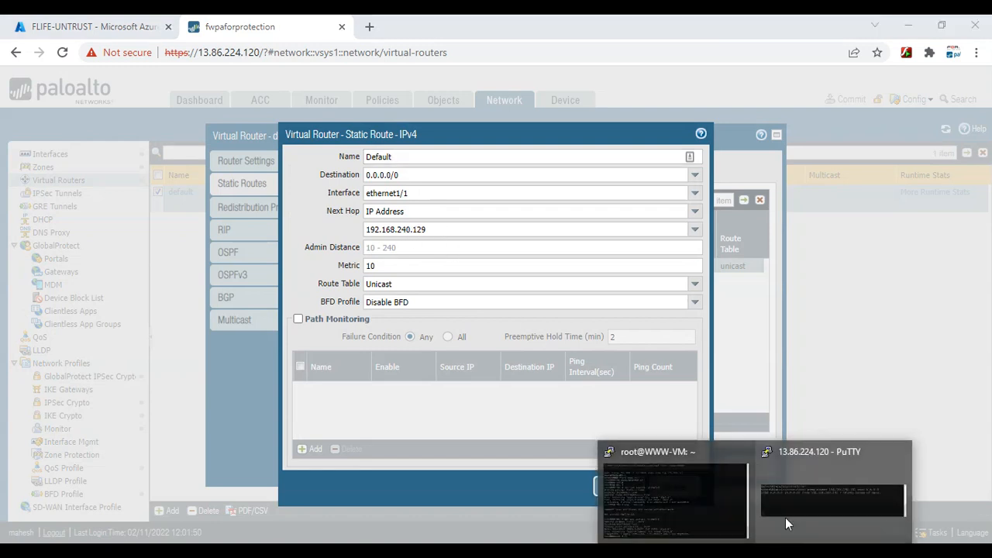
{"action": "left_click", "coordinate": [806, 496]}
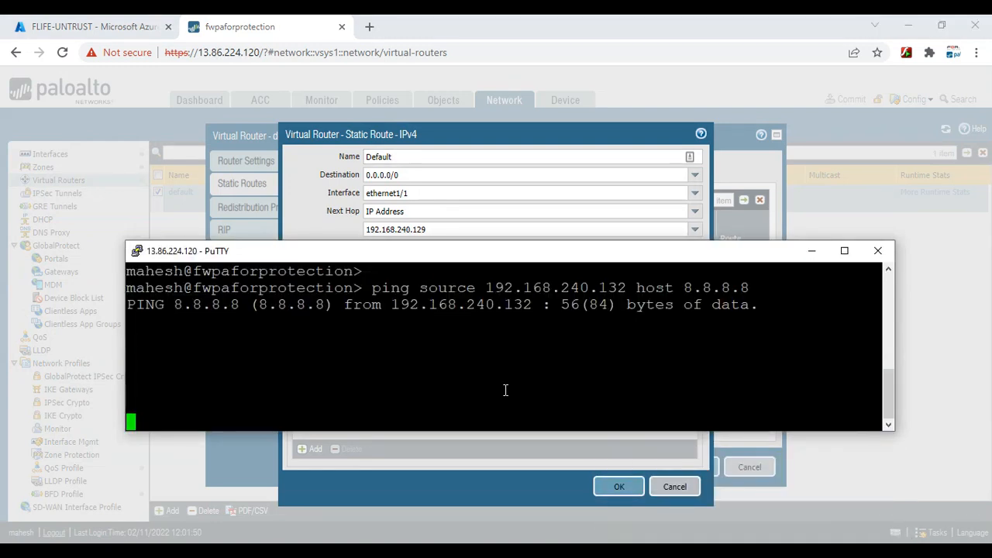
Re-run the ping from source 192.168.240.132 to 8.8.8.8, which gets no replies
{"action": "key", "text": "ctrl+c"}
{"action": "key", "text": "Return"}
{"action": "key", "text": "Return"}
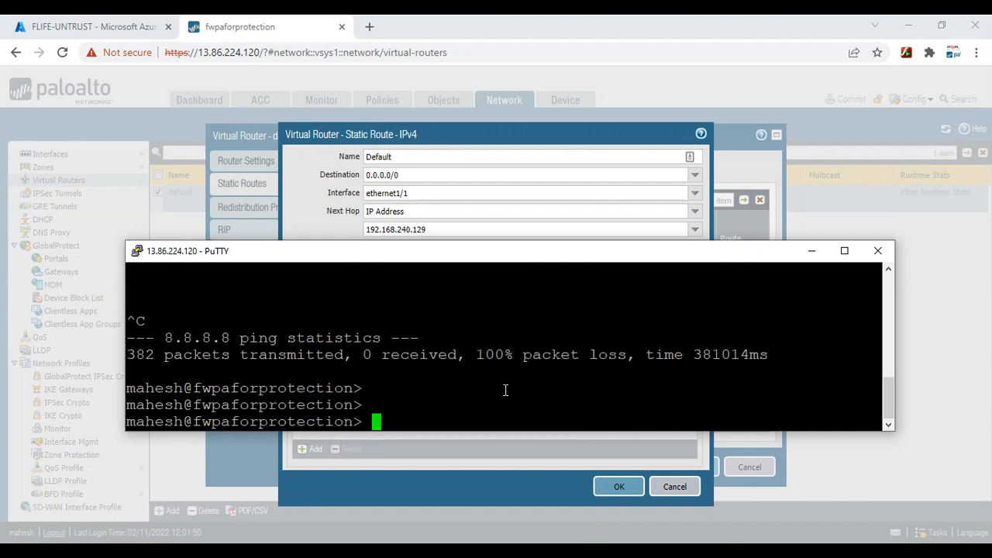
{"action": "key", "text": "Up"}
{"action": "key", "text": "Return"}
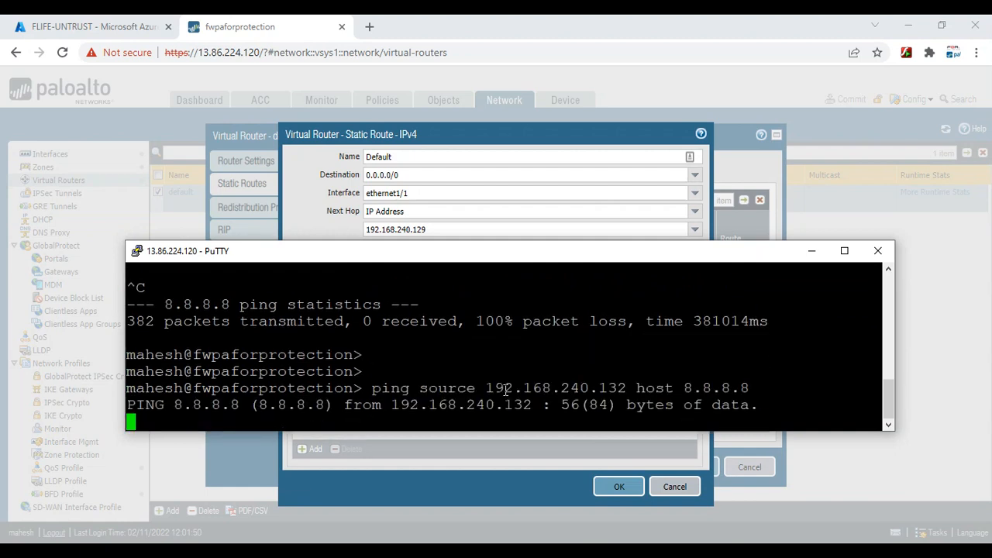
{"action": "key", "text": "Return"}
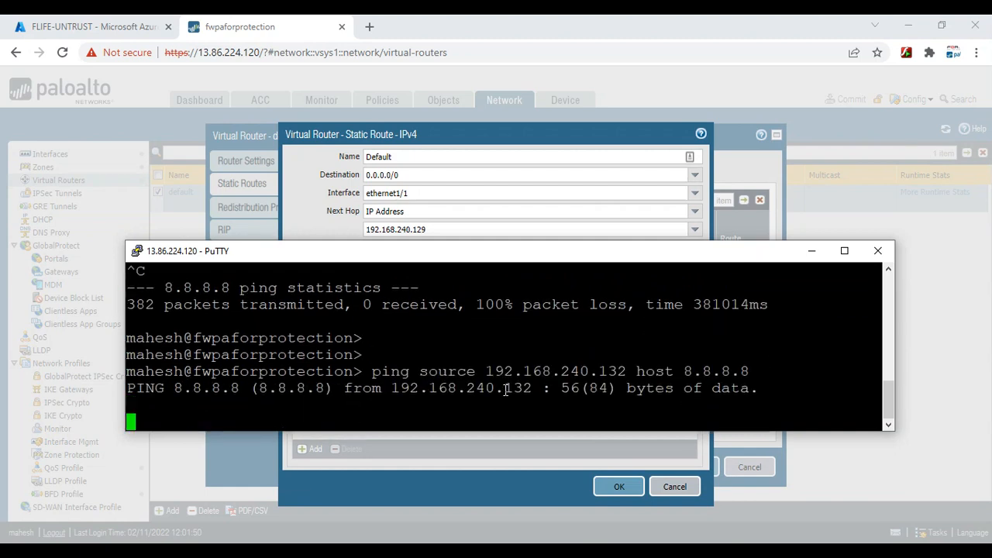
{"action": "key", "text": "ctrl+c"}
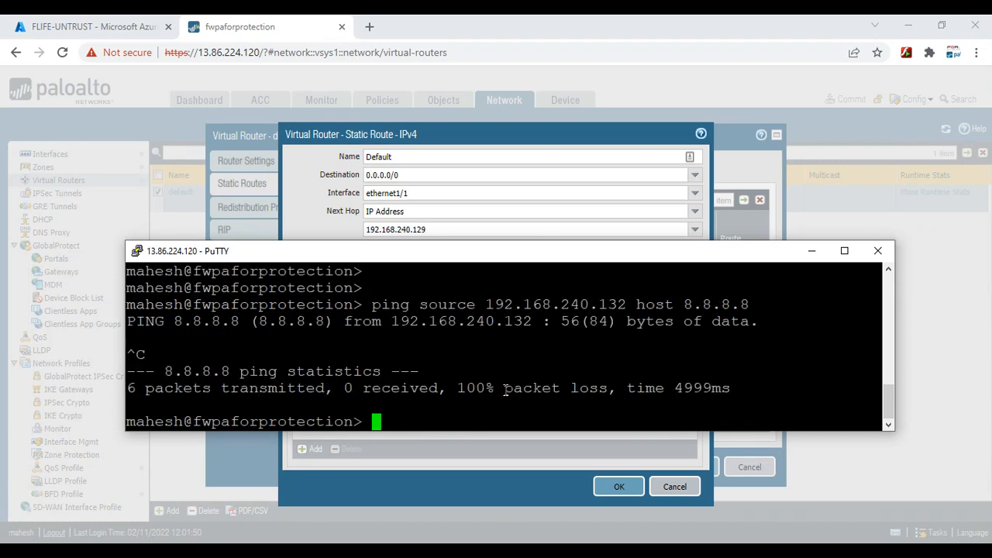
Ping 1.1.1.1 from source 192.168.240.132 and get replies
{"action": "key", "text": "Up"}
{"action": "key", "text": "BackSpace"}
{"action": "key", "text": "BackSpace"}
{"action": "key", "text": "BackSpace"}
{"action": "key", "text": "BackSpace"}
{"action": "key", "text": "BackSpace"}
{"action": "key", "text": "BackSpace"}
{"action": "key", "text": "BackSpace"}
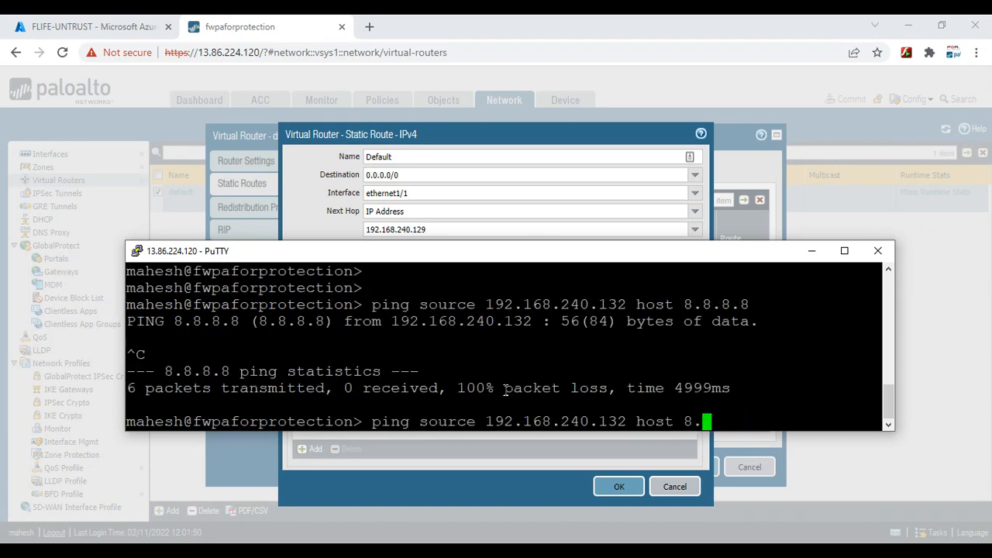
{"action": "type", "text": "1.1.1.1"}
{"action": "key", "text": "Return"}
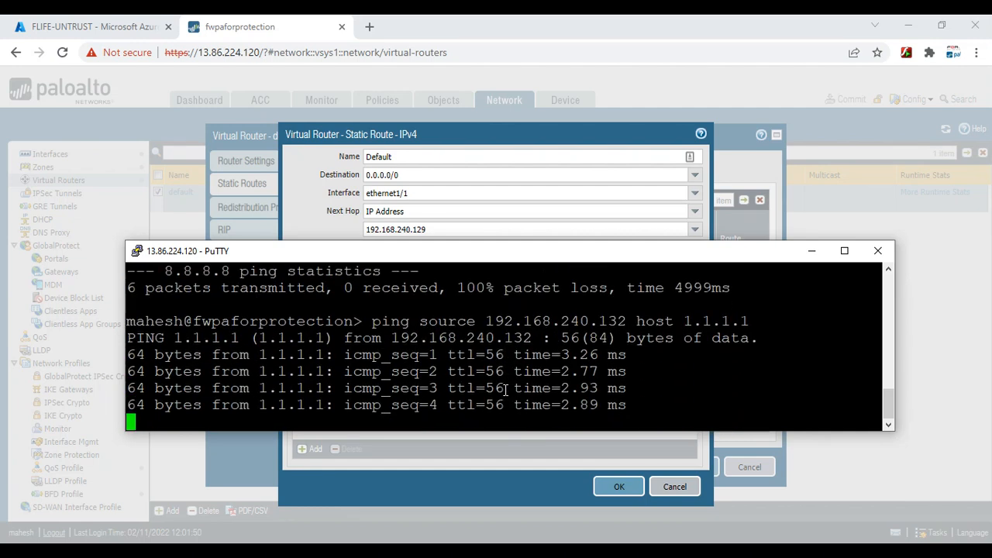
{"action": "key", "text": "ctrl+c"}
{"action": "key", "text": "Return"}
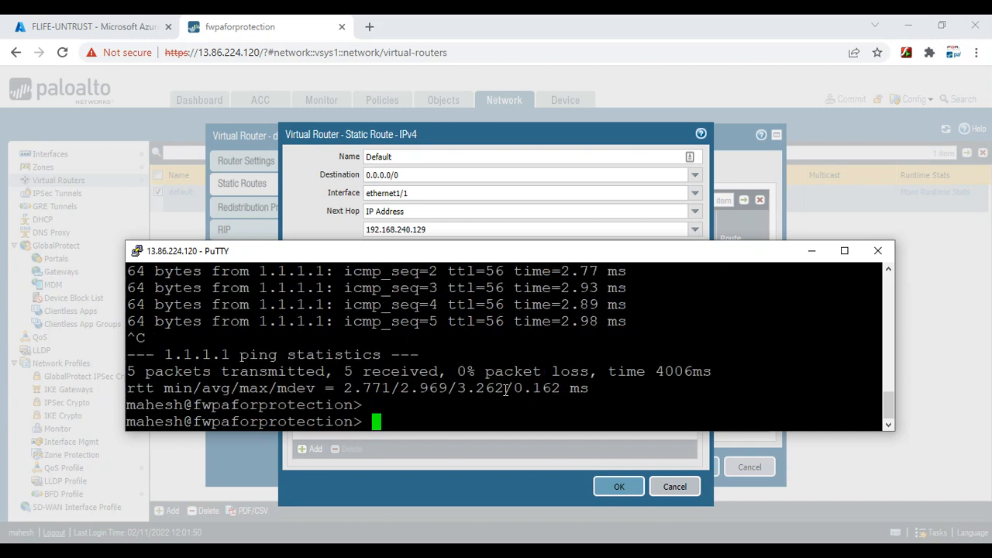
Ping 8.8.8.8 again from the same source, still with no replies
{"action": "key", "text": "Up"}
{"action": "key", "text": "BackSpace"}
{"action": "key", "text": "BackSpace"}
{"action": "key", "text": "BackSpace"}
{"action": "key", "text": "BackSpace"}
{"action": "key", "text": "BackSpace"}
{"action": "key", "text": "BackSpace"}
{"action": "key", "text": "BackSpace"}
{"action": "type", "text": "8.8.8.8"}
{"action": "key", "text": "Return"}
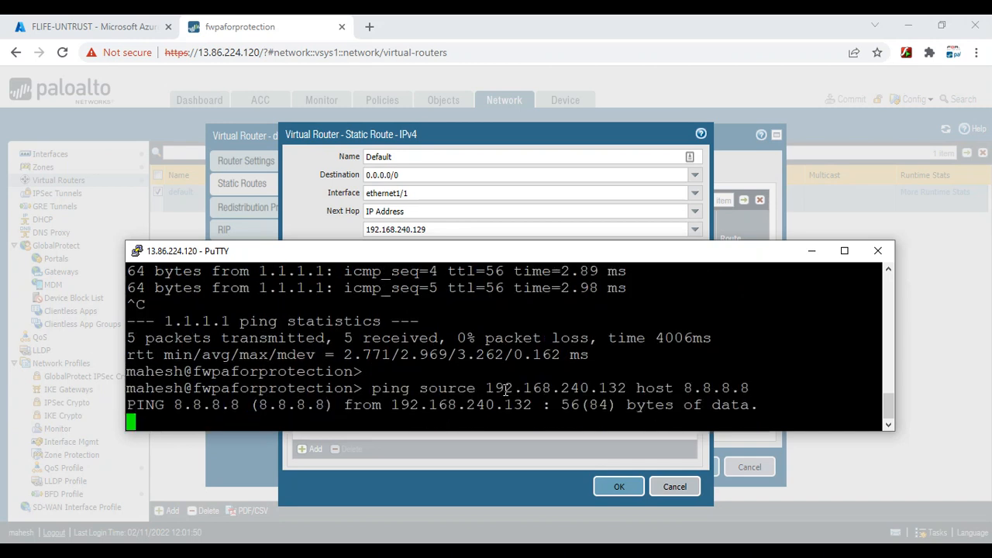
{"action": "key", "text": "Return"}
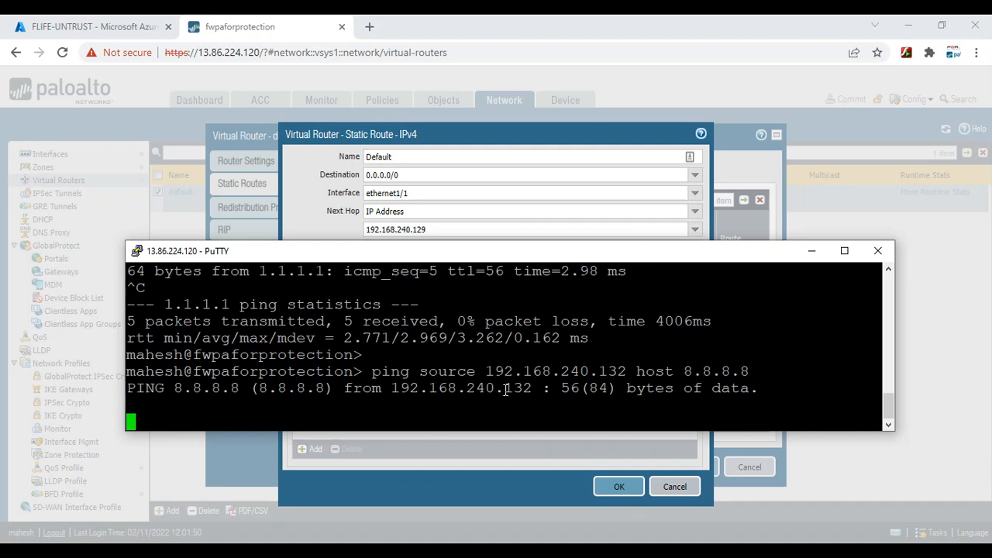
{"action": "key", "text": "ctrl+c"}
{"action": "key", "text": "Up"}
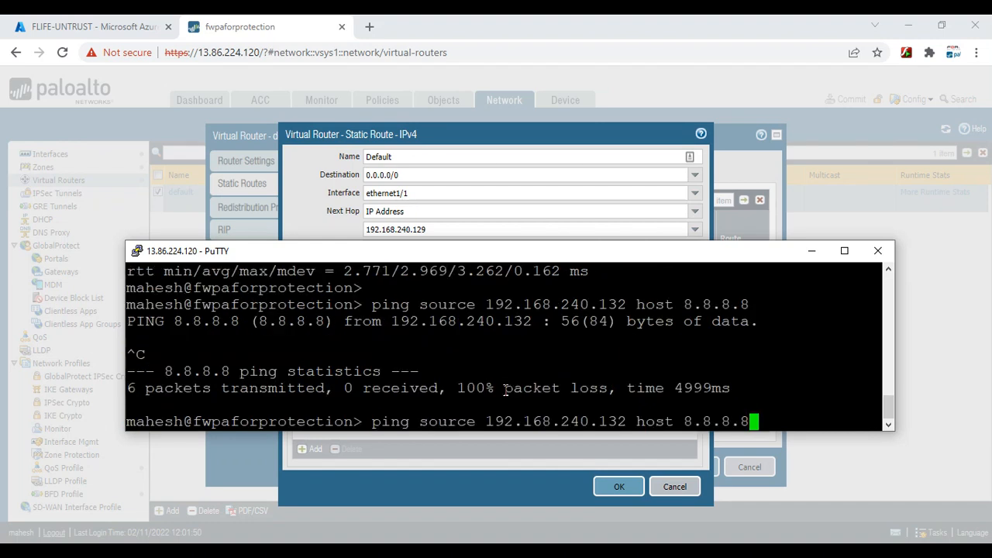
{"action": "key", "text": "BackSpace"}
{"action": "key", "text": "BackSpace"}
{"action": "key", "text": "BackSpace"}
{"action": "key", "text": "BackSpace"}
{"action": "key", "text": "BackSpace"}
{"action": "key", "text": "BackSpace"}
{"action": "key", "text": "BackSpace"}
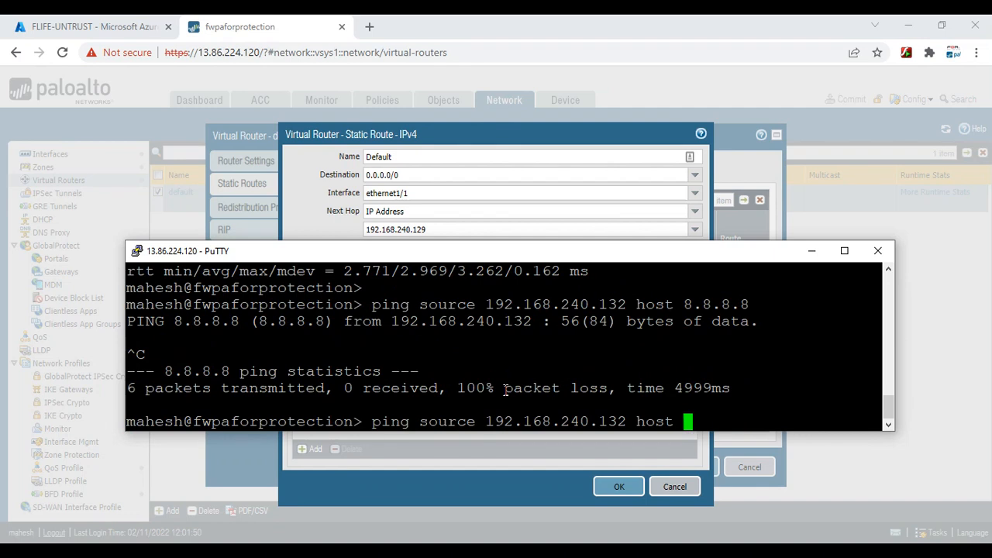
{"action": "type", "text": "www.google."}
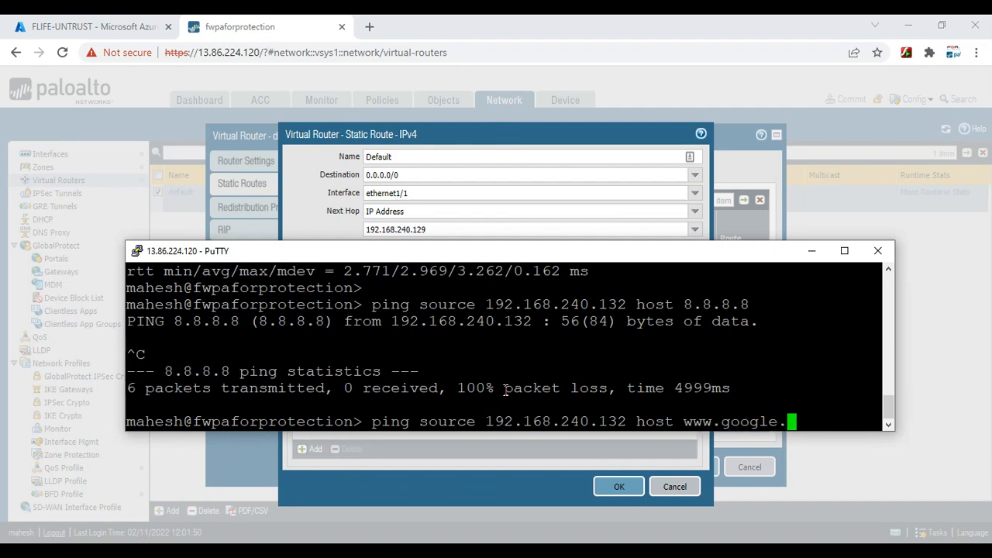
{"action": "type", "text": "lk"}
{"action": "key", "text": "Return"}
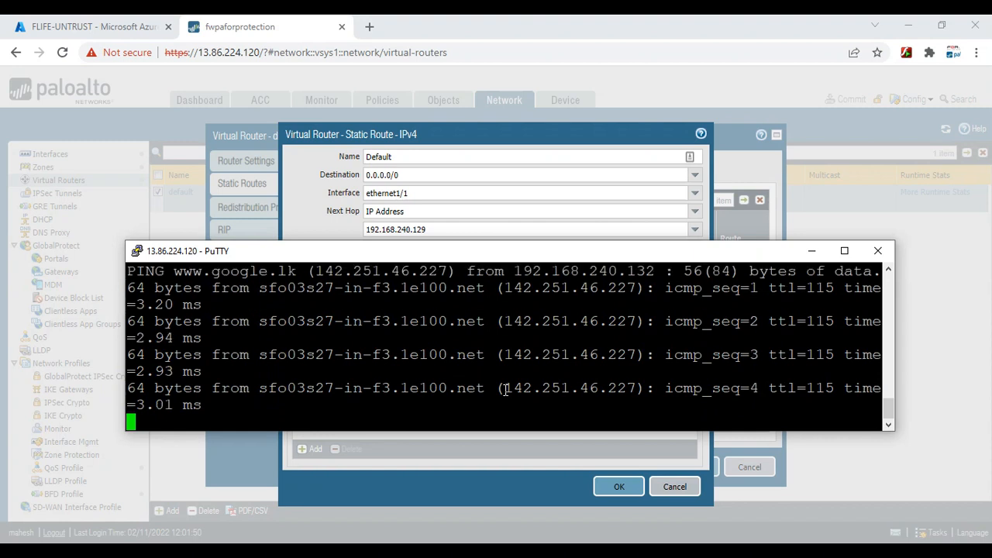
{"action": "key", "text": "ctrl+c"}
{"action": "key", "text": "Return"}
{"action": "key", "text": "Return"}
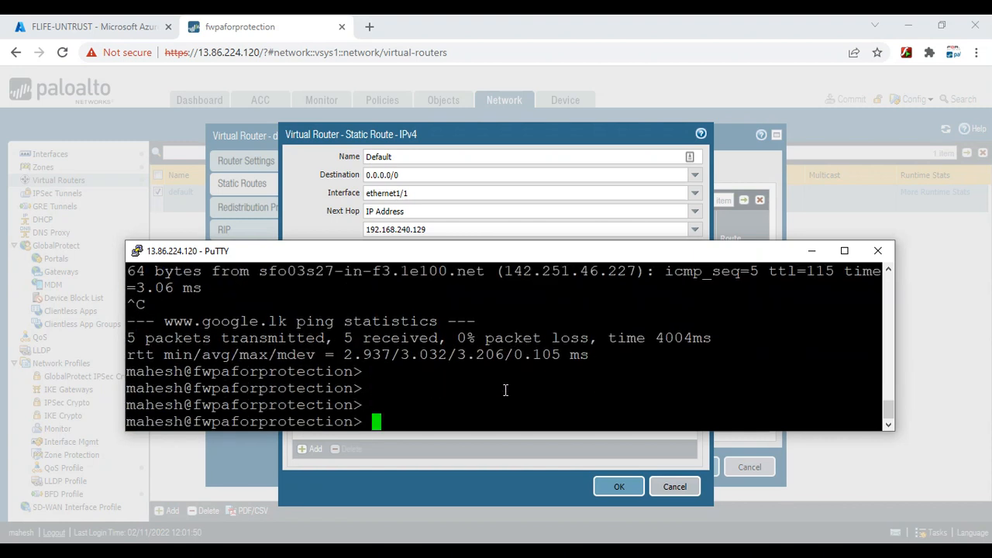
{"action": "key", "text": "Return"}
Change the ping target back to 1.1.1.1 and start it, getting replies at about 3 ms
{"action": "key", "text": "Up"}
{"action": "key", "text": "BackSpace"}
{"action": "key", "text": "BackSpace"}
{"action": "key", "text": "BackSpace"}
{"action": "key", "text": "BackSpace"}
{"action": "key", "text": "BackSpace"}
{"action": "key", "text": "BackSpace"}
{"action": "key", "text": "BackSpace"}
{"action": "key", "text": "BackSpace"}
{"action": "key", "text": "BackSpace"}
{"action": "key", "text": "BackSpace"}
{"action": "key", "text": "BackSpace"}
{"action": "key", "text": "BackSpace"}
{"action": "key", "text": "BackSpace"}
{"action": "type", "text": "8.8.8.8"}
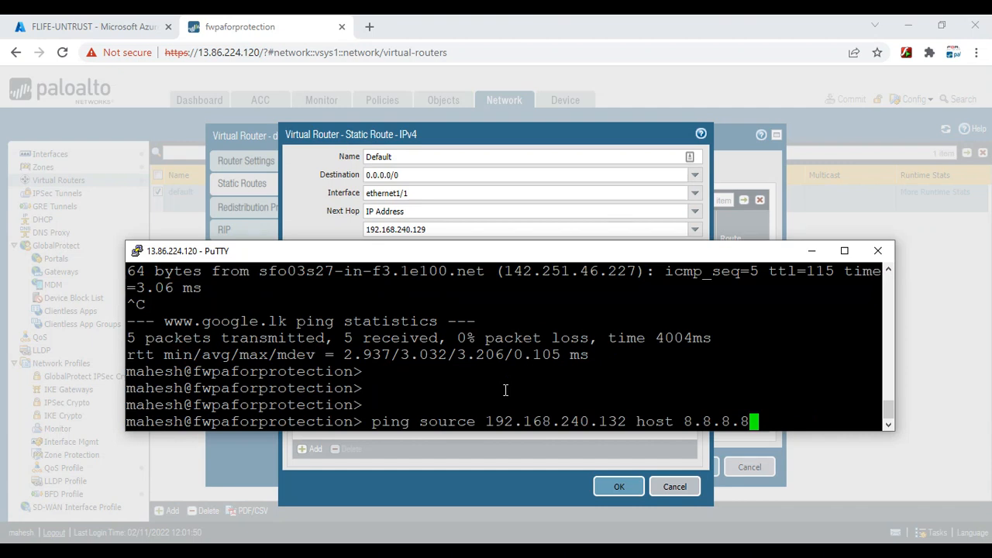
{"action": "double_click", "coordinate": [505, 390]}
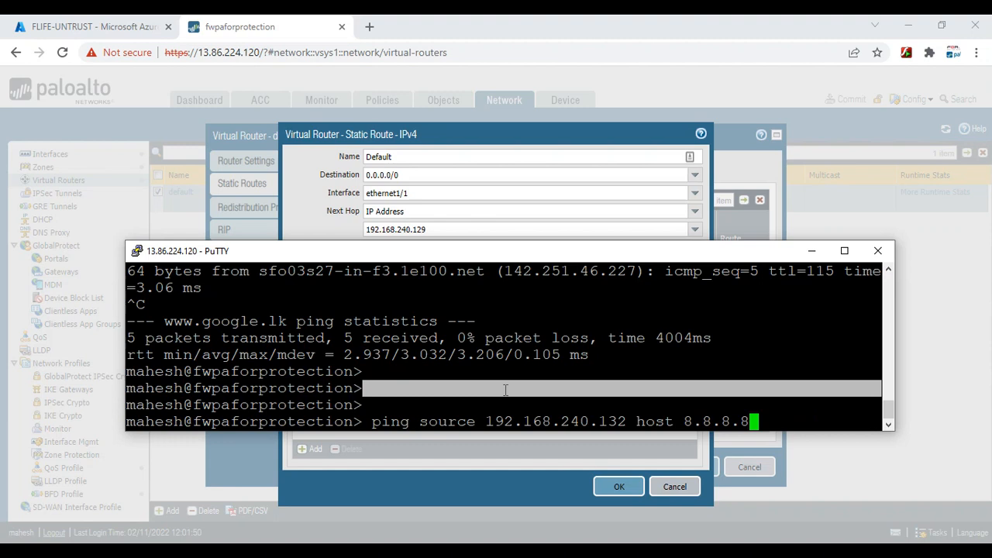
{"action": "left_click", "coordinate": [793, 381]}
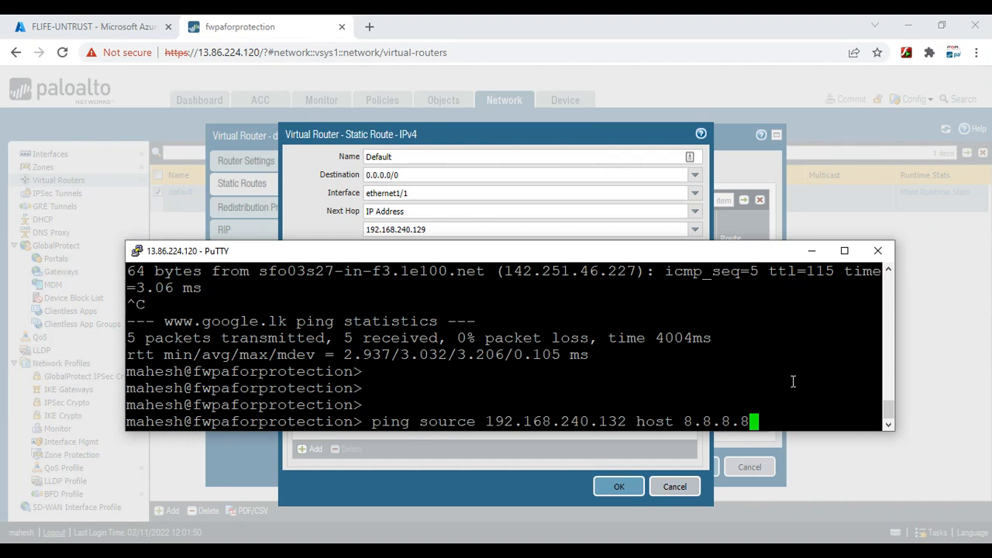
{"action": "key", "text": "BackSpace"}
{"action": "key", "text": "BackSpace"}
{"action": "key", "text": "BackSpace"}
{"action": "key", "text": "BackSpace"}
{"action": "key", "text": "BackSpace"}
{"action": "key", "text": "BackSpace"}
{"action": "key", "text": "BackSpace"}
{"action": "type", "text": "1.1.1.1"}
{"action": "double_click", "coordinate": [793, 381]}
{"action": "key", "text": "Return"}
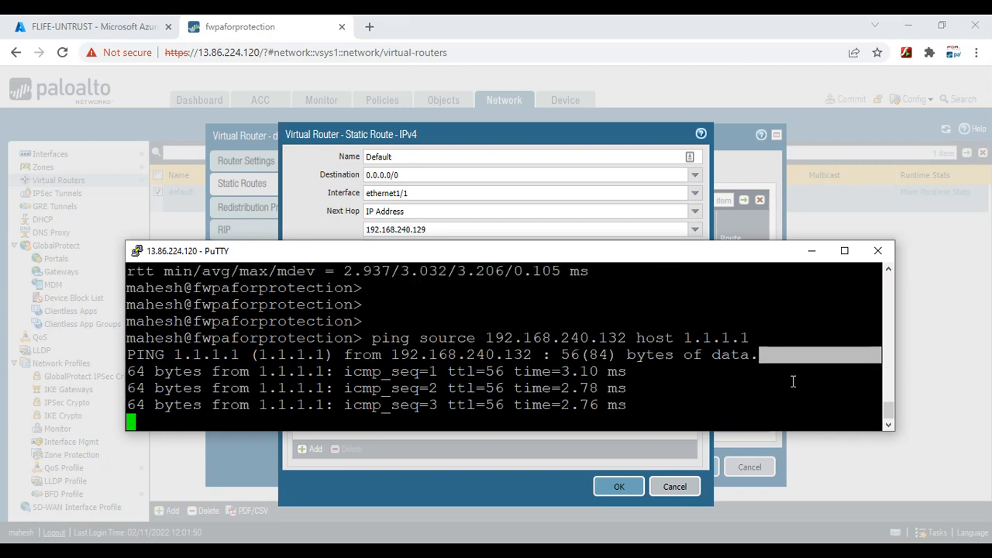
Close the Default route and virtual router dialogs in PAN-OS without changes
{"action": "left_click", "coordinate": [611, 459]}
{"action": "left_click", "coordinate": [685, 488]}
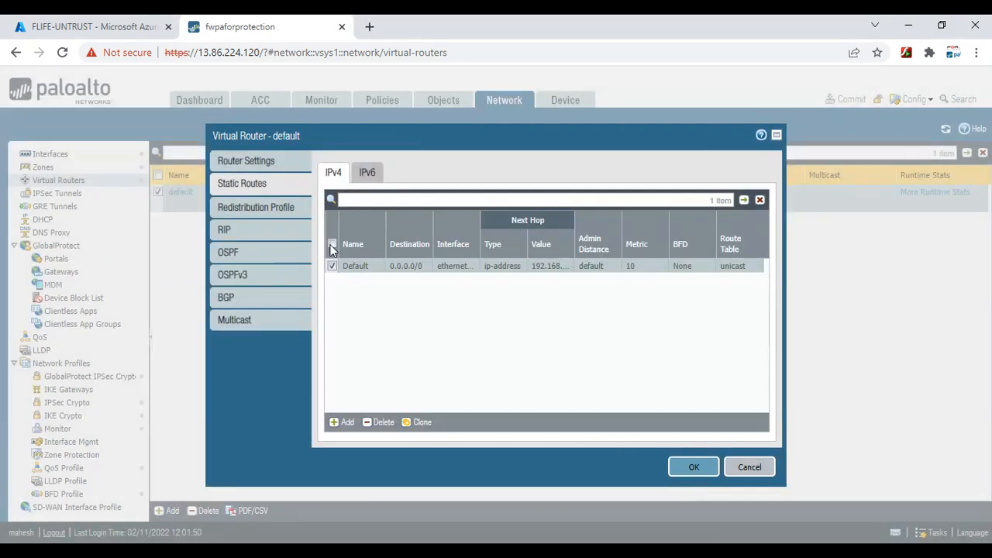
{"action": "left_click", "coordinate": [758, 466]}
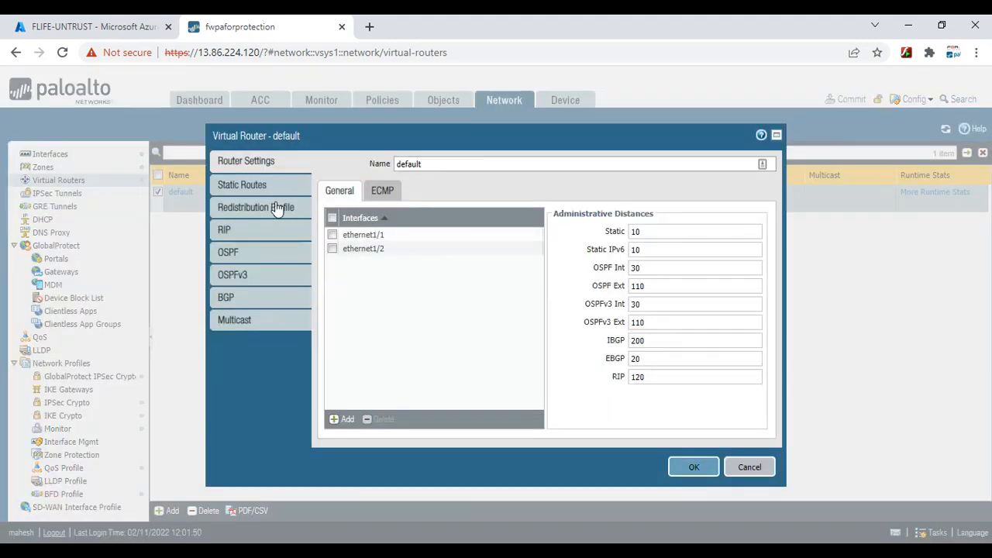
Delete the Default static route, save the default virtual router, and open the commit prompt
{"action": "left_click", "coordinate": [251, 188]}
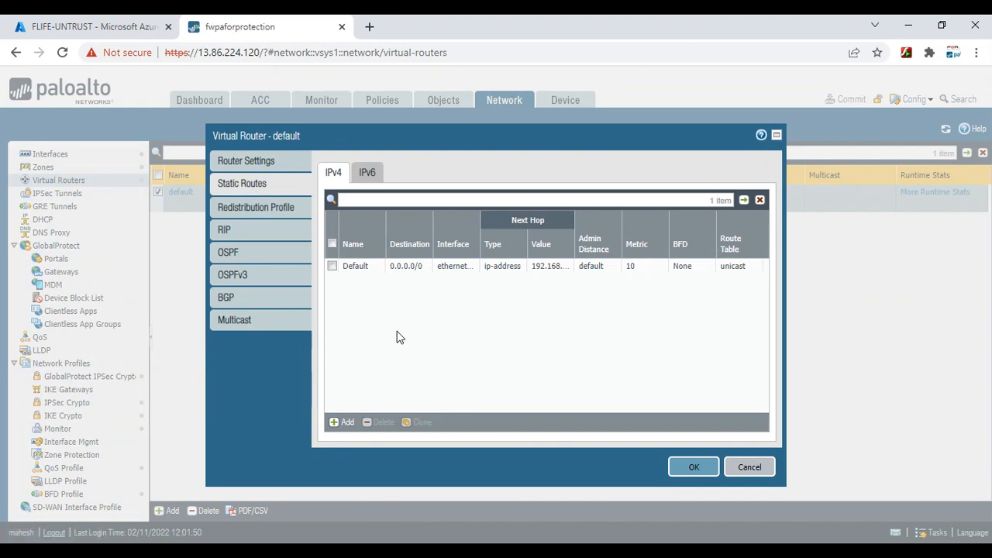
{"action": "left_click", "coordinate": [332, 266]}
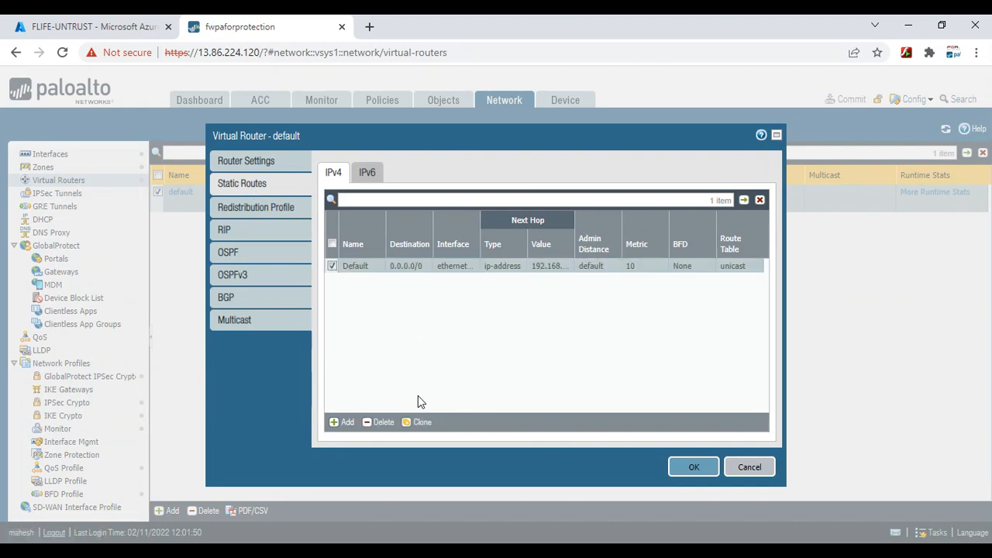
{"action": "left_click", "coordinate": [395, 423]}
{"action": "left_click", "coordinate": [691, 470]}
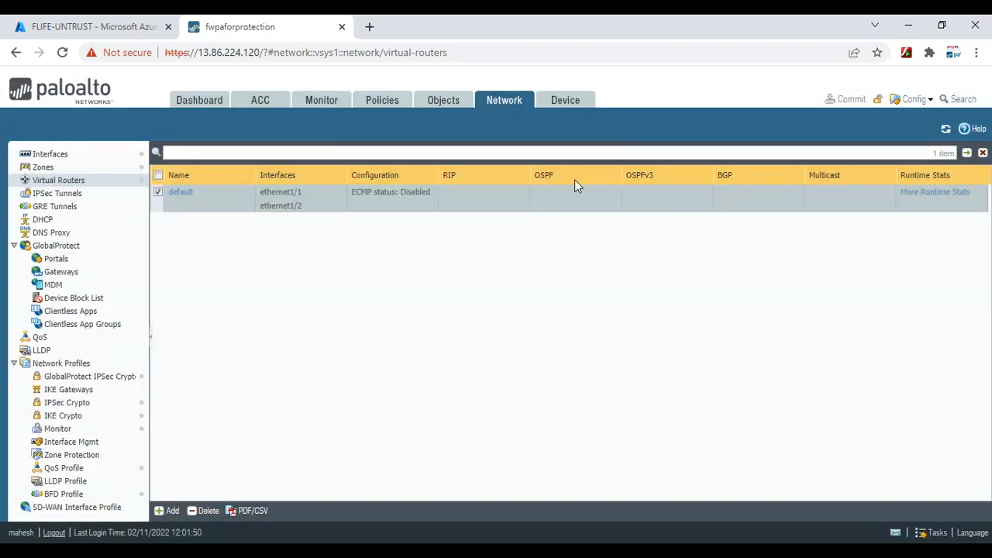
{"action": "left_click", "coordinate": [848, 100]}
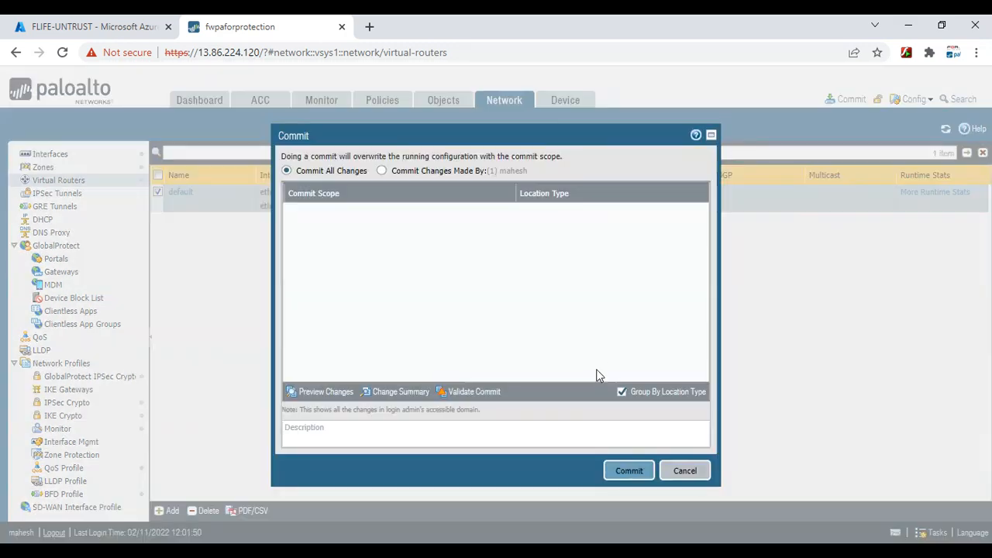
Commit the route removal while watching the ping output in PuTTY
{"action": "left_click", "coordinate": [628, 470]}
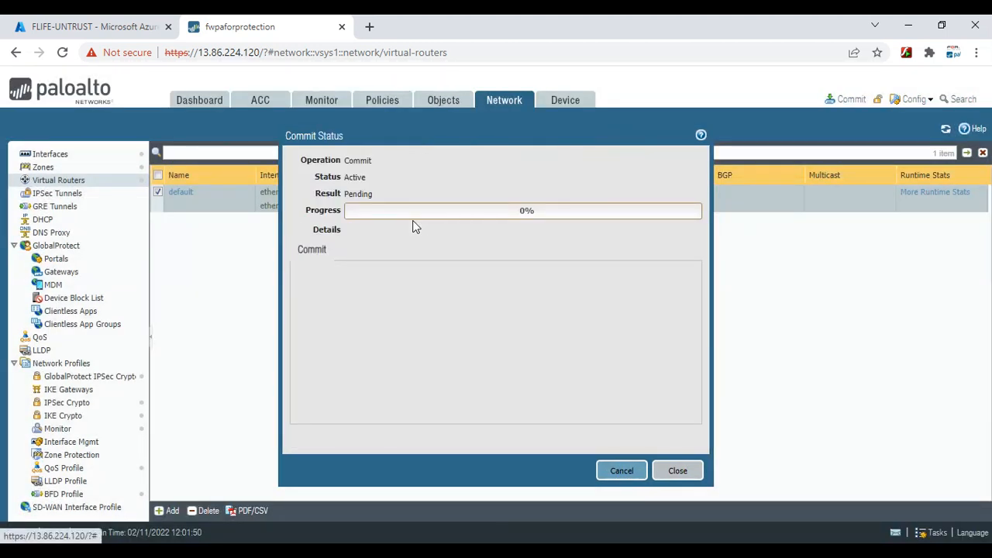
{"action": "mouse_move", "coordinate": [731, 542]}
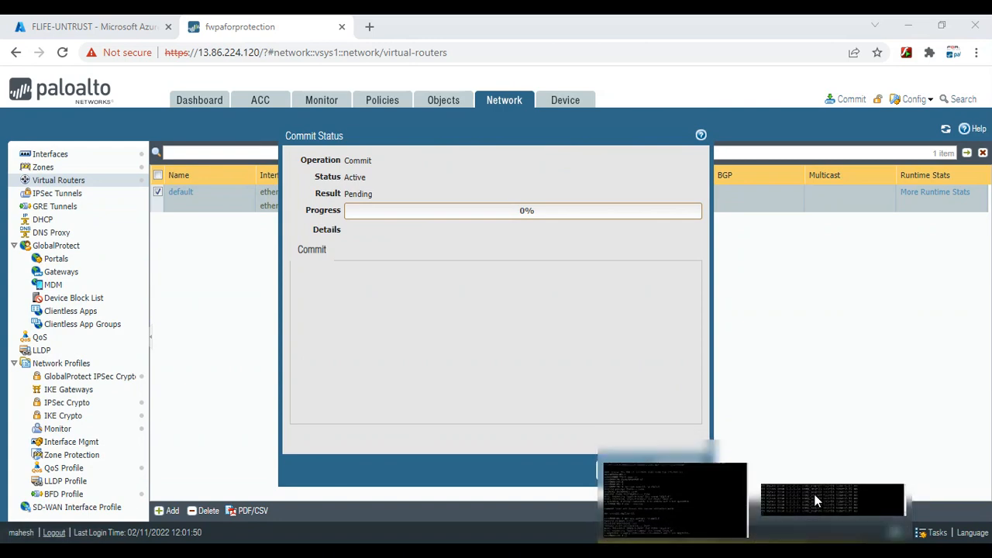
{"action": "left_click", "coordinate": [815, 500]}
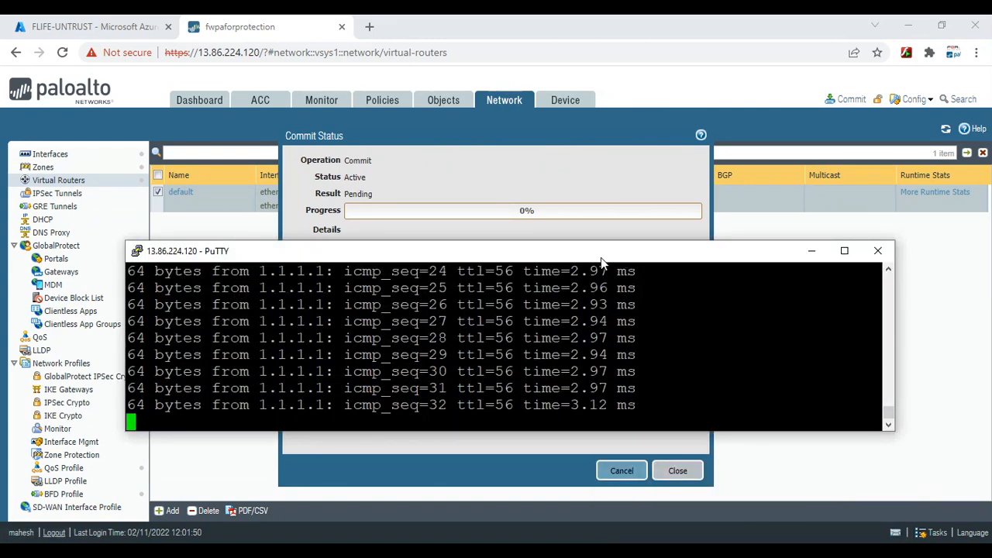
{"action": "left_click_drag", "start_coordinate": [600, 256], "coordinate": [646, 317]}
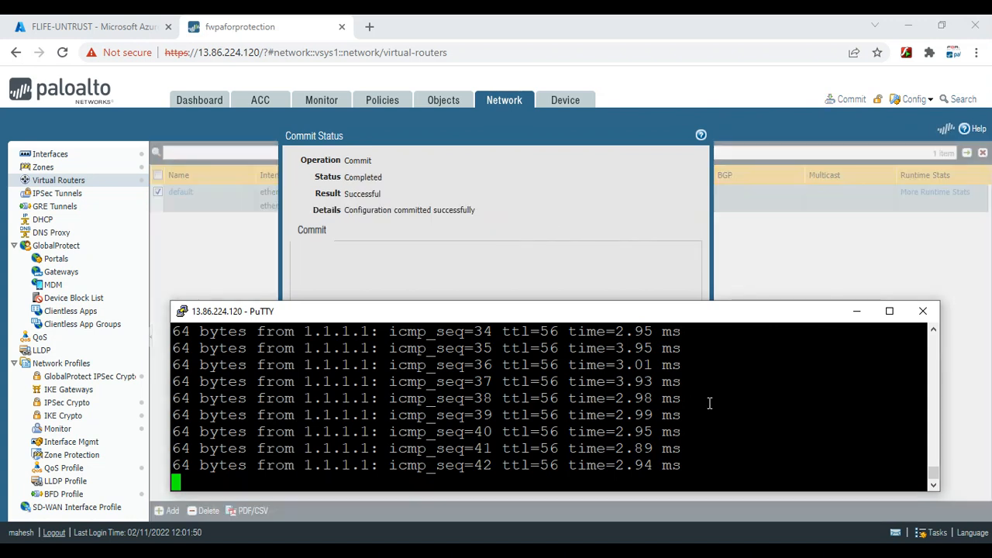
{"action": "key", "text": "Return"}
{"action": "key", "text": "Return"}
{"action": "key", "text": "Return"}
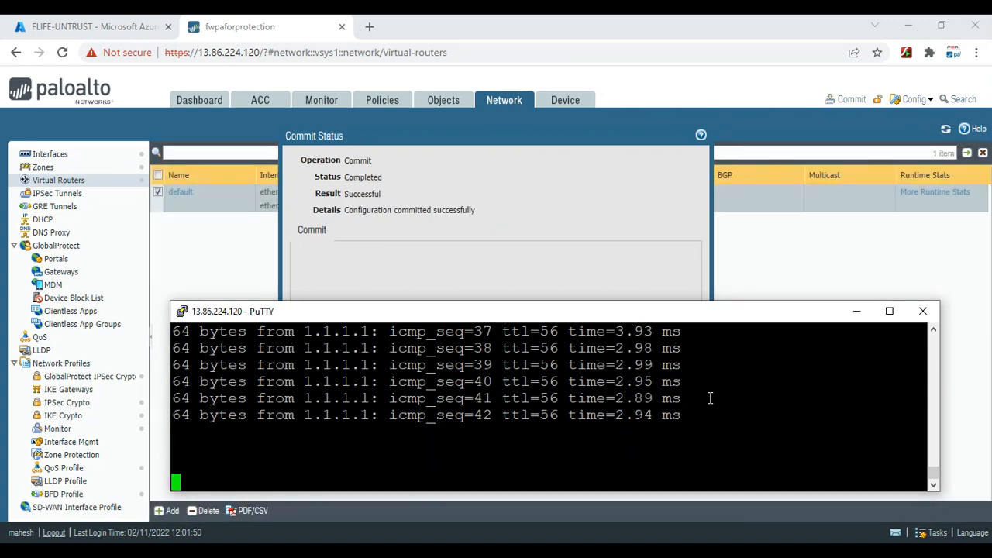
{"action": "key", "text": "Return"}
{"action": "key", "text": "Return"}
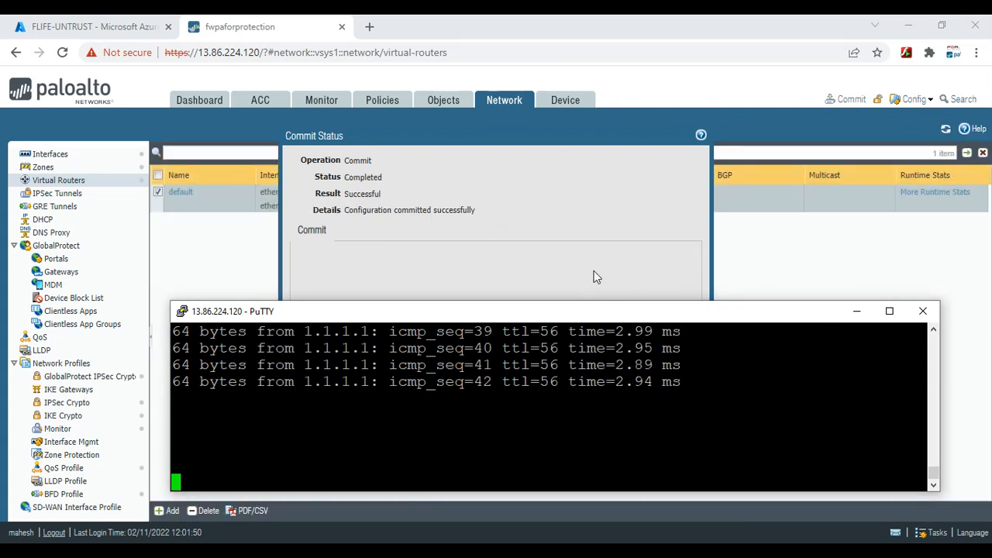
Close Commit Status and start a new static route on the default virtual router
{"action": "left_click", "coordinate": [624, 265]}
{"action": "left_click", "coordinate": [673, 468]}
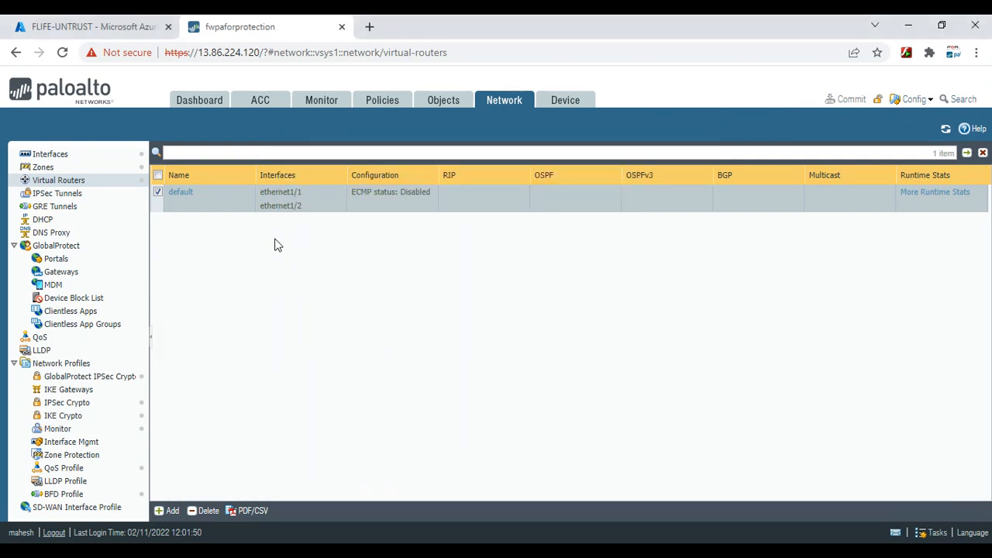
{"action": "left_click", "coordinate": [178, 193]}
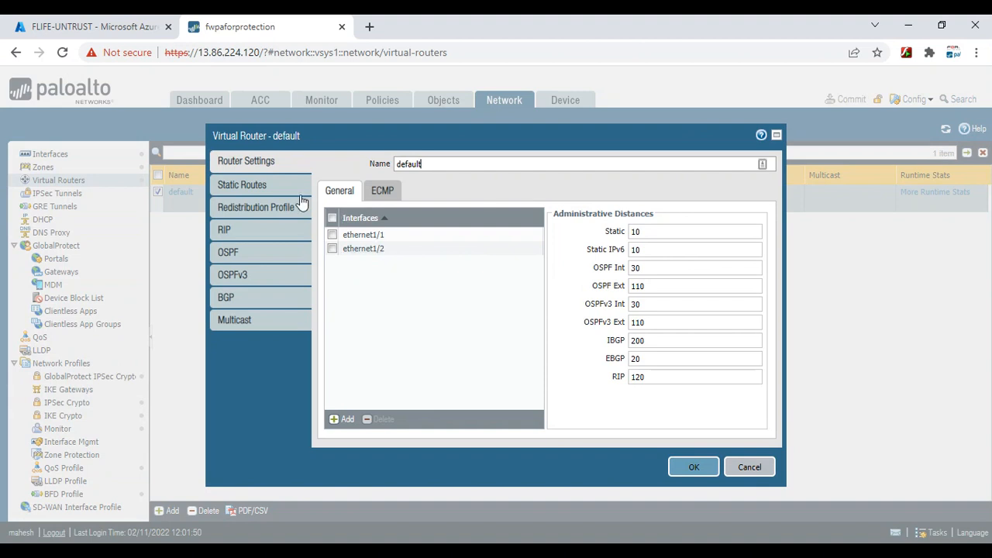
{"action": "left_click", "coordinate": [246, 184]}
{"action": "left_click", "coordinate": [351, 423]}
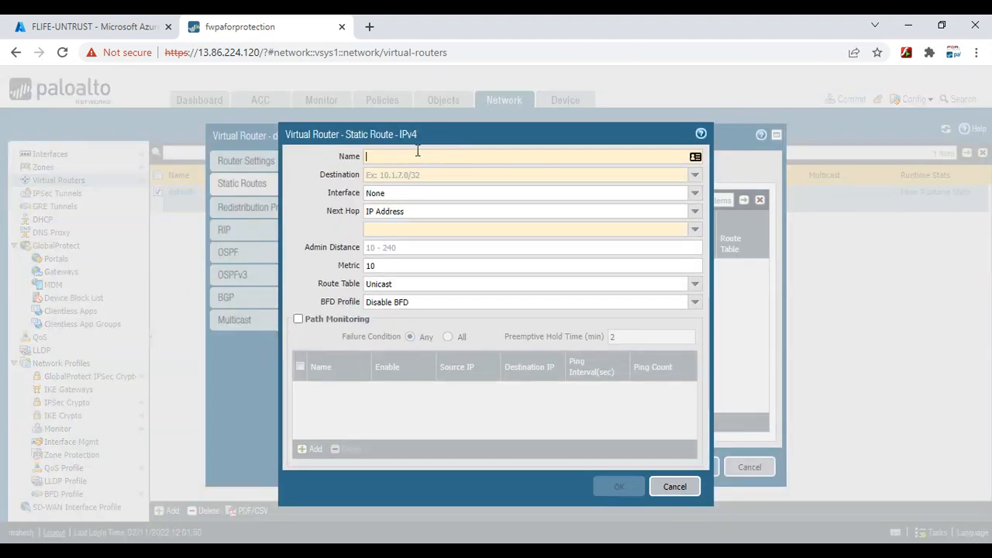
Name the new static route Default with destination 0.0.0.0/0
{"action": "left_click", "coordinate": [417, 151]}
{"action": "type", "text": "d"}
{"action": "type", "text": "dE"}
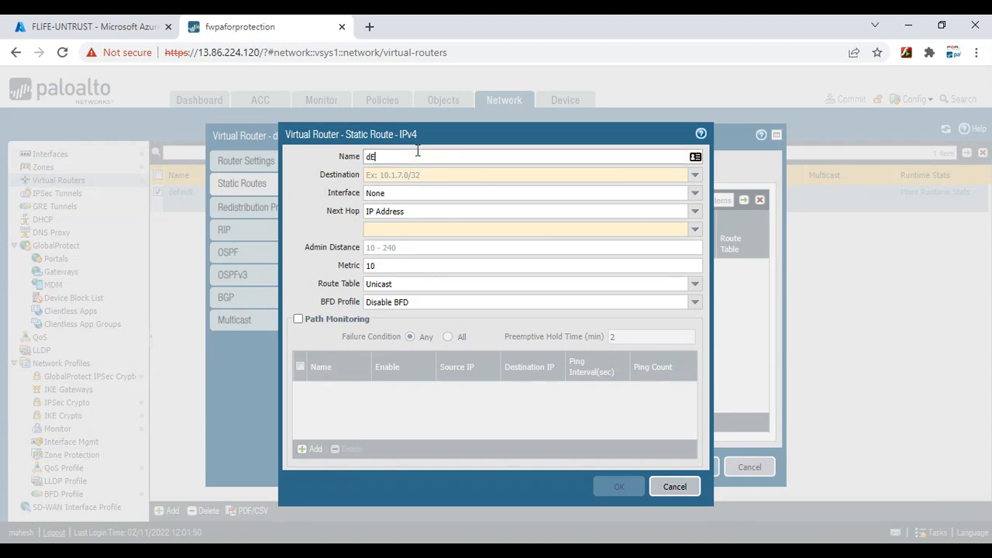
{"action": "type", "text": "Default"}
{"action": "key", "text": "Tab"}
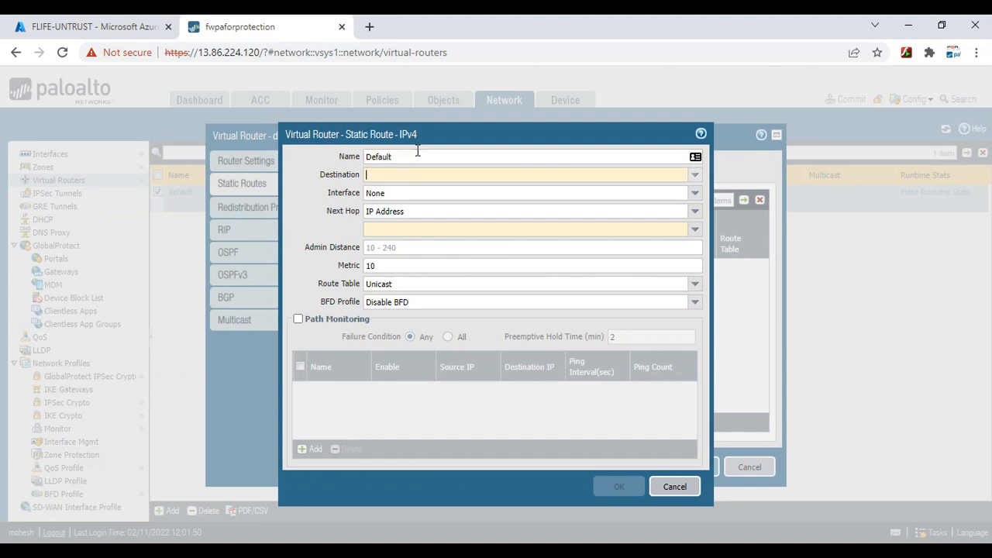
{"action": "type", "text": "0.0.0.0/0"}
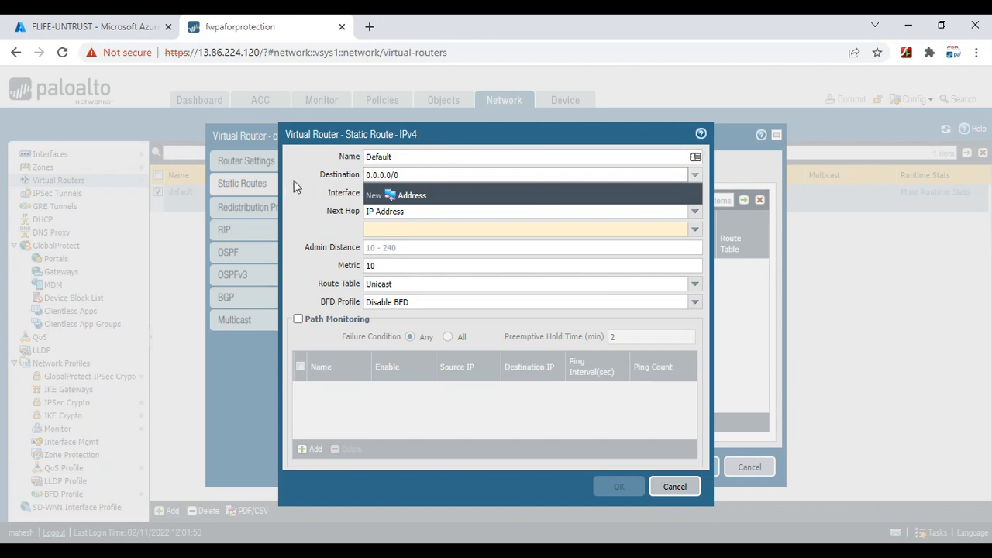
{"action": "left_click", "coordinate": [294, 186]}
Route it via ethernet1/1 with next hop 192.168.240.129 and save the virtual router
{"action": "left_click", "coordinate": [693, 195]}
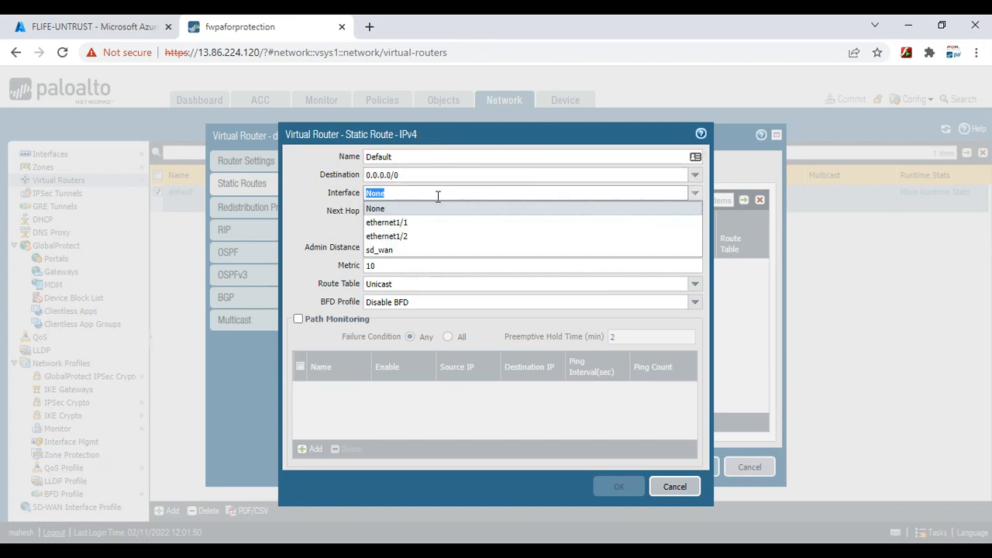
{"action": "left_click", "coordinate": [418, 225]}
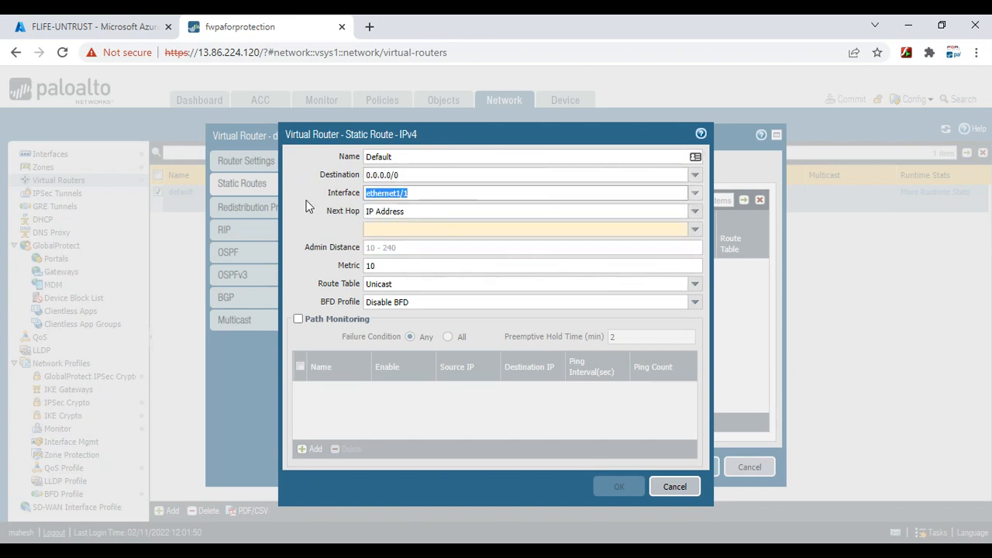
{"action": "left_click", "coordinate": [377, 231]}
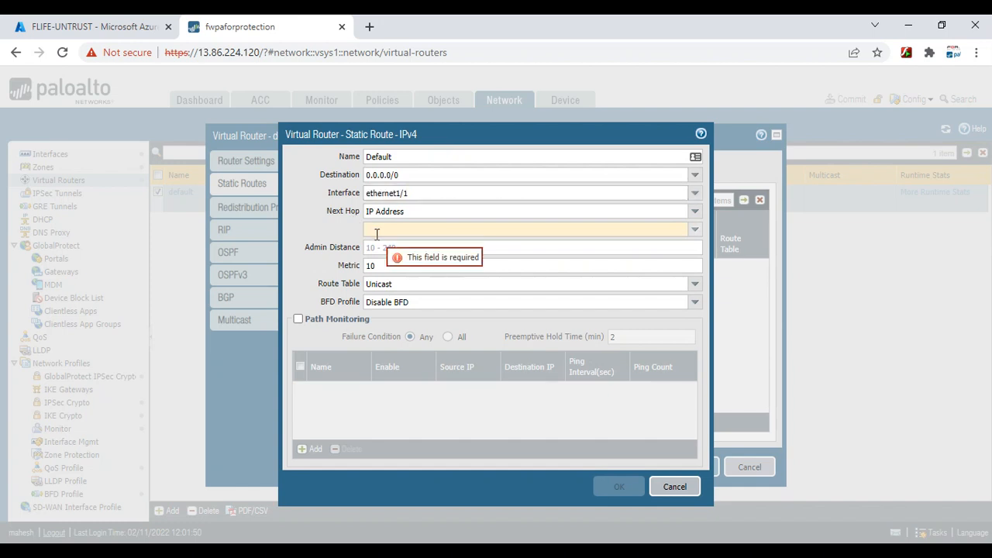
{"action": "type", "text": "192.168."}
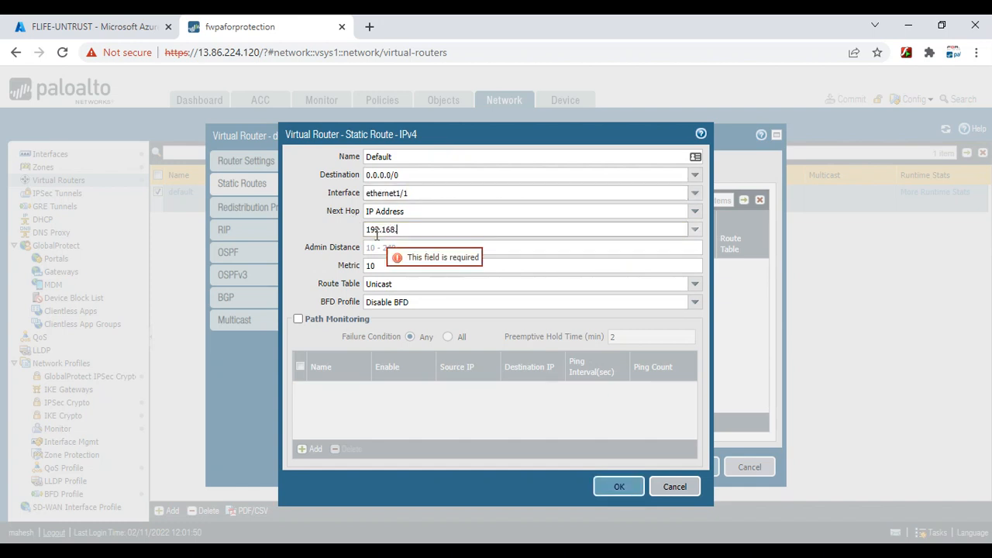
{"action": "type", "text": "240.129"}
{"action": "left_click", "coordinate": [288, 230]}
{"action": "left_click", "coordinate": [610, 493]}
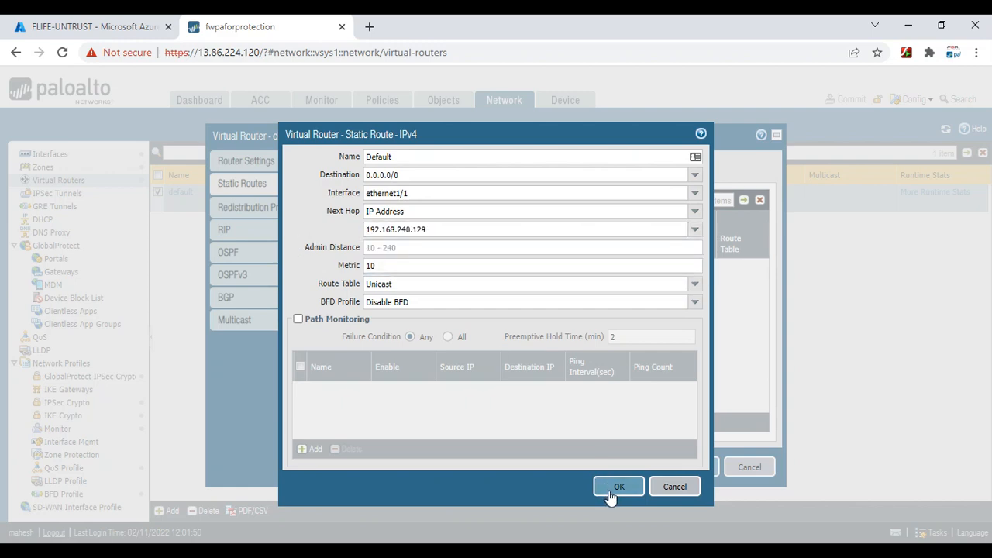
{"action": "left_click", "coordinate": [694, 467]}
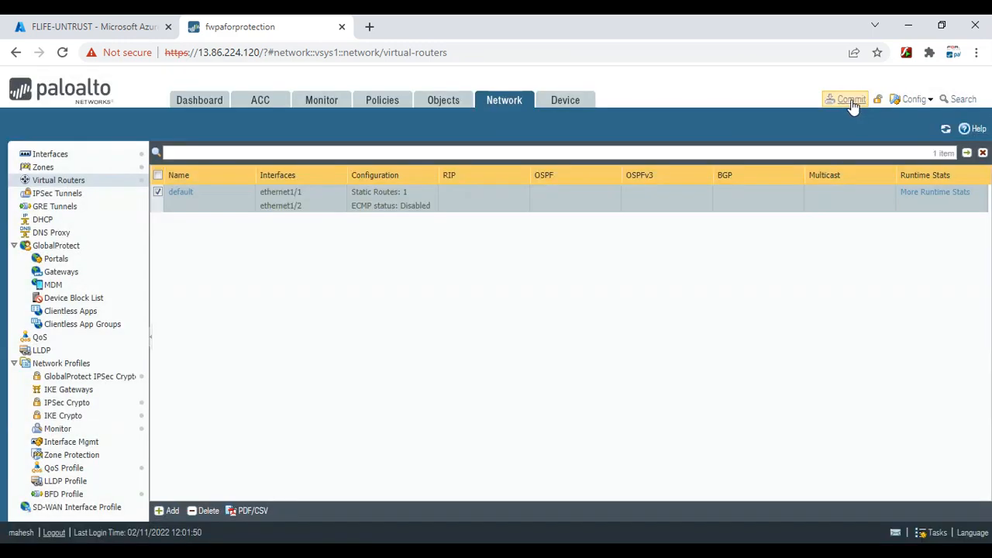
Commit the re-added Default route while checking pings, close Commit Status, and go to Interfaces
{"action": "left_click", "coordinate": [852, 103]}
{"action": "left_click", "coordinate": [627, 471]}
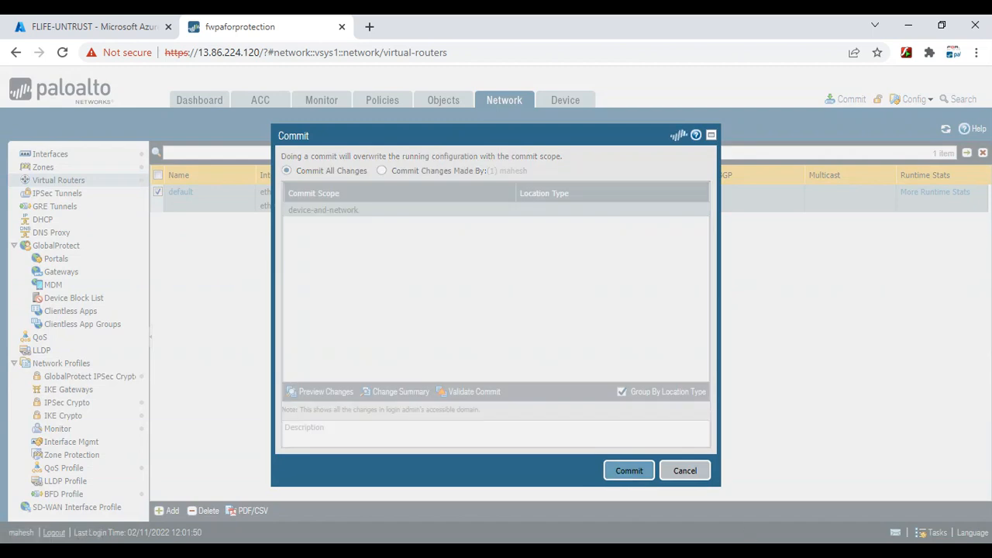
{"action": "mouse_move", "coordinate": [756, 549]}
{"action": "left_click", "coordinate": [830, 488]}
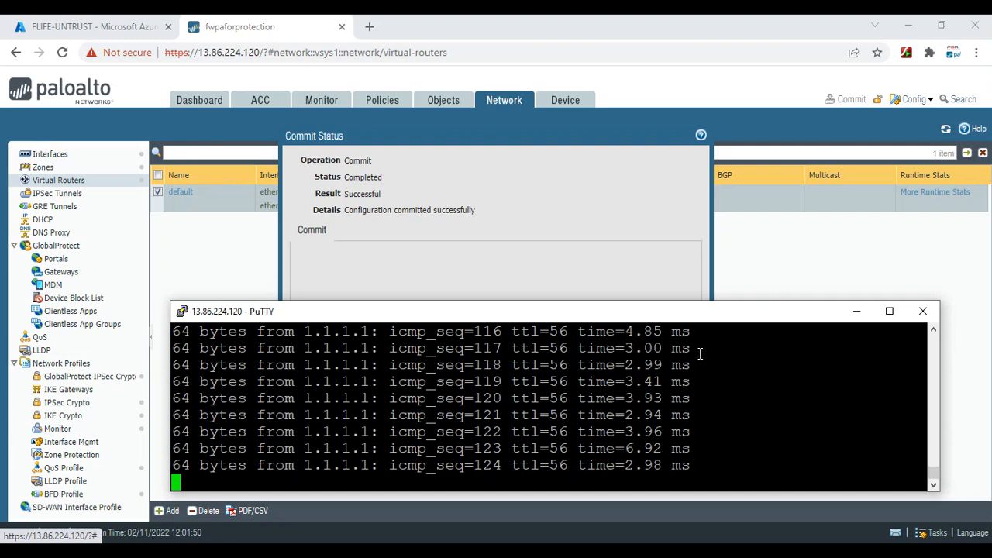
{"action": "left_click", "coordinate": [859, 314]}
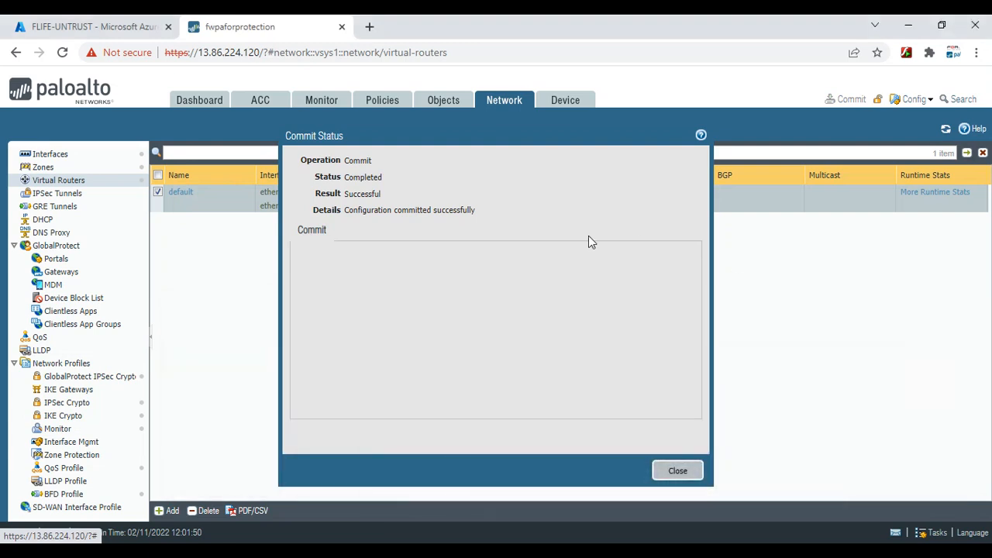
{"action": "left_click", "coordinate": [679, 472]}
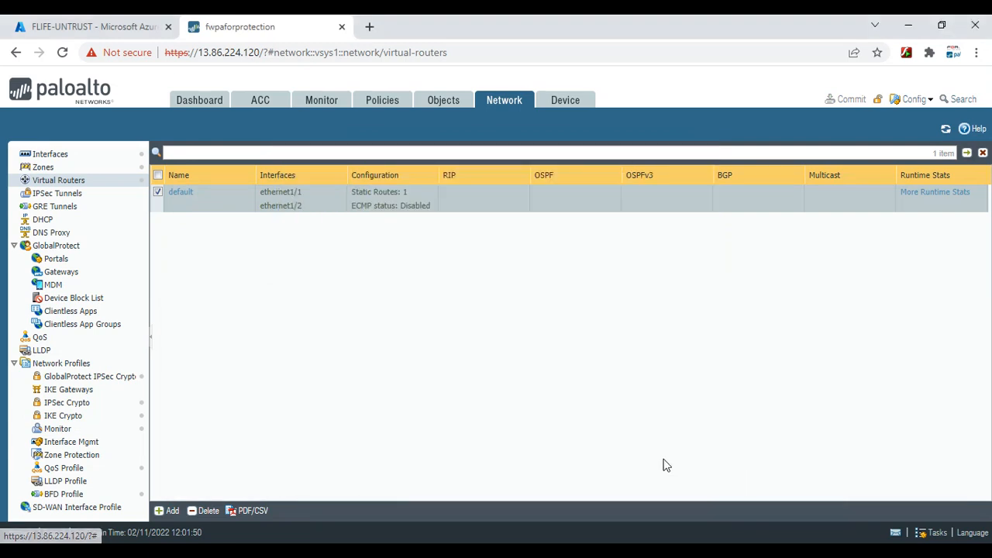
{"action": "left_click", "coordinate": [68, 155]}
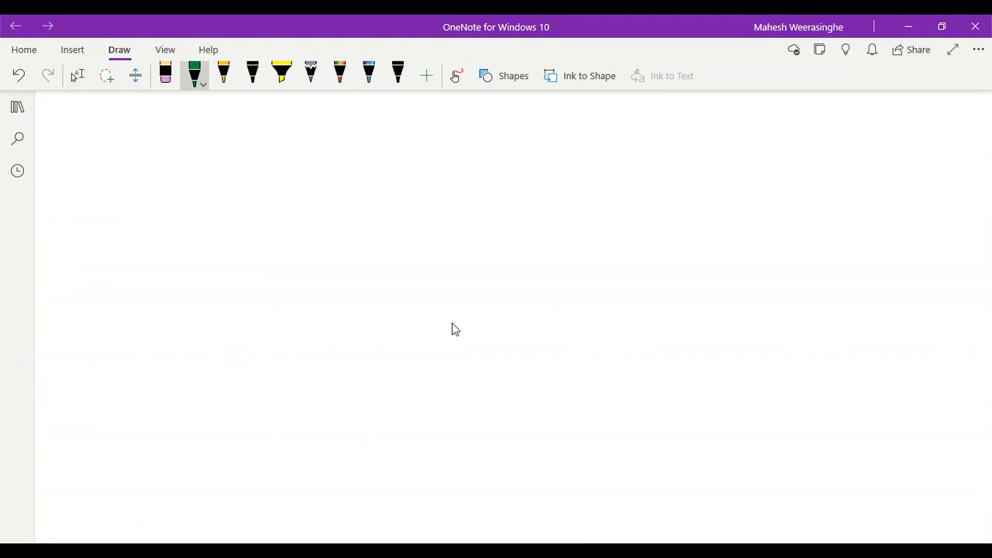
Sketch a lower box and an upper box joined by a vertical line
{"action": "left_click_drag", "start_coordinate": [306, 237], "coordinate": [494, 223]}
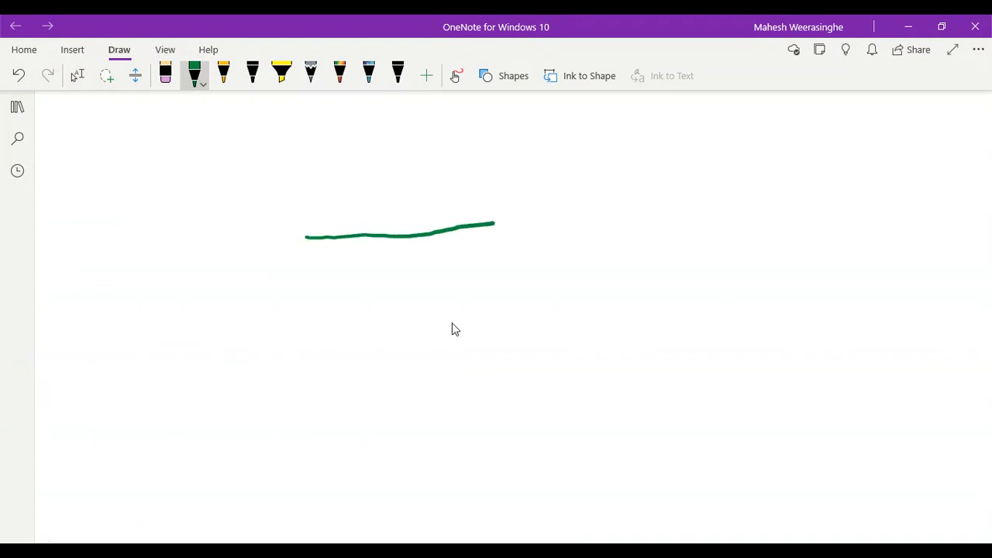
{"action": "mouse_move", "coordinate": [305, 237]}
{"action": "left_mouse_down"}
{"action": "mouse_move", "coordinate": [299, 312]}
{"action": "mouse_move", "coordinate": [504, 303]}
{"action": "left_mouse_up"}
{"action": "left_click_drag", "start_coordinate": [495, 223], "coordinate": [504, 302]}
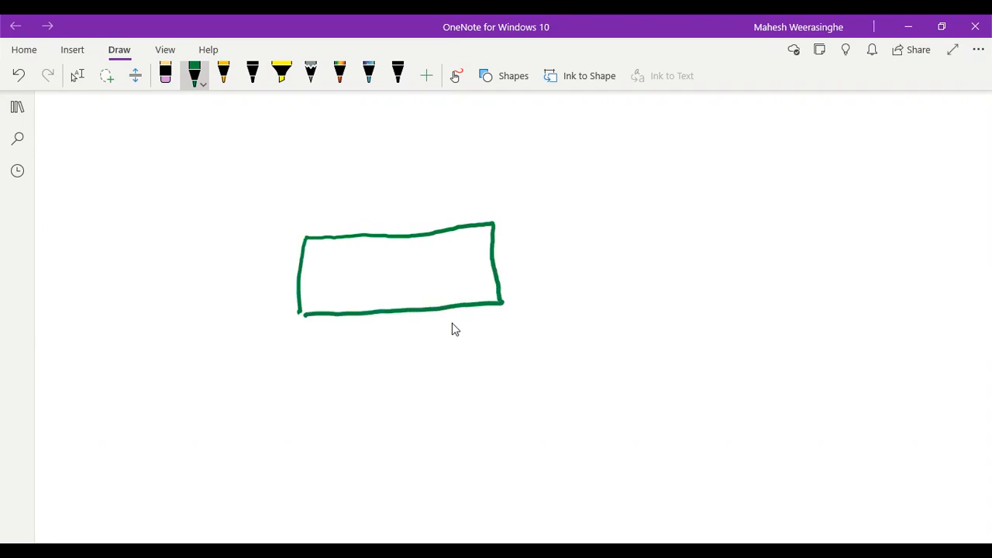
{"action": "mouse_move", "coordinate": [380, 115]}
{"action": "left_mouse_down"}
{"action": "mouse_move", "coordinate": [372, 167]}
{"action": "mouse_move", "coordinate": [383, 231]}
{"action": "left_mouse_up"}
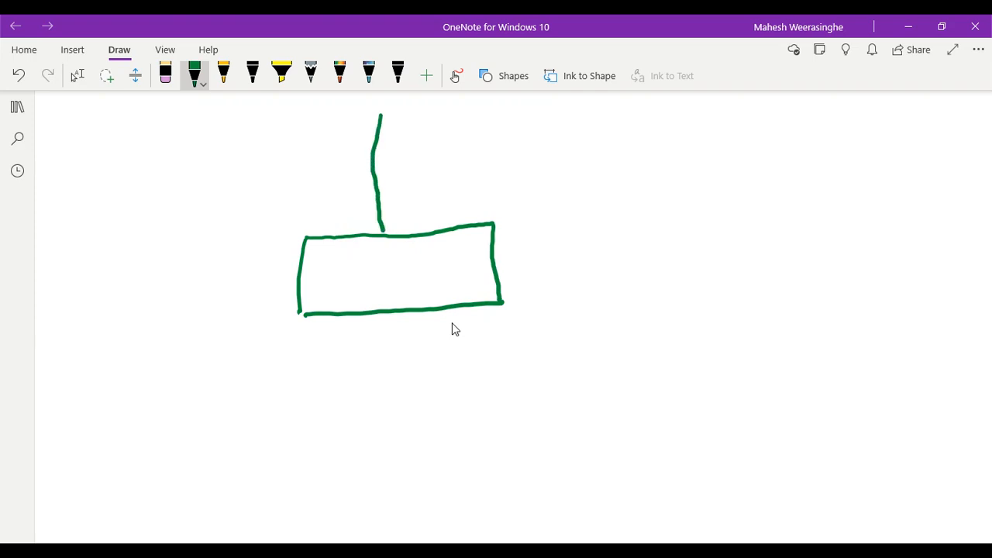
{"action": "left_click_drag", "start_coordinate": [306, 152], "coordinate": [465, 148]}
{"action": "mouse_move", "coordinate": [307, 151]}
{"action": "left_mouse_down"}
{"action": "mouse_move", "coordinate": [298, 206]}
{"action": "mouse_move", "coordinate": [464, 201]}
{"action": "left_mouse_up"}
{"action": "left_click_drag", "start_coordinate": [456, 149], "coordinate": [454, 205]}
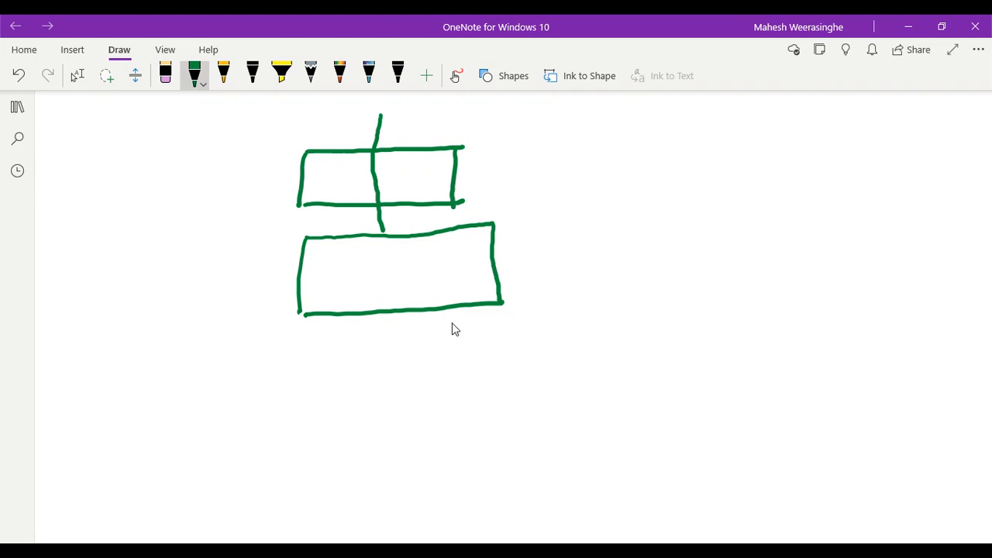
Label the upper box UNTRUST and draw an arrow up into it
{"action": "mouse_move", "coordinate": [477, 162]}
{"action": "left_mouse_down"}
{"action": "mouse_move", "coordinate": [470, 179]}
{"action": "mouse_move", "coordinate": [480, 162]}
{"action": "mouse_move", "coordinate": [498, 183]}
{"action": "mouse_move", "coordinate": [518, 180]}
{"action": "mouse_move", "coordinate": [519, 160]}
{"action": "mouse_move", "coordinate": [535, 158]}
{"action": "left_mouse_up"}
{"action": "mouse_move", "coordinate": [528, 160]}
{"action": "left_mouse_down"}
{"action": "mouse_move", "coordinate": [529, 183]}
{"action": "mouse_move", "coordinate": [555, 166]}
{"action": "left_mouse_up"}
{"action": "mouse_move", "coordinate": [555, 166]}
{"action": "left_mouse_down"}
{"action": "mouse_move", "coordinate": [560, 178]}
{"action": "mouse_move", "coordinate": [582, 155]}
{"action": "mouse_move", "coordinate": [585, 174]}
{"action": "mouse_move", "coordinate": [610, 169]}
{"action": "left_mouse_up"}
{"action": "left_click_drag", "start_coordinate": [600, 152], "coordinate": [637, 142]}
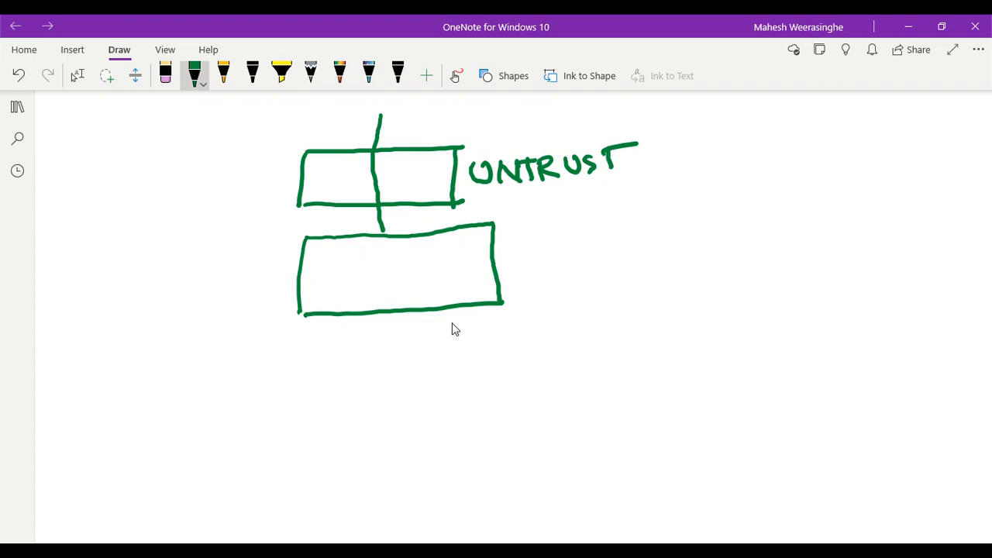
{"action": "left_click_drag", "start_coordinate": [361, 282], "coordinate": [423, 164]}
{"action": "left_click_drag", "start_coordinate": [422, 164], "coordinate": [432, 193]}
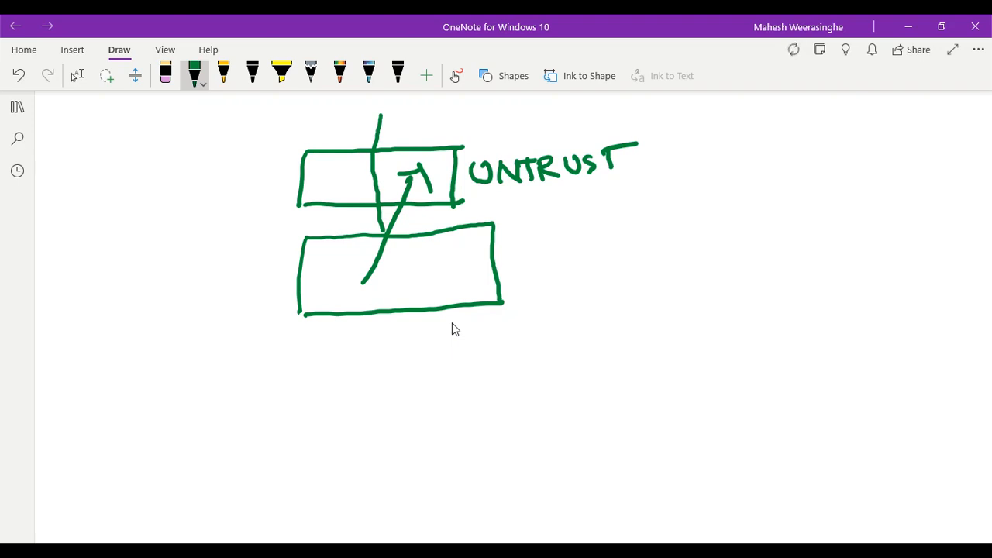
Write 'Default Route' inside the lower box
{"action": "mouse_move", "coordinate": [388, 265]}
{"action": "left_mouse_down"}
{"action": "mouse_move", "coordinate": [374, 276]}
{"action": "mouse_move", "coordinate": [407, 268]}
{"action": "mouse_move", "coordinate": [414, 278]}
{"action": "left_mouse_up"}
{"action": "mouse_move", "coordinate": [401, 255]}
{"action": "left_mouse_down"}
{"action": "mouse_move", "coordinate": [421, 251]}
{"action": "mouse_move", "coordinate": [416, 263]}
{"action": "left_mouse_up"}
{"action": "left_click_drag", "start_coordinate": [402, 271], "coordinate": [449, 268]}
{"action": "left_click_drag", "start_coordinate": [447, 239], "coordinate": [459, 264]}
{"action": "left_click_drag", "start_coordinate": [458, 230], "coordinate": [469, 263]}
{"action": "mouse_move", "coordinate": [459, 254]}
{"action": "left_mouse_down"}
{"action": "mouse_move", "coordinate": [518, 260]}
{"action": "mouse_move", "coordinate": [536, 244]}
{"action": "mouse_move", "coordinate": [541, 254]}
{"action": "left_mouse_up"}
{"action": "mouse_move", "coordinate": [533, 237]}
{"action": "left_mouse_down"}
{"action": "mouse_move", "coordinate": [548, 228]}
{"action": "mouse_move", "coordinate": [585, 242]}
{"action": "left_mouse_up"}
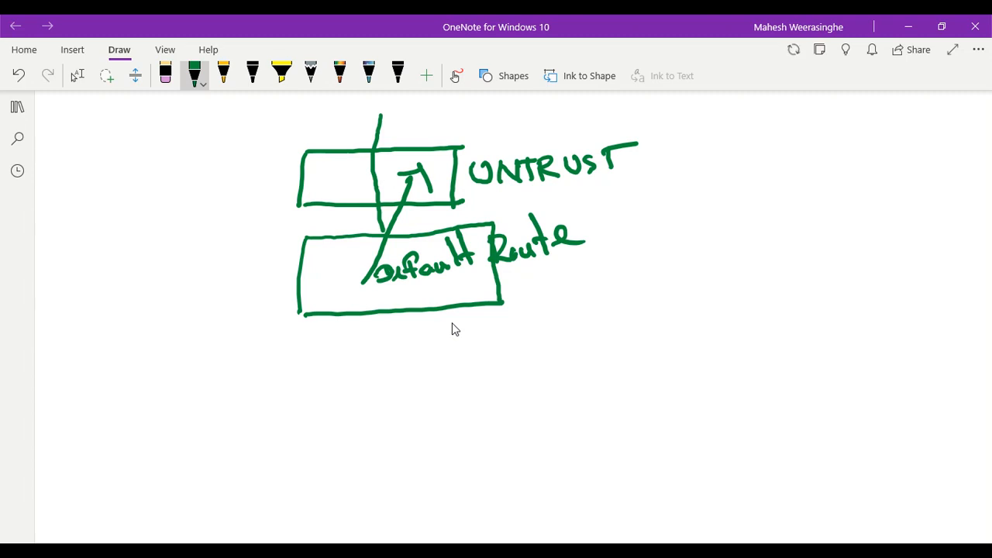
Draw a line to a right-hand box labelled MGMT and a downward arrow below the Default Route box
{"action": "left_click_drag", "start_coordinate": [498, 276], "coordinate": [673, 271]}
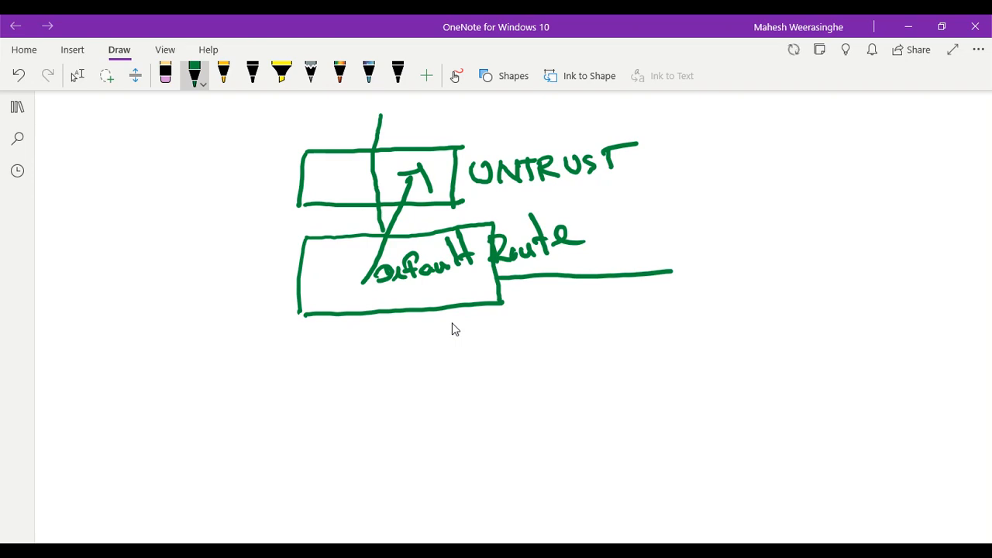
{"action": "mouse_move", "coordinate": [673, 227]}
{"action": "left_mouse_down"}
{"action": "mouse_move", "coordinate": [668, 304]}
{"action": "mouse_move", "coordinate": [809, 287]}
{"action": "mouse_move", "coordinate": [741, 222]}
{"action": "mouse_move", "coordinate": [786, 279]}
{"action": "left_mouse_up"}
{"action": "mouse_move", "coordinate": [715, 174]}
{"action": "left_mouse_down"}
{"action": "mouse_move", "coordinate": [715, 204]}
{"action": "mouse_move", "coordinate": [741, 172]}
{"action": "mouse_move", "coordinate": [740, 203]}
{"action": "left_mouse_up"}
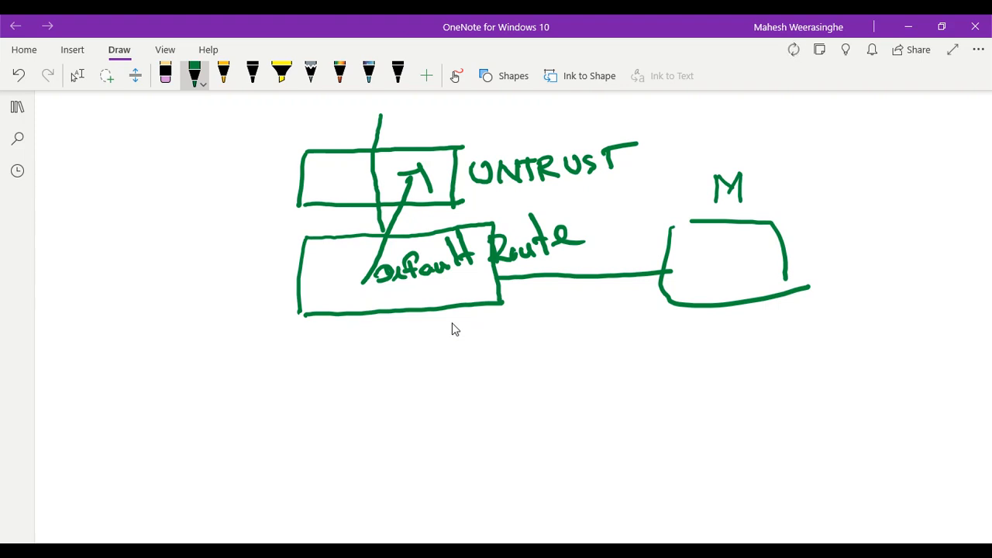
{"action": "mouse_move", "coordinate": [753, 170]}
{"action": "left_mouse_down"}
{"action": "mouse_move", "coordinate": [760, 199]}
{"action": "mouse_move", "coordinate": [769, 198]}
{"action": "mouse_move", "coordinate": [776, 169]}
{"action": "left_mouse_up"}
{"action": "mouse_move", "coordinate": [776, 169]}
{"action": "left_mouse_down"}
{"action": "mouse_move", "coordinate": [795, 194]}
{"action": "mouse_move", "coordinate": [810, 190]}
{"action": "left_mouse_up"}
{"action": "left_click_drag", "start_coordinate": [795, 167], "coordinate": [821, 163]}
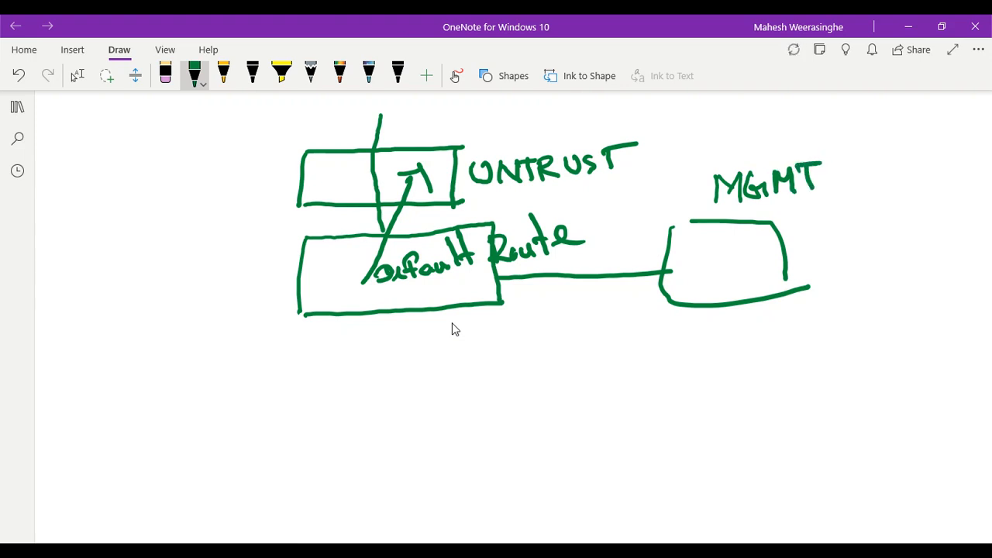
{"action": "left_click_drag", "start_coordinate": [395, 312], "coordinate": [387, 424]}
{"action": "left_click_drag", "start_coordinate": [385, 388], "coordinate": [388, 423]}
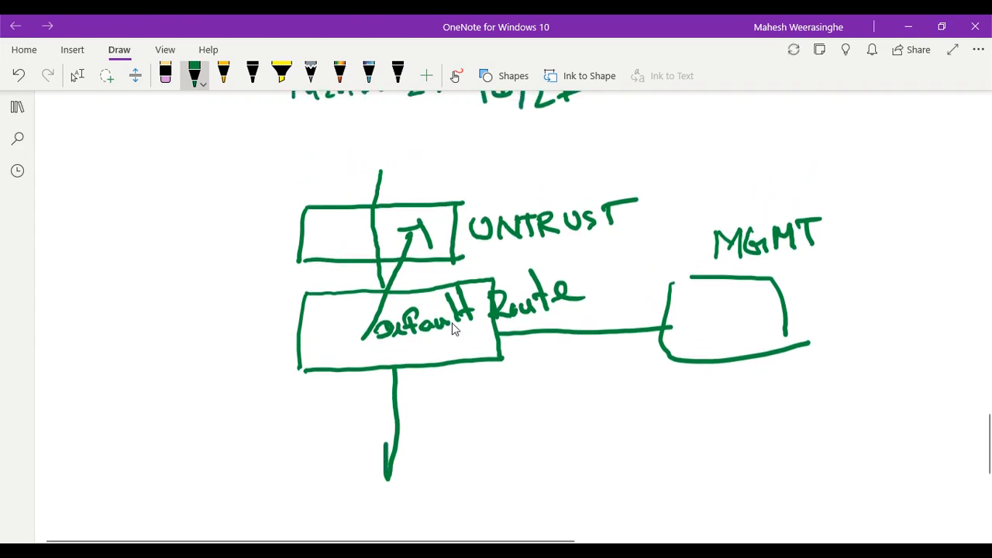
Lasso-select and delete the downward arrow under the firewall box, then redraw it
{"action": "key", "text": "Escape"}
{"action": "scroll", "coordinate": [449, 284], "scroll_direction": "down", "scroll_amount": 2}
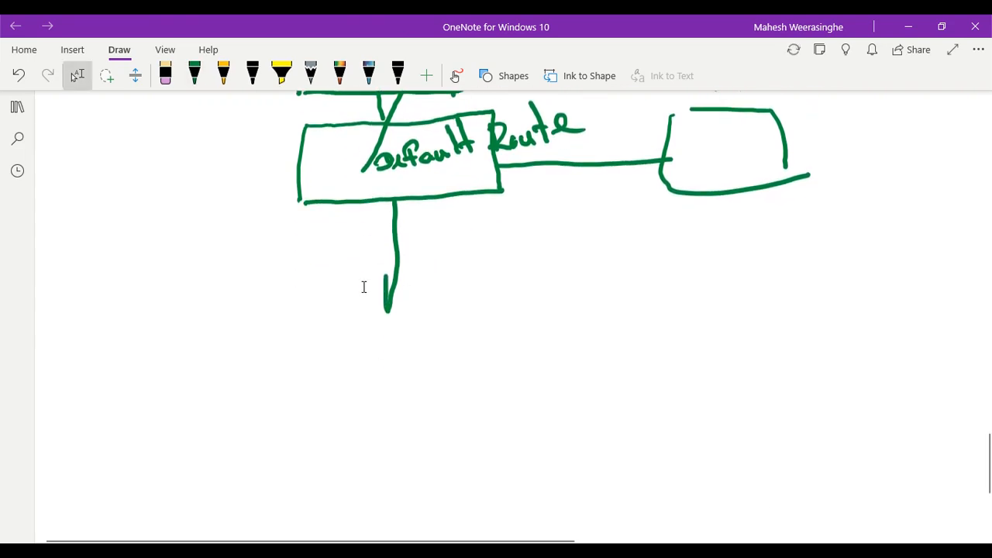
{"action": "mouse_move", "coordinate": [313, 326]}
{"action": "left_mouse_down"}
{"action": "mouse_move", "coordinate": [471, 321]}
{"action": "mouse_move", "coordinate": [480, 207]}
{"action": "left_mouse_up"}
{"action": "key", "text": "Delete"}
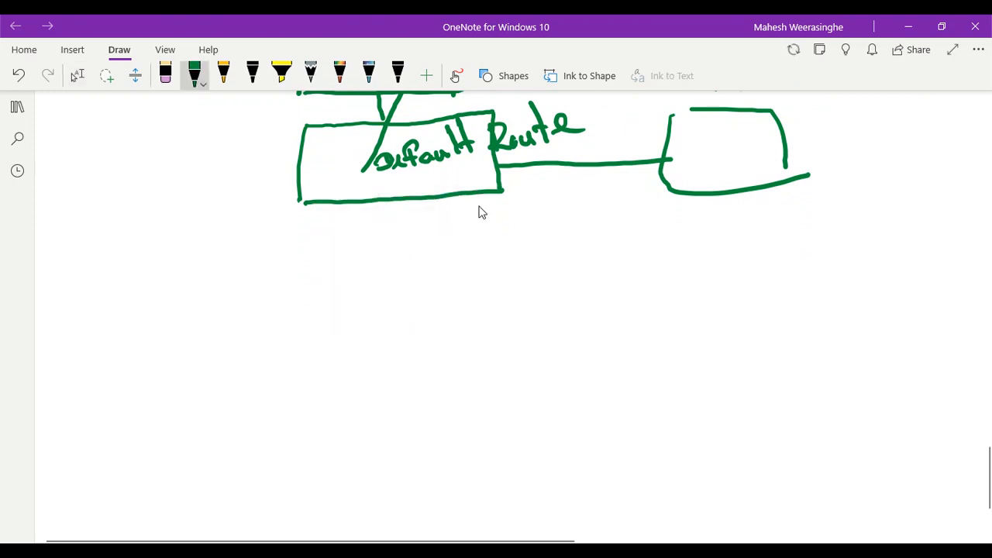
{"action": "left_click_drag", "start_coordinate": [399, 201], "coordinate": [410, 343]}
Write PA in the firewall box and sketch a subnet box beneath it
{"action": "scroll", "coordinate": [479, 206], "scroll_direction": "up", "scroll_amount": 1}
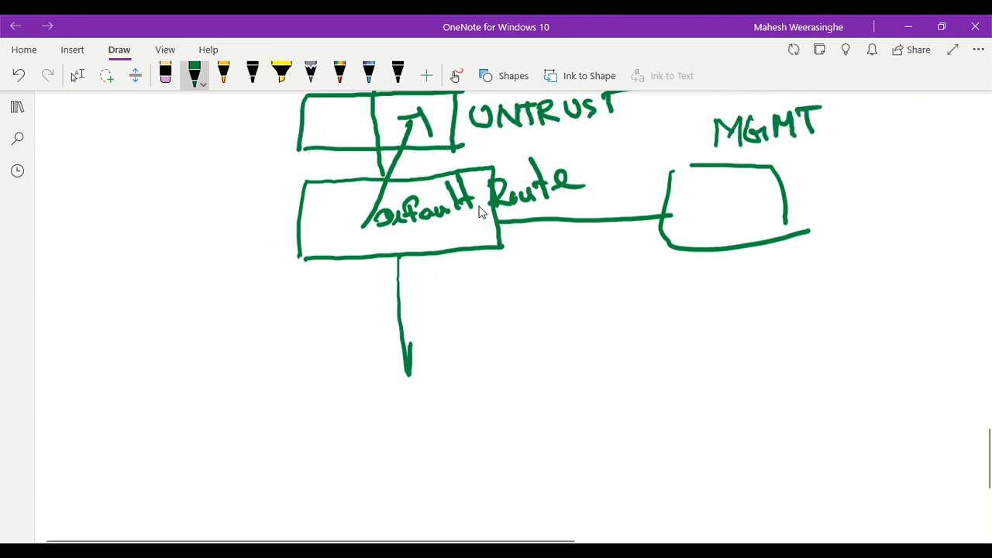
{"action": "left_click_drag", "start_coordinate": [314, 218], "coordinate": [319, 245]}
{"action": "mouse_move", "coordinate": [316, 219]}
{"action": "left_mouse_down"}
{"action": "mouse_move", "coordinate": [326, 222]}
{"action": "mouse_move", "coordinate": [319, 229]}
{"action": "left_mouse_up"}
{"action": "mouse_move", "coordinate": [332, 212]}
{"action": "left_mouse_down"}
{"action": "mouse_move", "coordinate": [329, 236]}
{"action": "mouse_move", "coordinate": [351, 224]}
{"action": "left_mouse_up"}
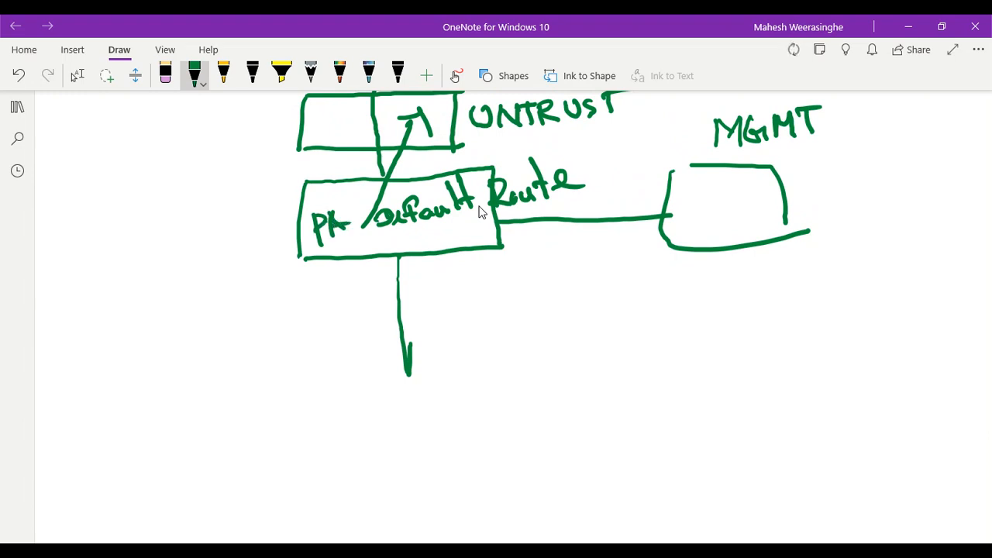
{"action": "left_click_drag", "start_coordinate": [295, 316], "coordinate": [509, 304]}
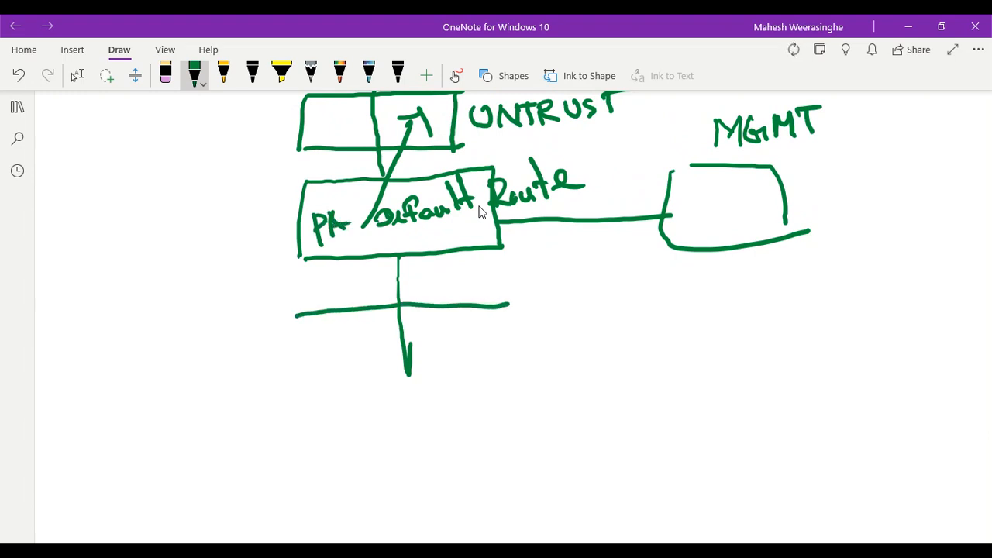
{"action": "mouse_move", "coordinate": [295, 316]}
{"action": "left_mouse_down"}
{"action": "mouse_move", "coordinate": [295, 396]}
{"action": "mouse_move", "coordinate": [527, 386]}
{"action": "left_mouse_up"}
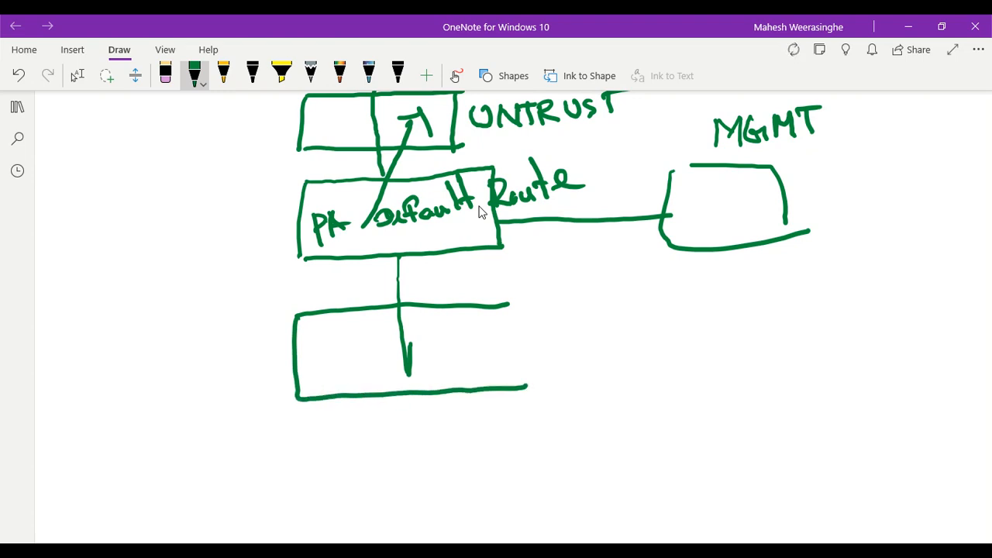
{"action": "left_click_drag", "start_coordinate": [509, 304], "coordinate": [513, 386]}
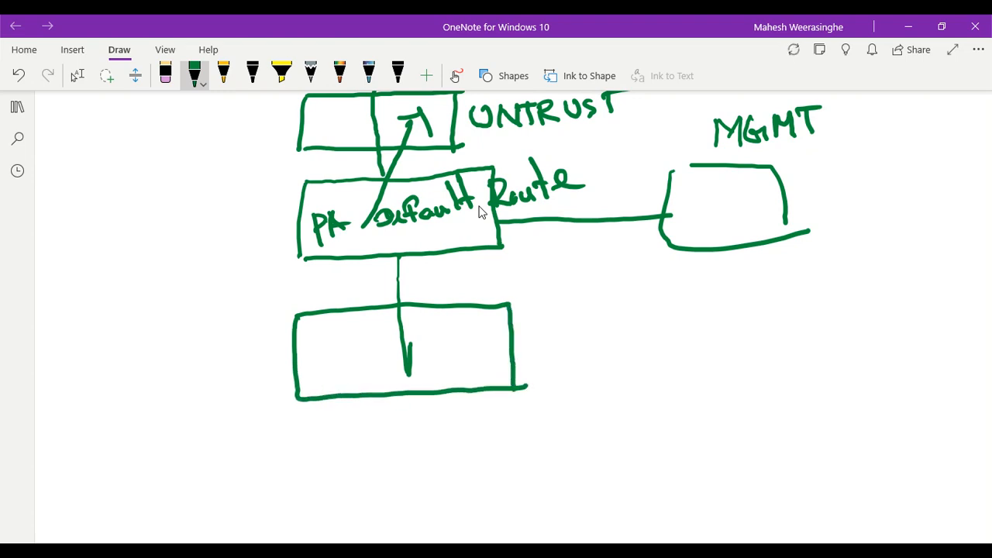
{"action": "scroll", "coordinate": [481, 212], "scroll_direction": "up", "scroll_amount": 2}
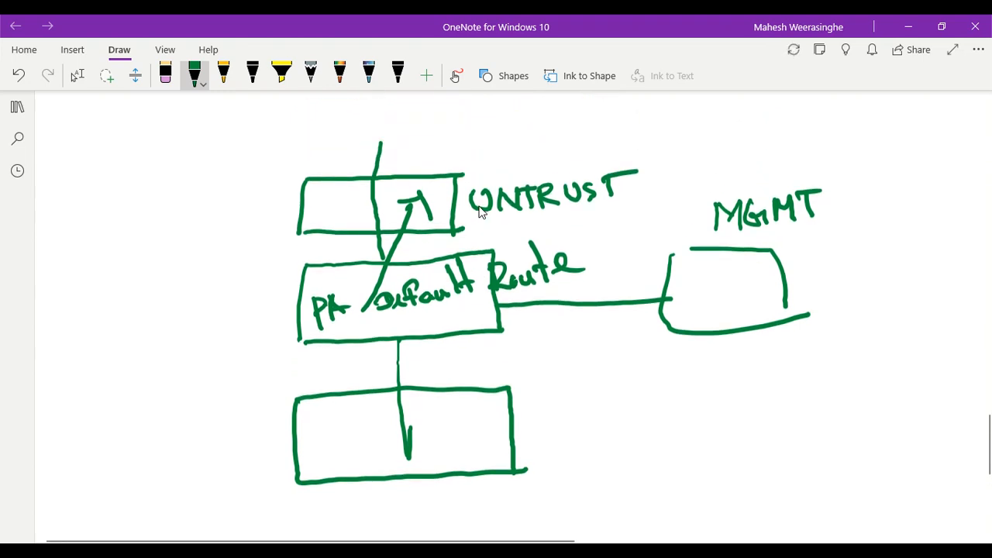
{"action": "key", "text": "Escape"}
{"action": "scroll", "coordinate": [481, 213], "scroll_direction": "down", "scroll_amount": 4}
{"action": "scroll", "coordinate": [486, 212], "scroll_direction": "down", "scroll_amount": 2}
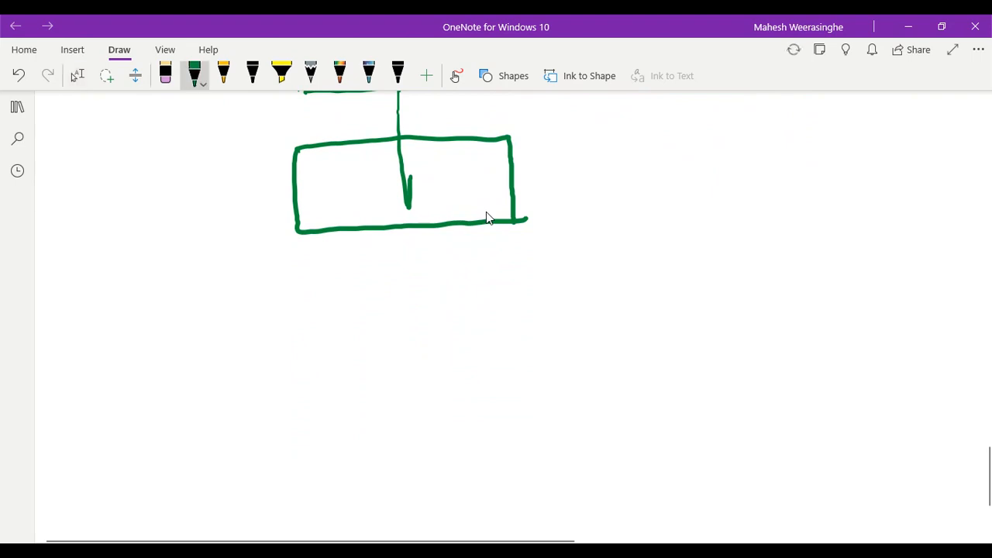
{"action": "left_click_drag", "start_coordinate": [175, 306], "coordinate": [348, 300]}
{"action": "mouse_move", "coordinate": [174, 307]}
{"action": "left_mouse_down"}
{"action": "mouse_move", "coordinate": [171, 396]}
{"action": "mouse_move", "coordinate": [377, 381]}
{"action": "left_mouse_up"}
{"action": "left_click_drag", "start_coordinate": [350, 298], "coordinate": [362, 377]}
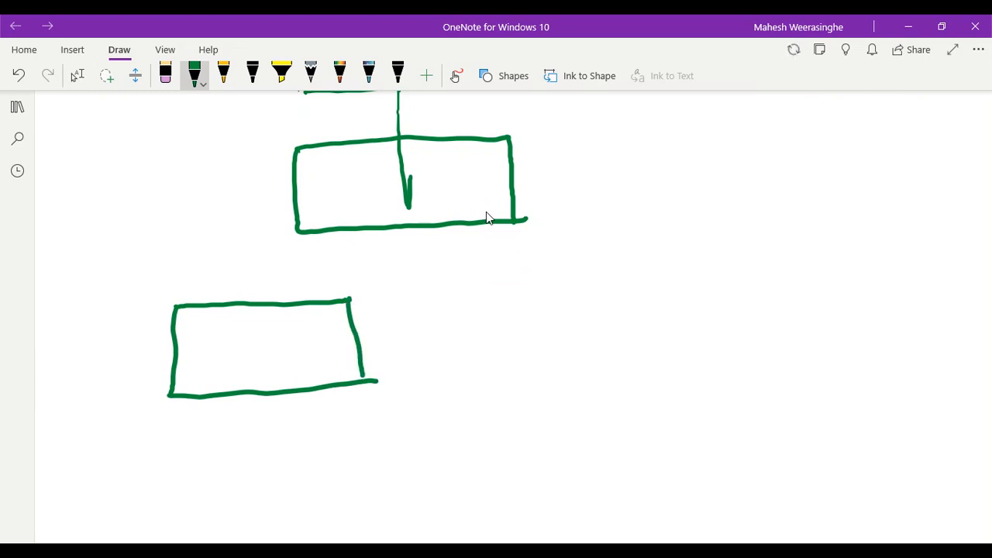
{"action": "mouse_move", "coordinate": [197, 345]}
{"action": "left_mouse_down"}
{"action": "mouse_move", "coordinate": [203, 370]}
{"action": "mouse_move", "coordinate": [232, 341]}
{"action": "mouse_move", "coordinate": [254, 370]}
{"action": "mouse_move", "coordinate": [278, 341]}
{"action": "mouse_move", "coordinate": [319, 332]}
{"action": "left_mouse_up"}
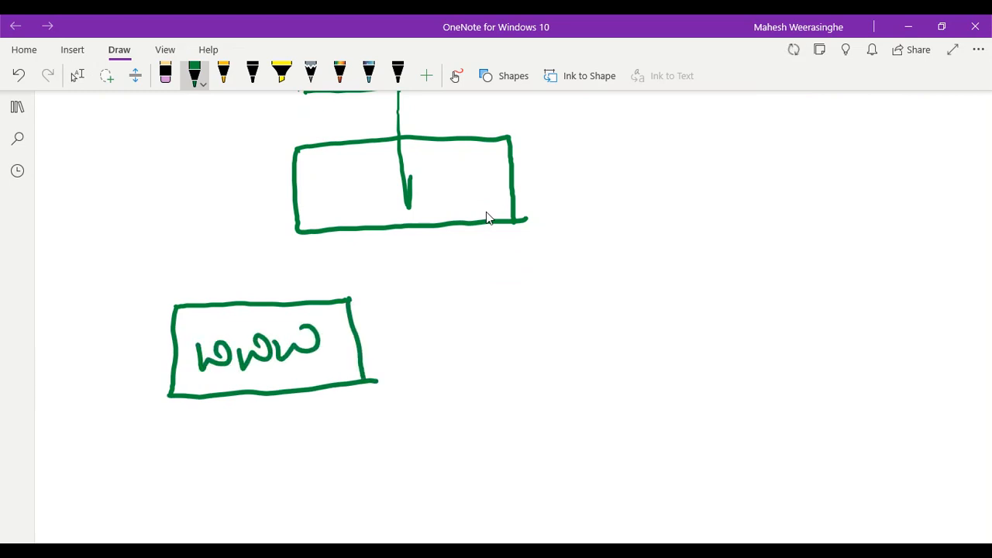
Draw a second box to the right and label it DB
{"action": "mouse_move", "coordinate": [533, 279]}
{"action": "left_mouse_down"}
{"action": "mouse_move", "coordinate": [767, 267]}
{"action": "mouse_move", "coordinate": [545, 329]}
{"action": "mouse_move", "coordinate": [573, 375]}
{"action": "mouse_move", "coordinate": [800, 355]}
{"action": "left_mouse_up"}
{"action": "left_click_drag", "start_coordinate": [767, 272], "coordinate": [772, 357]}
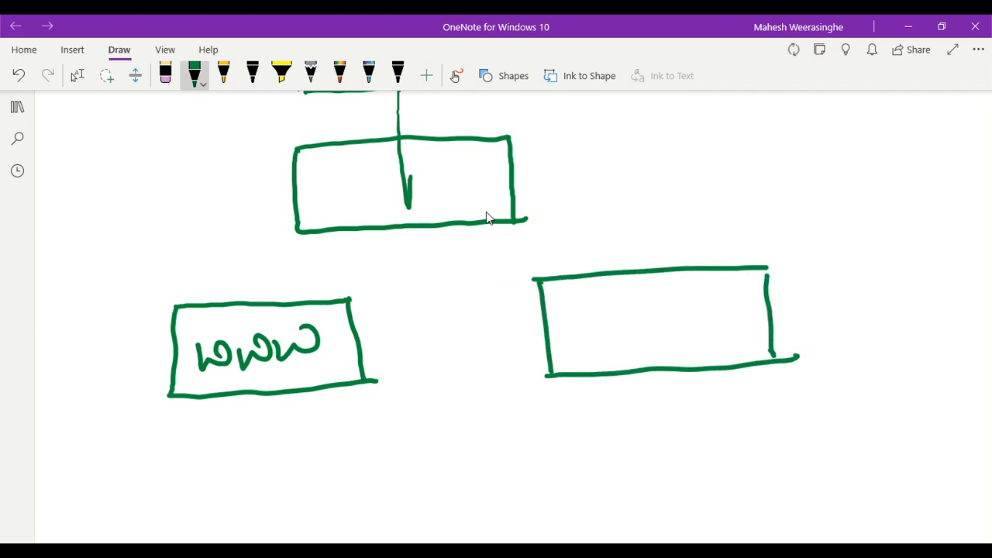
{"action": "left_click_drag", "start_coordinate": [630, 302], "coordinate": [631, 329]}
{"action": "mouse_move", "coordinate": [607, 321]}
{"action": "left_mouse_down"}
{"action": "mouse_move", "coordinate": [650, 318]}
{"action": "mouse_move", "coordinate": [620, 341]}
{"action": "left_mouse_up"}
{"action": "left_click_drag", "start_coordinate": [668, 304], "coordinate": [672, 341]}
{"action": "left_click_drag", "start_coordinate": [664, 311], "coordinate": [652, 348]}
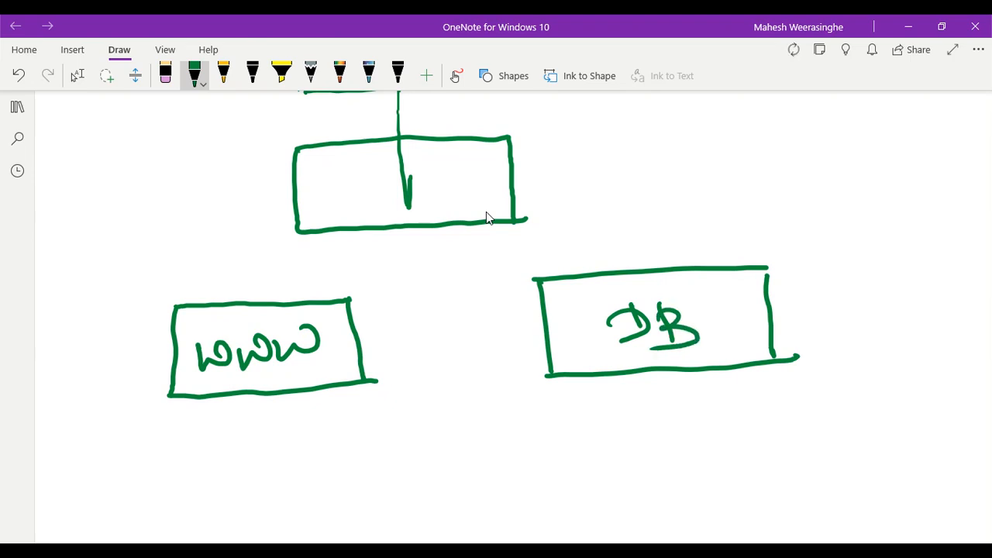
Link WWW and DB with arrows both ways, cross them out with an X, and start a line from WWW toward PA
{"action": "scroll", "coordinate": [486, 212], "scroll_direction": "up", "scroll_amount": 2}
{"action": "scroll", "coordinate": [486, 211], "scroll_direction": "down", "scroll_amount": 2}
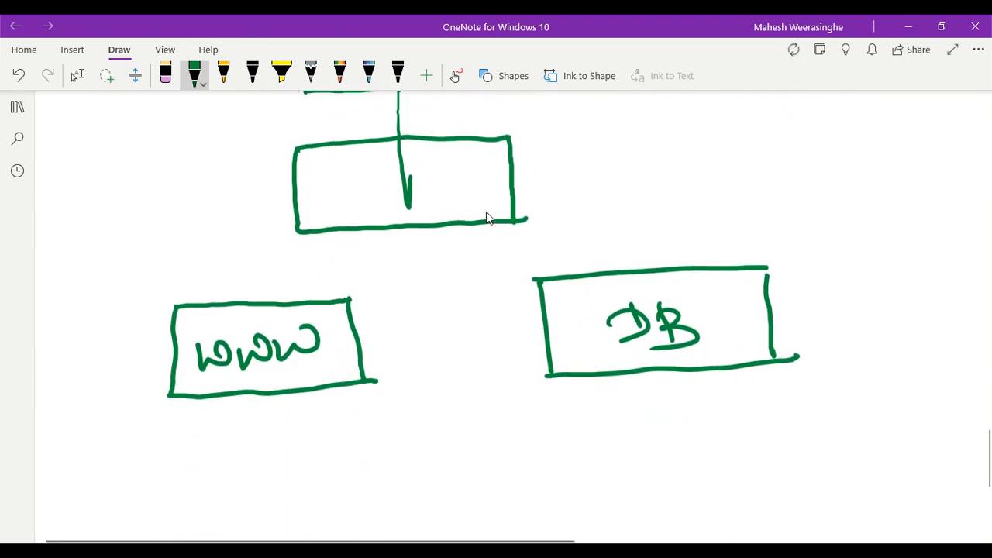
{"action": "scroll", "coordinate": [486, 212], "scroll_direction": "up", "scroll_amount": 2}
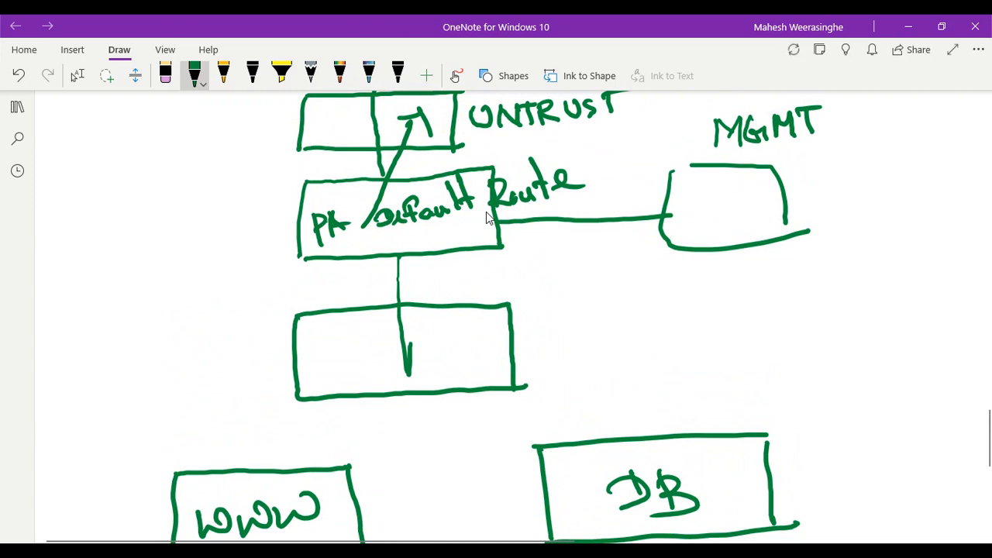
{"action": "scroll", "coordinate": [486, 217], "scroll_direction": "down", "scroll_amount": 1}
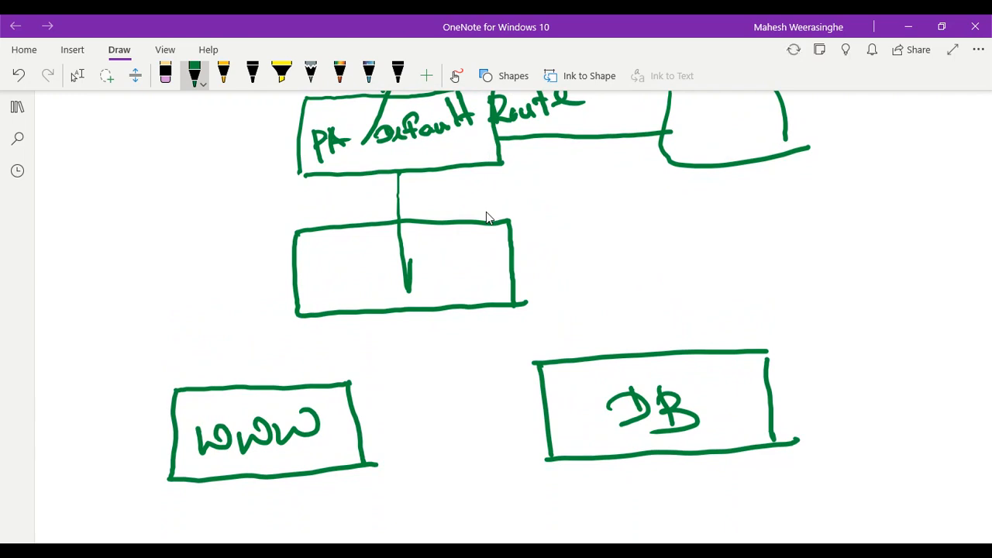
{"action": "scroll", "coordinate": [485, 217], "scroll_direction": "up", "scroll_amount": 1}
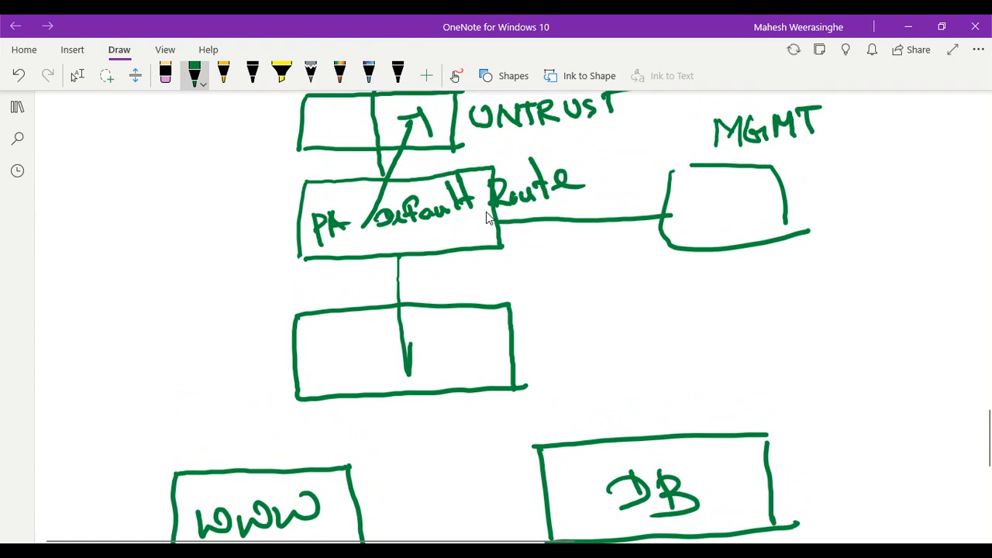
{"action": "scroll", "coordinate": [486, 217], "scroll_direction": "down", "scroll_amount": 1}
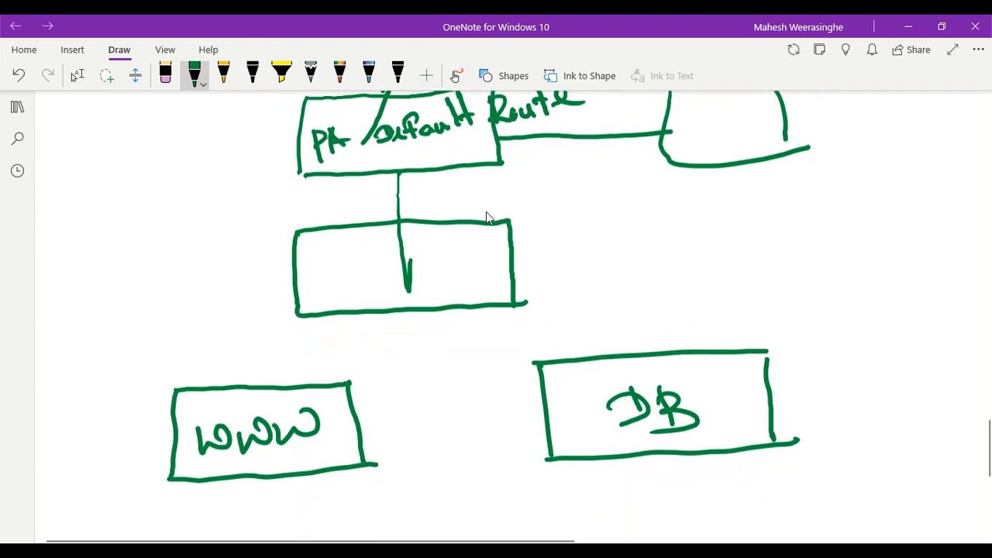
{"action": "mouse_move", "coordinate": [367, 413]}
{"action": "left_mouse_down"}
{"action": "mouse_move", "coordinate": [410, 376]}
{"action": "mouse_move", "coordinate": [521, 366]}
{"action": "mouse_move", "coordinate": [524, 378]}
{"action": "mouse_move", "coordinate": [507, 393]}
{"action": "left_mouse_up"}
{"action": "left_click", "coordinate": [514, 357]}
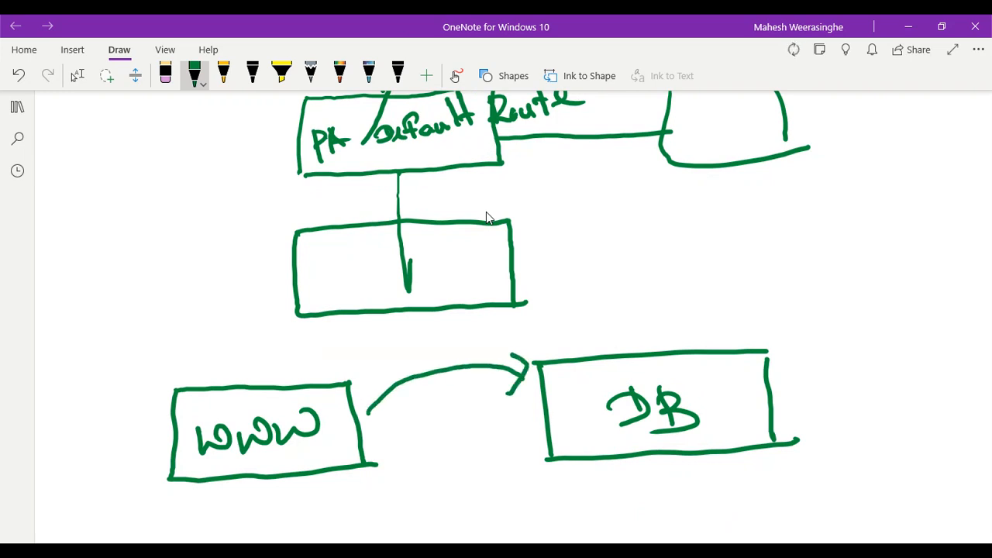
{"action": "mouse_move", "coordinate": [537, 418]}
{"action": "left_mouse_down"}
{"action": "mouse_move", "coordinate": [477, 451]}
{"action": "mouse_move", "coordinate": [377, 457]}
{"action": "mouse_move", "coordinate": [409, 465]}
{"action": "left_mouse_up"}
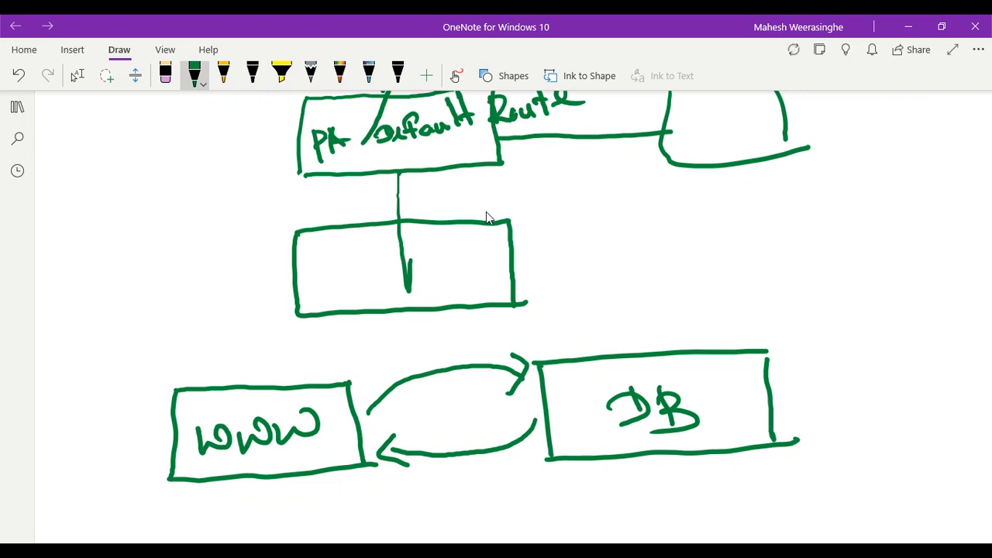
{"action": "left_click_drag", "start_coordinate": [468, 380], "coordinate": [445, 438]}
{"action": "left_click_drag", "start_coordinate": [425, 393], "coordinate": [503, 418]}
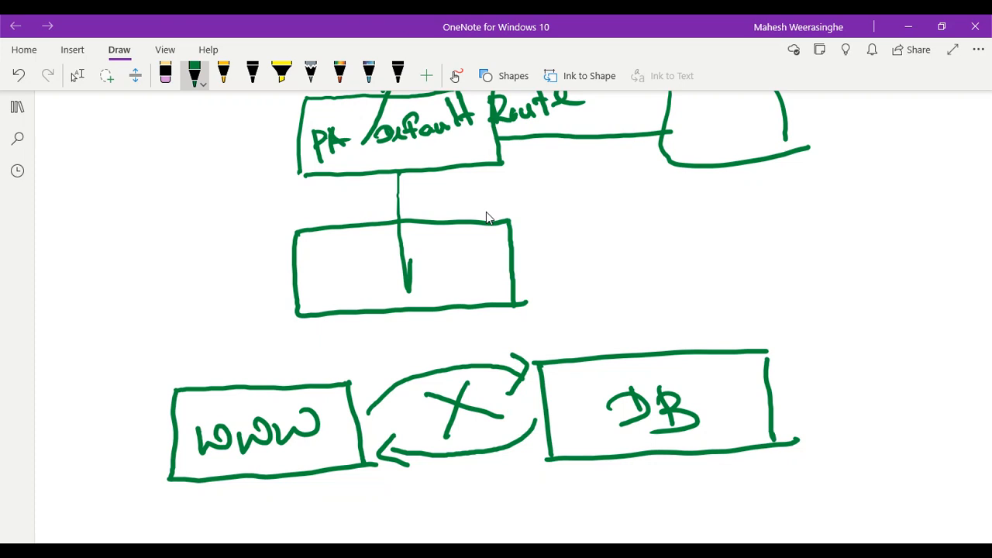
{"action": "mouse_move", "coordinate": [198, 364]}
{"action": "left_mouse_down"}
{"action": "mouse_move", "coordinate": [256, 275]}
{"action": "mouse_move", "coordinate": [306, 226]}
{"action": "mouse_move", "coordinate": [377, 205]}
{"action": "left_mouse_up"}
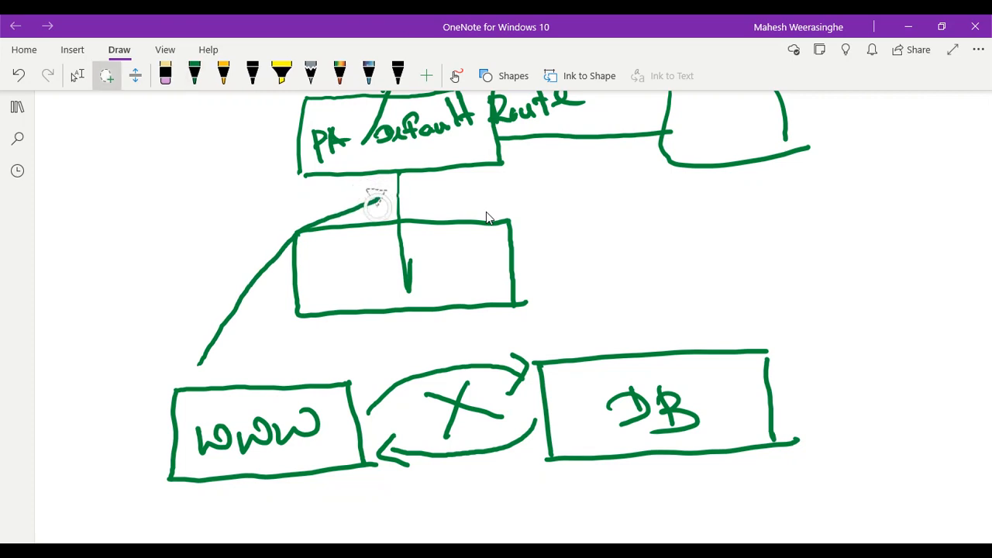
In green ink, draw arrows from WWW and DB to PA, an incoming arrow from the left, and X marks by WWW and DB
{"action": "left_click", "coordinate": [194, 74]}
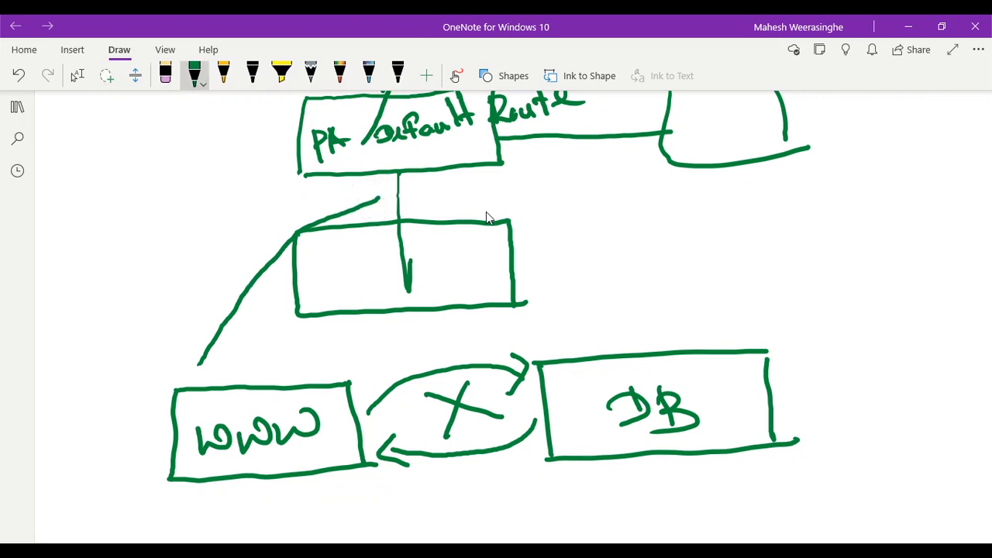
{"action": "left_click_drag", "start_coordinate": [378, 190], "coordinate": [377, 210]}
{"action": "mouse_move", "coordinate": [644, 330]}
{"action": "left_mouse_down"}
{"action": "mouse_move", "coordinate": [647, 314]}
{"action": "mouse_move", "coordinate": [575, 219]}
{"action": "mouse_move", "coordinate": [428, 186]}
{"action": "mouse_move", "coordinate": [454, 207]}
{"action": "left_mouse_up"}
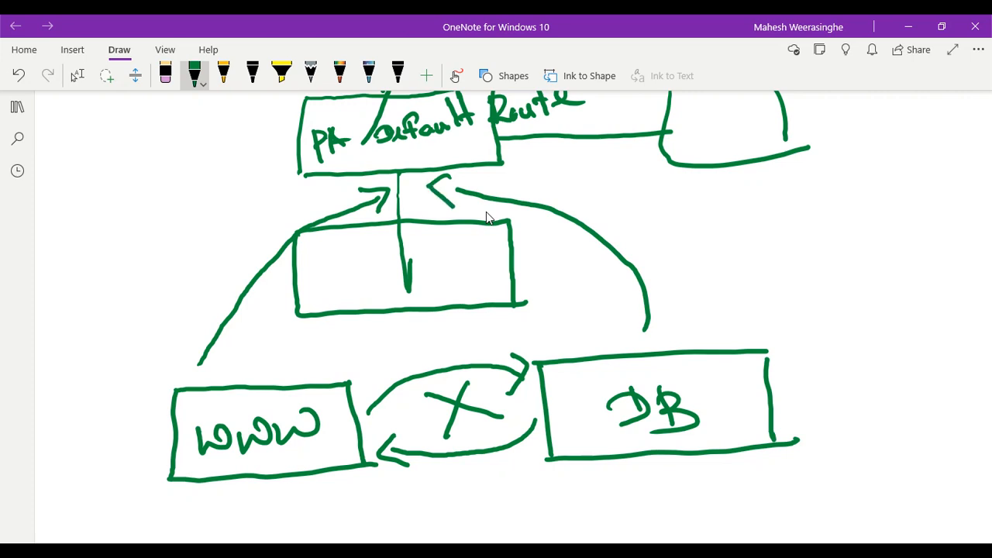
{"action": "scroll", "coordinate": [487, 218], "scroll_direction": "up", "scroll_amount": 2}
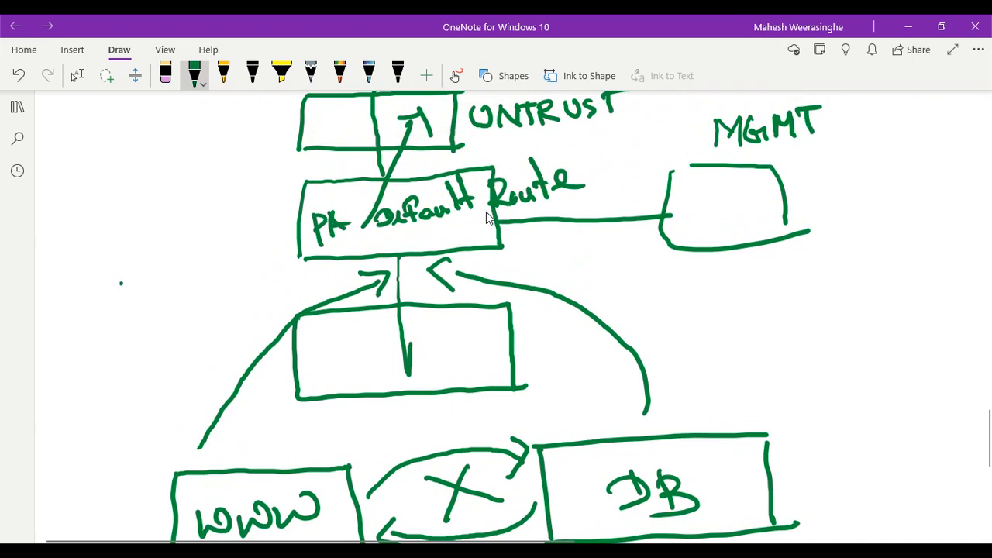
{"action": "mouse_move", "coordinate": [121, 283]}
{"action": "left_mouse_down"}
{"action": "mouse_move", "coordinate": [209, 226]}
{"action": "mouse_move", "coordinate": [252, 224]}
{"action": "mouse_move", "coordinate": [260, 208]}
{"action": "mouse_move", "coordinate": [264, 241]}
{"action": "left_mouse_up"}
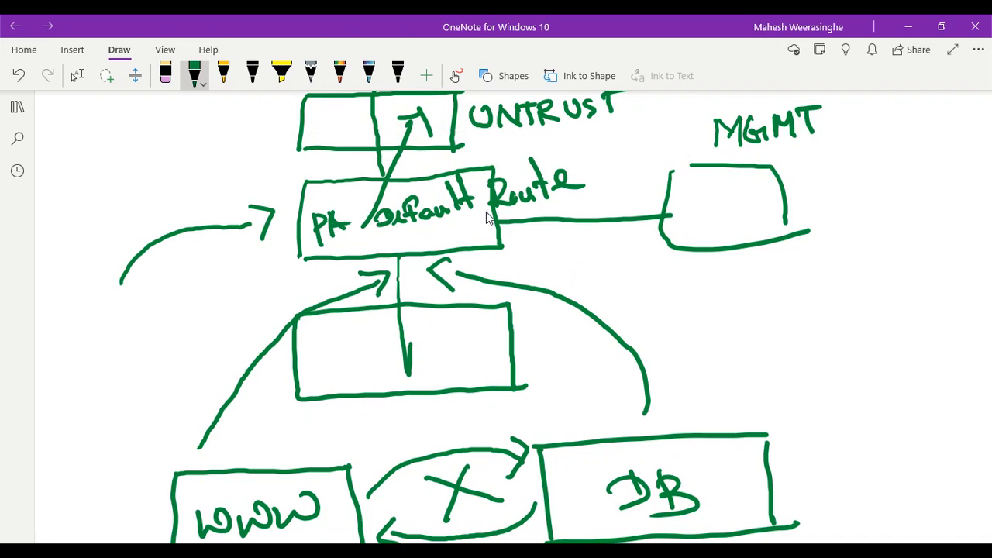
{"action": "scroll", "coordinate": [486, 218], "scroll_direction": "down", "scroll_amount": 2}
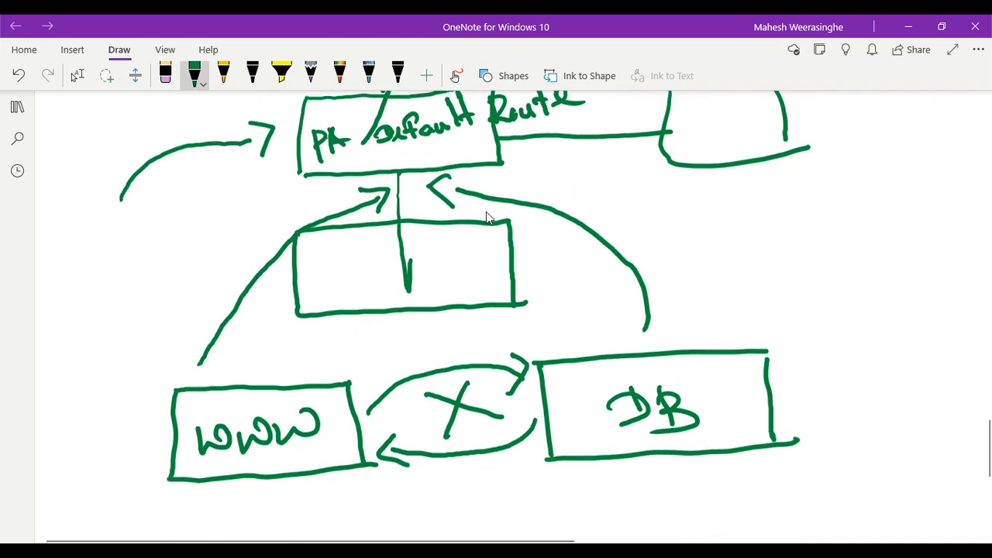
{"action": "mouse_move", "coordinate": [163, 410]}
{"action": "left_mouse_down"}
{"action": "mouse_move", "coordinate": [142, 435]}
{"action": "mouse_move", "coordinate": [159, 421]}
{"action": "mouse_move", "coordinate": [172, 434]}
{"action": "left_mouse_up"}
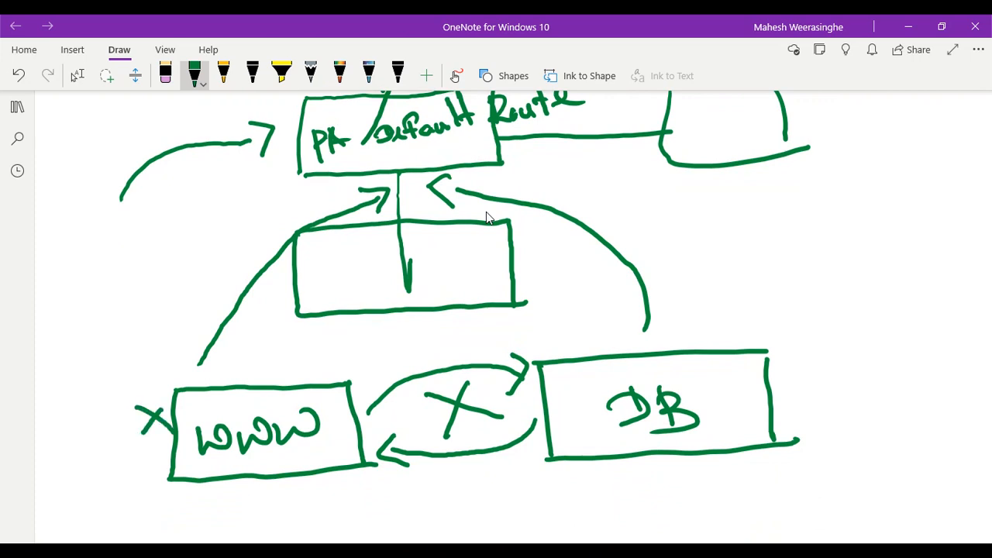
{"action": "mouse_move", "coordinate": [743, 312]}
{"action": "left_mouse_down"}
{"action": "mouse_move", "coordinate": [717, 337]}
{"action": "mouse_move", "coordinate": [748, 339]}
{"action": "left_mouse_up"}
Draw a small box below WWW and a curved path from WWW up to the firewall
{"action": "scroll", "coordinate": [486, 217], "scroll_direction": "down", "scroll_amount": 3}
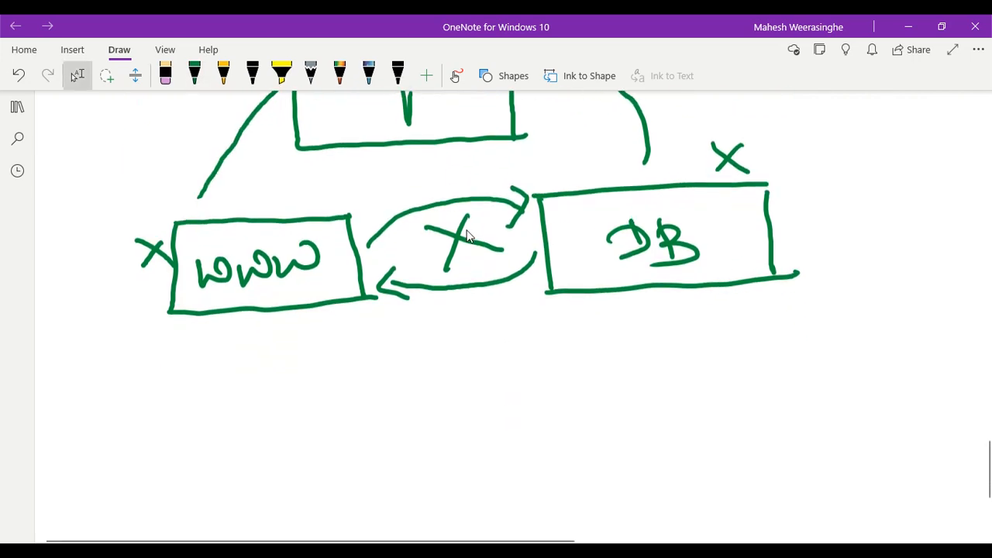
{"action": "mouse_move", "coordinate": [181, 328]}
{"action": "left_mouse_down"}
{"action": "mouse_move", "coordinate": [198, 430]}
{"action": "mouse_move", "coordinate": [191, 328]}
{"action": "mouse_move", "coordinate": [260, 318]}
{"action": "mouse_move", "coordinate": [277, 435]}
{"action": "left_mouse_up"}
{"action": "left_click_drag", "start_coordinate": [200, 431], "coordinate": [279, 416]}
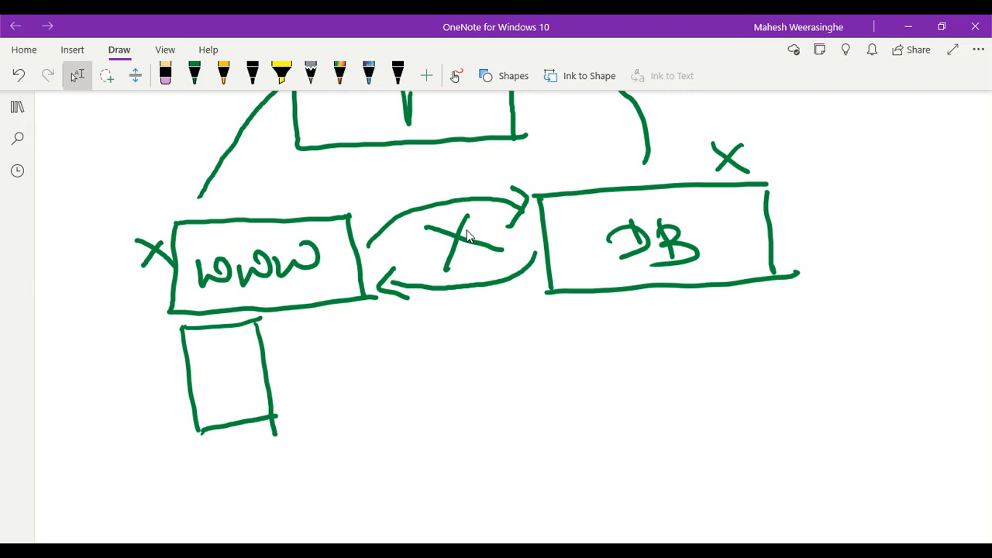
{"action": "scroll", "coordinate": [467, 236], "scroll_direction": "up", "scroll_amount": 5}
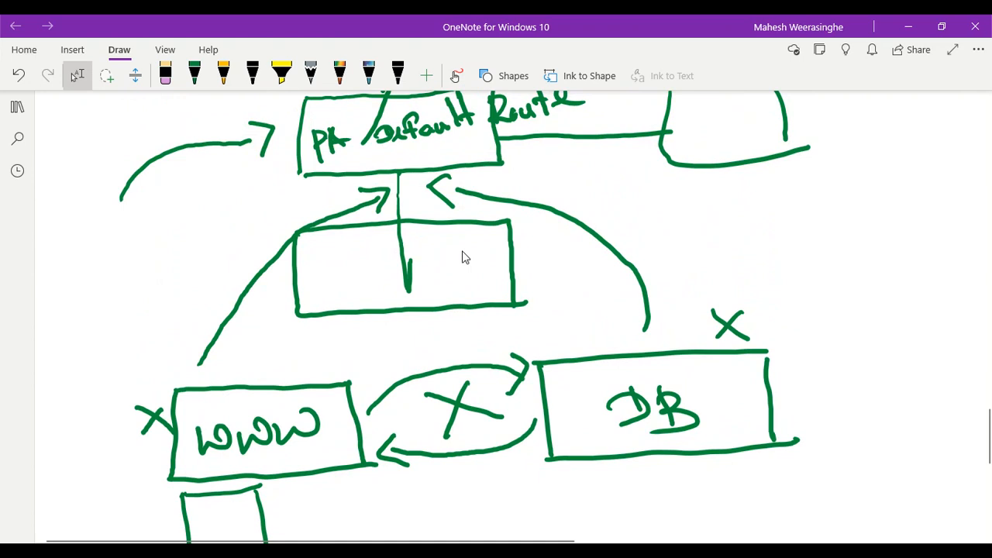
{"action": "mouse_move", "coordinate": [180, 493]}
{"action": "left_mouse_down"}
{"action": "mouse_move", "coordinate": [140, 497]}
{"action": "mouse_move", "coordinate": [117, 488]}
{"action": "mouse_move", "coordinate": [104, 463]}
{"action": "mouse_move", "coordinate": [136, 344]}
{"action": "mouse_move", "coordinate": [171, 298]}
{"action": "mouse_move", "coordinate": [270, 217]}
{"action": "mouse_move", "coordinate": [333, 197]}
{"action": "mouse_move", "coordinate": [332, 207]}
{"action": "left_mouse_up"}
Label the curved path PING and cross it out with an X
{"action": "mouse_move", "coordinate": [98, 291]}
{"action": "left_mouse_down"}
{"action": "mouse_move", "coordinate": [114, 321]}
{"action": "mouse_move", "coordinate": [105, 307]}
{"action": "mouse_move", "coordinate": [140, 305]}
{"action": "left_mouse_up"}
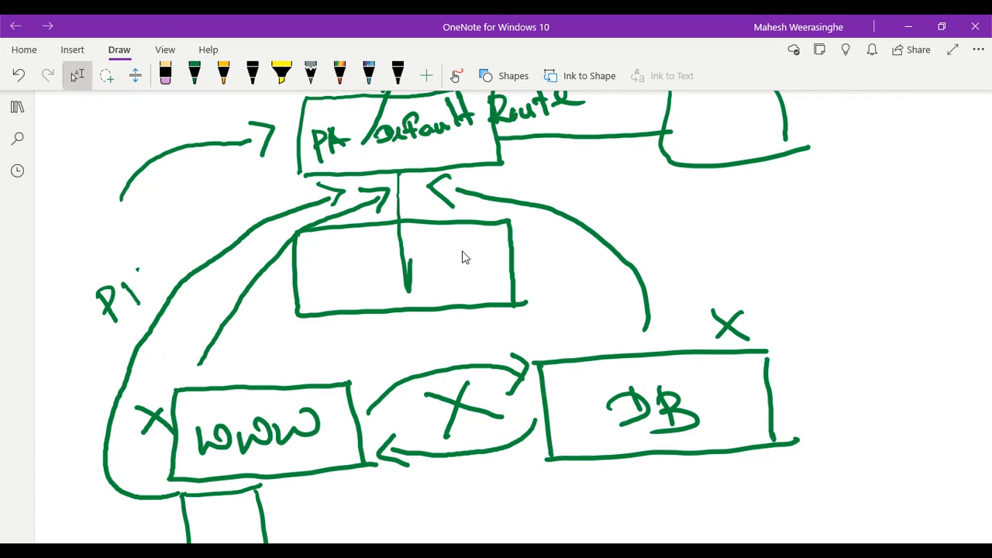
{"action": "left_click", "coordinate": [195, 76]}
{"action": "left_click_drag", "start_coordinate": [136, 270], "coordinate": [163, 295]}
{"action": "left_click_drag", "start_coordinate": [174, 273], "coordinate": [143, 282]}
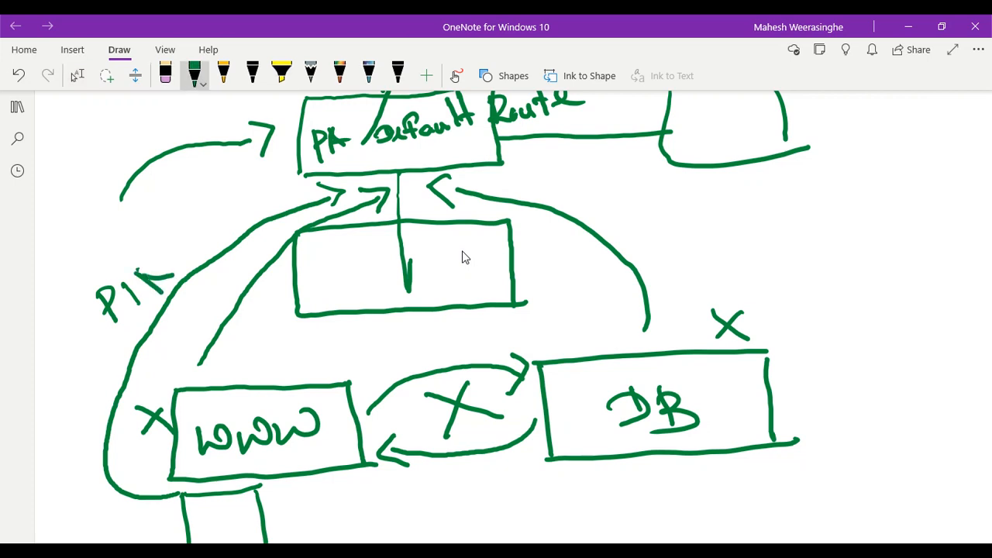
{"action": "left_click_drag", "start_coordinate": [173, 245], "coordinate": [178, 273]}
{"action": "mouse_move", "coordinate": [175, 224]}
{"action": "left_mouse_down"}
{"action": "mouse_move", "coordinate": [203, 253]}
{"action": "mouse_move", "coordinate": [219, 246]}
{"action": "left_mouse_up"}
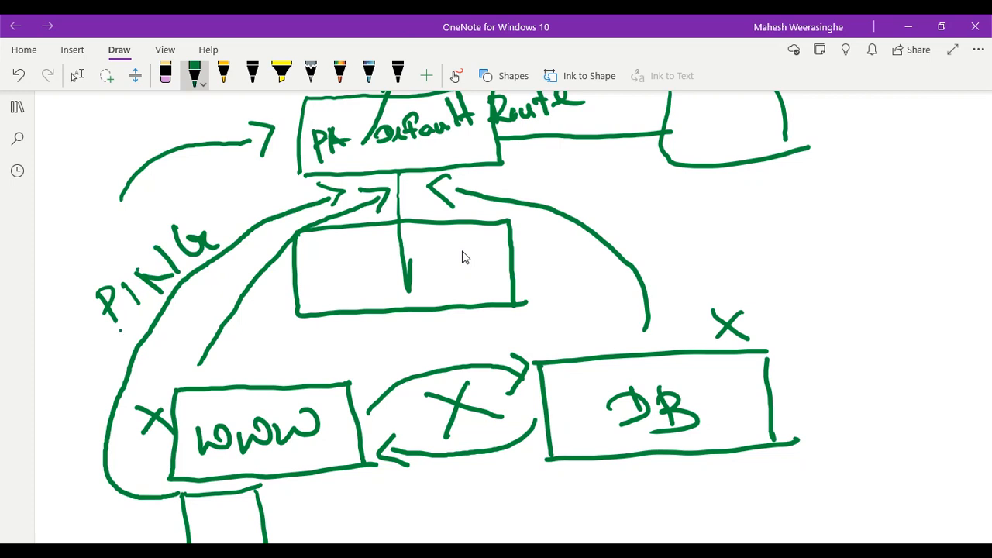
{"action": "mouse_move", "coordinate": [117, 326]}
{"action": "left_mouse_down"}
{"action": "mouse_move", "coordinate": [141, 367]}
{"action": "mouse_move", "coordinate": [162, 344]}
{"action": "left_mouse_up"}
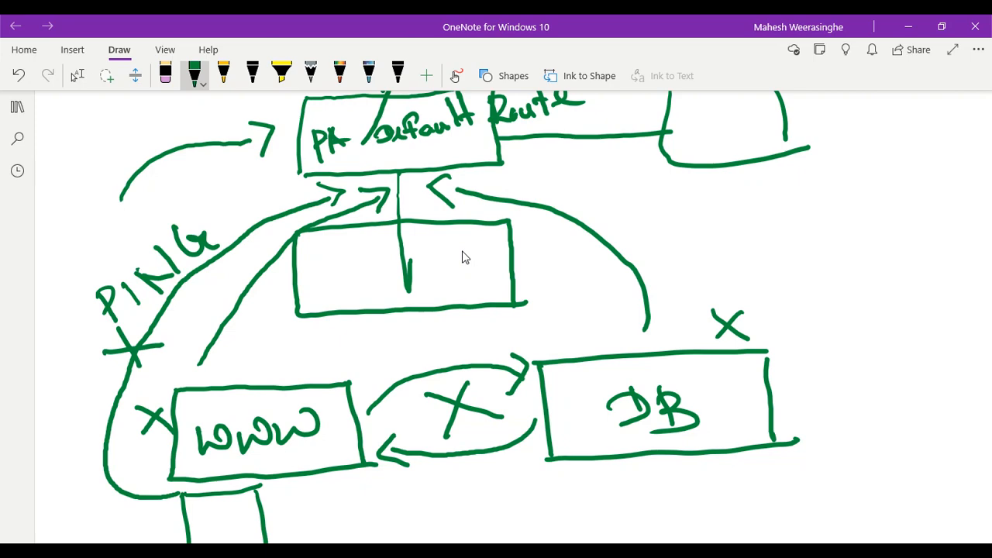
{"action": "scroll", "coordinate": [456, 279], "scroll_direction": "down", "scroll_amount": 1}
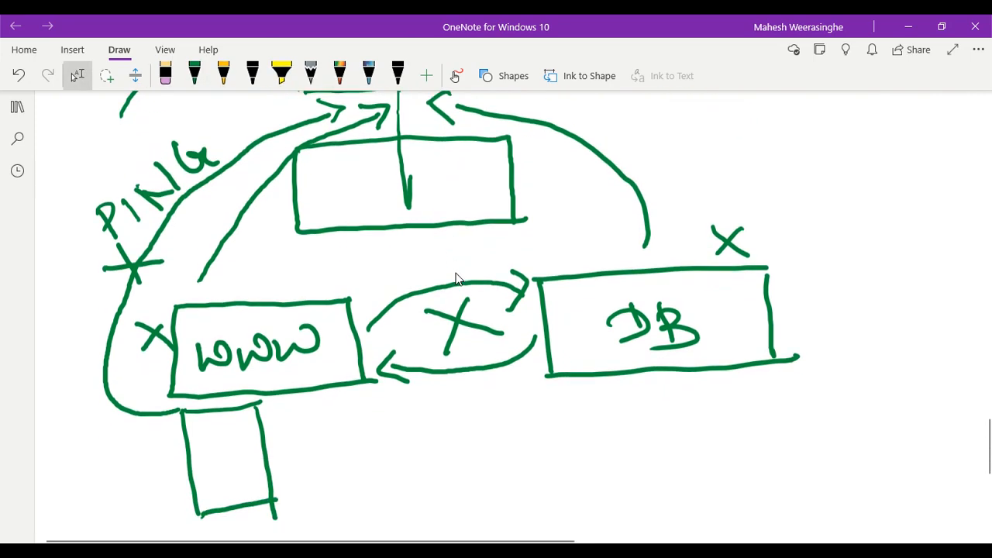
{"action": "scroll", "coordinate": [456, 279], "scroll_direction": "up", "scroll_amount": 1}
{"action": "scroll", "coordinate": [457, 279], "scroll_direction": "down", "scroll_amount": 1}
{"action": "scroll", "coordinate": [456, 279], "scroll_direction": "up", "scroll_amount": 1}
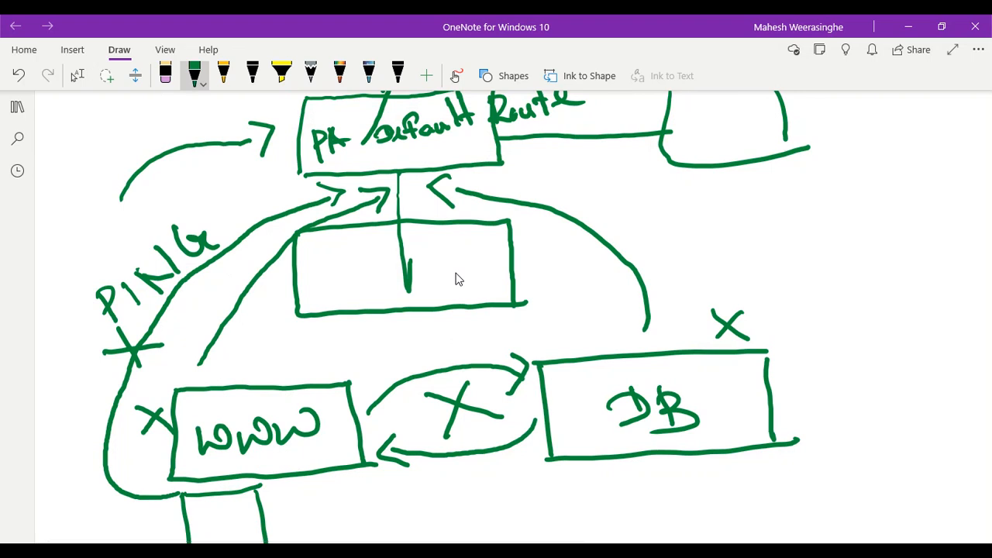
Handwrite TRUST in the middle box under PA Default Route
{"action": "mouse_move", "coordinate": [457, 268]}
{"action": "left_mouse_down"}
{"action": "mouse_move", "coordinate": [468, 299]}
{"action": "mouse_move", "coordinate": [484, 262]}
{"action": "left_mouse_up"}
{"action": "mouse_move", "coordinate": [495, 262]}
{"action": "left_mouse_down"}
{"action": "mouse_move", "coordinate": [500, 301]}
{"action": "mouse_move", "coordinate": [524, 260]}
{"action": "mouse_move", "coordinate": [530, 284]}
{"action": "left_mouse_up"}
{"action": "left_click_drag", "start_coordinate": [559, 248], "coordinate": [566, 279]}
{"action": "left_click_drag", "start_coordinate": [539, 254], "coordinate": [579, 242]}
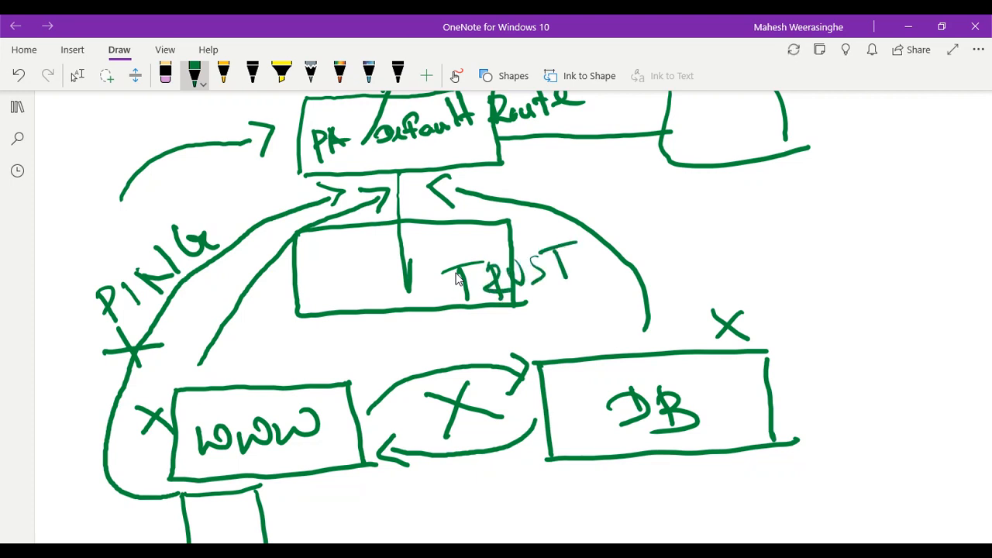
{"action": "scroll", "coordinate": [458, 279], "scroll_direction": "down", "scroll_amount": 2}
{"action": "key", "text": "Escape"}
{"action": "scroll", "coordinate": [458, 279], "scroll_direction": "up", "scroll_amount": 2}
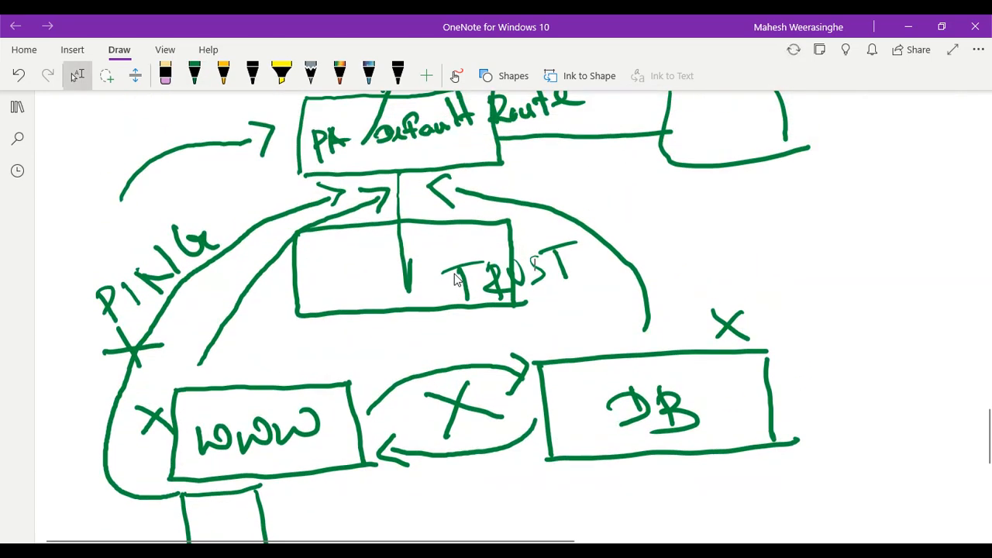
{"action": "scroll", "coordinate": [456, 280], "scroll_direction": "down", "scroll_amount": 3}
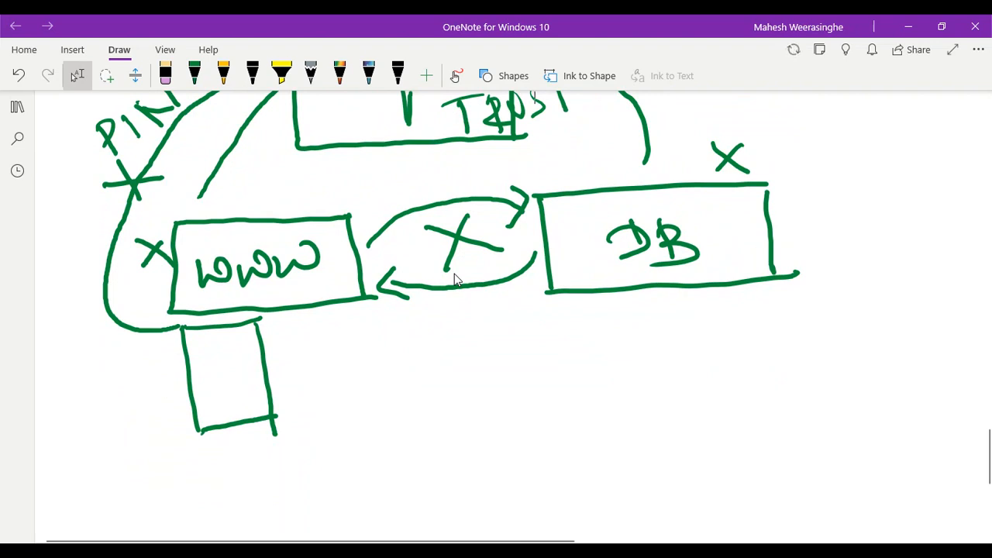
{"action": "scroll", "coordinate": [454, 273], "scroll_direction": "up", "scroll_amount": 2}
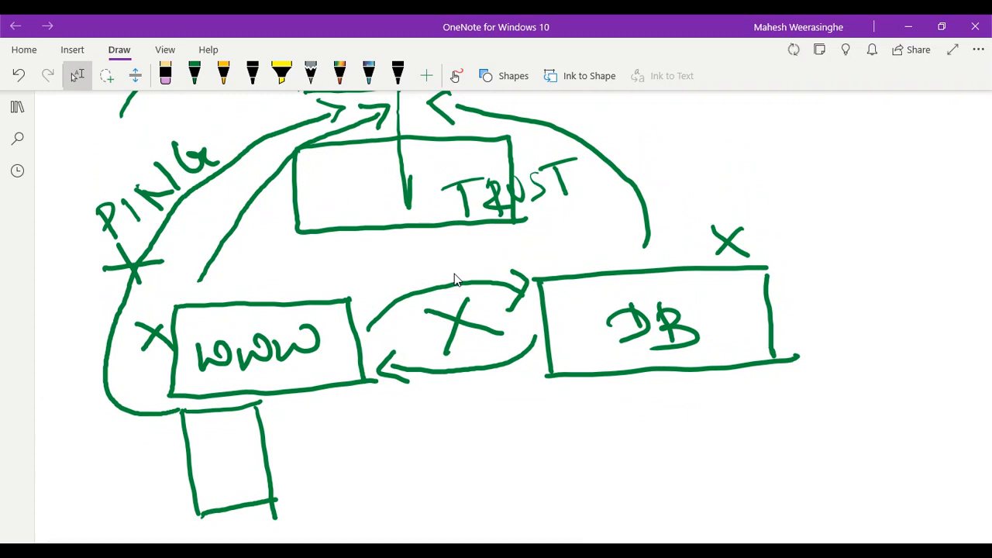
{"action": "left_click_drag", "start_coordinate": [213, 460], "coordinate": [227, 479]}
{"action": "mouse_move", "coordinate": [208, 465]}
{"action": "left_mouse_down"}
{"action": "mouse_move", "coordinate": [237, 469]}
{"action": "mouse_move", "coordinate": [221, 483]}
{"action": "left_mouse_up"}
{"action": "left_click_drag", "start_coordinate": [242, 449], "coordinate": [243, 474]}
{"action": "mouse_move", "coordinate": [258, 439]}
{"action": "left_mouse_down"}
{"action": "mouse_move", "coordinate": [264, 468]}
{"action": "mouse_move", "coordinate": [275, 453]}
{"action": "left_mouse_up"}
{"action": "mouse_move", "coordinate": [284, 431]}
{"action": "left_mouse_down"}
{"action": "mouse_move", "coordinate": [274, 439]}
{"action": "mouse_move", "coordinate": [289, 452]}
{"action": "left_mouse_up"}
{"action": "mouse_move", "coordinate": [295, 448]}
{"action": "left_mouse_down"}
{"action": "mouse_move", "coordinate": [295, 419]}
{"action": "mouse_move", "coordinate": [300, 439]}
{"action": "left_mouse_up"}
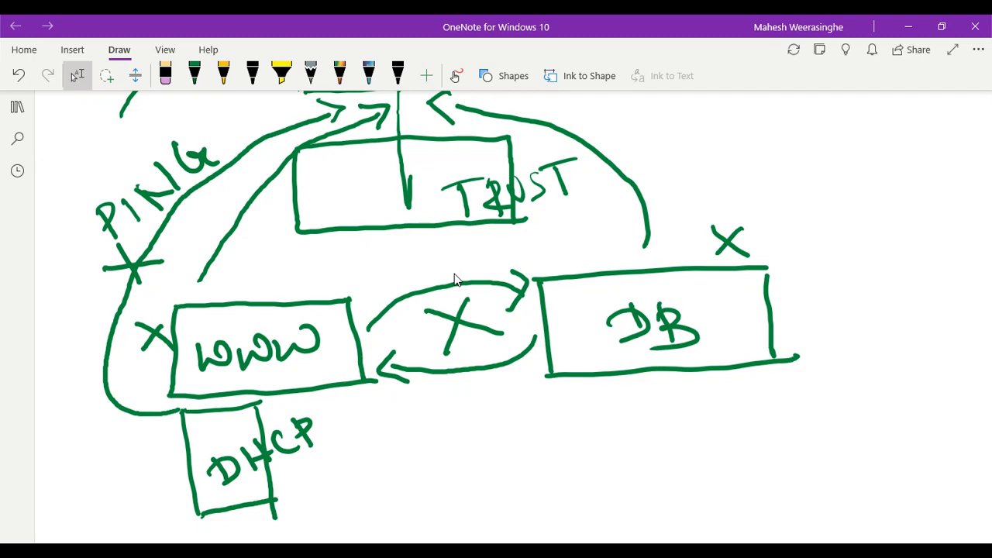
{"action": "scroll", "coordinate": [455, 279], "scroll_direction": "up", "scroll_amount": 2}
{"action": "scroll", "coordinate": [455, 279], "scroll_direction": "down", "scroll_amount": 2}
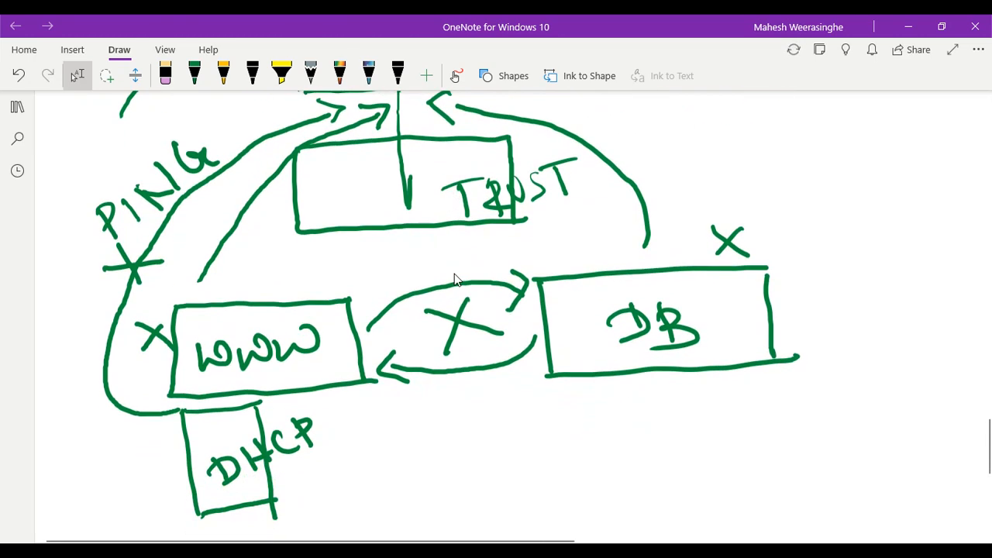
{"action": "scroll", "coordinate": [455, 279], "scroll_direction": "up", "scroll_amount": 2}
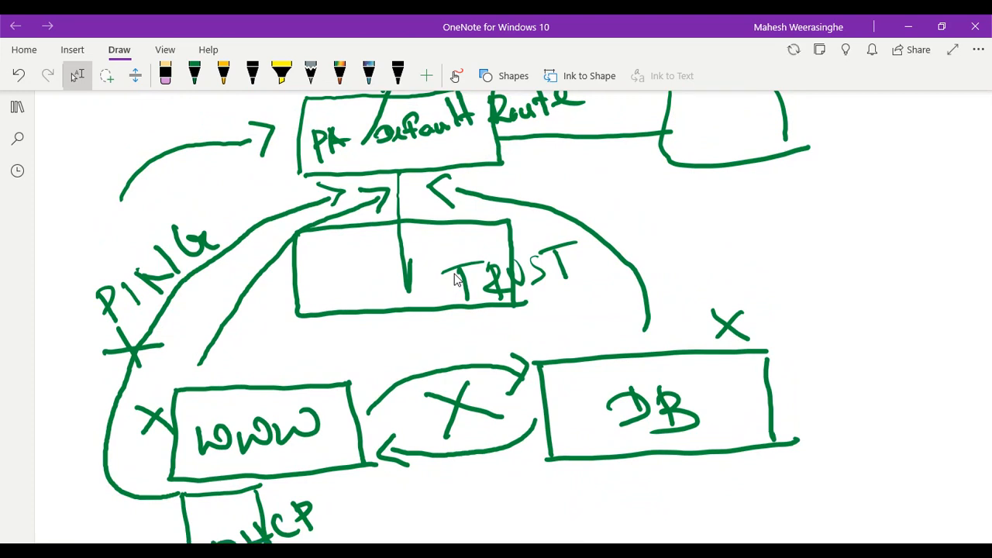
{"action": "scroll", "coordinate": [455, 279], "scroll_direction": "up", "scroll_amount": 2}
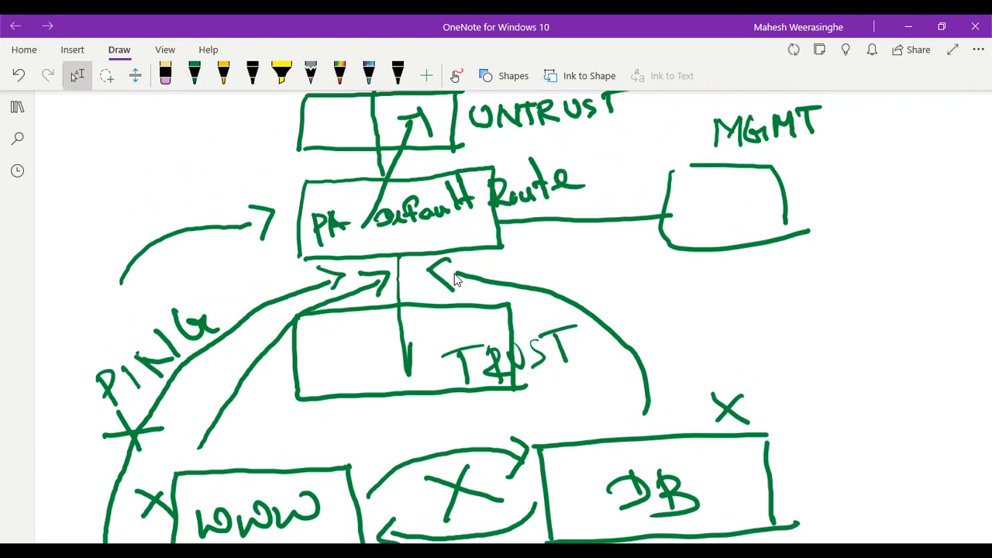
{"action": "scroll", "coordinate": [455, 279], "scroll_direction": "down", "scroll_amount": 2}
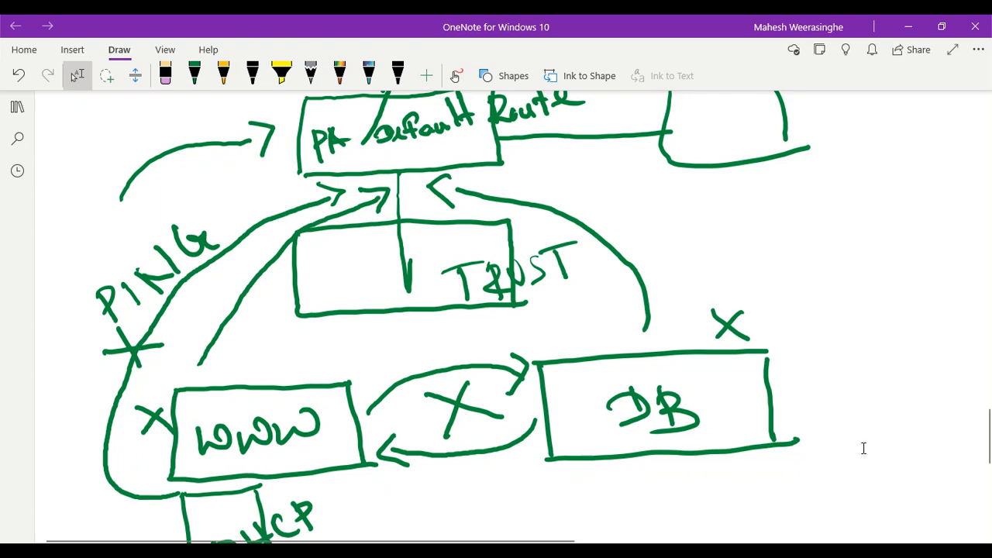
Bring up the root@WWW-VM PuTTY session at a fresh prompt, then return to the PAN-OS interfaces page
{"action": "mouse_move", "coordinate": [755, 551]}
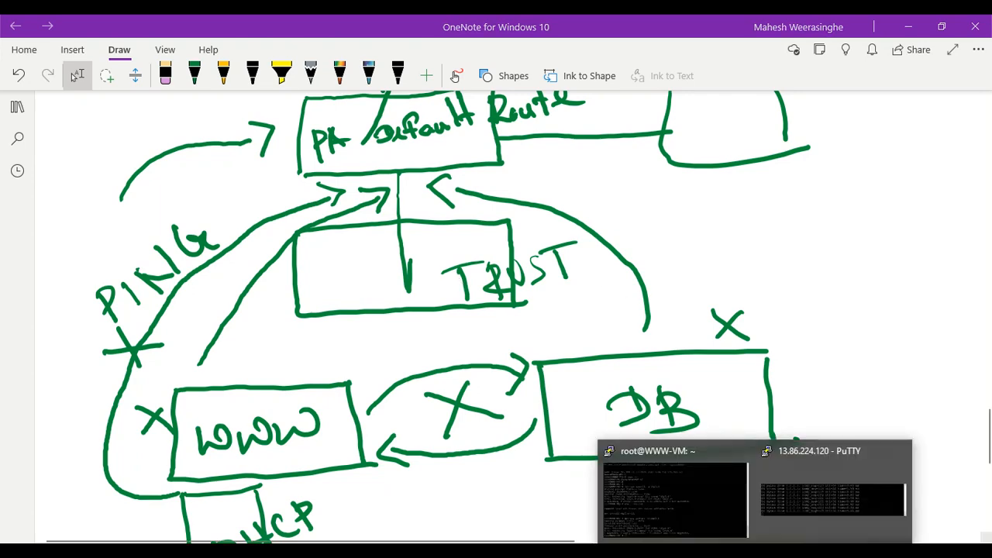
{"action": "left_click", "coordinate": [671, 498]}
{"action": "right_click", "coordinate": [434, 28]}
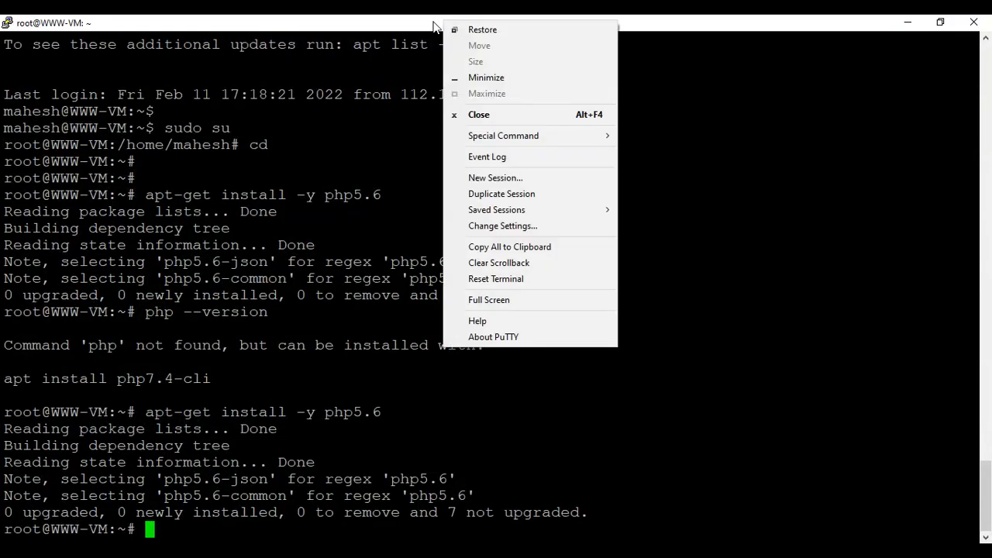
{"action": "left_click", "coordinate": [680, 207]}
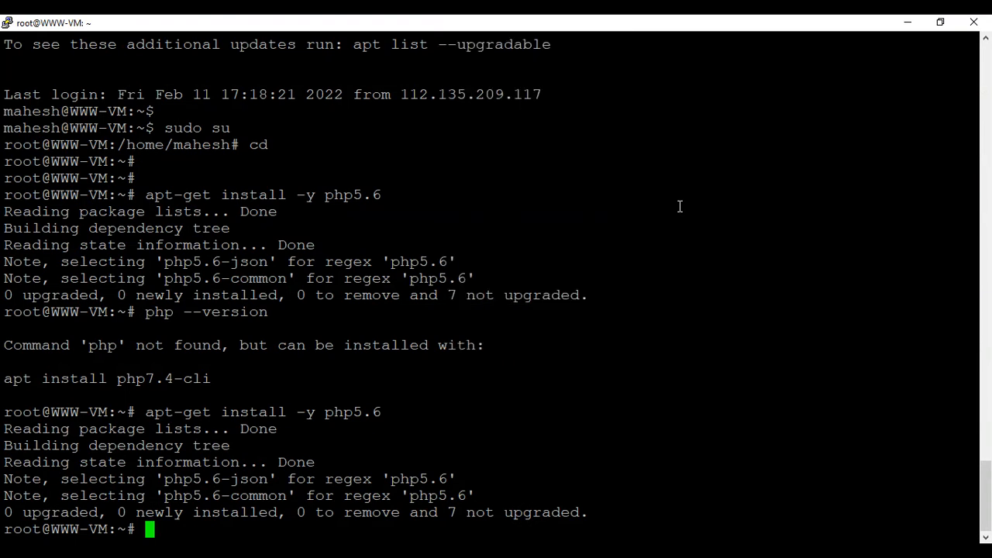
{"action": "key", "text": "Return"}
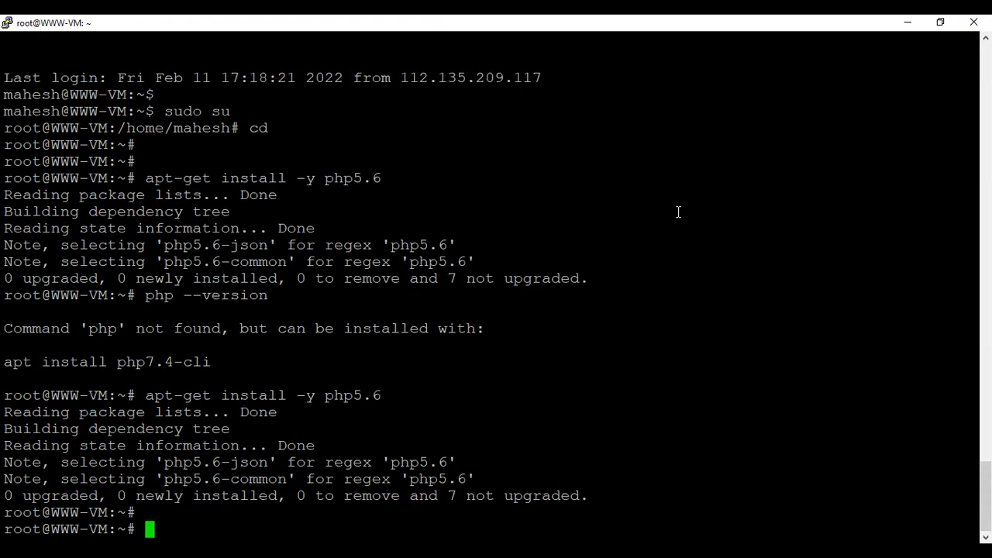
{"action": "key", "text": "alt+Tab"}
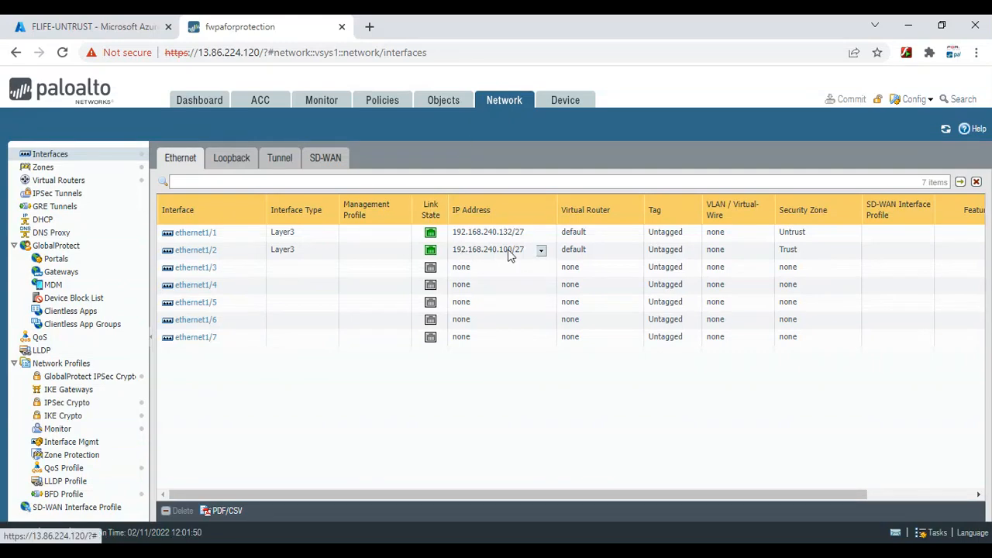
Assign ethernet1/2 a new management profile named Ping with Ping allowed, and commit
{"action": "left_click", "coordinate": [205, 250]}
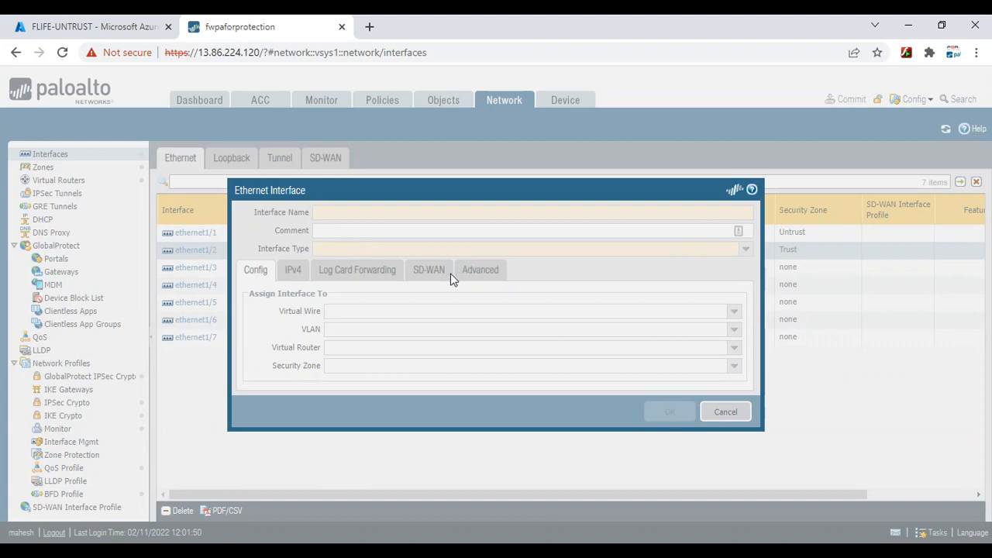
{"action": "left_click", "coordinate": [417, 290]}
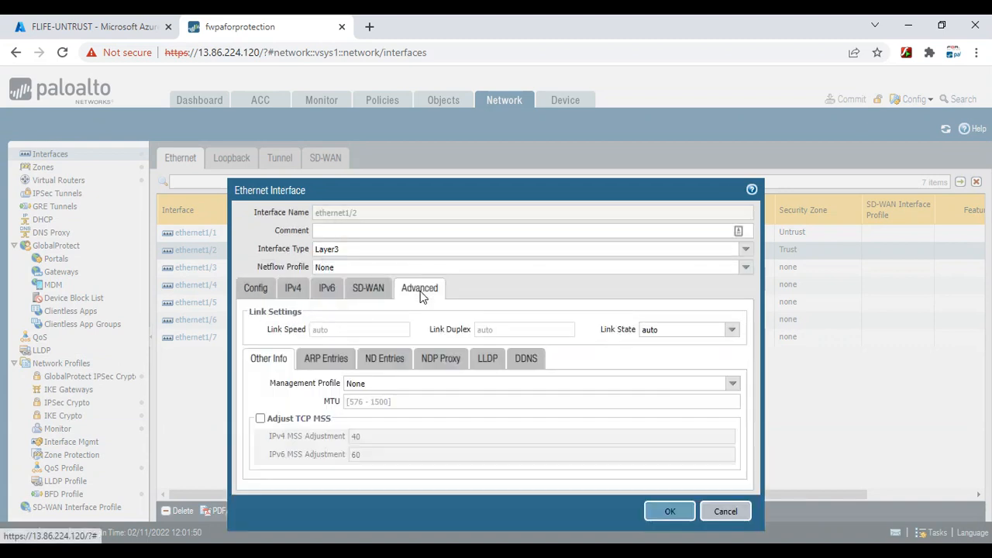
{"action": "left_click", "coordinate": [732, 383]}
{"action": "left_click", "coordinate": [411, 419]}
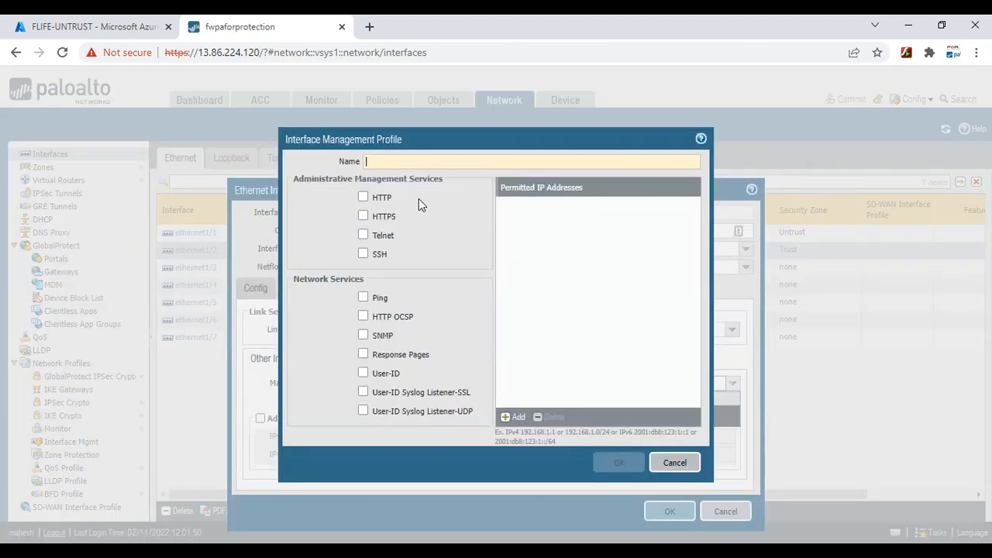
{"action": "type", "text": "Ping"}
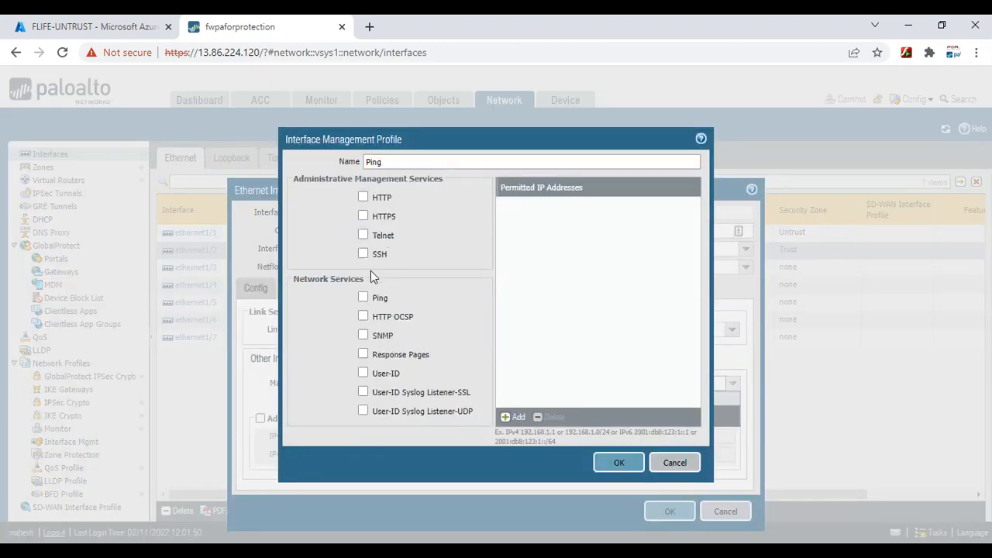
{"action": "left_click", "coordinate": [364, 298]}
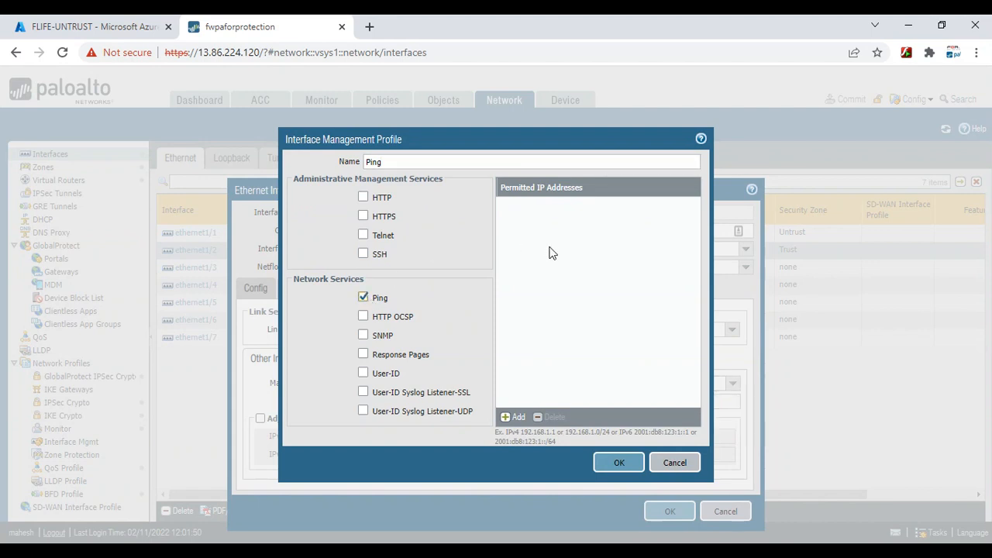
{"action": "left_click", "coordinate": [608, 465]}
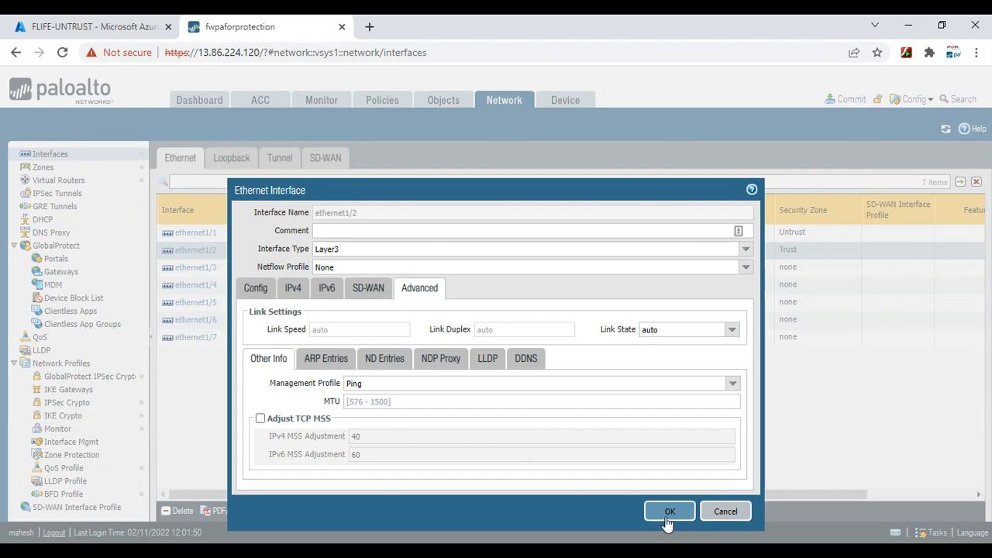
{"action": "left_click", "coordinate": [668, 513]}
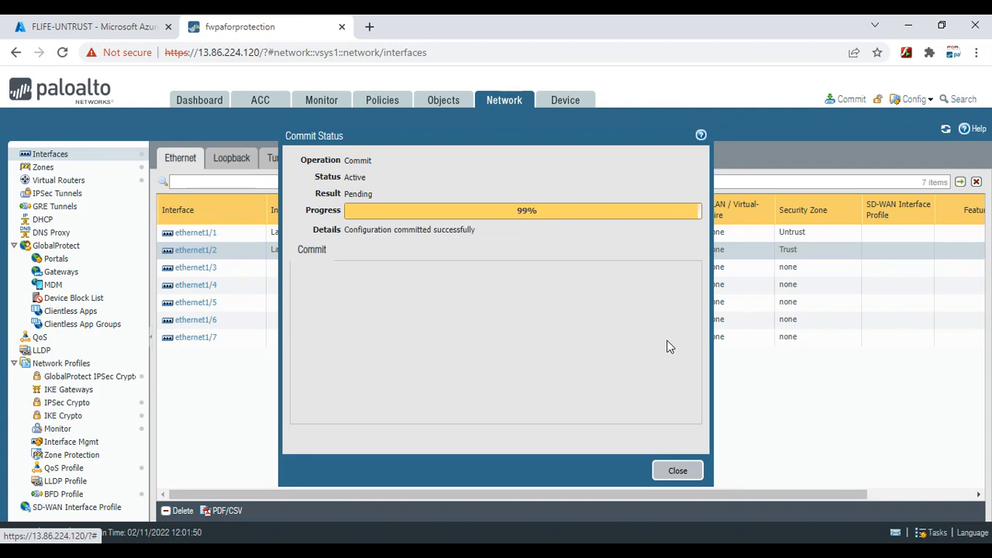
{"action": "left_click", "coordinate": [678, 471]}
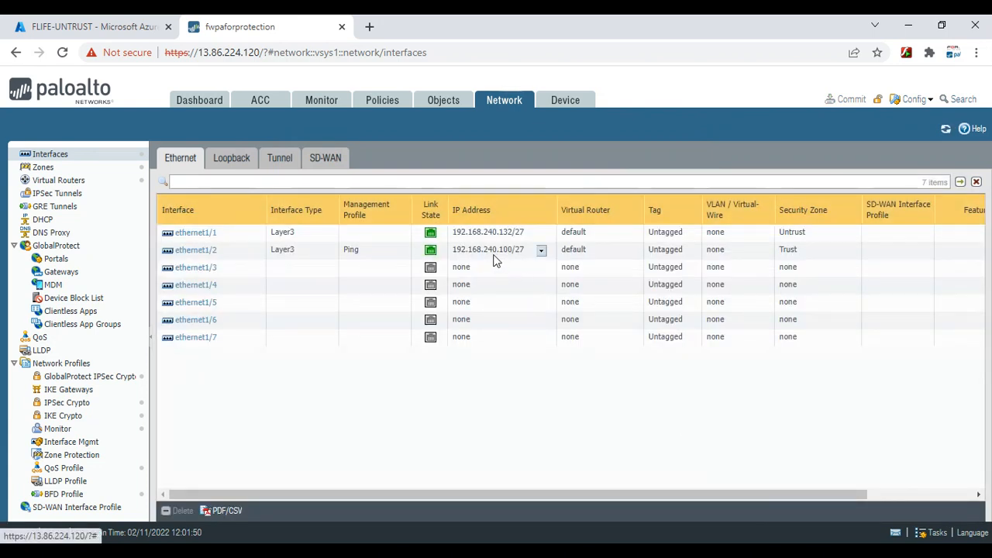
From WWW-VM, ping 192.168.240.100 until 16/16 replies with 0% loss, then return to the firewall page
{"action": "mouse_move", "coordinate": [744, 538]}
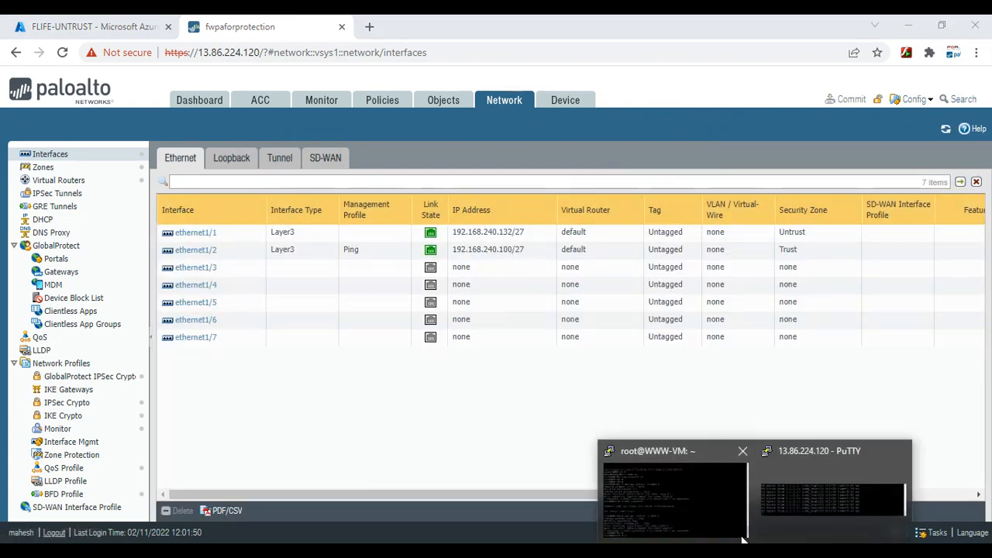
{"action": "left_click", "coordinate": [675, 496]}
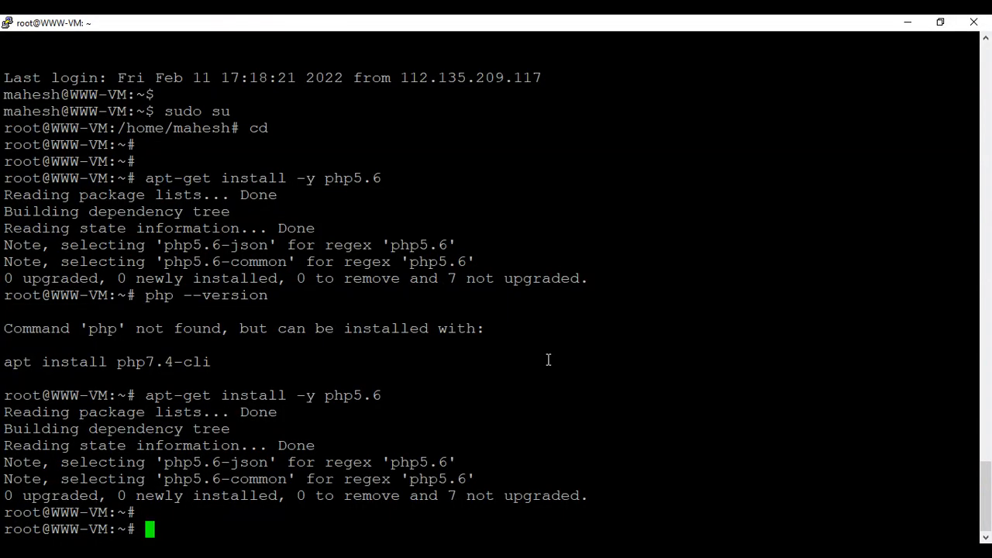
{"action": "type", "text": "ping 192"}
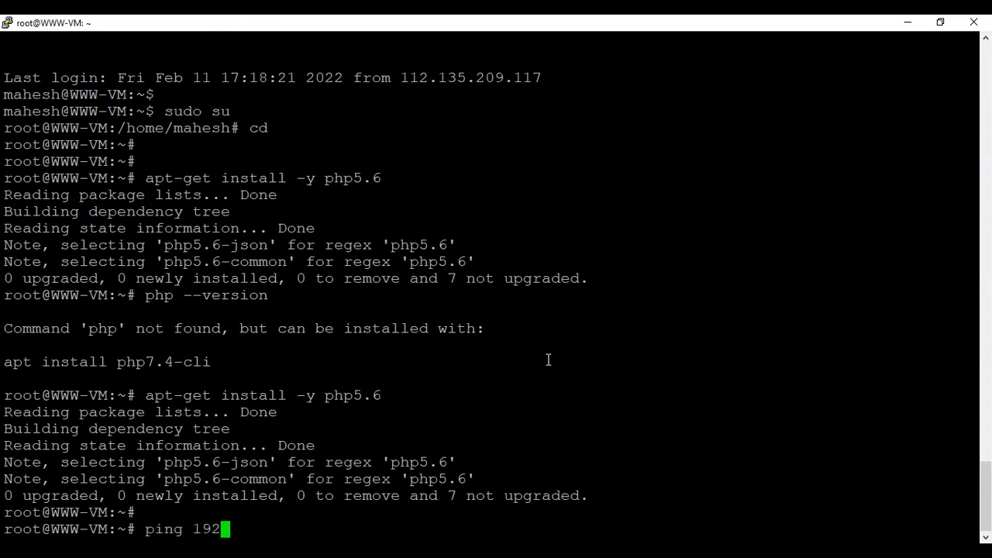
{"action": "type", "text": ".168.24"}
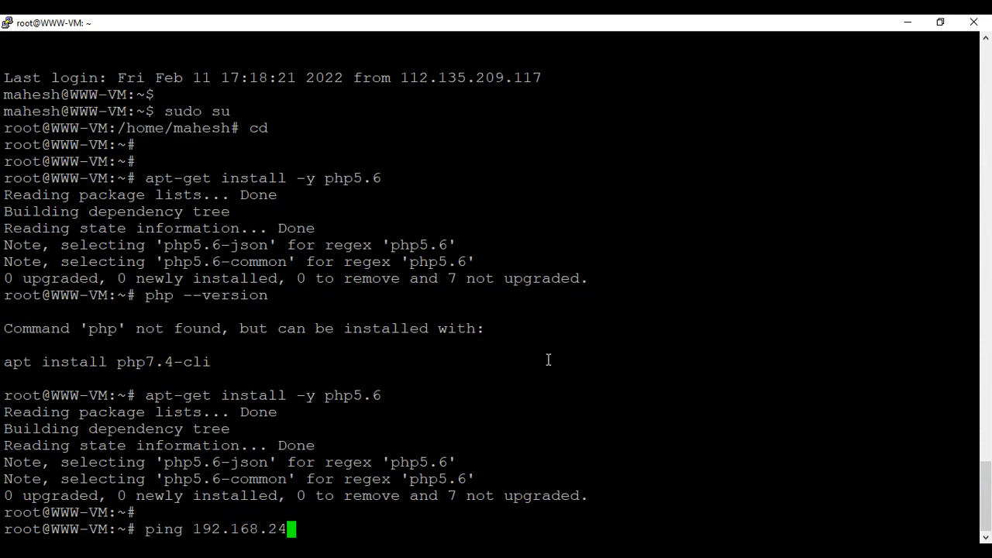
{"action": "type", "text": "0.100"}
{"action": "key", "text": "Return"}
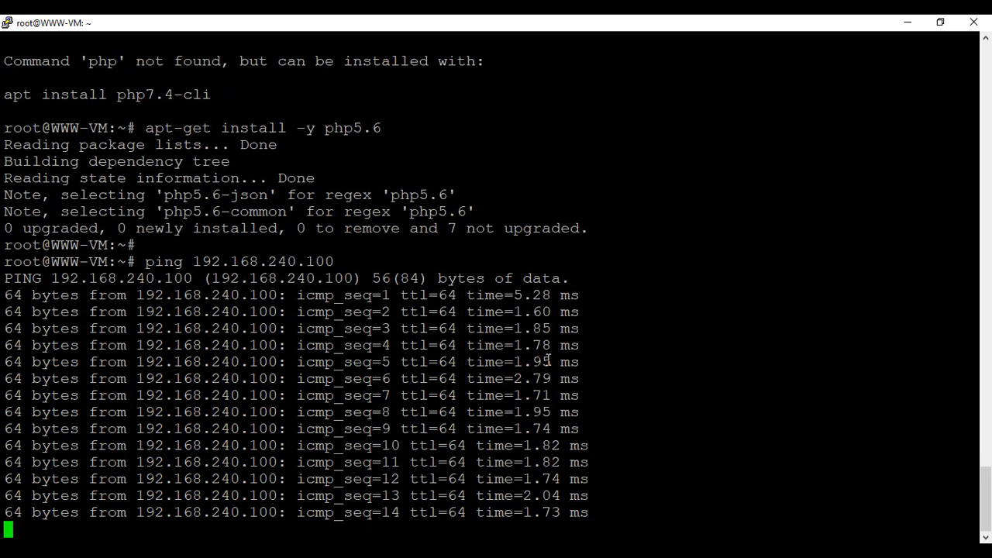
{"action": "key", "text": "ctrl+c"}
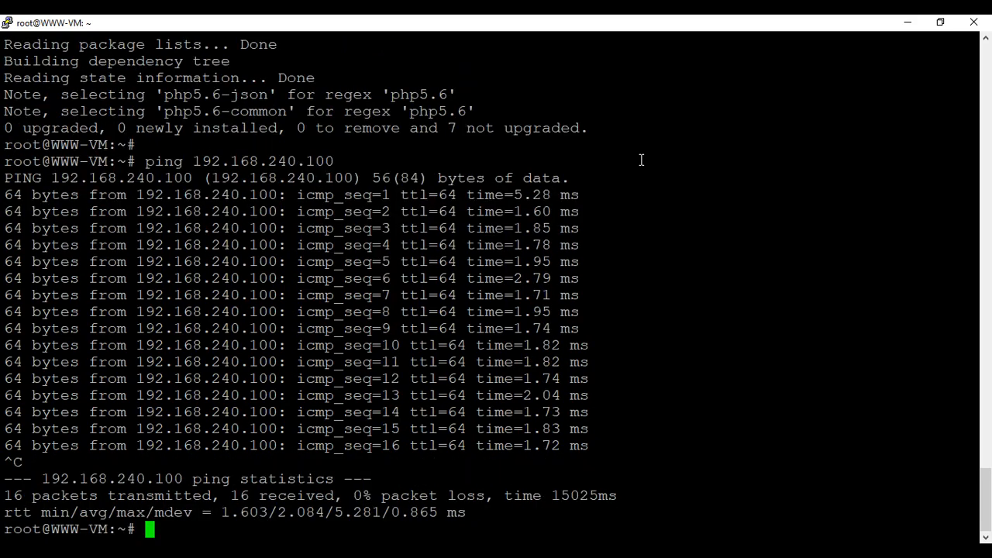
{"action": "left_click", "coordinate": [913, 30]}
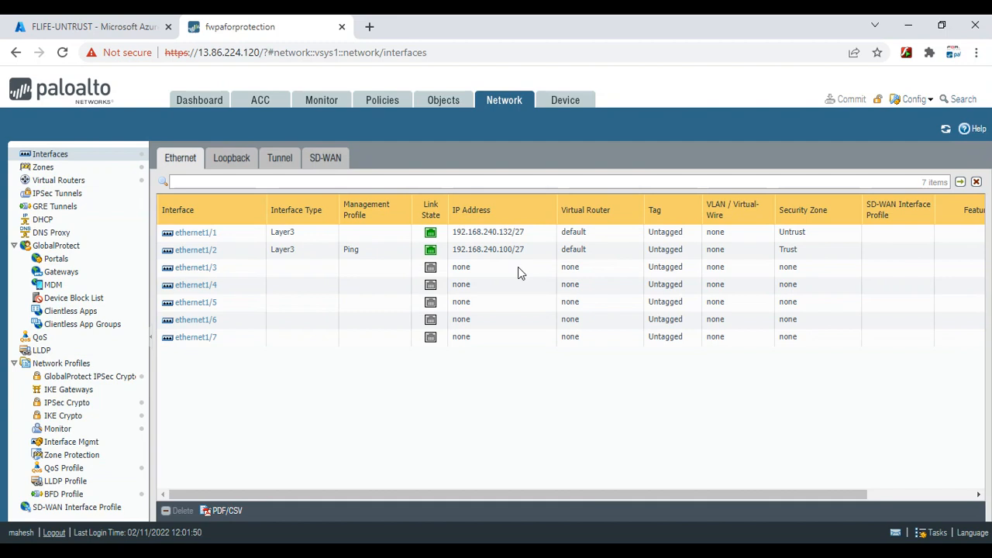
{"action": "left_click", "coordinate": [380, 108]}
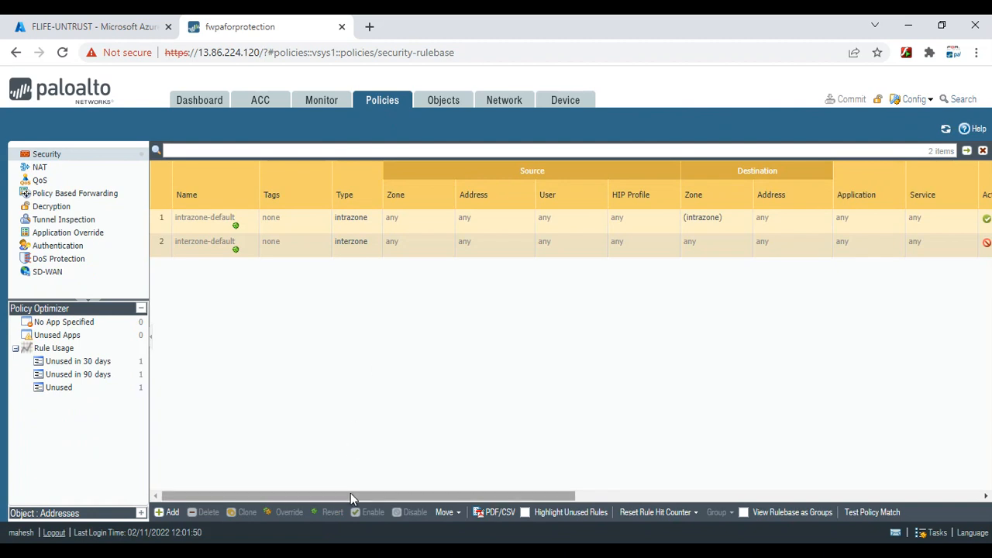
{"action": "left_click_drag", "start_coordinate": [350, 496], "coordinate": [328, 538]}
{"action": "left_click", "coordinate": [500, 101]}
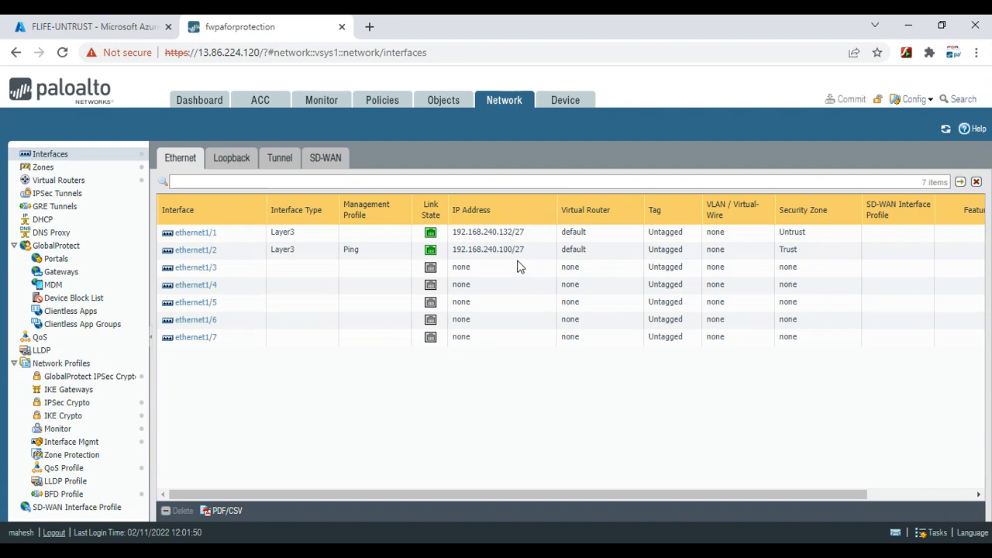
{"action": "mouse_move", "coordinate": [518, 488]}
{"action": "left_mouse_down"}
{"action": "mouse_move", "coordinate": [645, 498]}
{"action": "mouse_move", "coordinate": [527, 498]}
{"action": "left_mouse_up"}
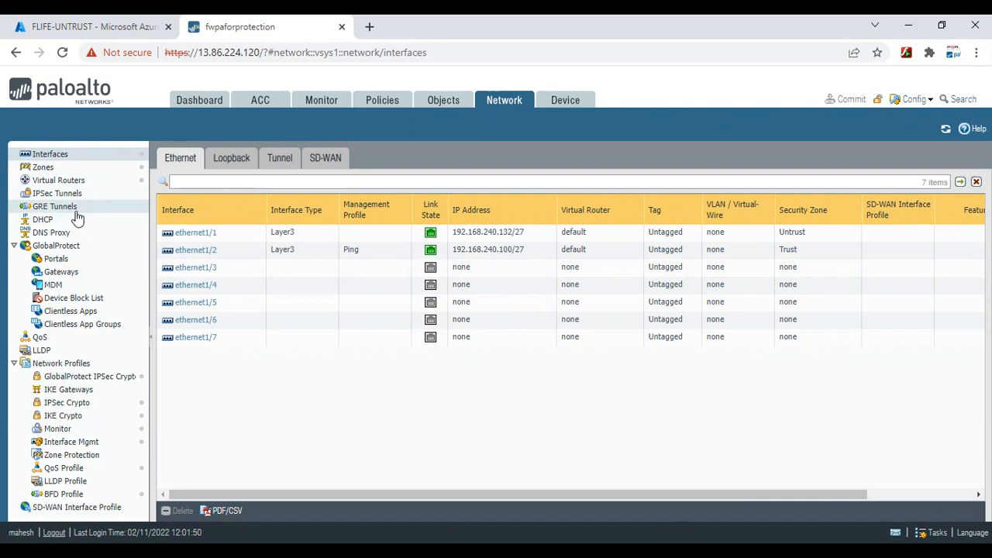
{"action": "left_click", "coordinate": [62, 180]}
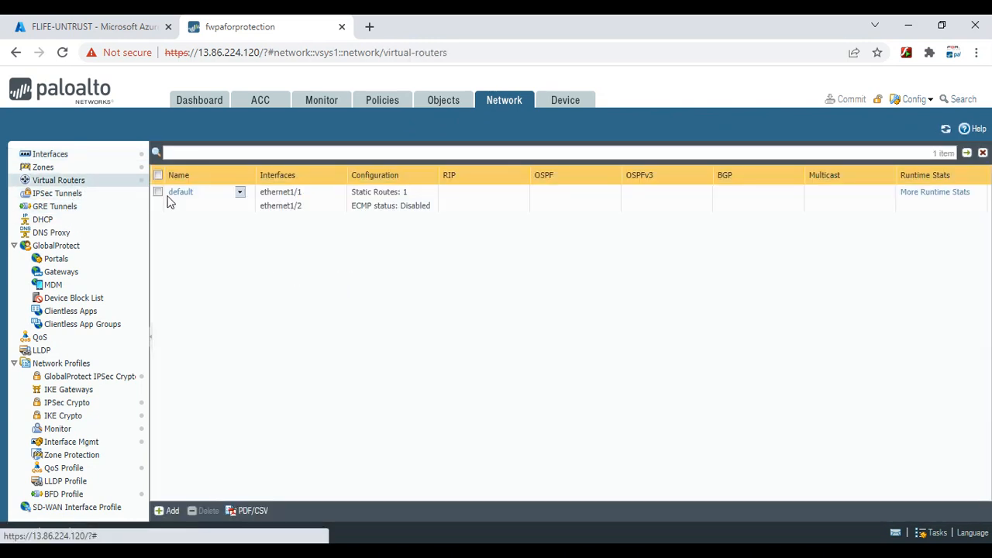
{"action": "left_click", "coordinate": [180, 193]}
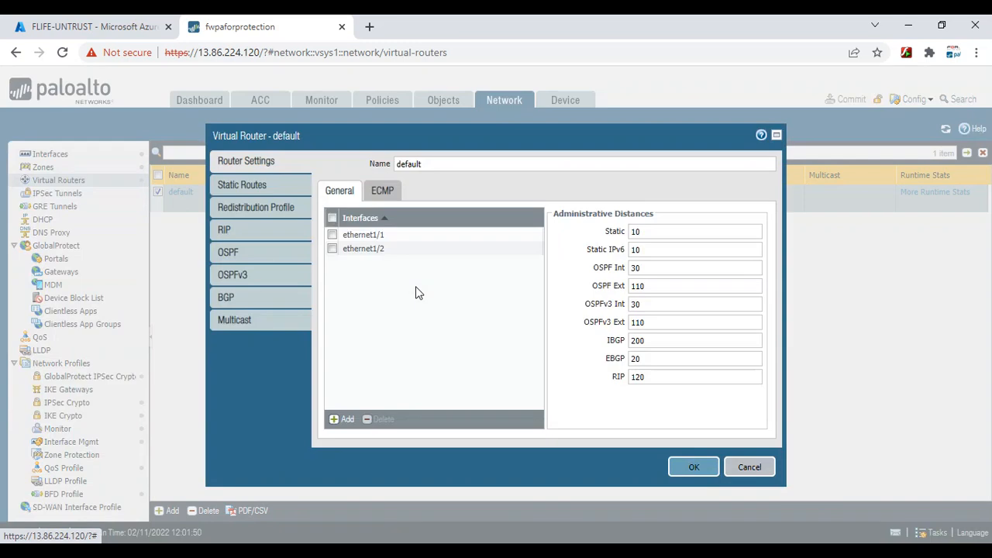
{"action": "left_click", "coordinate": [231, 186]}
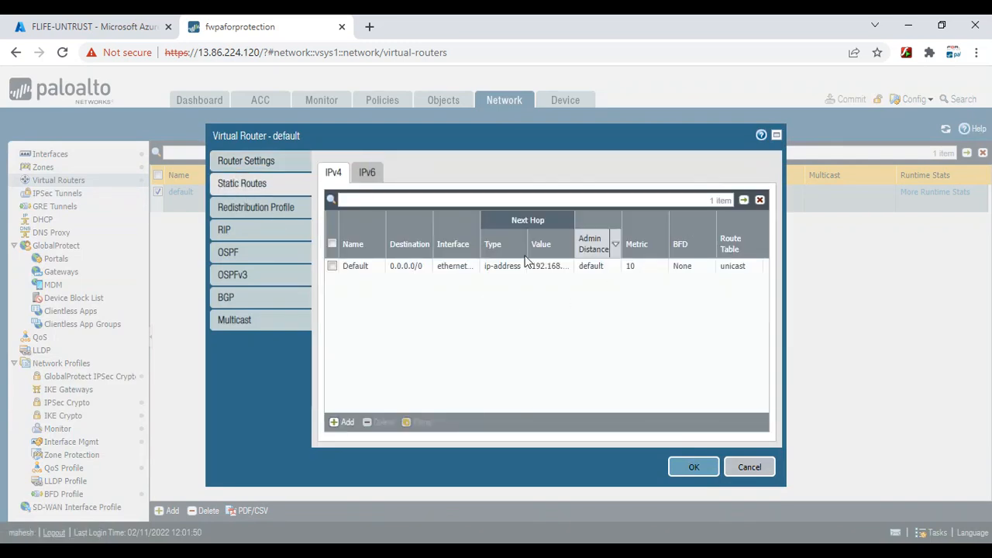
{"action": "left_click", "coordinate": [355, 265]}
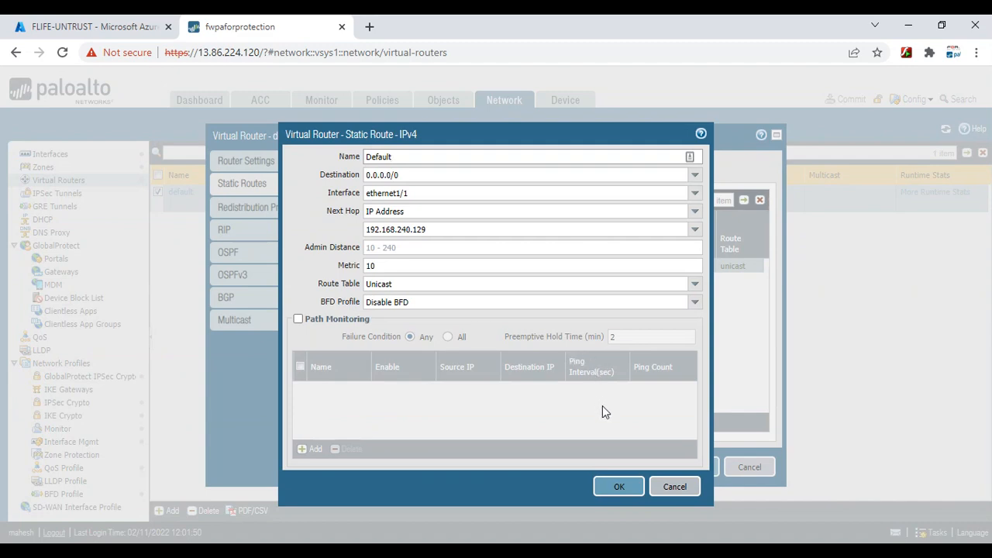
{"action": "left_click", "coordinate": [674, 486]}
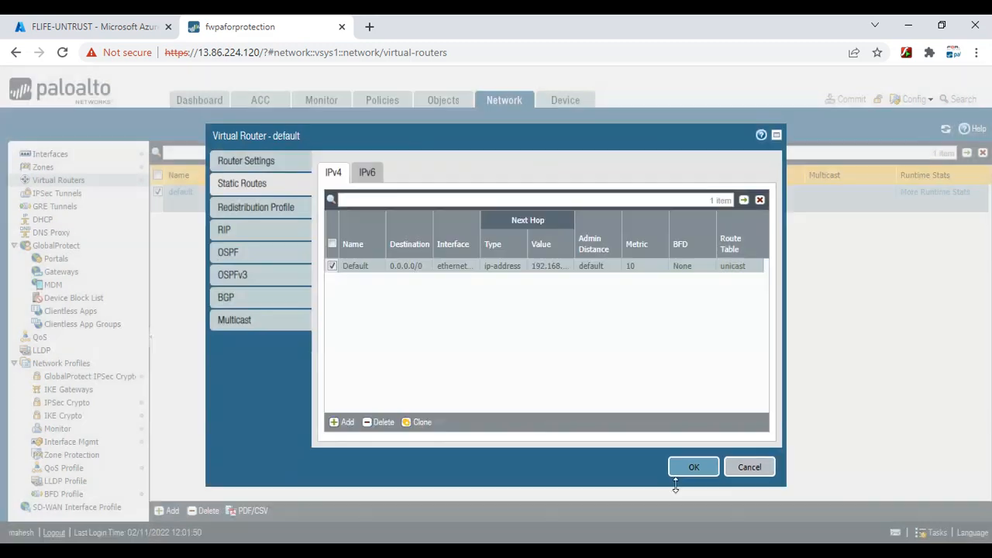
{"action": "left_click", "coordinate": [749, 468]}
{"action": "left_click", "coordinate": [61, 154]}
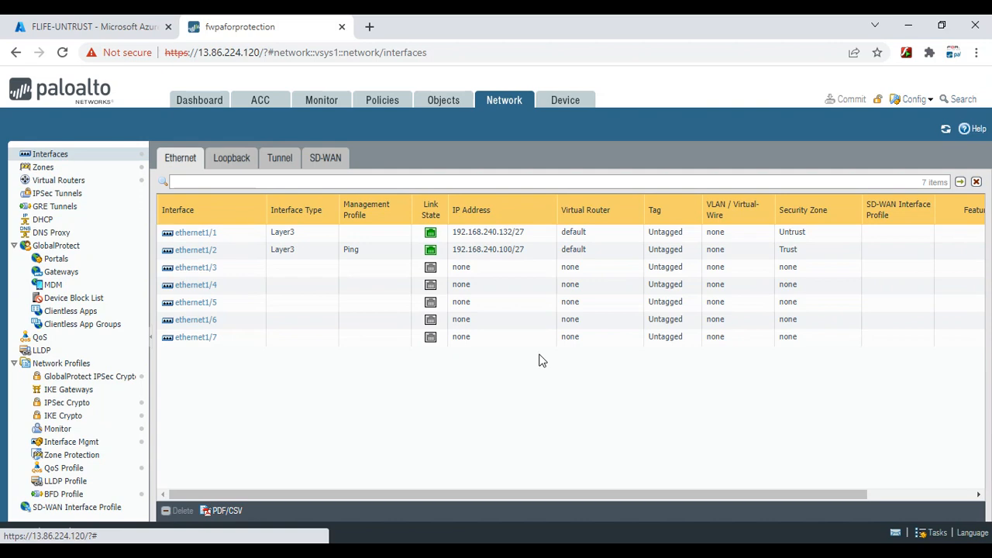
{"action": "left_click", "coordinate": [203, 256]}
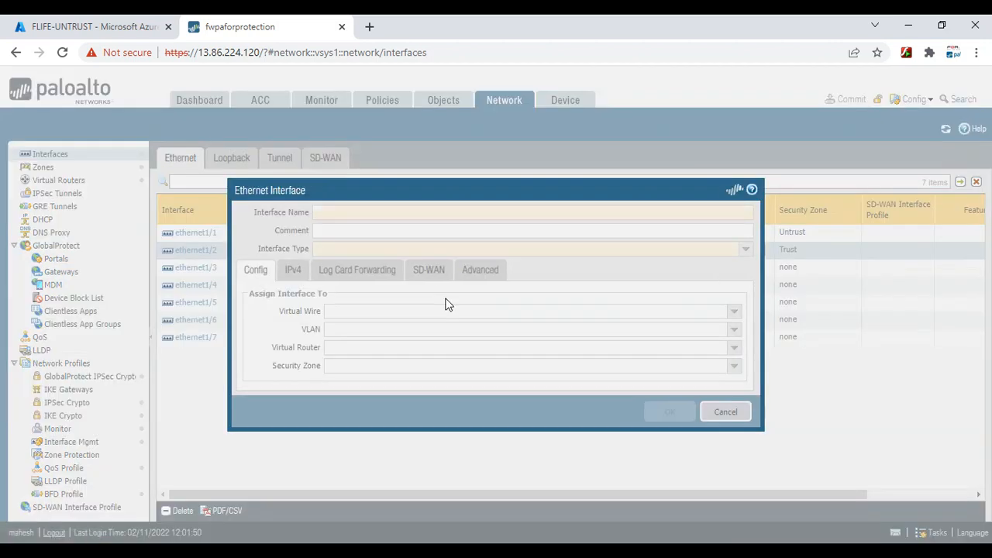
{"action": "left_click", "coordinate": [294, 290]}
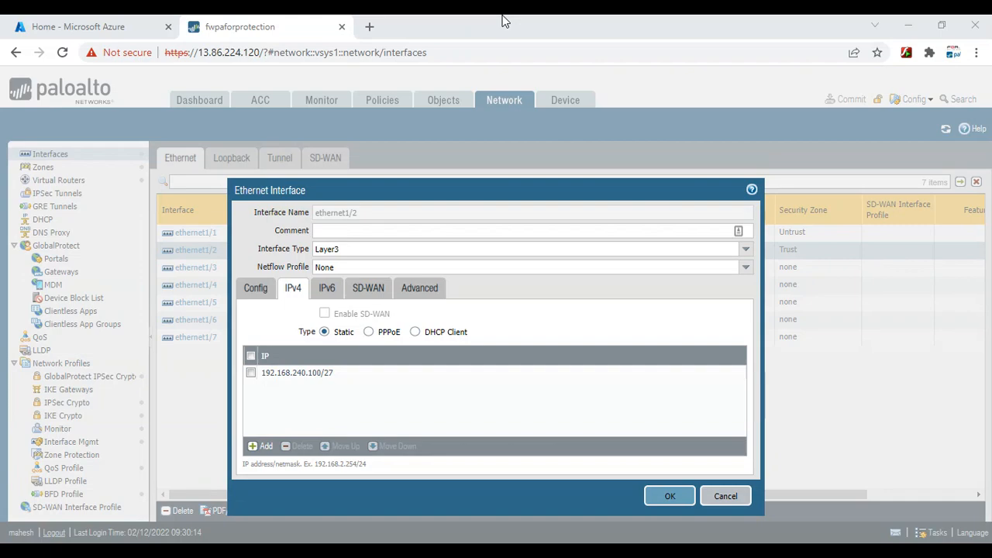
{"action": "key", "text": "alt+Tab"}
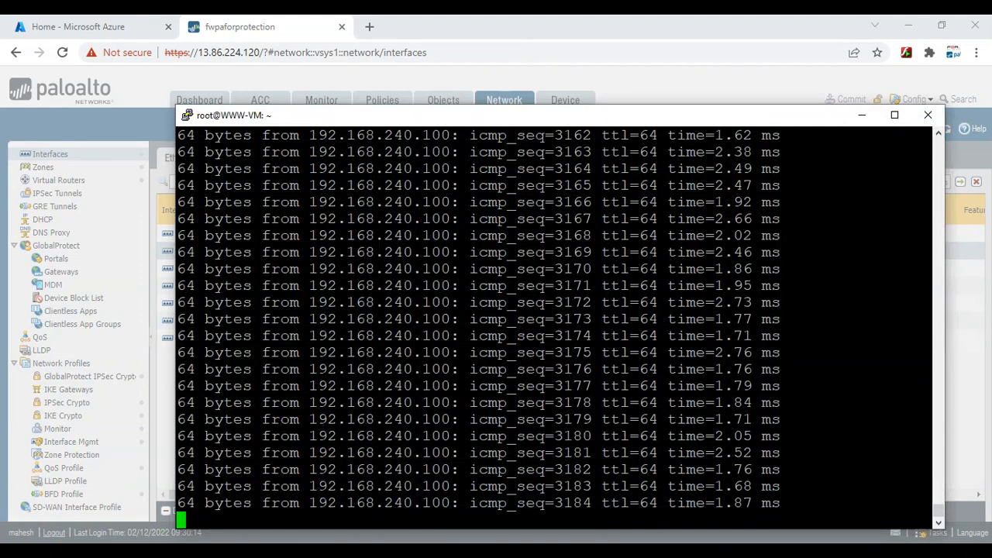
{"action": "key", "text": "alt+Tab"}
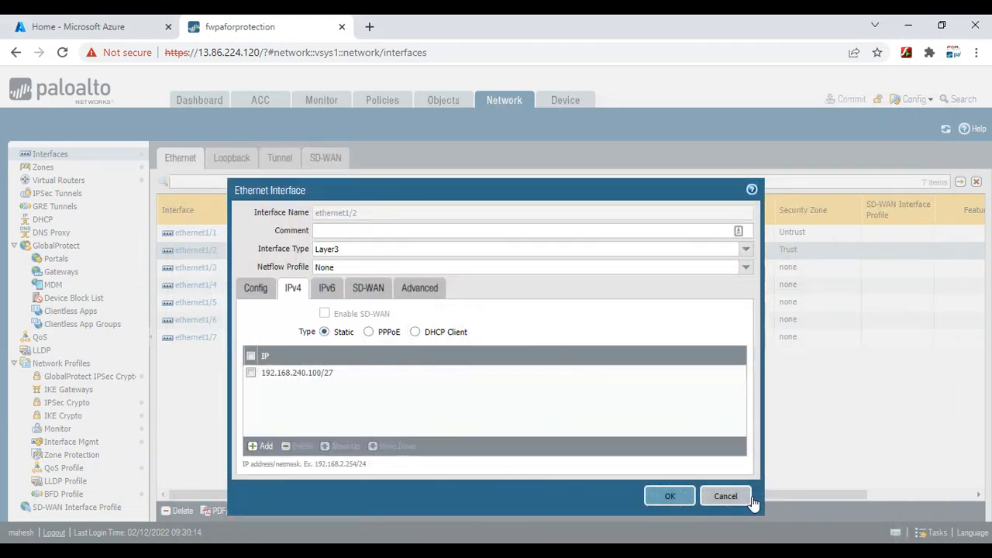
{"action": "left_click", "coordinate": [720, 499]}
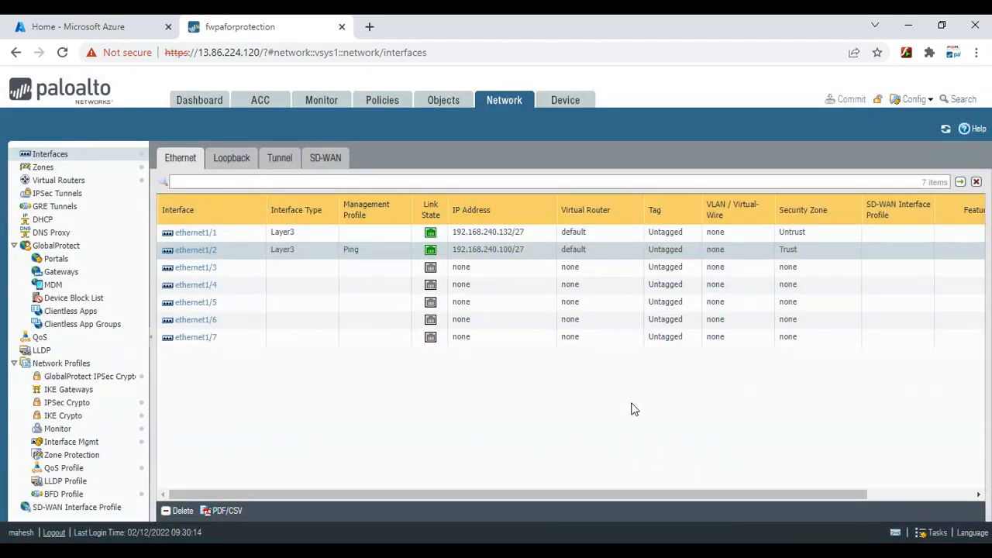
In the default virtual router's Static Routes, delete the Default 0.0.0.0/0 route and save with OK
{"action": "left_click", "coordinate": [71, 181]}
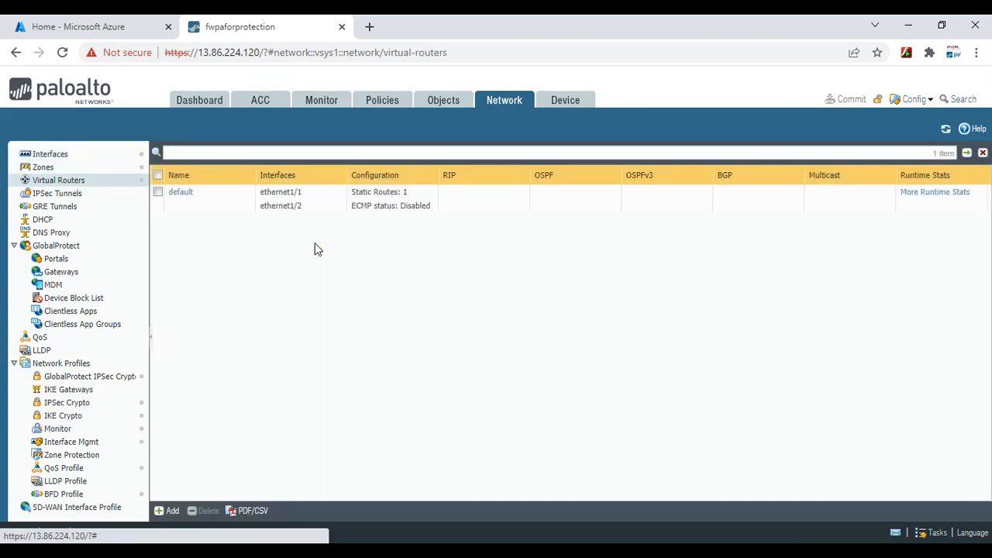
{"action": "left_click", "coordinate": [183, 194]}
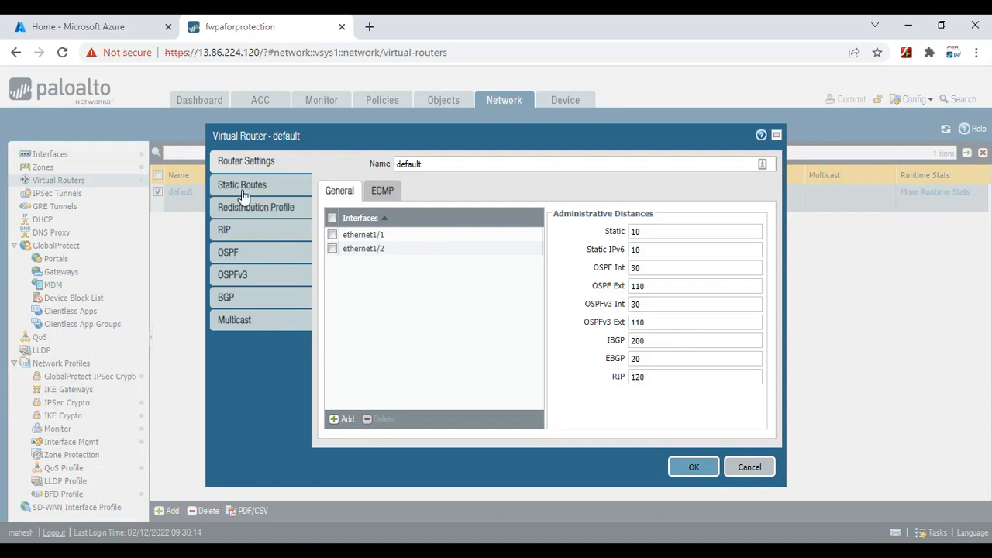
{"action": "left_click", "coordinate": [242, 186]}
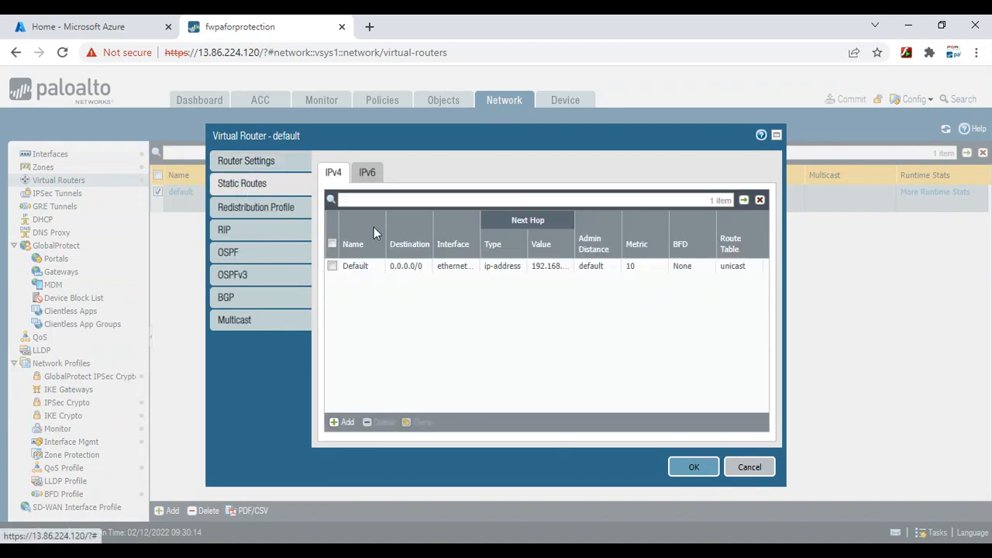
{"action": "left_click", "coordinate": [778, 135]}
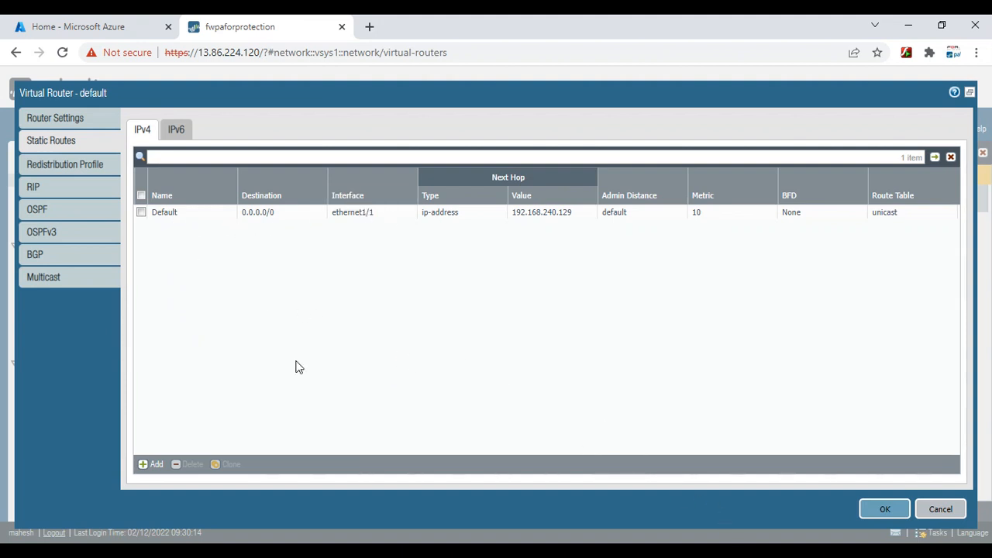
{"action": "left_click", "coordinate": [142, 212]}
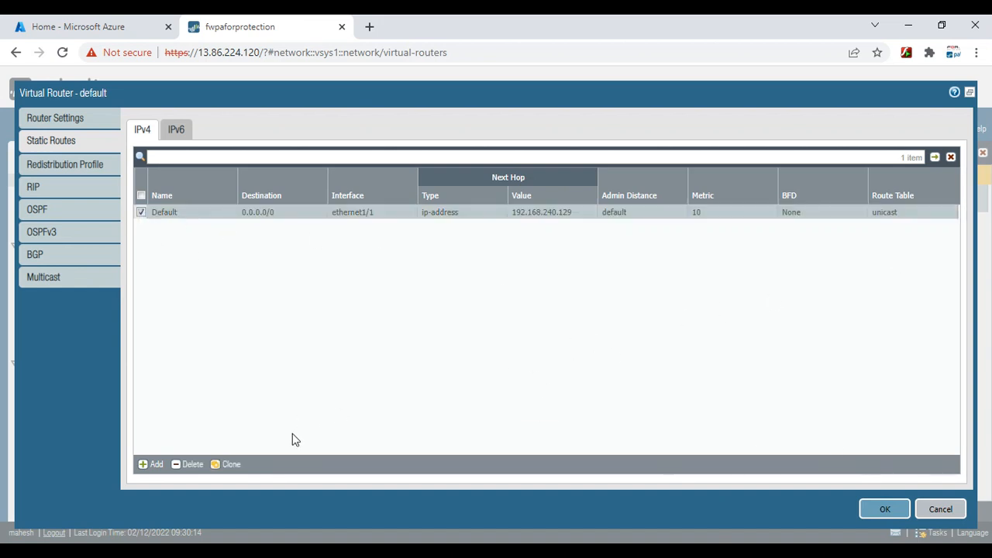
{"action": "left_click", "coordinate": [190, 465]}
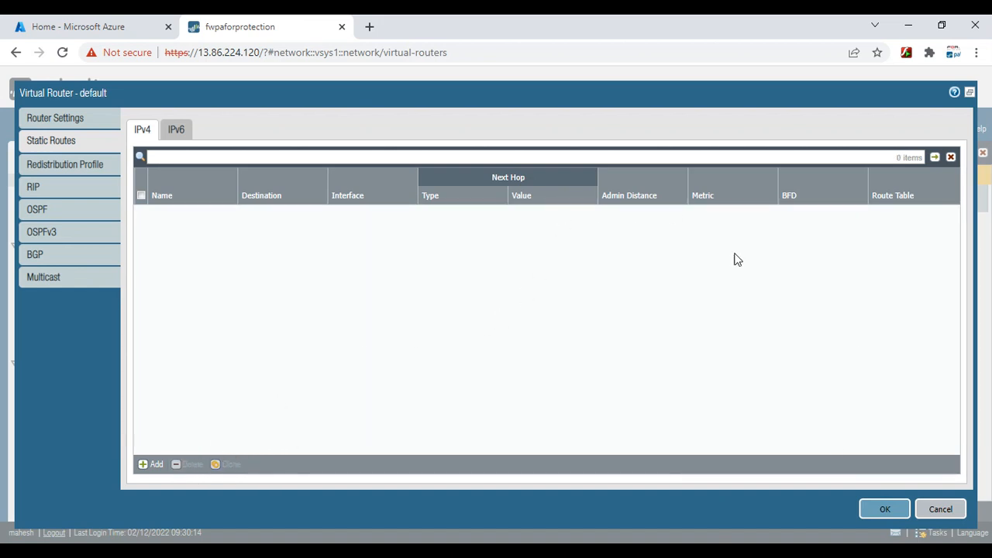
{"action": "left_click", "coordinate": [883, 512]}
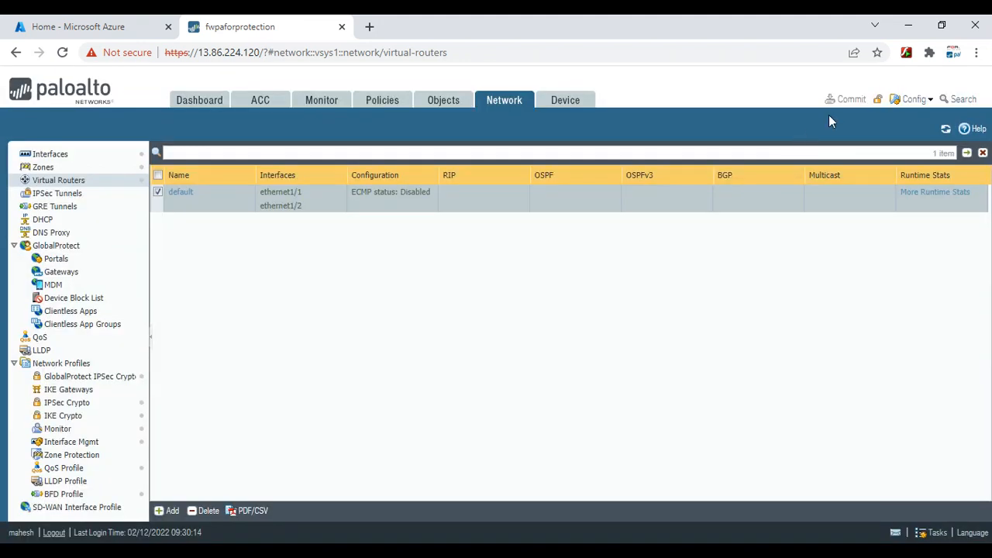
Commit the Default route deletion while confirming the ping to 192.168.240.100 keeps replying
{"action": "left_click", "coordinate": [852, 101]}
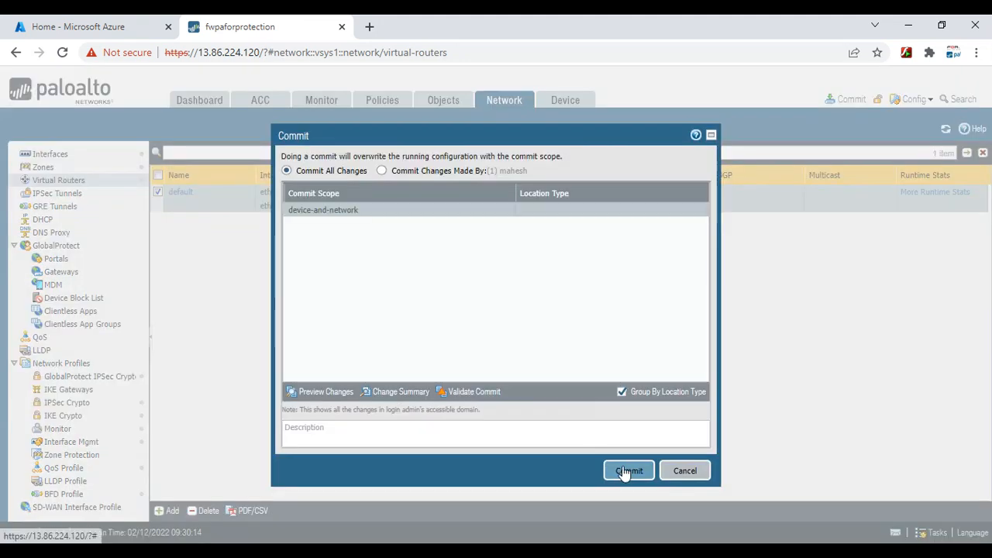
{"action": "left_click", "coordinate": [624, 473]}
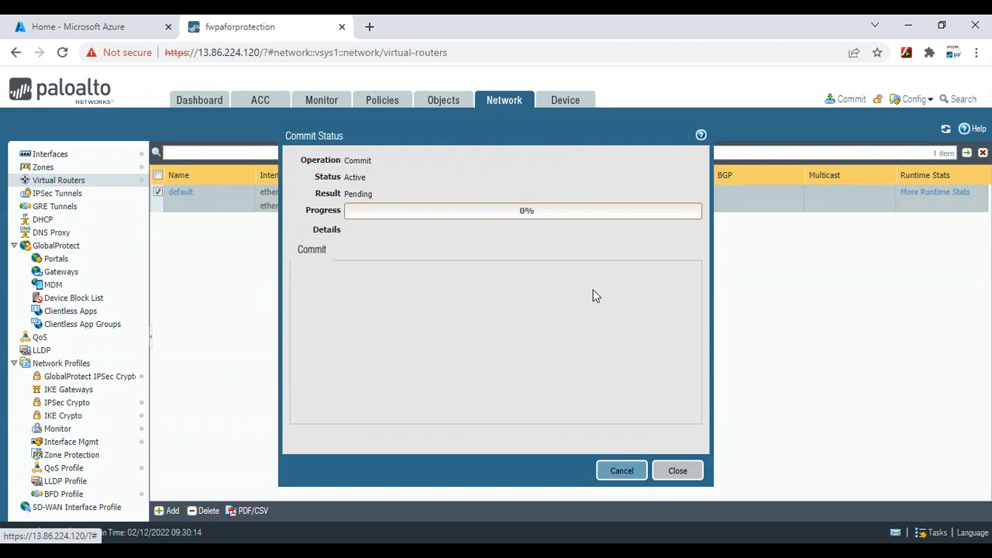
{"action": "key", "text": "alt+Tab"}
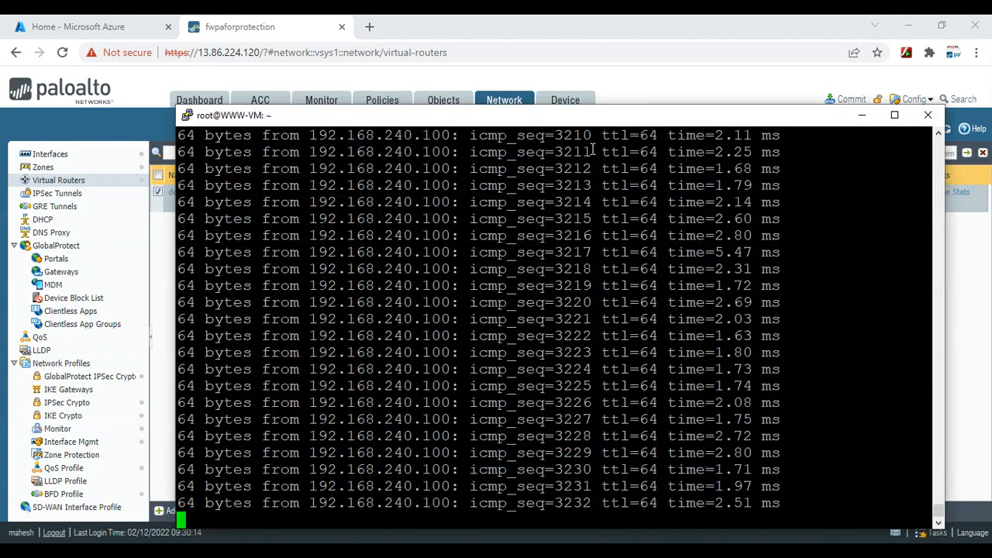
{"action": "left_click_drag", "start_coordinate": [560, 114], "coordinate": [590, 282]}
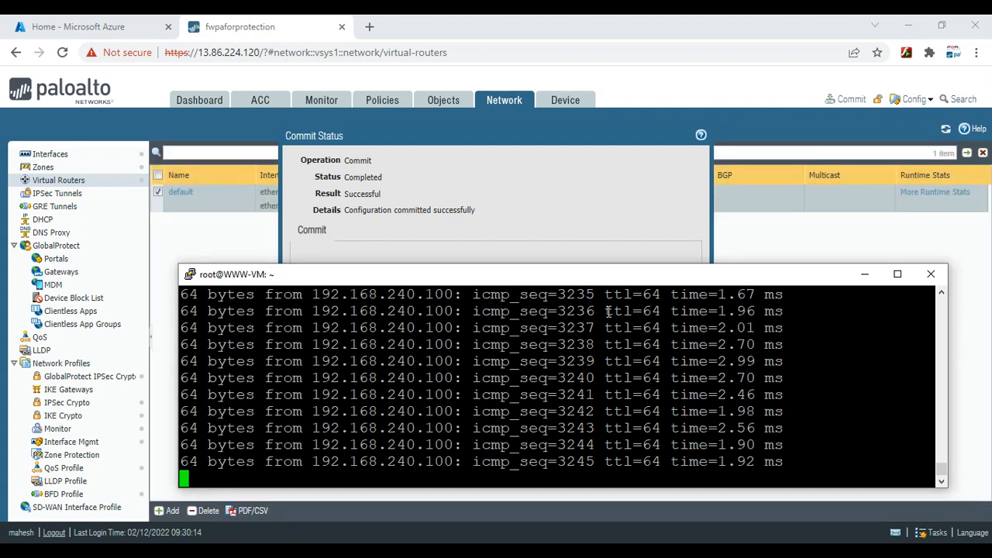
{"action": "key", "text": "Return"}
{"action": "key", "text": "Return"}
{"action": "key", "text": "Return"}
{"action": "key", "text": "Return"}
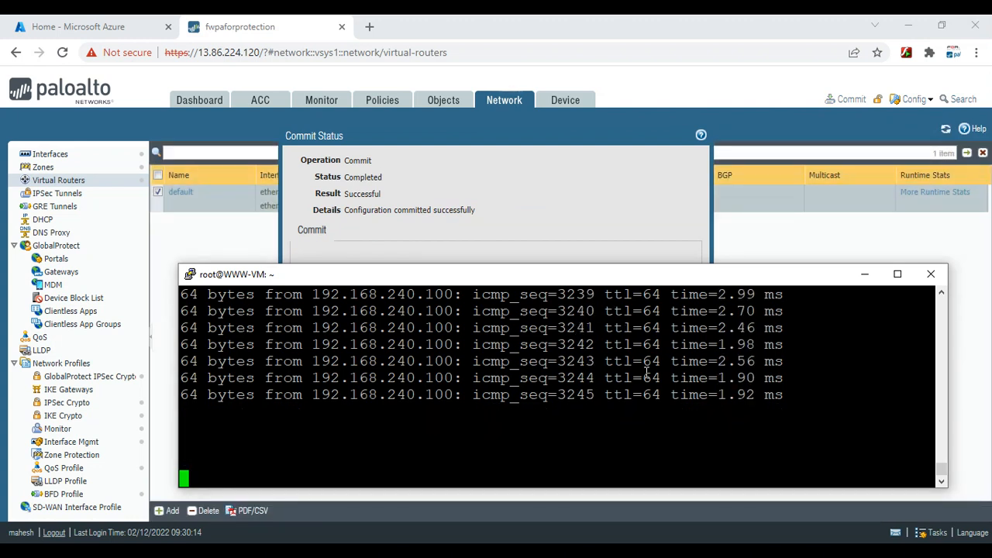
{"action": "left_click", "coordinate": [866, 278]}
{"action": "left_click", "coordinate": [680, 472]}
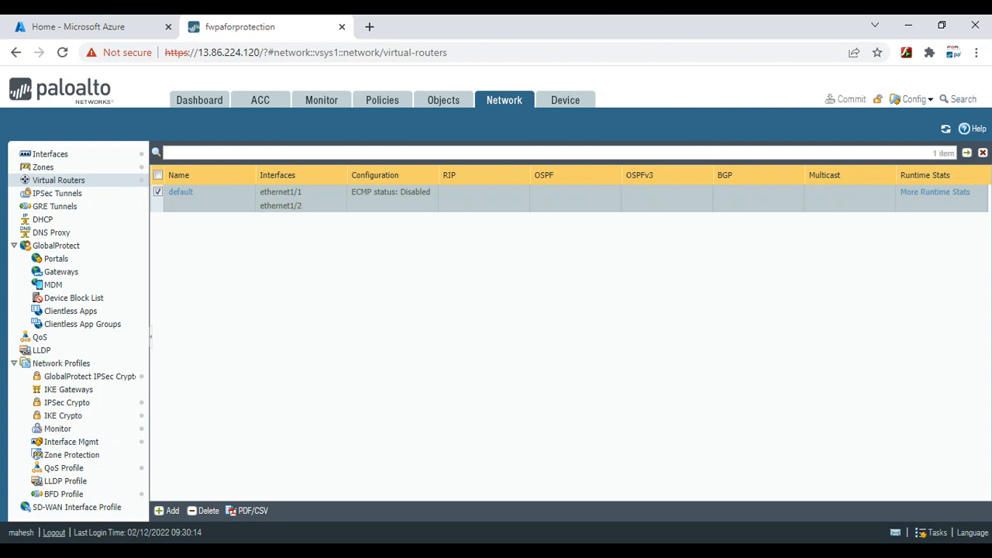
Launch OneNote for Windows 10 from the Start search
{"action": "key", "text": "super"}
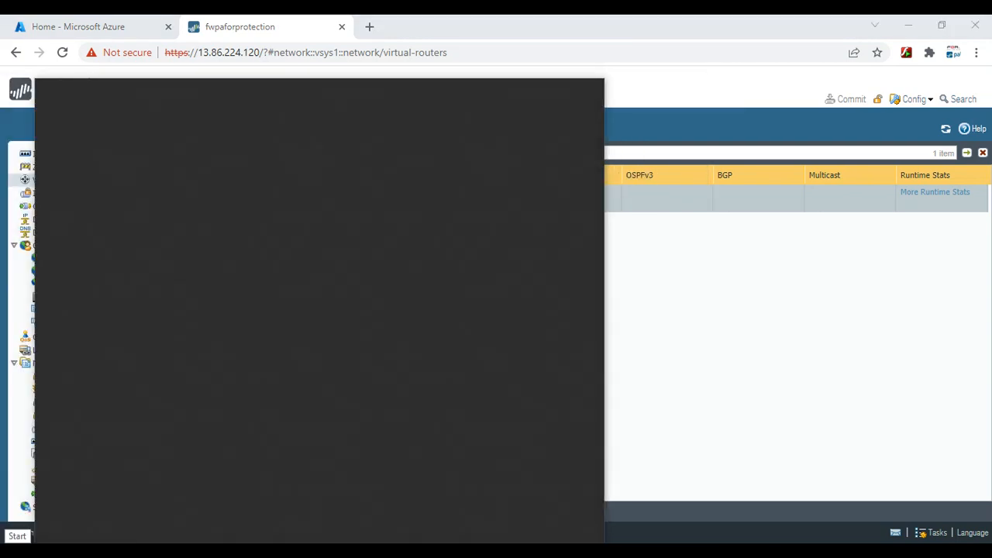
{"action": "type", "text": "onenote"}
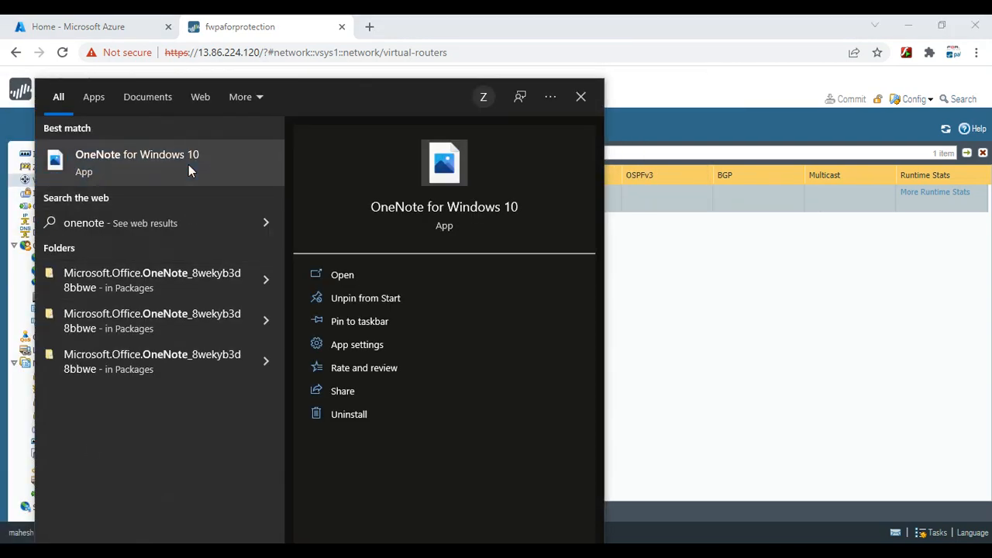
{"action": "left_click", "coordinate": [188, 164]}
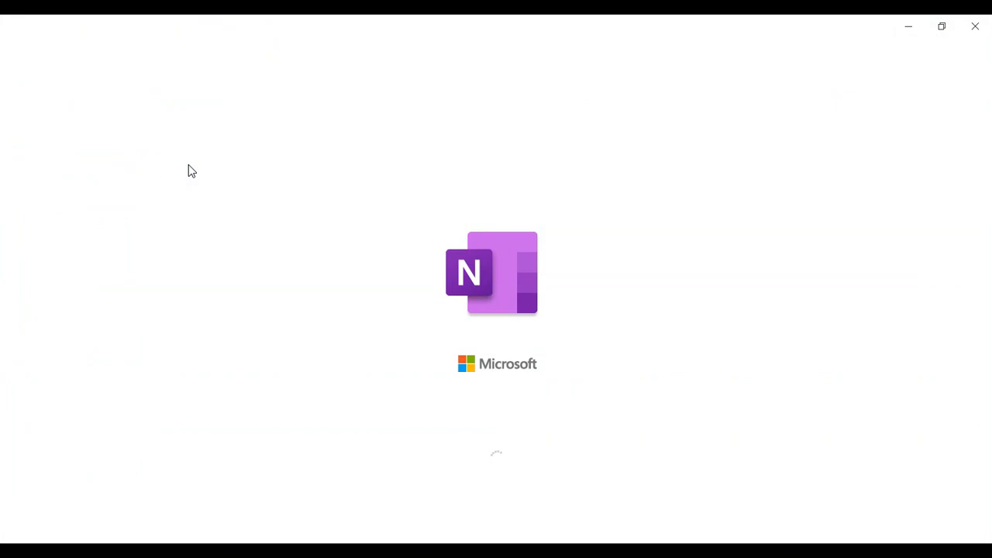
{"action": "scroll", "coordinate": [398, 349], "scroll_direction": "down", "scroll_amount": 5}
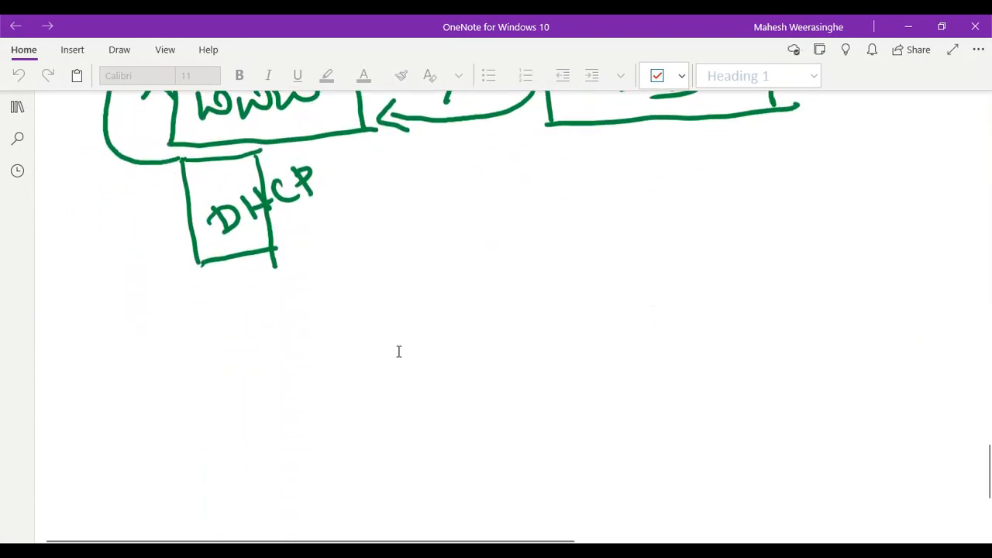
{"action": "scroll", "coordinate": [398, 349], "scroll_direction": "up", "scroll_amount": 6}
{"action": "scroll", "coordinate": [398, 351], "scroll_direction": "down", "scroll_amount": 8}
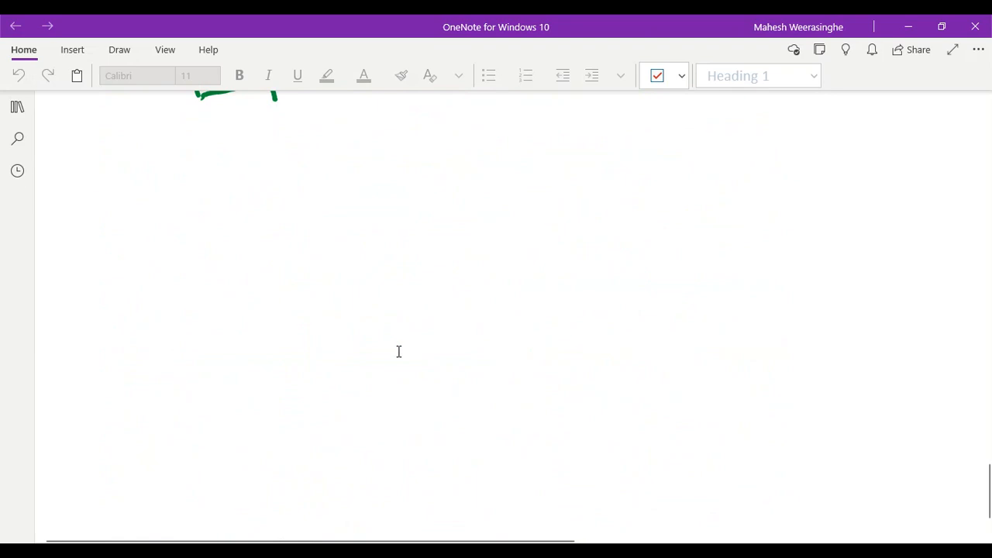
With pen ink, draw a box on the blank page and write PA inside it
{"action": "key", "text": "alt+d"}
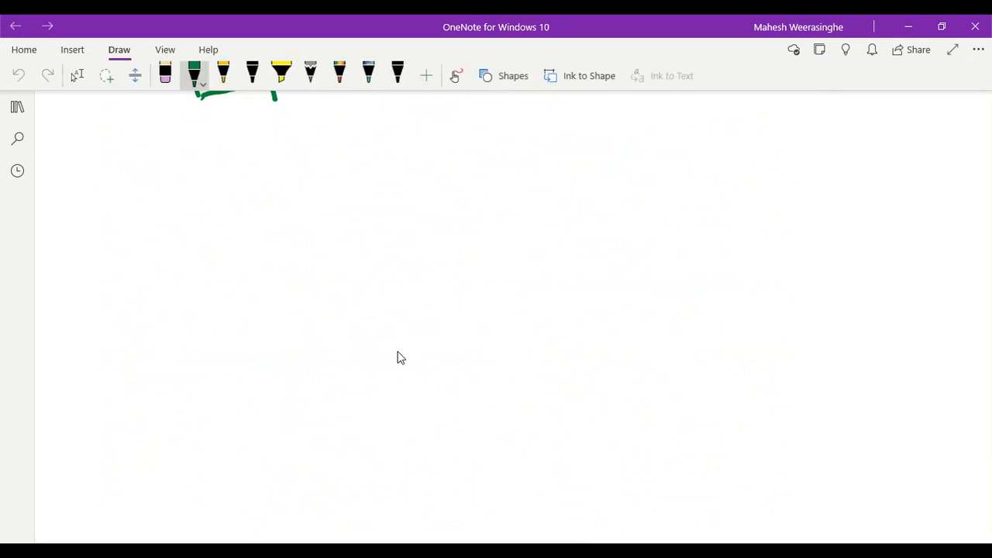
{"action": "left_click", "coordinate": [305, 245]}
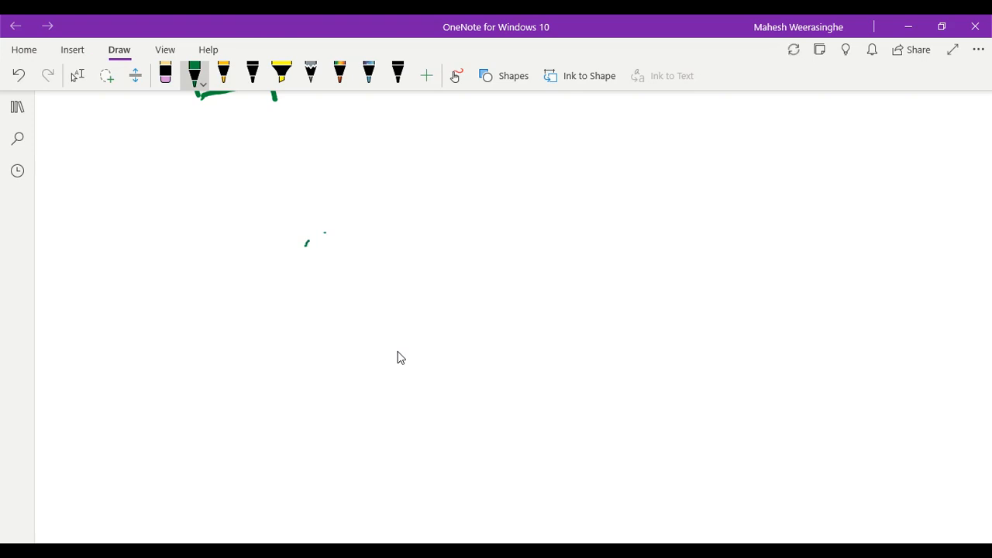
{"action": "left_click_drag", "start_coordinate": [306, 244], "coordinate": [527, 244]}
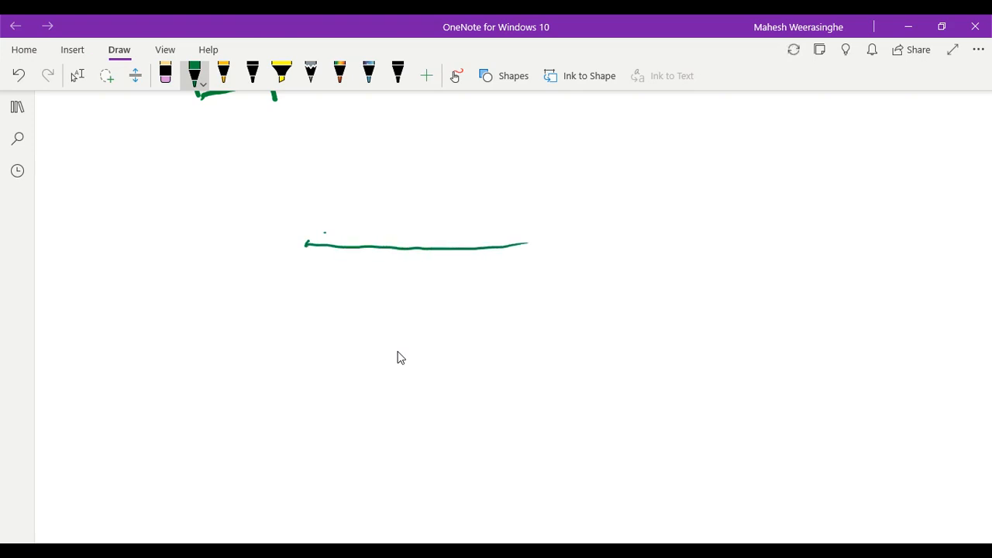
{"action": "left_click_drag", "start_coordinate": [304, 274], "coordinate": [307, 326]}
{"action": "mouse_move", "coordinate": [307, 243]}
{"action": "left_mouse_down"}
{"action": "mouse_move", "coordinate": [301, 325]}
{"action": "mouse_move", "coordinate": [367, 351]}
{"action": "mouse_move", "coordinate": [523, 341]}
{"action": "left_mouse_up"}
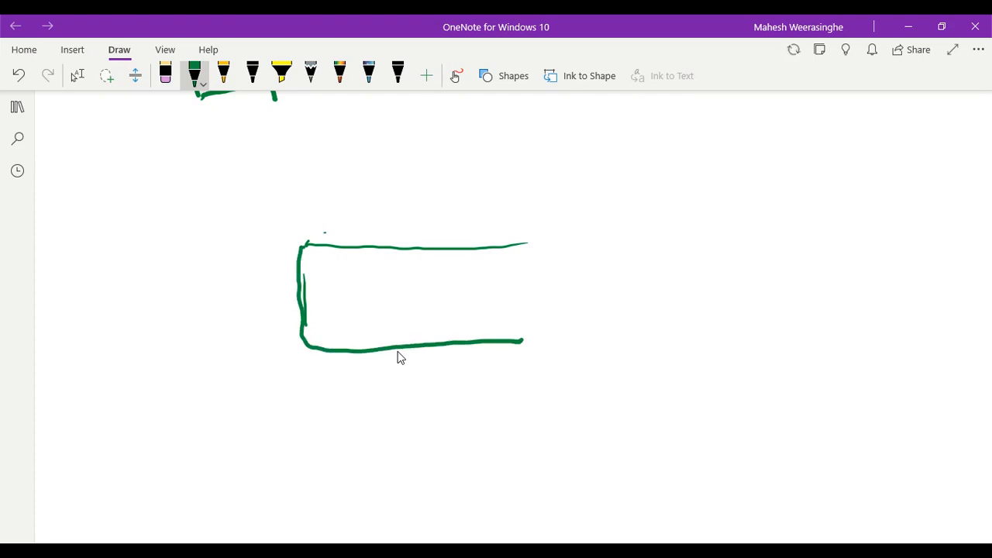
{"action": "left_click_drag", "start_coordinate": [518, 294], "coordinate": [511, 326]}
{"action": "left_click_drag", "start_coordinate": [525, 244], "coordinate": [512, 359]}
{"action": "scroll", "coordinate": [398, 358], "scroll_direction": "up", "scroll_amount": 1}
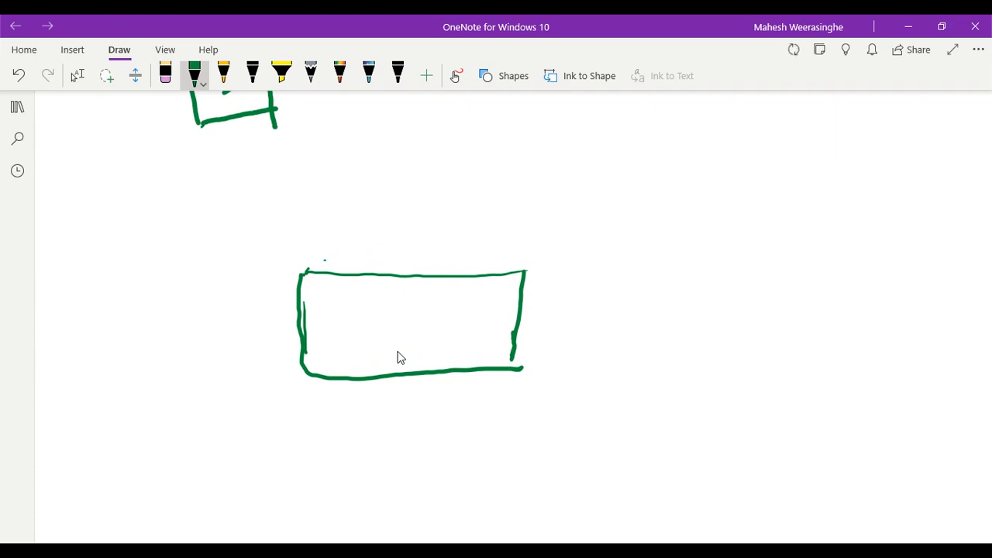
{"action": "mouse_move", "coordinate": [365, 312]}
{"action": "left_mouse_down"}
{"action": "mouse_move", "coordinate": [346, 360]}
{"action": "mouse_move", "coordinate": [372, 326]}
{"action": "mouse_move", "coordinate": [381, 353]}
{"action": "mouse_move", "coordinate": [388, 342]}
{"action": "left_mouse_up"}
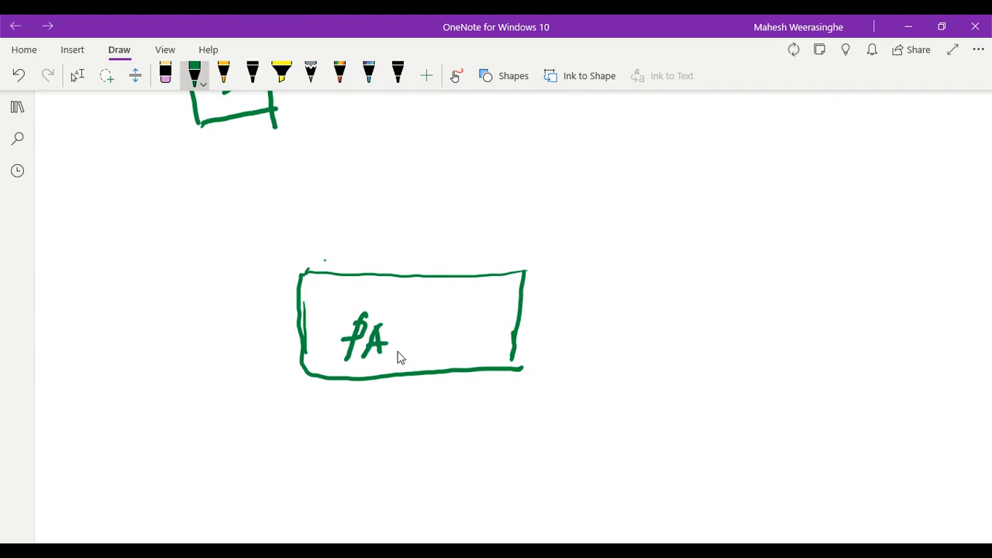
Draw a line up from PA labelled UNTRUST and a line down labelled TRUST
{"action": "left_click_drag", "start_coordinate": [405, 170], "coordinate": [394, 274]}
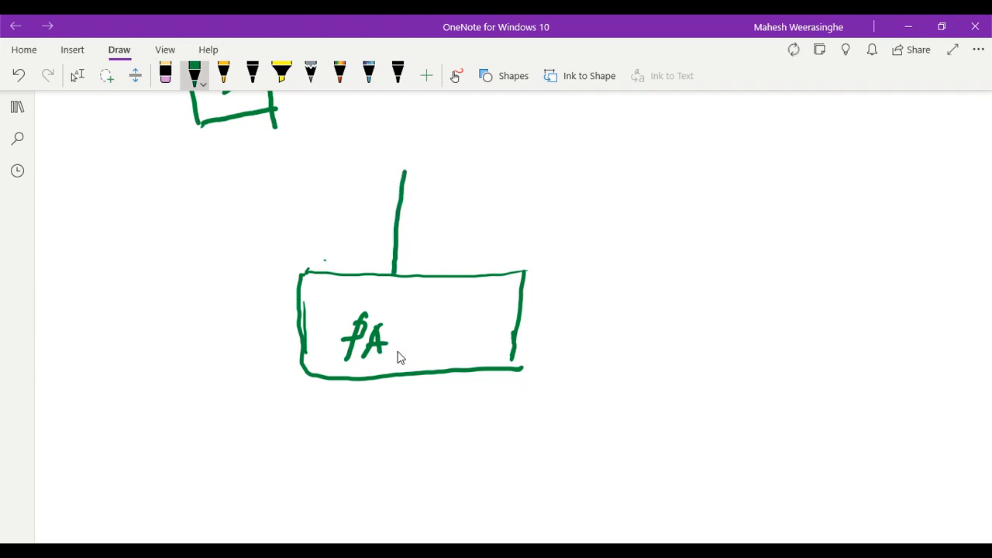
{"action": "mouse_move", "coordinate": [416, 239]}
{"action": "left_mouse_down"}
{"action": "mouse_move", "coordinate": [414, 257]}
{"action": "mouse_move", "coordinate": [462, 265]}
{"action": "mouse_move", "coordinate": [468, 241]}
{"action": "left_mouse_up"}
{"action": "mouse_move", "coordinate": [468, 241]}
{"action": "left_mouse_down"}
{"action": "mouse_move", "coordinate": [467, 264]}
{"action": "mouse_move", "coordinate": [480, 247]}
{"action": "mouse_move", "coordinate": [484, 262]}
{"action": "left_mouse_up"}
{"action": "mouse_move", "coordinate": [486, 242]}
{"action": "left_mouse_down"}
{"action": "mouse_move", "coordinate": [488, 261]}
{"action": "mouse_move", "coordinate": [523, 259]}
{"action": "mouse_move", "coordinate": [535, 234]}
{"action": "left_mouse_up"}
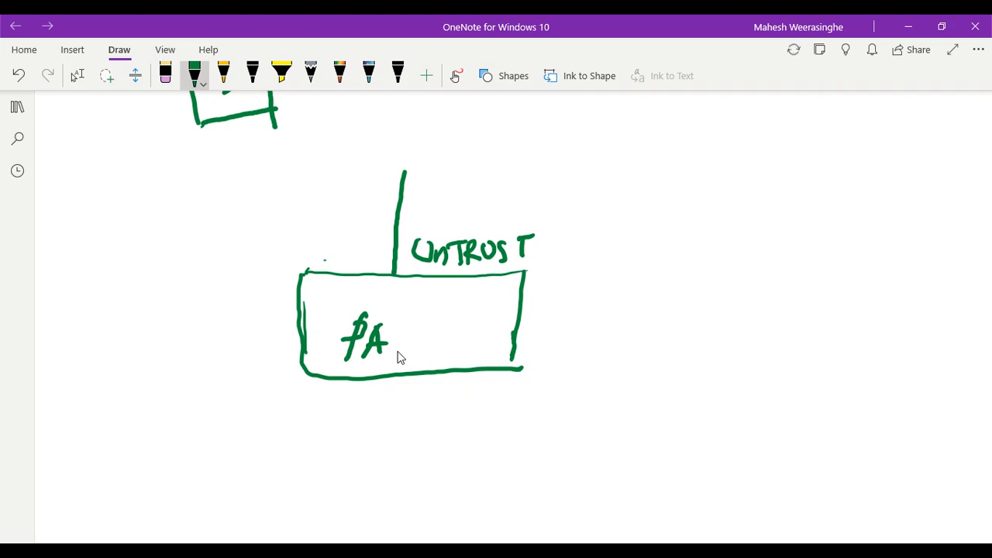
{"action": "left_click_drag", "start_coordinate": [402, 376], "coordinate": [390, 480]}
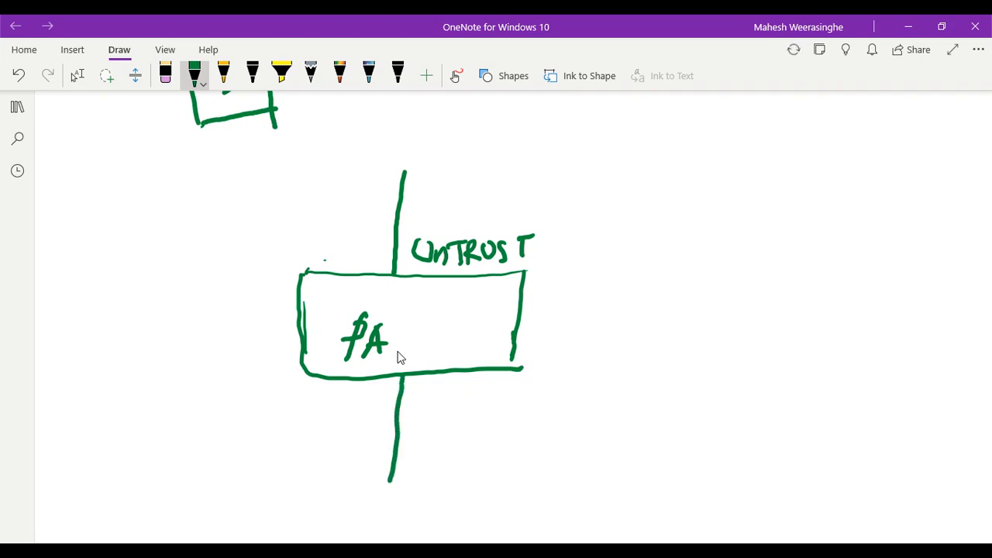
{"action": "mouse_move", "coordinate": [439, 414]}
{"action": "left_mouse_down"}
{"action": "mouse_move", "coordinate": [437, 438]}
{"action": "mouse_move", "coordinate": [447, 416]}
{"action": "left_mouse_up"}
{"action": "left_click_drag", "start_coordinate": [451, 413], "coordinate": [452, 440]}
{"action": "left_click_drag", "start_coordinate": [453, 417], "coordinate": [467, 433]}
{"action": "left_click_drag", "start_coordinate": [461, 416], "coordinate": [473, 434]}
{"action": "left_click_drag", "start_coordinate": [491, 417], "coordinate": [487, 439]}
{"action": "mouse_move", "coordinate": [500, 412]}
{"action": "left_mouse_down"}
{"action": "mouse_move", "coordinate": [500, 438]}
{"action": "mouse_move", "coordinate": [511, 412]}
{"action": "left_mouse_up"}
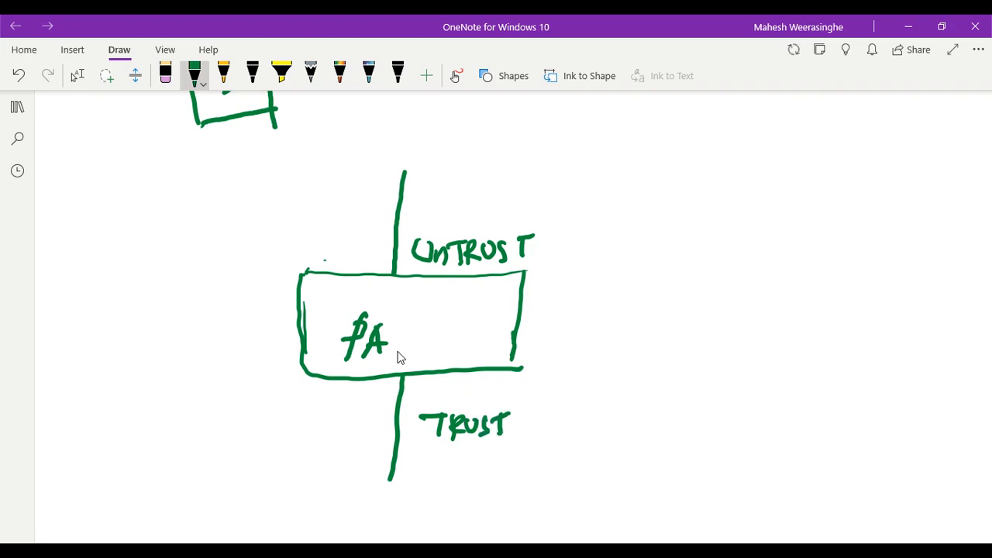
Draw a box at the end of the UNTRUST line and another at the TRUST line
{"action": "left_click_drag", "start_coordinate": [332, 168], "coordinate": [482, 178]}
{"action": "mouse_move", "coordinate": [333, 169]}
{"action": "left_mouse_down"}
{"action": "mouse_move", "coordinate": [326, 225]}
{"action": "mouse_move", "coordinate": [482, 231]}
{"action": "left_mouse_up"}
{"action": "left_click_drag", "start_coordinate": [477, 178], "coordinate": [465, 228]}
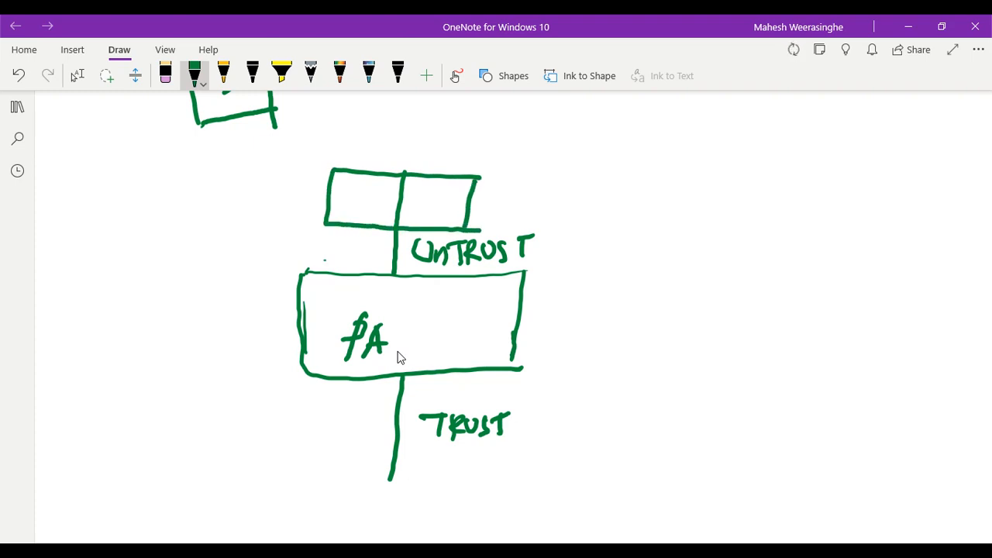
{"action": "left_click_drag", "start_coordinate": [333, 461], "coordinate": [499, 468]}
{"action": "mouse_move", "coordinate": [332, 463]}
{"action": "left_mouse_down"}
{"action": "mouse_move", "coordinate": [358, 508]}
{"action": "mouse_move", "coordinate": [478, 509]}
{"action": "left_mouse_up"}
{"action": "mouse_move", "coordinate": [495, 468]}
{"action": "left_mouse_down"}
{"action": "mouse_move", "coordinate": [489, 508]}
{"action": "mouse_move", "coordinate": [470, 509]}
{"action": "left_mouse_up"}
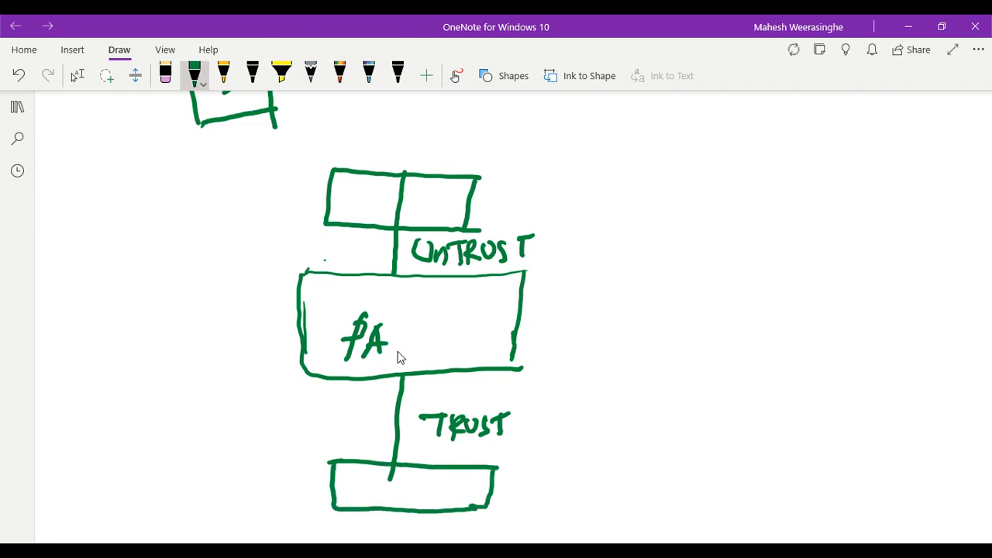
{"action": "scroll", "coordinate": [408, 349], "scroll_direction": "down", "scroll_amount": 3}
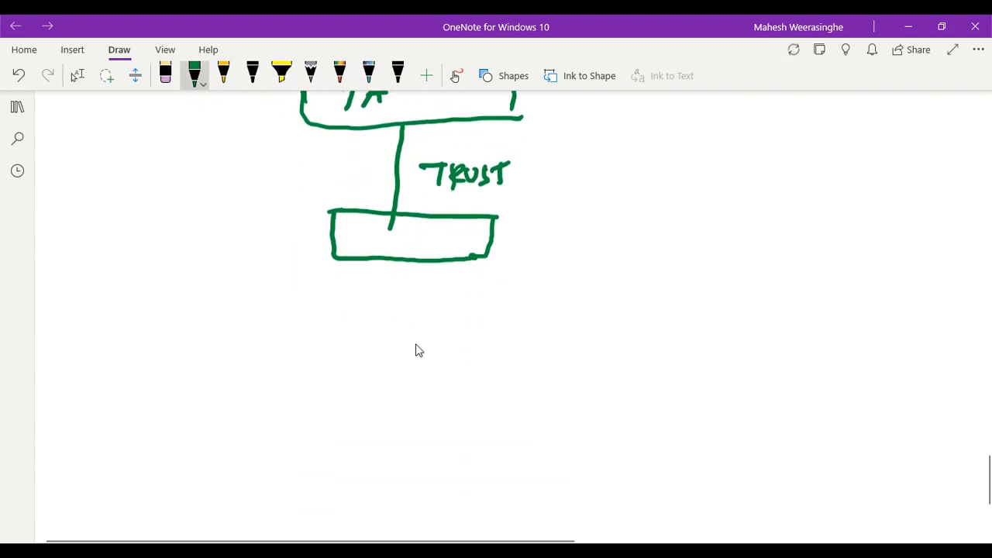
Draw two boxes side by side below the TRUST box
{"action": "left_click_drag", "start_coordinate": [136, 346], "coordinate": [283, 339]}
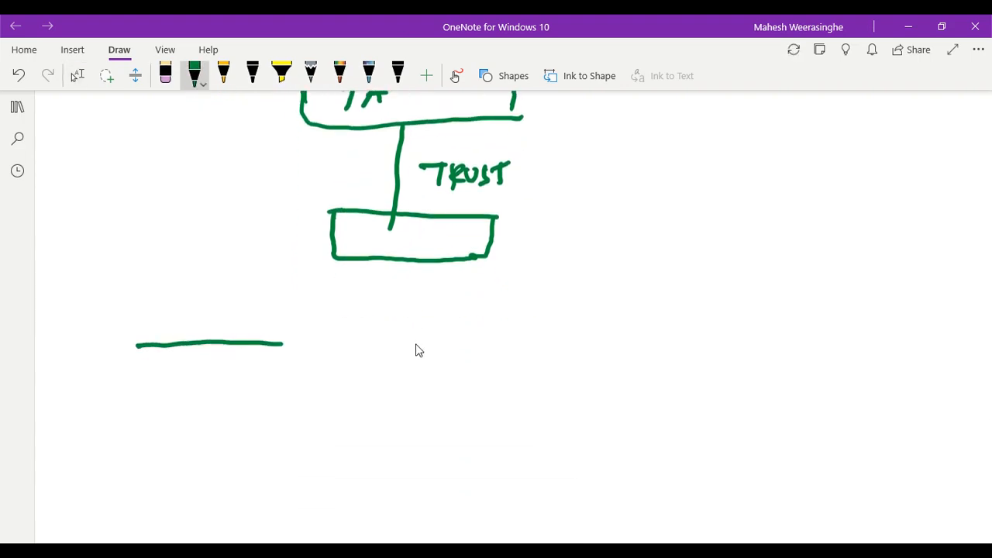
{"action": "mouse_move", "coordinate": [136, 341]}
{"action": "left_mouse_down"}
{"action": "mouse_move", "coordinate": [138, 414]}
{"action": "mouse_move", "coordinate": [297, 402]}
{"action": "mouse_move", "coordinate": [298, 455]}
{"action": "left_mouse_up"}
{"action": "scroll", "coordinate": [415, 351], "scroll_direction": "up", "scroll_amount": 1}
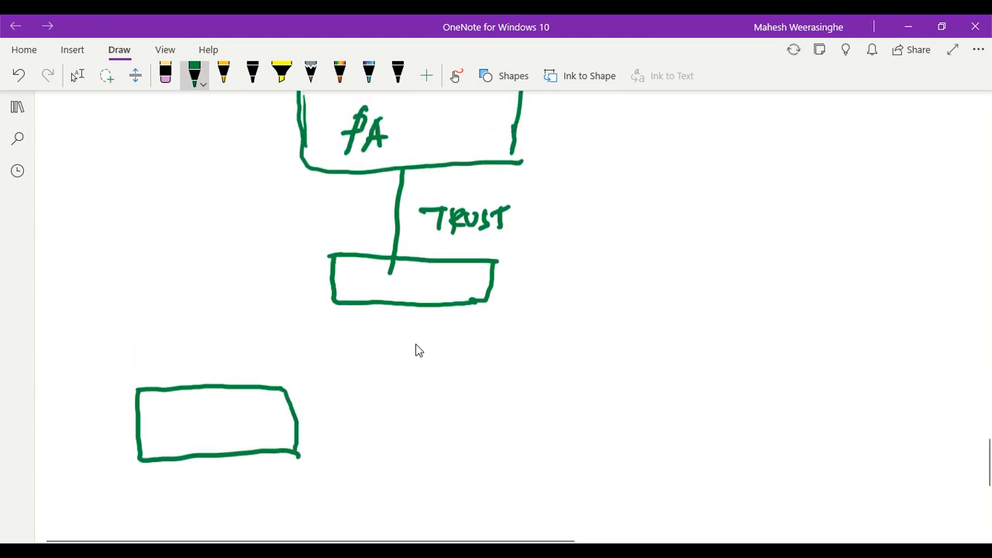
{"action": "mouse_move", "coordinate": [521, 371]}
{"action": "left_mouse_down"}
{"action": "mouse_move", "coordinate": [524, 434]}
{"action": "mouse_move", "coordinate": [733, 430]}
{"action": "left_mouse_up"}
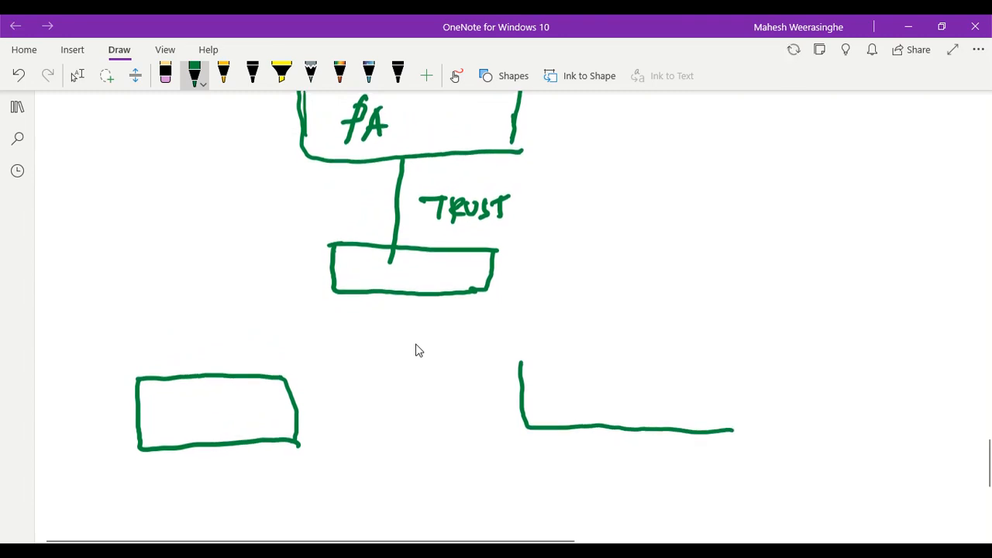
{"action": "mouse_move", "coordinate": [519, 358]}
{"action": "left_mouse_down"}
{"action": "mouse_move", "coordinate": [609, 358]}
{"action": "mouse_move", "coordinate": [707, 388]}
{"action": "left_mouse_up"}
{"action": "scroll", "coordinate": [415, 351], "scroll_direction": "up", "scroll_amount": 2}
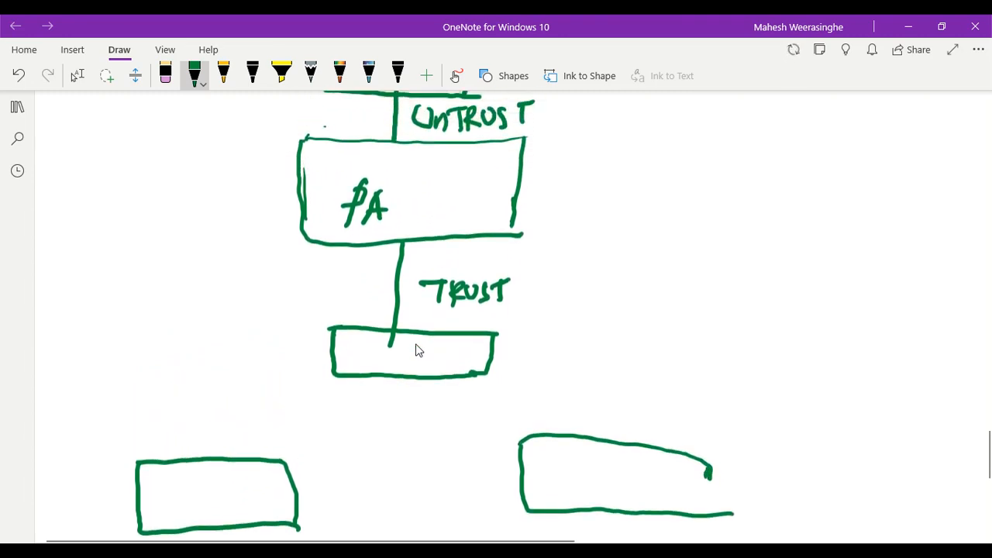
{"action": "left_click_drag", "start_coordinate": [708, 471], "coordinate": [705, 513]}
{"action": "scroll", "coordinate": [418, 341], "scroll_direction": "down", "scroll_amount": 2}
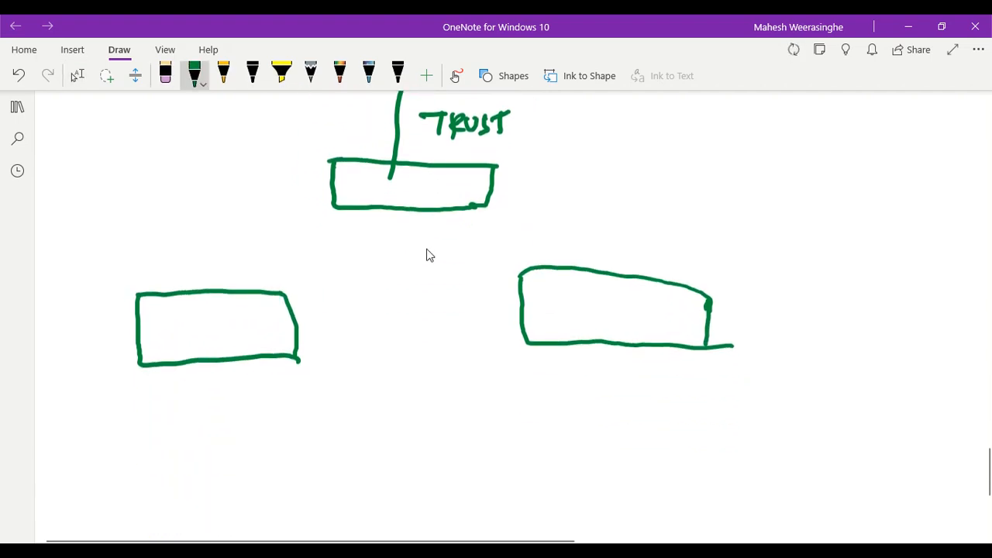
Label the boxes WWW and DB and draw an arrow from WWW up to PA
{"action": "mouse_move", "coordinate": [163, 319]}
{"action": "left_mouse_down"}
{"action": "mouse_move", "coordinate": [166, 341]}
{"action": "mouse_move", "coordinate": [189, 324]}
{"action": "mouse_move", "coordinate": [206, 341]}
{"action": "mouse_move", "coordinate": [222, 323]}
{"action": "left_mouse_up"}
{"action": "left_click_drag", "start_coordinate": [231, 320], "coordinate": [264, 314]}
{"action": "left_click_drag", "start_coordinate": [572, 292], "coordinate": [569, 324]}
{"action": "left_click_drag", "start_coordinate": [547, 309], "coordinate": [577, 321]}
{"action": "mouse_move", "coordinate": [597, 298]}
{"action": "left_mouse_down"}
{"action": "mouse_move", "coordinate": [598, 328]}
{"action": "mouse_move", "coordinate": [600, 315]}
{"action": "left_mouse_up"}
{"action": "mouse_move", "coordinate": [601, 314]}
{"action": "left_mouse_down"}
{"action": "mouse_move", "coordinate": [615, 332]}
{"action": "mouse_move", "coordinate": [586, 335]}
{"action": "left_mouse_up"}
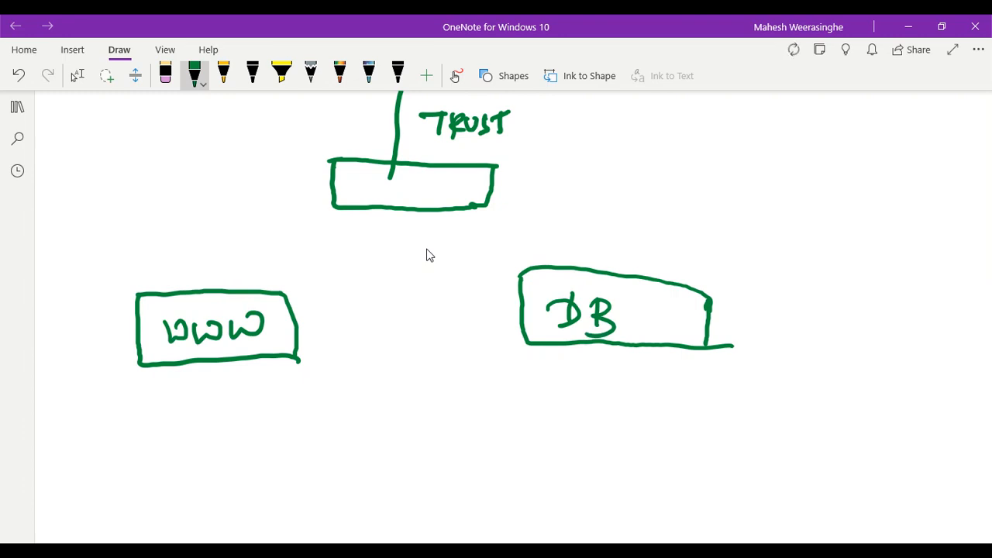
{"action": "scroll", "coordinate": [430, 255], "scroll_direction": "up", "scroll_amount": 3}
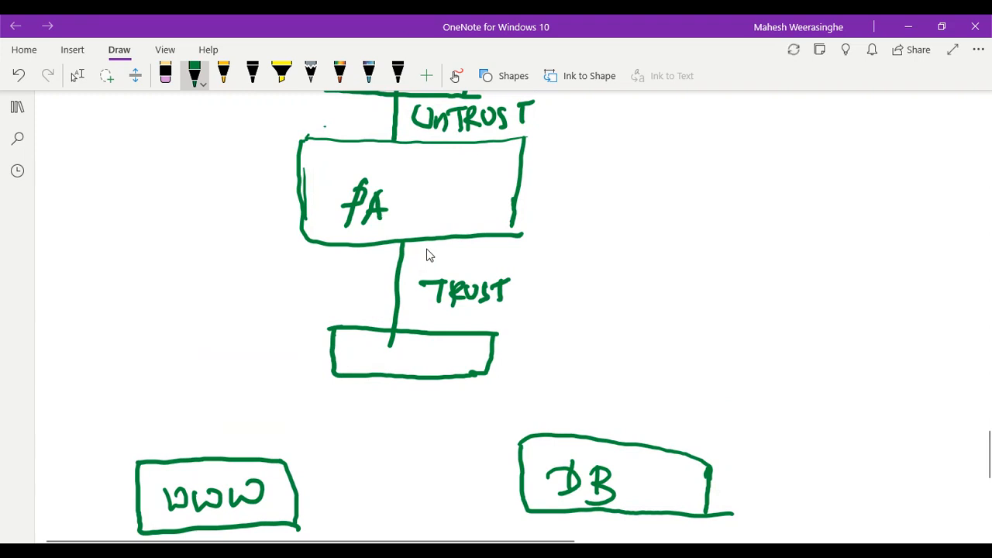
{"action": "mouse_move", "coordinate": [161, 443]}
{"action": "left_mouse_down"}
{"action": "mouse_move", "coordinate": [245, 325]}
{"action": "mouse_move", "coordinate": [385, 254]}
{"action": "mouse_move", "coordinate": [385, 273]}
{"action": "left_mouse_up"}
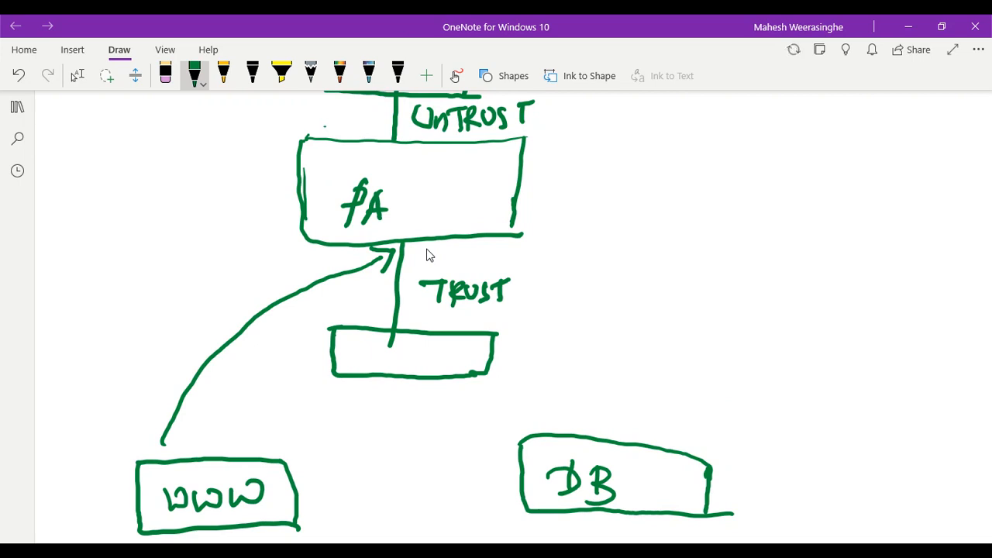
Circle the arrow tip at PA and write an underlined TRUST→TRUST note beside the diagram
{"action": "mouse_move", "coordinate": [413, 231]}
{"action": "left_mouse_down"}
{"action": "mouse_move", "coordinate": [386, 244]}
{"action": "mouse_move", "coordinate": [420, 234]}
{"action": "mouse_move", "coordinate": [409, 232]}
{"action": "left_mouse_up"}
{"action": "mouse_move", "coordinate": [606, 296]}
{"action": "left_mouse_down"}
{"action": "mouse_move", "coordinate": [605, 333]}
{"action": "mouse_move", "coordinate": [625, 295]}
{"action": "left_mouse_up"}
{"action": "left_click_drag", "start_coordinate": [625, 294], "coordinate": [623, 329]}
{"action": "mouse_move", "coordinate": [625, 304]}
{"action": "left_mouse_down"}
{"action": "mouse_move", "coordinate": [626, 319]}
{"action": "mouse_move", "coordinate": [640, 324]}
{"action": "left_mouse_up"}
{"action": "mouse_move", "coordinate": [640, 309]}
{"action": "left_mouse_down"}
{"action": "mouse_move", "coordinate": [644, 324]}
{"action": "mouse_move", "coordinate": [656, 300]}
{"action": "left_mouse_up"}
{"action": "mouse_move", "coordinate": [663, 303]}
{"action": "left_mouse_down"}
{"action": "mouse_move", "coordinate": [651, 320]}
{"action": "mouse_move", "coordinate": [679, 318]}
{"action": "mouse_move", "coordinate": [685, 295]}
{"action": "mouse_move", "coordinate": [718, 305]}
{"action": "mouse_move", "coordinate": [721, 324]}
{"action": "left_mouse_up"}
{"action": "left_click_drag", "start_coordinate": [757, 289], "coordinate": [753, 320]}
{"action": "left_click_drag", "start_coordinate": [738, 299], "coordinate": [772, 283]}
{"action": "mouse_move", "coordinate": [775, 289]}
{"action": "left_mouse_down"}
{"action": "mouse_move", "coordinate": [770, 315]}
{"action": "mouse_move", "coordinate": [800, 308]}
{"action": "left_mouse_up"}
{"action": "mouse_move", "coordinate": [795, 287]}
{"action": "left_mouse_down"}
{"action": "mouse_move", "coordinate": [806, 287]}
{"action": "mouse_move", "coordinate": [807, 307]}
{"action": "left_mouse_up"}
{"action": "left_click_drag", "start_coordinate": [842, 280], "coordinate": [844, 308]}
{"action": "left_click_drag", "start_coordinate": [825, 291], "coordinate": [856, 276]}
{"action": "left_click_drag", "start_coordinate": [608, 351], "coordinate": [845, 348]}
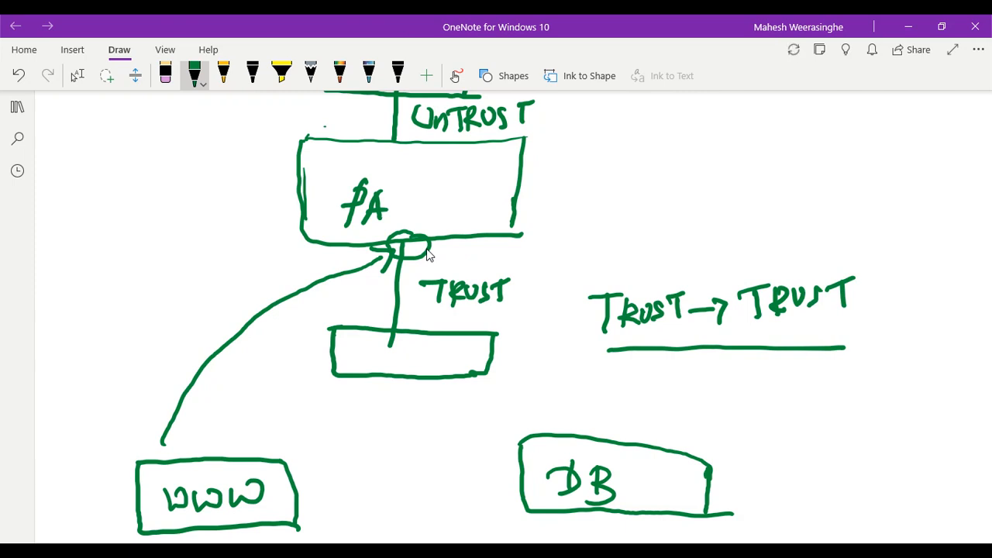
Write INTRA above the TRUST→TRUST note and return to the firewall's browser window
{"action": "mouse_move", "coordinate": [661, 223]}
{"action": "left_mouse_down"}
{"action": "mouse_move", "coordinate": [658, 251]}
{"action": "mouse_move", "coordinate": [671, 228]}
{"action": "mouse_move", "coordinate": [671, 248]}
{"action": "left_mouse_up"}
{"action": "left_click_drag", "start_coordinate": [680, 225], "coordinate": [665, 255]}
{"action": "mouse_move", "coordinate": [676, 233]}
{"action": "left_mouse_down"}
{"action": "mouse_move", "coordinate": [693, 250]}
{"action": "mouse_move", "coordinate": [716, 248]}
{"action": "left_mouse_up"}
{"action": "mouse_move", "coordinate": [703, 225]}
{"action": "left_mouse_down"}
{"action": "mouse_move", "coordinate": [727, 222]}
{"action": "mouse_move", "coordinate": [732, 248]}
{"action": "left_mouse_up"}
{"action": "mouse_move", "coordinate": [733, 218]}
{"action": "left_mouse_down"}
{"action": "mouse_move", "coordinate": [730, 235]}
{"action": "mouse_move", "coordinate": [749, 239]}
{"action": "left_mouse_up"}
{"action": "mouse_move", "coordinate": [770, 219]}
{"action": "left_mouse_down"}
{"action": "mouse_move", "coordinate": [787, 246]}
{"action": "mouse_move", "coordinate": [789, 234]}
{"action": "left_mouse_up"}
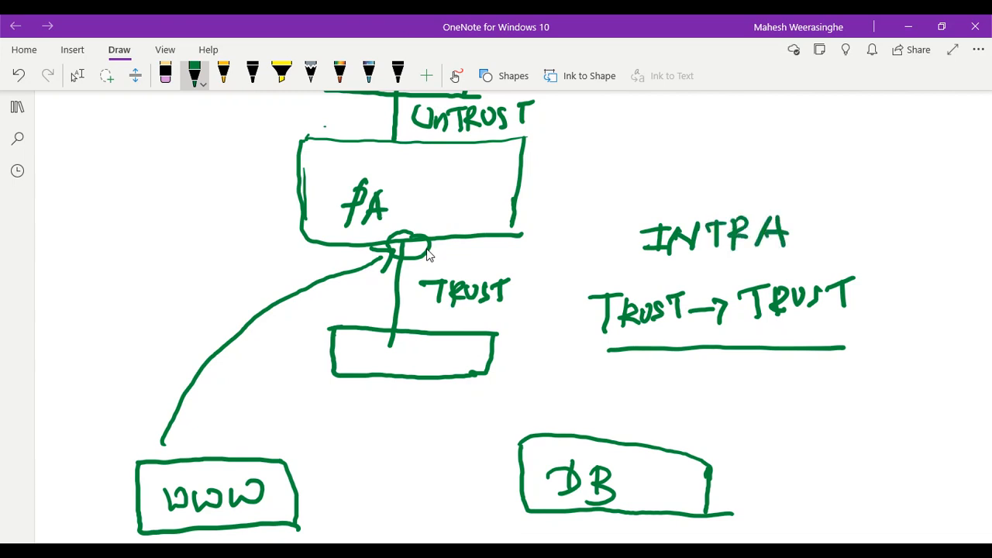
{"action": "left_click", "coordinate": [75, 76]}
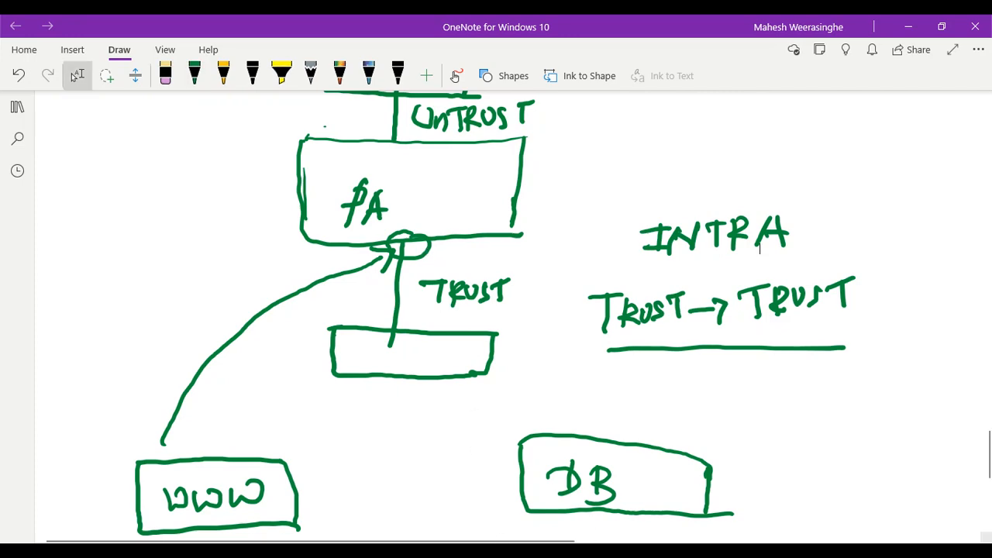
{"action": "key", "text": "alt+Tab"}
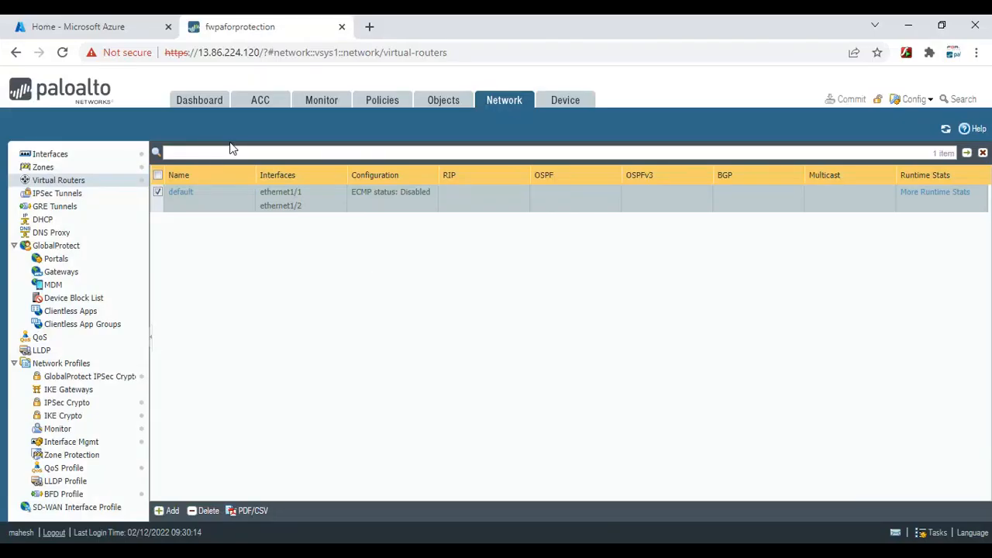
Check PAN-OS traffic logs for pings from 192.168.240.4 to 192.168.240.100, then return to Azure home
{"action": "left_click", "coordinate": [382, 102]}
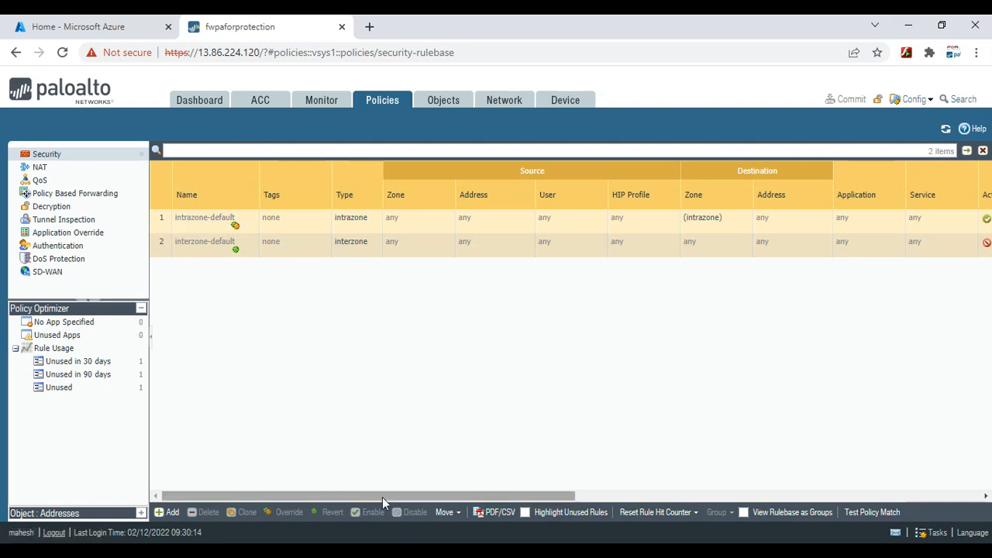
{"action": "left_click_drag", "start_coordinate": [381, 500], "coordinate": [667, 517]}
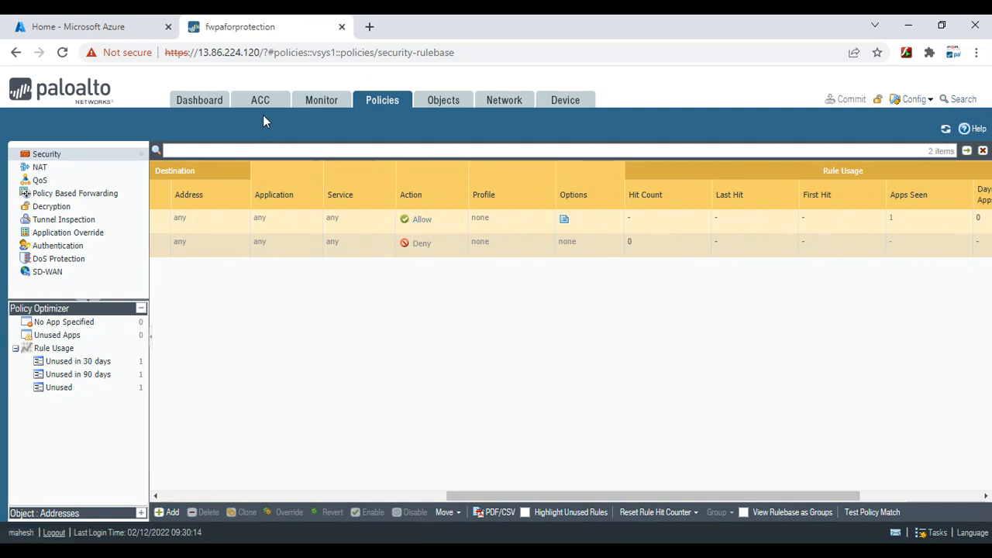
{"action": "left_click", "coordinate": [327, 108]}
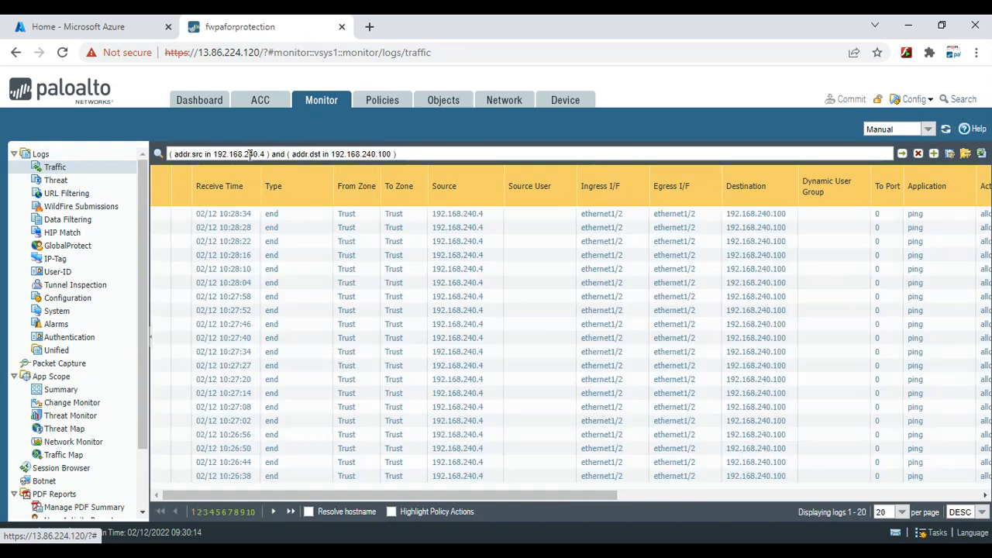
{"action": "left_click_drag", "start_coordinate": [265, 153], "coordinate": [248, 153]}
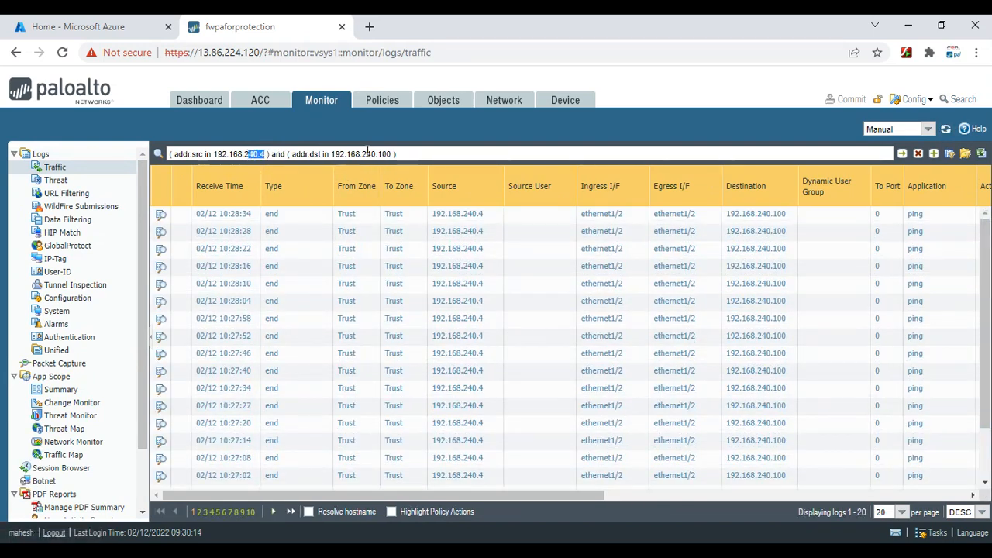
{"action": "left_click_drag", "start_coordinate": [397, 154], "coordinate": [362, 154]}
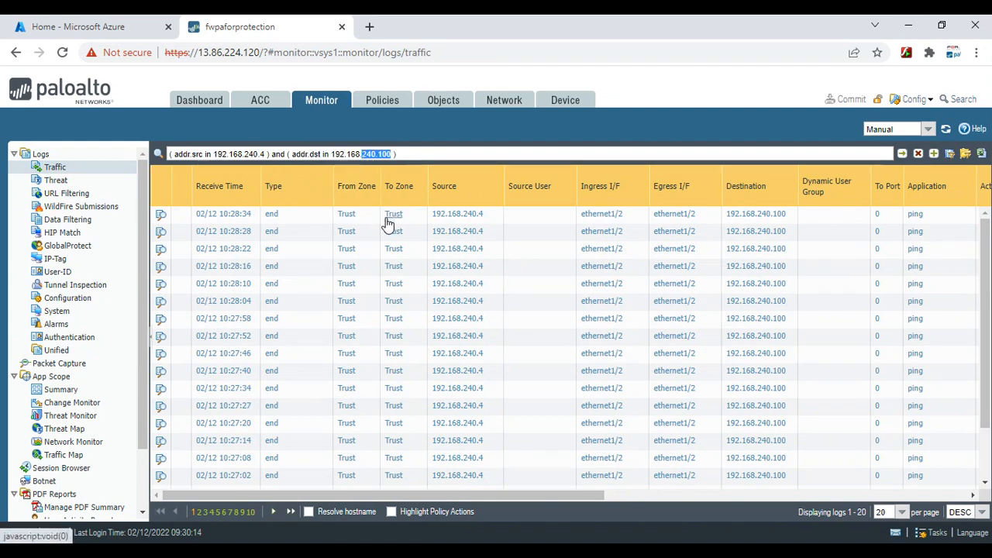
{"action": "left_click", "coordinate": [56, 24]}
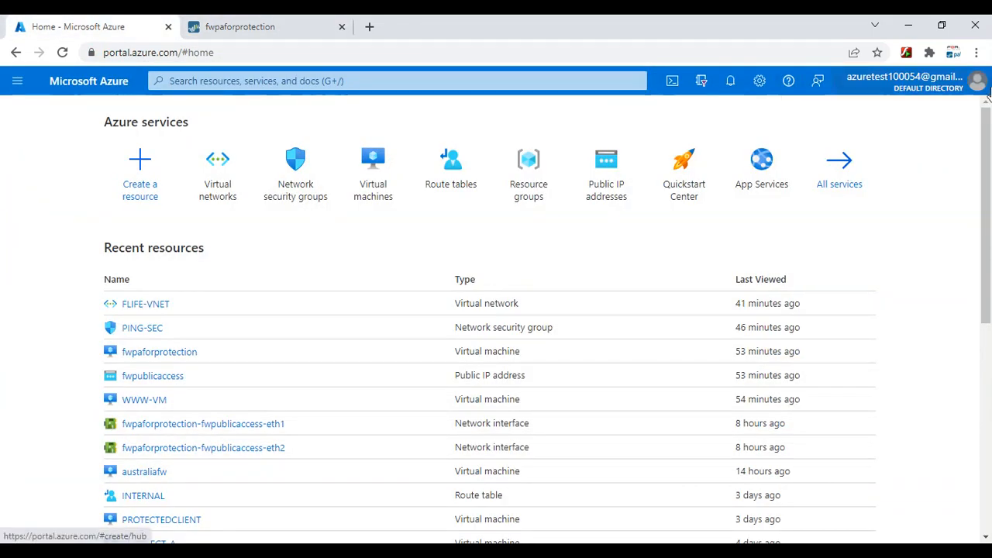
Minimize the browser so the OneNote firewall sketch is visible again
{"action": "left_click", "coordinate": [907, 25]}
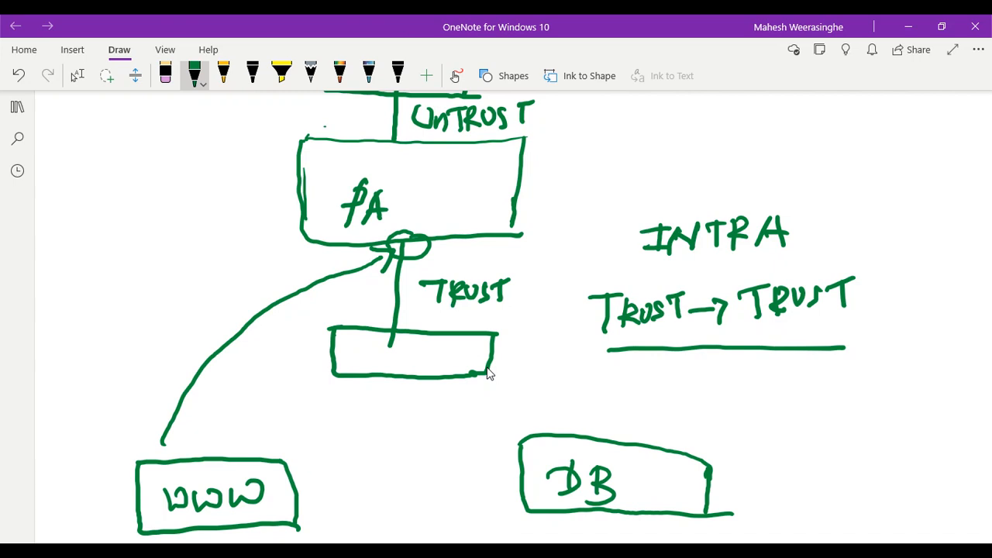
Mark WWW with a circled arrow and draw a path from PA up through UNTRUST, curving down the right
{"action": "mouse_move", "coordinate": [342, 463]}
{"action": "left_mouse_down"}
{"action": "mouse_move", "coordinate": [309, 472]}
{"action": "mouse_move", "coordinate": [300, 463]}
{"action": "mouse_move", "coordinate": [320, 487]}
{"action": "left_mouse_up"}
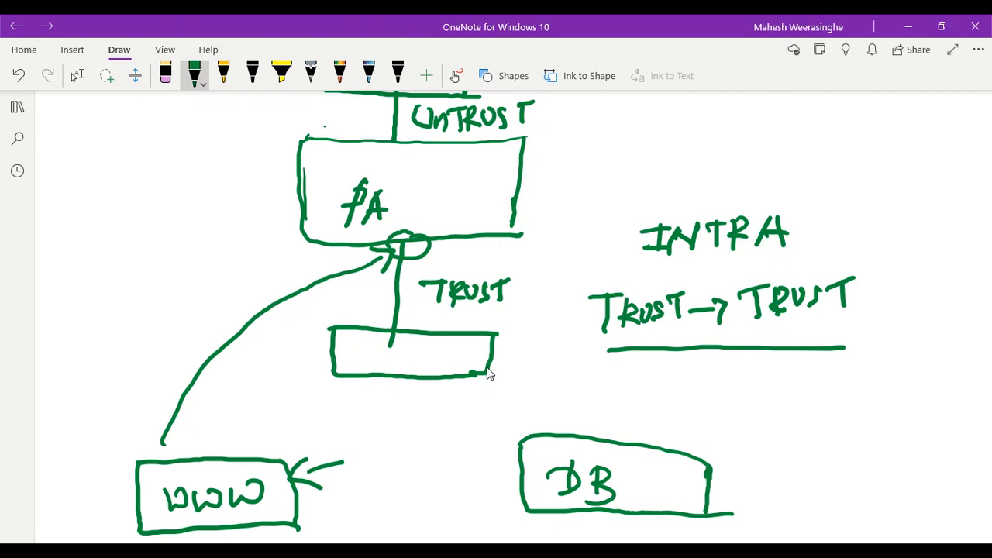
{"action": "mouse_move", "coordinate": [303, 430]}
{"action": "left_mouse_down"}
{"action": "mouse_move", "coordinate": [287, 434]}
{"action": "mouse_move", "coordinate": [280, 501]}
{"action": "mouse_move", "coordinate": [356, 473]}
{"action": "mouse_move", "coordinate": [299, 427]}
{"action": "left_mouse_up"}
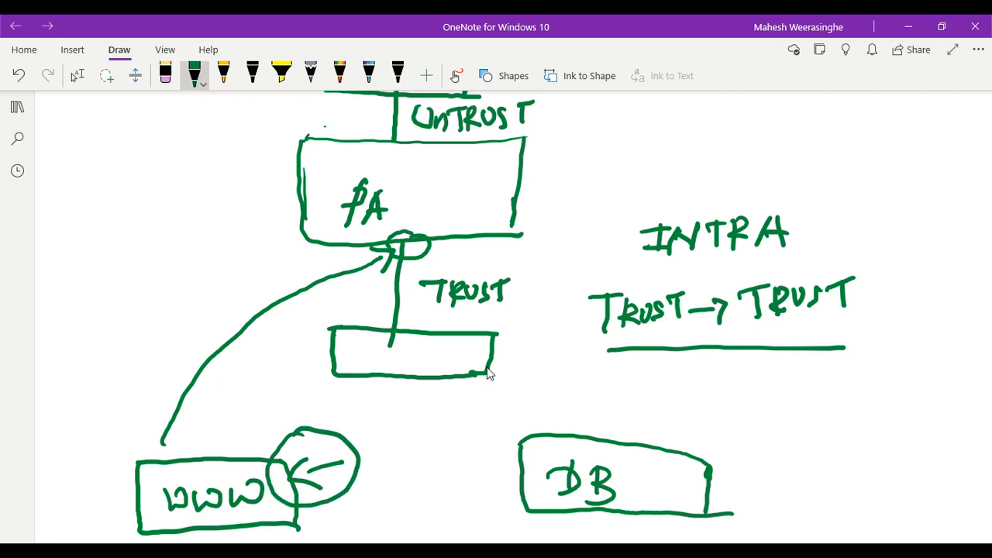
{"action": "scroll", "coordinate": [548, 424], "scroll_direction": "up", "scroll_amount": 2}
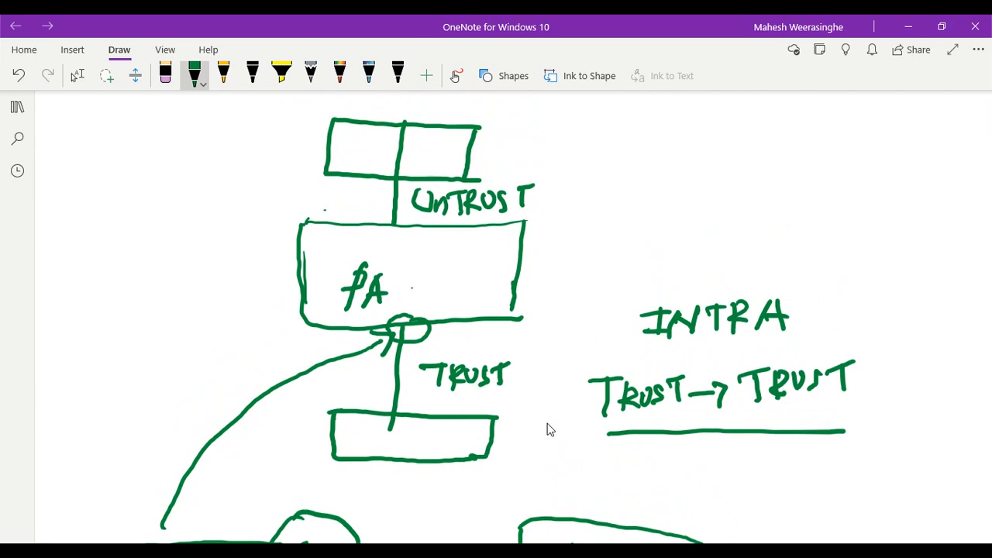
{"action": "mouse_move", "coordinate": [411, 287]}
{"action": "left_mouse_down"}
{"action": "mouse_move", "coordinate": [462, 138]}
{"action": "mouse_move", "coordinate": [479, 157]}
{"action": "left_mouse_up"}
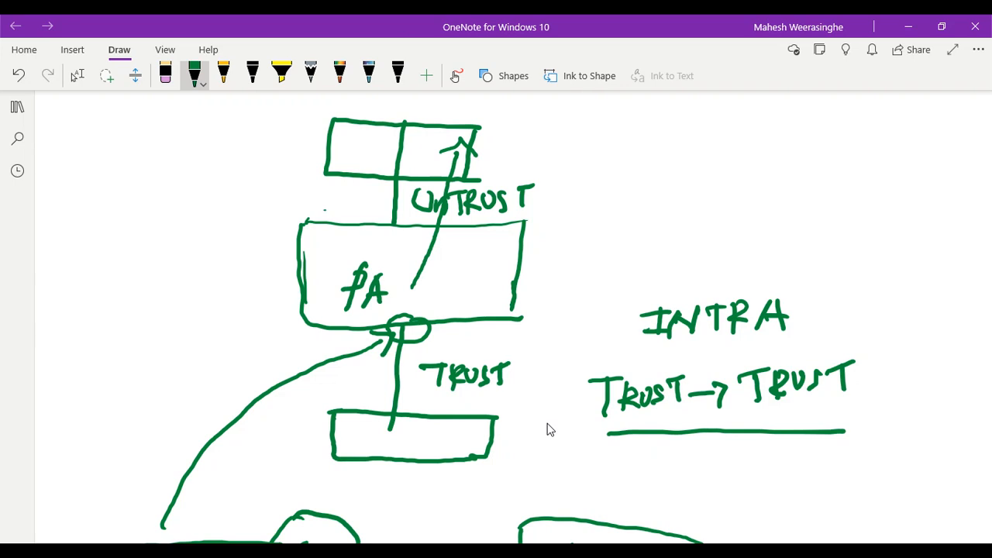
{"action": "mouse_move", "coordinate": [427, 320]}
{"action": "left_mouse_down"}
{"action": "mouse_move", "coordinate": [451, 294]}
{"action": "mouse_move", "coordinate": [411, 255]}
{"action": "mouse_move", "coordinate": [458, 115]}
{"action": "mouse_move", "coordinate": [451, 148]}
{"action": "left_mouse_up"}
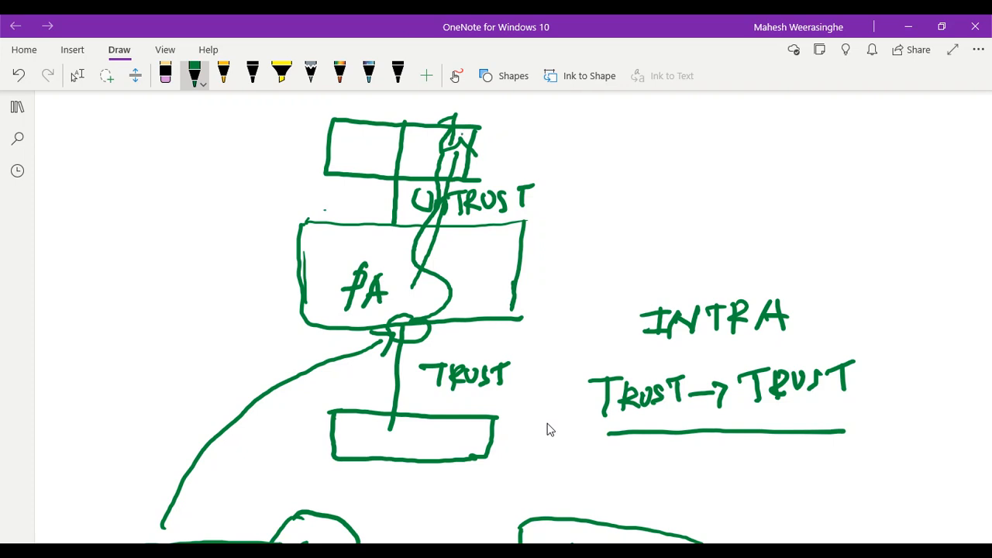
{"action": "mouse_move", "coordinate": [462, 133]}
{"action": "left_mouse_down"}
{"action": "mouse_move", "coordinate": [535, 141]}
{"action": "mouse_move", "coordinate": [581, 163]}
{"action": "mouse_move", "coordinate": [546, 332]}
{"action": "mouse_move", "coordinate": [510, 431]}
{"action": "mouse_move", "coordinate": [440, 542]}
{"action": "left_mouse_up"}
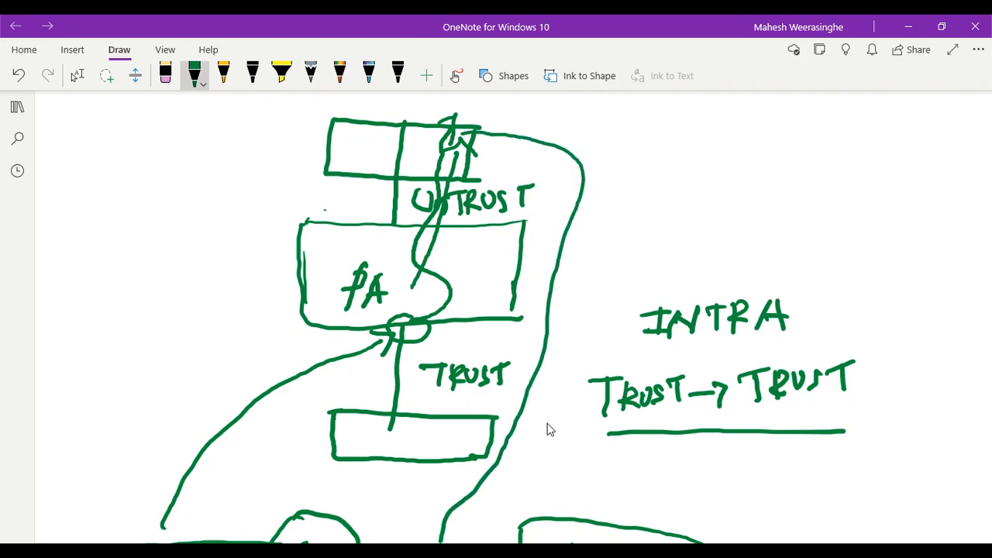
{"action": "left_click", "coordinate": [77, 75]}
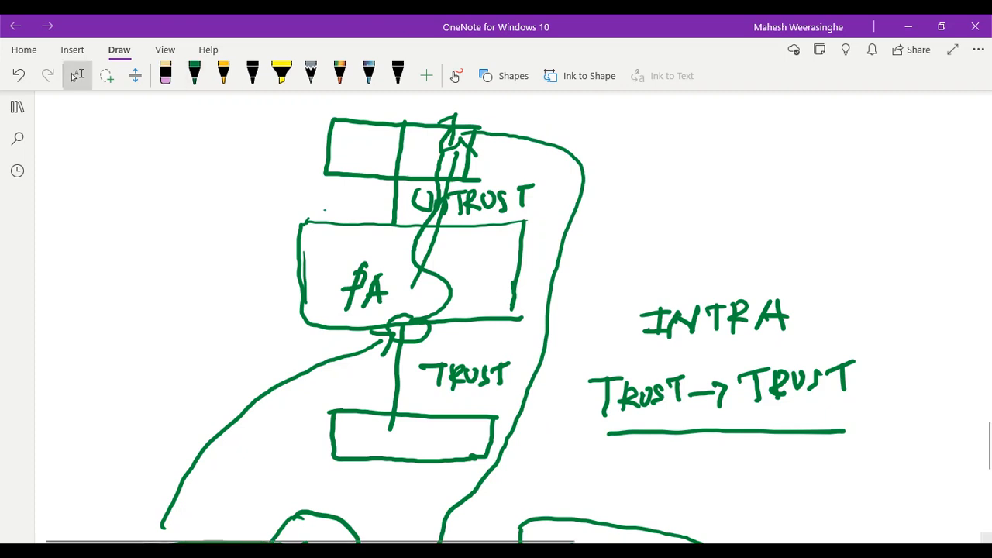
Extend the path to an arrowhead at WWW, then open the firewall's Network tab in the browser
{"action": "scroll", "coordinate": [789, 306], "scroll_direction": "down", "scroll_amount": 3}
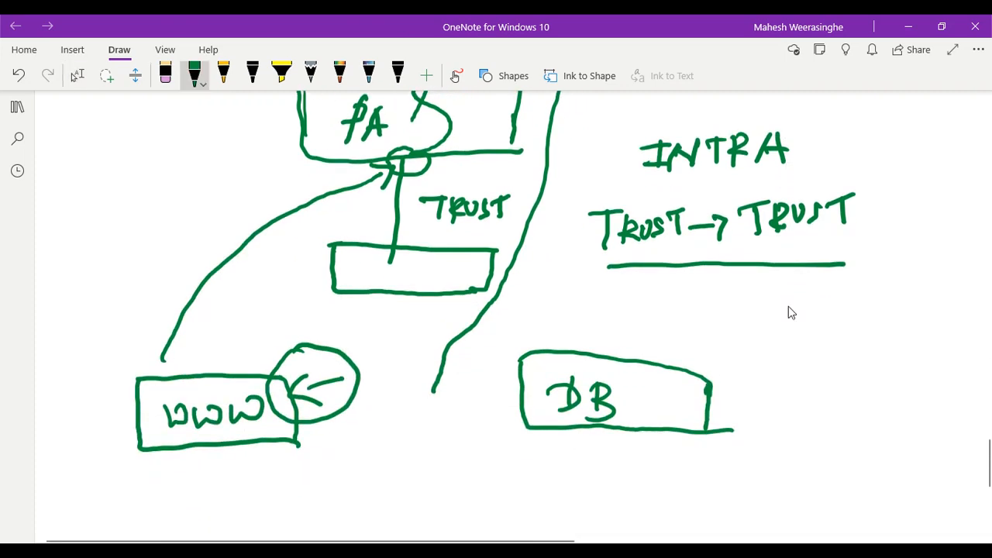
{"action": "mouse_move", "coordinate": [434, 391]}
{"action": "left_mouse_down"}
{"action": "mouse_move", "coordinate": [344, 433]}
{"action": "mouse_move", "coordinate": [356, 454]}
{"action": "left_mouse_up"}
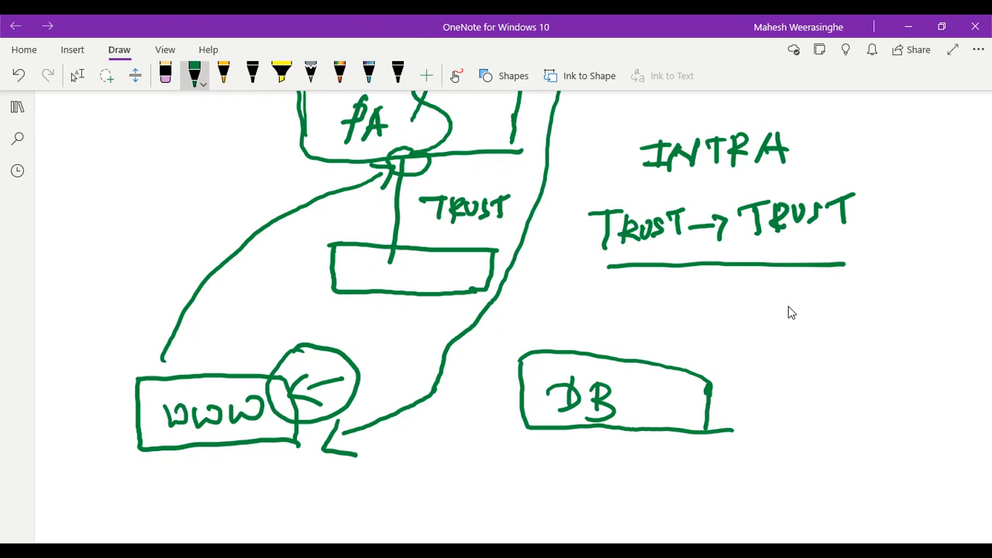
{"action": "scroll", "coordinate": [788, 307], "scroll_direction": "up", "scroll_amount": 4}
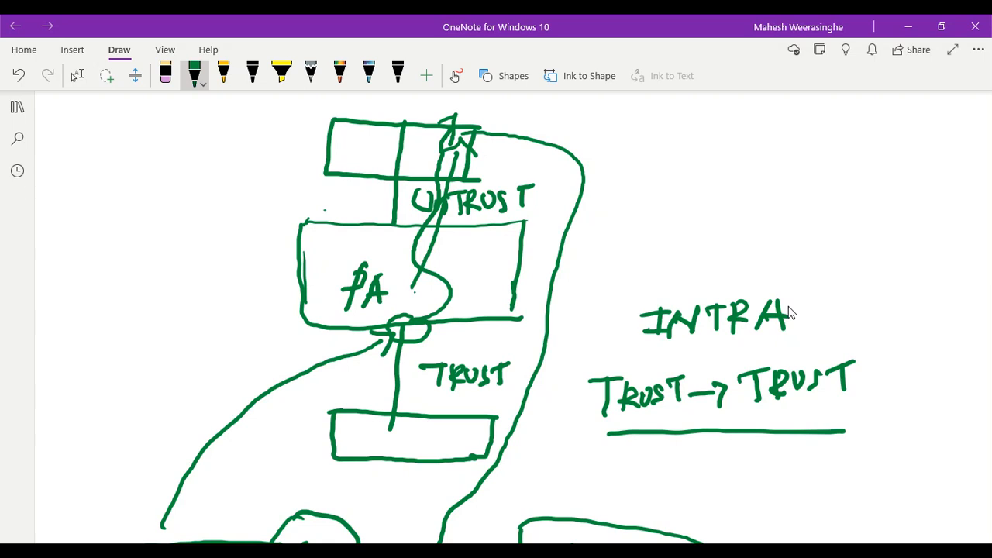
{"action": "key", "text": "Escape"}
{"action": "scroll", "coordinate": [789, 312], "scroll_direction": "down", "scroll_amount": 2}
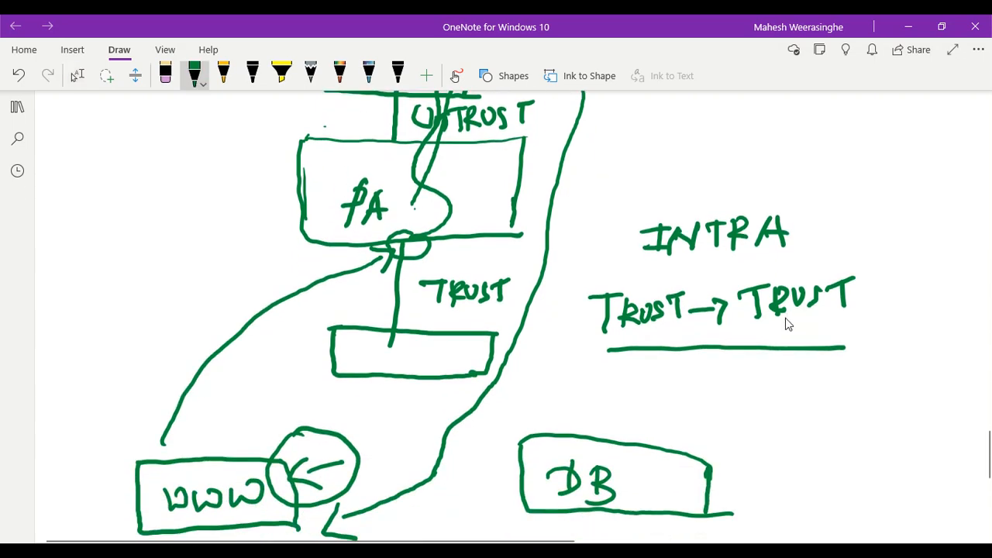
{"action": "mouse_move", "coordinate": [458, 214]}
{"action": "left_mouse_down"}
{"action": "mouse_move", "coordinate": [406, 331]}
{"action": "mouse_move", "coordinate": [448, 325]}
{"action": "left_mouse_up"}
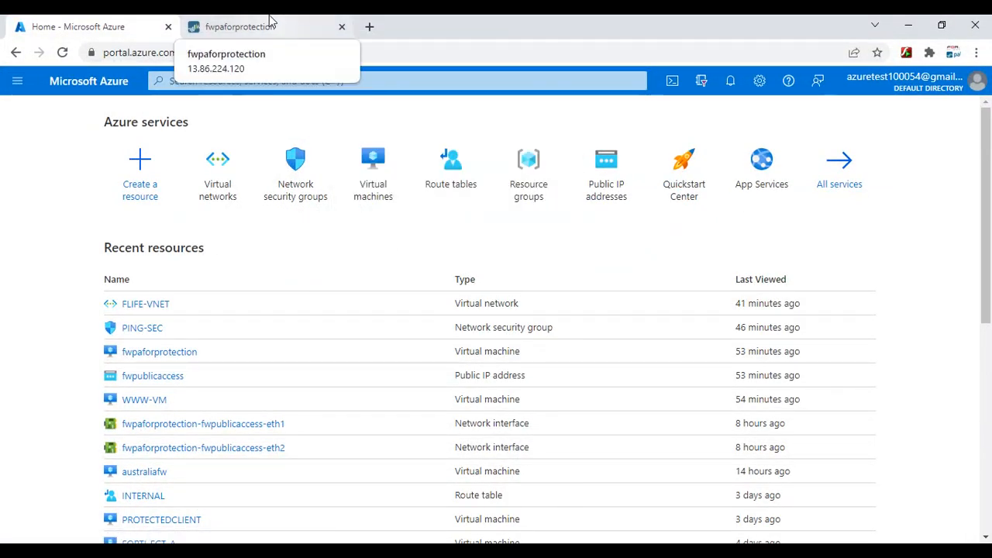
{"action": "left_click", "coordinate": [241, 29]}
{"action": "left_click", "coordinate": [504, 100]}
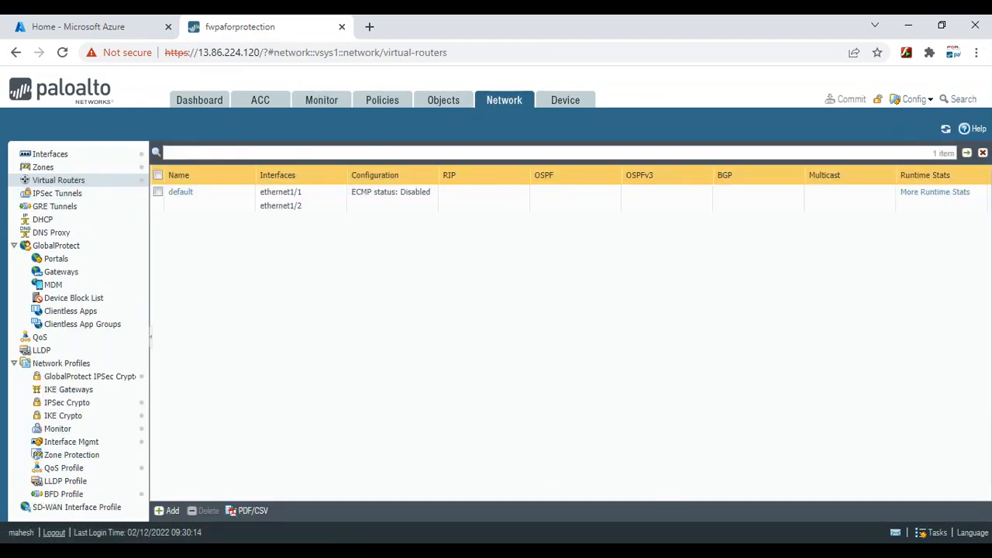
Check the ping terminal, then add a new static route on the default virtual router
{"action": "key", "text": "alt+Tab"}
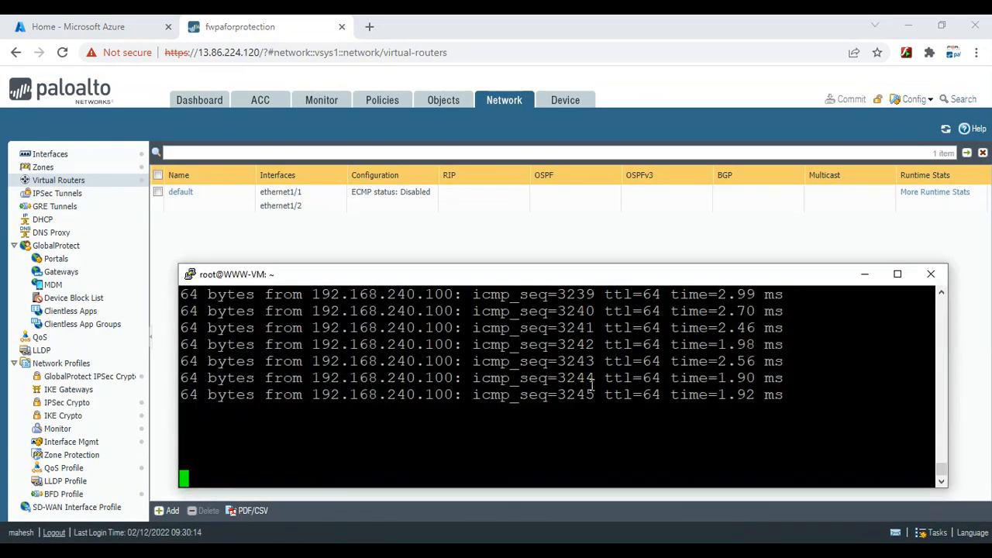
{"action": "left_click", "coordinate": [865, 275]}
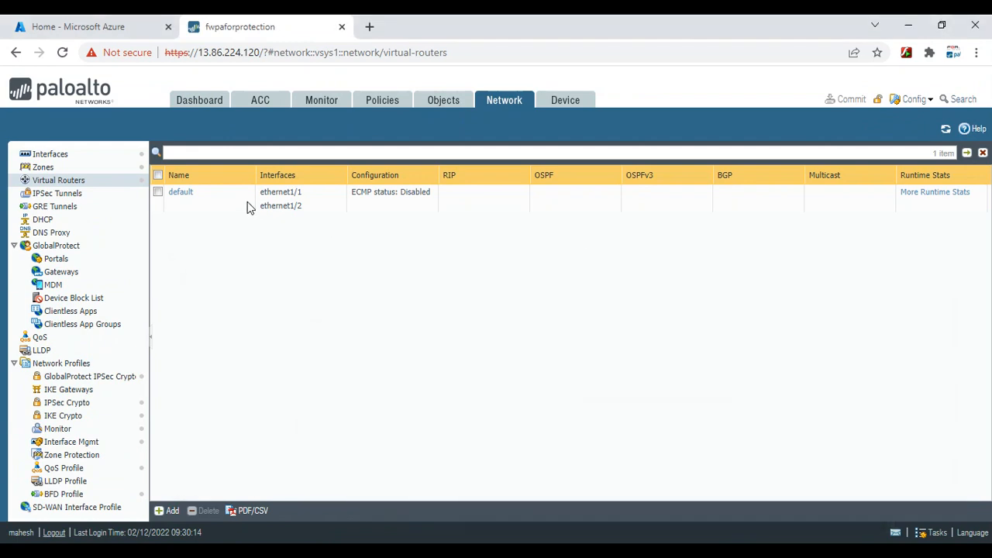
{"action": "left_click", "coordinate": [182, 195]}
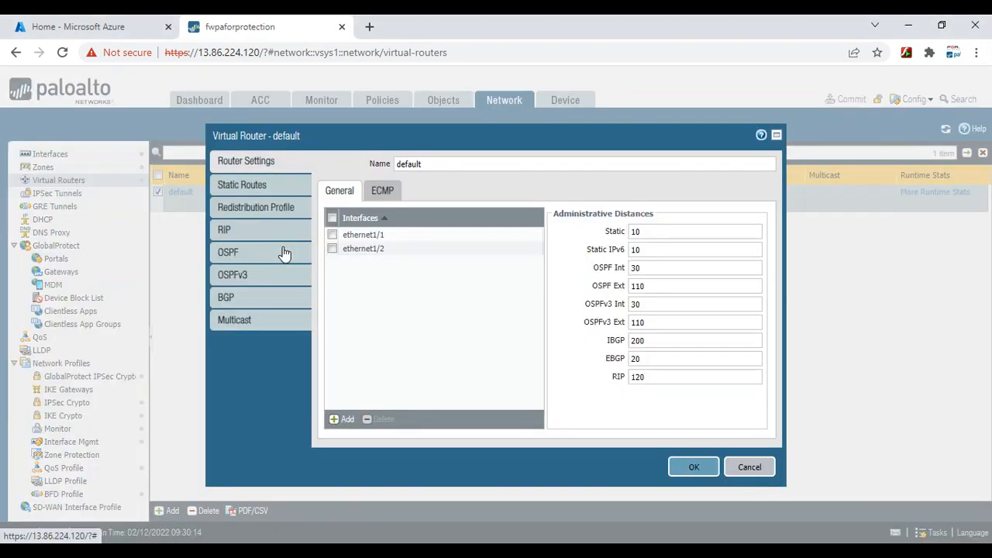
{"action": "left_click", "coordinate": [243, 185]}
{"action": "left_click", "coordinate": [349, 423]}
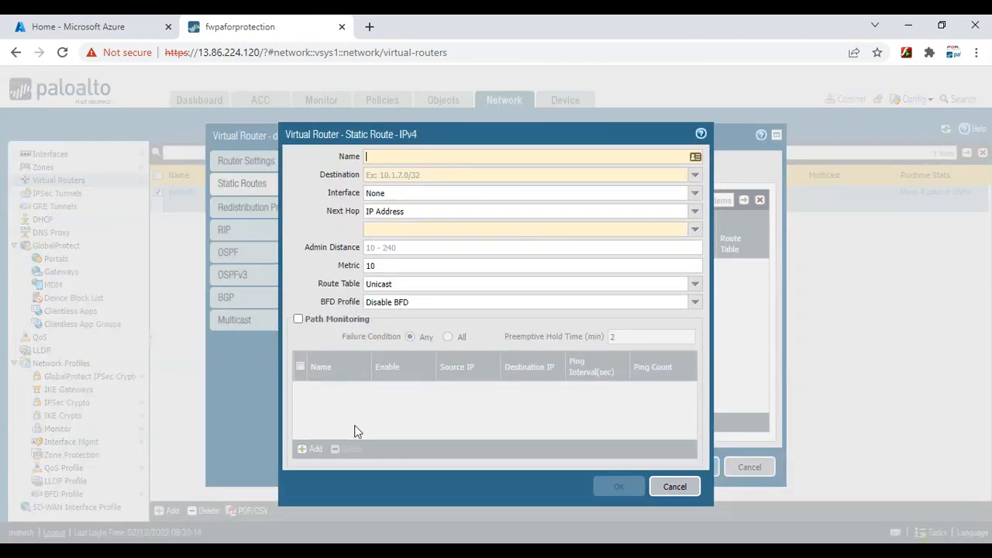
Save WWW-ROUTE to 192.168.240.0/27 via ethernet1/2, next hop 192.168.240.1, and the router settings
{"action": "type", "text": "WWW-"}
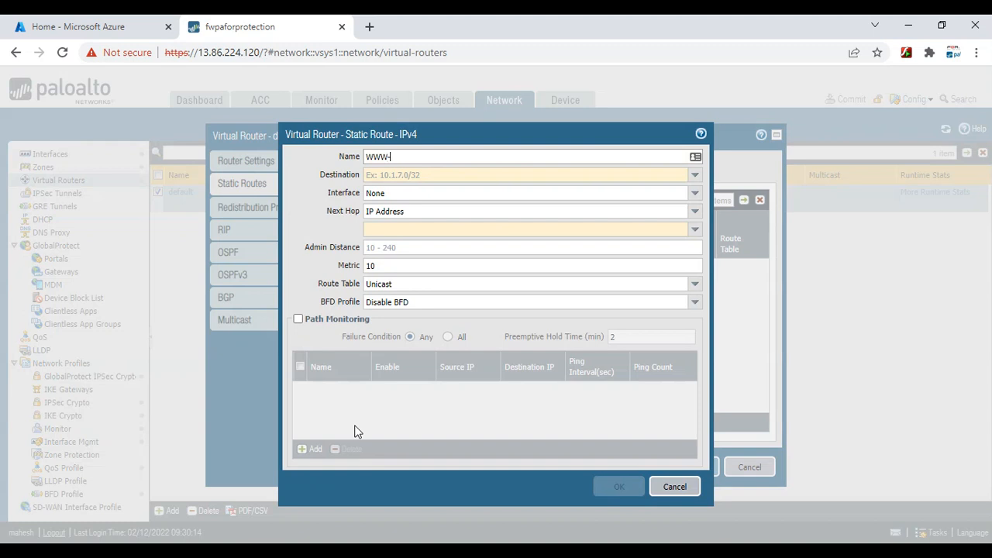
{"action": "type", "text": "ROUTE"}
{"action": "left_click", "coordinate": [381, 175]}
{"action": "type", "text": "1"}
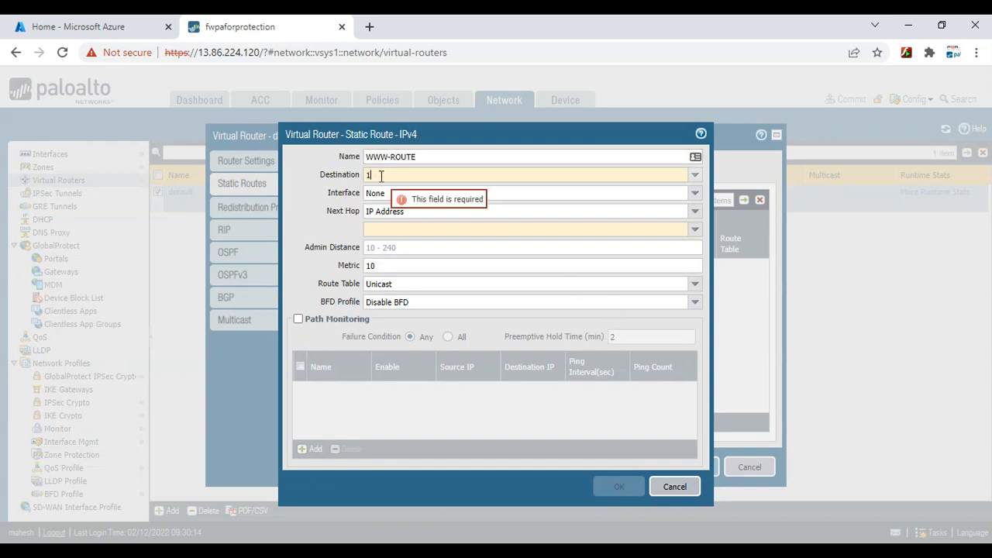
{"action": "type", "text": "92.168"}
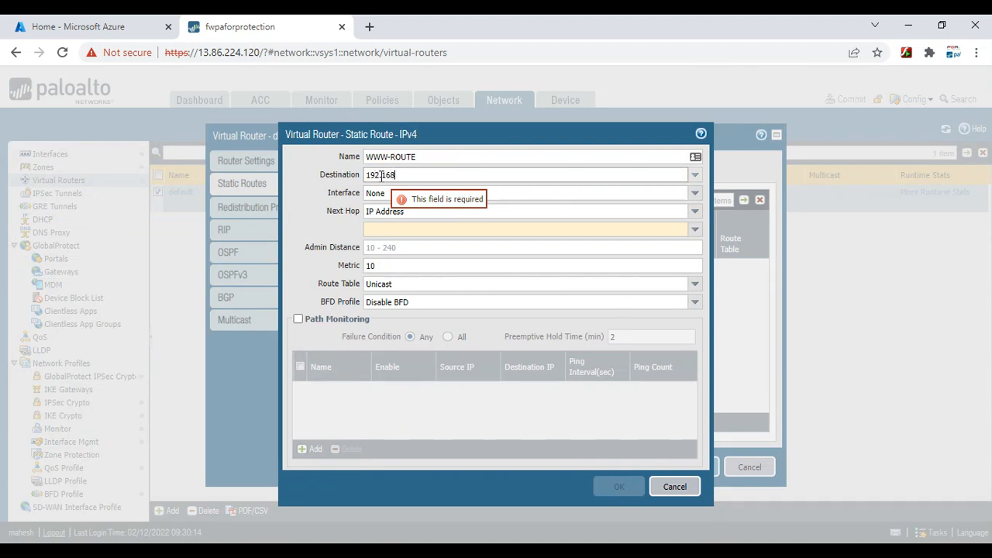
{"action": "type", "text": ".240."}
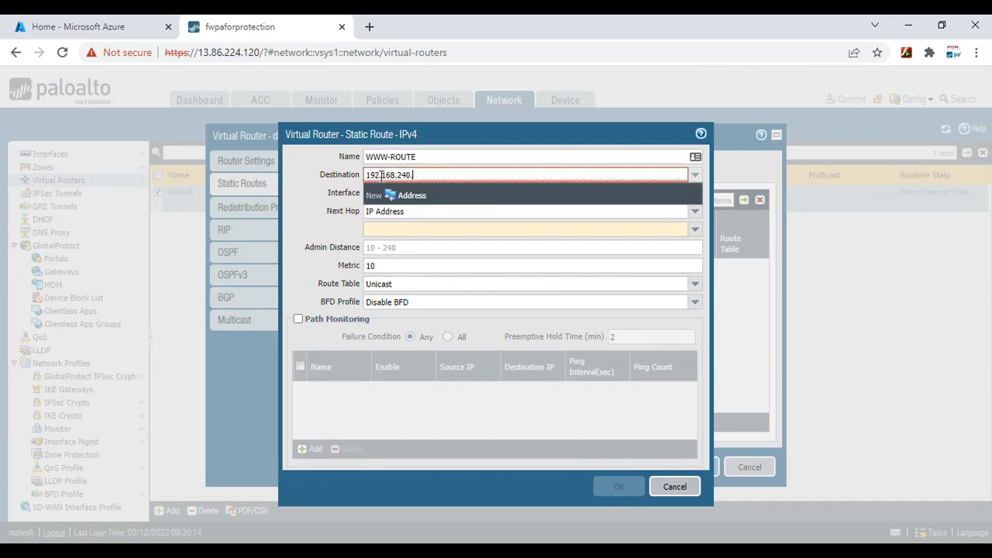
{"action": "type", "text": "0/27"}
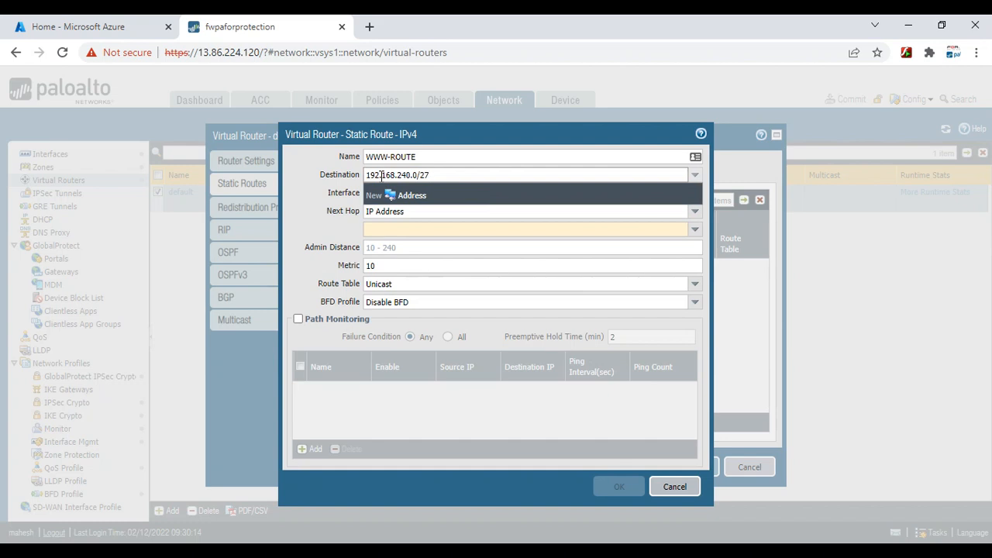
{"action": "key", "text": "Tab"}
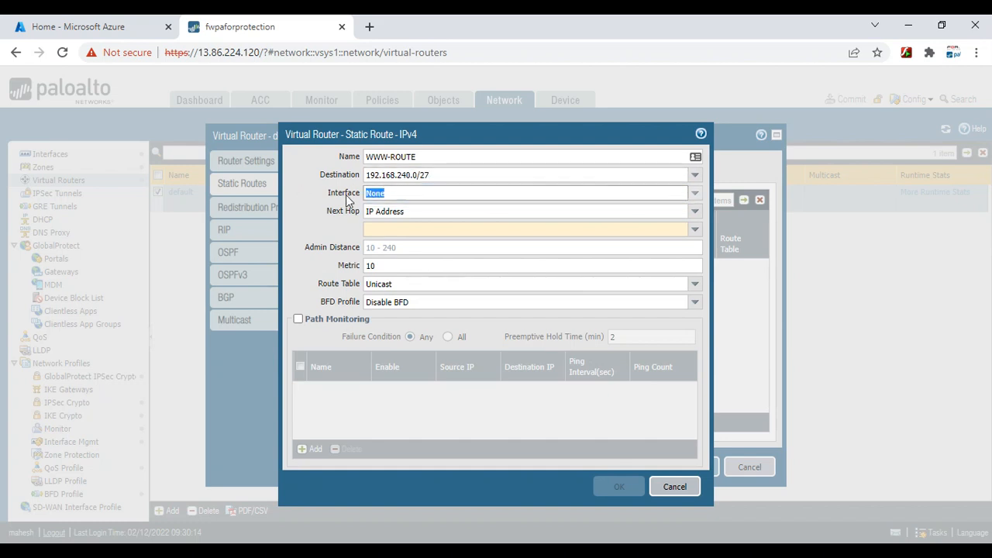
{"action": "left_click", "coordinate": [692, 200]}
{"action": "left_click", "coordinate": [409, 236]}
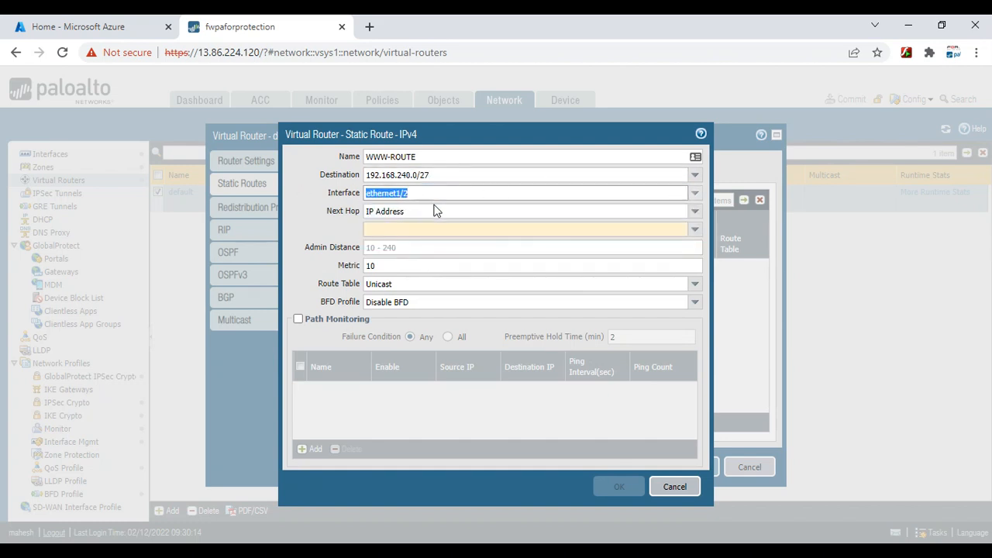
{"action": "left_click", "coordinate": [380, 230]}
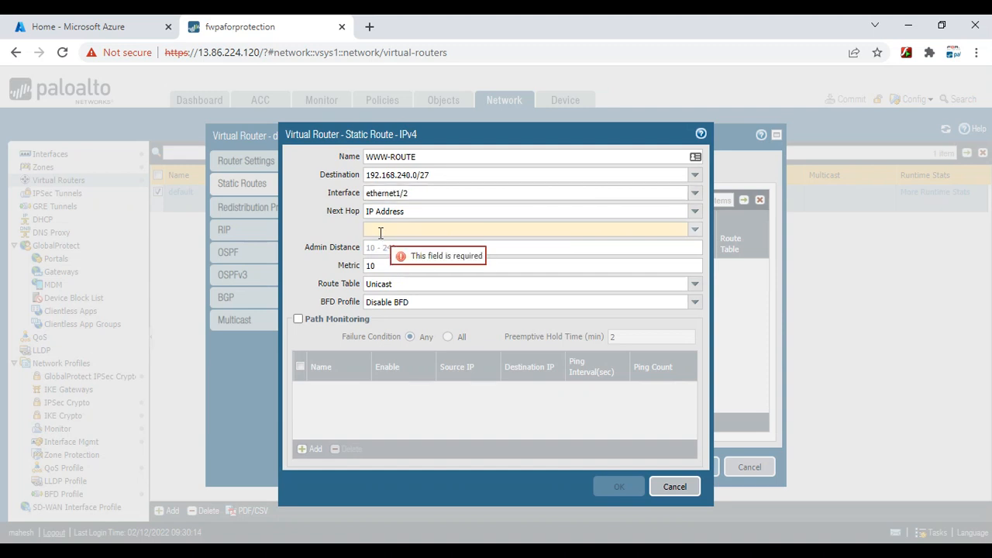
{"action": "type", "text": "192.168"}
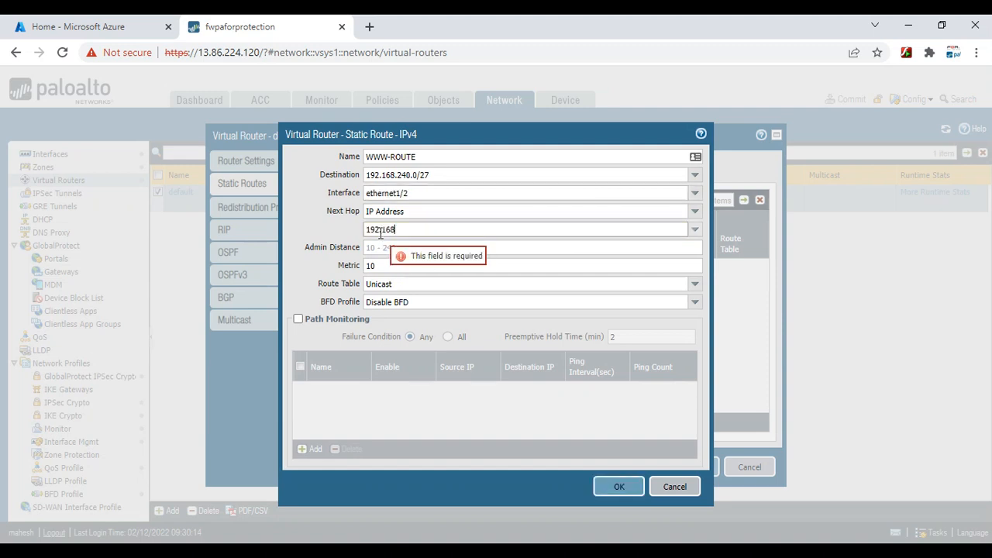
{"action": "type", "text": ".240.1"}
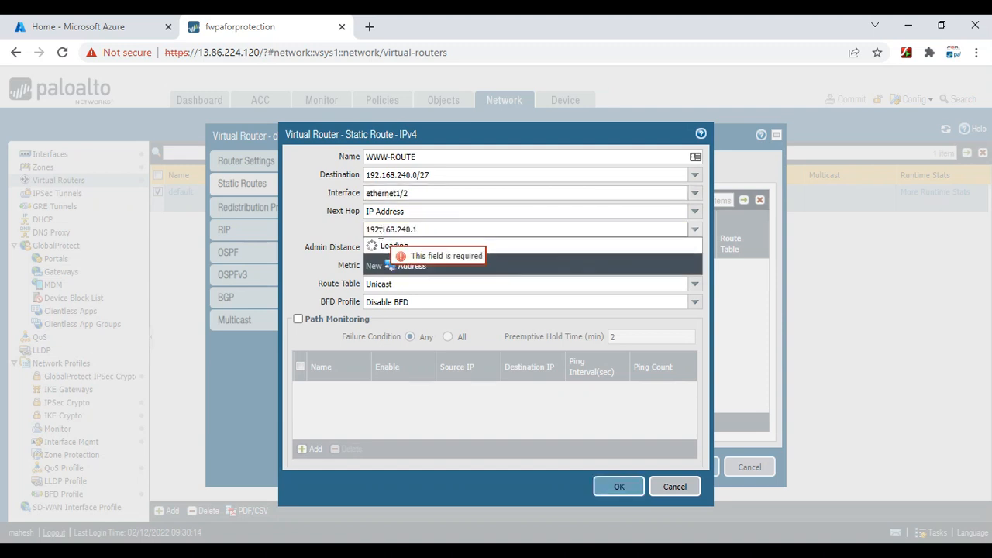
{"action": "left_click", "coordinate": [276, 214]}
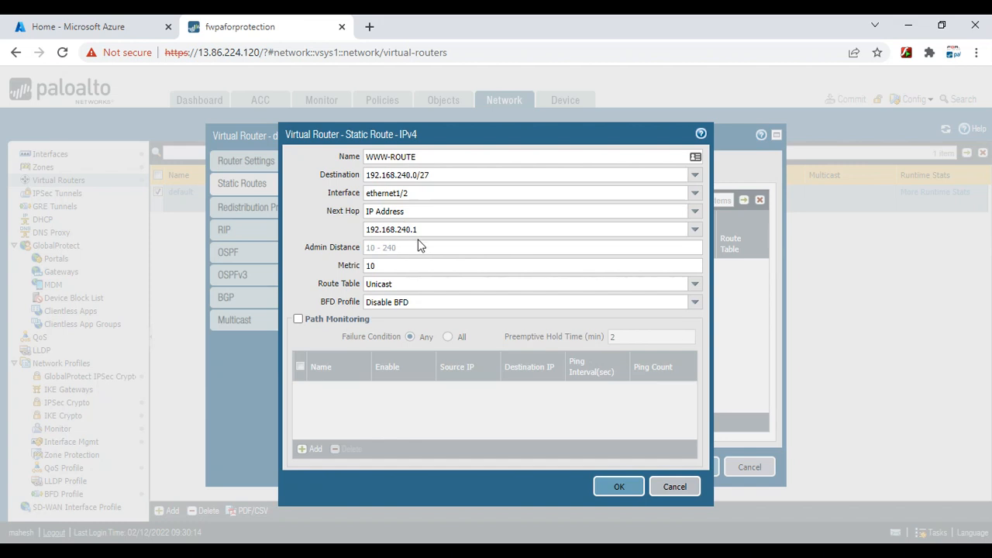
{"action": "left_click", "coordinate": [617, 489]}
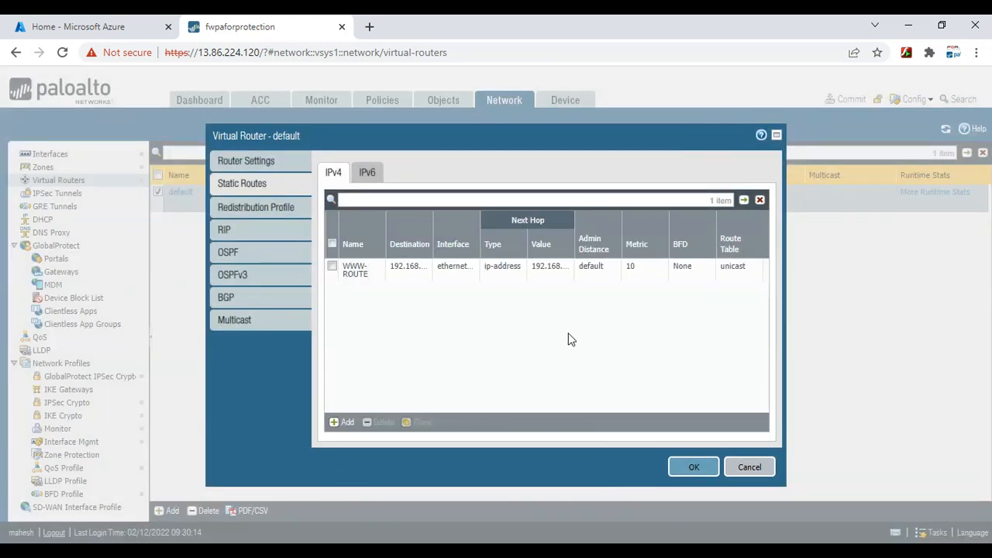
{"action": "left_click", "coordinate": [694, 468]}
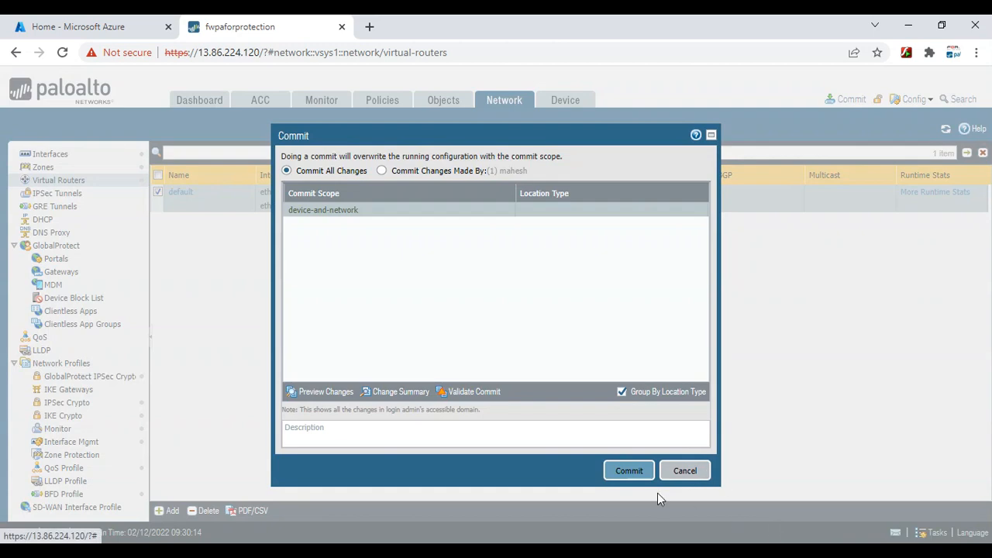
Commit the WWW-ROUTE change while watching the ping, then reopen the default virtual router
{"action": "left_click", "coordinate": [629, 472]}
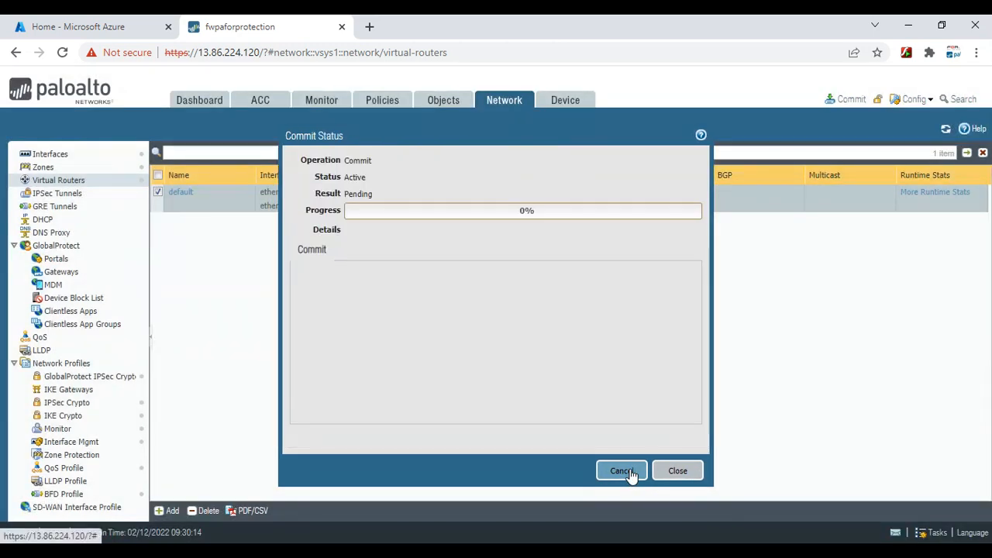
{"action": "key", "text": "alt+Tab"}
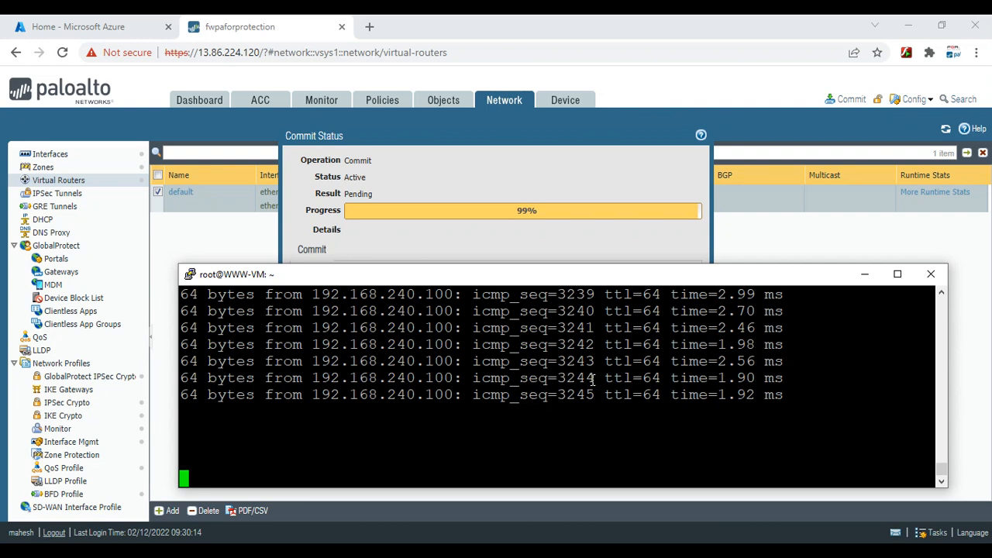
{"action": "left_click", "coordinate": [620, 219]}
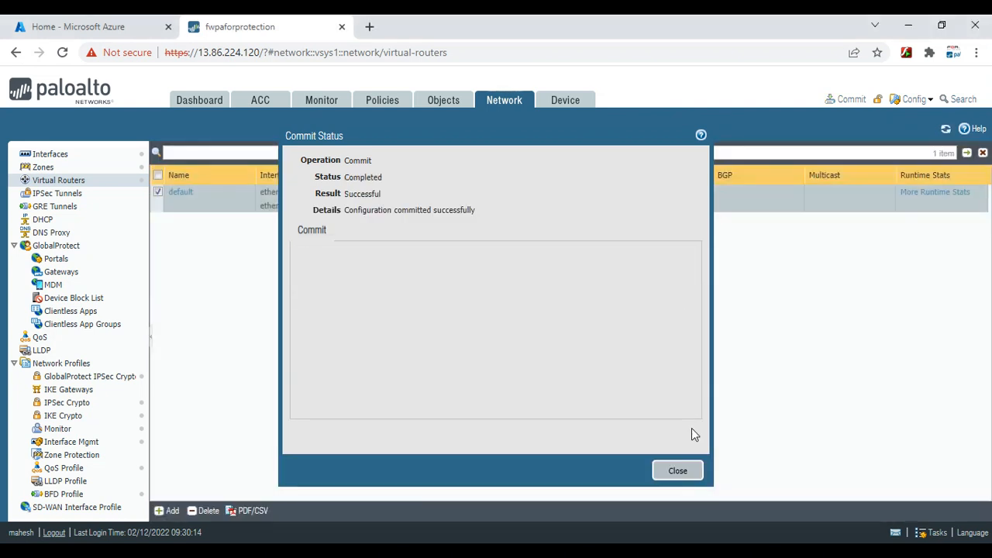
{"action": "left_click", "coordinate": [679, 471]}
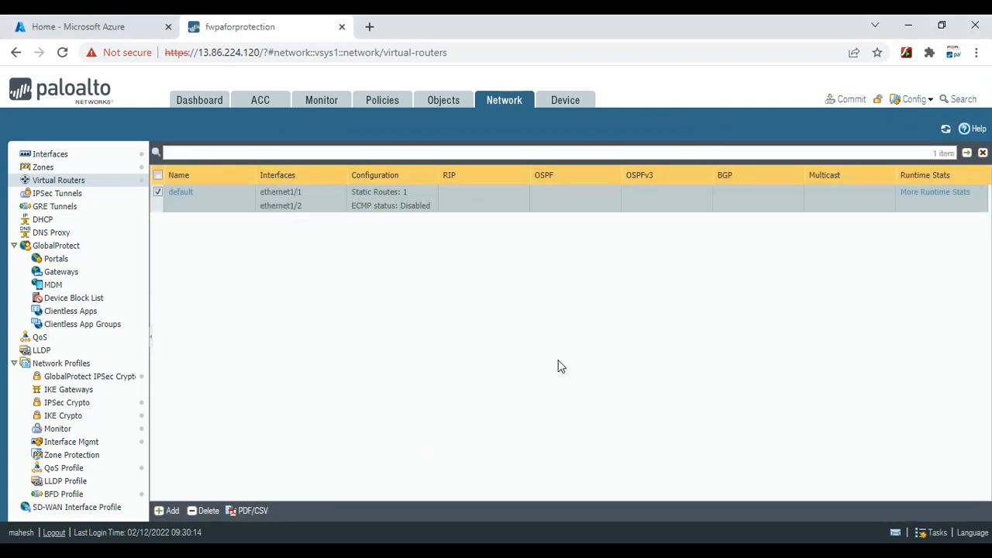
{"action": "left_click", "coordinate": [180, 194]}
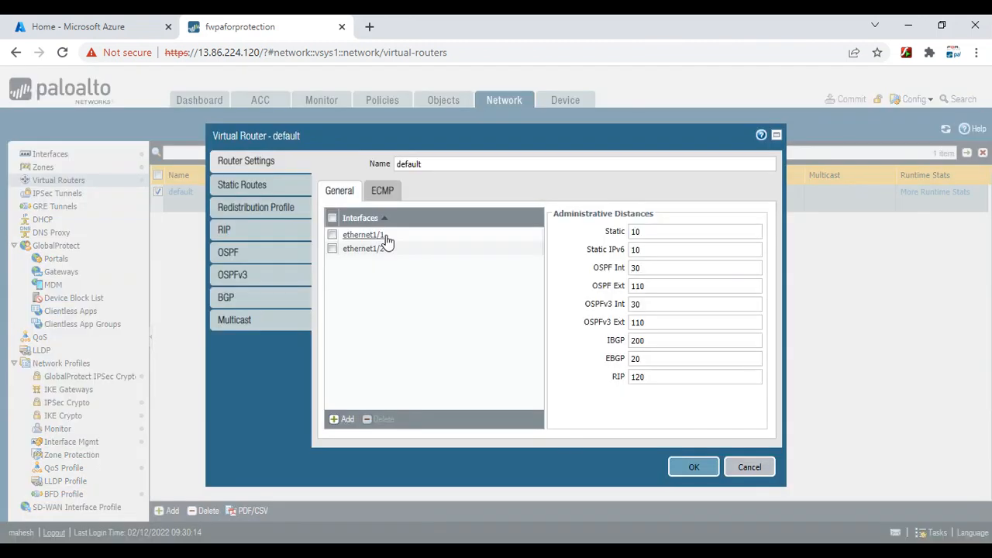
Inspect WWW-ROUTE's next hop 192.168.240.1, then switch back to the OneNote network sketch
{"action": "left_click", "coordinate": [244, 183]}
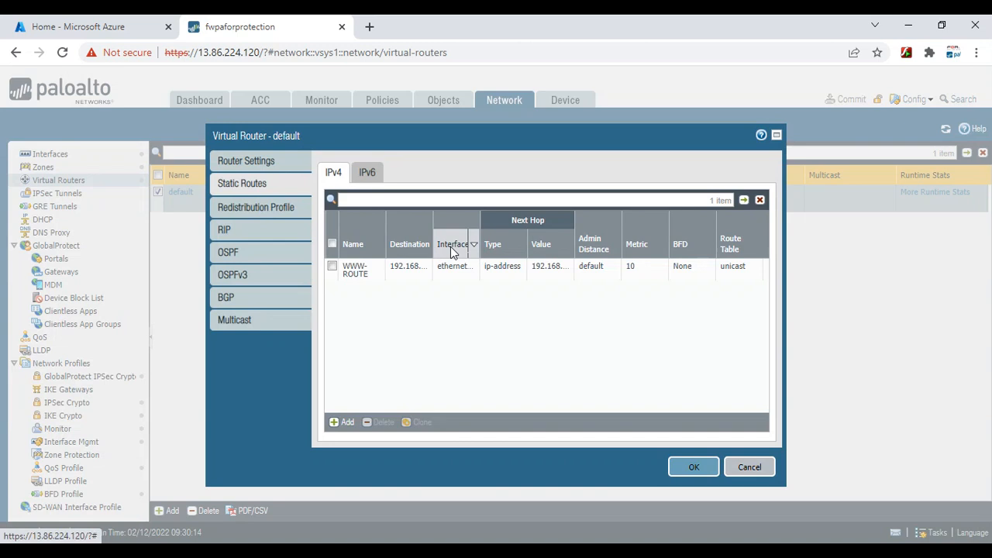
{"action": "left_click", "coordinate": [354, 268]}
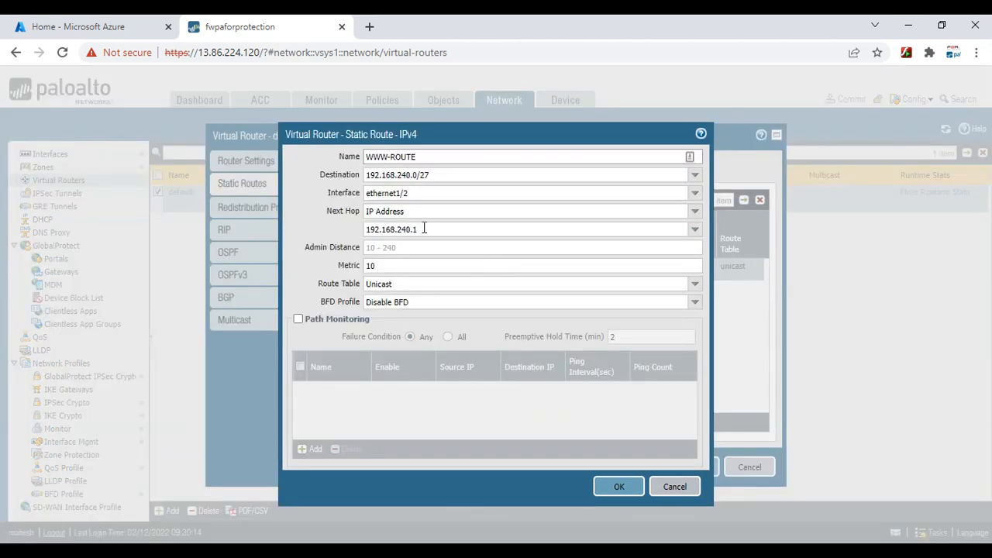
{"action": "left_click_drag", "start_coordinate": [424, 230], "coordinate": [366, 230]}
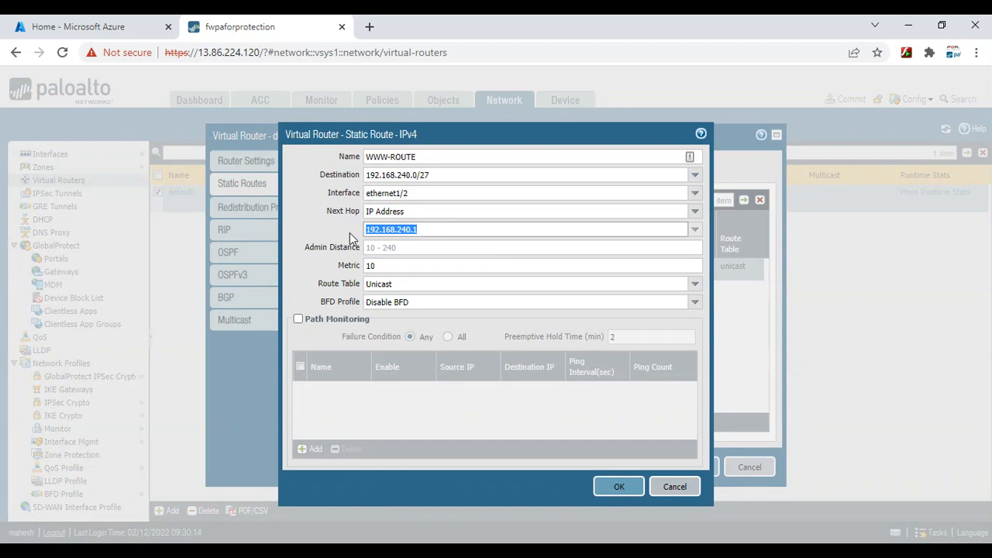
{"action": "left_click", "coordinate": [436, 230]}
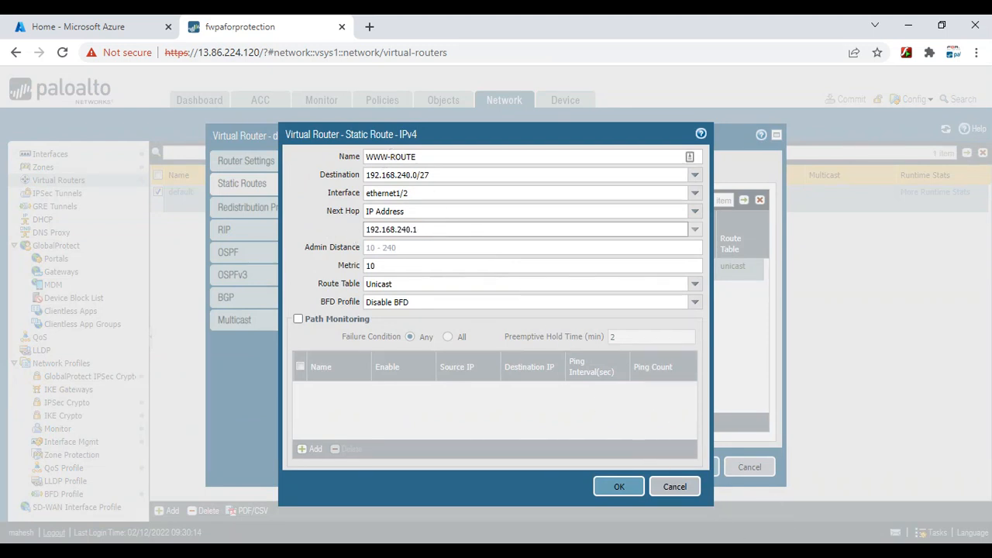
{"action": "left_click", "coordinate": [736, 543]}
{"action": "scroll", "coordinate": [489, 259], "scroll_direction": "up", "scroll_amount": 4}
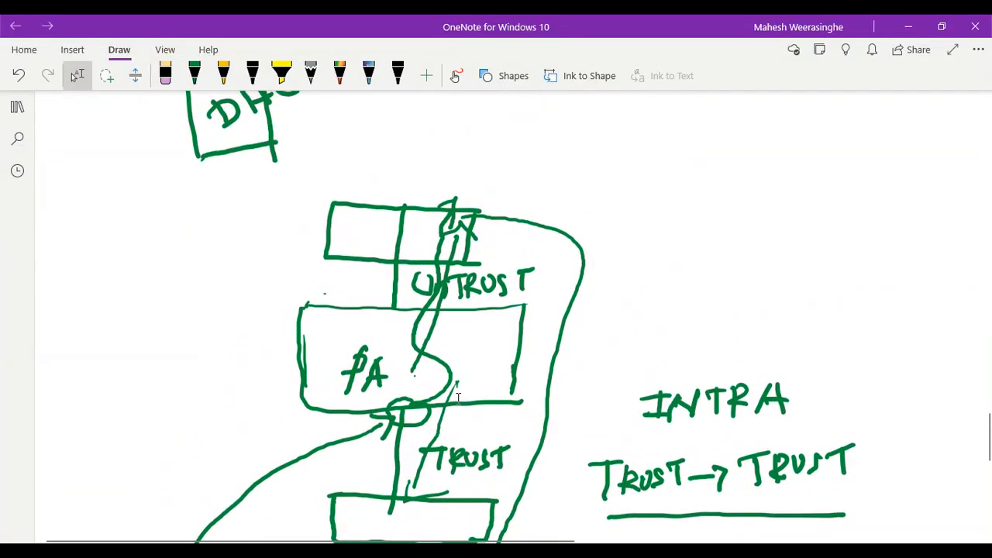
Find the 192.168.240.96/27 trust subnet in the OneNote drawing, then return to WWW-ROUTE's next hop field
{"action": "scroll", "coordinate": [476, 371], "scroll_direction": "down", "scroll_amount": 2}
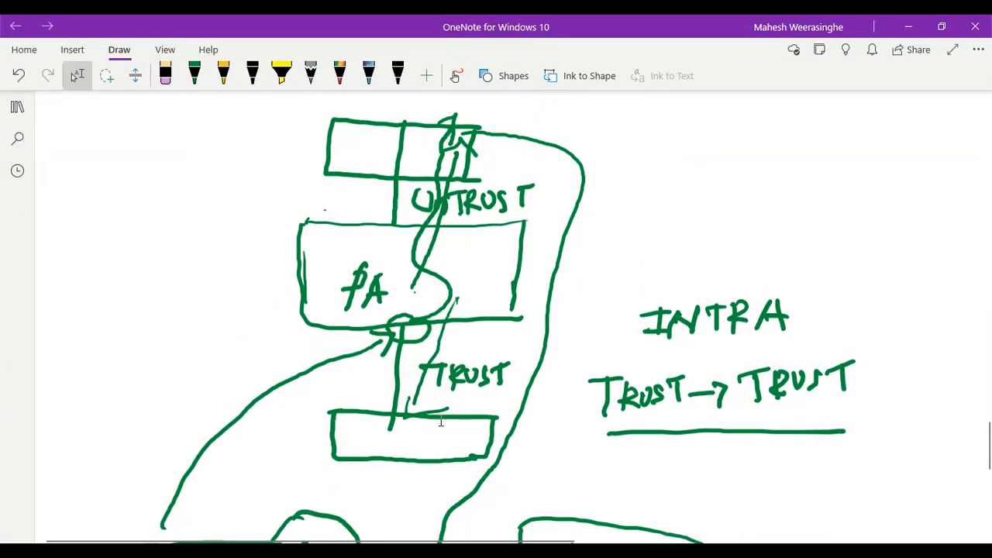
{"action": "left_click", "coordinate": [400, 430]}
{"action": "scroll", "coordinate": [456, 440], "scroll_direction": "up", "scroll_amount": 5}
{"action": "scroll", "coordinate": [459, 440], "scroll_direction": "up", "scroll_amount": 15}
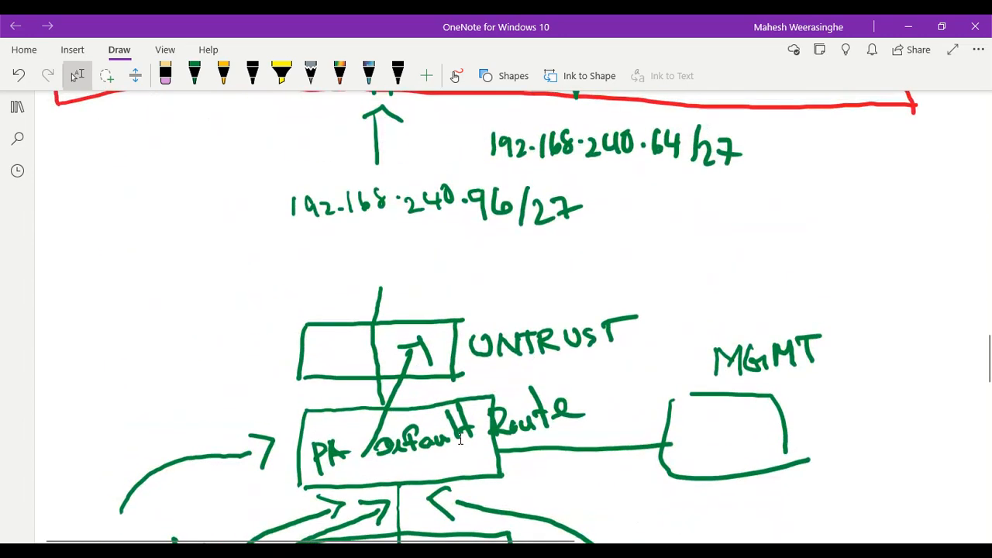
{"action": "scroll", "coordinate": [460, 439], "scroll_direction": "down", "scroll_amount": 3}
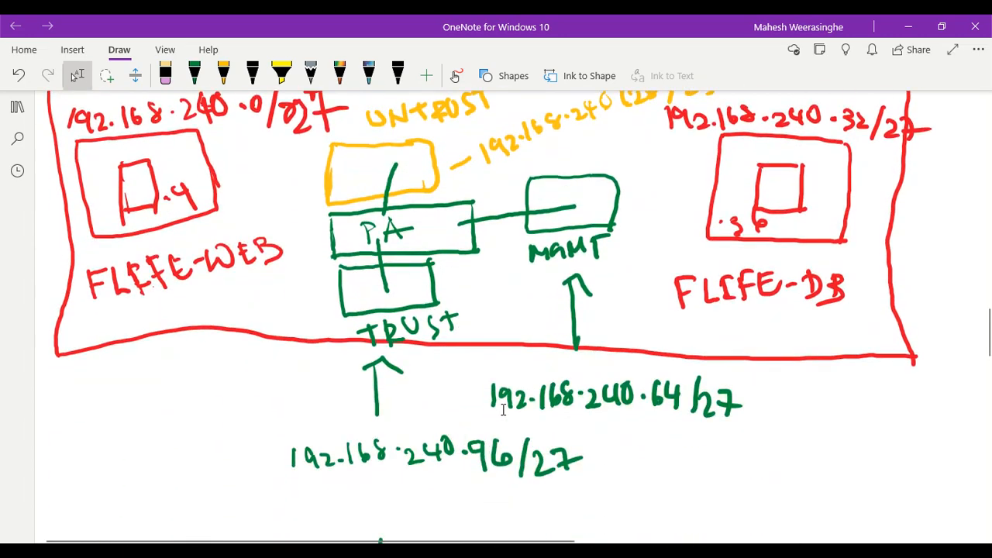
{"action": "scroll", "coordinate": [503, 410], "scroll_direction": "down", "scroll_amount": 1}
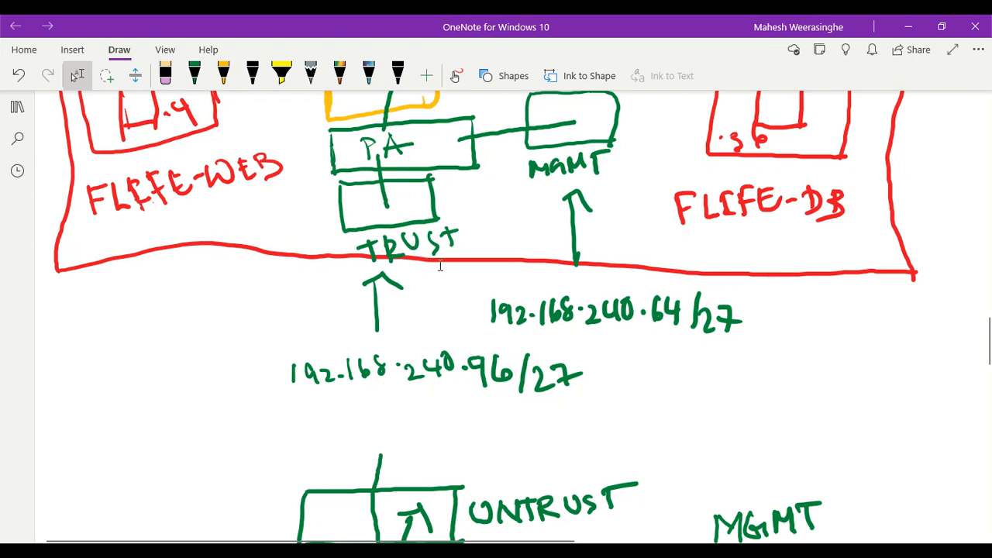
{"action": "scroll", "coordinate": [423, 236], "scroll_direction": "down", "scroll_amount": 3}
{"action": "scroll", "coordinate": [445, 195], "scroll_direction": "up", "scroll_amount": 2}
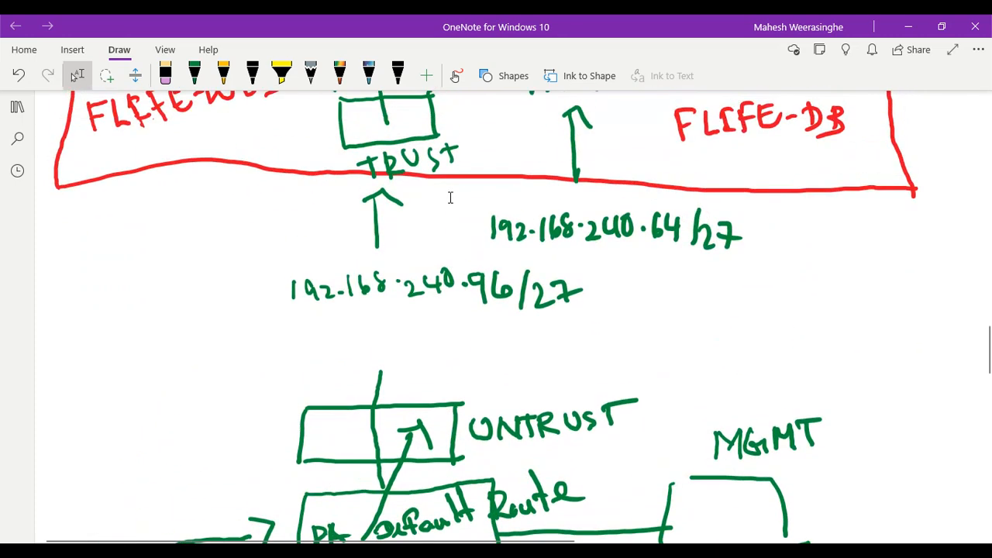
{"action": "scroll", "coordinate": [402, 201], "scroll_direction": "up", "scroll_amount": 2}
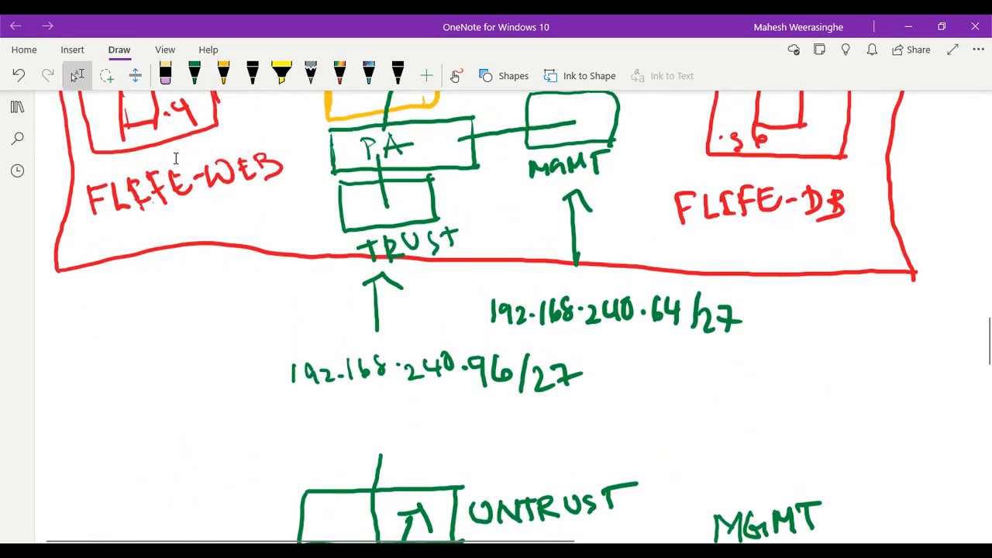
{"action": "scroll", "coordinate": [153, 192], "scroll_direction": "up", "scroll_amount": 2}
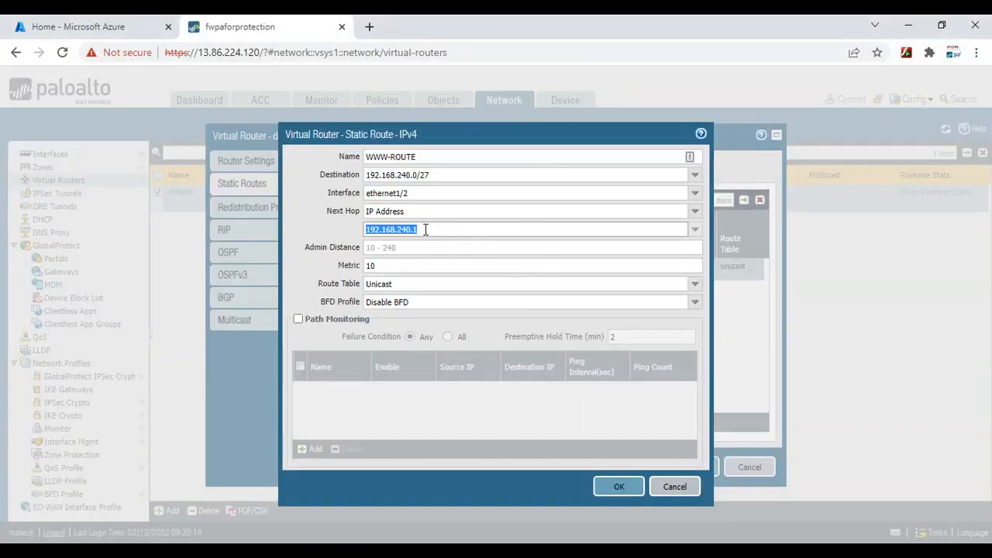
{"action": "left_click", "coordinate": [440, 229]}
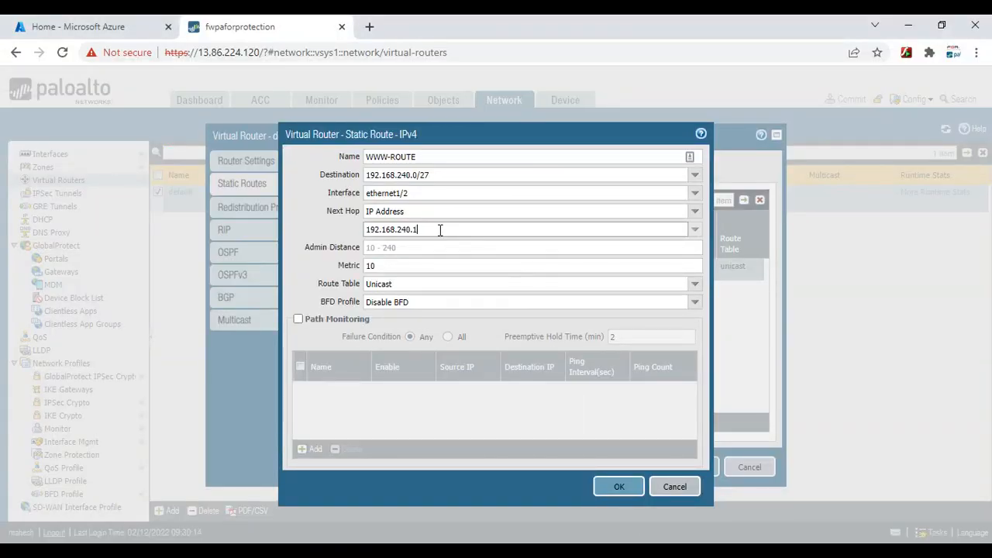
Change WWW-ROUTE's next hop to 192.168.240.97 and save the route and default virtual router
{"action": "type", "text": "97"}
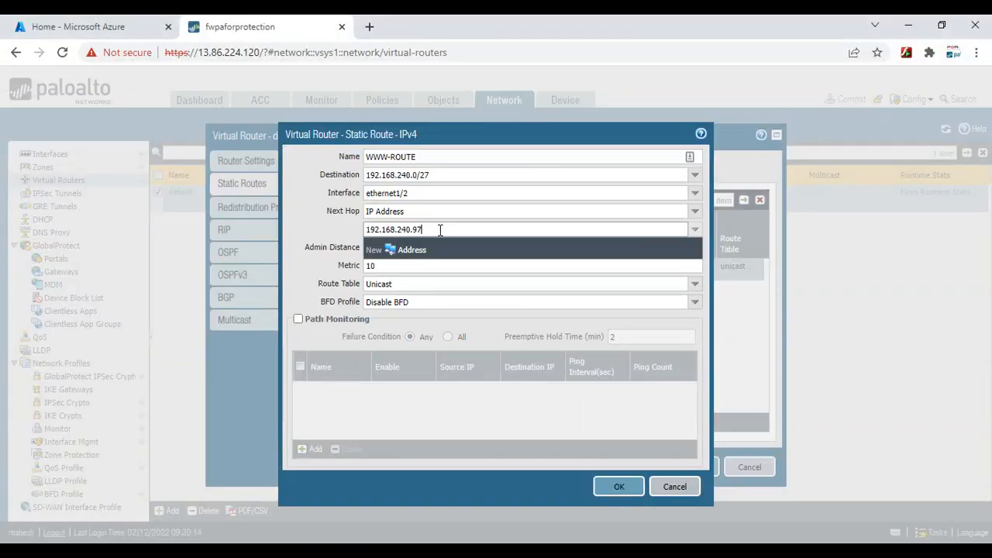
{"action": "left_click", "coordinate": [621, 487]}
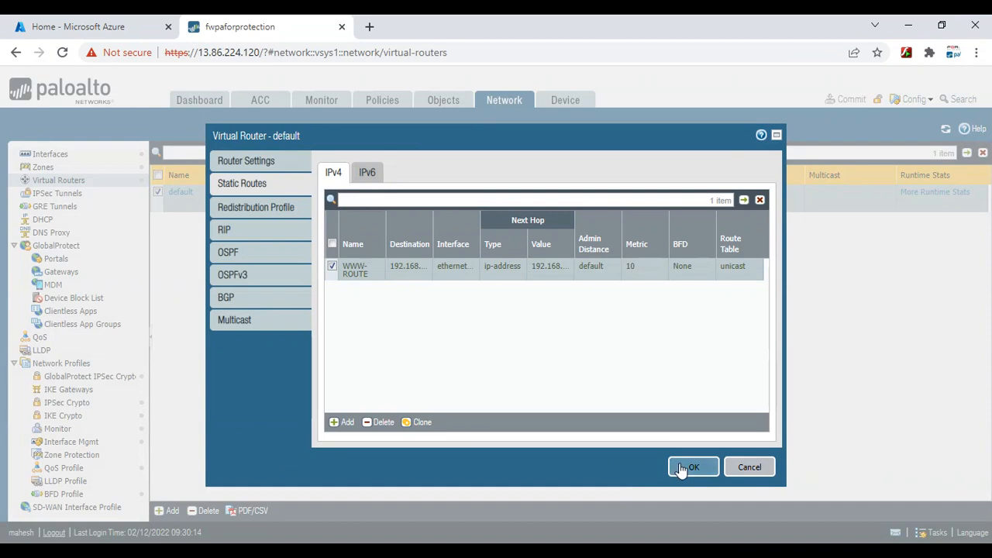
{"action": "left_click", "coordinate": [680, 466]}
Commit the configuration to the firewall and switch to the ping terminal
{"action": "left_click", "coordinate": [850, 99]}
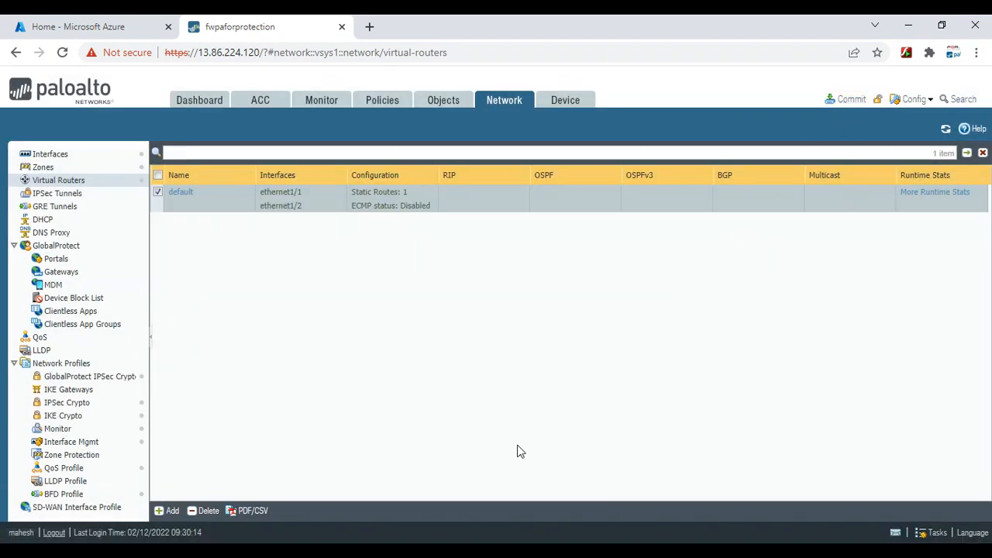
{"action": "left_click", "coordinate": [618, 470]}
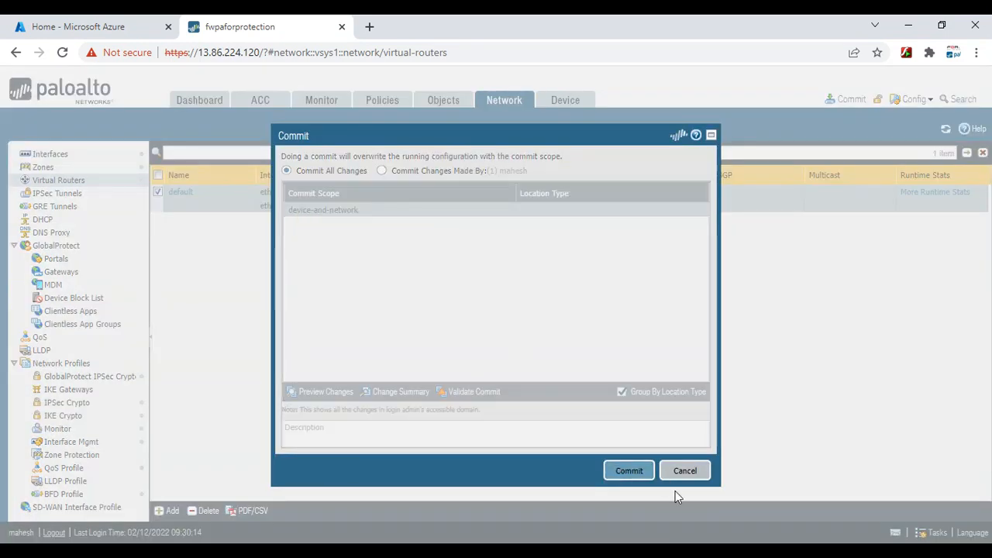
{"action": "key", "text": "alt+Tab"}
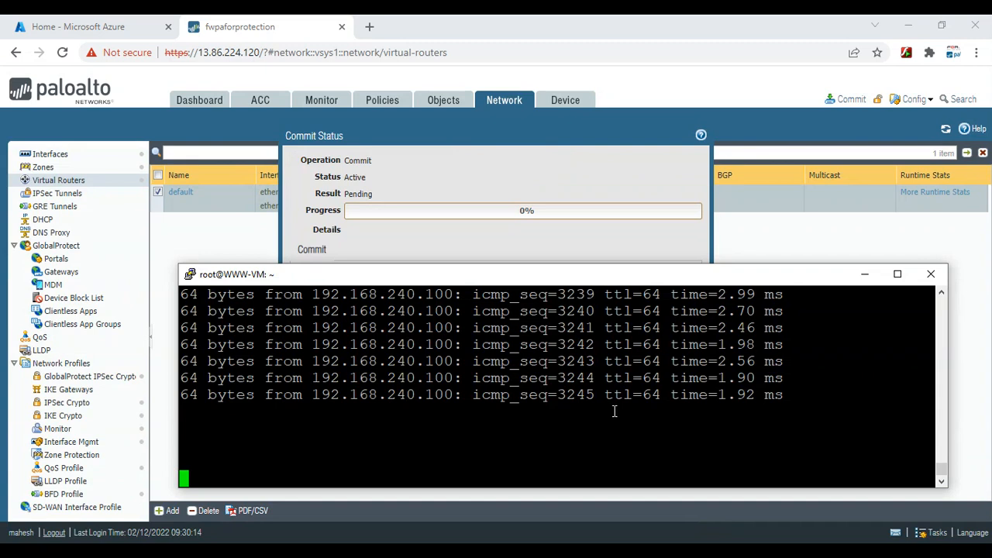
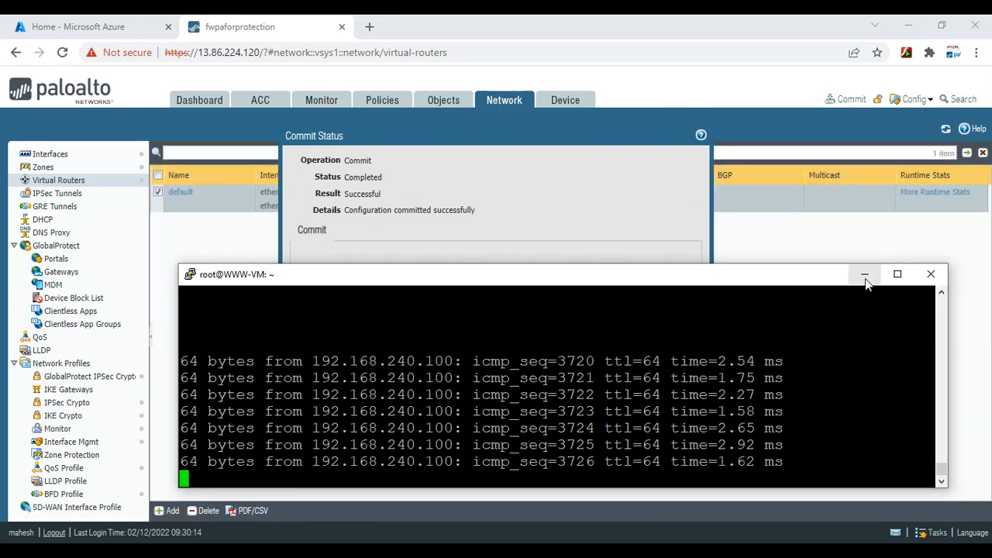
Hide PuTTY and close the successful PAN-OS Commit Status dialog
{"action": "left_click", "coordinate": [865, 275]}
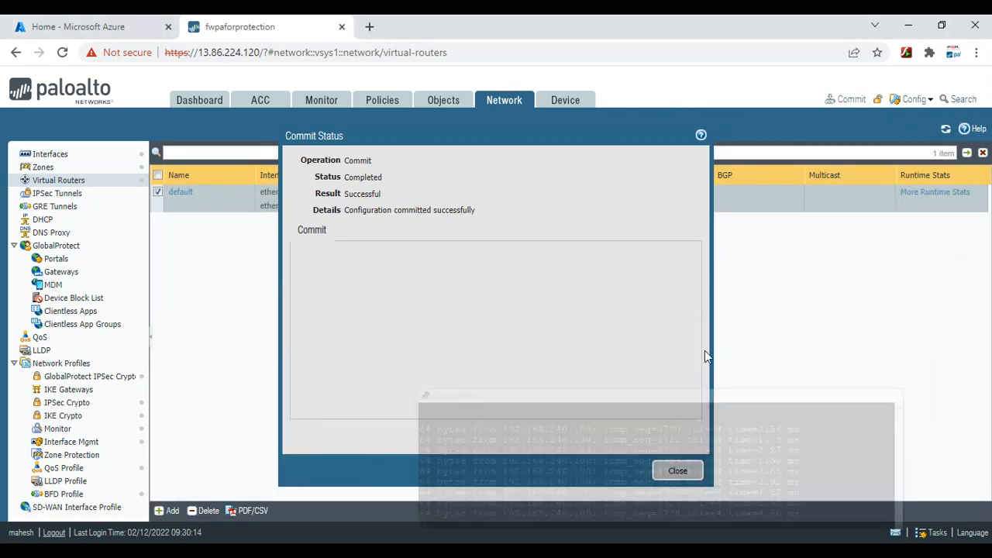
{"action": "left_click", "coordinate": [672, 470]}
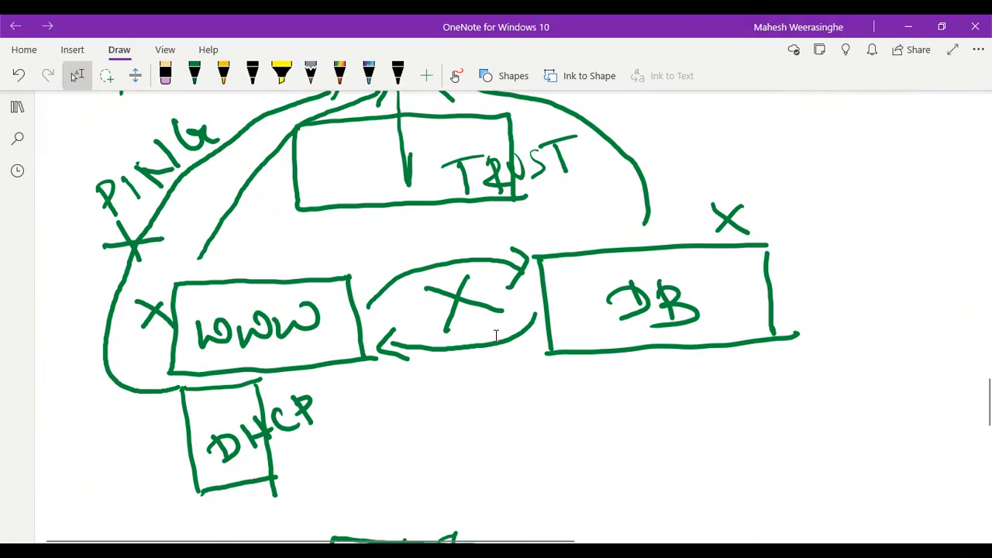
Switch OneNote's highlighter to orange-red
{"action": "scroll", "coordinate": [496, 335], "scroll_direction": "down", "scroll_amount": 3}
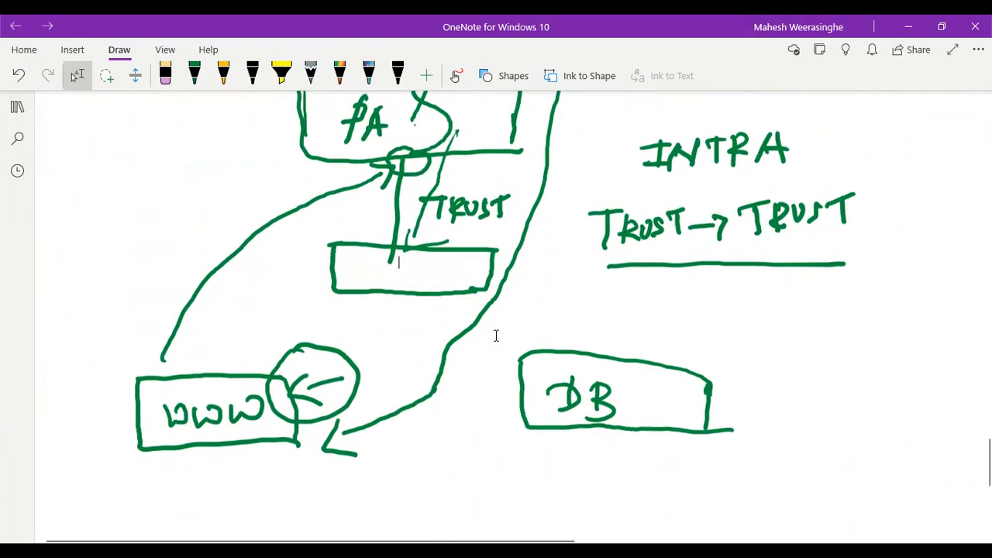
{"action": "scroll", "coordinate": [496, 335], "scroll_direction": "up", "scroll_amount": 3}
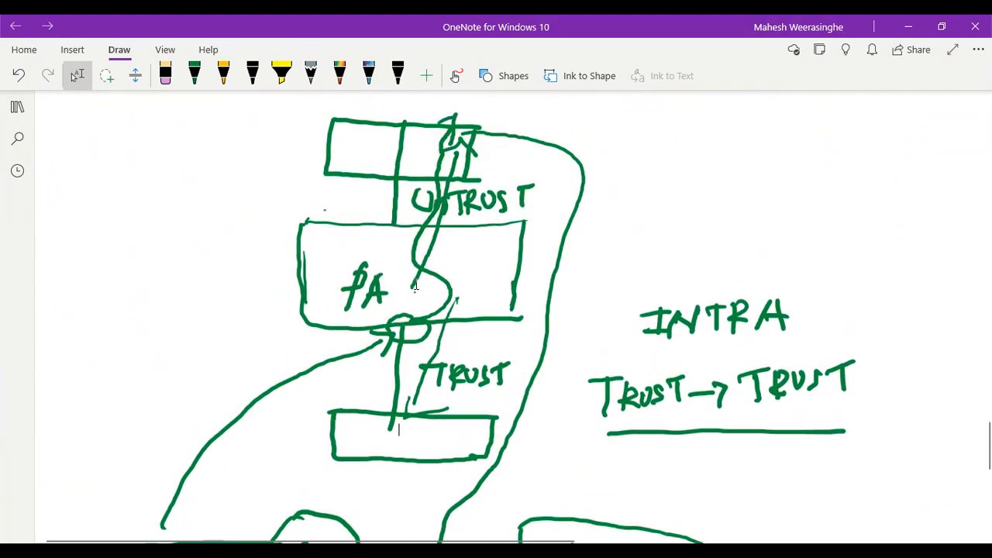
{"action": "scroll", "coordinate": [415, 285], "scroll_direction": "down", "scroll_amount": 2}
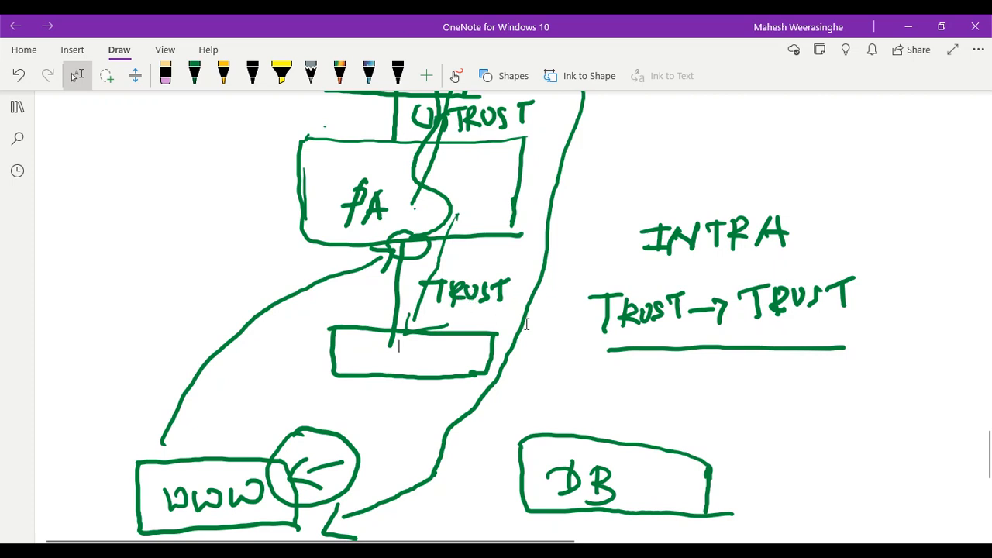
{"action": "scroll", "coordinate": [525, 327], "scroll_direction": "down", "scroll_amount": 5}
{"action": "scroll", "coordinate": [525, 328], "scroll_direction": "up", "scroll_amount": 5}
{"action": "scroll", "coordinate": [525, 326], "scroll_direction": "up", "scroll_amount": 2}
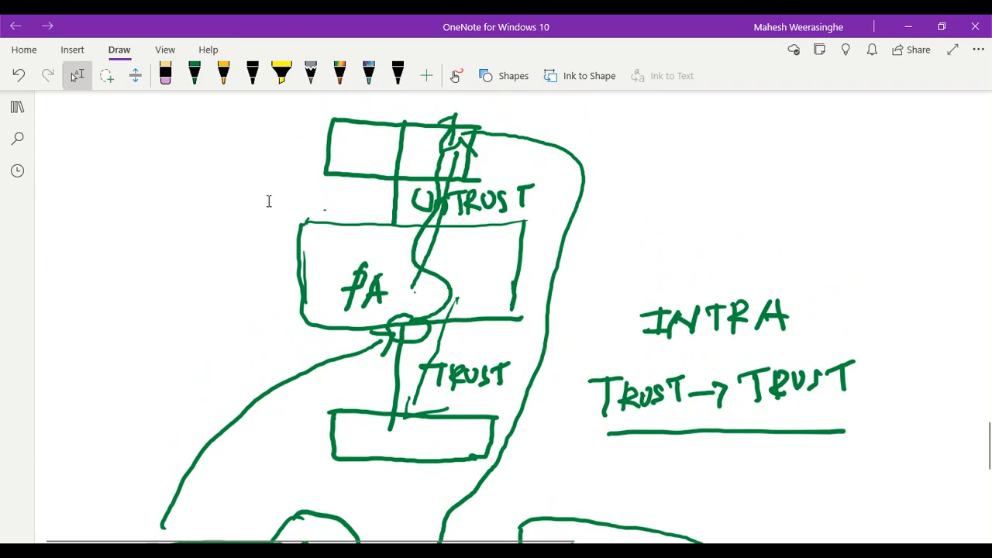
{"action": "right_click", "coordinate": [281, 78]}
{"action": "left_click", "coordinate": [283, 76]}
{"action": "left_click", "coordinate": [282, 76]}
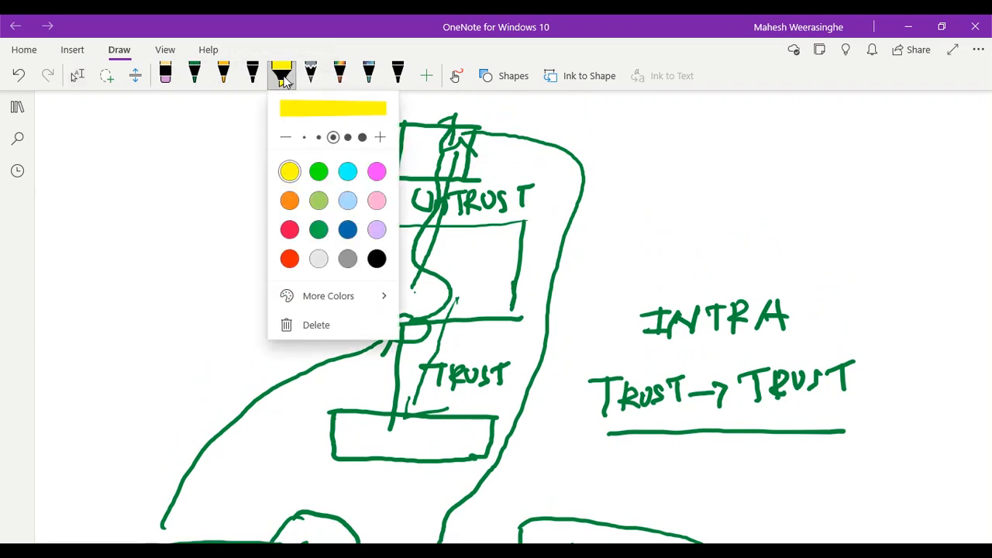
{"action": "left_click", "coordinate": [289, 259]}
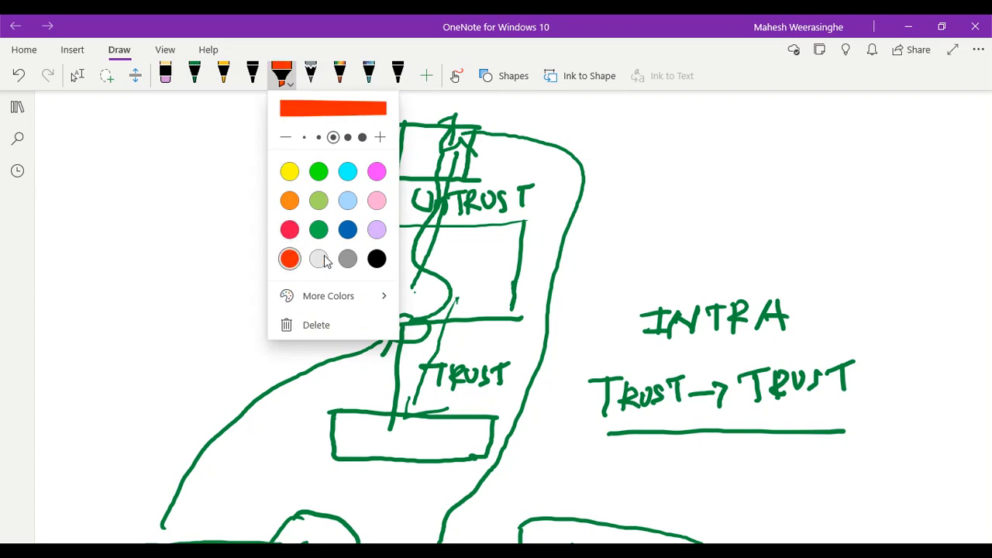
{"action": "key", "text": "Escape"}
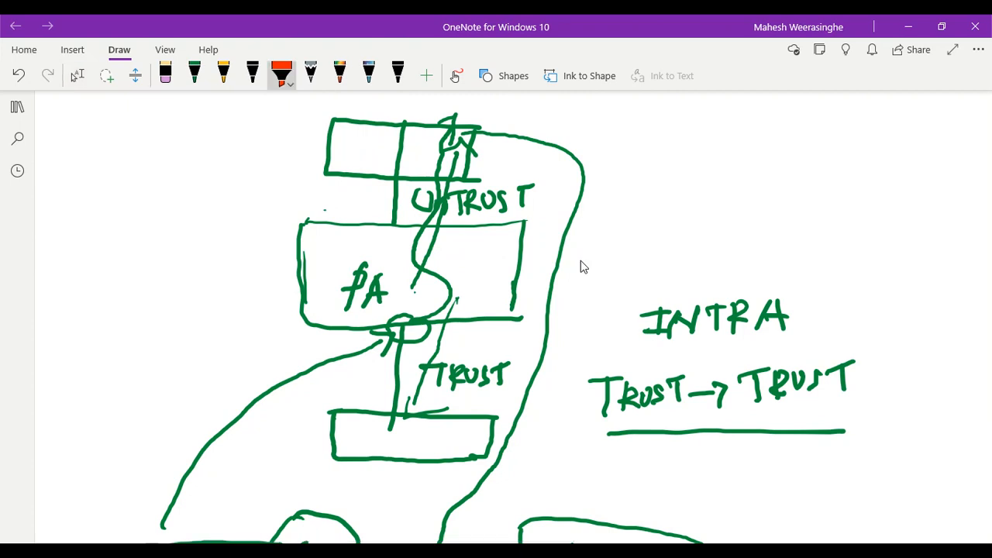
Draw an orange-red highlighter stroke just left of the WWW box
{"action": "scroll", "coordinate": [583, 266], "scroll_direction": "down", "scroll_amount": 4}
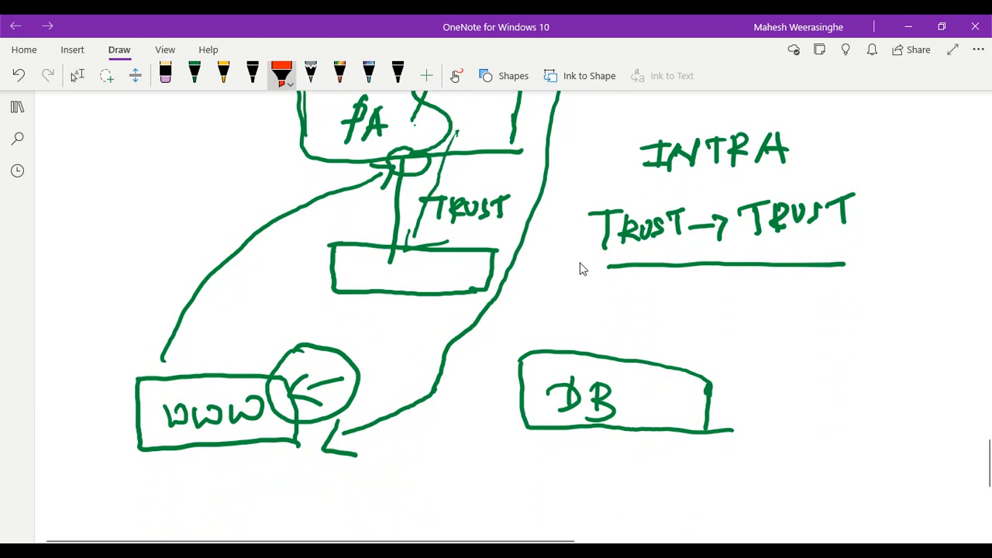
{"action": "mouse_move", "coordinate": [124, 366]}
{"action": "left_mouse_down"}
{"action": "mouse_move", "coordinate": [128, 336]}
{"action": "mouse_move", "coordinate": [159, 284]}
{"action": "mouse_move", "coordinate": [184, 270]}
{"action": "left_mouse_up"}
{"action": "scroll", "coordinate": [583, 268], "scroll_direction": "down", "scroll_amount": 1}
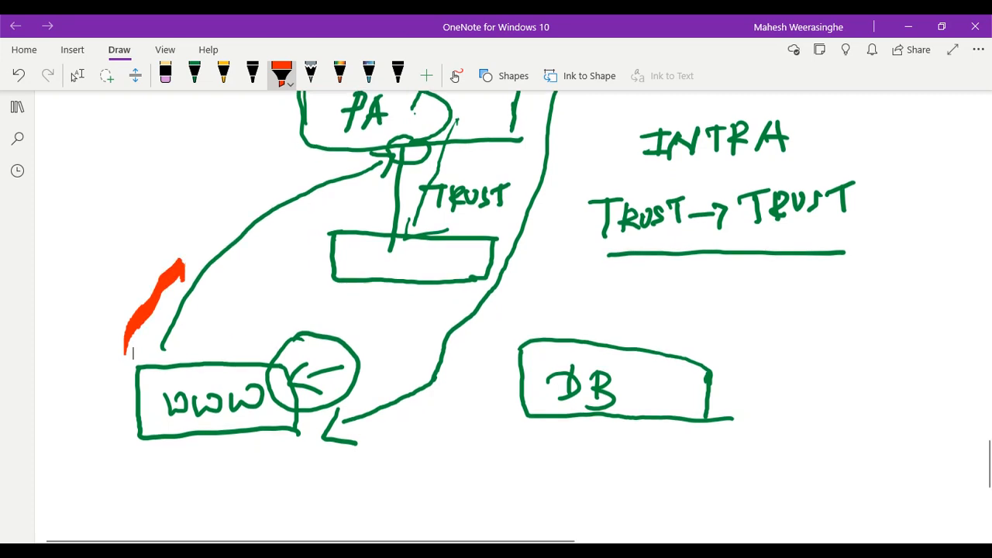
Change the OneNote pen colour to red
{"action": "left_click", "coordinate": [77, 76]}
{"action": "left_click", "coordinate": [194, 77]}
{"action": "left_click", "coordinate": [193, 78]}
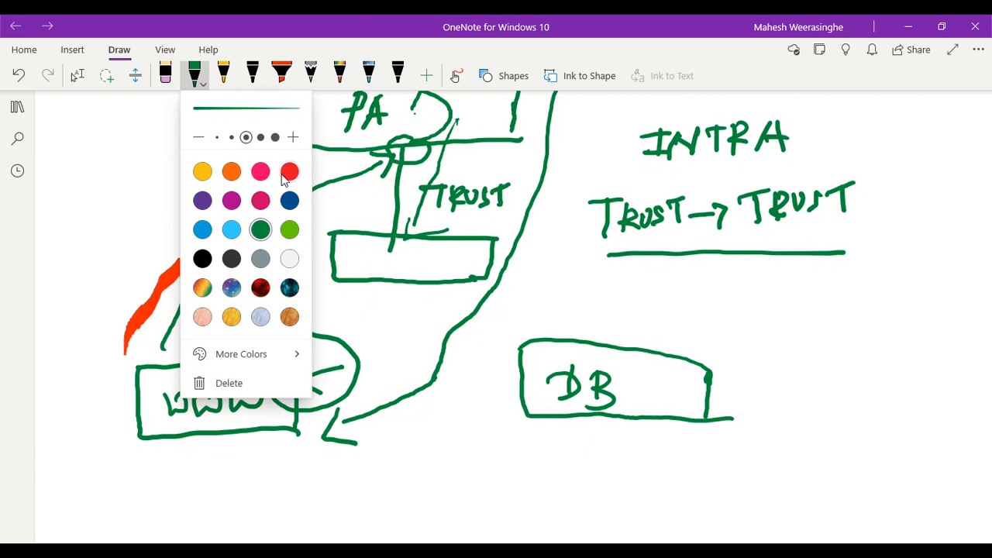
{"action": "left_click", "coordinate": [289, 172]}
{"action": "left_click", "coordinate": [194, 75]}
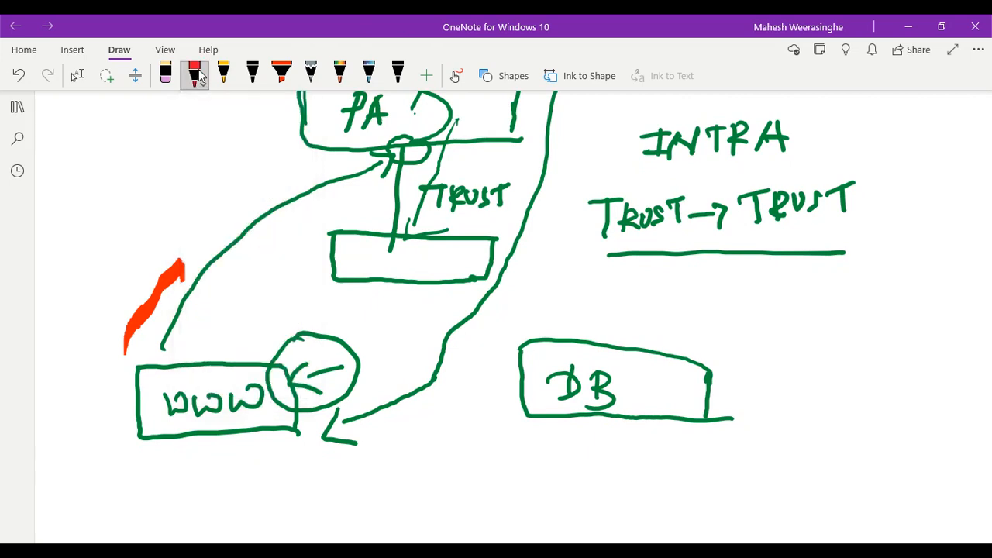
{"action": "left_click", "coordinate": [77, 75]}
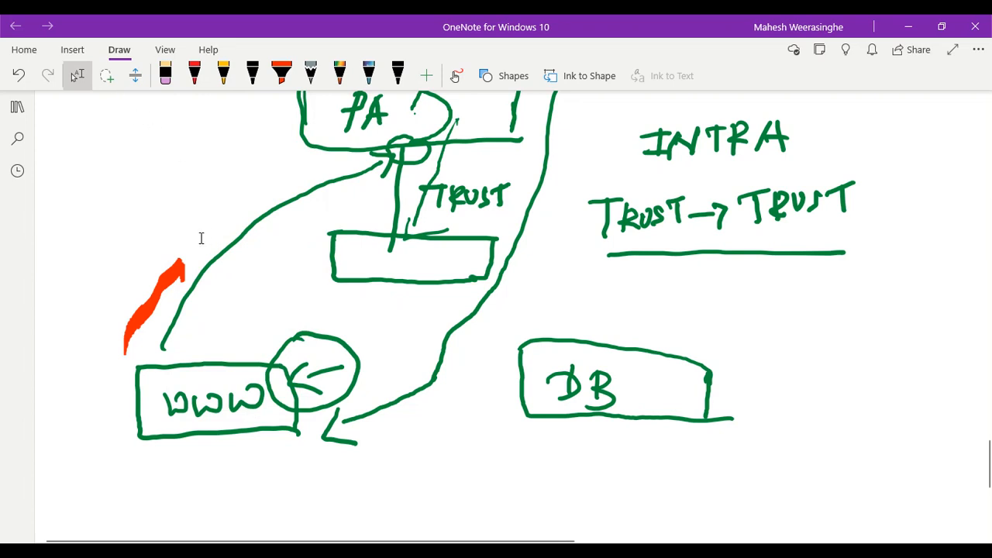
{"action": "mouse_move", "coordinate": [55, 231]}
{"action": "left_mouse_down"}
{"action": "mouse_move", "coordinate": [187, 273]}
{"action": "mouse_move", "coordinate": [171, 331]}
{"action": "mouse_move", "coordinate": [195, 284]}
{"action": "left_mouse_up"}
{"action": "mouse_move", "coordinate": [93, 227]}
{"action": "left_mouse_down"}
{"action": "mouse_move", "coordinate": [205, 346]}
{"action": "mouse_move", "coordinate": [193, 355]}
{"action": "left_mouse_up"}
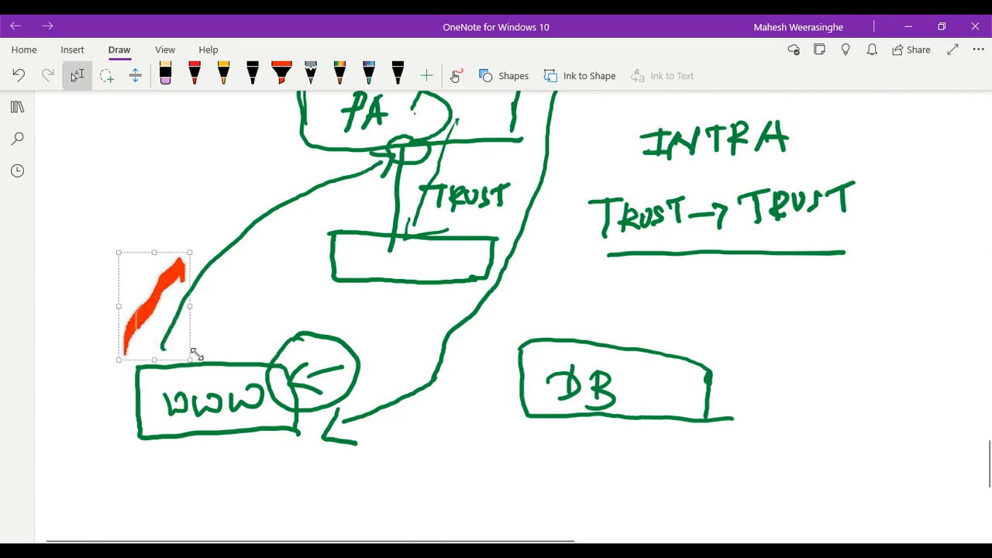
{"action": "key", "text": "Delete"}
Draw a red arrow from WWW up to PA
{"action": "key", "text": "Escape"}
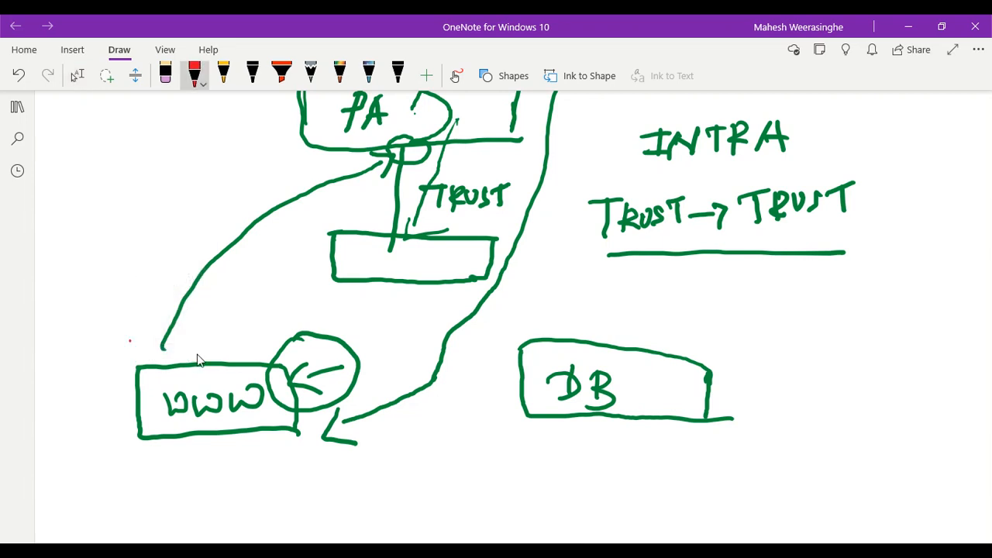
{"action": "mouse_move", "coordinate": [129, 341]}
{"action": "left_mouse_down"}
{"action": "mouse_move", "coordinate": [159, 291]}
{"action": "mouse_move", "coordinate": [248, 209]}
{"action": "mouse_move", "coordinate": [370, 159]}
{"action": "mouse_move", "coordinate": [356, 179]}
{"action": "left_mouse_up"}
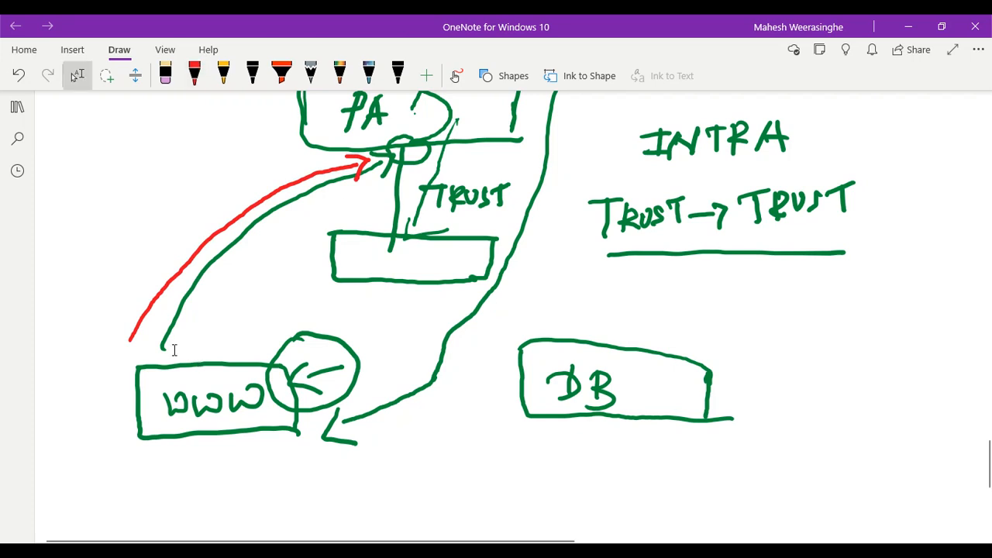
{"action": "scroll", "coordinate": [175, 350], "scroll_direction": "up", "scroll_amount": 1}
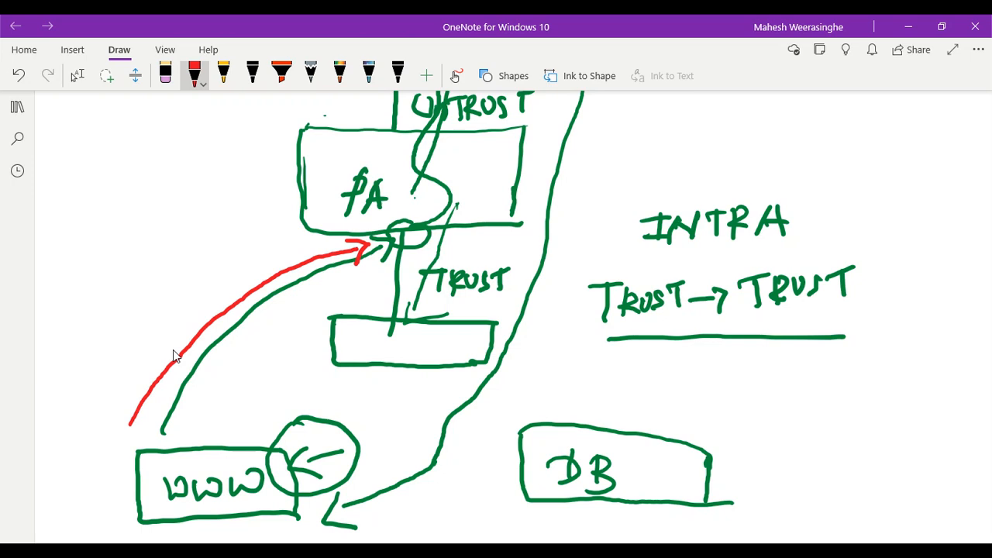
Draw a red box around the TRUST→TRUST label
{"action": "left_click_drag", "start_coordinate": [575, 269], "coordinate": [852, 267]}
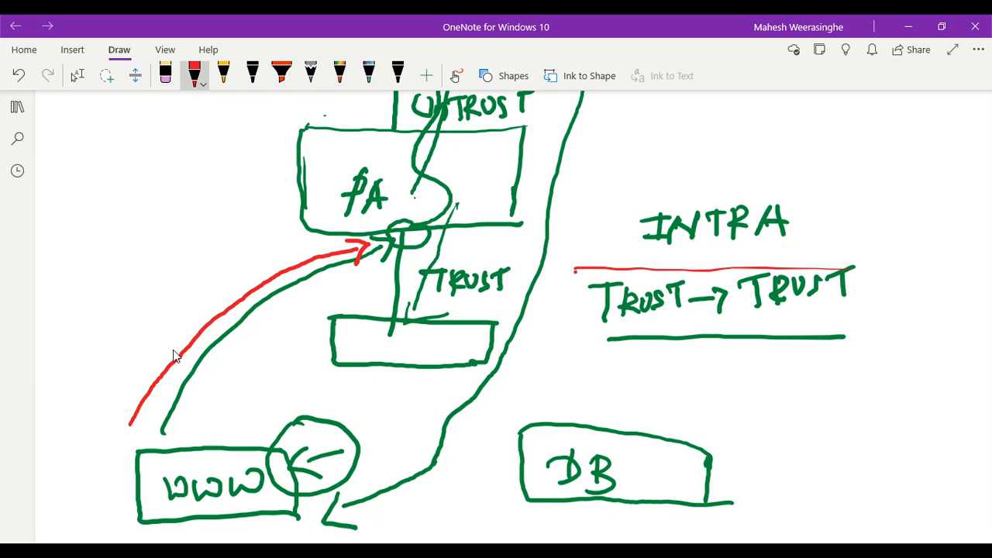
{"action": "left_click_drag", "start_coordinate": [575, 271], "coordinate": [572, 344]}
{"action": "scroll", "coordinate": [173, 350], "scroll_direction": "up", "scroll_amount": 1}
{"action": "mouse_move", "coordinate": [572, 396]}
{"action": "left_mouse_down"}
{"action": "mouse_move", "coordinate": [589, 424]}
{"action": "mouse_move", "coordinate": [786, 432]}
{"action": "mouse_move", "coordinate": [865, 426]}
{"action": "mouse_move", "coordinate": [855, 388]}
{"action": "left_mouse_up"}
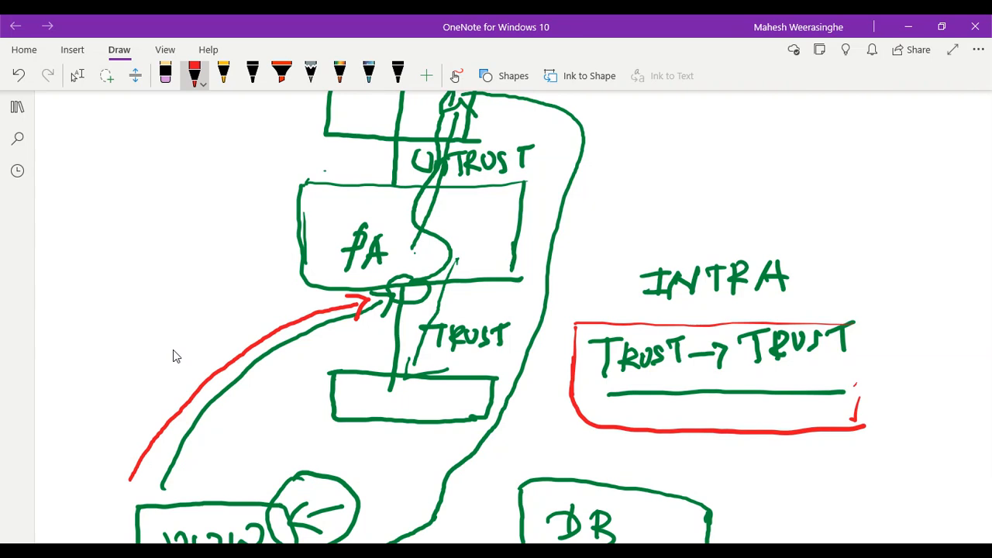
{"action": "scroll", "coordinate": [172, 350], "scroll_direction": "down", "scroll_amount": 1}
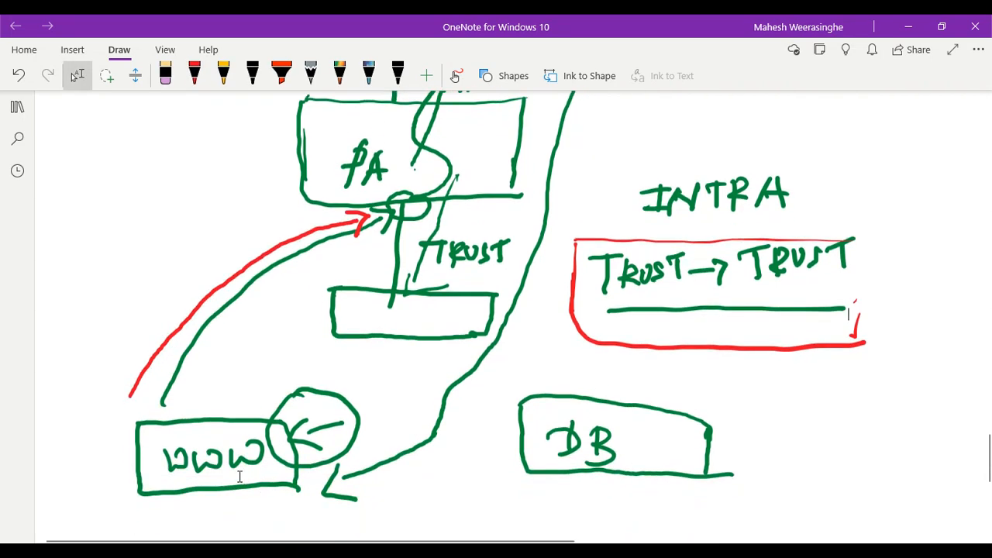
{"action": "scroll", "coordinate": [239, 477], "scroll_direction": "up", "scroll_amount": 2}
{"action": "scroll", "coordinate": [250, 473], "scroll_direction": "down", "scroll_amount": 1}
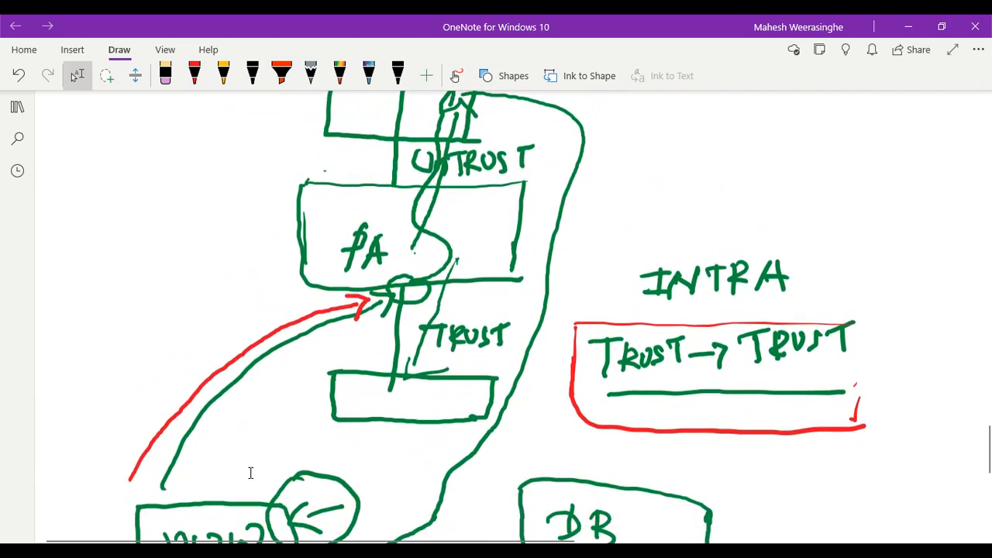
{"action": "scroll", "coordinate": [250, 473], "scroll_direction": "down", "scroll_amount": 1}
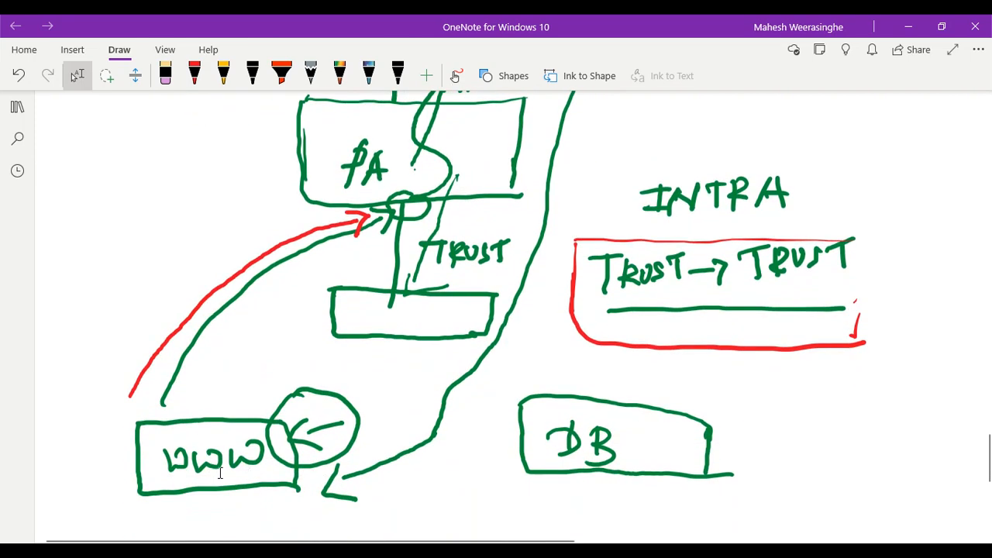
{"action": "scroll", "coordinate": [232, 460], "scroll_direction": "up", "scroll_amount": 1}
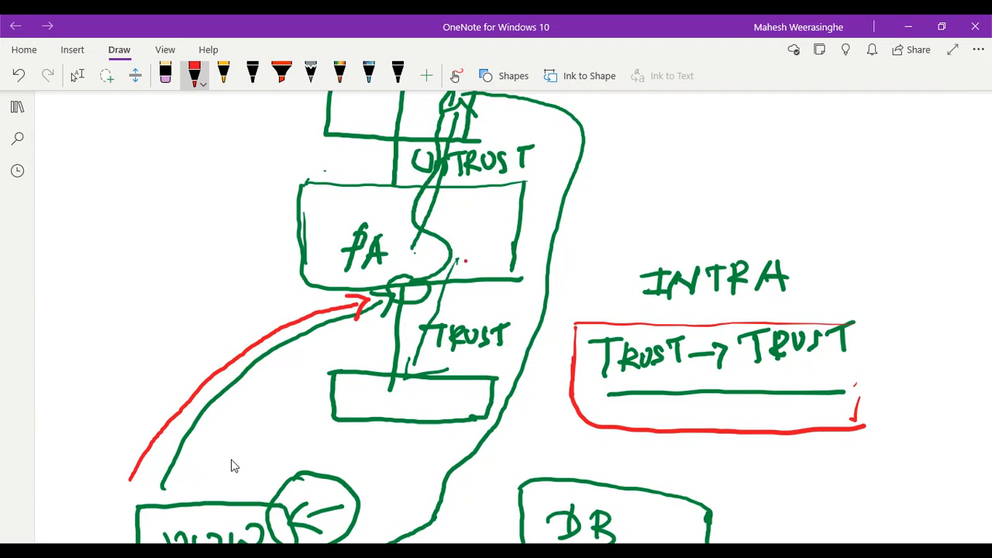
Draw red flow arrows from PA up to UNTRUST and back down to the WWW circle
{"action": "mouse_move", "coordinate": [466, 260]}
{"action": "left_mouse_down"}
{"action": "mouse_move", "coordinate": [514, 138]}
{"action": "mouse_move", "coordinate": [523, 149]}
{"action": "left_mouse_up"}
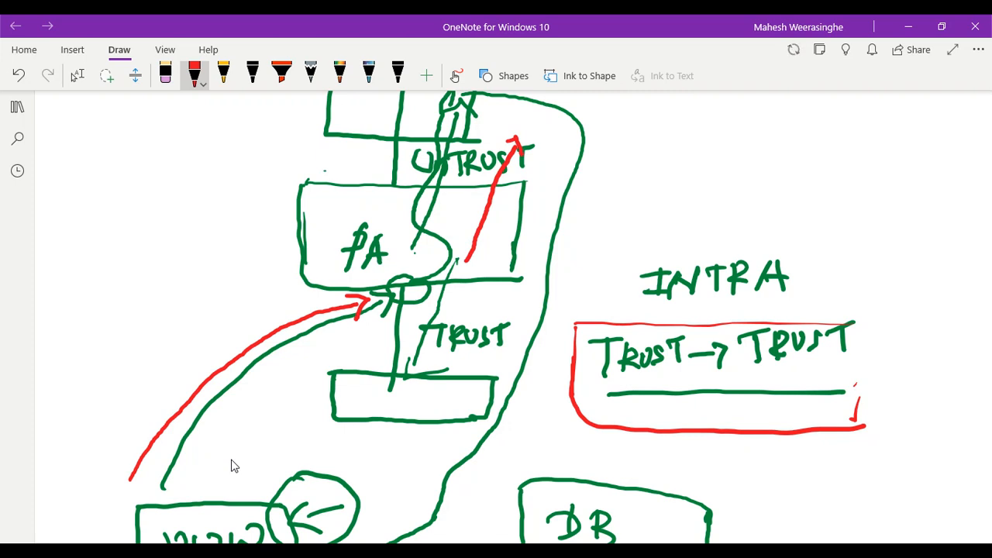
{"action": "scroll", "coordinate": [232, 465], "scroll_direction": "up", "scroll_amount": 2}
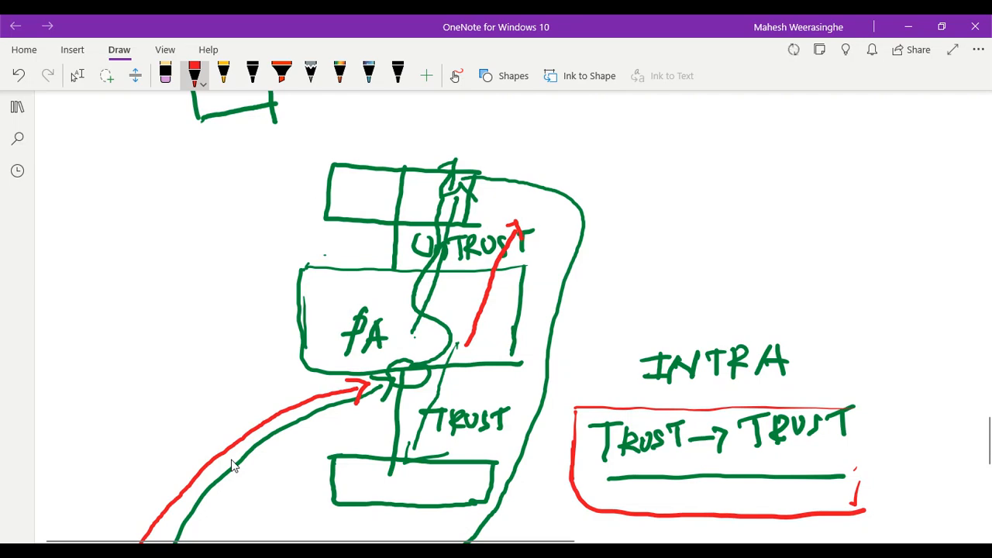
{"action": "key", "text": "Escape"}
{"action": "scroll", "coordinate": [232, 465], "scroll_direction": "down", "scroll_amount": 6}
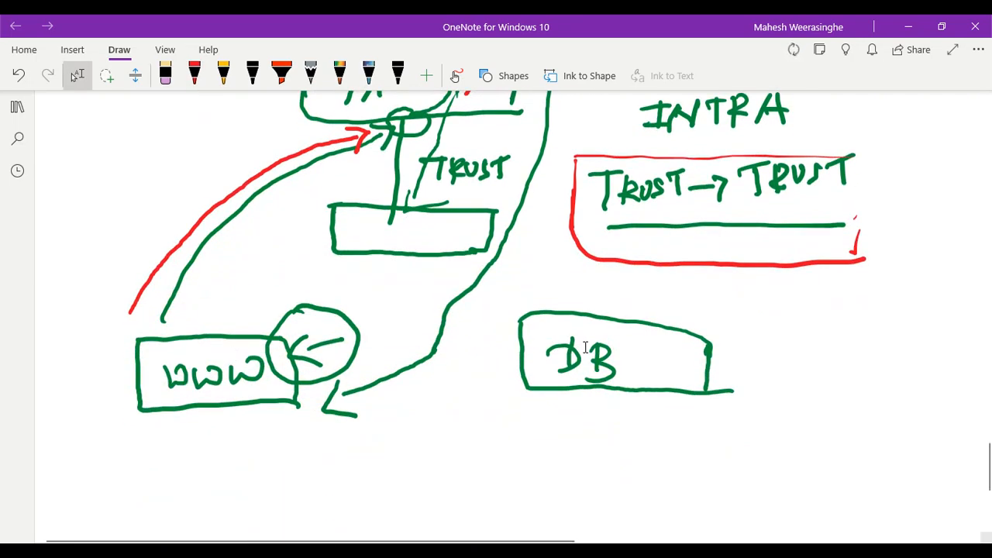
{"action": "scroll", "coordinate": [592, 350], "scroll_direction": "up", "scroll_amount": 6}
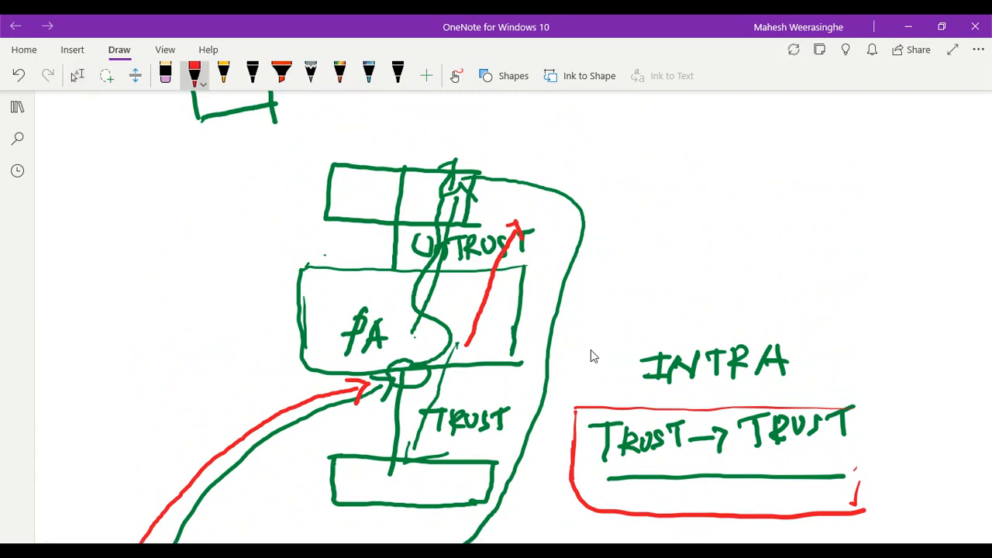
{"action": "mouse_move", "coordinate": [522, 200]}
{"action": "left_mouse_down"}
{"action": "mouse_move", "coordinate": [568, 205]}
{"action": "mouse_move", "coordinate": [594, 237]}
{"action": "mouse_move", "coordinate": [522, 518]}
{"action": "left_mouse_up"}
{"action": "scroll", "coordinate": [591, 357], "scroll_direction": "down", "scroll_amount": 3}
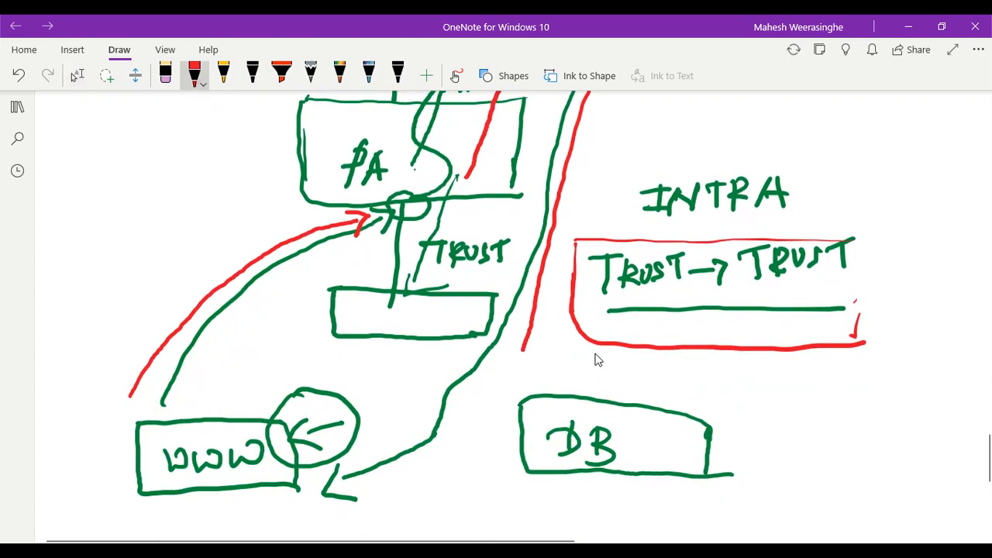
{"action": "mouse_move", "coordinate": [522, 350]}
{"action": "left_mouse_down"}
{"action": "mouse_move", "coordinate": [470, 408]}
{"action": "mouse_move", "coordinate": [375, 481]}
{"action": "mouse_move", "coordinate": [430, 492]}
{"action": "left_mouse_up"}
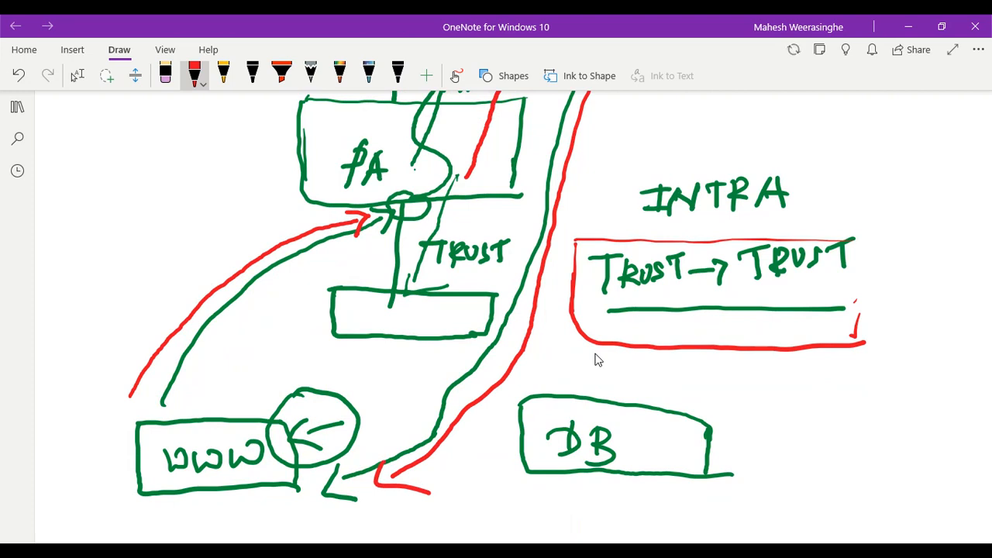
{"action": "scroll", "coordinate": [597, 358], "scroll_direction": "up", "scroll_amount": 3}
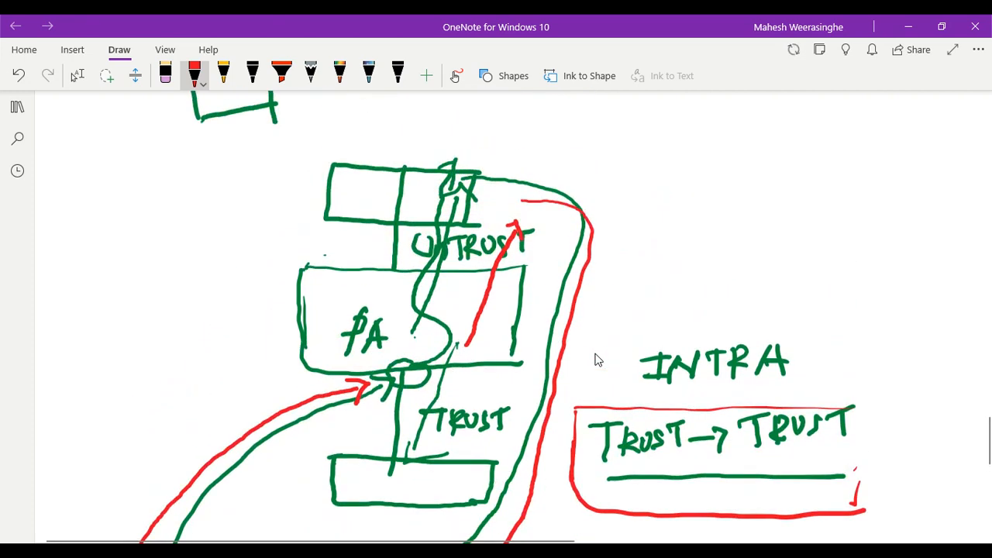
{"action": "left_click_drag", "start_coordinate": [509, 296], "coordinate": [465, 315]}
{"action": "left_click_drag", "start_coordinate": [515, 292], "coordinate": [461, 317]}
{"action": "left_click_drag", "start_coordinate": [469, 284], "coordinate": [500, 324]}
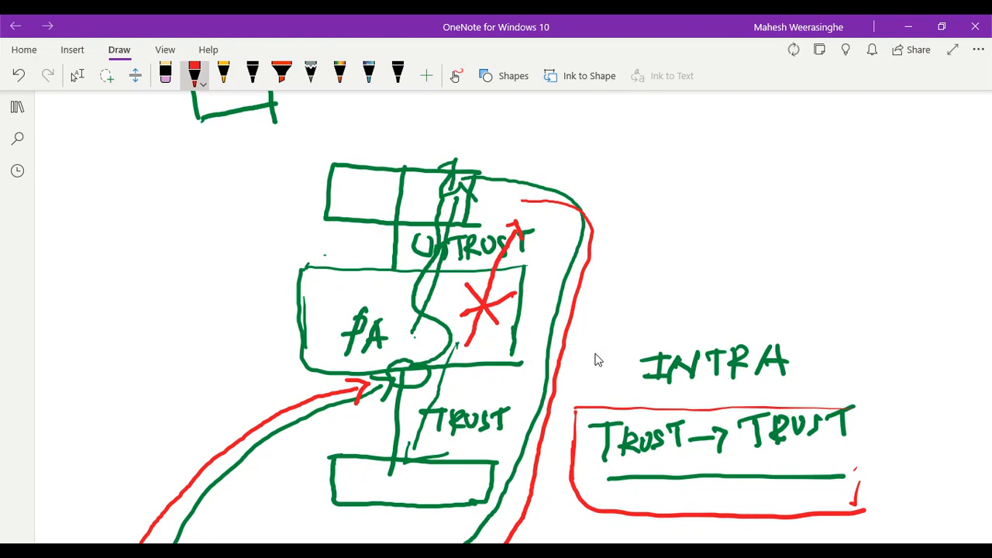
{"action": "mouse_move", "coordinate": [437, 375]}
{"action": "left_mouse_down"}
{"action": "mouse_move", "coordinate": [401, 481]}
{"action": "mouse_move", "coordinate": [439, 468]}
{"action": "left_mouse_up"}
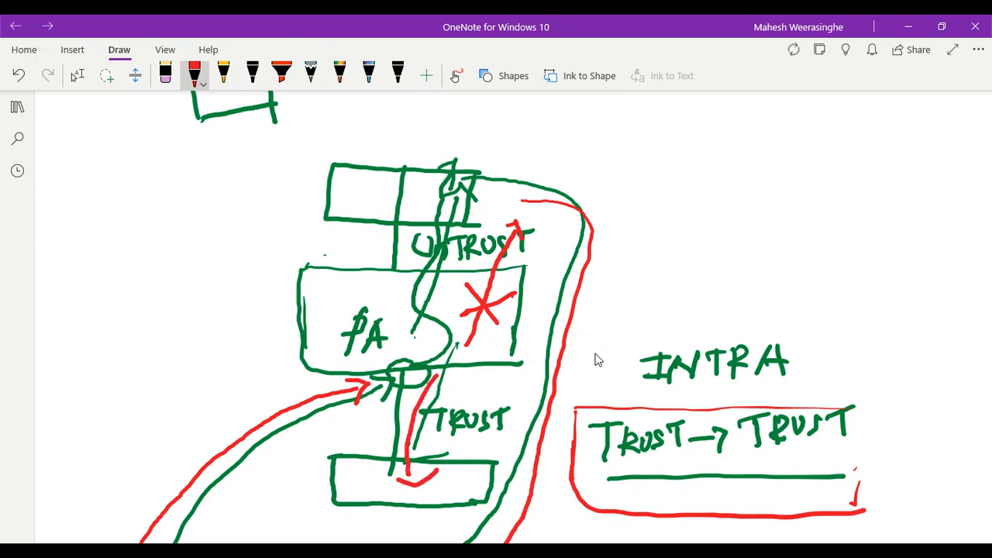
{"action": "scroll", "coordinate": [600, 350], "scroll_direction": "down", "scroll_amount": 3}
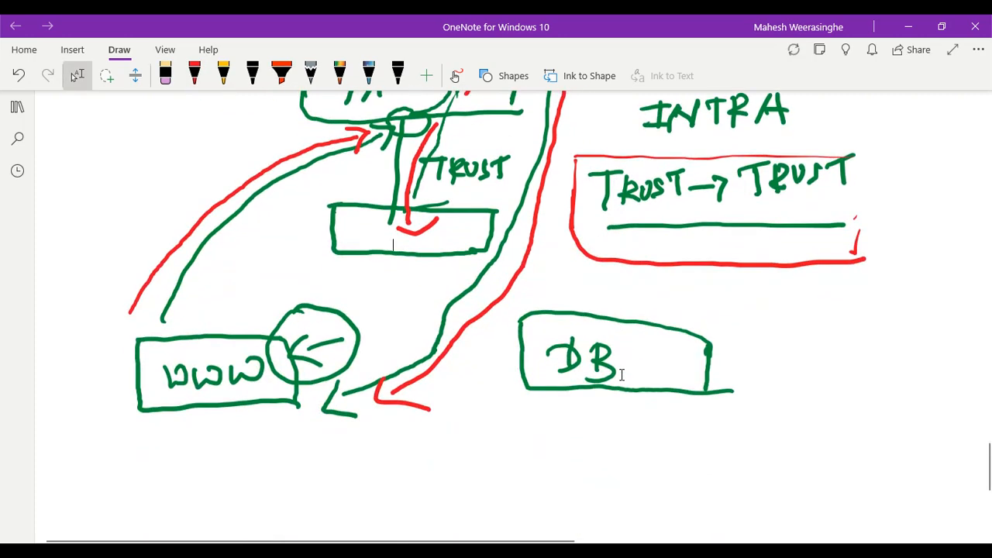
{"action": "left_click_drag", "start_coordinate": [177, 314], "coordinate": [190, 331]}
{"action": "scroll", "coordinate": [622, 380], "scroll_direction": "up", "scroll_amount": 1}
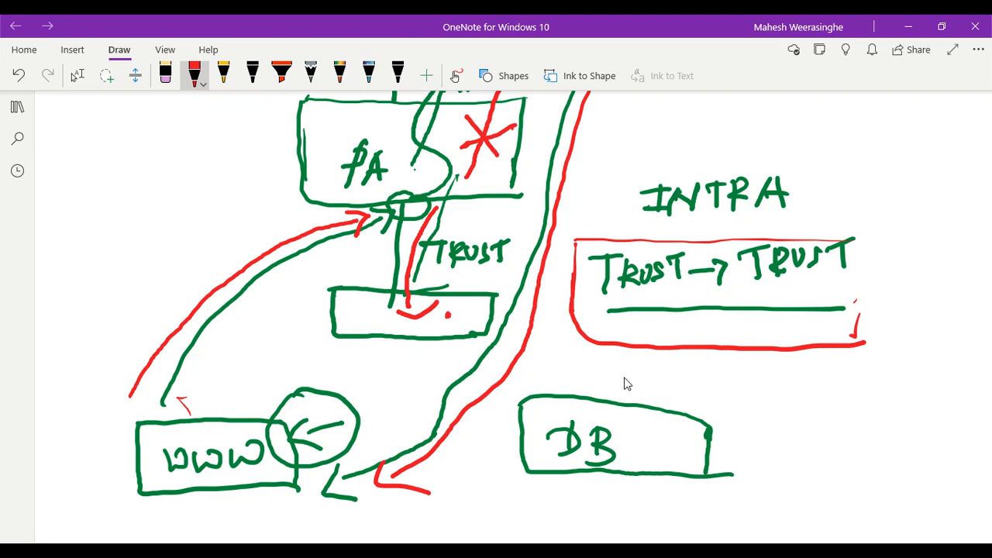
{"action": "mouse_move", "coordinate": [460, 317]}
{"action": "left_mouse_down"}
{"action": "mouse_move", "coordinate": [457, 336]}
{"action": "mouse_move", "coordinate": [326, 357]}
{"action": "mouse_move", "coordinate": [262, 411]}
{"action": "mouse_move", "coordinate": [310, 405]}
{"action": "left_mouse_up"}
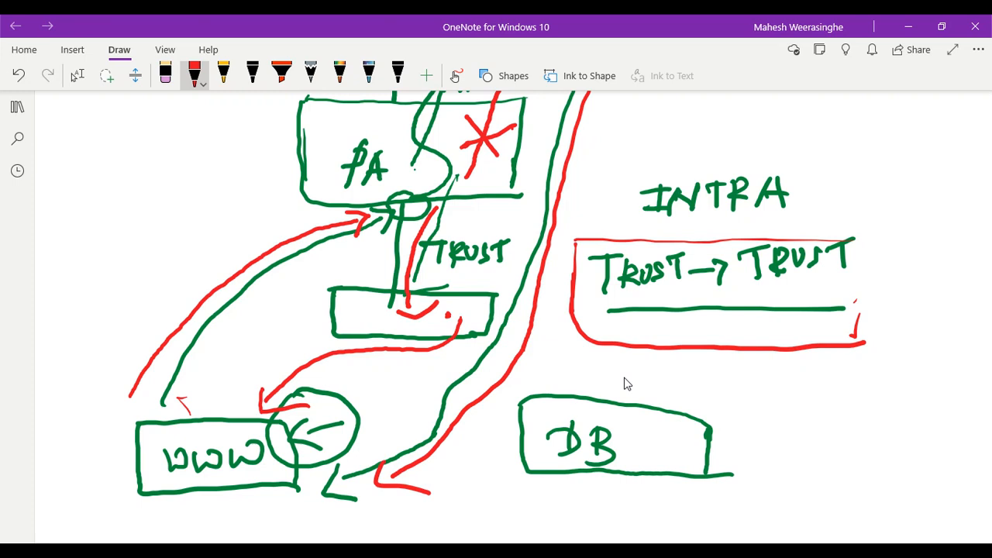
{"action": "key", "text": "Escape"}
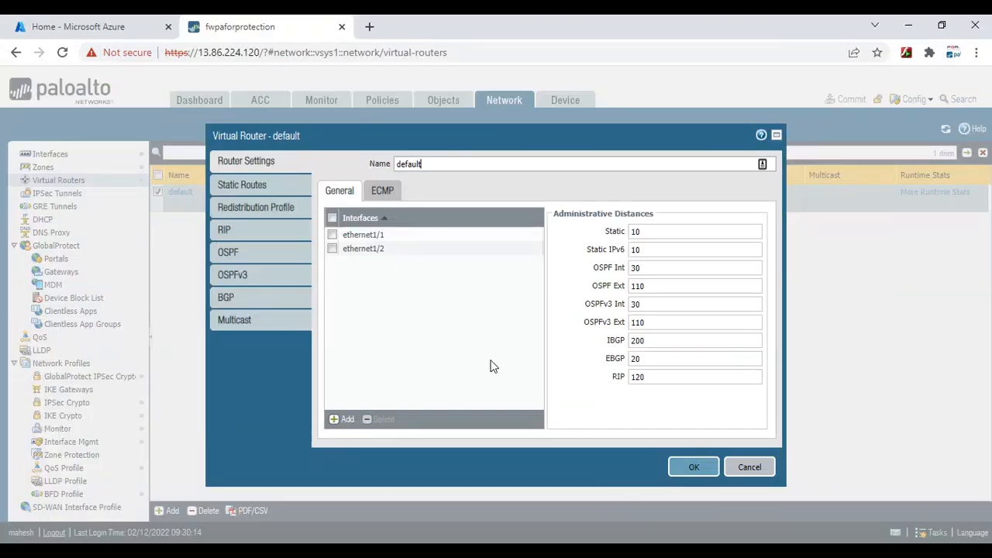
Reopen the default virtual router settings, then restore and close the WWW-VM PuTTY session
{"action": "left_click", "coordinate": [748, 470]}
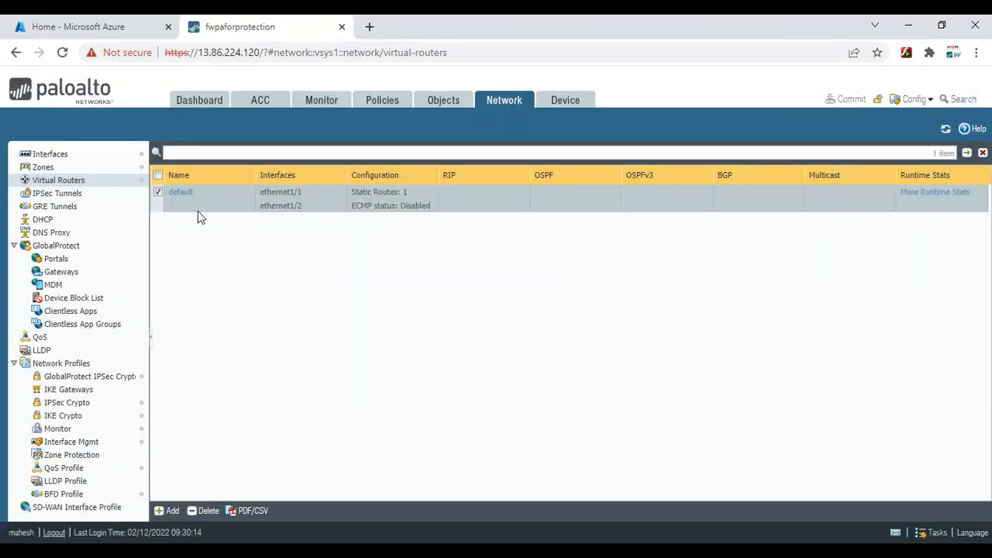
{"action": "left_click", "coordinate": [180, 193]}
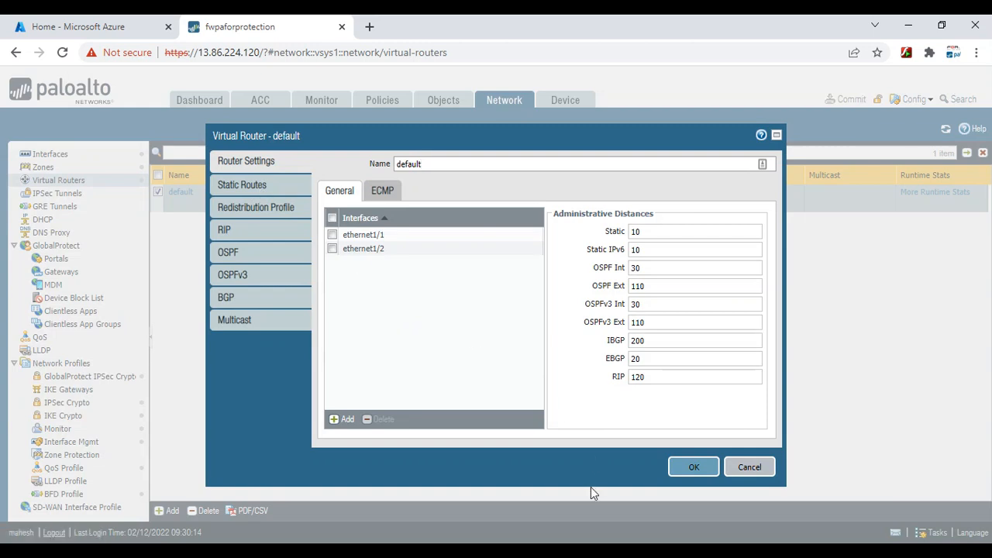
{"action": "left_click", "coordinate": [698, 550]}
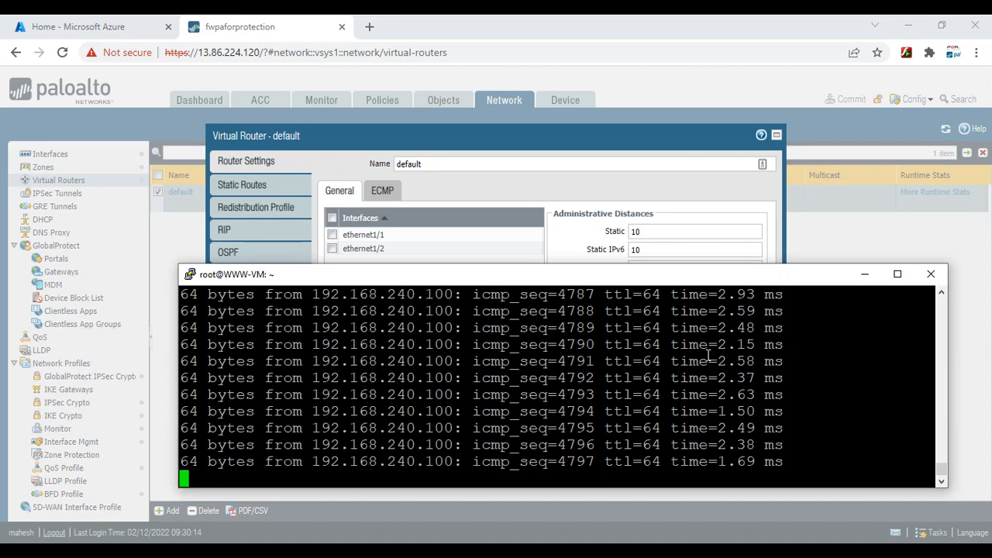
{"action": "right_click", "coordinate": [632, 277]}
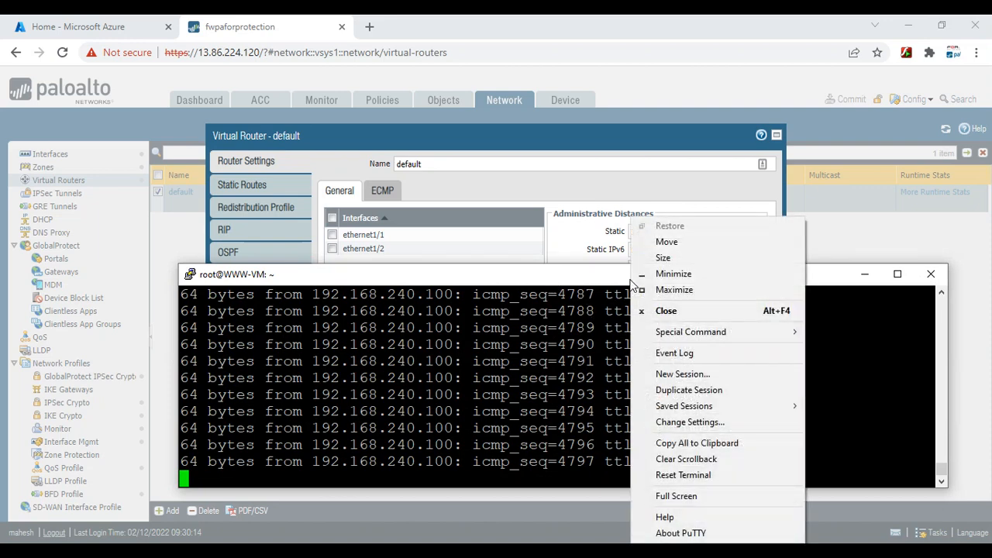
{"action": "left_click", "coordinate": [546, 399]}
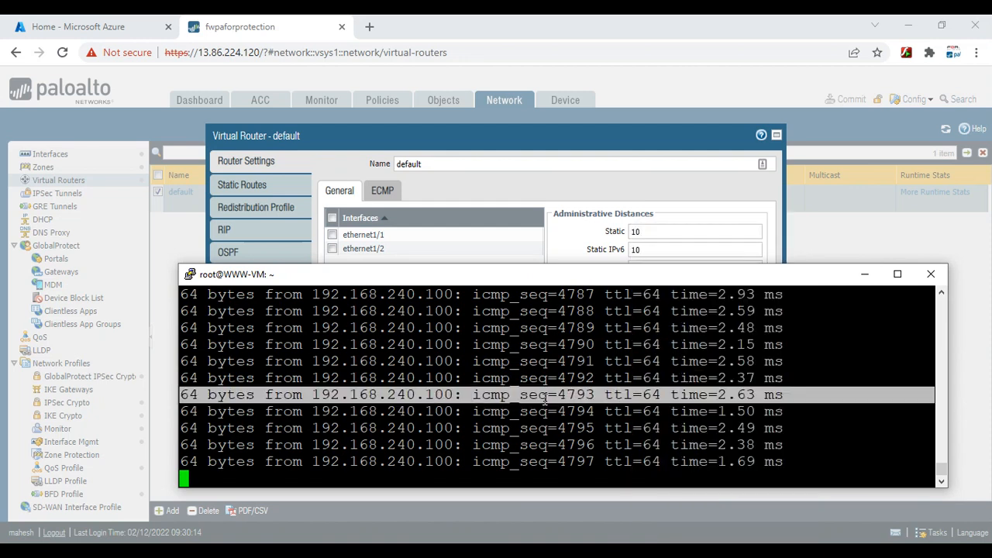
{"action": "left_click_drag", "start_coordinate": [813, 364], "coordinate": [814, 369]}
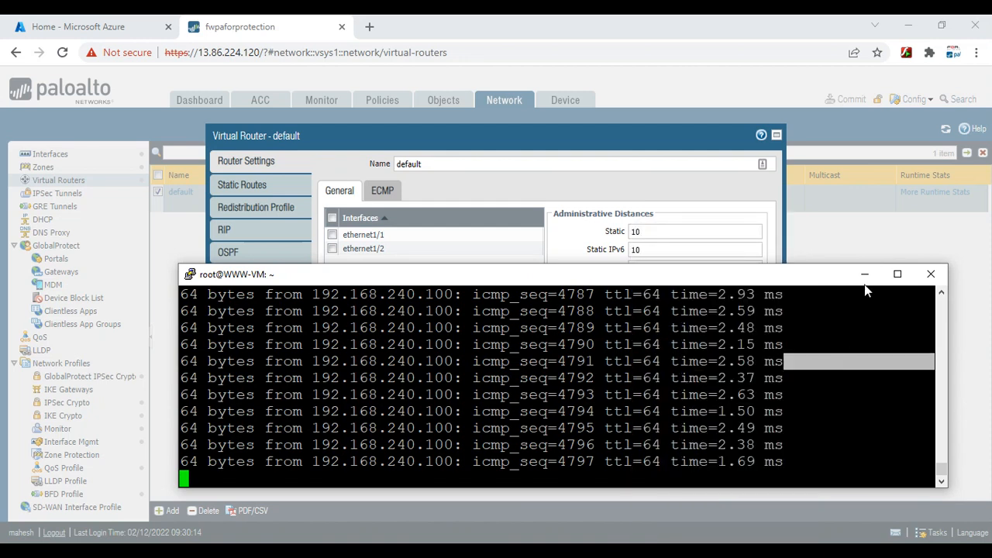
{"action": "left_click", "coordinate": [930, 273]}
Confirm closing PuTTY, open WWW-VM's overview in Azure, and copy its public IP
{"action": "left_click", "coordinate": [507, 334]}
{"action": "left_click", "coordinate": [174, 20]}
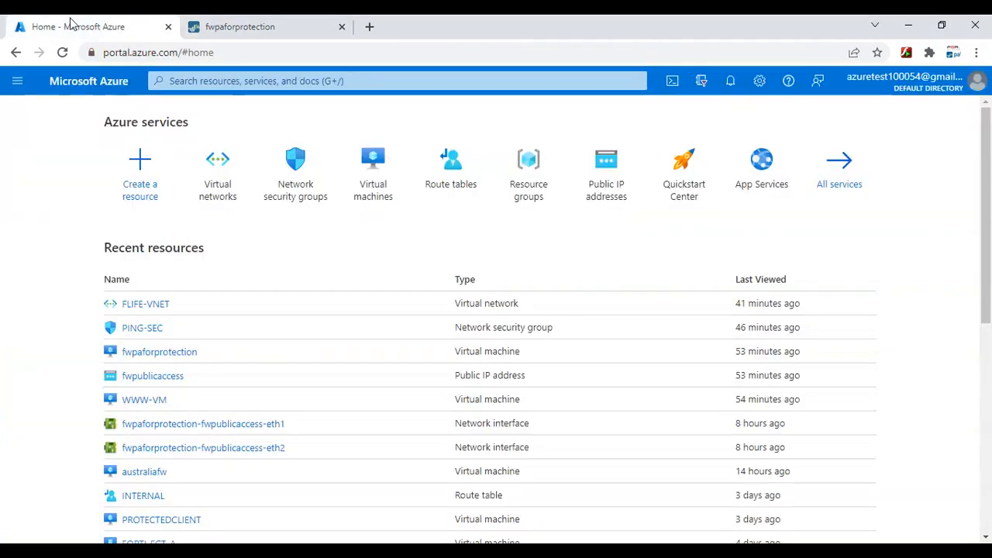
{"action": "left_click", "coordinate": [373, 192]}
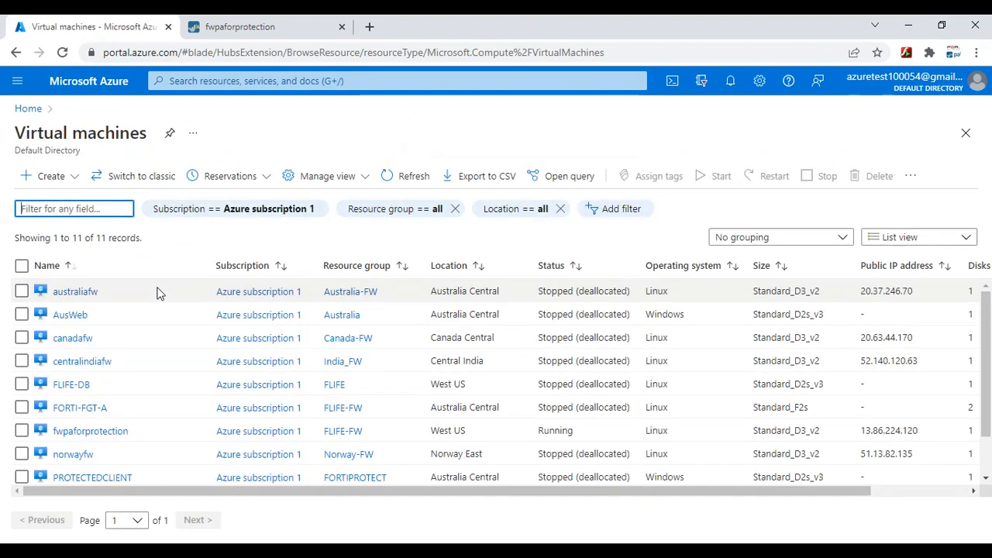
{"action": "scroll", "coordinate": [99, 372], "scroll_direction": "down", "scroll_amount": 2}
{"action": "left_click", "coordinate": [87, 474]}
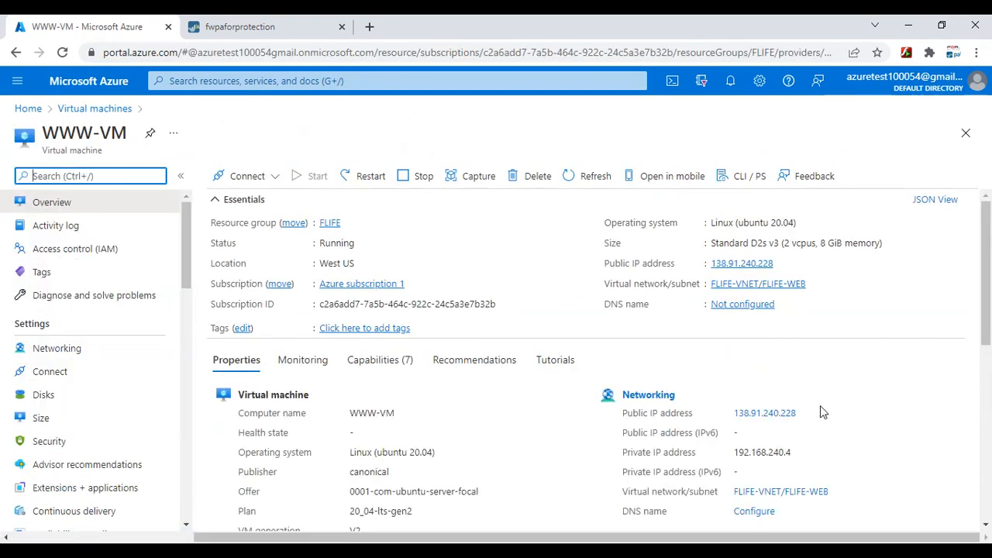
{"action": "double_click", "coordinate": [756, 415]}
{"action": "right_click", "coordinate": [756, 419]}
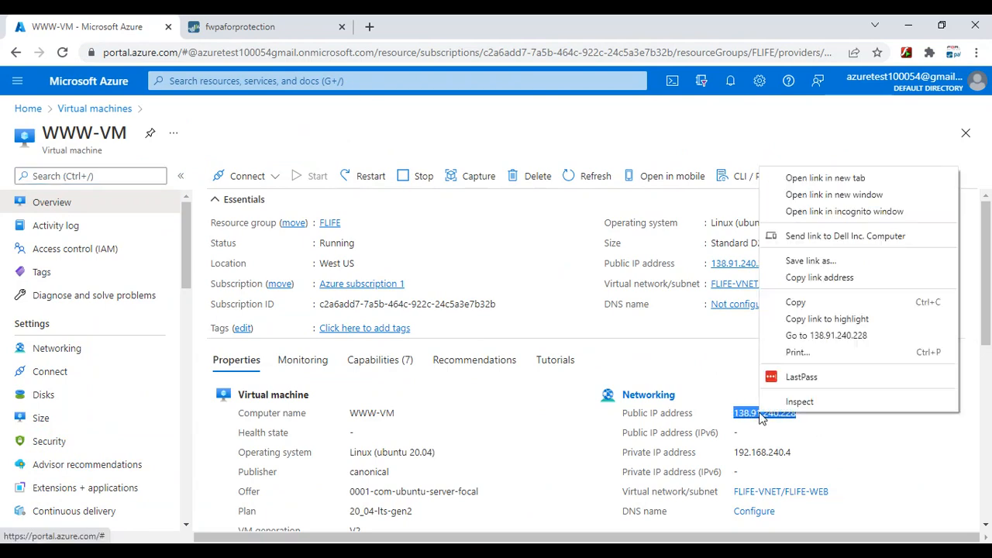
{"action": "left_click", "coordinate": [799, 306]}
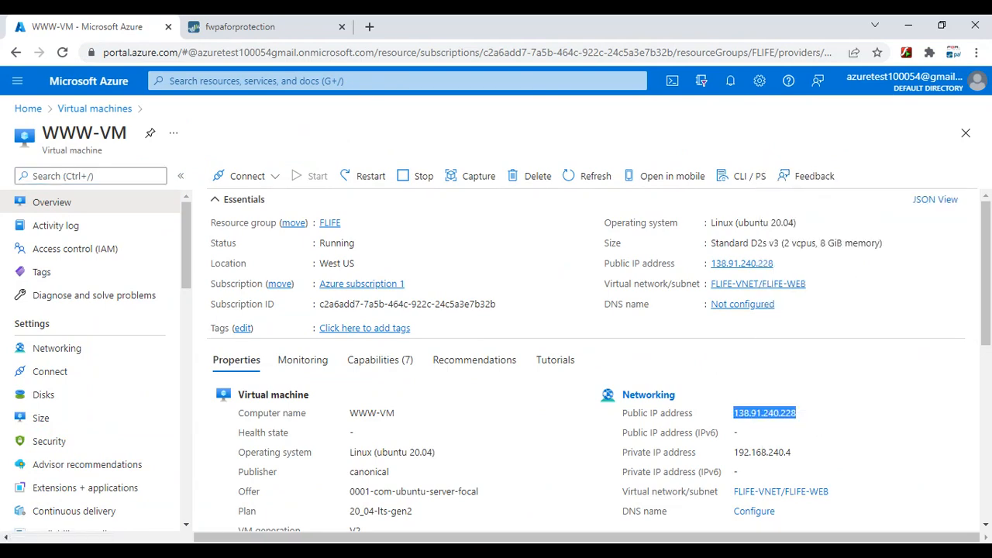
Try pasting the public IP into the host name field and recopy it from WWW-VM's page
{"action": "right_click", "coordinate": [507, 214]}
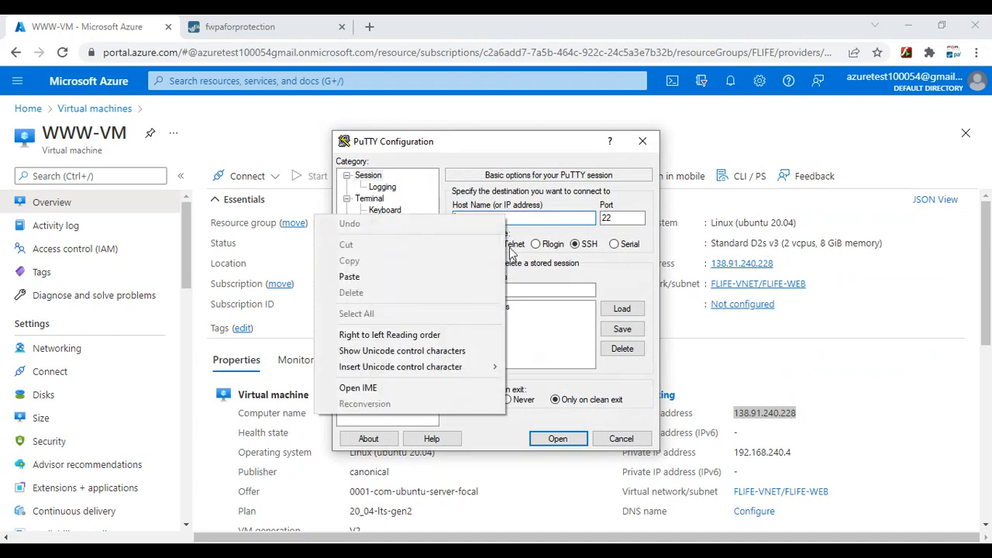
{"action": "left_click", "coordinate": [408, 276]}
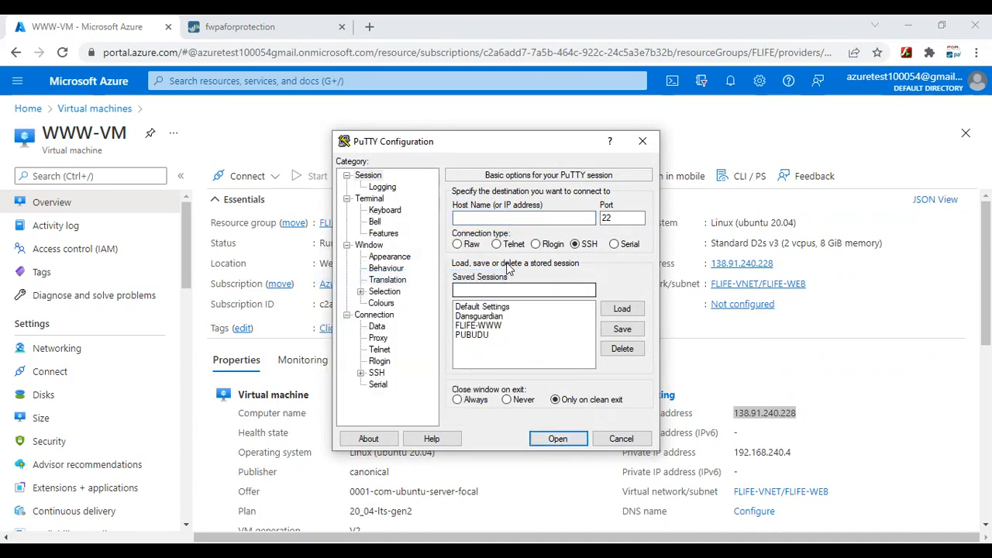
{"action": "right_click", "coordinate": [482, 218]}
{"action": "left_click", "coordinate": [372, 277]}
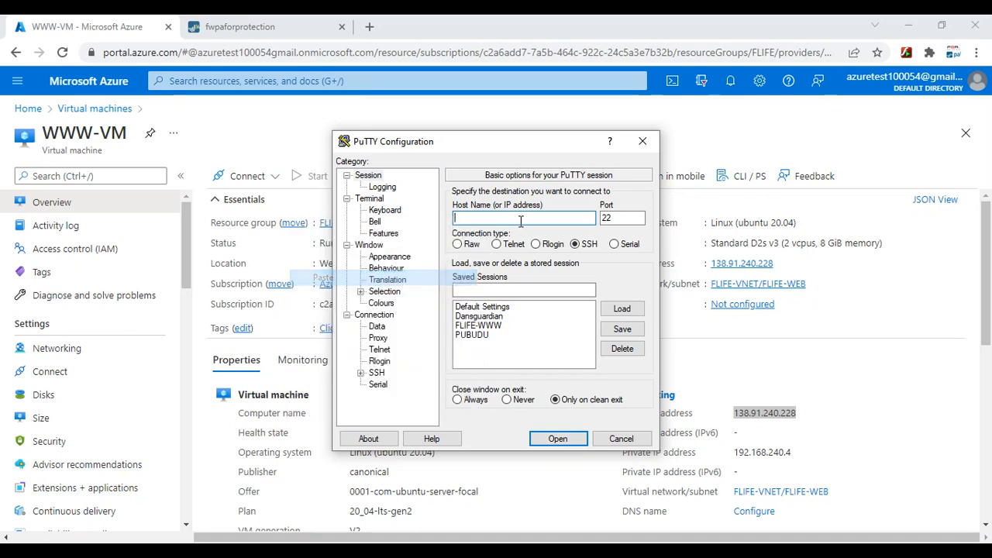
{"action": "left_click", "coordinate": [241, 27]}
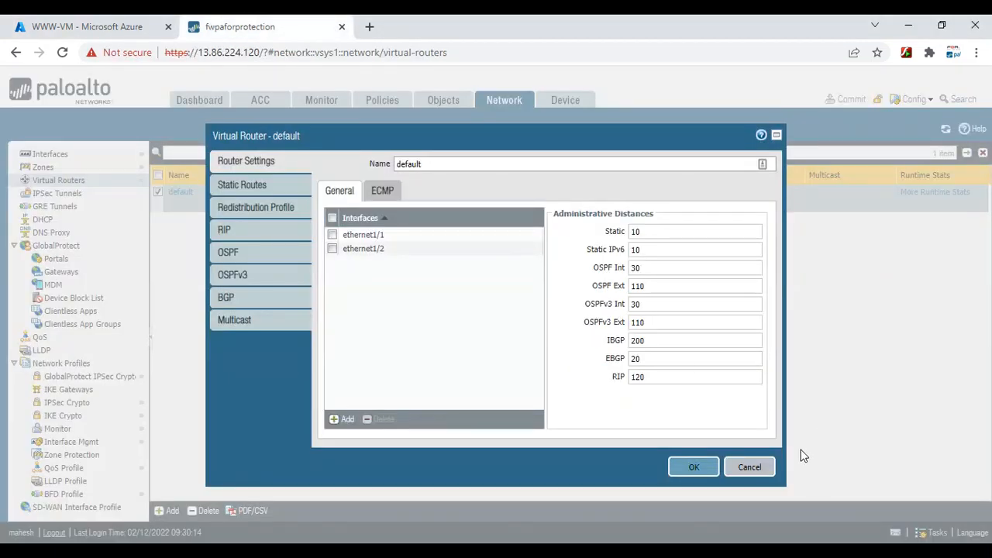
{"action": "left_click", "coordinate": [93, 26]}
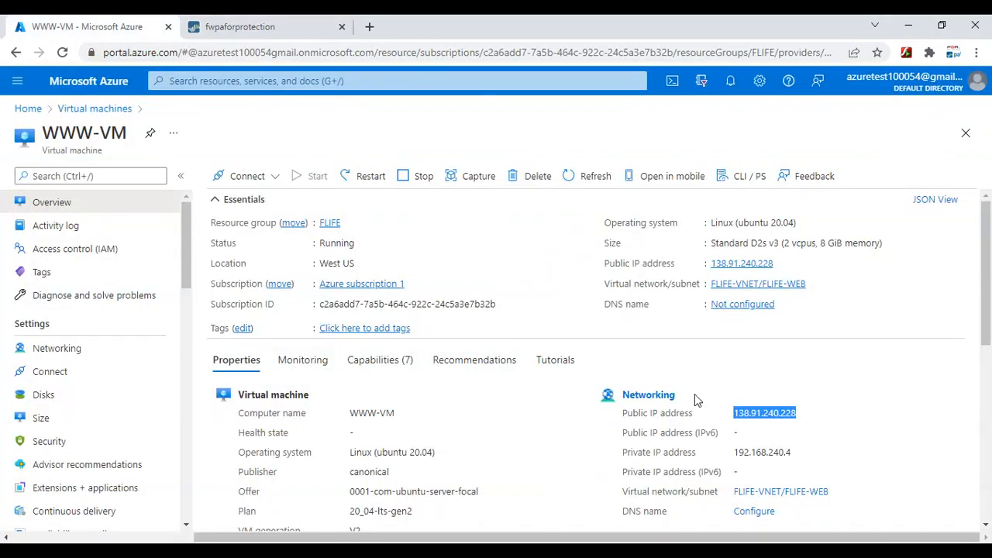
{"action": "right_click", "coordinate": [751, 417]}
{"action": "left_click", "coordinate": [775, 302]}
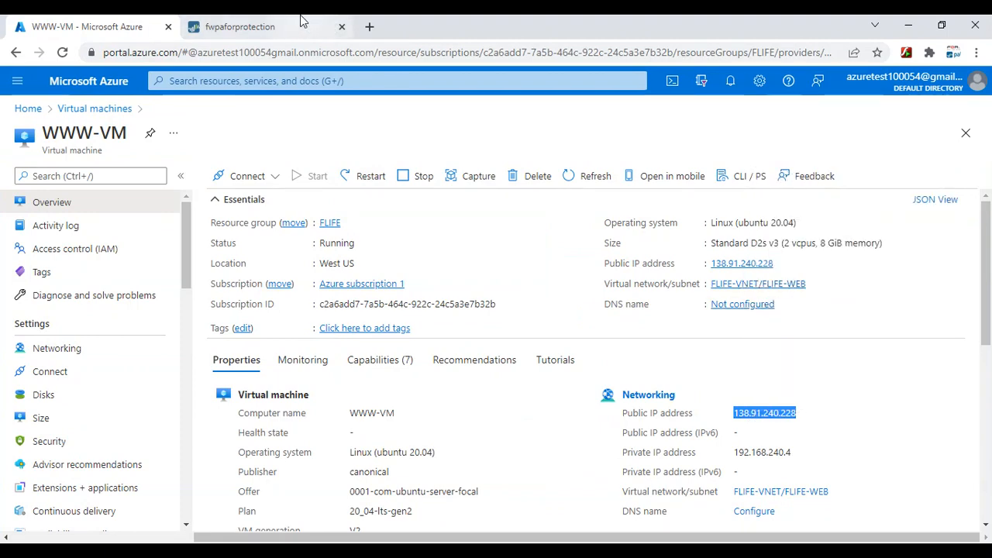
{"action": "left_click", "coordinate": [240, 26]}
{"action": "key", "text": "alt+Tab"}
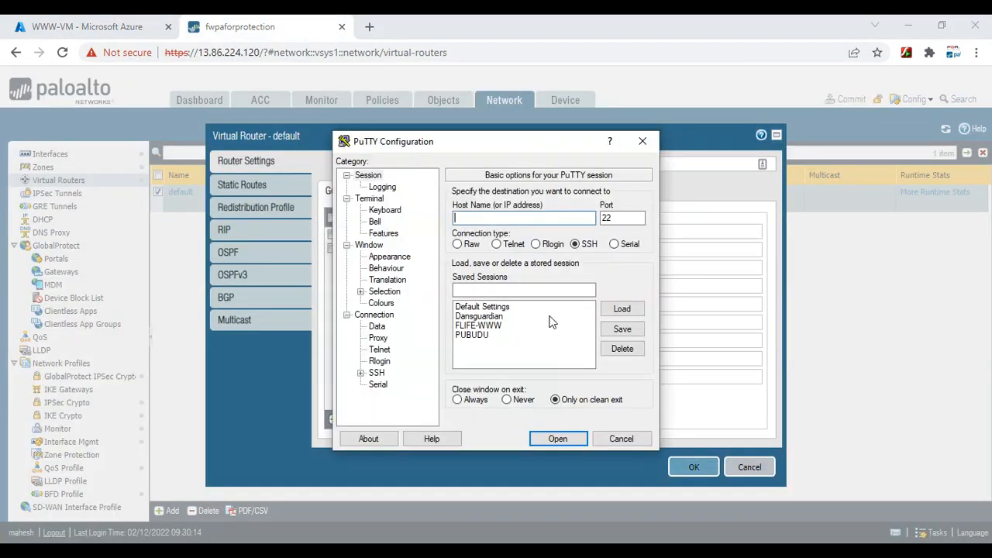
{"action": "right_click", "coordinate": [476, 220]}
{"action": "left_click", "coordinate": [346, 284]}
{"action": "left_click", "coordinate": [137, 26]}
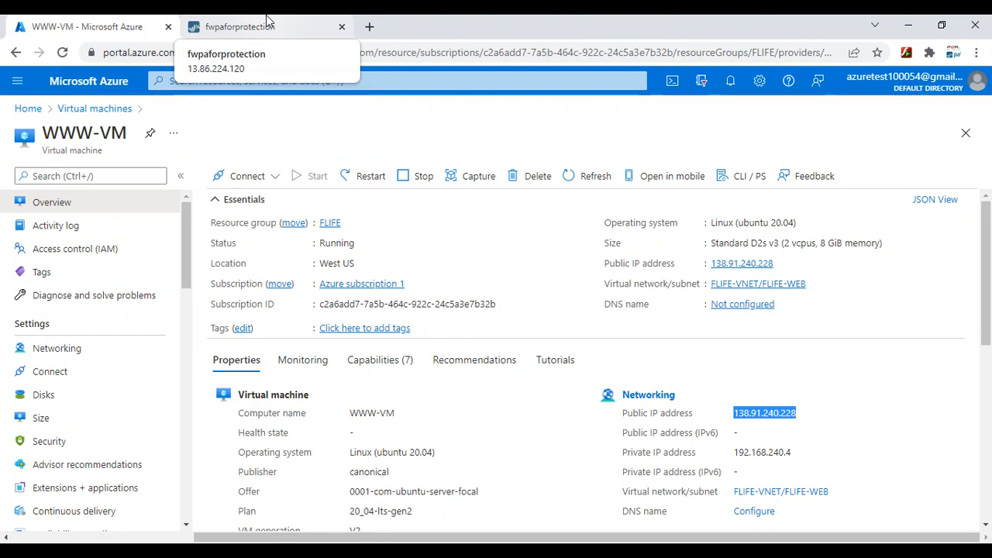
Paste the IP 138.91.240.228 into a new Notepad note and select it
{"action": "key", "text": "super+r"}
{"action": "type", "text": "notepad"}
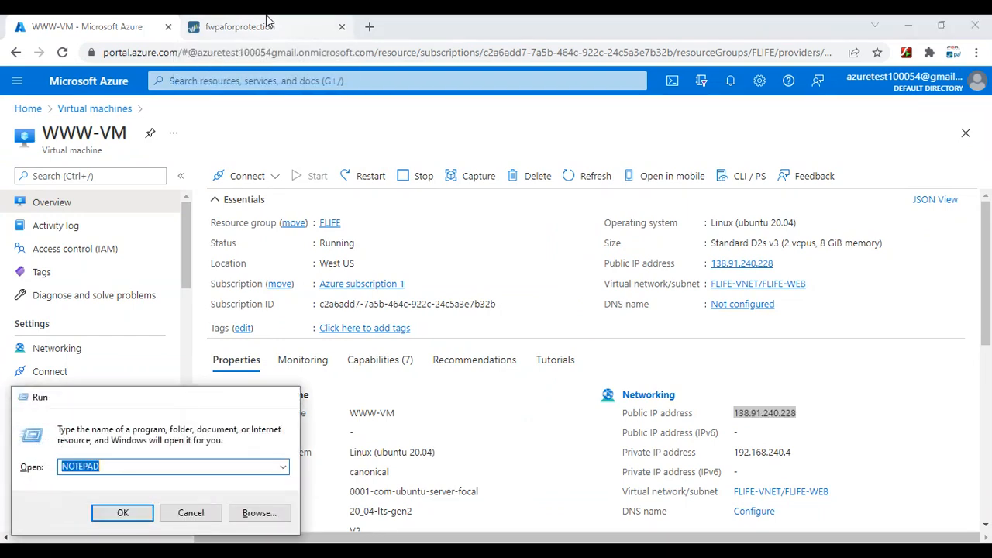
{"action": "key", "text": "Return"}
{"action": "key", "text": "ctrl+v"}
{"action": "left_click_drag", "start_coordinate": [410, 148], "coordinate": [252, 154]}
Start a new PuTTY SSH connection to host 138.91.240.228 and open it
{"action": "left_click", "coordinate": [302, 25]}
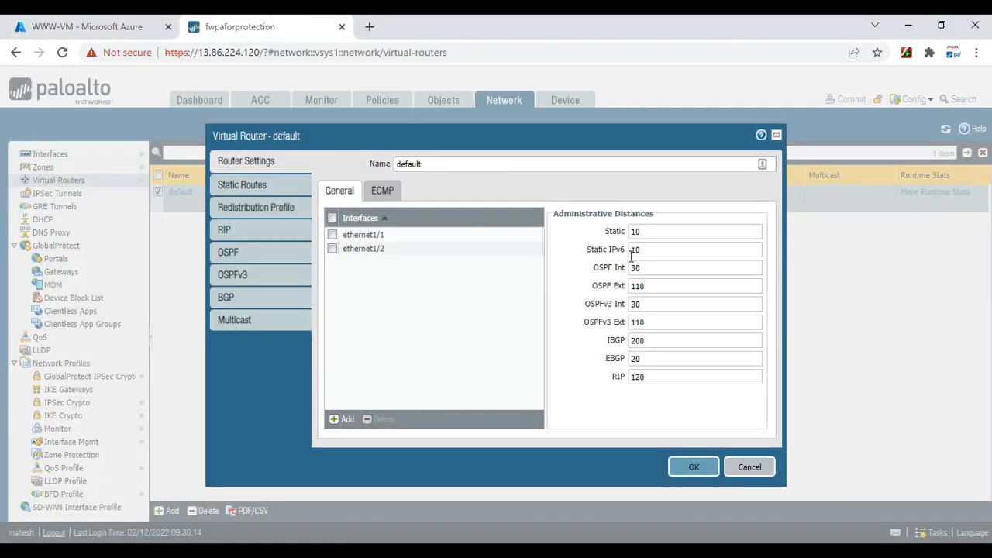
{"action": "left_click", "coordinate": [691, 549]}
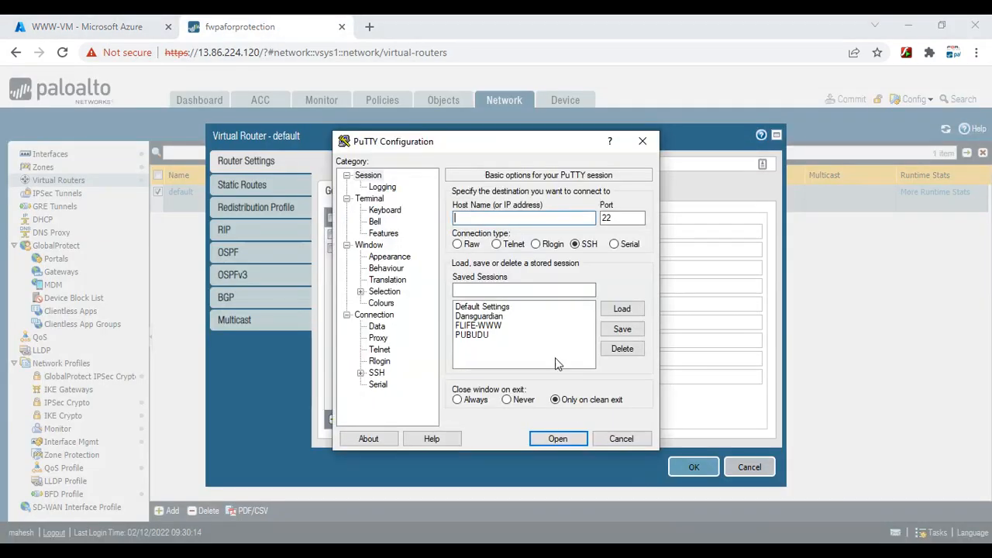
{"action": "key", "text": "ctrl+v"}
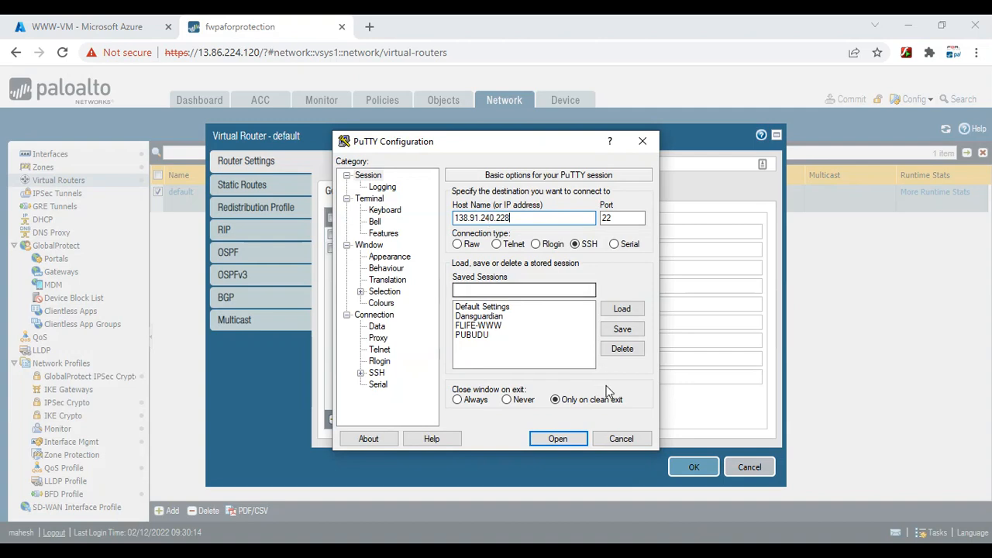
{"action": "left_click", "coordinate": [568, 439]}
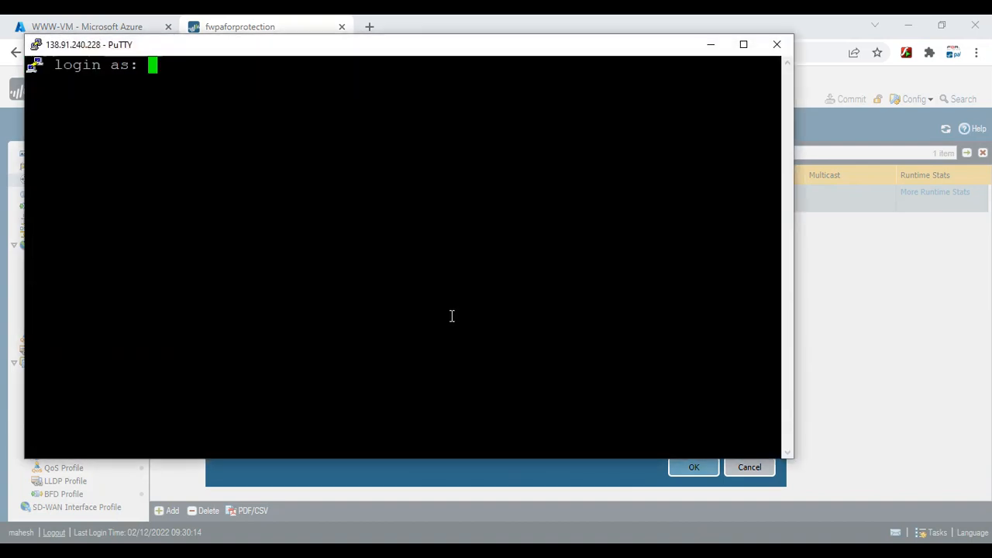
Log into WWW-VM with username and password, then ping 192.168.240.100 for 6/6 replies
{"action": "type", "text": "mahesh"}
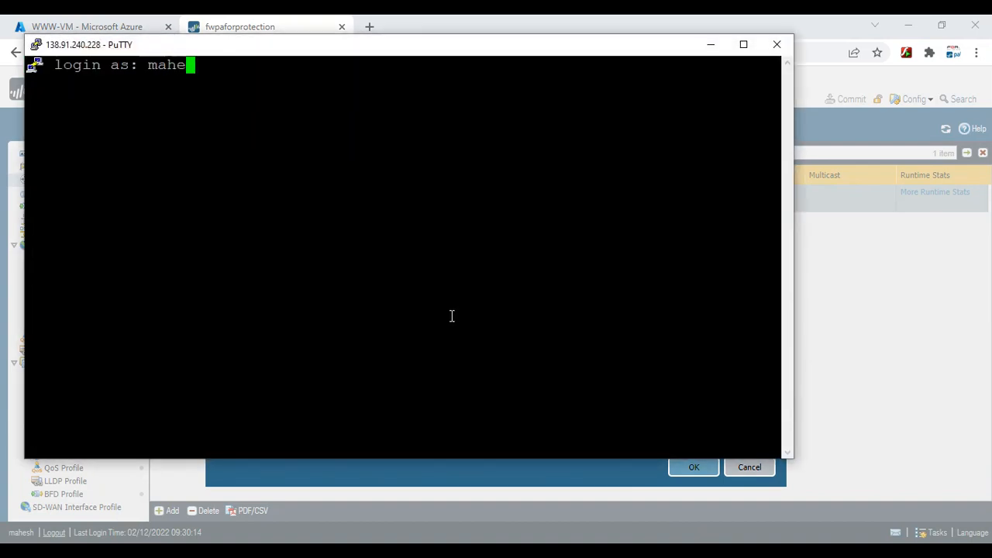
{"action": "key", "text": "Return"}
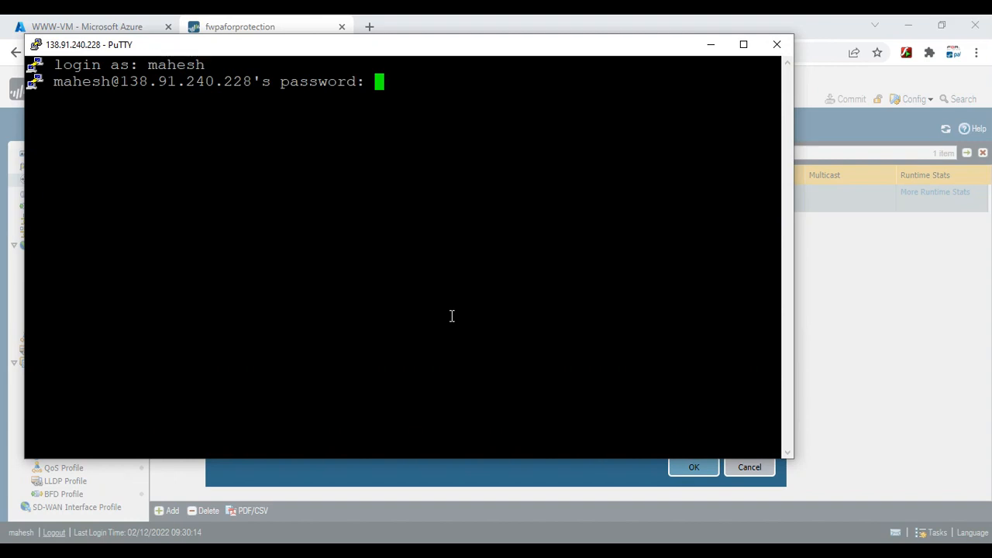
{"action": "key", "text": "Return"}
{"action": "key", "text": "Return"}
{"action": "key", "text": "Return"}
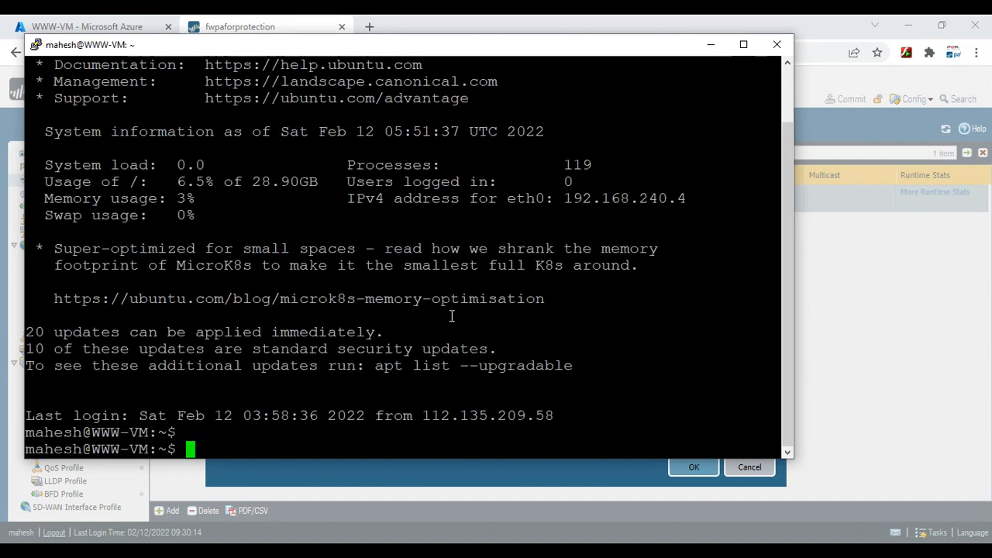
{"action": "type", "text": "ping 19"}
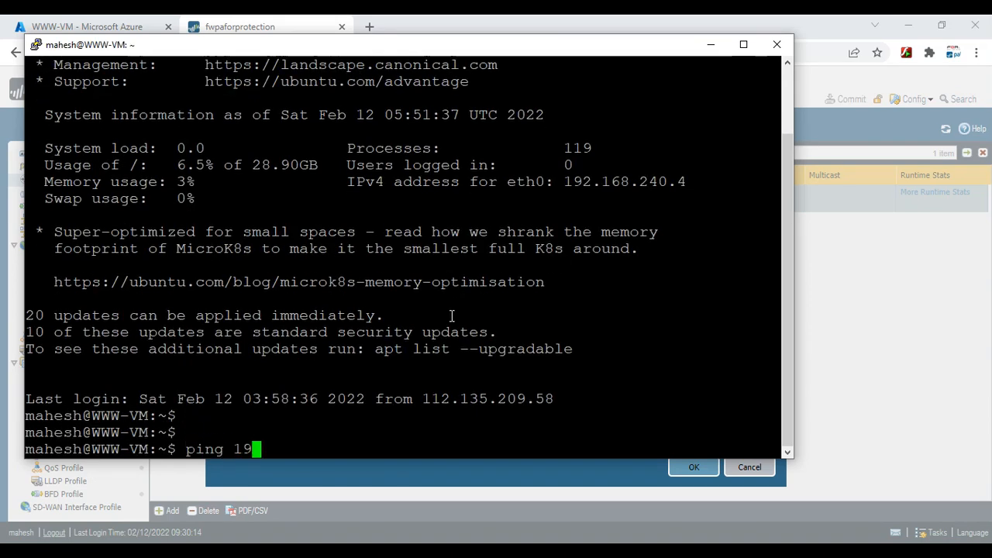
{"action": "type", "text": "2.168.2"}
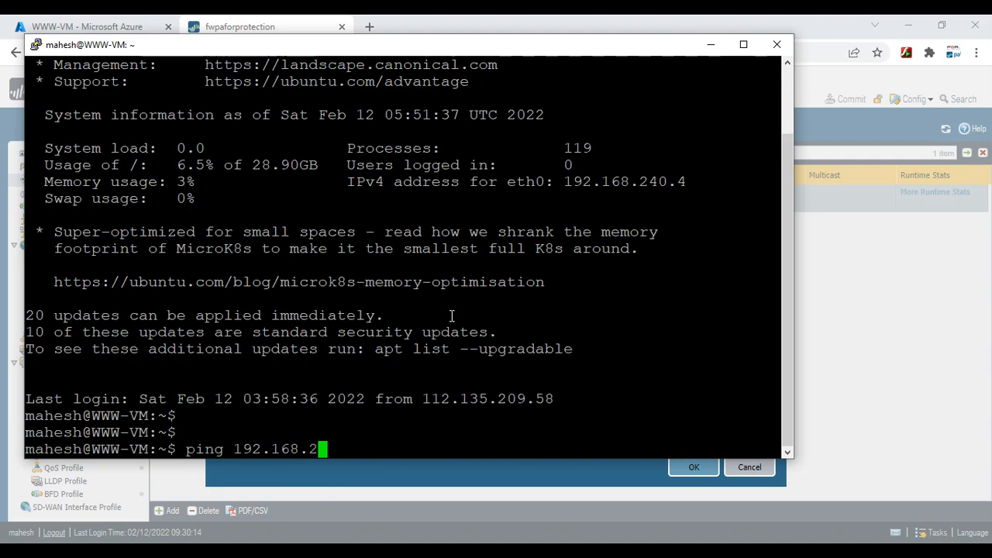
{"action": "type", "text": "40.100"}
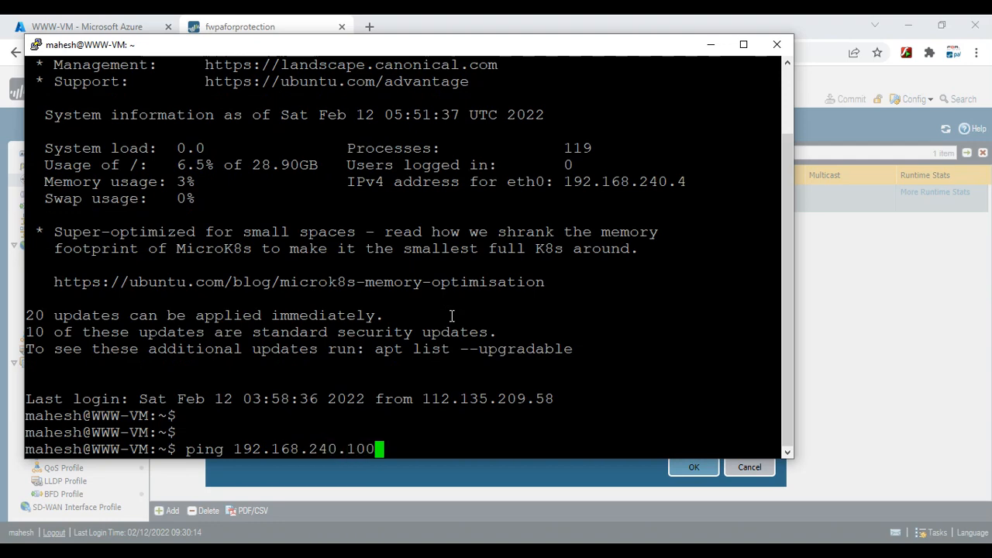
{"action": "key", "text": "Return"}
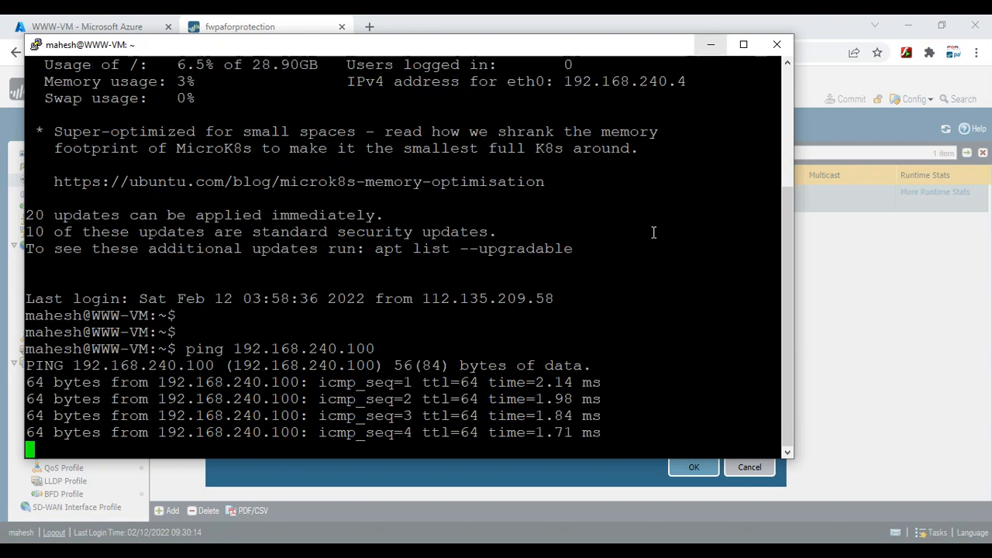
{"action": "key", "text": "ctrl+c"}
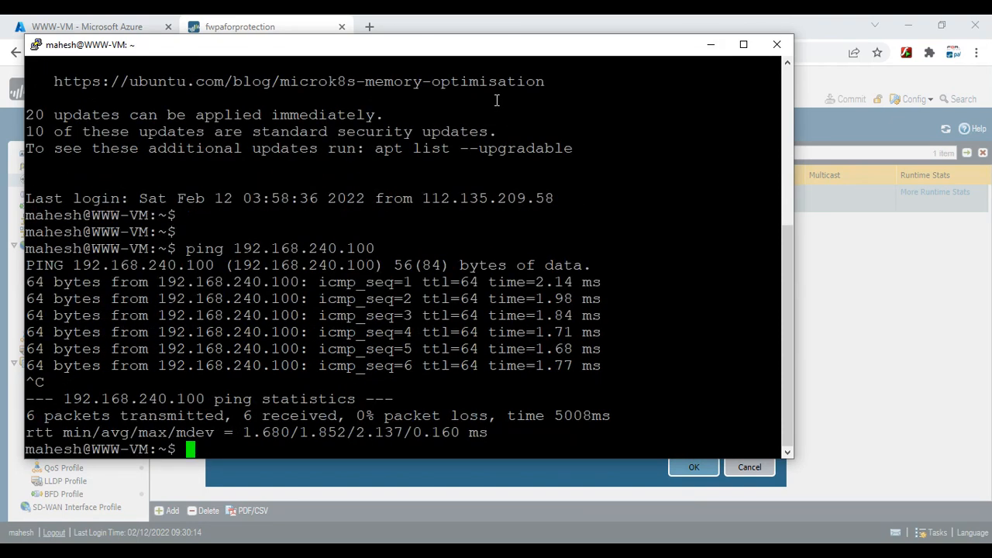
{"action": "right_click", "coordinate": [447, 54]}
Start a new PuTTY session with the firewall IP 13.86.224.120, copied from the browser URL, as host
{"action": "left_click", "coordinate": [496, 205]}
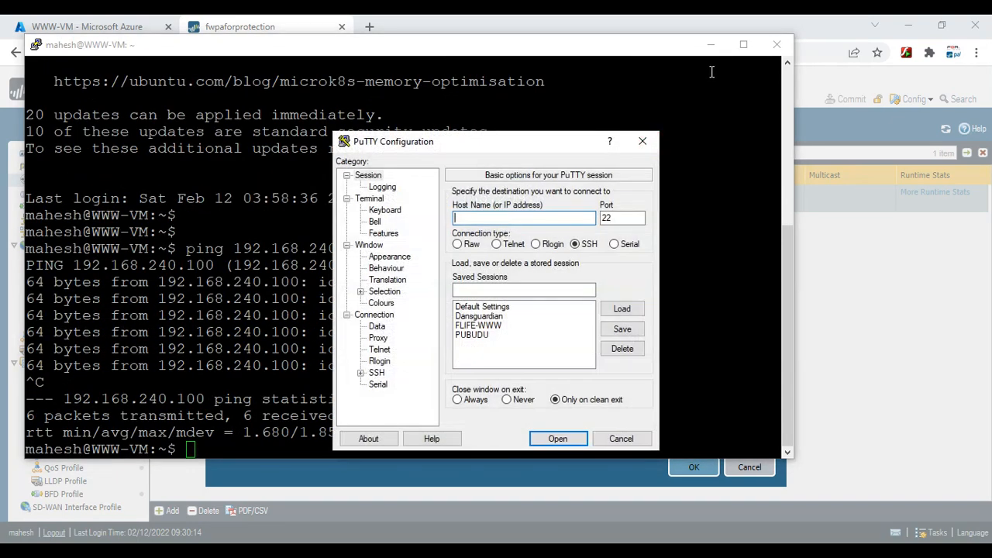
{"action": "left_click", "coordinate": [710, 45]}
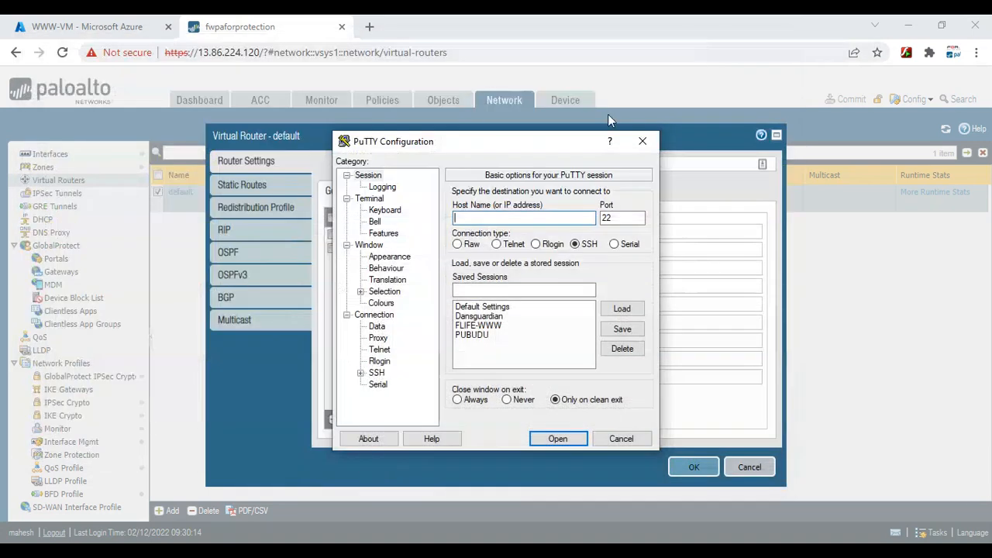
{"action": "left_click", "coordinate": [134, 23]}
{"action": "left_click", "coordinate": [233, 27]}
{"action": "left_click", "coordinate": [413, 54]}
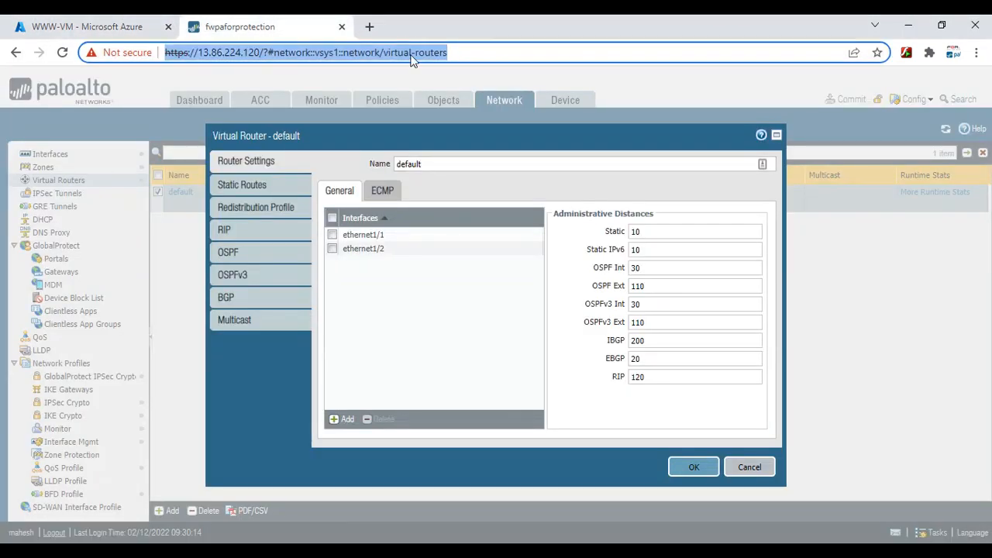
{"action": "left_click", "coordinate": [366, 52]}
{"action": "left_click_drag", "start_coordinate": [259, 52], "coordinate": [198, 52]}
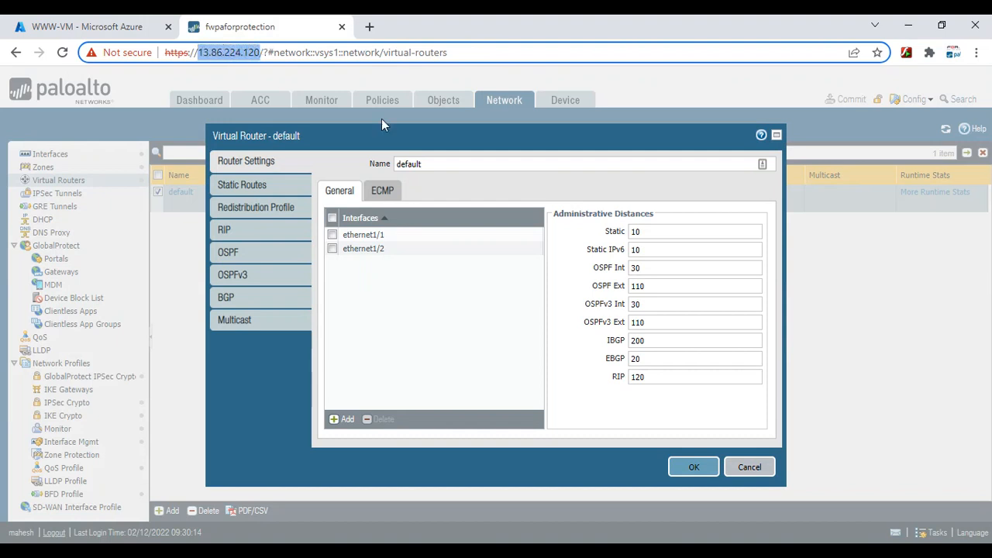
{"action": "left_click", "coordinate": [791, 550]}
{"action": "left_click", "coordinate": [838, 490]}
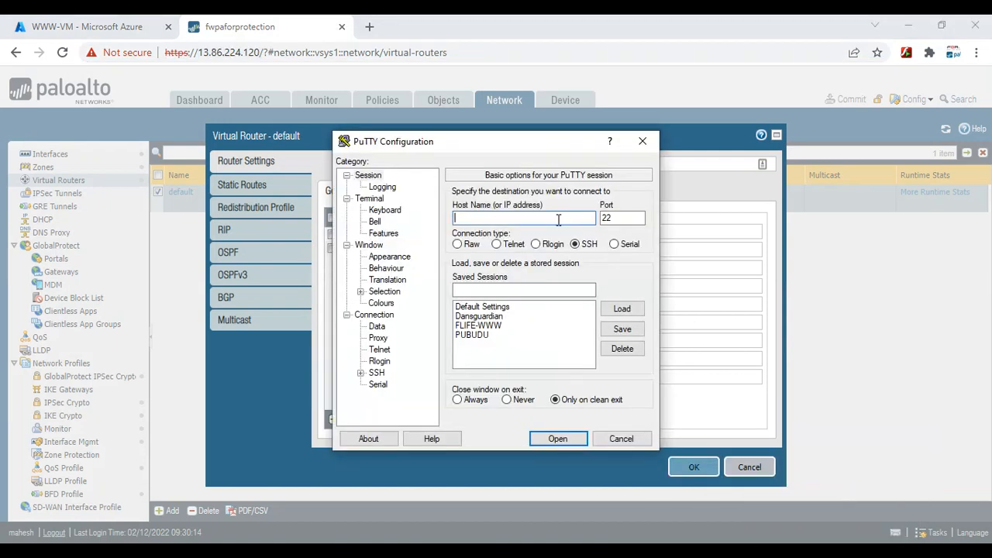
{"action": "key", "text": "ctrl+v"}
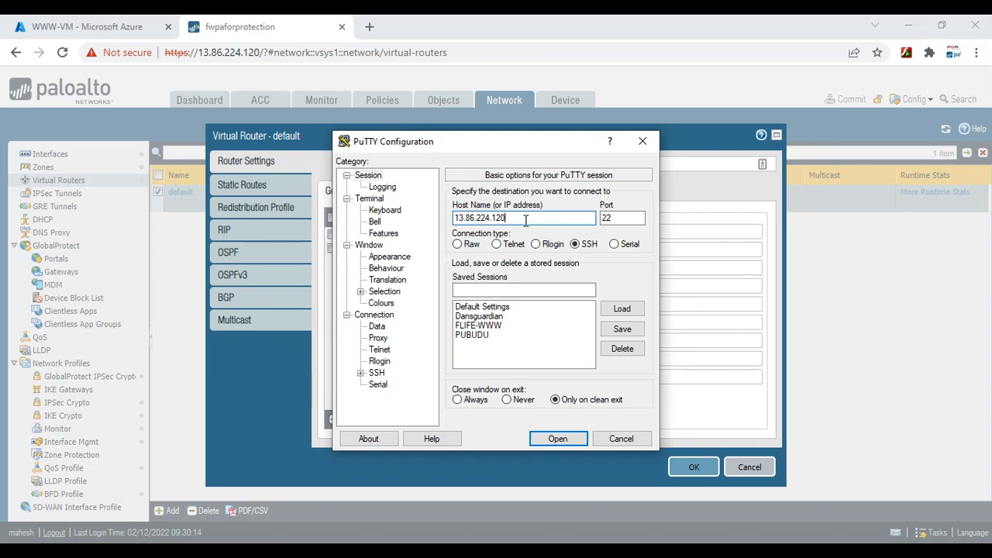
Open the SSH session to 13.86.224.120 and log in with username and password
{"action": "left_click", "coordinate": [557, 439]}
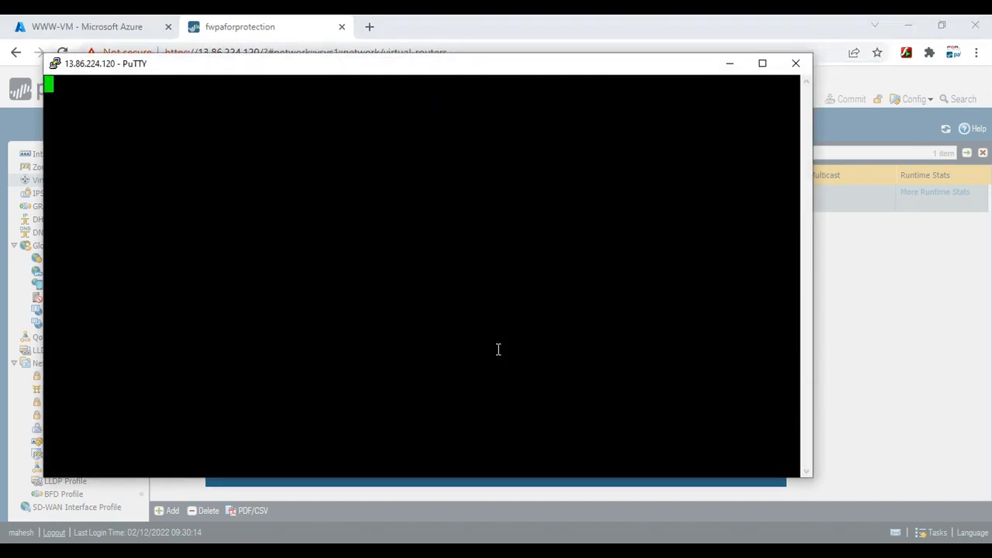
{"action": "type", "text": "mahesh"}
{"action": "key", "text": "Return"}
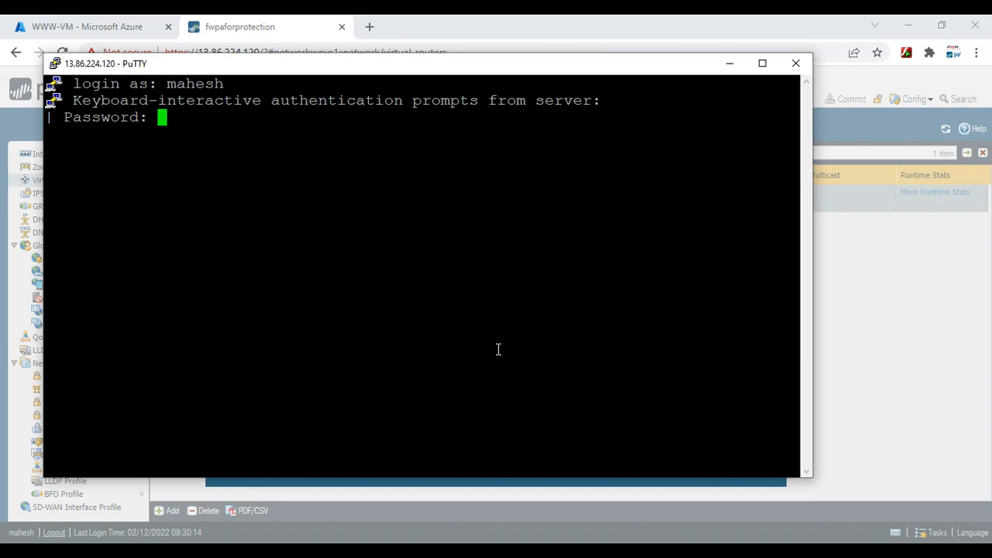
{"action": "key", "text": "Return"}
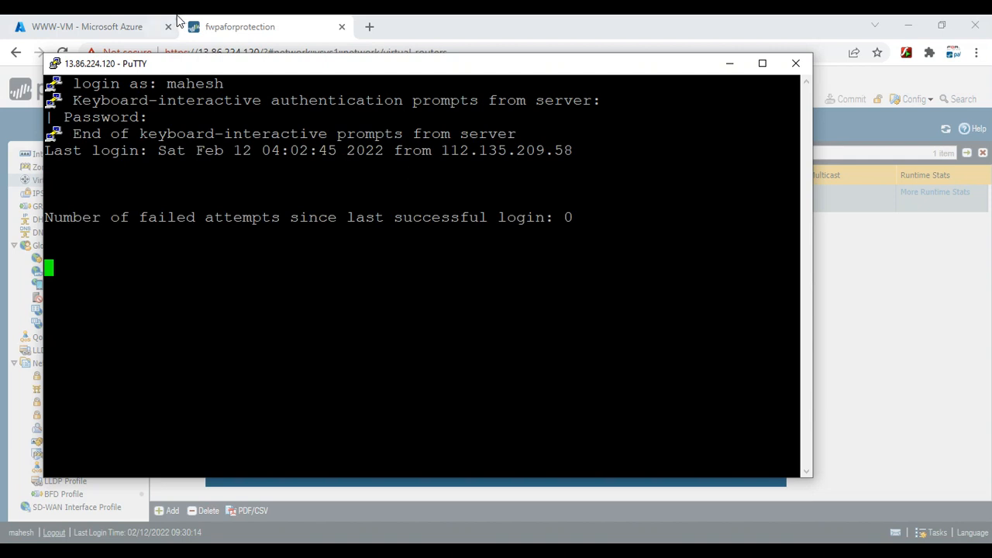
Cancel the Virtual Router dialog and show the firewall's Network > Interfaces list
{"action": "left_click", "coordinate": [286, 23]}
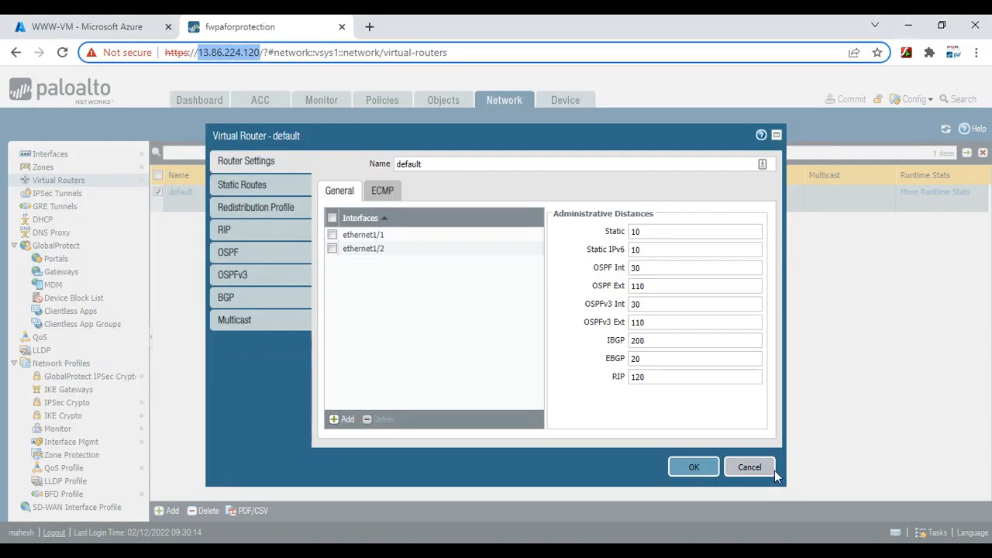
{"action": "left_click", "coordinate": [746, 465]}
{"action": "left_click", "coordinate": [51, 155]}
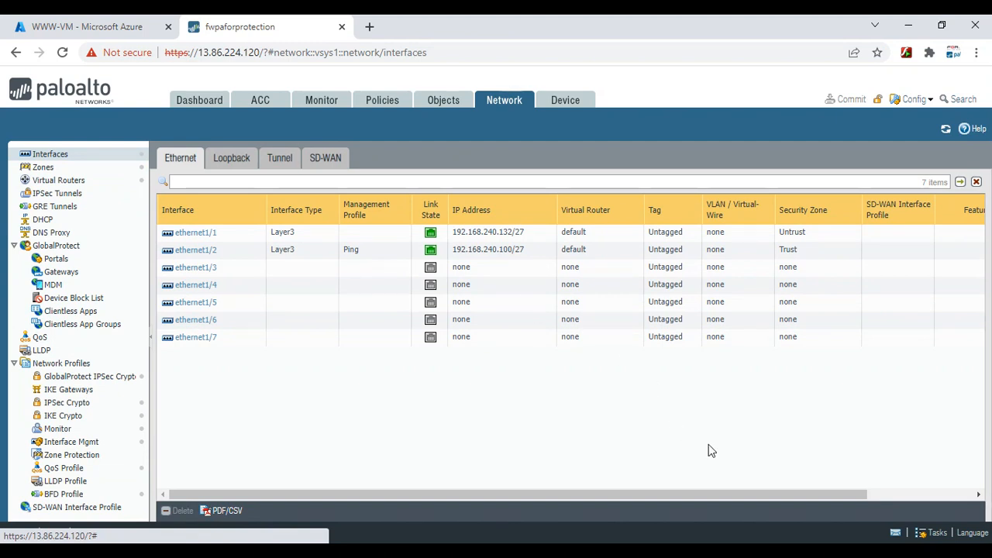
In the firewall terminal, run 'ping source 192.168.240.132 host 1.1.1.1'
{"action": "mouse_move", "coordinate": [792, 552]}
{"action": "left_click", "coordinate": [874, 496]}
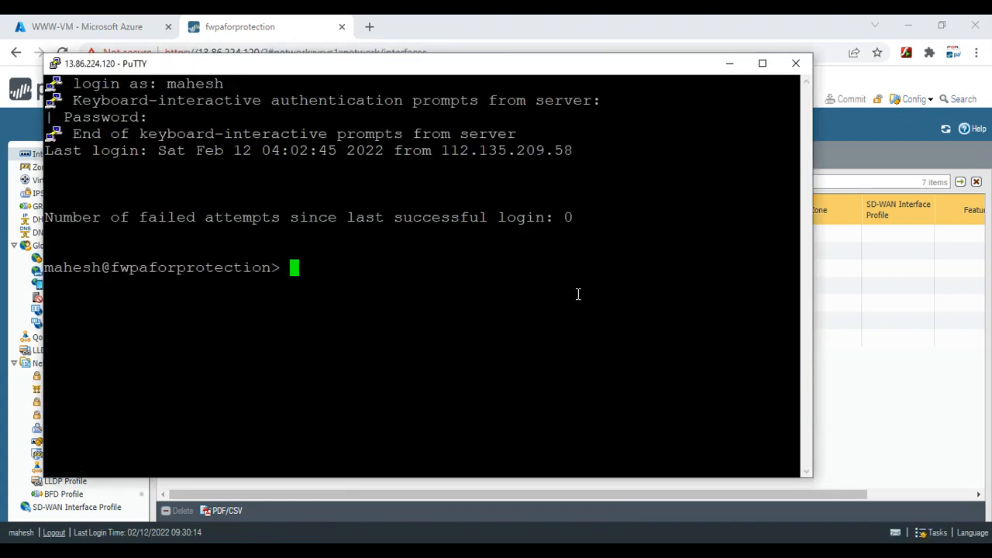
{"action": "type", "text": "ping "}
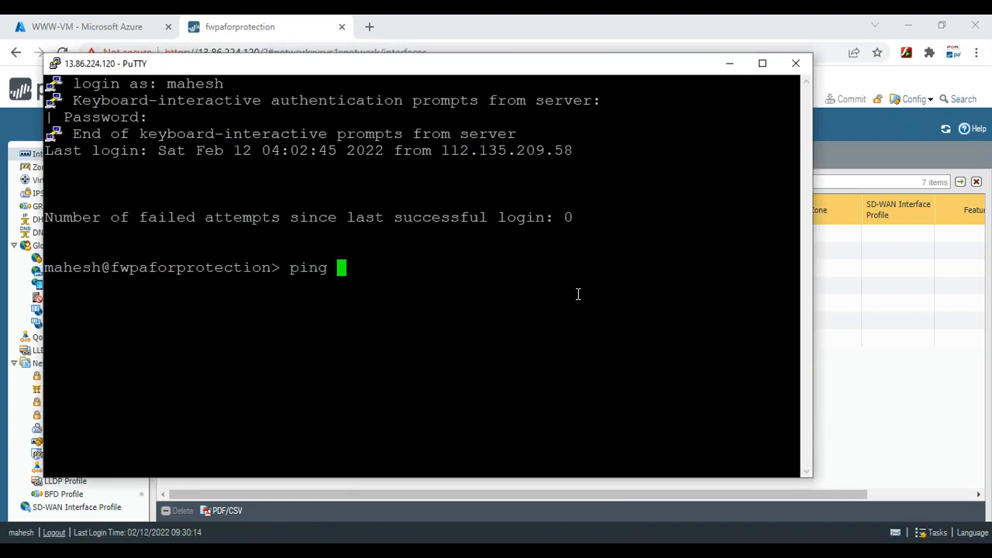
{"action": "type", "text": "source "}
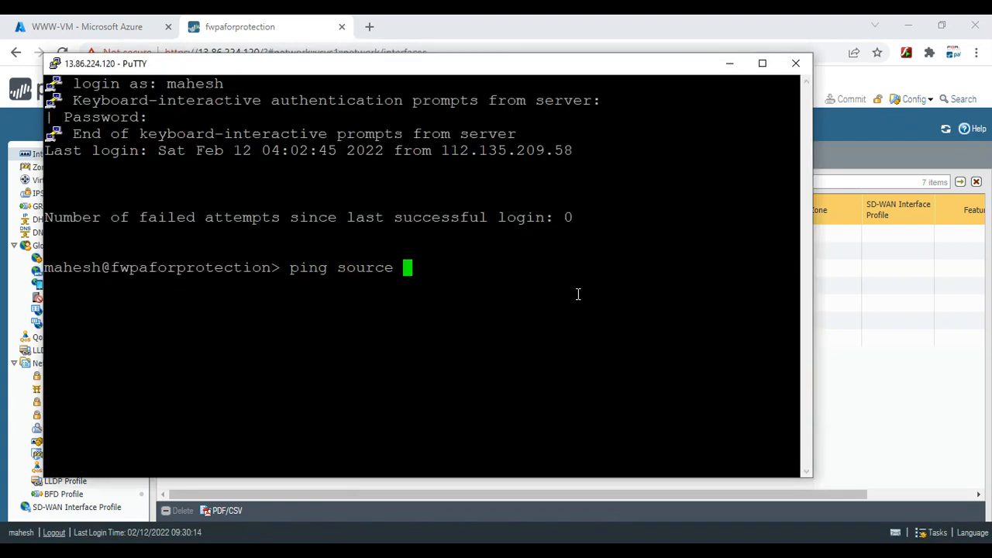
{"action": "type", "text": "192.16"}
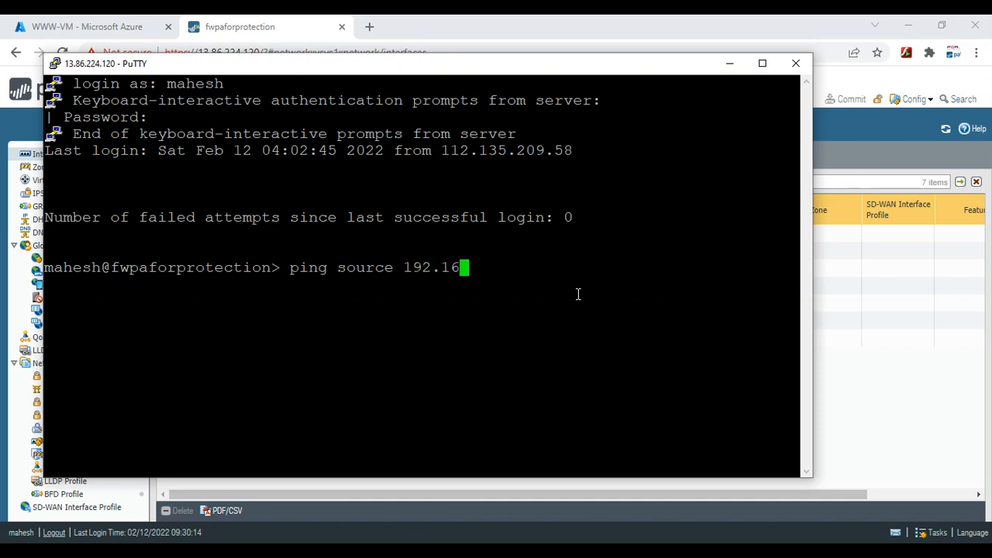
{"action": "type", "text": "8.240"}
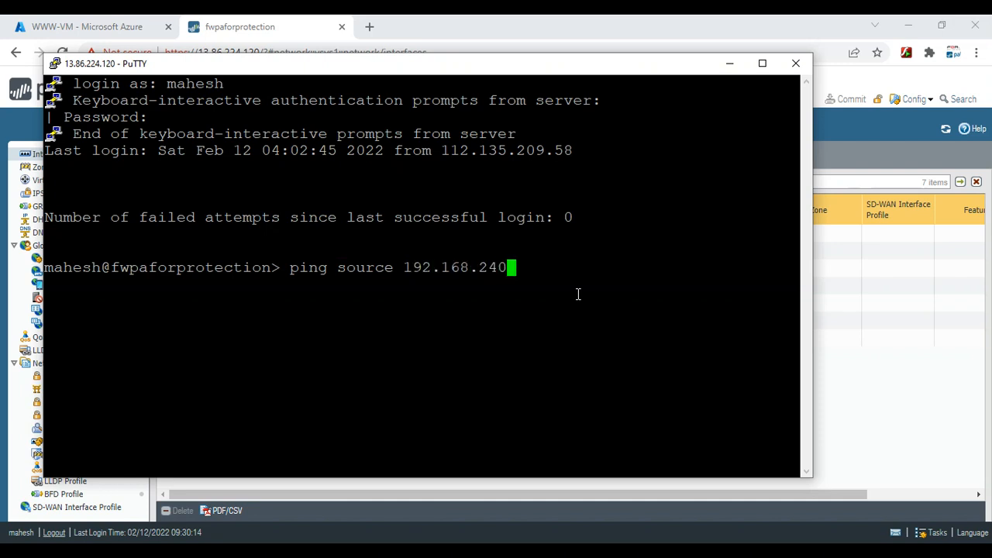
{"action": "type", "text": ".132 host 1.1.1.1"}
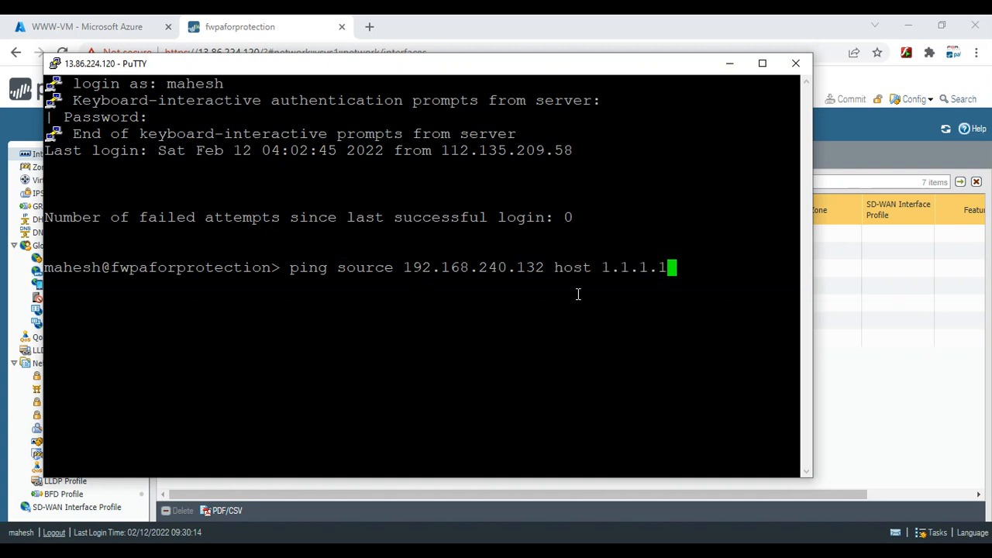
{"action": "key", "text": "Return"}
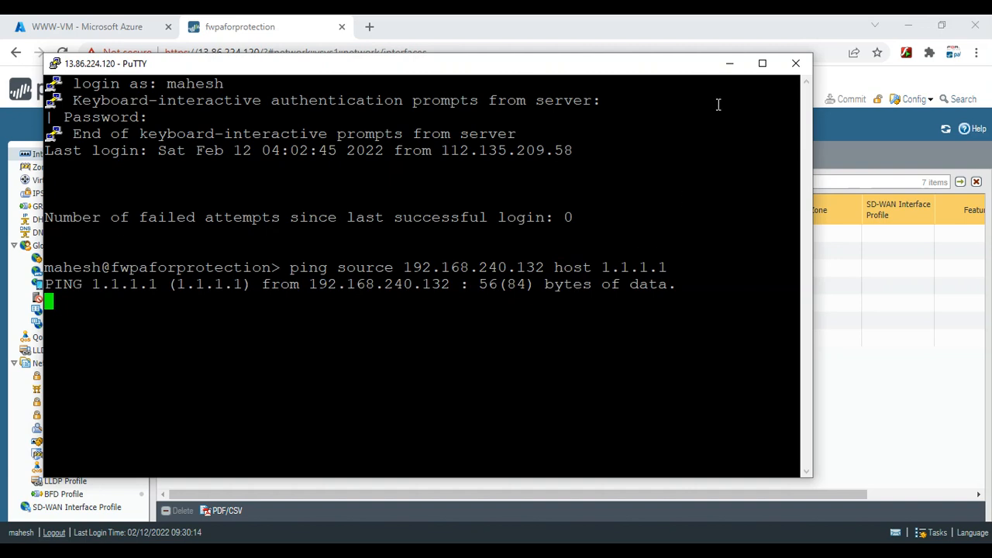
Open the default virtual router's Static Routes under Network > Virtual Routers
{"action": "left_click", "coordinate": [729, 64]}
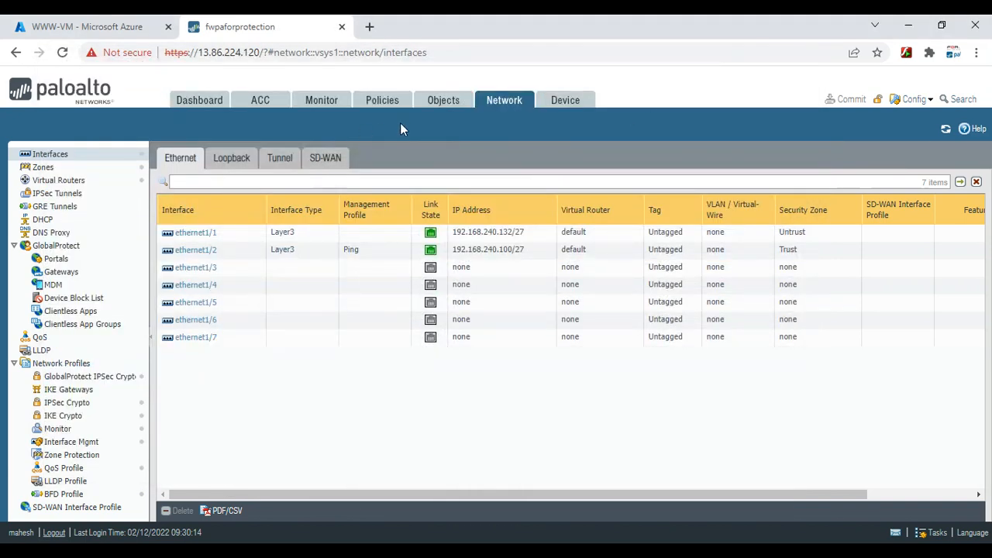
{"action": "left_click", "coordinate": [62, 181]}
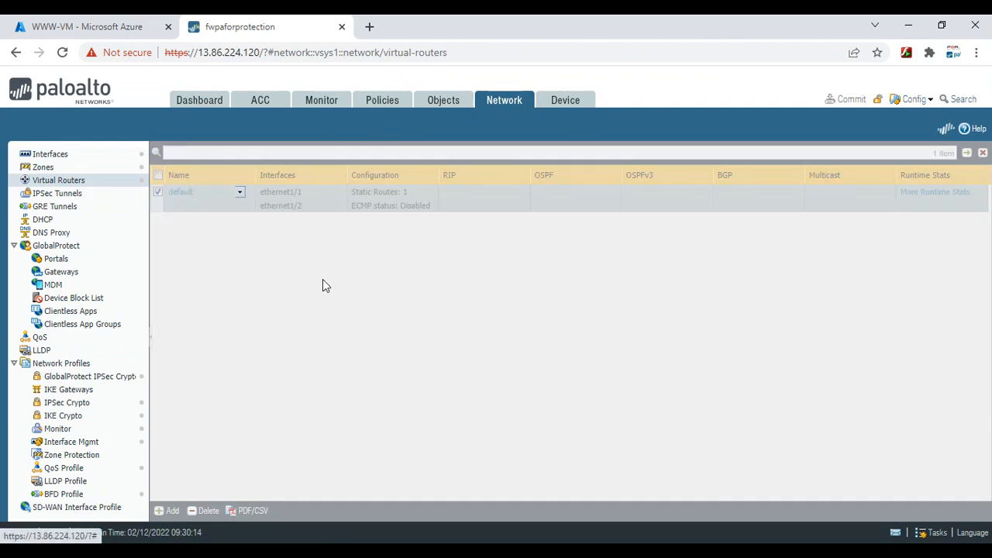
{"action": "left_click", "coordinate": [281, 206]}
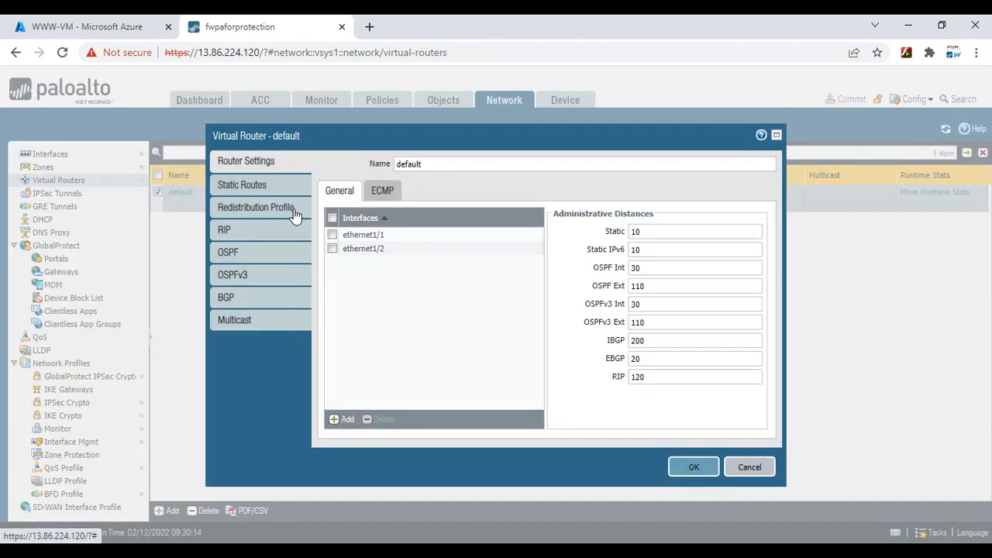
{"action": "left_click", "coordinate": [242, 183]}
Add static route DEFAULT for 0.0.0.0/0 out ethernet1/1, leaving the next-hop IP empty
{"action": "left_click", "coordinate": [347, 423]}
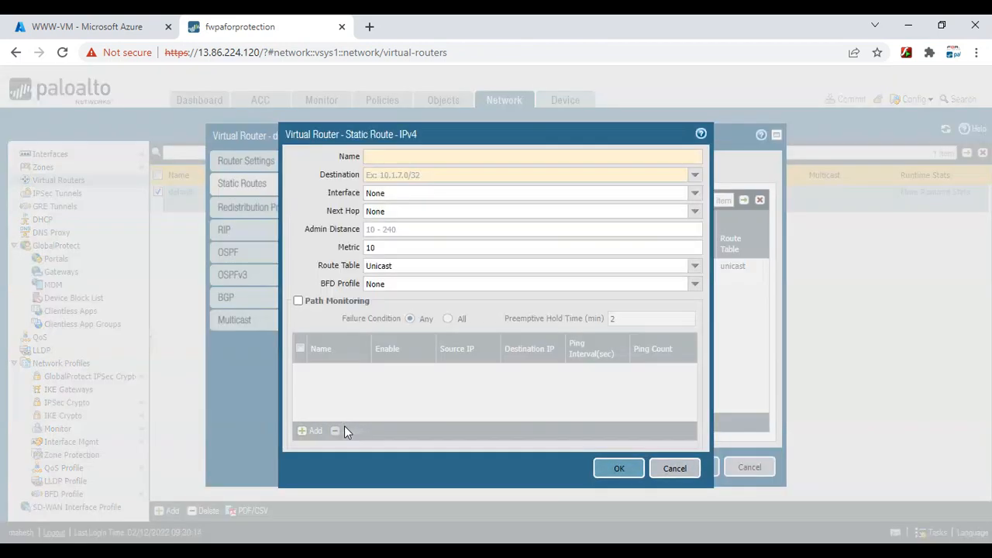
{"action": "type", "text": "DEFAULT"}
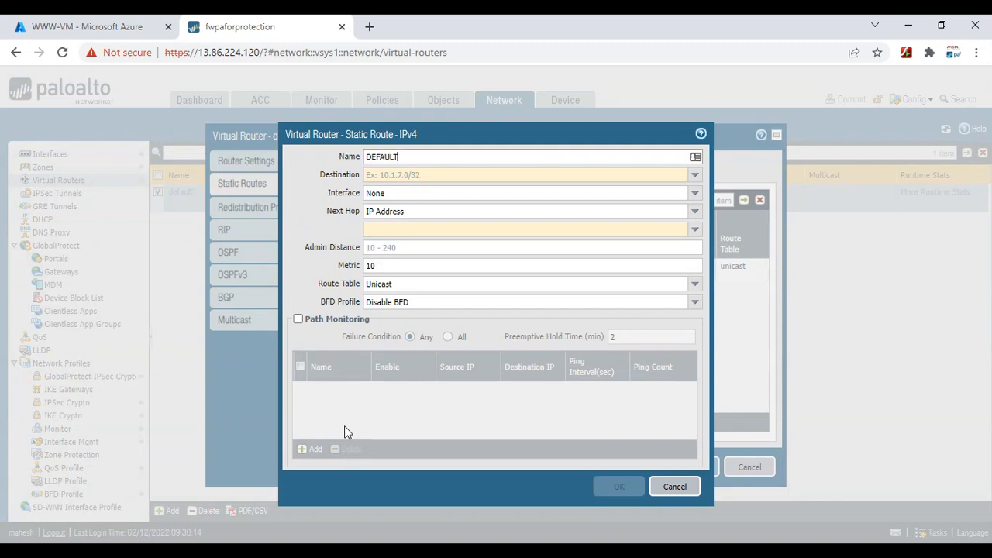
{"action": "key", "text": "Tab"}
{"action": "type", "text": "0.0."}
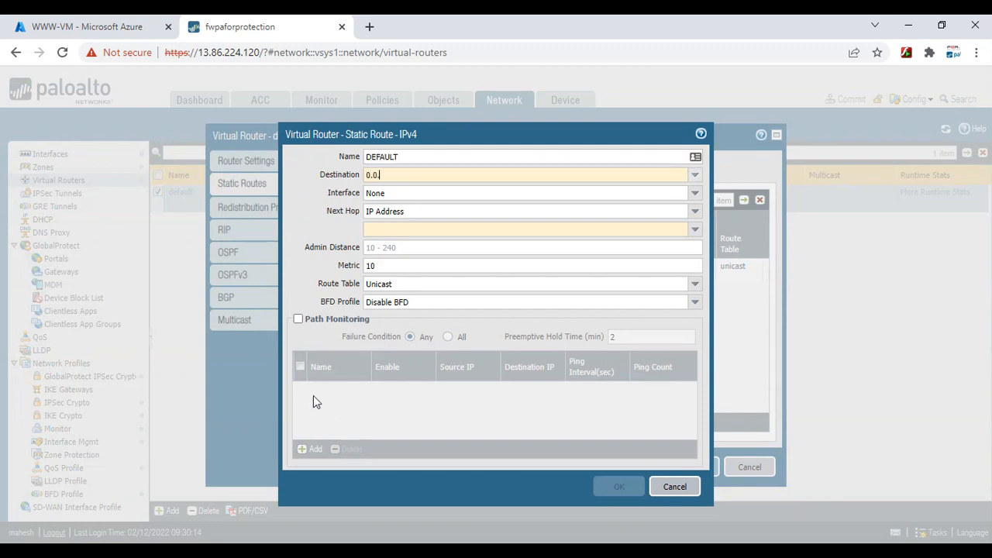
{"action": "type", "text": "0.0/"}
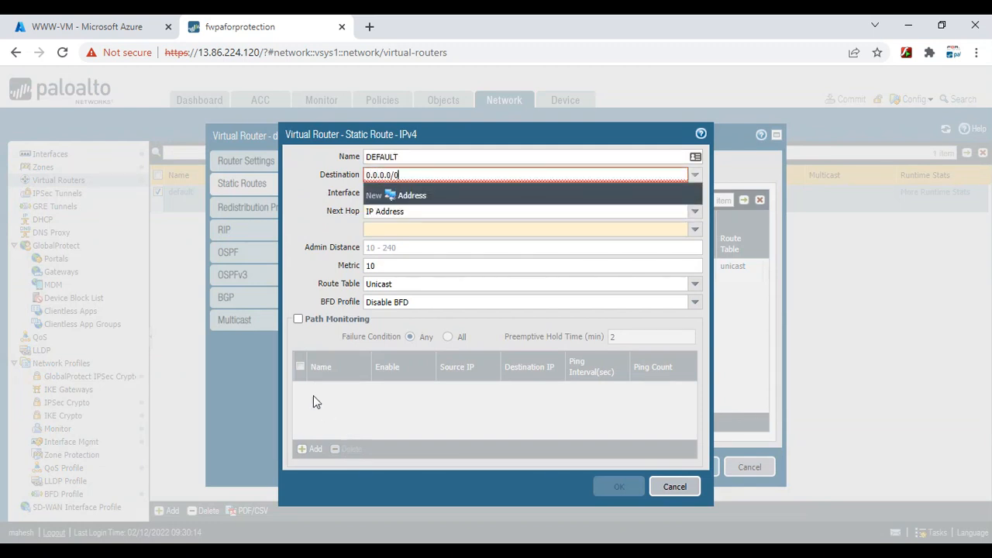
{"action": "type", "text": "0"}
{"action": "key", "text": "Tab"}
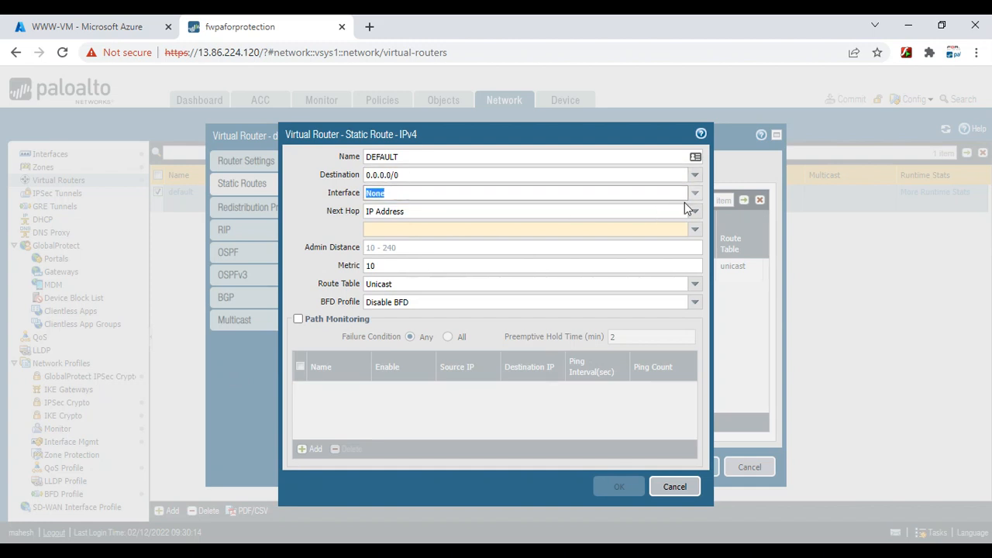
{"action": "left_click", "coordinate": [695, 195]}
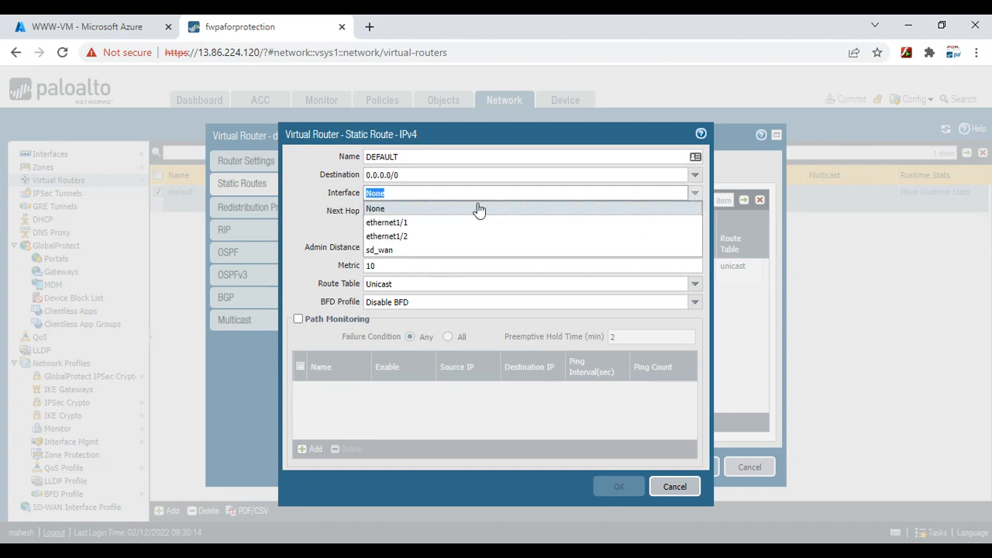
{"action": "left_click", "coordinate": [412, 223]}
{"action": "left_click", "coordinate": [435, 227]}
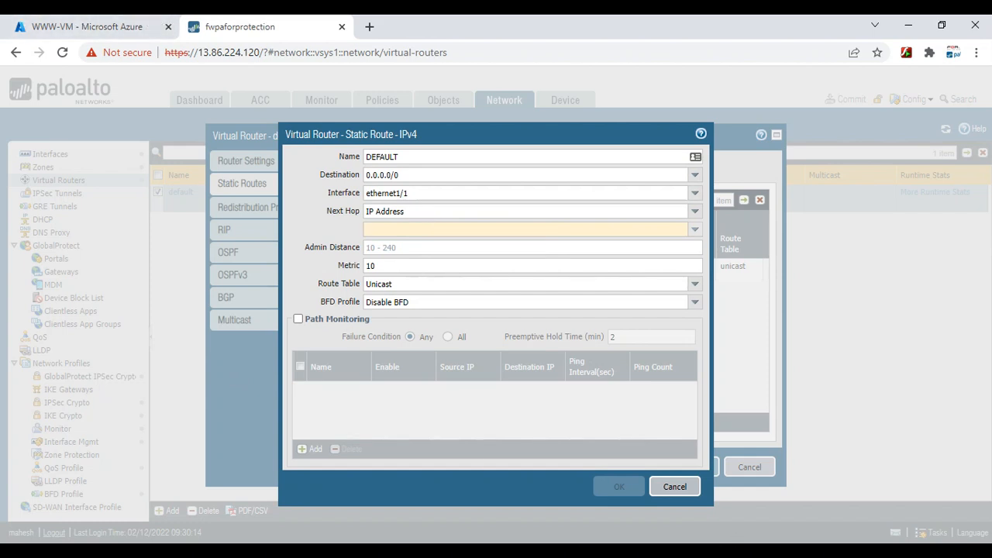
{"action": "key", "text": "alt+Tab"}
Scroll to the FLIFE-VNET diagram with UNTRUST subnet 192.168.240.128/27 and restore down OneNote
{"action": "scroll", "coordinate": [552, 362], "scroll_direction": "up", "scroll_amount": 6}
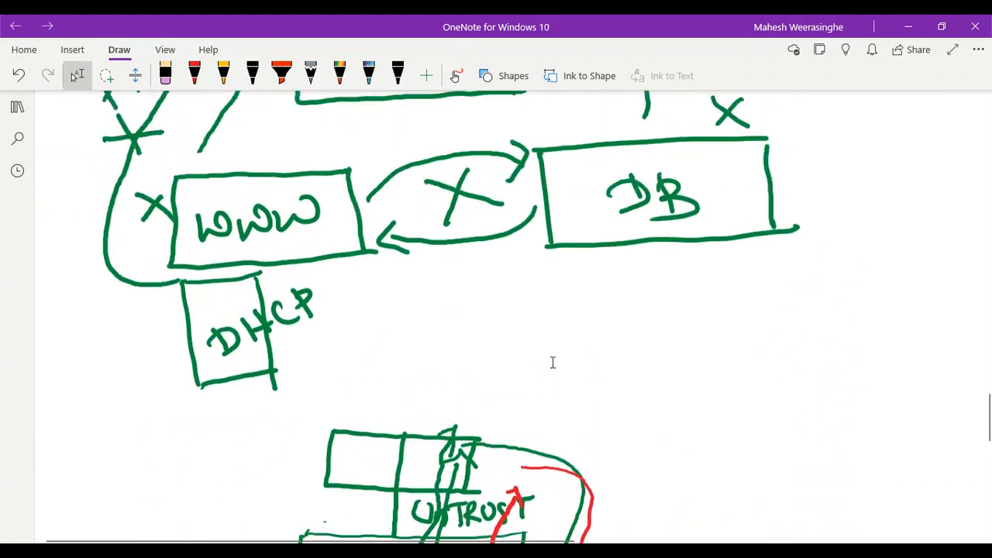
{"action": "scroll", "coordinate": [552, 362], "scroll_direction": "up", "scroll_amount": 15}
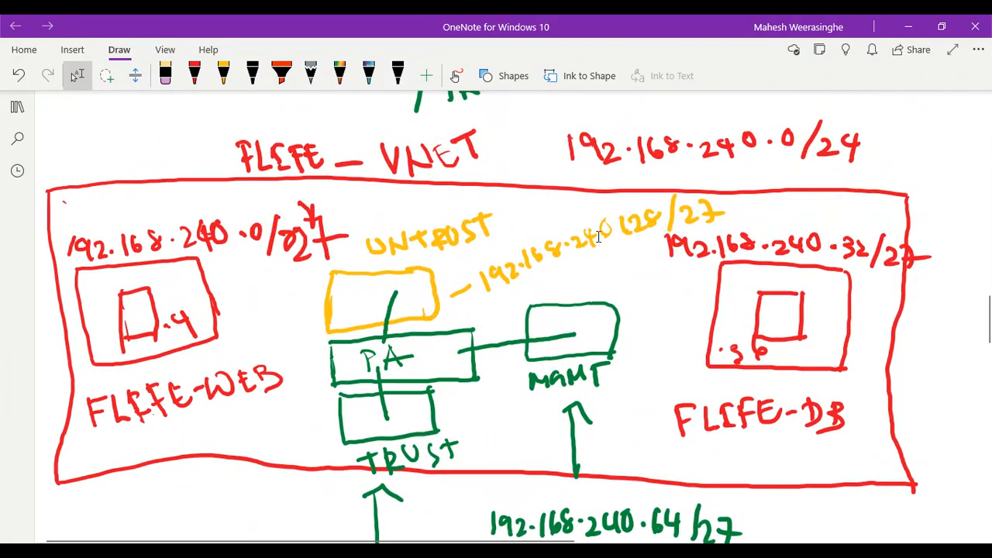
{"action": "left_click", "coordinate": [942, 26]}
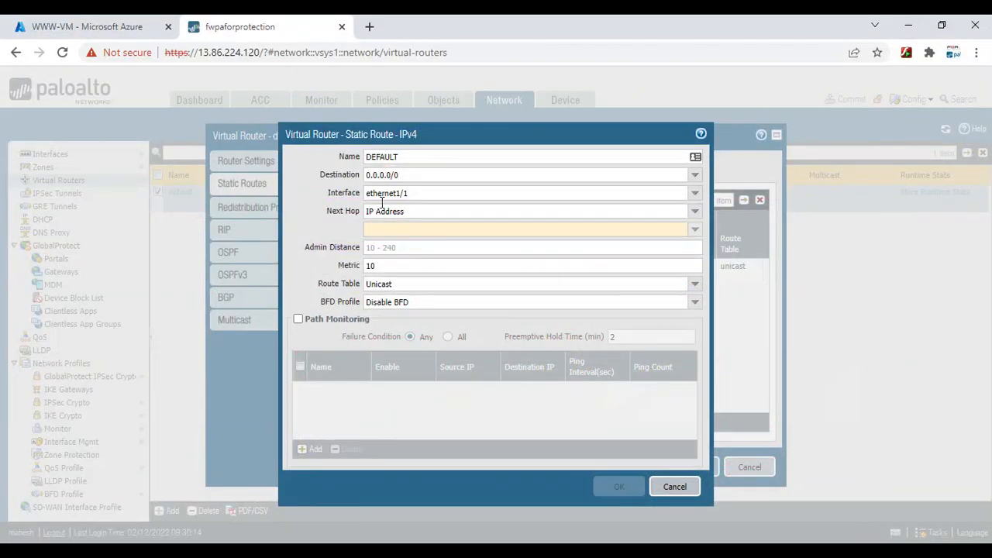
Give the DEFAULT route next hop 192.168.240.129 and save it and the virtual router
{"action": "left_click", "coordinate": [379, 228]}
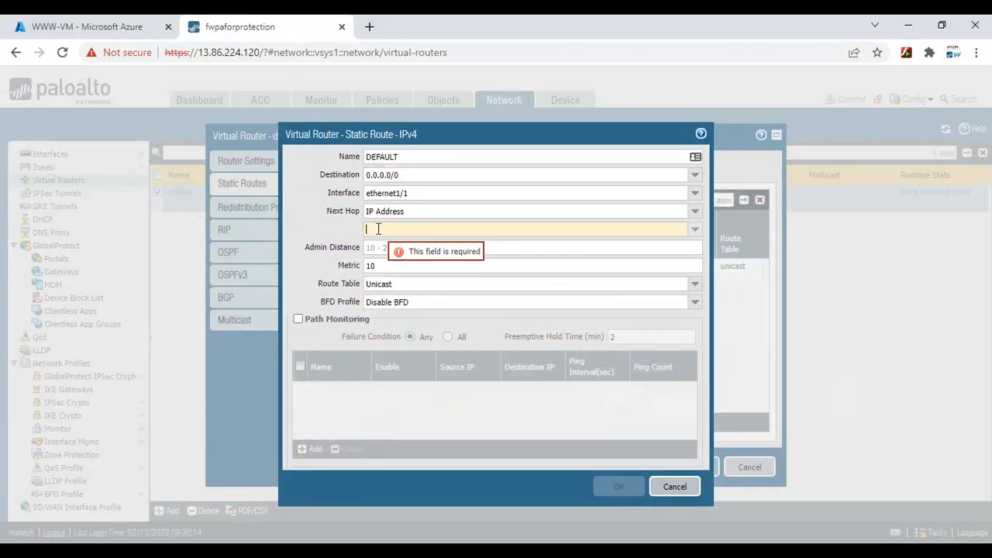
{"action": "type", "text": "192.168."}
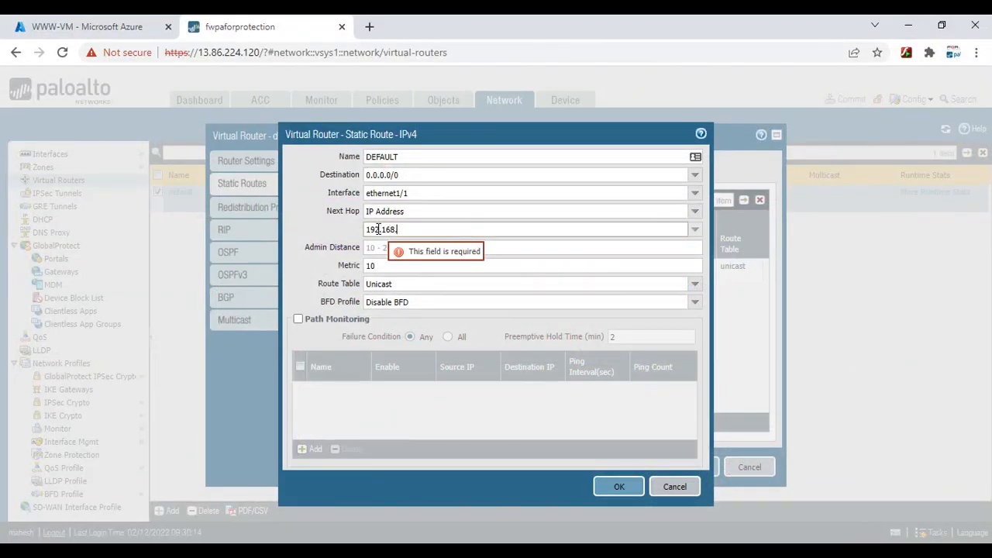
{"action": "type", "text": "240.129"}
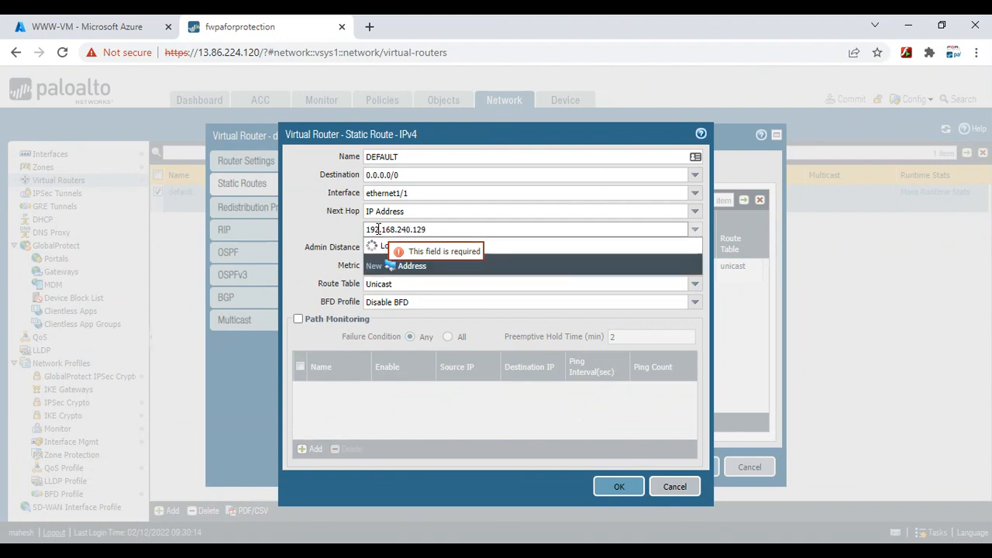
{"action": "key", "text": "shift+Tab"}
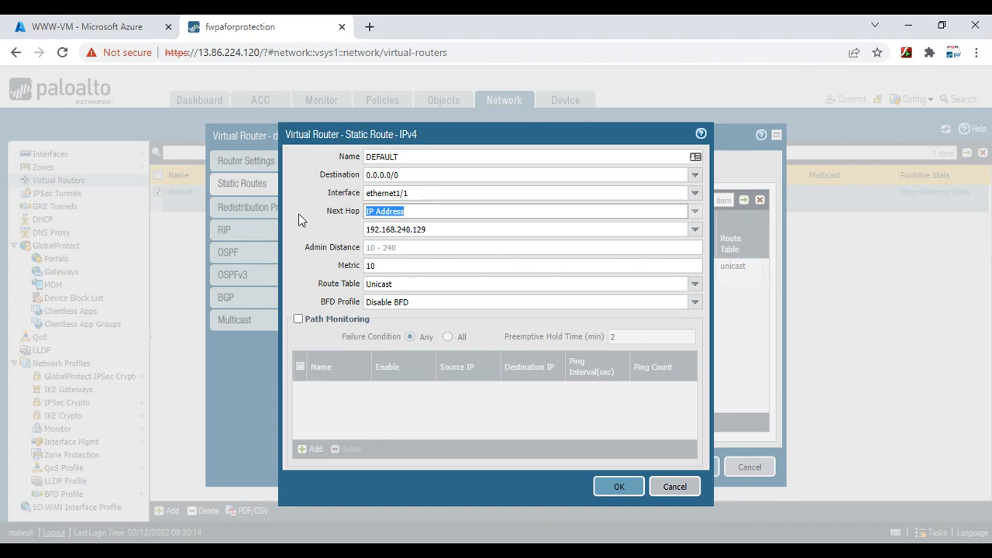
{"action": "left_click", "coordinate": [614, 492]}
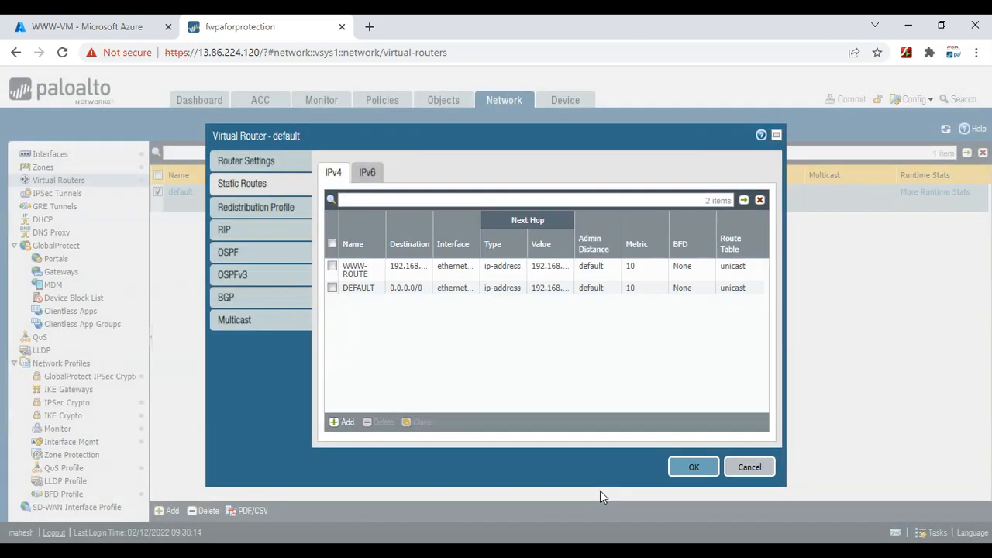
{"action": "left_click", "coordinate": [692, 468]}
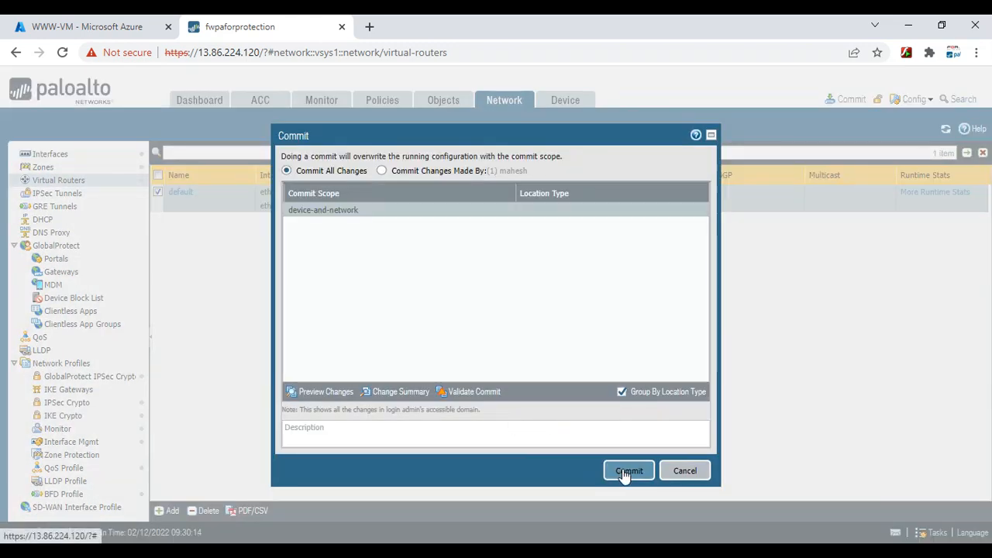
Commit the firewall configuration and stop the terminal's running ping while watching progress
{"action": "left_click", "coordinate": [626, 471]}
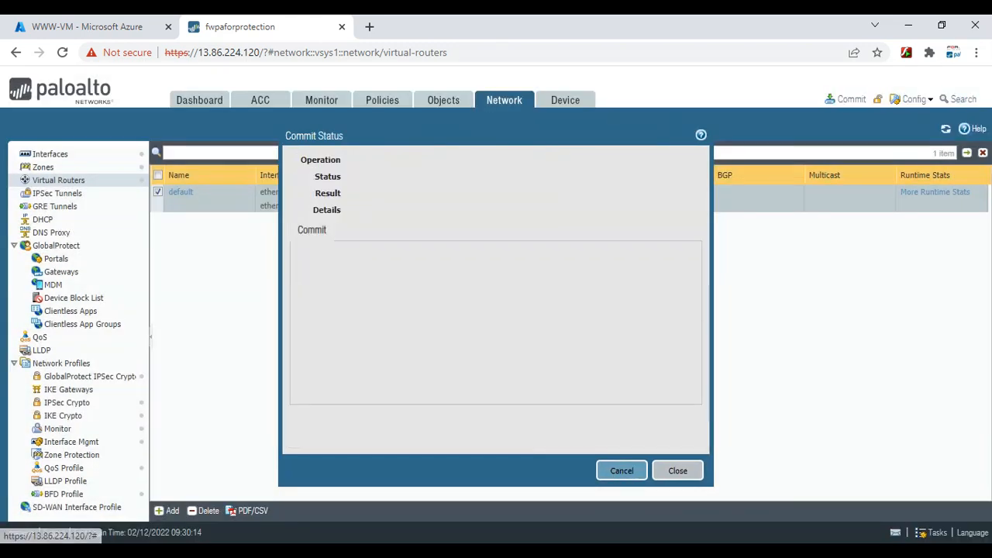
{"action": "left_click", "coordinate": [840, 504]}
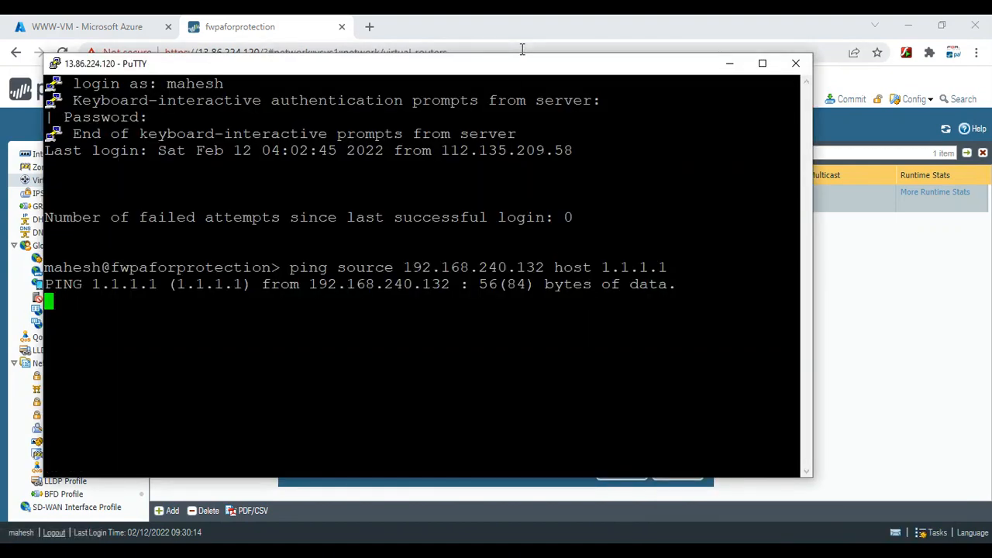
{"action": "left_click_drag", "start_coordinate": [521, 55], "coordinate": [546, 211]}
{"action": "left_click_drag", "start_coordinate": [534, 221], "coordinate": [642, 259]}
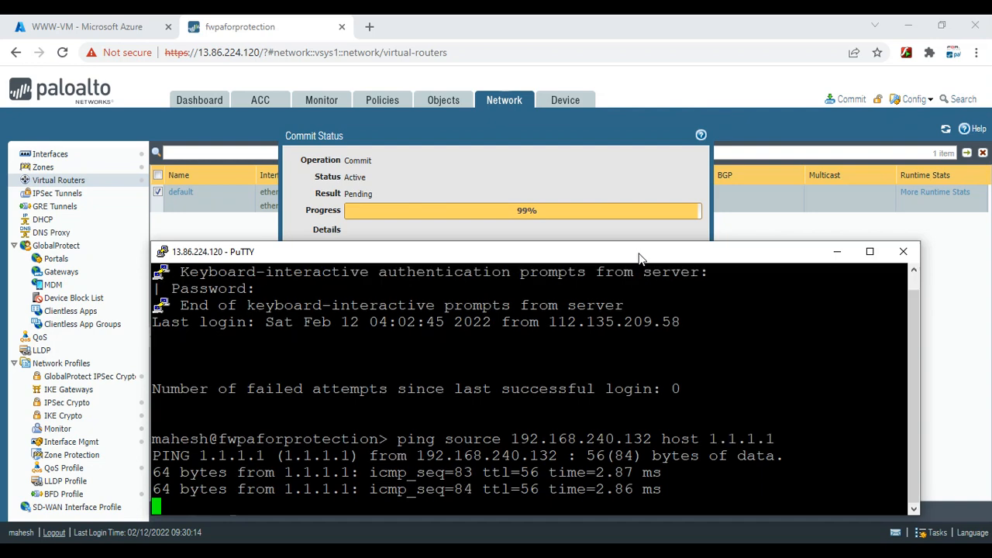
{"action": "left_click_drag", "start_coordinate": [641, 258], "coordinate": [658, 147]}
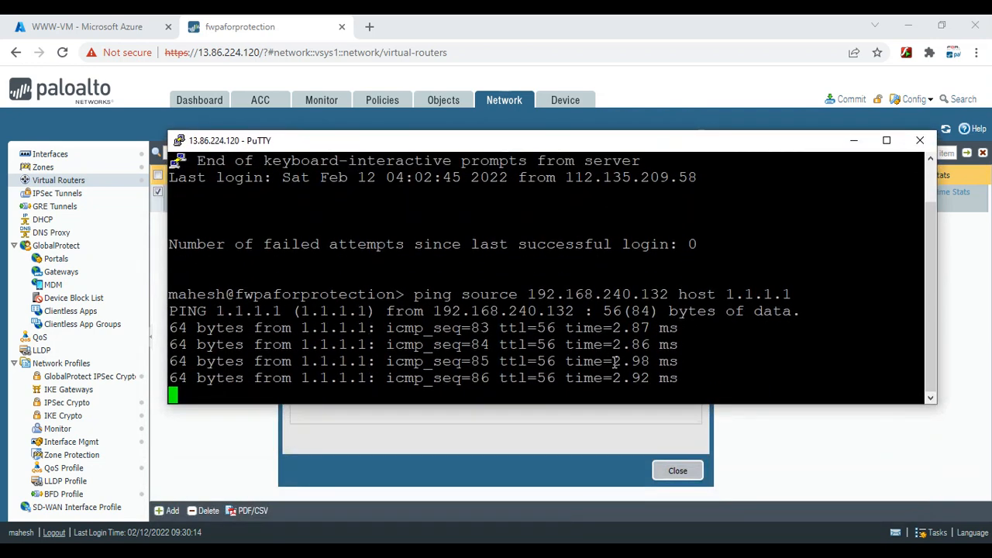
{"action": "key", "text": "ctrl+c"}
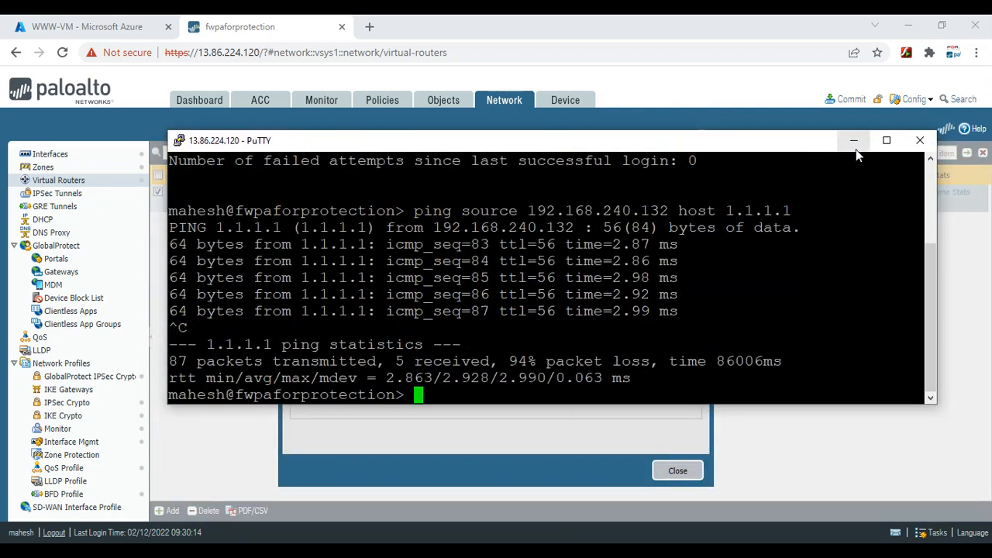
{"action": "left_click", "coordinate": [854, 145]}
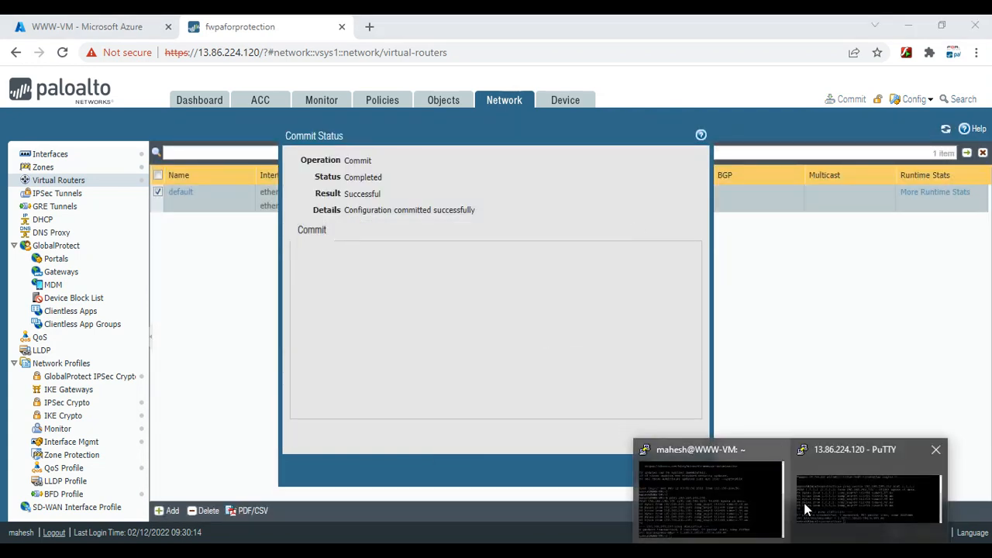
Begin typing 'ping source' in the terminal, then close the Commit Status dialog
{"action": "left_click", "coordinate": [826, 507]}
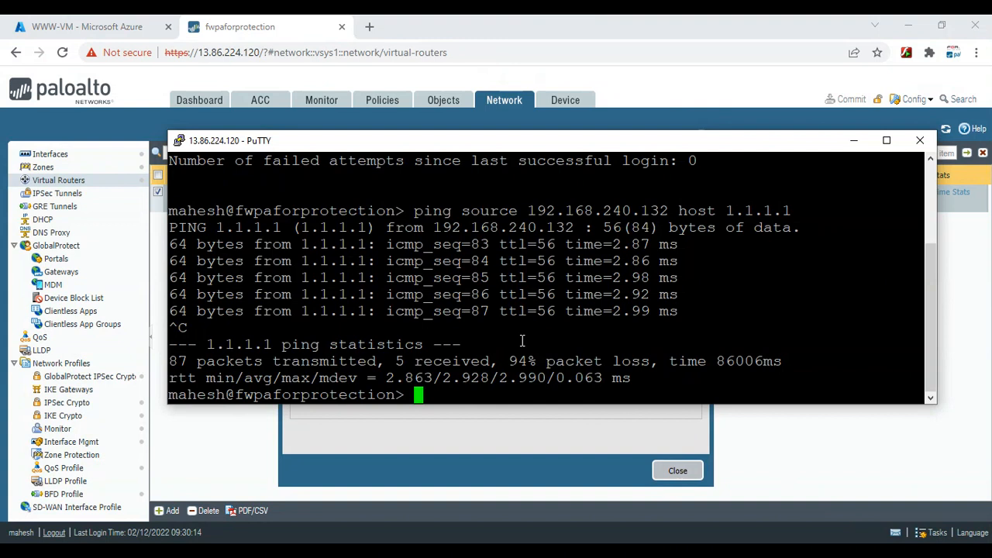
{"action": "key", "text": "Return"}
{"action": "key", "text": "Return"}
{"action": "key", "text": "Return"}
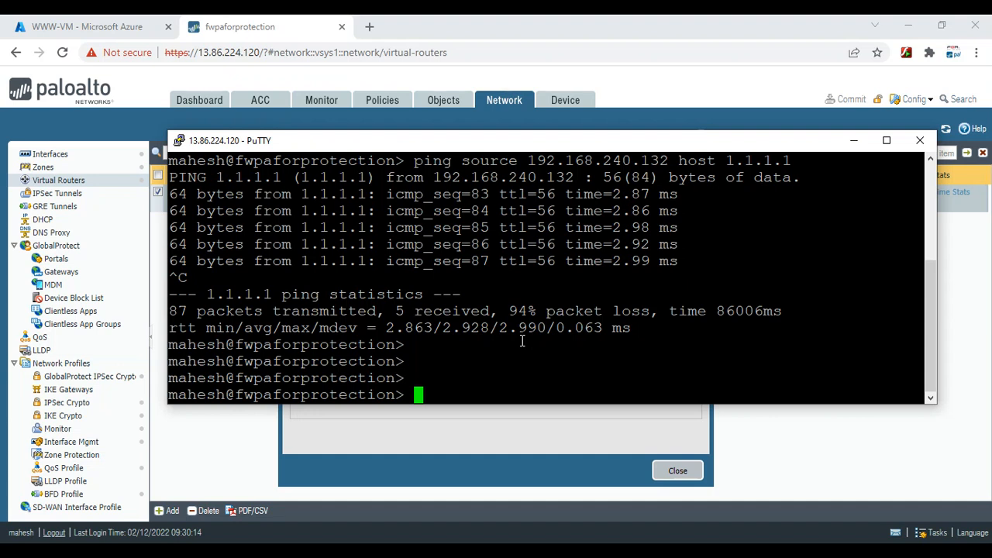
{"action": "type", "text": "PING SOUR"}
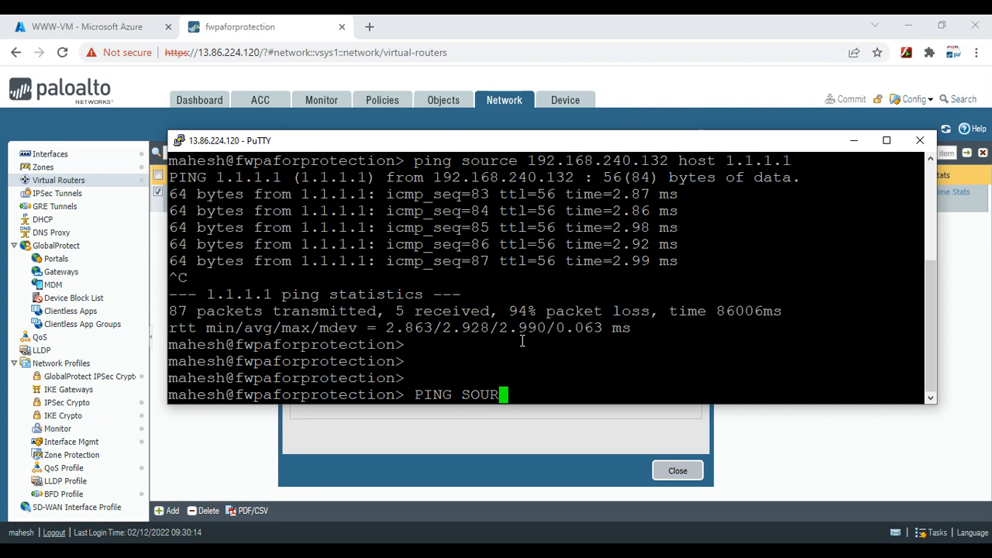
{"action": "key", "text": "BackSpace"}
{"action": "key", "text": "BackSpace"}
{"action": "key", "text": "BackSpace"}
{"action": "key", "text": "BackSpace"}
{"action": "key", "text": "BackSpace"}
{"action": "key", "text": "BackSpace"}
{"action": "key", "text": "BackSpace"}
{"action": "key", "text": "BackSpace"}
{"action": "key", "text": "BackSpace"}
{"action": "type", "text": "pin"}
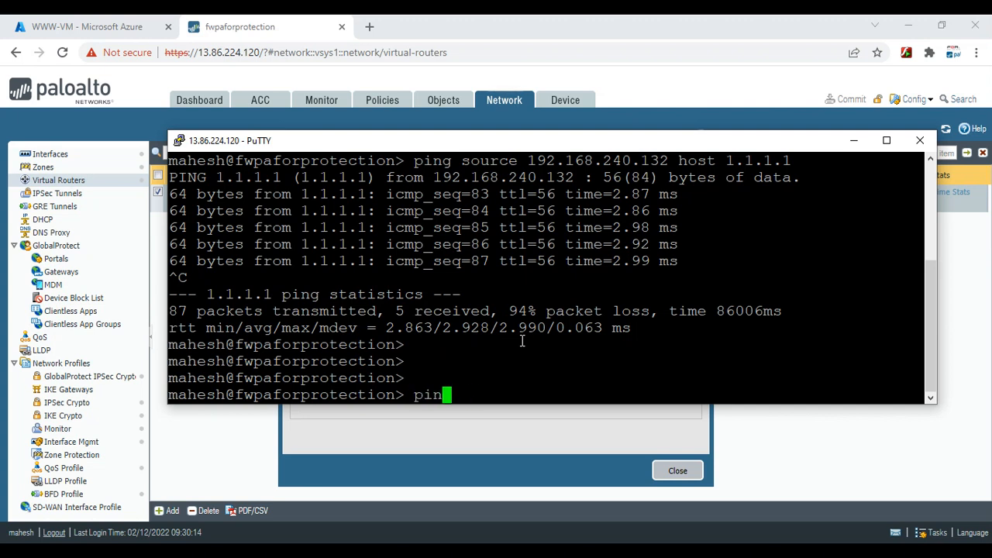
{"action": "type", "text": "g source"}
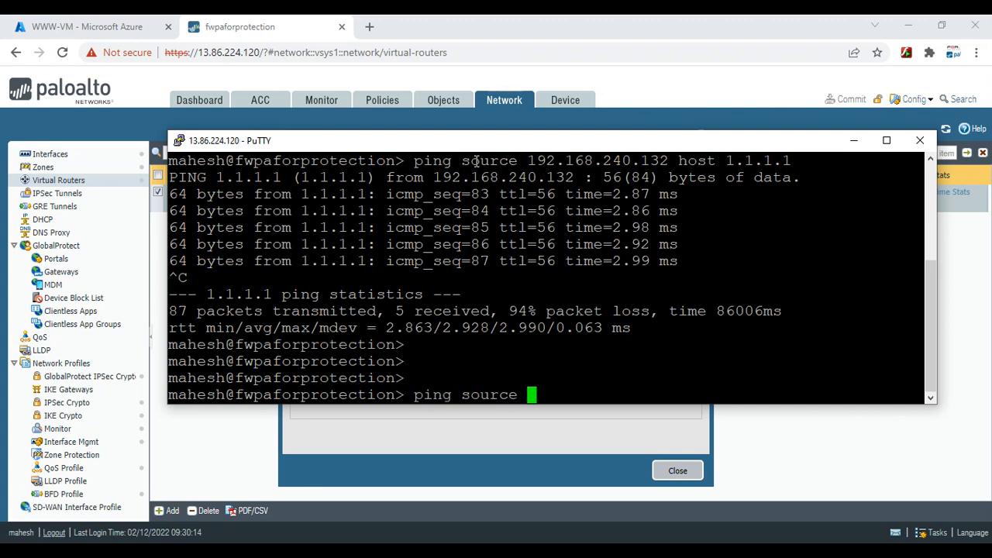
{"action": "left_click", "coordinate": [508, 440]}
{"action": "left_click", "coordinate": [677, 470]}
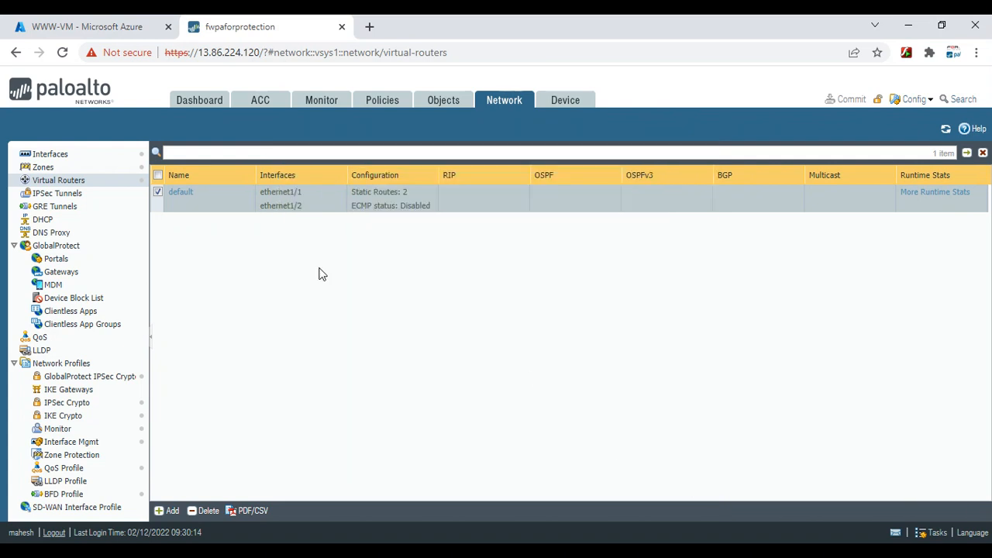
Ping 192.168.240.4 from source 192.168.240.100, stopping after five replies with 0% loss
{"action": "left_click", "coordinate": [39, 152]}
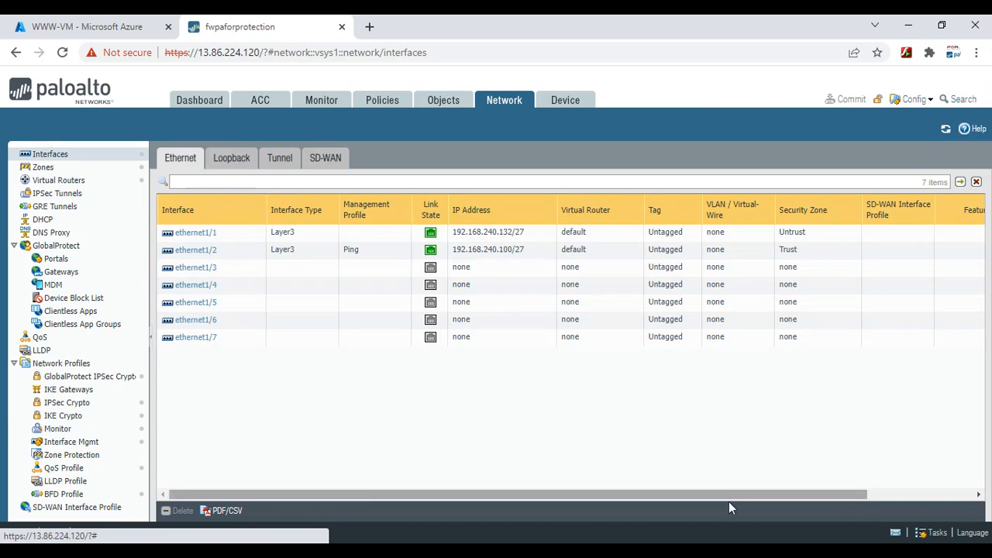
{"action": "left_click", "coordinate": [851, 513]}
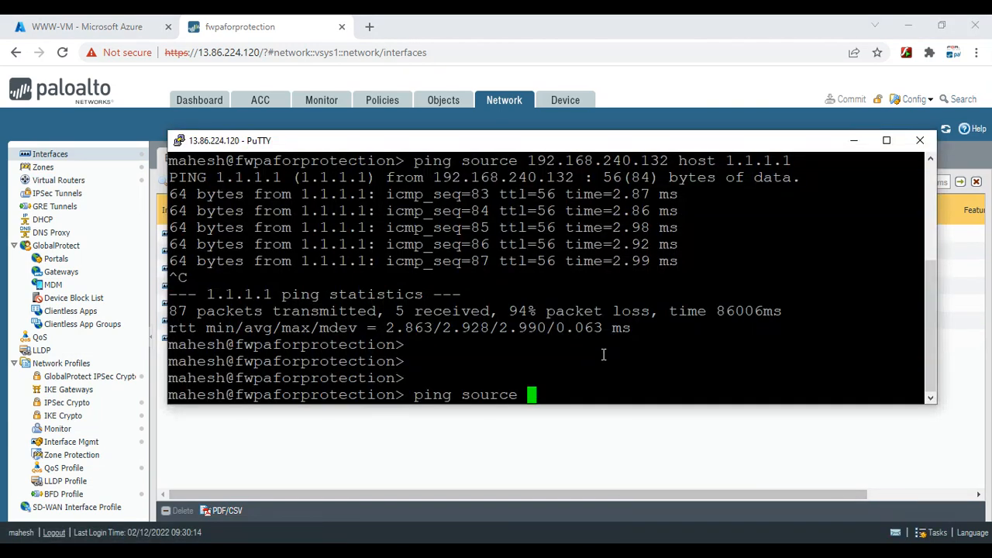
{"action": "type", "text": "192.168.240.10"}
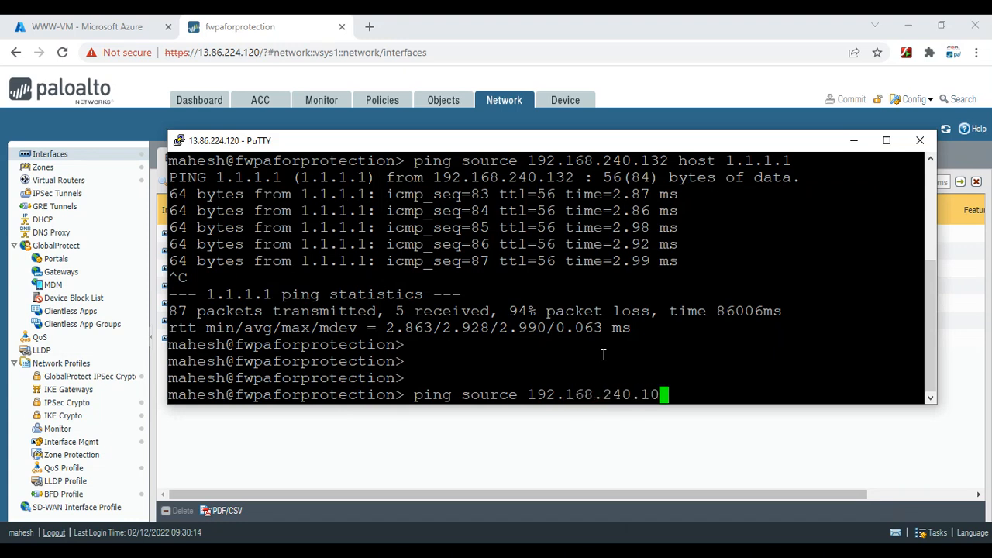
{"action": "type", "text": "0 hos"}
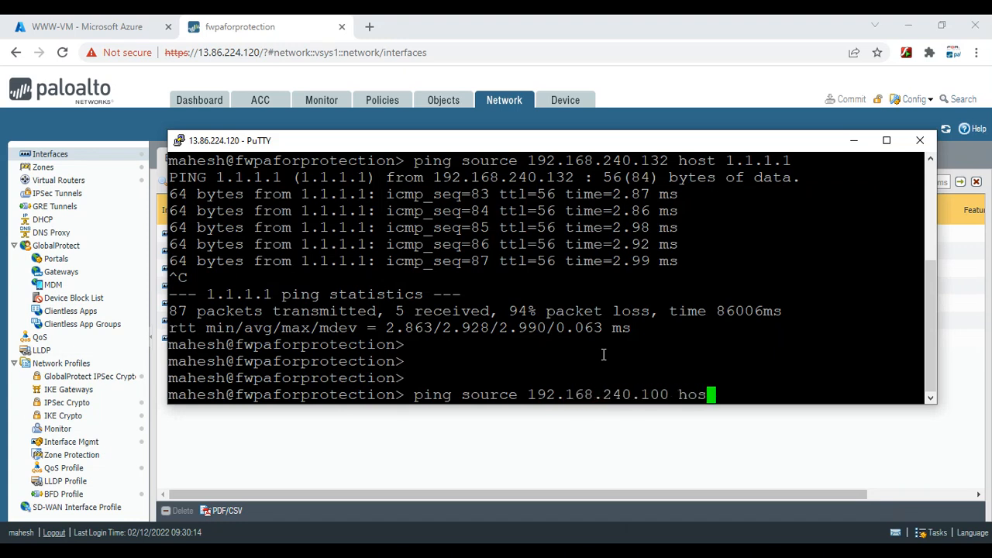
{"action": "type", "text": "t 192.1"}
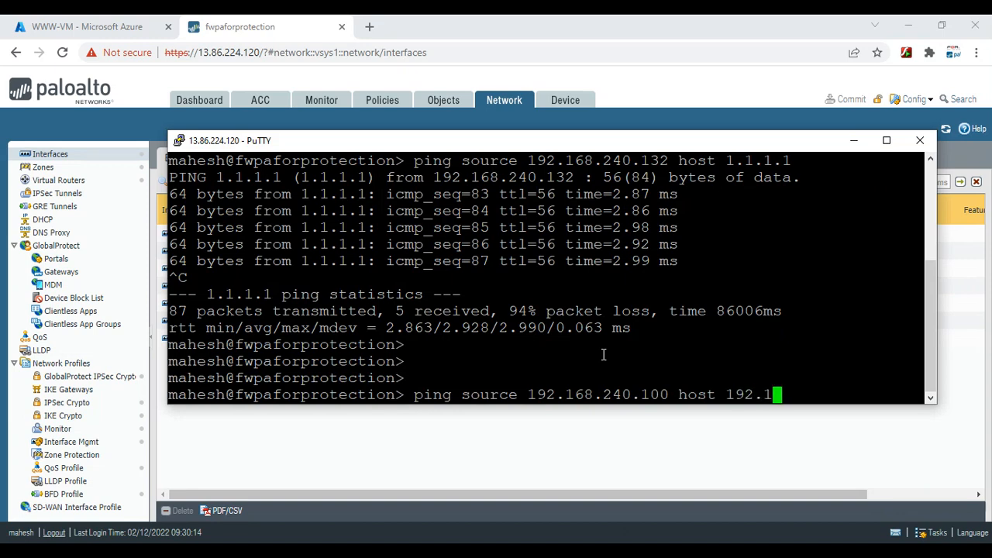
{"action": "type", "text": "68.240.4"}
{"action": "key", "text": "Return"}
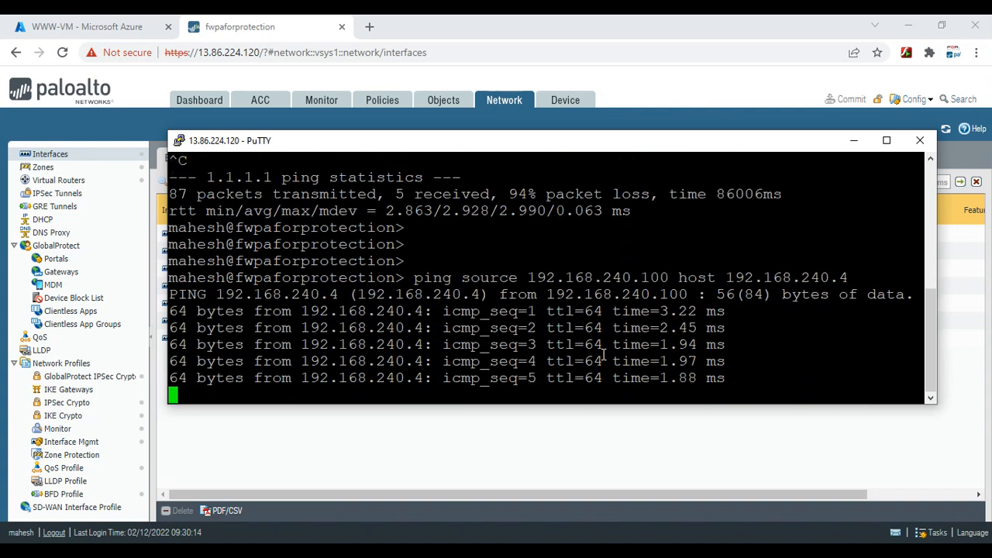
{"action": "key", "text": "ctrl+c"}
{"action": "key", "text": "Return"}
{"action": "key", "text": "Return"}
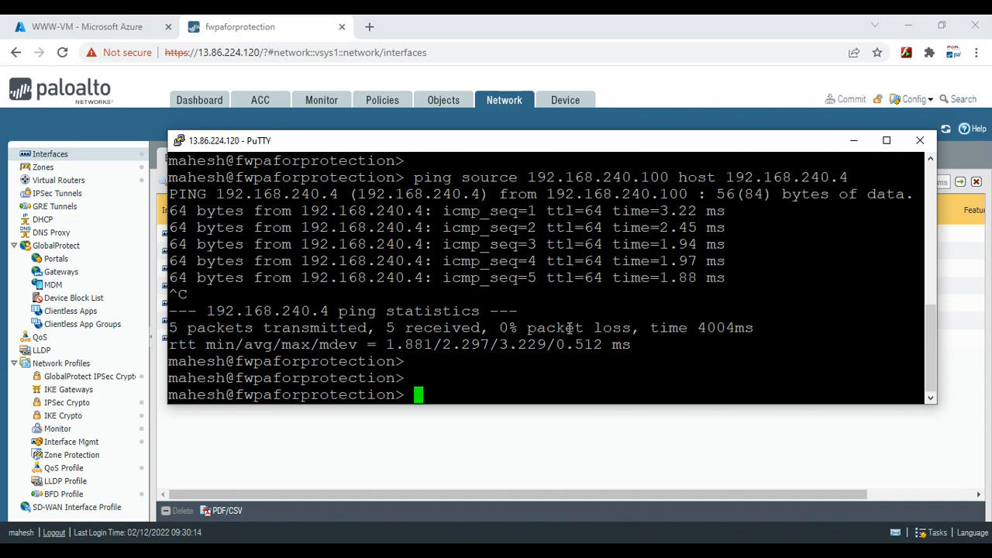
Copy WWW-VM's public IP 138.91.240.228 from its Azure overview
{"action": "left_click", "coordinate": [131, 23]}
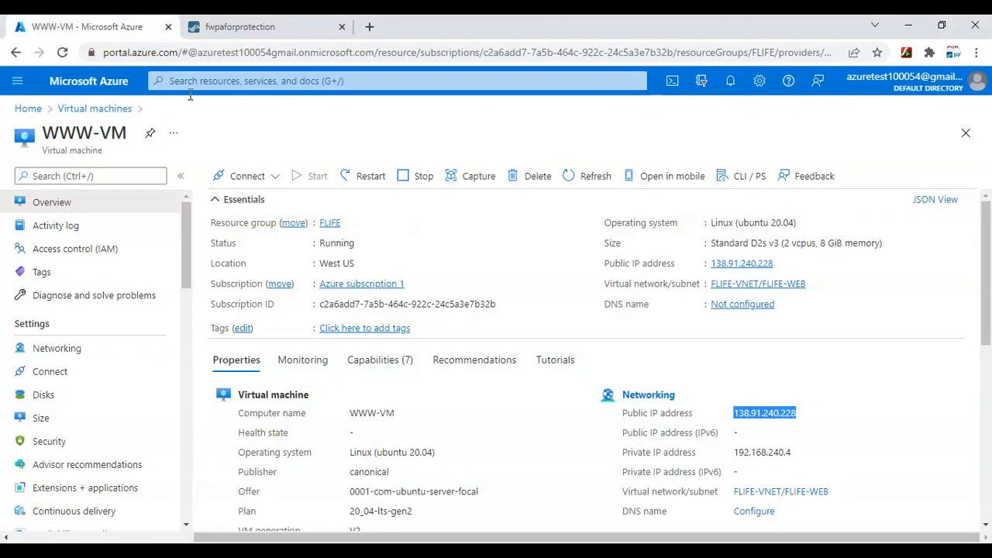
{"action": "right_click", "coordinate": [781, 411]}
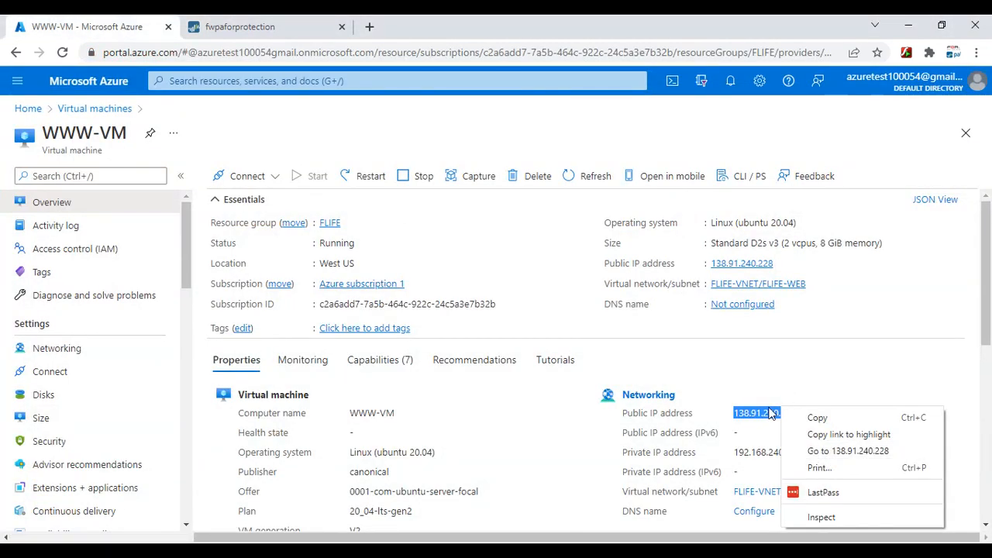
{"action": "left_click", "coordinate": [814, 417]}
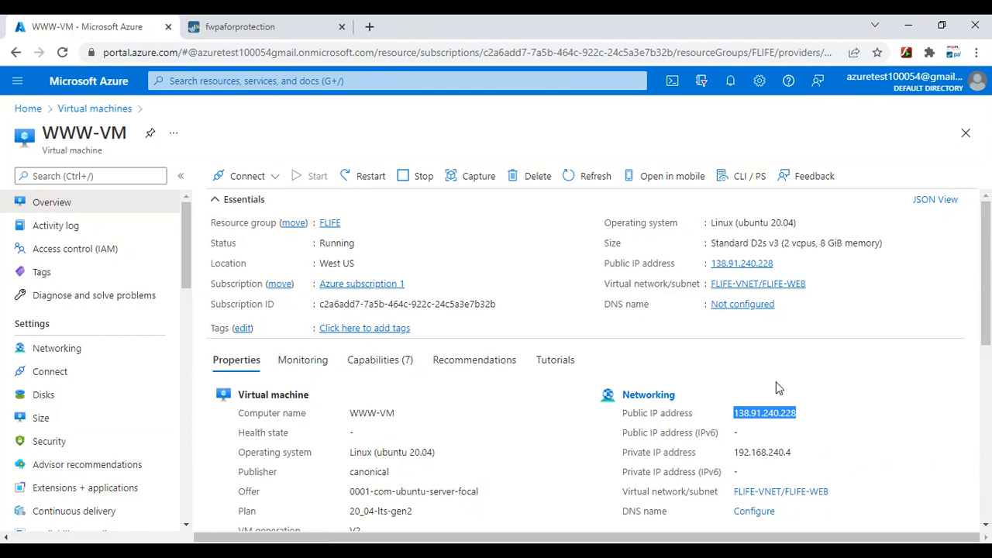
{"action": "left_click", "coordinate": [367, 25]}
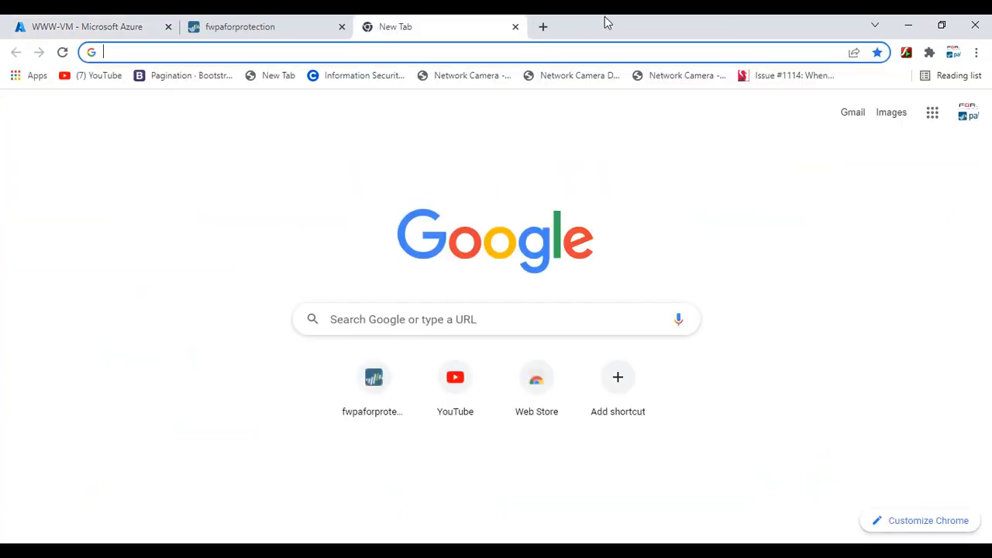
{"action": "left_click", "coordinate": [516, 27]}
Load 138.91.240.228 in a new incognito Chrome window
{"action": "left_click", "coordinate": [976, 52]}
{"action": "left_click", "coordinate": [872, 108]}
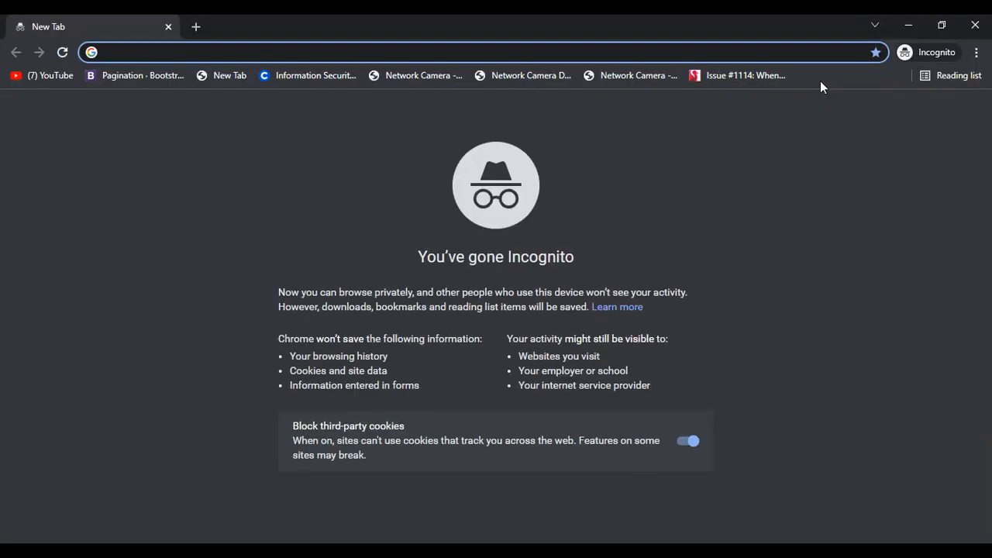
{"action": "key", "text": "ctrl+v"}
{"action": "key", "text": "Return"}
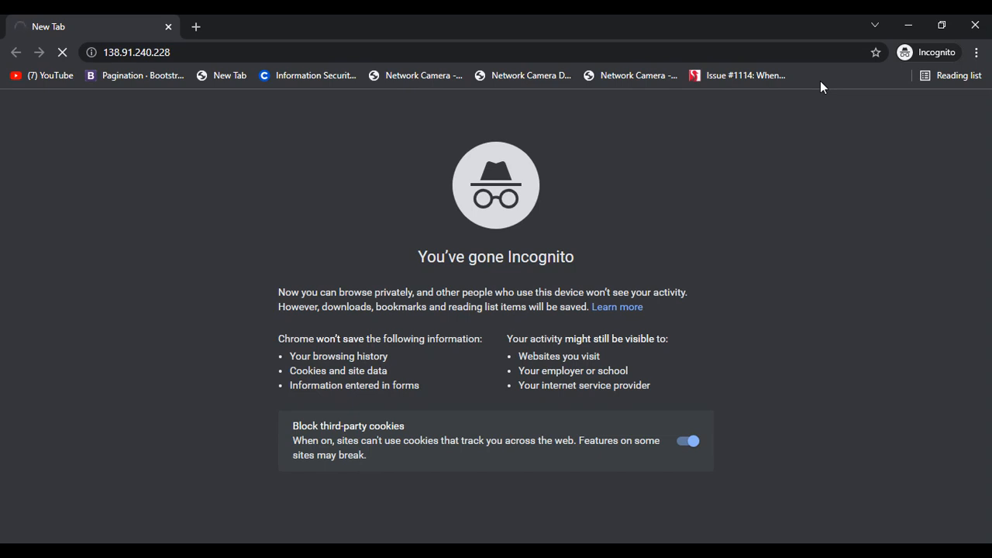
{"action": "left_click", "coordinate": [777, 541]}
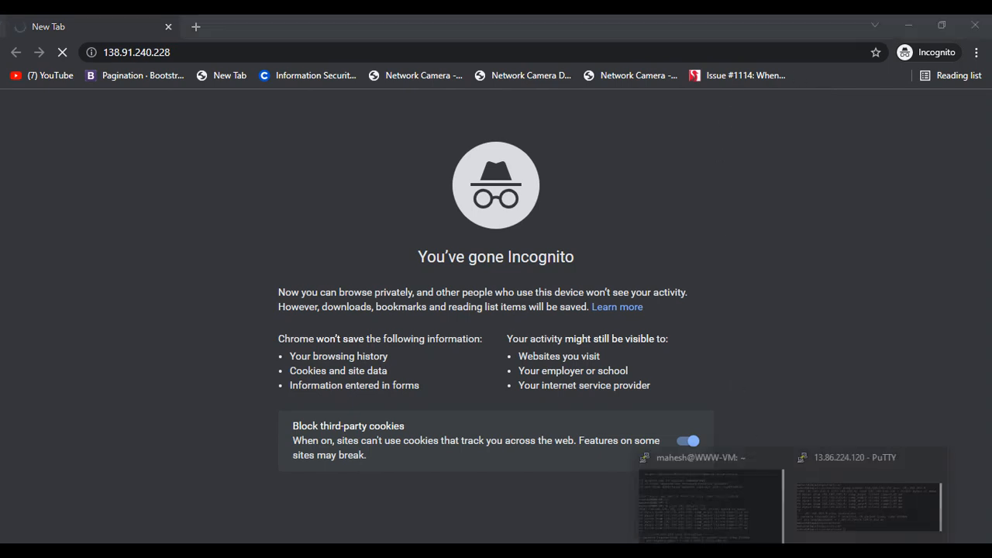
Become root on WWW-VM with 'sudo su' and return to the home directory
{"action": "left_click", "coordinate": [717, 505]}
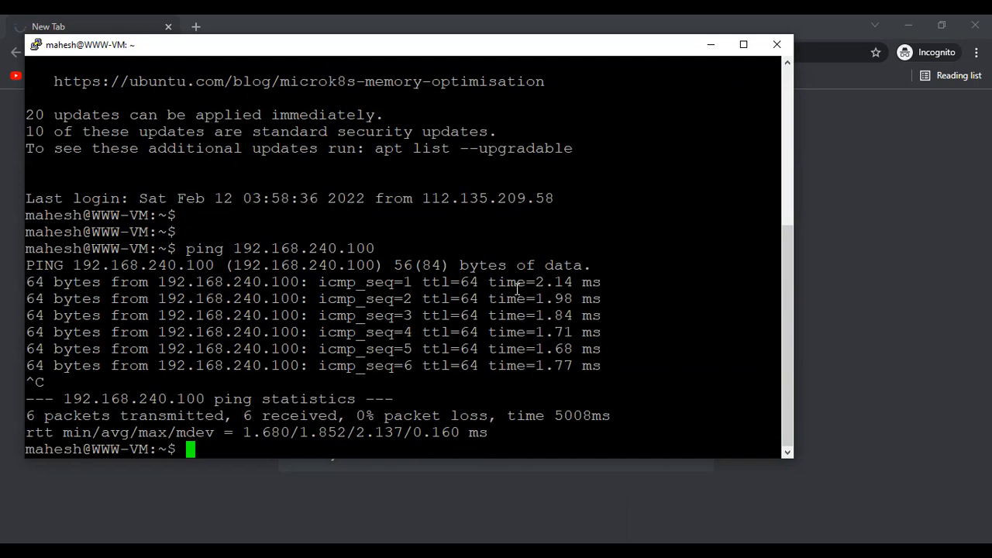
{"action": "key", "text": "Return"}
{"action": "key", "text": "Return"}
{"action": "type", "text": "sudo s"}
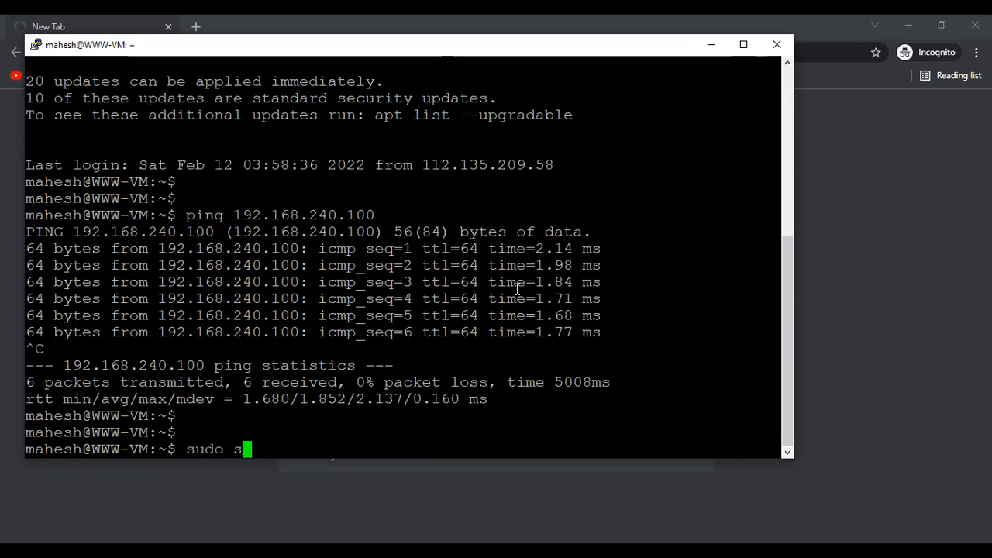
{"action": "type", "text": "u"}
{"action": "key", "text": "Return"}
{"action": "type", "text": "cd"}
{"action": "key", "text": "Return"}
{"action": "key", "text": "Return"}
{"action": "key", "text": "Return"}
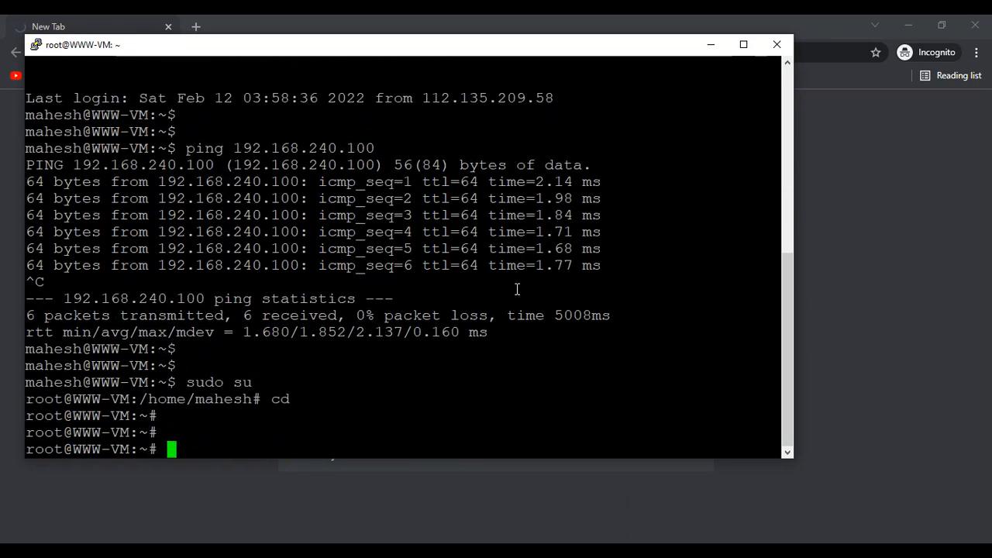
Check 'systemctl status apache2' shows Apache active (running), then minimize PuTTY
{"action": "type", "text": "system"}
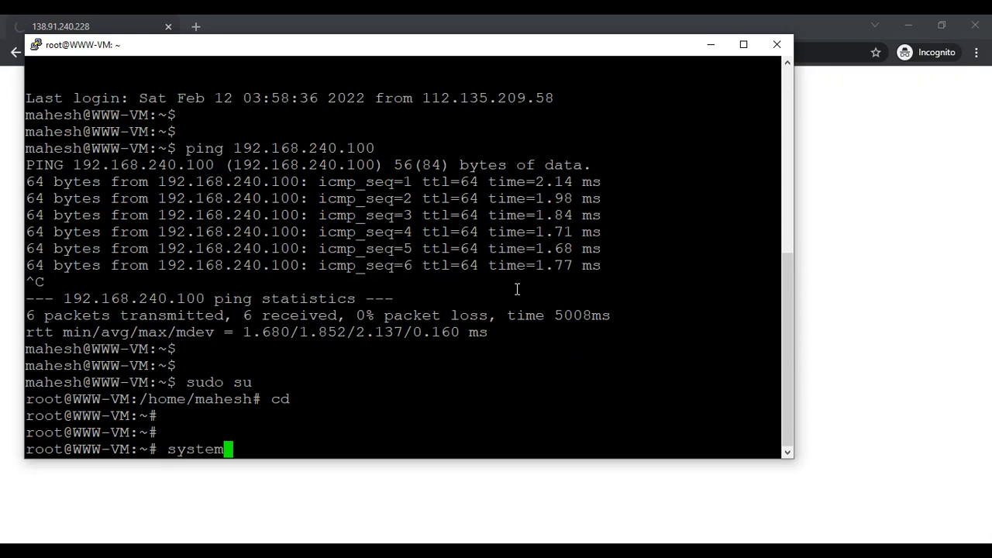
{"action": "left_click_drag", "start_coordinate": [531, 52], "coordinate": [602, 113]}
{"action": "type", "text": "c"}
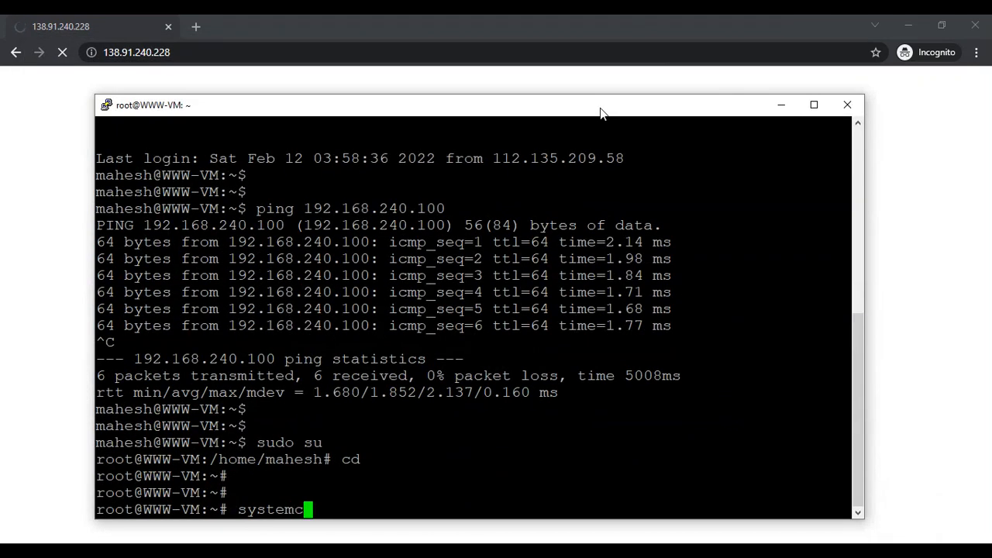
{"action": "type", "text": "tl status "}
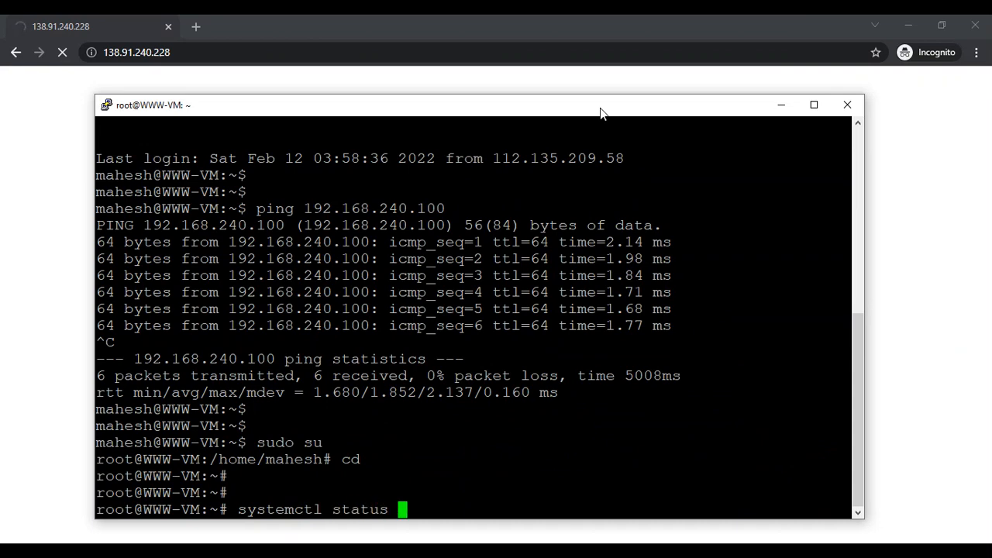
{"action": "type", "text": "apache2"}
{"action": "key", "text": "Return"}
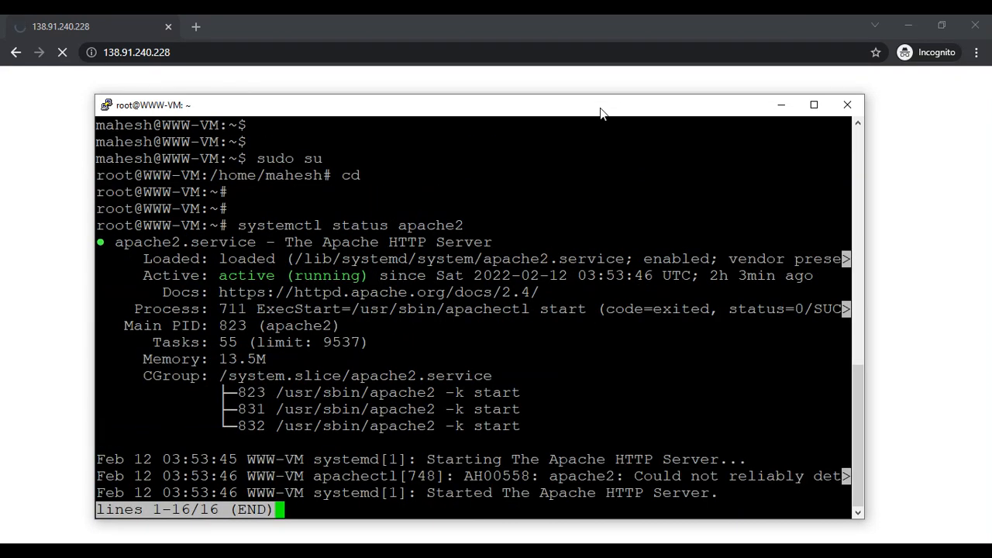
{"action": "key", "text": "q"}
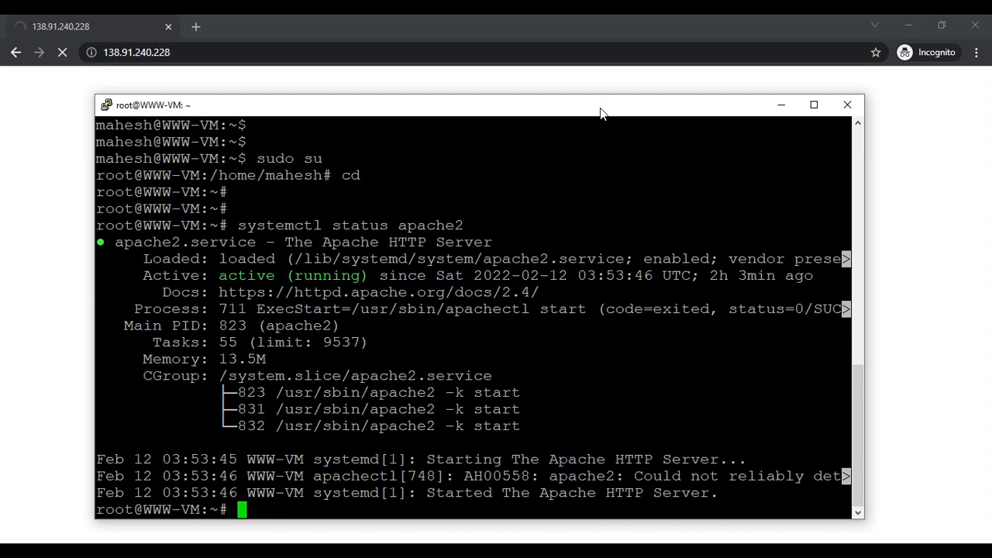
{"action": "key", "text": "Return"}
{"action": "key", "text": "Return"}
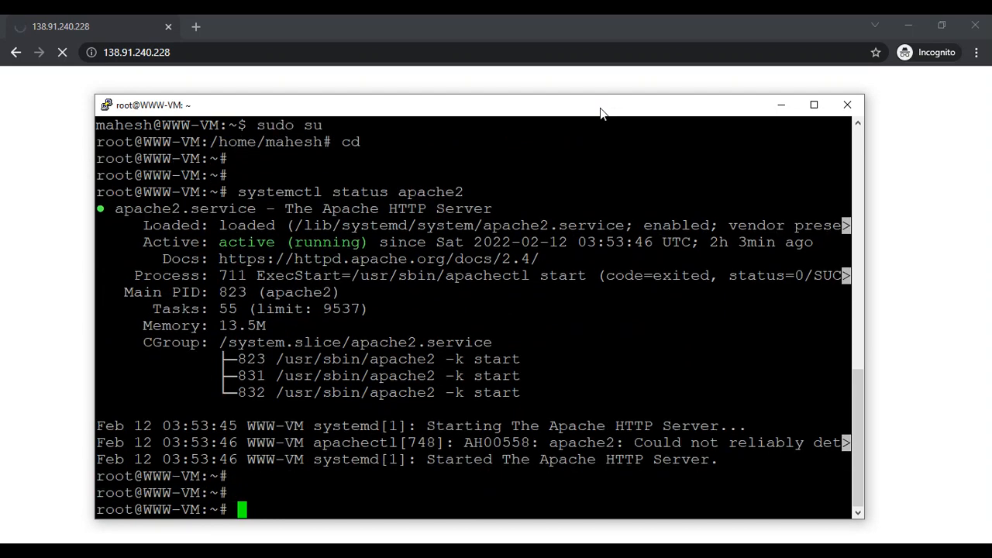
{"action": "left_click", "coordinate": [779, 106]}
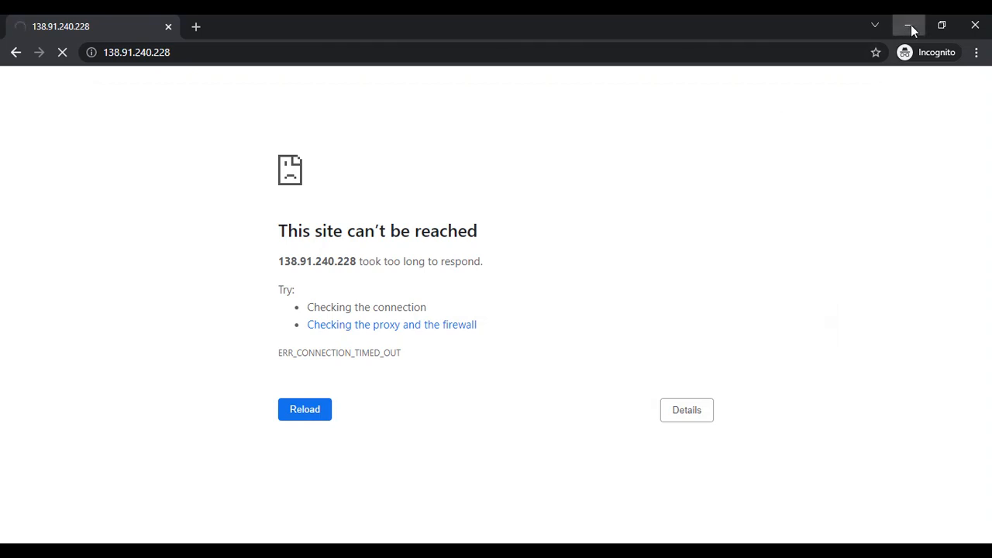
Minimize the incognito window, open WWW-VM Networking, and search Azure for Virtual networks
{"action": "left_click", "coordinate": [911, 25]}
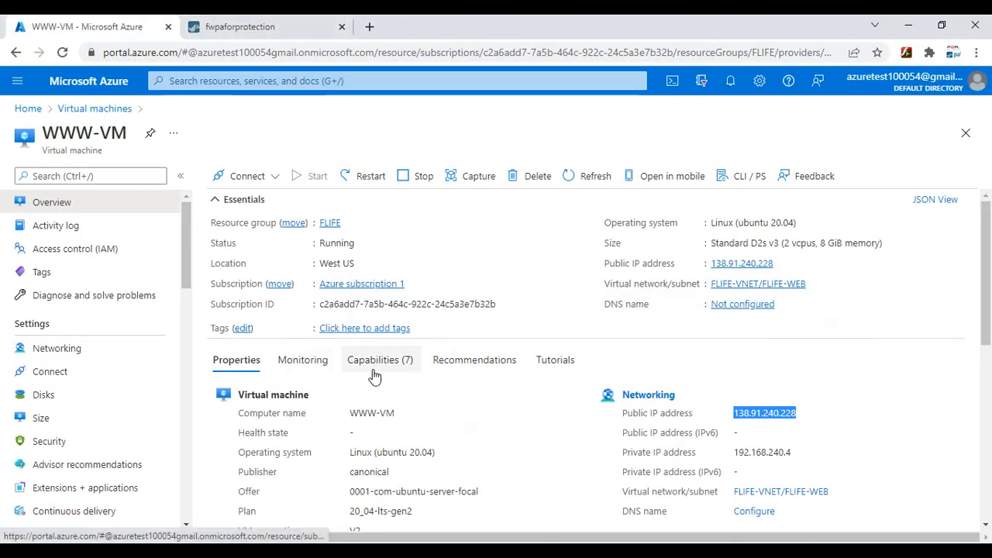
{"action": "left_click", "coordinate": [47, 348]}
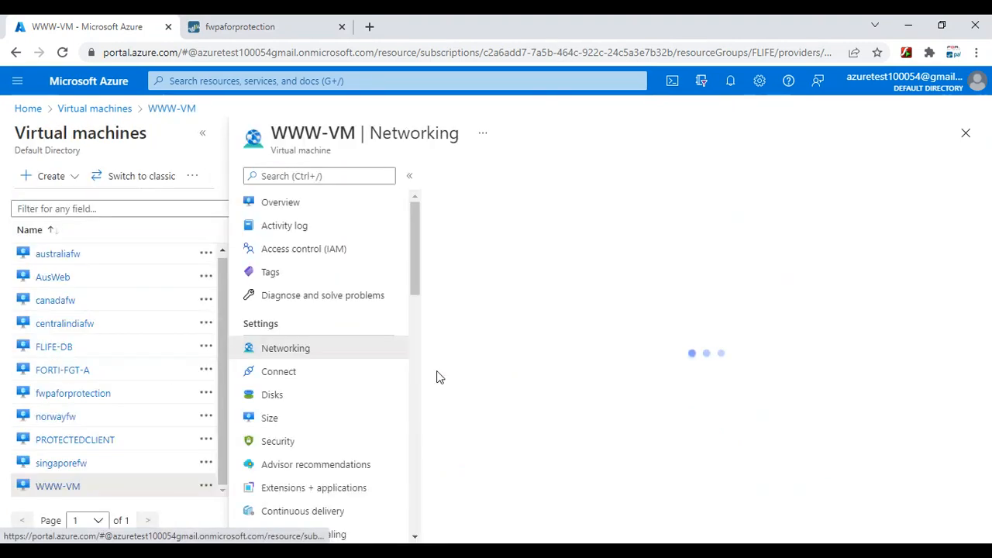
{"action": "left_click", "coordinate": [277, 80]}
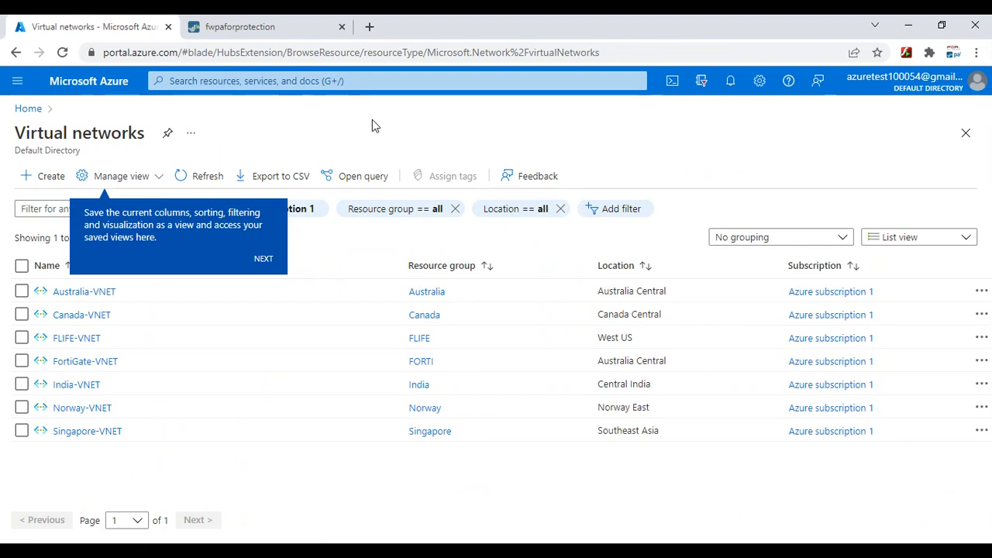
Inspect FLIFE-WEB in FLIFE-VNET's subnets, close it, and open Virtual machines from recent searches
{"action": "left_click", "coordinate": [75, 339]}
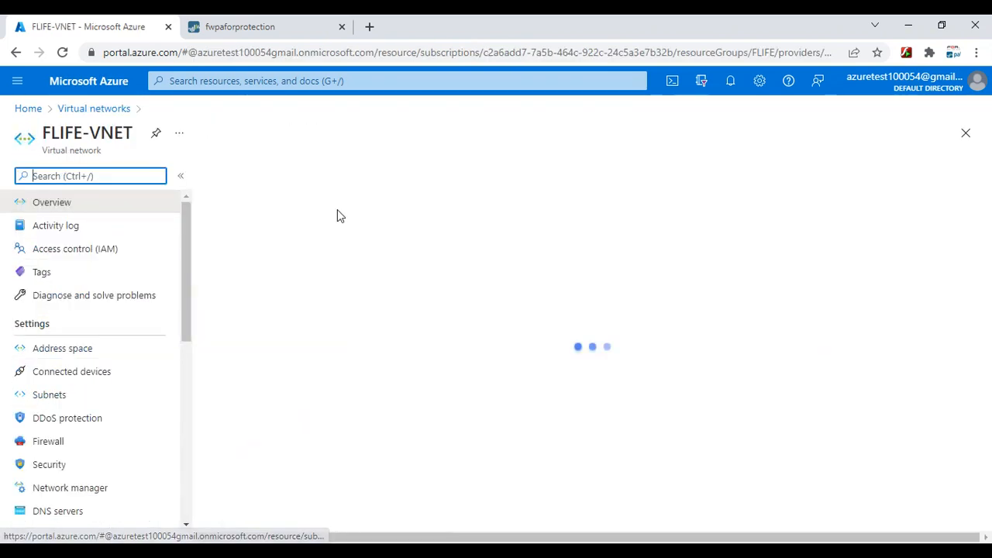
{"action": "left_click", "coordinate": [54, 397]}
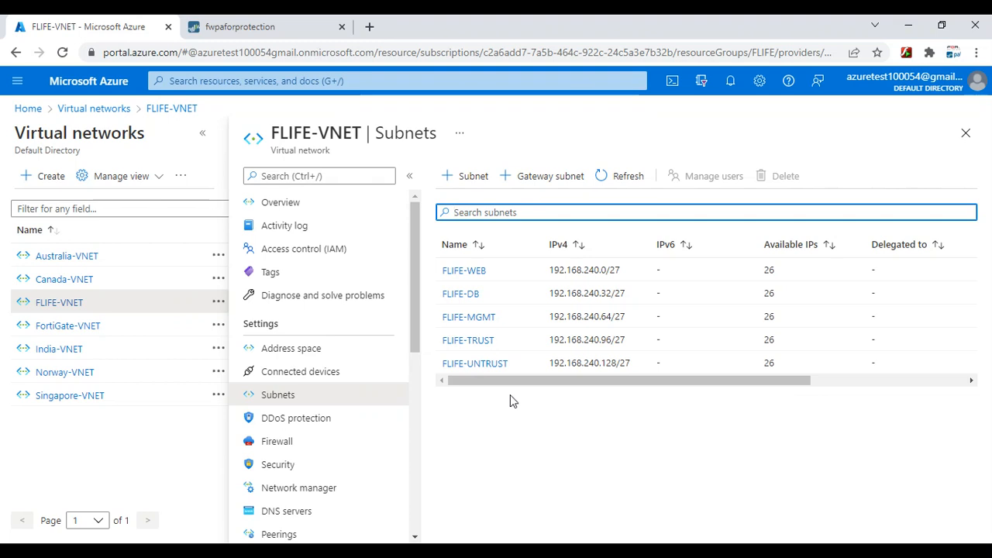
{"action": "left_click", "coordinate": [465, 271]}
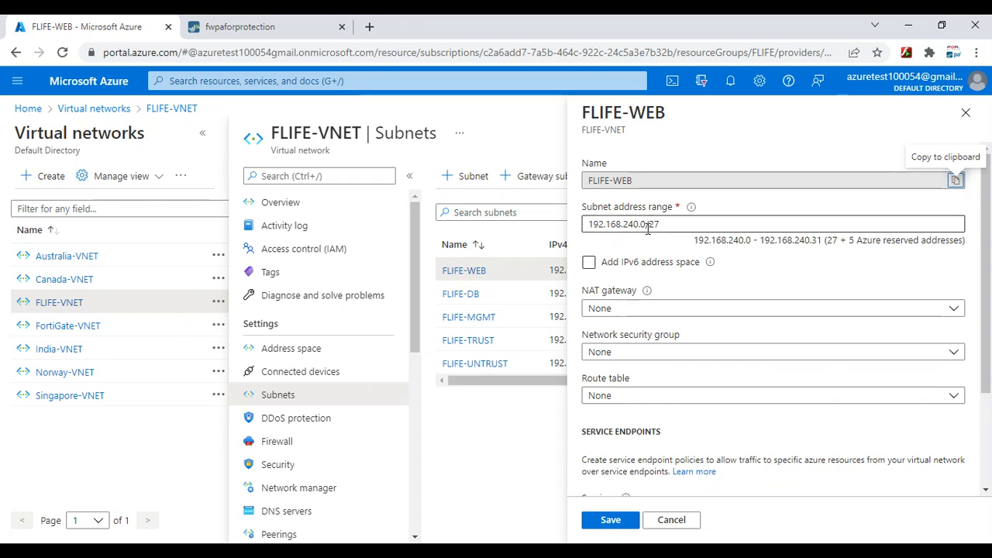
{"action": "left_click", "coordinate": [682, 521]}
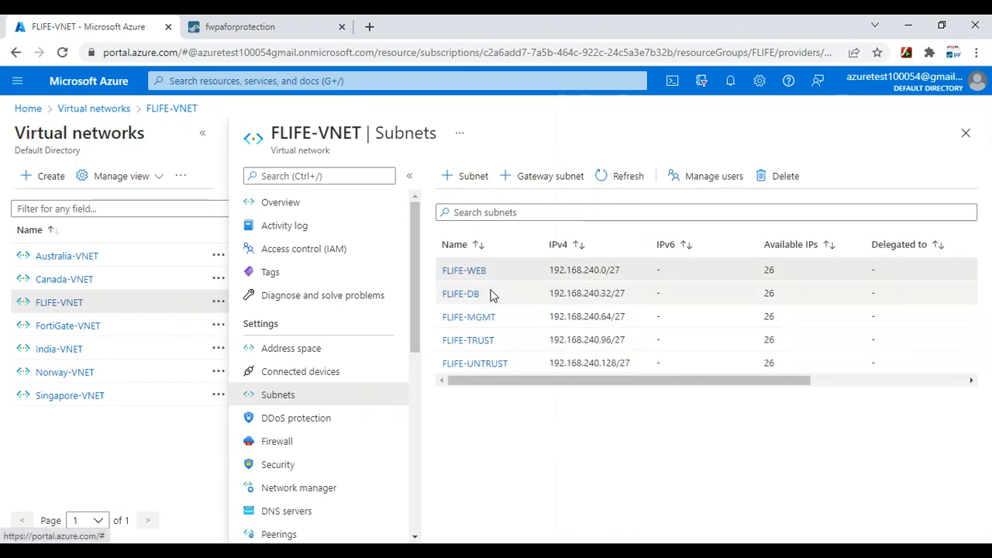
{"action": "left_click", "coordinate": [468, 271]}
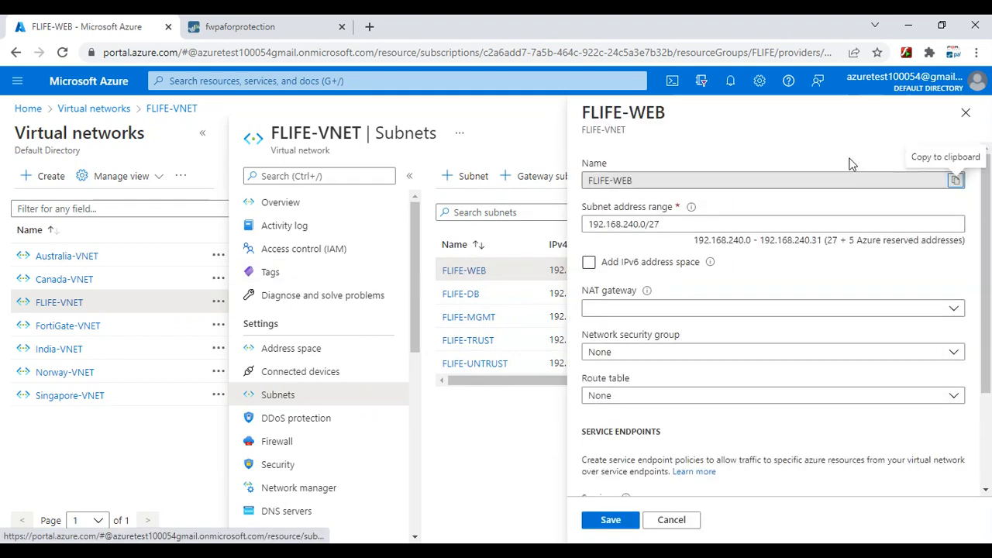
{"action": "left_click", "coordinate": [967, 117]}
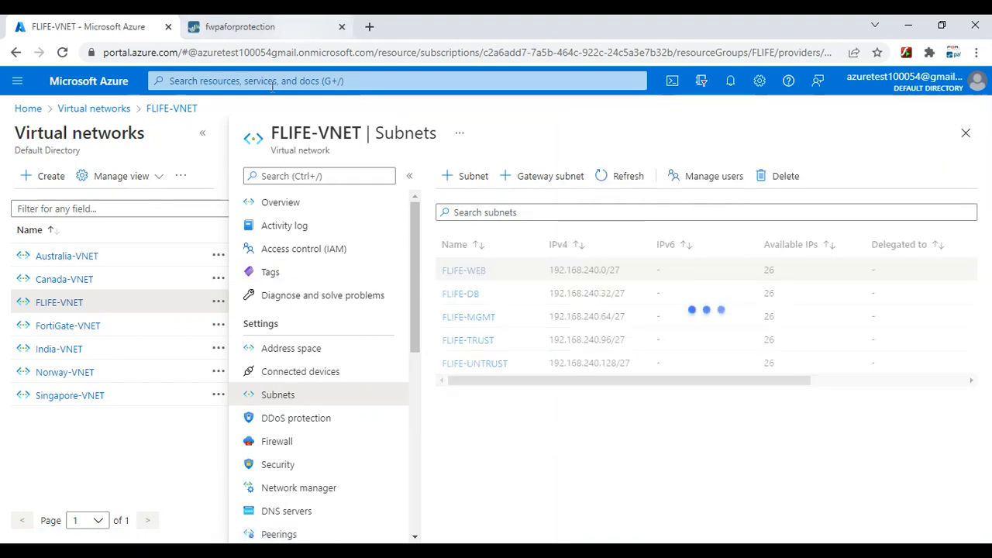
{"action": "left_click", "coordinate": [266, 81]}
{"action": "left_click", "coordinate": [266, 307]}
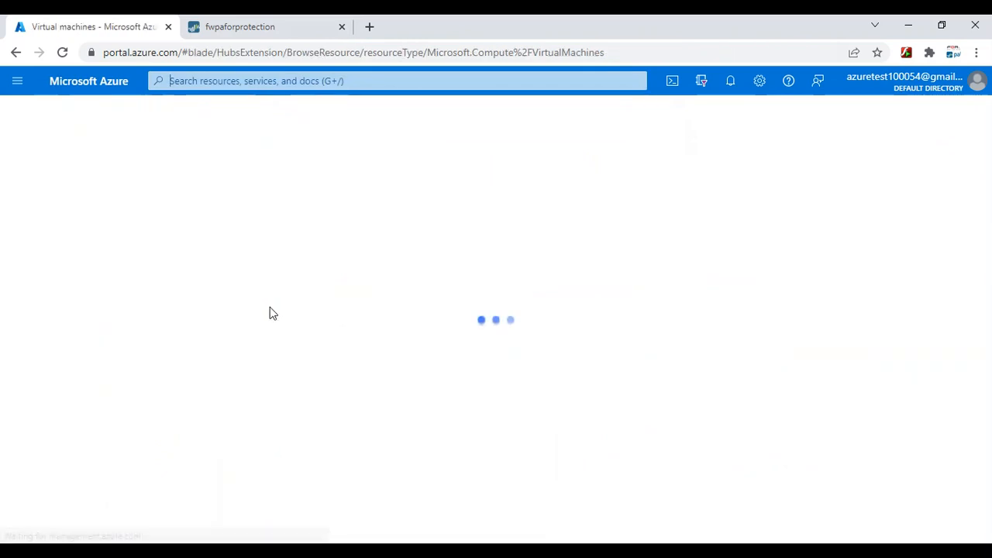
{"action": "scroll", "coordinate": [158, 366], "scroll_direction": "down", "scroll_amount": 2}
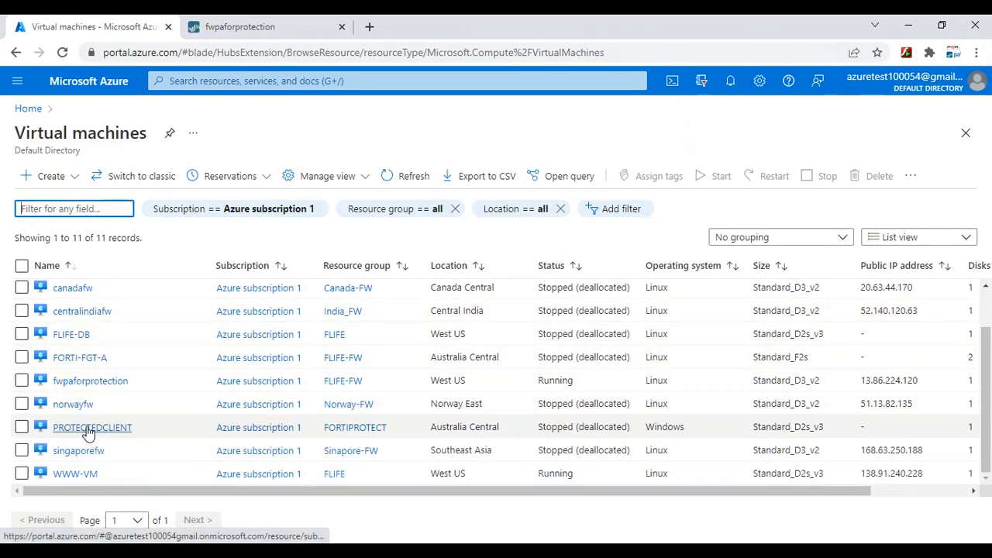
{"action": "scroll", "coordinate": [85, 419], "scroll_direction": "up", "scroll_amount": 2}
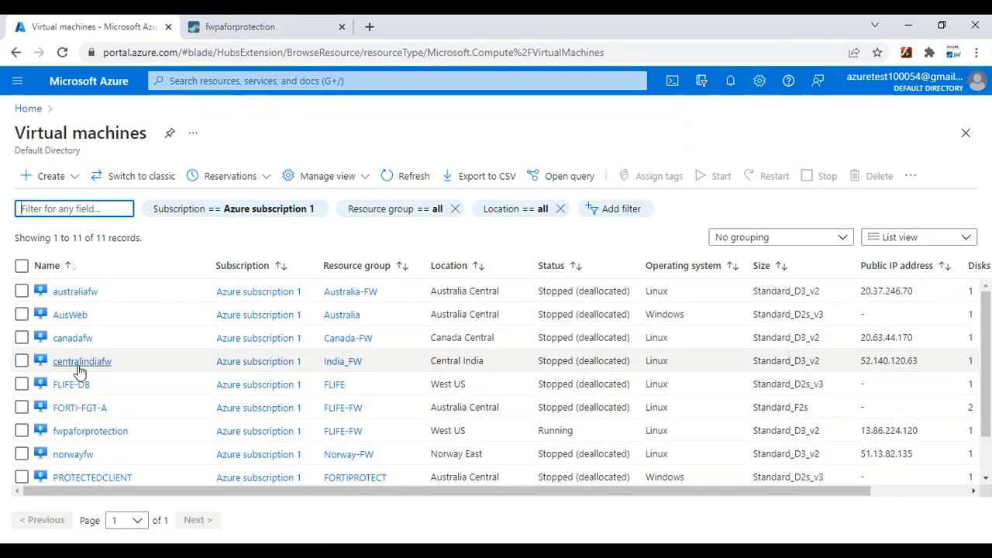
{"action": "scroll", "coordinate": [74, 364], "scroll_direction": "down", "scroll_amount": 2}
{"action": "left_click", "coordinate": [256, 80]}
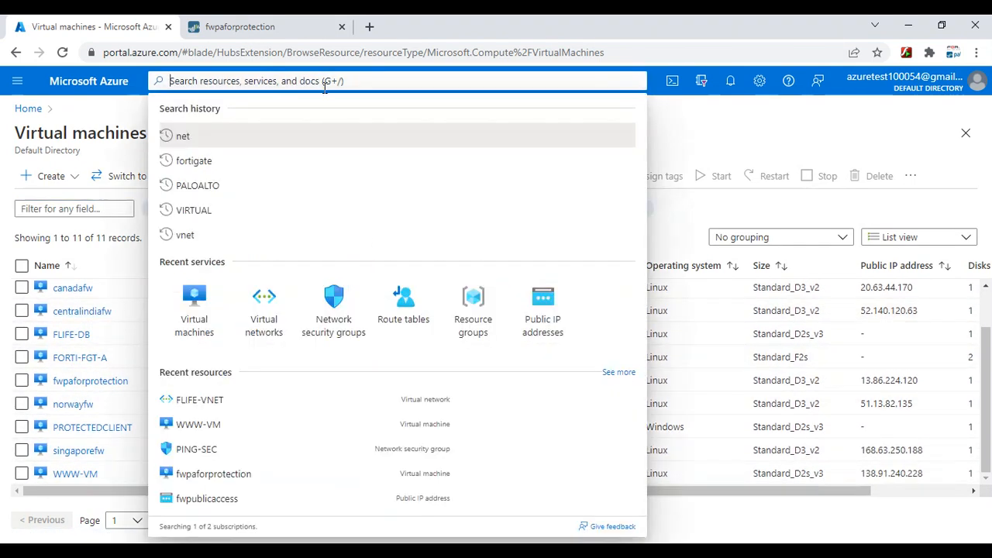
{"action": "left_click", "coordinate": [204, 329]}
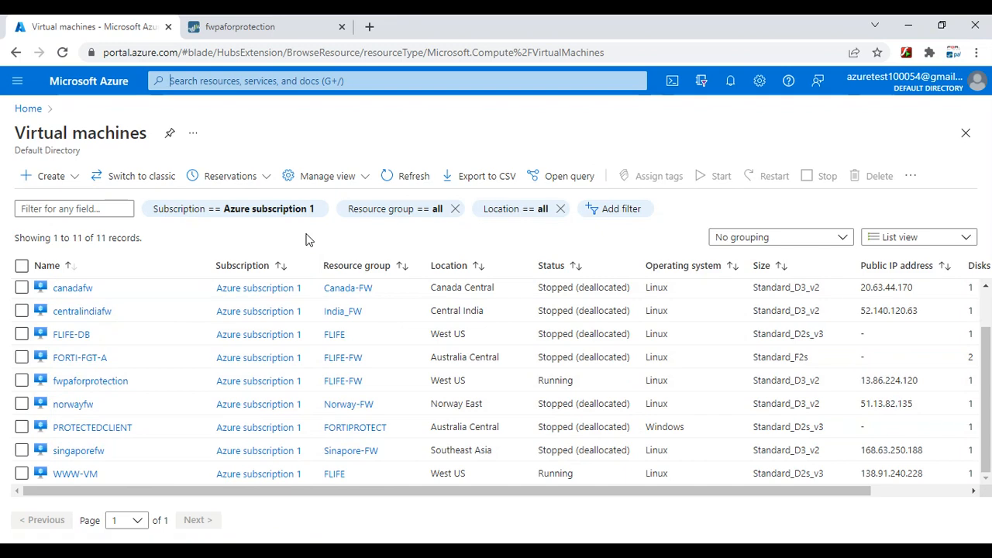
Draw a red box on the OneNote network sketch
{"action": "left_click", "coordinate": [739, 551]}
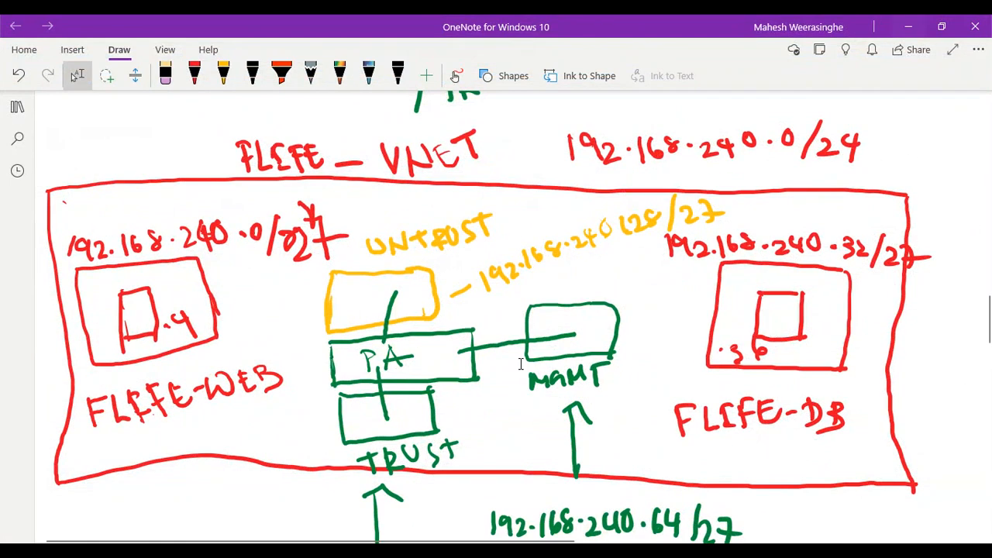
{"action": "scroll", "coordinate": [521, 363], "scroll_direction": "down", "scroll_amount": 20}
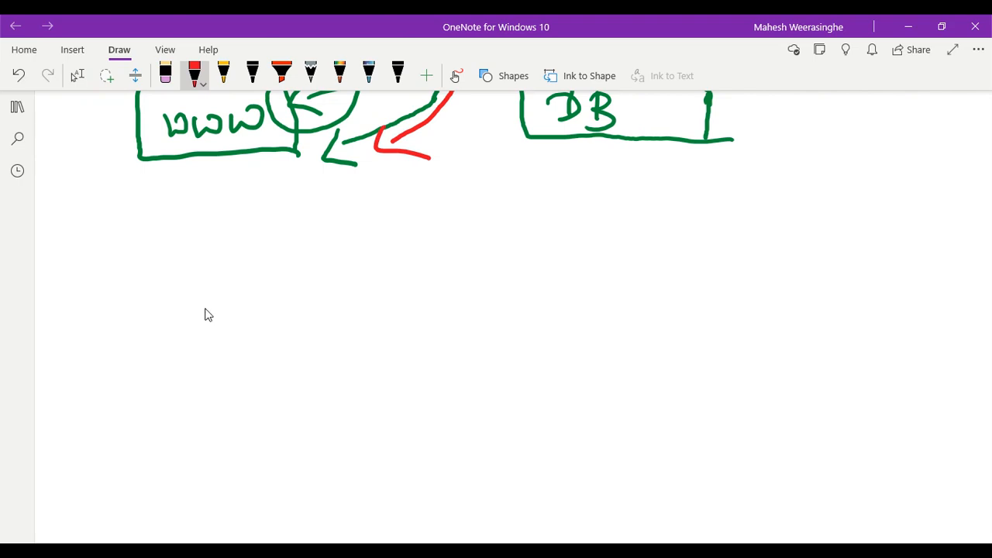
{"action": "left_click_drag", "start_coordinate": [100, 311], "coordinate": [311, 306]}
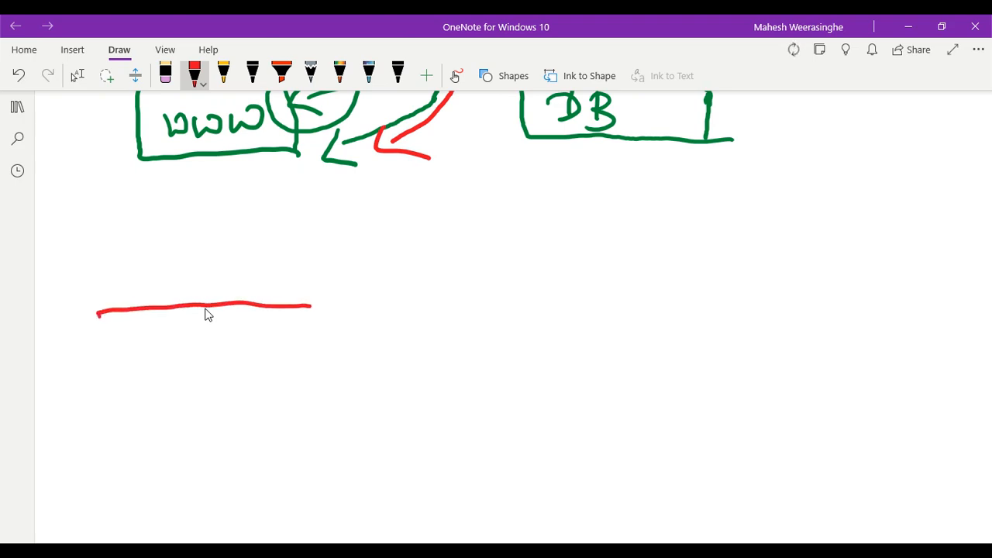
{"action": "mouse_move", "coordinate": [99, 370]}
{"action": "left_mouse_down"}
{"action": "mouse_move", "coordinate": [102, 421]}
{"action": "mouse_move", "coordinate": [327, 407]}
{"action": "left_mouse_up"}
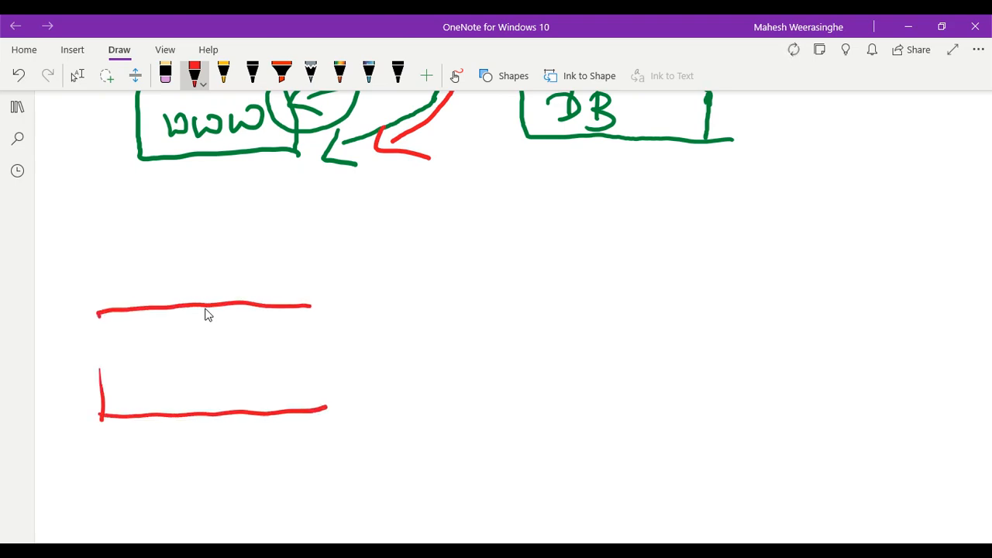
{"action": "left_click_drag", "start_coordinate": [315, 327], "coordinate": [314, 409]}
{"action": "left_click_drag", "start_coordinate": [97, 313], "coordinate": [101, 377]}
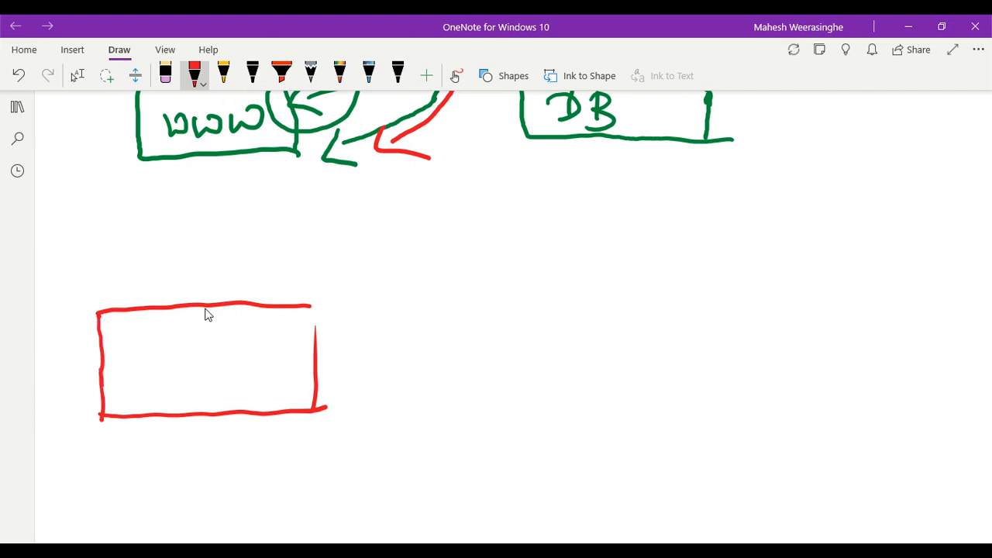
Handwrite 'System Routes' beside the red box
{"action": "mouse_move", "coordinate": [311, 311]}
{"action": "left_mouse_down"}
{"action": "mouse_move", "coordinate": [315, 335]}
{"action": "mouse_move", "coordinate": [361, 356]}
{"action": "mouse_move", "coordinate": [348, 367]}
{"action": "left_mouse_up"}
{"action": "mouse_move", "coordinate": [369, 349]}
{"action": "left_mouse_down"}
{"action": "mouse_move", "coordinate": [383, 352]}
{"action": "mouse_move", "coordinate": [377, 376]}
{"action": "left_mouse_up"}
{"action": "left_click_drag", "start_coordinate": [400, 345], "coordinate": [394, 372]}
{"action": "mouse_move", "coordinate": [413, 328]}
{"action": "left_mouse_down"}
{"action": "mouse_move", "coordinate": [422, 358]}
{"action": "mouse_move", "coordinate": [417, 346]}
{"action": "left_mouse_up"}
{"action": "left_click_drag", "start_coordinate": [428, 353], "coordinate": [482, 352]}
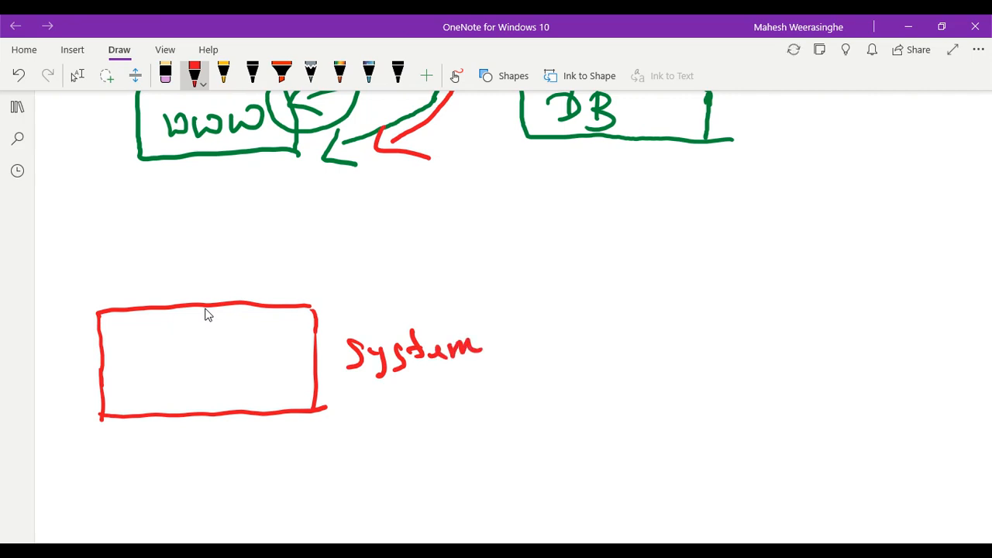
{"action": "left_click_drag", "start_coordinate": [513, 320], "coordinate": [520, 367]}
{"action": "left_click_drag", "start_coordinate": [518, 325], "coordinate": [538, 355]}
{"action": "left_click_drag", "start_coordinate": [533, 341], "coordinate": [549, 358]}
{"action": "mouse_move", "coordinate": [557, 335]}
{"action": "left_mouse_down"}
{"action": "mouse_move", "coordinate": [576, 352]}
{"action": "mouse_move", "coordinate": [588, 347]}
{"action": "left_mouse_up"}
{"action": "mouse_move", "coordinate": [593, 293]}
{"action": "left_mouse_down"}
{"action": "mouse_move", "coordinate": [598, 342]}
{"action": "mouse_move", "coordinate": [606, 325]}
{"action": "left_mouse_up"}
{"action": "mouse_move", "coordinate": [601, 341]}
{"action": "left_mouse_down"}
{"action": "mouse_move", "coordinate": [617, 327]}
{"action": "mouse_move", "coordinate": [624, 348]}
{"action": "left_mouse_up"}
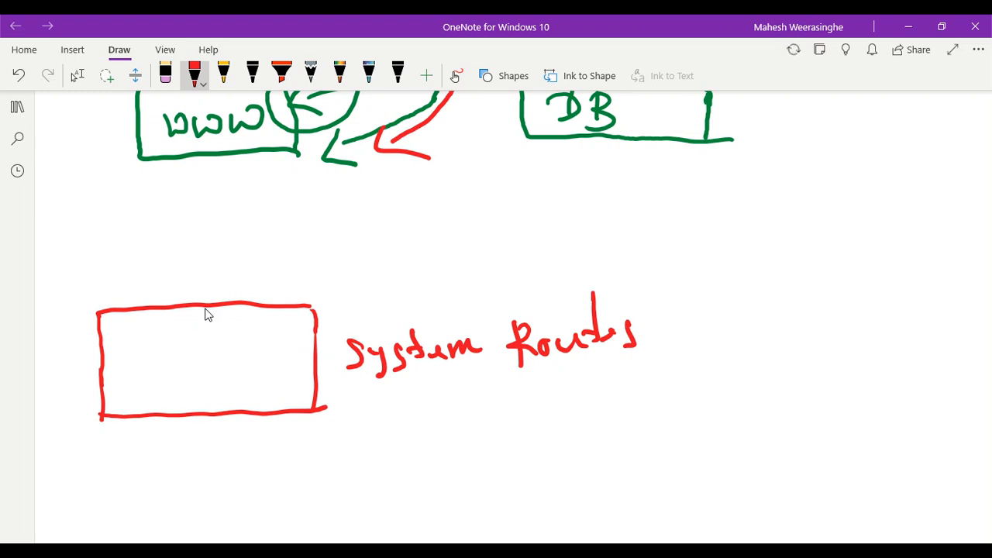
Draw an arrow to a cloud above System Routes, labelled 'Default'
{"action": "mouse_move", "coordinate": [369, 319]}
{"action": "left_mouse_down"}
{"action": "mouse_move", "coordinate": [502, 254]}
{"action": "mouse_move", "coordinate": [496, 263]}
{"action": "left_mouse_up"}
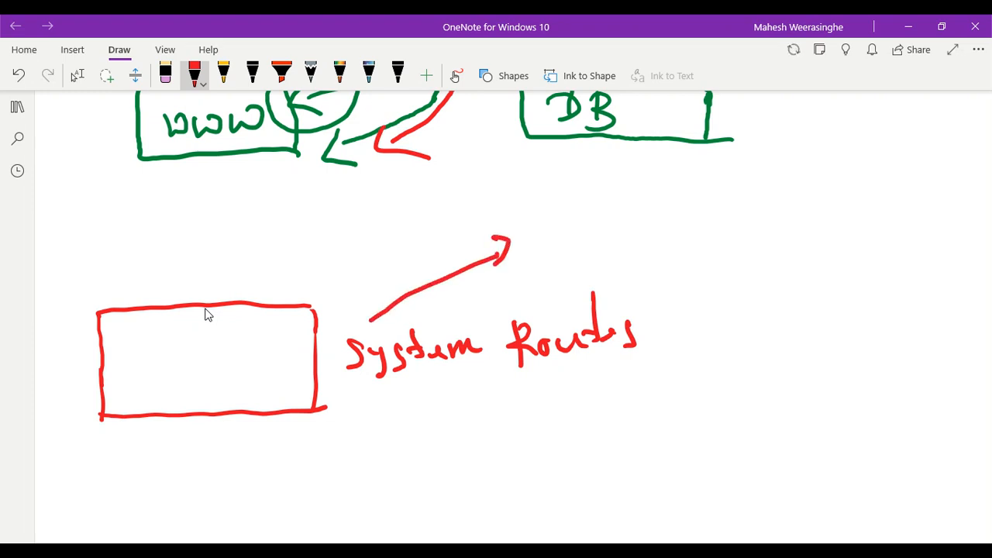
{"action": "mouse_move", "coordinate": [570, 217]}
{"action": "left_mouse_down"}
{"action": "mouse_move", "coordinate": [524, 260]}
{"action": "mouse_move", "coordinate": [612, 276]}
{"action": "mouse_move", "coordinate": [601, 200]}
{"action": "mouse_move", "coordinate": [568, 217]}
{"action": "left_mouse_up"}
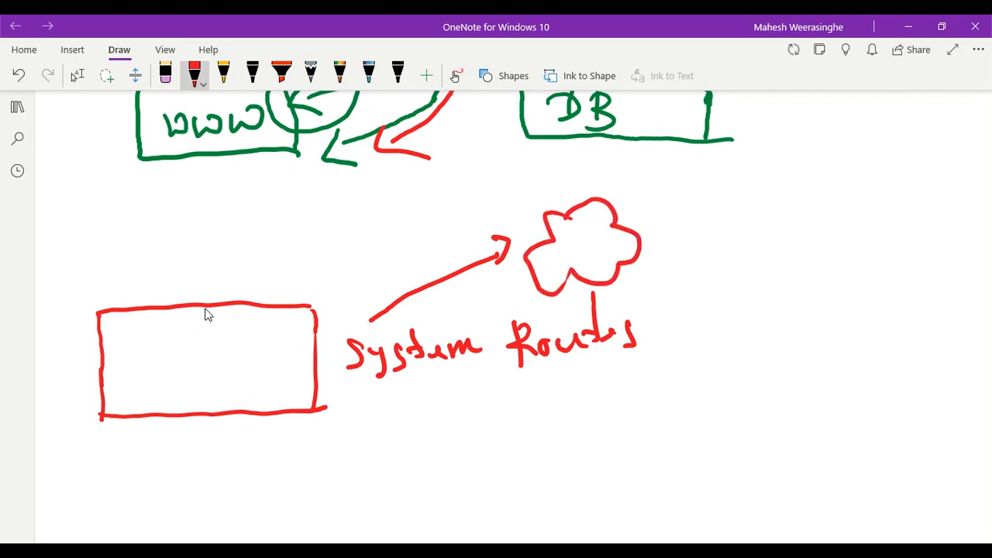
{"action": "mouse_move", "coordinate": [343, 273]}
{"action": "left_mouse_down"}
{"action": "mouse_move", "coordinate": [345, 287]}
{"action": "mouse_move", "coordinate": [369, 287]}
{"action": "left_mouse_up"}
{"action": "left_click_drag", "start_coordinate": [395, 257], "coordinate": [392, 276]}
{"action": "left_click_drag", "start_coordinate": [386, 268], "coordinate": [448, 257]}
{"action": "mouse_move", "coordinate": [455, 219]}
{"action": "left_mouse_down"}
{"action": "mouse_move", "coordinate": [443, 252]}
{"action": "mouse_move", "coordinate": [464, 237]}
{"action": "left_mouse_up"}
{"action": "left_click_drag", "start_coordinate": [450, 233], "coordinate": [483, 228]}
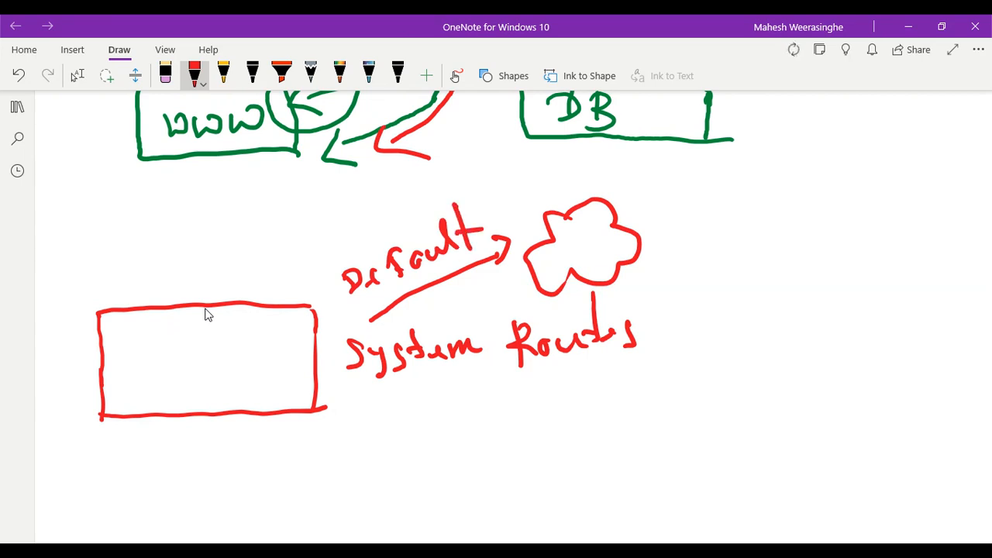
Handwrite 'Route table → UDR' below System Routes
{"action": "left_click_drag", "start_coordinate": [423, 448], "coordinate": [436, 496]}
{"action": "mouse_move", "coordinate": [426, 453]}
{"action": "left_mouse_down"}
{"action": "mouse_move", "coordinate": [448, 457]}
{"action": "mouse_move", "coordinate": [463, 485]}
{"action": "mouse_move", "coordinate": [496, 451]}
{"action": "mouse_move", "coordinate": [516, 465]}
{"action": "left_mouse_up"}
{"action": "mouse_move", "coordinate": [521, 425]}
{"action": "left_mouse_down"}
{"action": "mouse_move", "coordinate": [526, 461]}
{"action": "mouse_move", "coordinate": [521, 445]}
{"action": "left_mouse_up"}
{"action": "left_click_drag", "start_coordinate": [530, 453], "coordinate": [553, 448]}
{"action": "mouse_move", "coordinate": [579, 399]}
{"action": "left_mouse_down"}
{"action": "mouse_move", "coordinate": [595, 439]}
{"action": "mouse_move", "coordinate": [601, 418]}
{"action": "left_mouse_up"}
{"action": "mouse_move", "coordinate": [606, 424]}
{"action": "left_mouse_down"}
{"action": "mouse_move", "coordinate": [619, 411]}
{"action": "mouse_move", "coordinate": [620, 431]}
{"action": "left_mouse_up"}
{"action": "left_click_drag", "start_coordinate": [630, 395], "coordinate": [631, 430]}
{"action": "mouse_move", "coordinate": [649, 395]}
{"action": "left_mouse_down"}
{"action": "mouse_move", "coordinate": [652, 428]}
{"action": "mouse_move", "coordinate": [682, 425]}
{"action": "mouse_move", "coordinate": [746, 378]}
{"action": "mouse_move", "coordinate": [734, 407]}
{"action": "left_mouse_up"}
{"action": "mouse_move", "coordinate": [762, 361]}
{"action": "left_mouse_down"}
{"action": "mouse_move", "coordinate": [787, 356]}
{"action": "mouse_move", "coordinate": [799, 384]}
{"action": "left_mouse_up"}
{"action": "mouse_move", "coordinate": [795, 358]}
{"action": "left_mouse_down"}
{"action": "mouse_move", "coordinate": [815, 362]}
{"action": "mouse_move", "coordinate": [798, 386]}
{"action": "left_mouse_up"}
{"action": "left_click_drag", "start_coordinate": [828, 349], "coordinate": [834, 383]}
{"action": "mouse_move", "coordinate": [832, 355]}
{"action": "left_mouse_down"}
{"action": "mouse_move", "coordinate": [837, 372]}
{"action": "mouse_move", "coordinate": [865, 378]}
{"action": "left_mouse_up"}
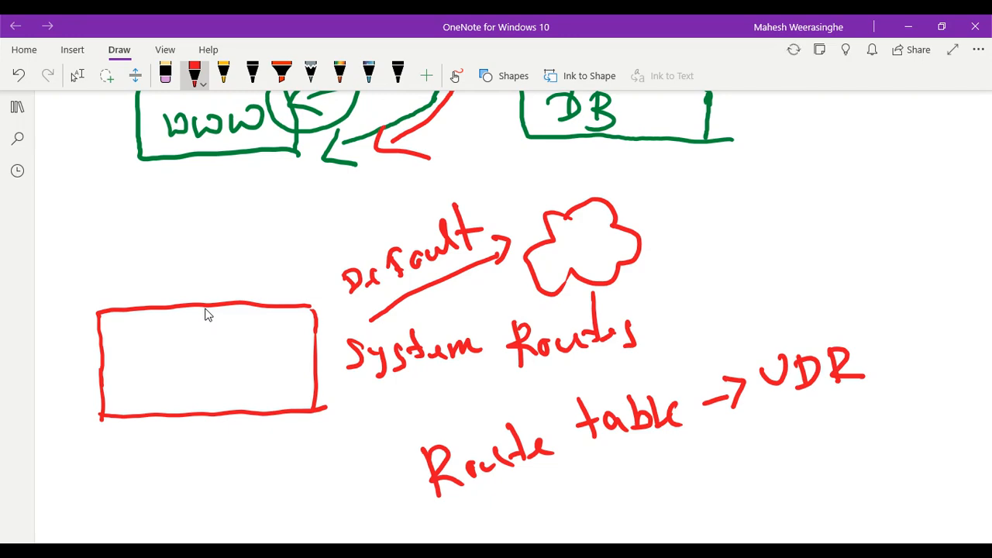
Annotate the PA diagram with a red arrow into the WWW box and circle the junction
{"action": "scroll", "coordinate": [205, 314], "scroll_direction": "up", "scroll_amount": 5}
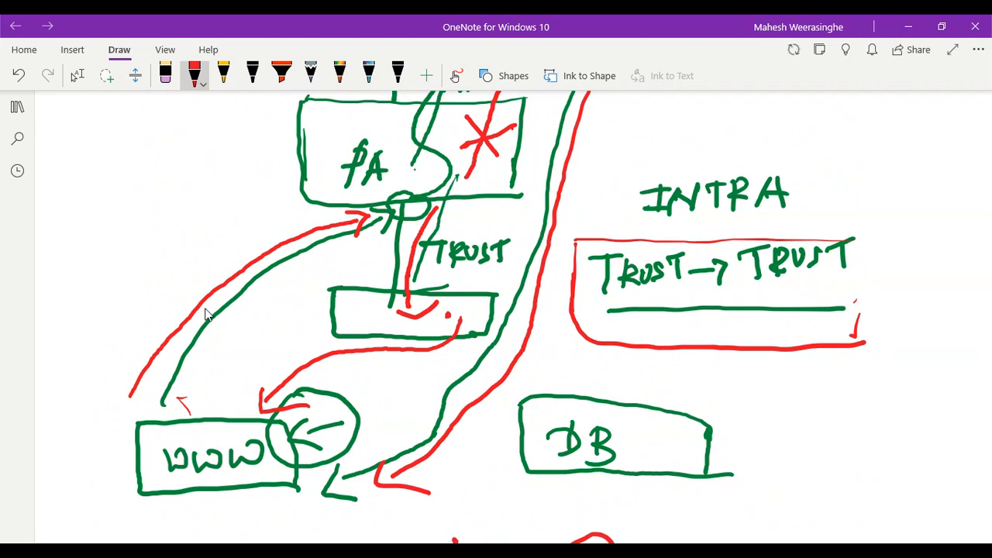
{"action": "mouse_move", "coordinate": [248, 349]}
{"action": "left_mouse_down"}
{"action": "mouse_move", "coordinate": [223, 397]}
{"action": "mouse_move", "coordinate": [226, 426]}
{"action": "mouse_move", "coordinate": [246, 425]}
{"action": "left_mouse_up"}
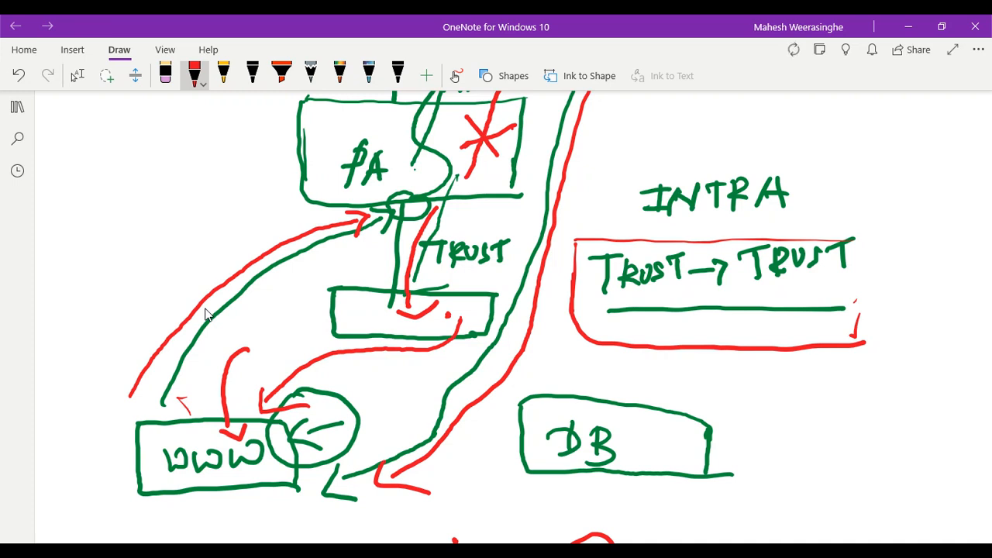
{"action": "mouse_move", "coordinate": [399, 195]}
{"action": "left_mouse_down"}
{"action": "mouse_move", "coordinate": [380, 217]}
{"action": "mouse_move", "coordinate": [411, 208]}
{"action": "mouse_move", "coordinate": [392, 226]}
{"action": "mouse_move", "coordinate": [414, 209]}
{"action": "left_mouse_up"}
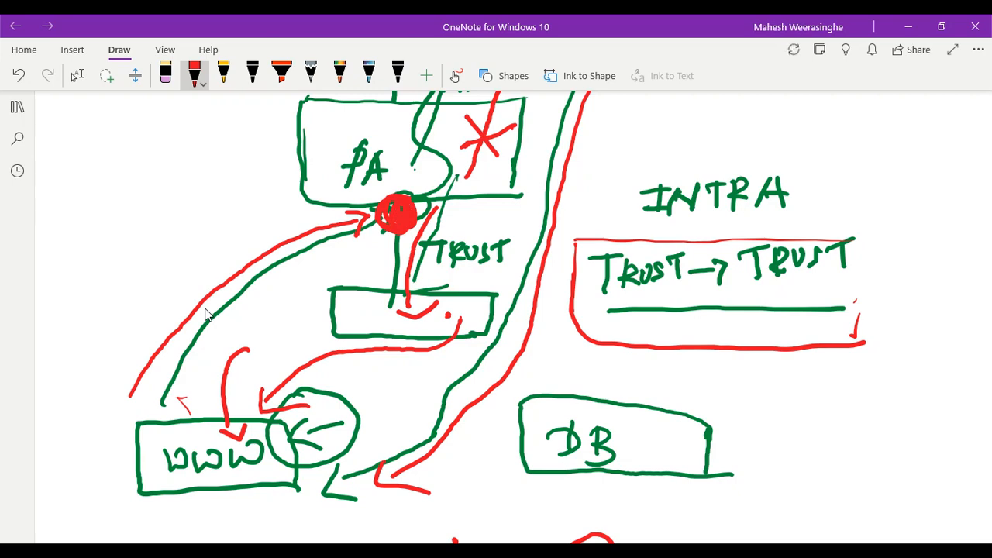
{"action": "scroll", "coordinate": [205, 314], "scroll_direction": "down", "scroll_amount": 5}
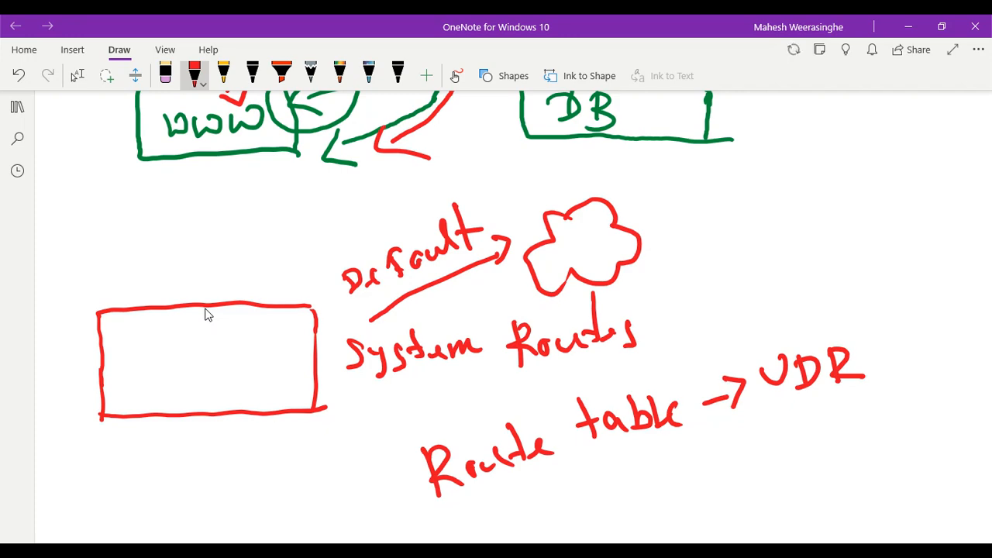
From WWW-VM's networking page, open FLIFE-VNET and review its connected devices
{"action": "left_click", "coordinate": [908, 27]}
{"action": "left_click", "coordinate": [682, 116]}
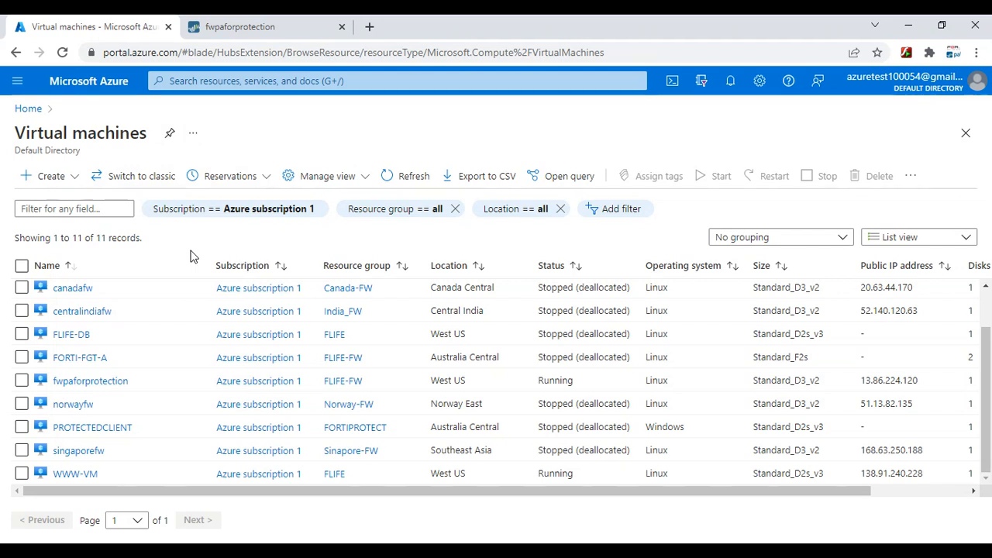
{"action": "left_click", "coordinate": [78, 479]}
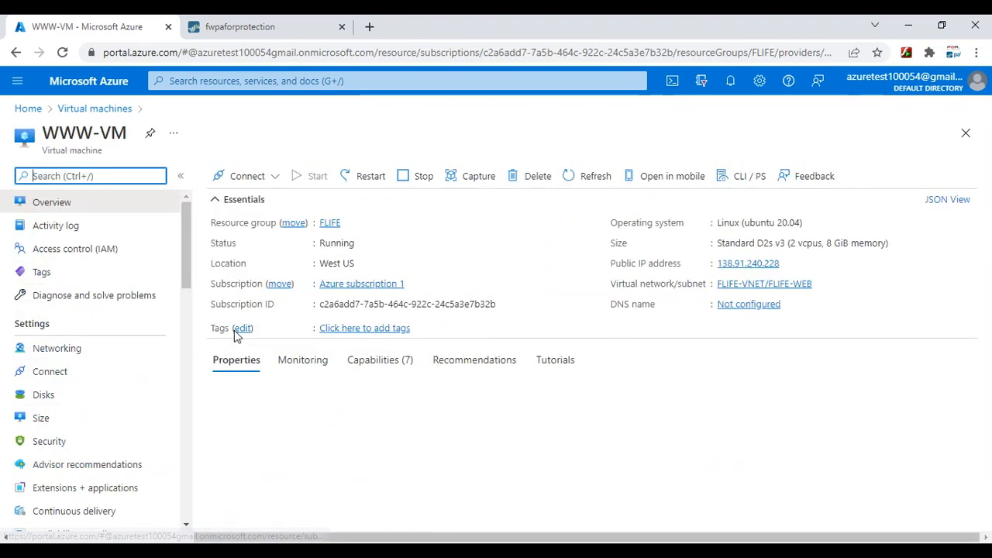
{"action": "left_click", "coordinate": [73, 353]}
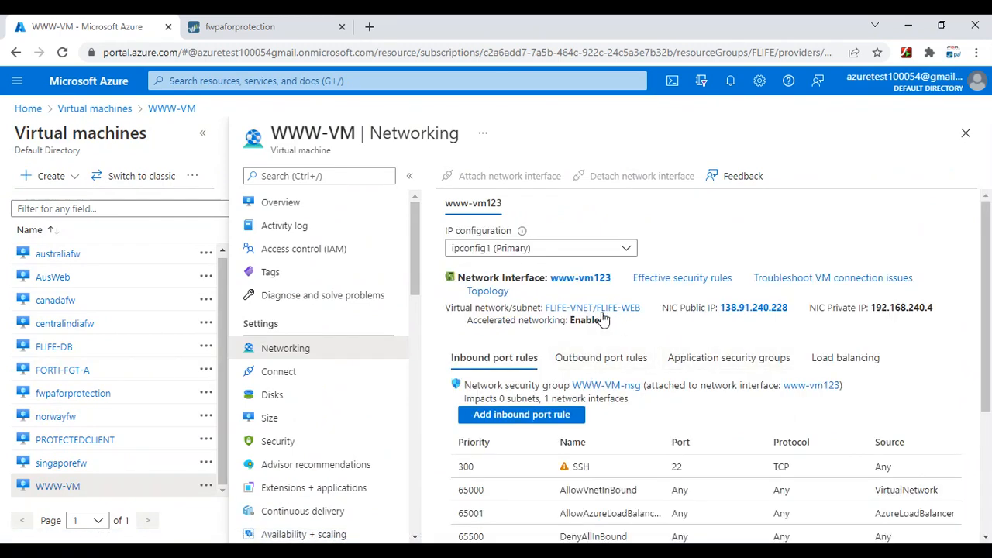
{"action": "left_click", "coordinate": [596, 310]}
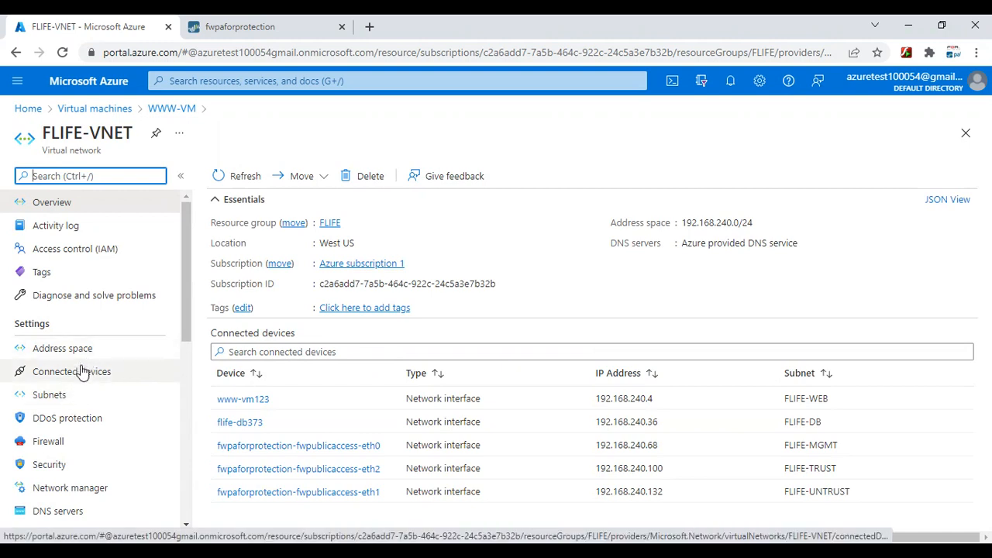
{"action": "scroll", "coordinate": [106, 362], "scroll_direction": "down", "scroll_amount": 2}
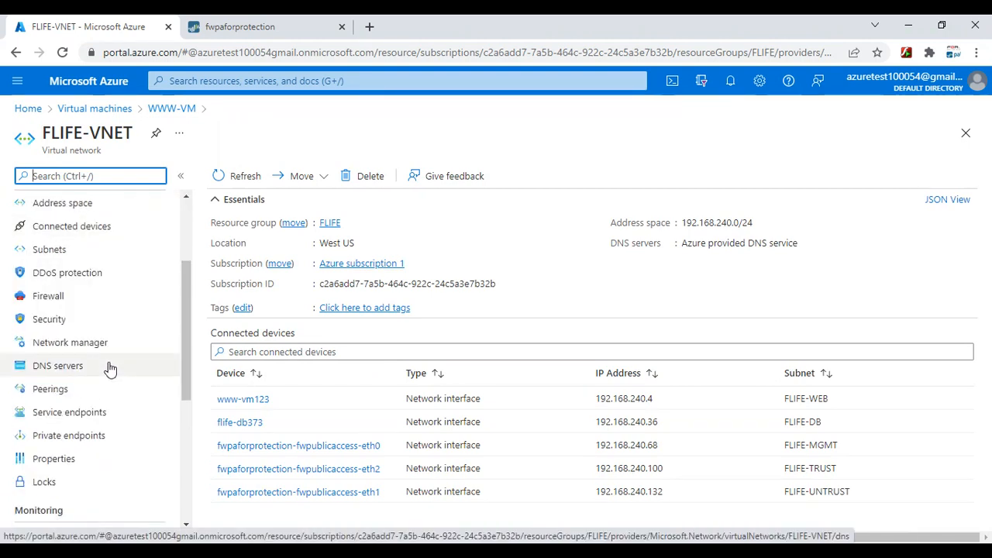
{"action": "scroll", "coordinate": [109, 368], "scroll_direction": "up", "scroll_amount": 2}
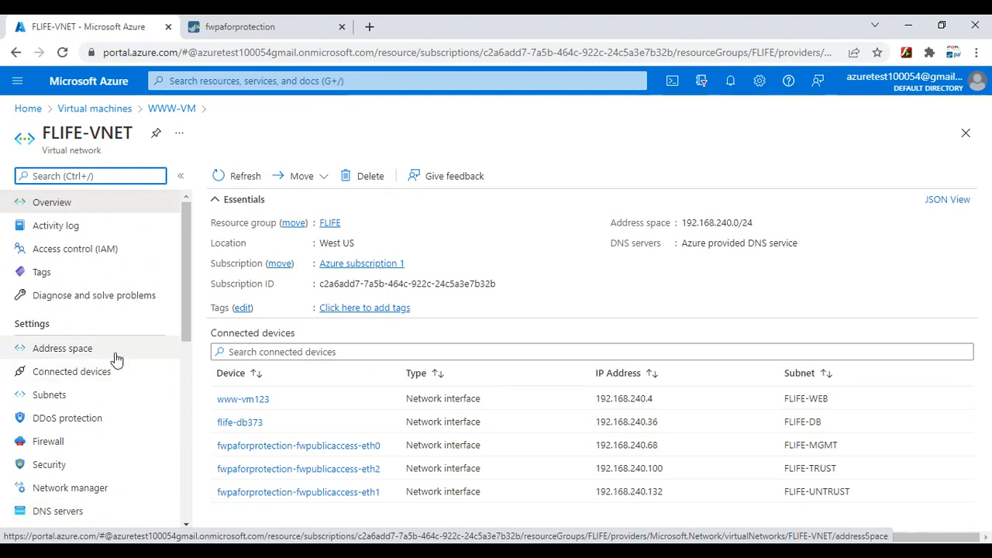
{"action": "scroll", "coordinate": [115, 356], "scroll_direction": "down", "scroll_amount": 2}
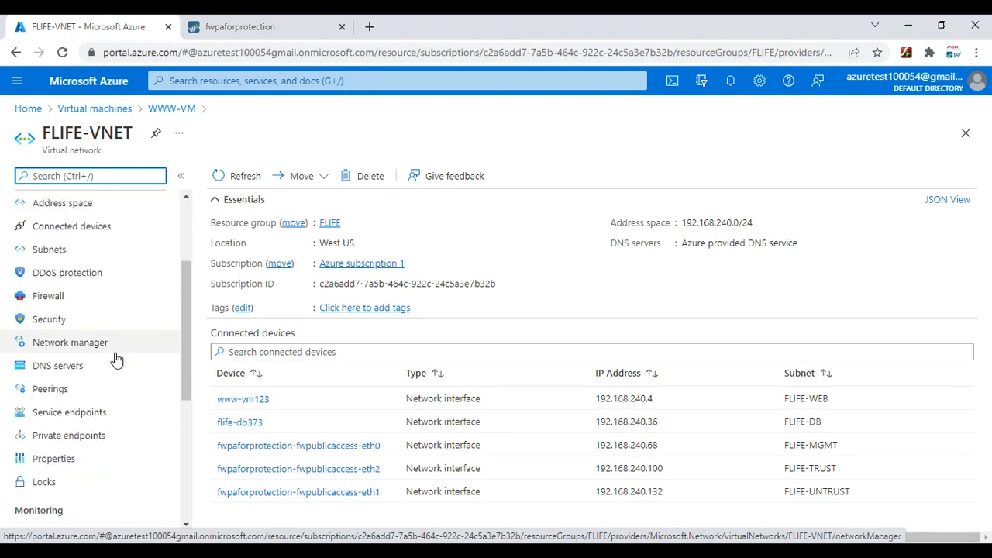
{"action": "scroll", "coordinate": [115, 358], "scroll_direction": "down", "scroll_amount": 2}
{"action": "scroll", "coordinate": [115, 358], "scroll_direction": "up", "scroll_amount": 4}
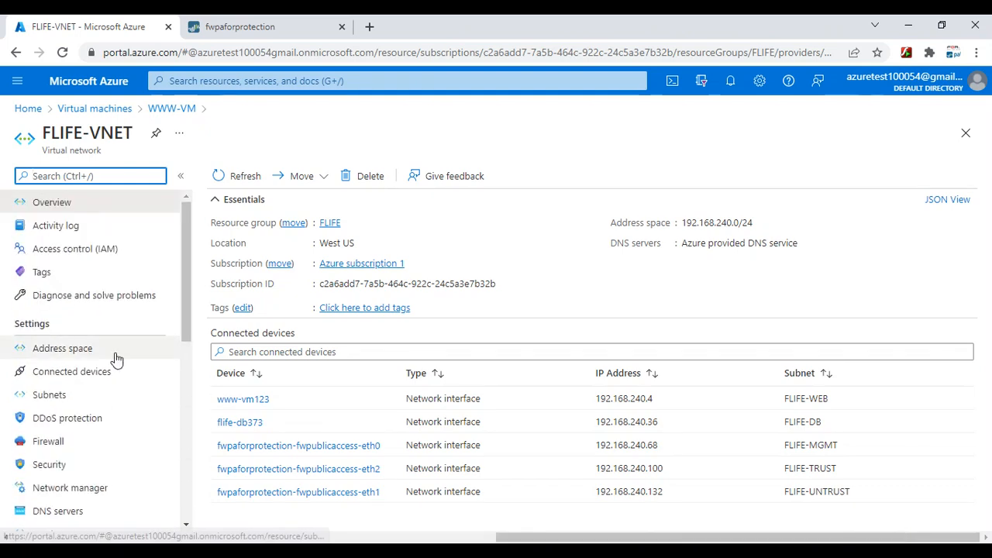
Return to WWW-VM's Networking page to view its inbound port rules
{"action": "left_click", "coordinate": [124, 116]}
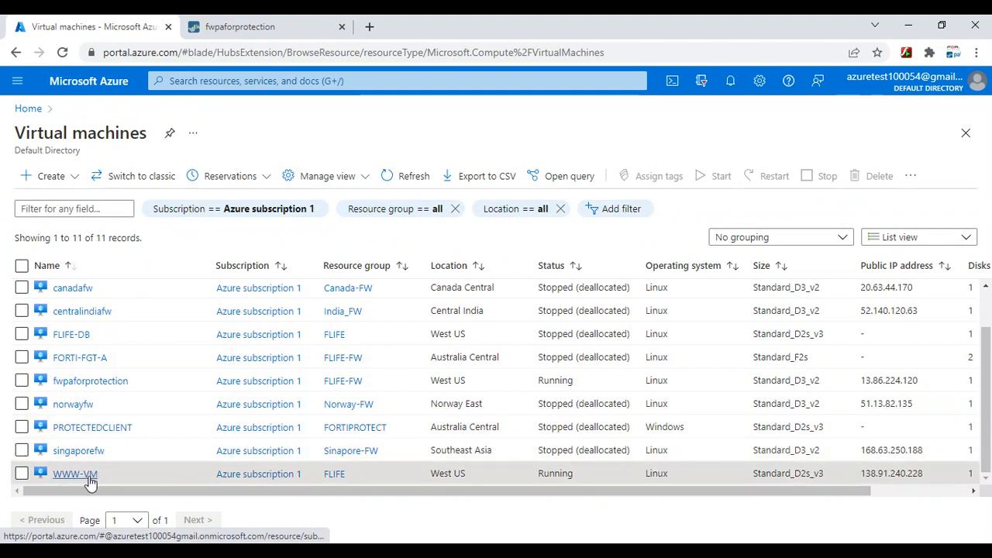
{"action": "left_click", "coordinate": [78, 473]}
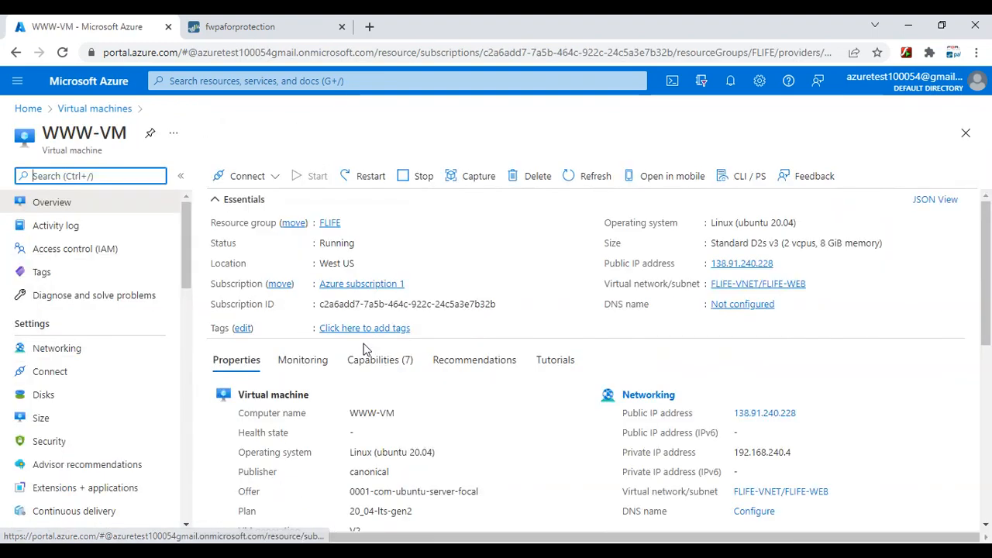
{"action": "scroll", "coordinate": [129, 401], "scroll_direction": "down", "scroll_amount": 2}
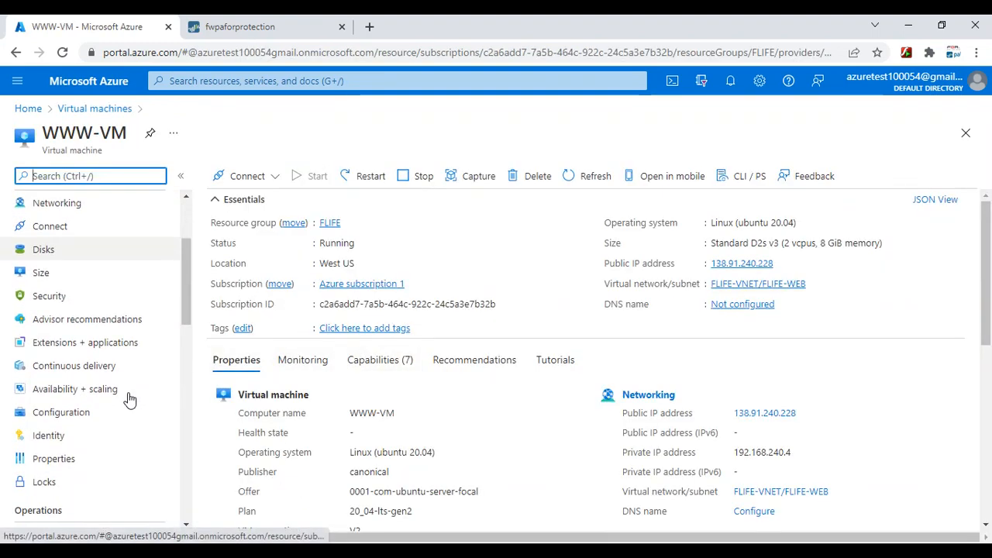
{"action": "scroll", "coordinate": [126, 401], "scroll_direction": "up", "scroll_amount": 2}
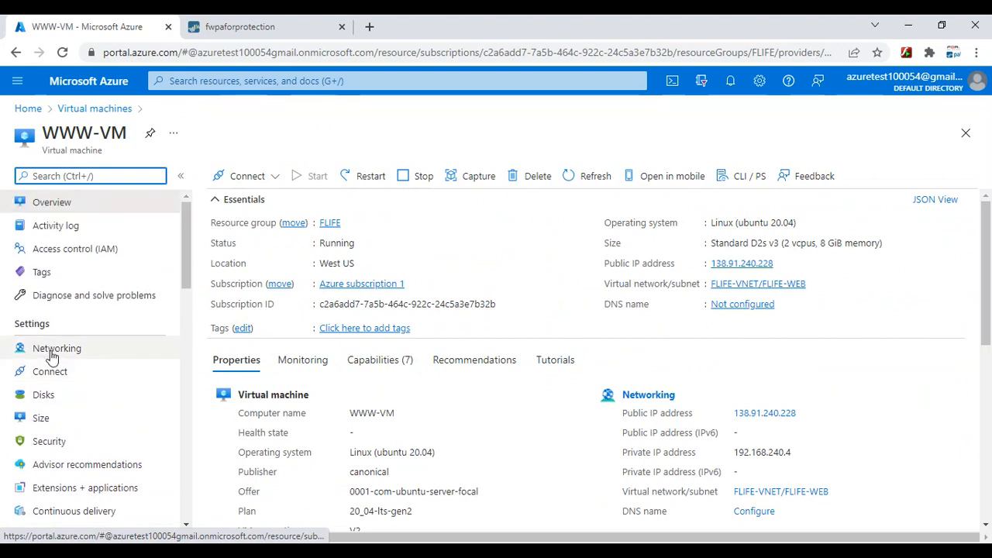
{"action": "left_click", "coordinate": [53, 351]}
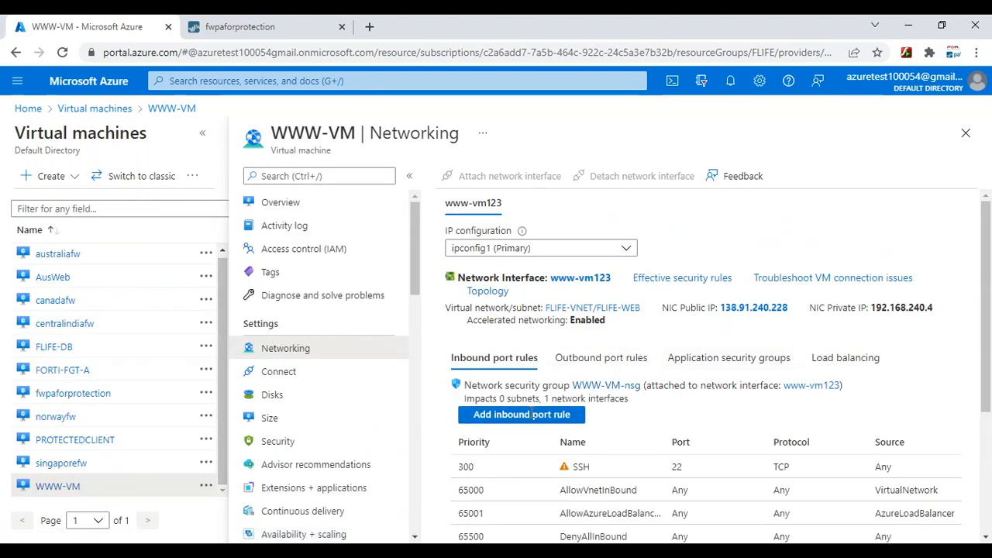
{"action": "scroll", "coordinate": [543, 442], "scroll_direction": "down", "scroll_amount": 1}
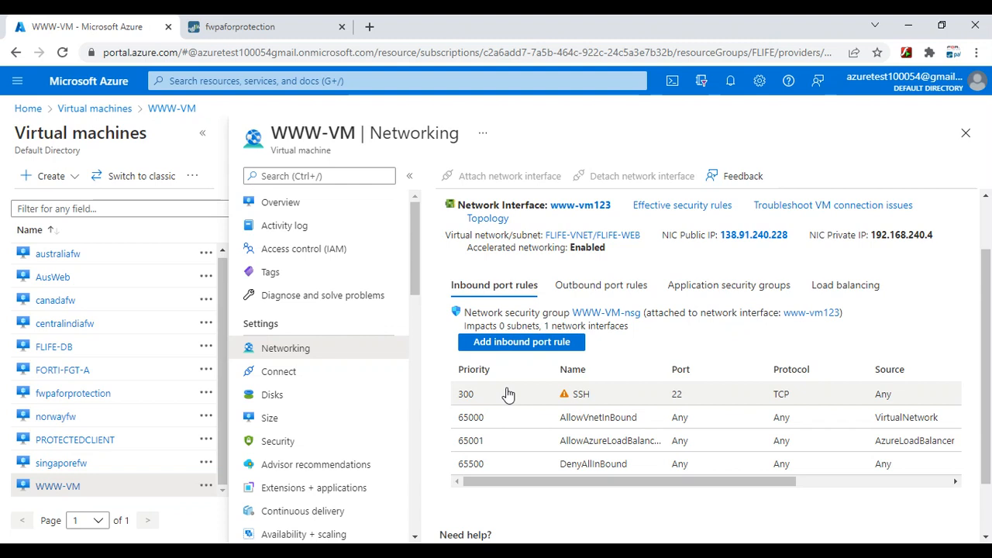
{"action": "left_click", "coordinate": [532, 349]}
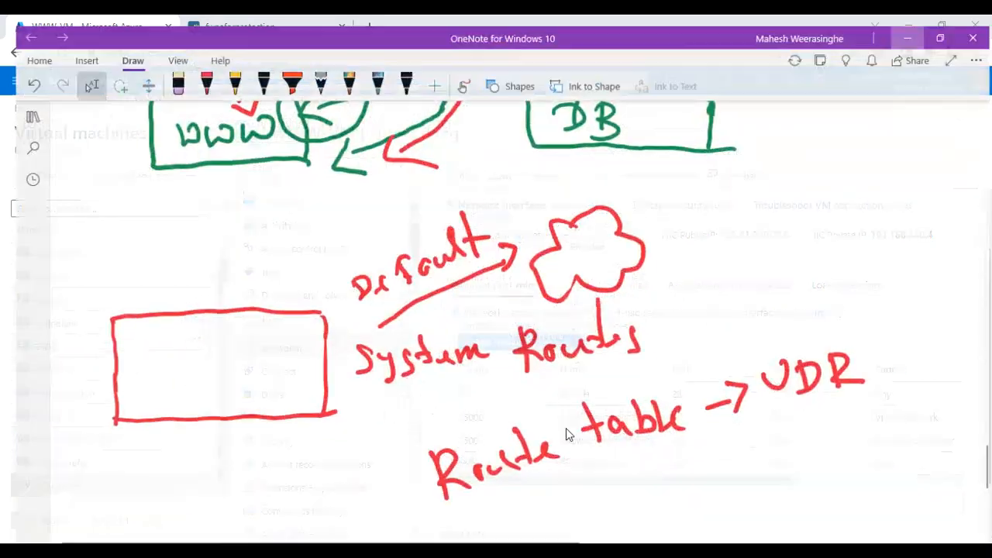
{"action": "scroll", "coordinate": [527, 392], "scroll_direction": "down", "scroll_amount": 5}
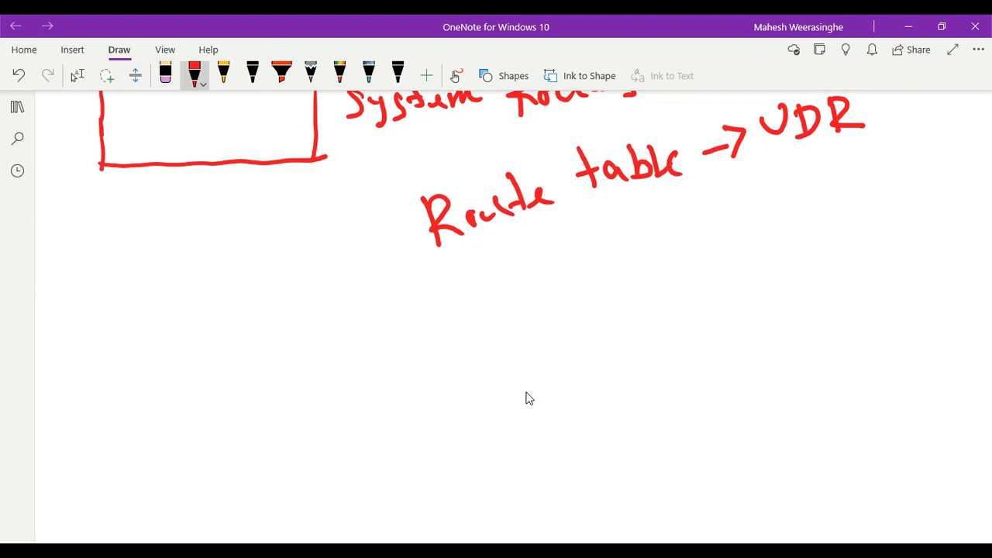
Draw a red box labelled SVR for the server
{"action": "left_click_drag", "start_coordinate": [135, 377], "coordinate": [248, 355]}
{"action": "mouse_move", "coordinate": [137, 378]}
{"action": "left_mouse_down"}
{"action": "mouse_move", "coordinate": [145, 458]}
{"action": "mouse_move", "coordinate": [261, 446]}
{"action": "left_mouse_up"}
{"action": "left_click_drag", "start_coordinate": [249, 350], "coordinate": [258, 457]}
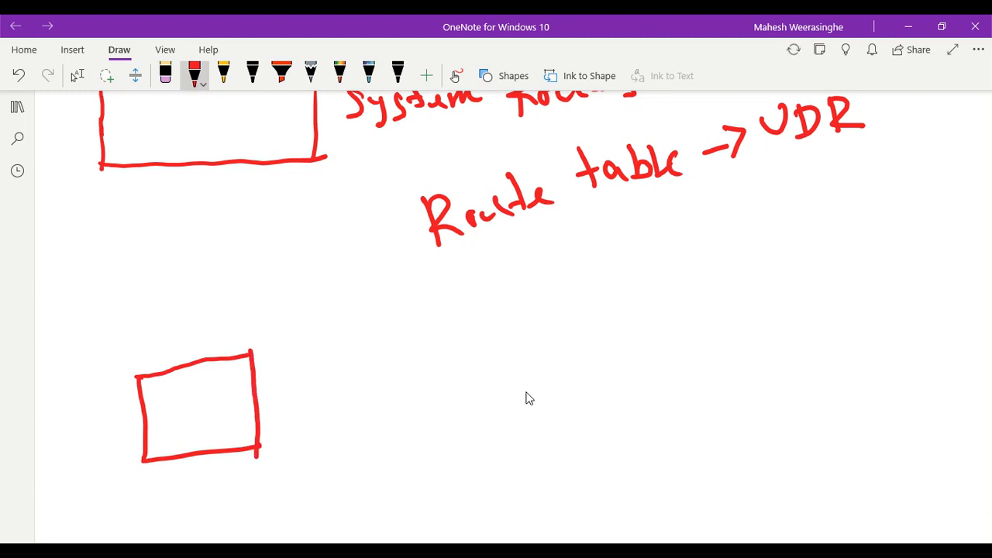
{"action": "mouse_move", "coordinate": [176, 399]}
{"action": "left_mouse_down"}
{"action": "mouse_move", "coordinate": [160, 425]}
{"action": "mouse_move", "coordinate": [187, 421]}
{"action": "mouse_move", "coordinate": [196, 392]}
{"action": "left_mouse_up"}
{"action": "mouse_move", "coordinate": [203, 394]}
{"action": "left_mouse_down"}
{"action": "mouse_move", "coordinate": [205, 425]}
{"action": "mouse_move", "coordinate": [240, 408]}
{"action": "left_mouse_up"}
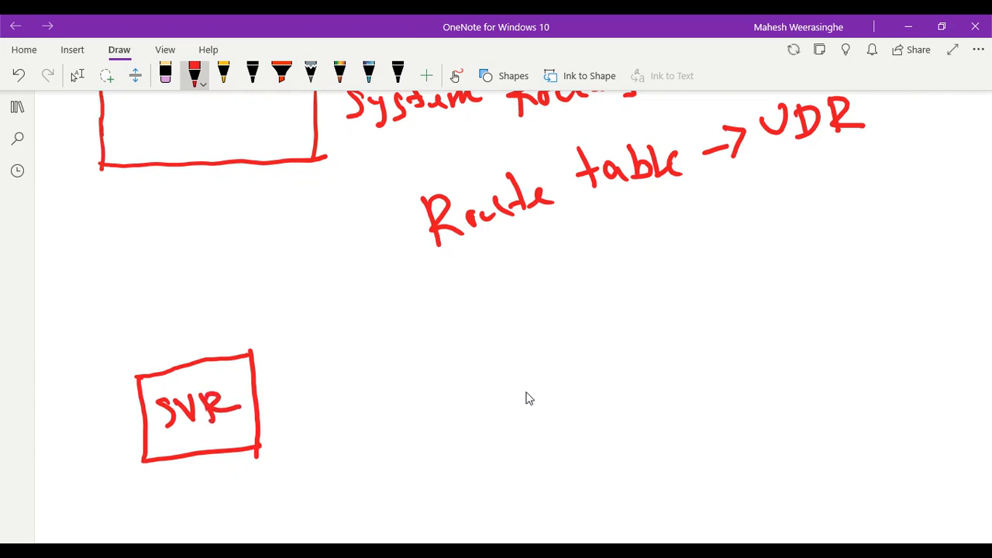
Draw a line out of the SVR box labelled INTERFACE
{"action": "left_click_drag", "start_coordinate": [259, 406], "coordinate": [481, 391]}
{"action": "mouse_move", "coordinate": [315, 357]}
{"action": "left_mouse_down"}
{"action": "mouse_move", "coordinate": [318, 386]}
{"action": "mouse_move", "coordinate": [313, 373]}
{"action": "mouse_move", "coordinate": [363, 381]}
{"action": "left_mouse_up"}
{"action": "left_click_drag", "start_coordinate": [370, 348], "coordinate": [372, 372]}
{"action": "mouse_move", "coordinate": [358, 349]}
{"action": "left_mouse_down"}
{"action": "mouse_move", "coordinate": [381, 346]}
{"action": "mouse_move", "coordinate": [382, 359]}
{"action": "left_mouse_up"}
{"action": "left_click_drag", "start_coordinate": [386, 355], "coordinate": [423, 358]}
{"action": "mouse_move", "coordinate": [439, 327]}
{"action": "left_mouse_down"}
{"action": "mouse_move", "coordinate": [425, 358]}
{"action": "mouse_move", "coordinate": [440, 324]}
{"action": "left_mouse_up"}
{"action": "left_click_drag", "start_coordinate": [423, 347], "coordinate": [434, 342]}
{"action": "mouse_move", "coordinate": [455, 324]}
{"action": "left_mouse_down"}
{"action": "mouse_move", "coordinate": [448, 346]}
{"action": "mouse_move", "coordinate": [463, 347]}
{"action": "left_mouse_up"}
{"action": "left_click_drag", "start_coordinate": [445, 343], "coordinate": [474, 343]}
{"action": "mouse_move", "coordinate": [496, 315]}
{"action": "left_mouse_down"}
{"action": "mouse_move", "coordinate": [496, 331]}
{"action": "mouse_move", "coordinate": [517, 333]}
{"action": "left_mouse_up"}
{"action": "left_click_drag", "start_coordinate": [481, 319], "coordinate": [505, 314]}
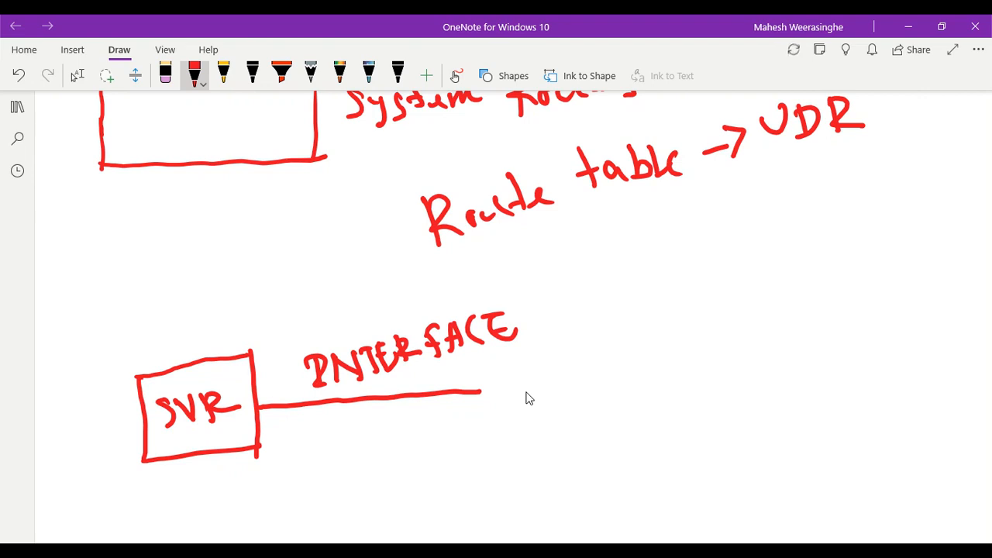
Draw a narrow bar with inbound and outbound arrows, labelled Security Group
{"action": "left_click_drag", "start_coordinate": [505, 350], "coordinate": [497, 469]}
{"action": "mouse_move", "coordinate": [505, 349]}
{"action": "left_mouse_down"}
{"action": "mouse_move", "coordinate": [528, 366]}
{"action": "mouse_move", "coordinate": [525, 438]}
{"action": "mouse_move", "coordinate": [514, 471]}
{"action": "mouse_move", "coordinate": [494, 470]}
{"action": "left_mouse_up"}
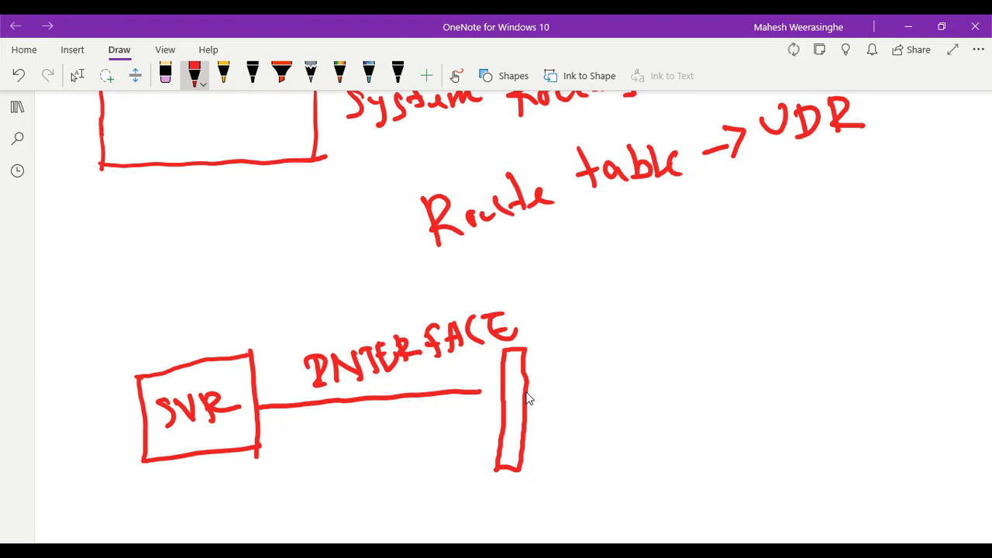
{"action": "mouse_move", "coordinate": [618, 413]}
{"action": "left_mouse_down"}
{"action": "mouse_move", "coordinate": [508, 443]}
{"action": "mouse_move", "coordinate": [532, 452]}
{"action": "left_mouse_up"}
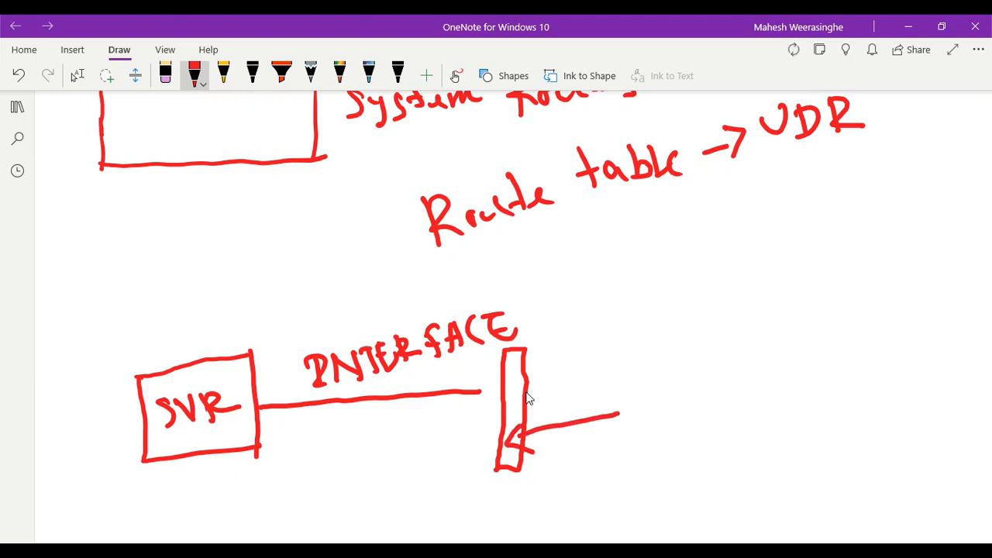
{"action": "mouse_move", "coordinate": [512, 375]}
{"action": "left_mouse_down"}
{"action": "mouse_move", "coordinate": [610, 365]}
{"action": "mouse_move", "coordinate": [611, 382]}
{"action": "left_mouse_up"}
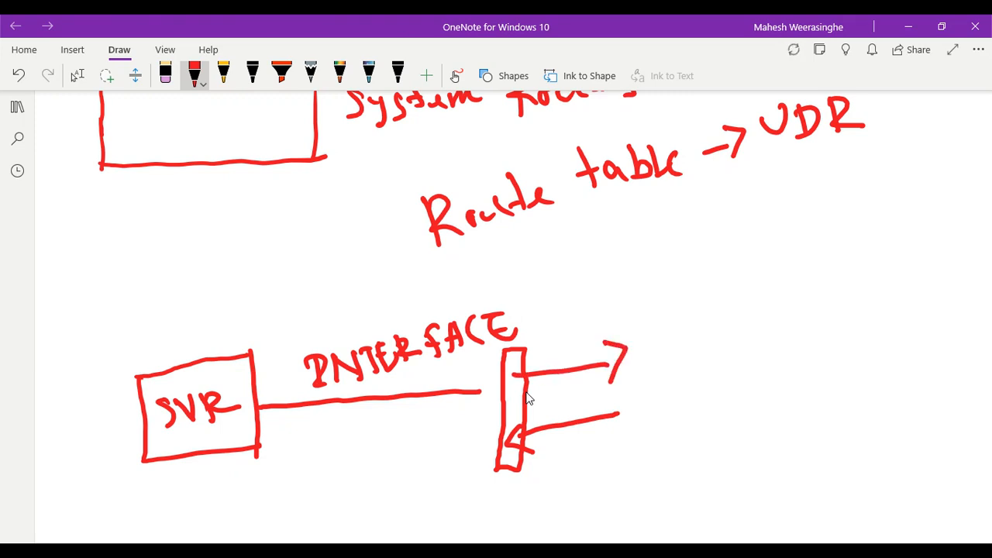
{"action": "mouse_move", "coordinate": [600, 456]}
{"action": "left_mouse_down"}
{"action": "mouse_move", "coordinate": [599, 487]}
{"action": "mouse_move", "coordinate": [581, 501]}
{"action": "left_mouse_up"}
{"action": "mouse_move", "coordinate": [608, 485]}
{"action": "left_mouse_down"}
{"action": "mouse_move", "coordinate": [624, 496]}
{"action": "mouse_move", "coordinate": [685, 468]}
{"action": "mouse_move", "coordinate": [692, 479]}
{"action": "left_mouse_up"}
{"action": "mouse_move", "coordinate": [698, 430]}
{"action": "left_mouse_down"}
{"action": "mouse_move", "coordinate": [704, 465]}
{"action": "mouse_move", "coordinate": [720, 452]}
{"action": "mouse_move", "coordinate": [733, 479]}
{"action": "left_mouse_up"}
{"action": "mouse_move", "coordinate": [770, 411]}
{"action": "left_mouse_down"}
{"action": "mouse_move", "coordinate": [774, 439]}
{"action": "mouse_move", "coordinate": [784, 444]}
{"action": "left_mouse_up"}
{"action": "mouse_move", "coordinate": [784, 447]}
{"action": "left_mouse_down"}
{"action": "mouse_move", "coordinate": [795, 428]}
{"action": "mouse_move", "coordinate": [840, 419]}
{"action": "mouse_move", "coordinate": [848, 462]}
{"action": "left_mouse_up"}
{"action": "left_click_drag", "start_coordinate": [846, 409], "coordinate": [839, 436]}
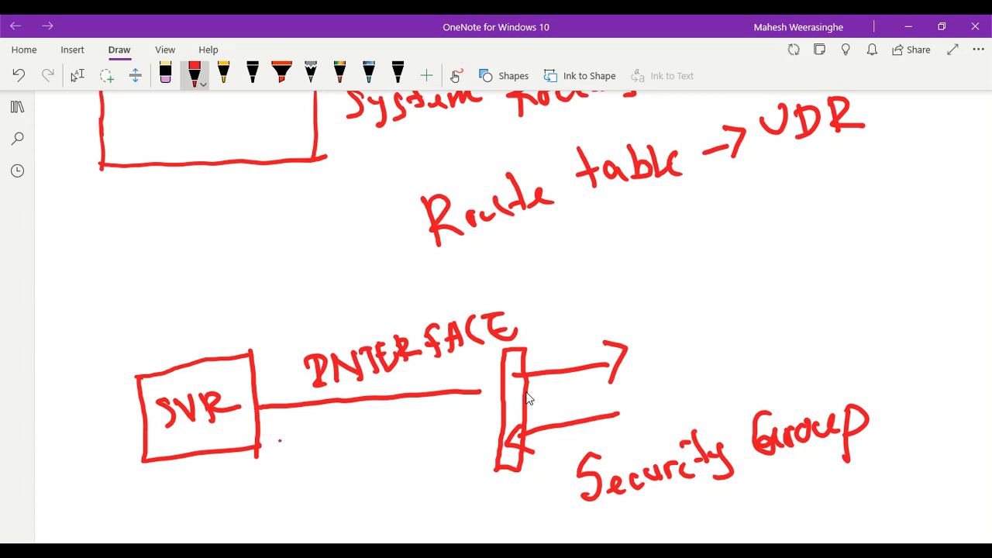
Trace server traffic through the bar, marking outbound 'all open' and inbound 'specific'
{"action": "mouse_move", "coordinate": [279, 440]}
{"action": "left_mouse_down"}
{"action": "mouse_move", "coordinate": [306, 418]}
{"action": "mouse_move", "coordinate": [369, 401]}
{"action": "mouse_move", "coordinate": [591, 370]}
{"action": "left_mouse_up"}
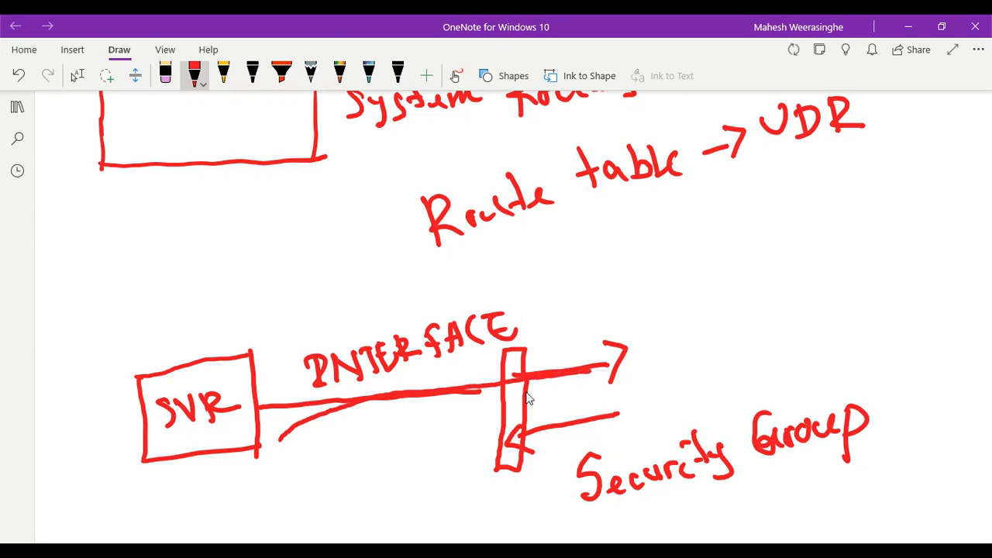
{"action": "left_click_drag", "start_coordinate": [656, 340], "coordinate": [658, 350]}
{"action": "mouse_move", "coordinate": [676, 311]}
{"action": "left_mouse_down"}
{"action": "mouse_move", "coordinate": [673, 346]}
{"action": "mouse_move", "coordinate": [722, 321]}
{"action": "mouse_move", "coordinate": [745, 334]}
{"action": "mouse_move", "coordinate": [795, 318]}
{"action": "left_mouse_up"}
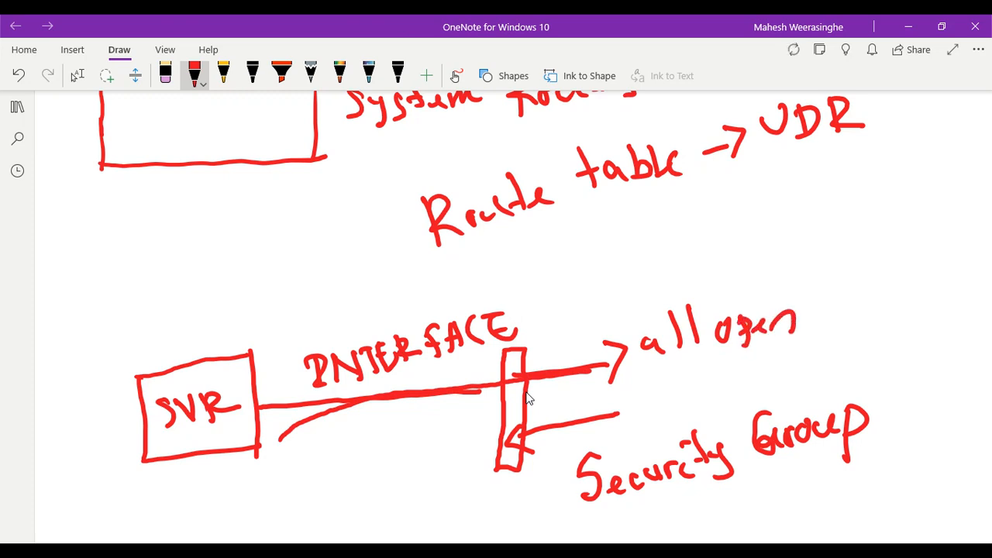
{"action": "mouse_move", "coordinate": [651, 397]}
{"action": "left_mouse_down"}
{"action": "mouse_move", "coordinate": [641, 408]}
{"action": "mouse_move", "coordinate": [663, 420]}
{"action": "left_mouse_up"}
{"action": "left_click_drag", "start_coordinate": [663, 403], "coordinate": [688, 397]}
{"action": "left_click_drag", "start_coordinate": [707, 392], "coordinate": [700, 403]}
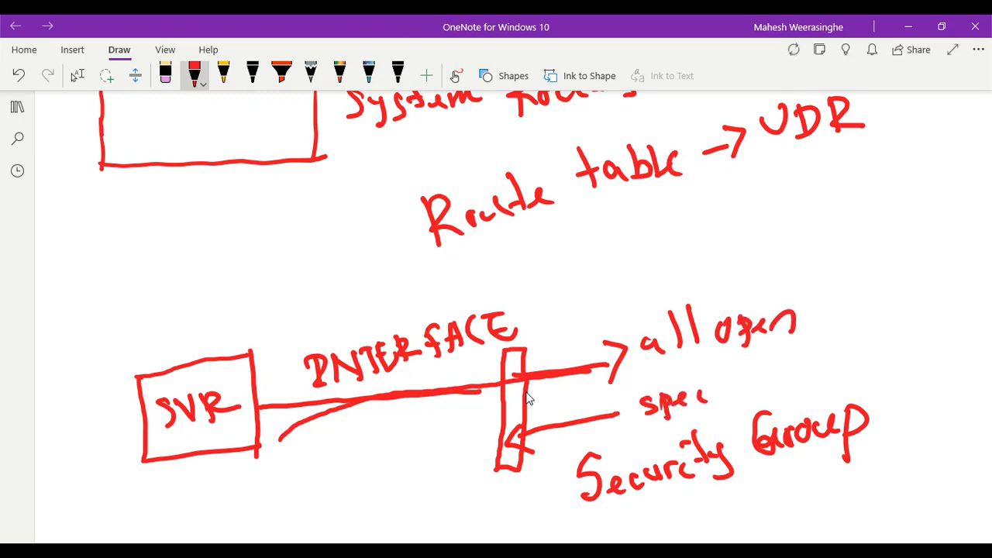
{"action": "left_click_drag", "start_coordinate": [716, 366], "coordinate": [707, 395]}
{"action": "mouse_move", "coordinate": [721, 379]}
{"action": "left_mouse_down"}
{"action": "mouse_move", "coordinate": [725, 391]}
{"action": "mouse_move", "coordinate": [731, 375]}
{"action": "left_mouse_up"}
{"action": "left_click_drag", "start_coordinate": [754, 374], "coordinate": [757, 388]}
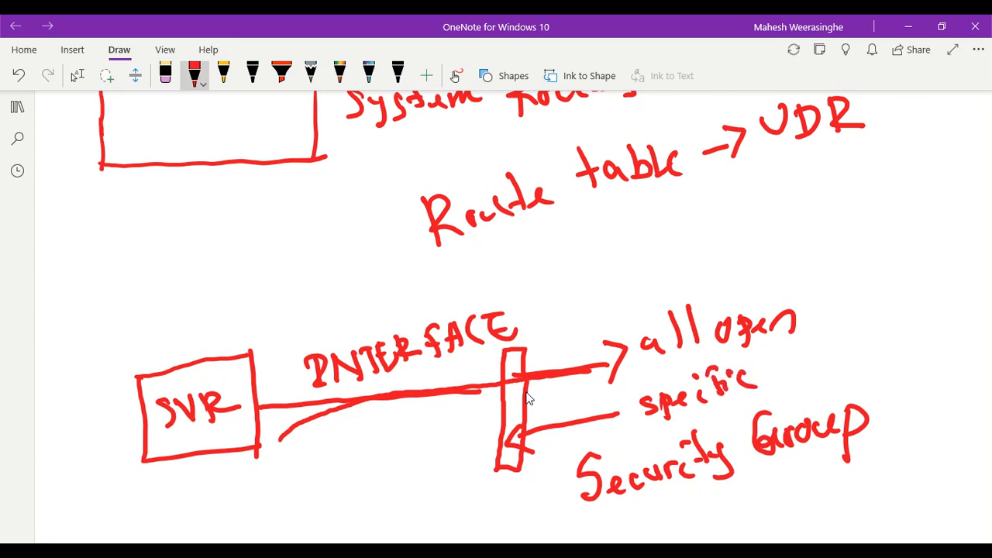
{"action": "left_click", "coordinate": [77, 75]}
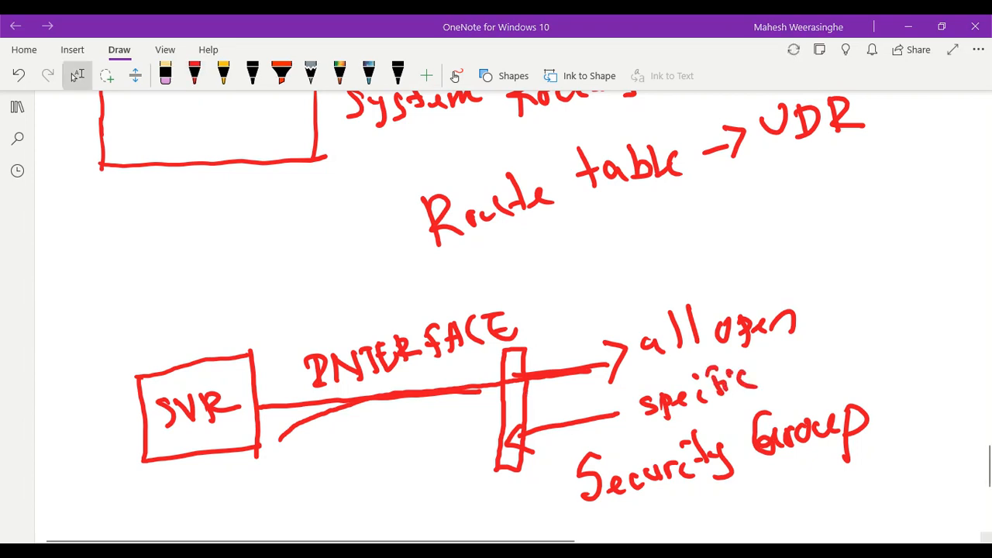
{"action": "left_click", "coordinate": [564, 523]}
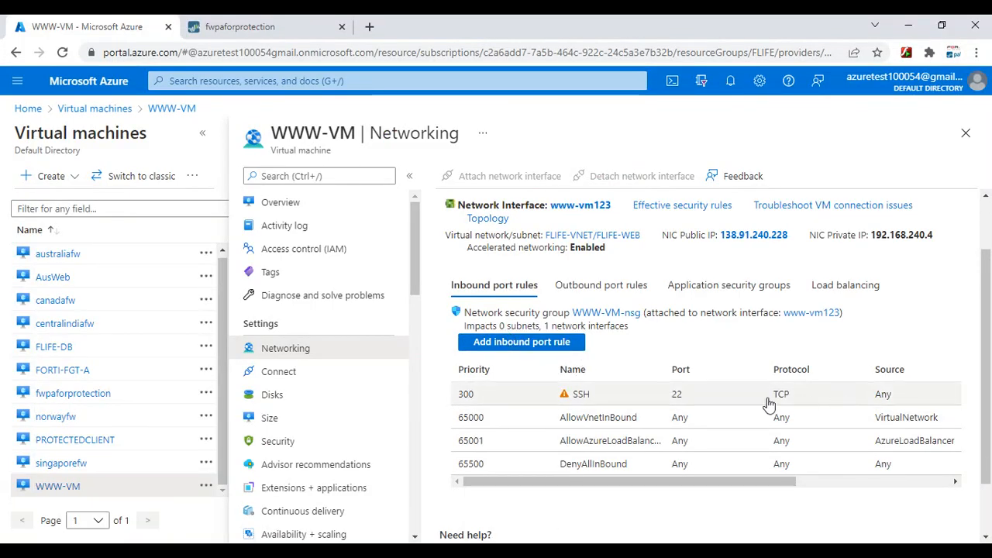
Open the Add inbound port rule form on WWW-VM's Networking page
{"action": "scroll", "coordinate": [577, 364], "scroll_direction": "down", "scroll_amount": 1}
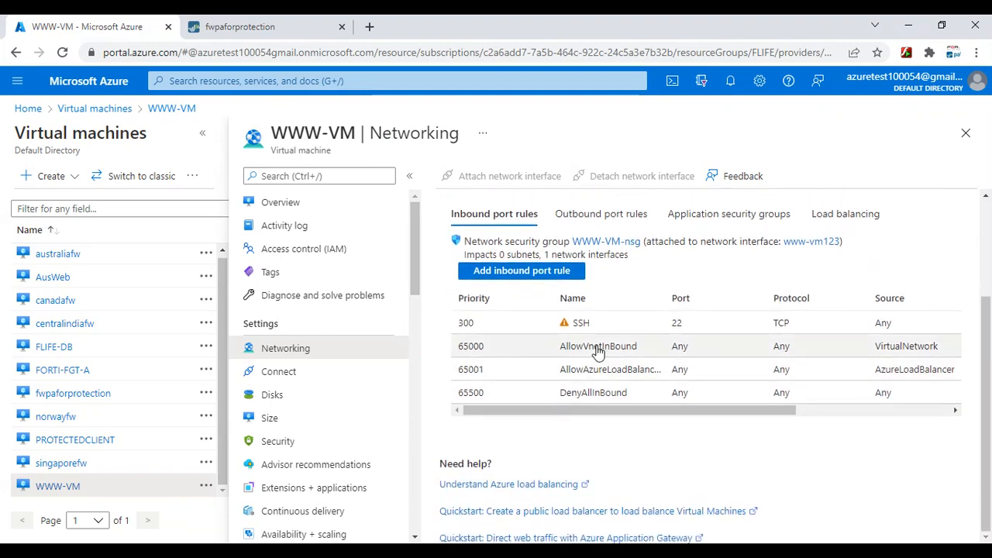
{"action": "scroll", "coordinate": [571, 361], "scroll_direction": "up", "scroll_amount": 1}
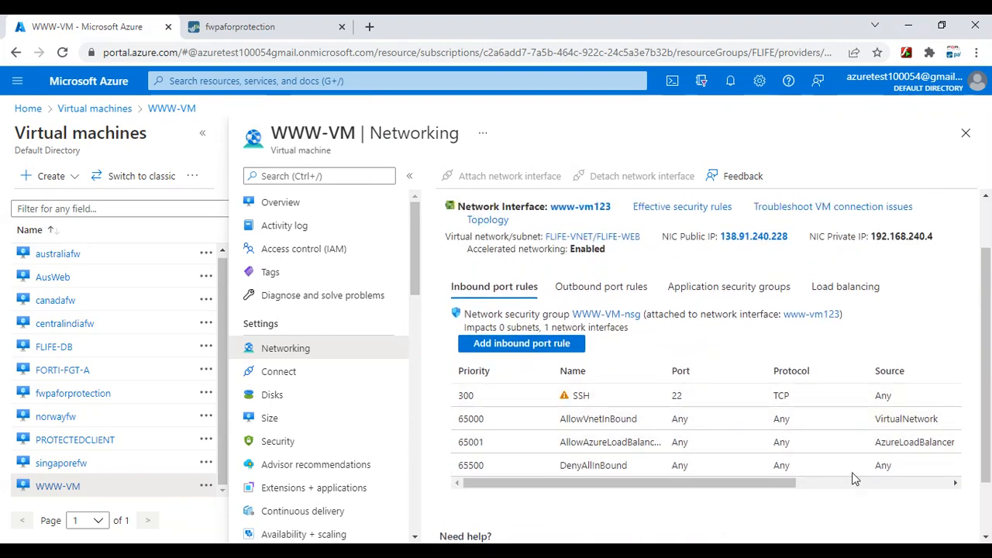
{"action": "left_click", "coordinate": [532, 350]}
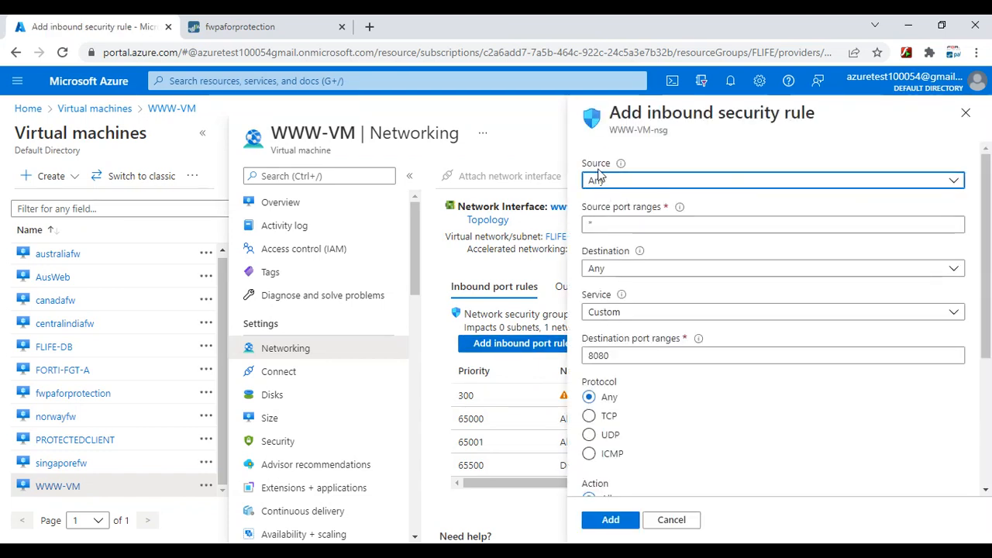
Create inbound rule Port_80 for the HTTP service, priority 310, action Allow
{"action": "left_click", "coordinate": [612, 318]}
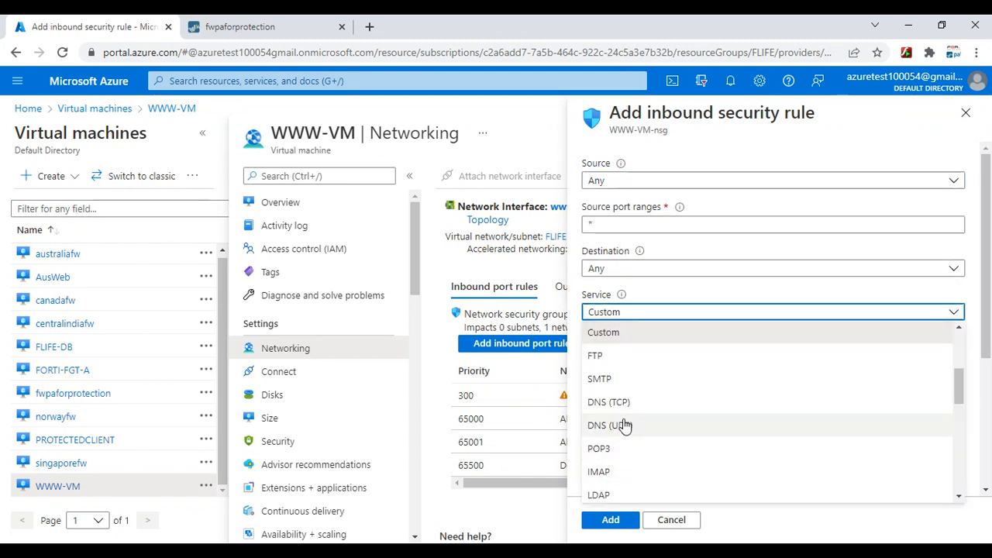
{"action": "scroll", "coordinate": [627, 426], "scroll_direction": "down", "scroll_amount": 2}
{"action": "scroll", "coordinate": [625, 426], "scroll_direction": "down", "scroll_amount": 5}
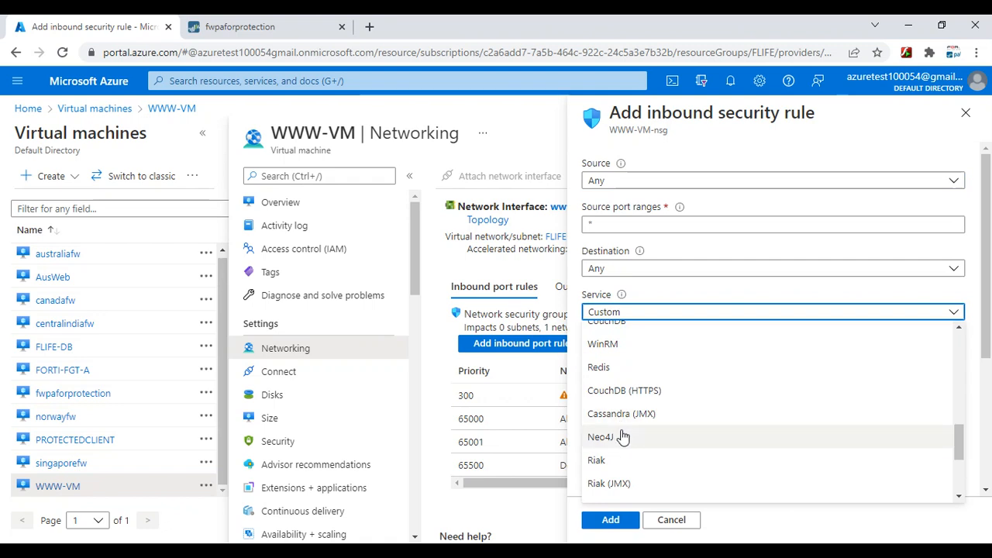
{"action": "scroll", "coordinate": [625, 434], "scroll_direction": "up", "scroll_amount": 7}
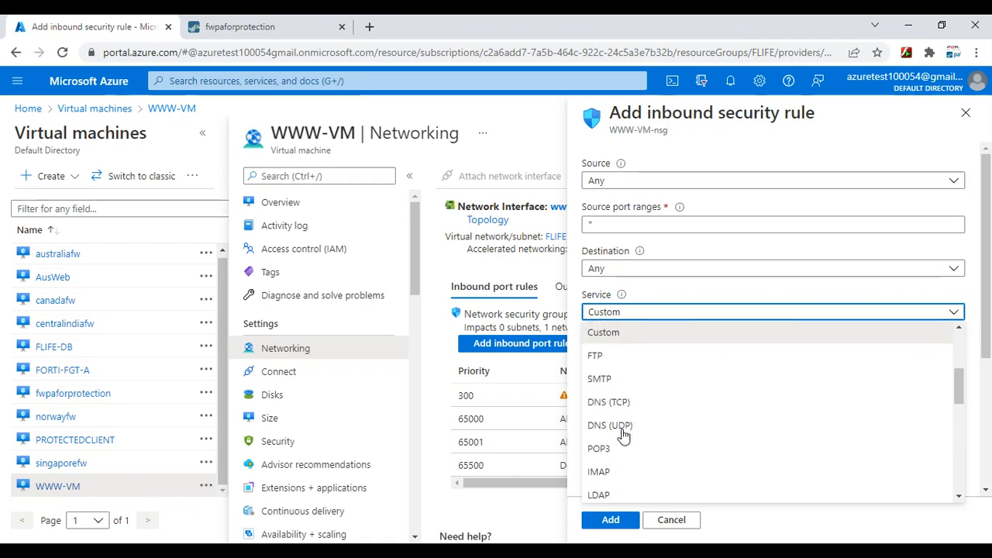
{"action": "scroll", "coordinate": [612, 409], "scroll_direction": "up", "scroll_amount": 4}
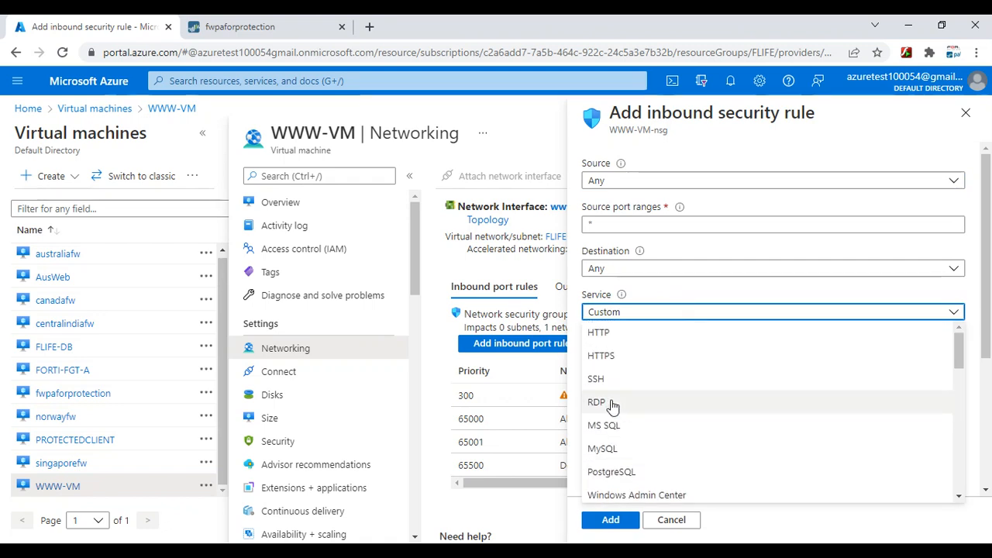
{"action": "left_click", "coordinate": [612, 335]}
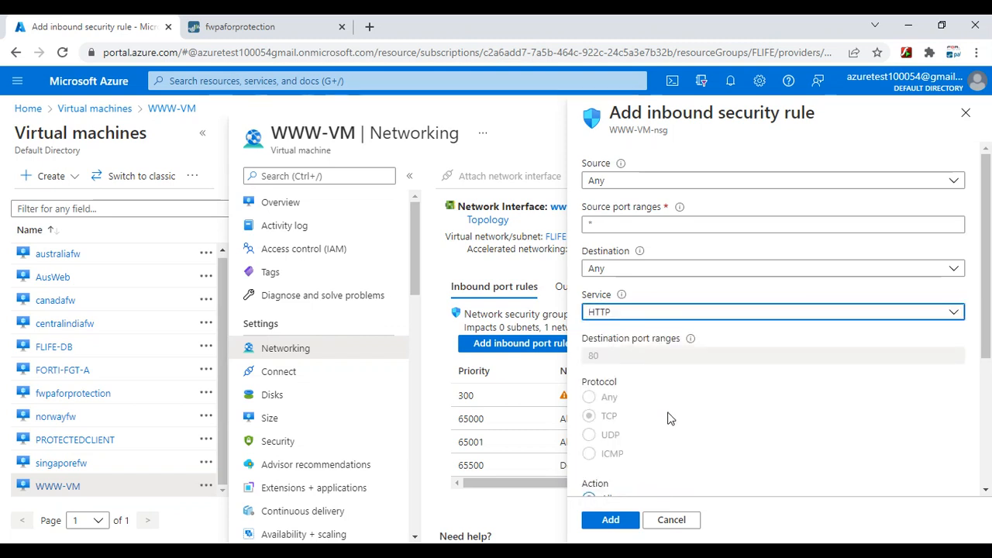
{"action": "scroll", "coordinate": [671, 422], "scroll_direction": "down", "scroll_amount": 1}
{"action": "scroll", "coordinate": [624, 438], "scroll_direction": "down", "scroll_amount": 1}
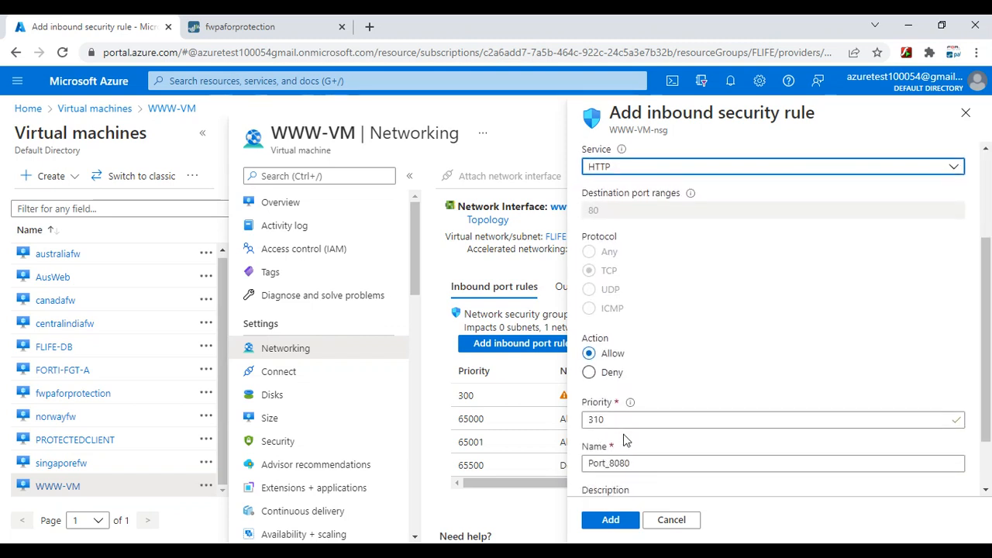
{"action": "scroll", "coordinate": [624, 434], "scroll_direction": "down", "scroll_amount": 1}
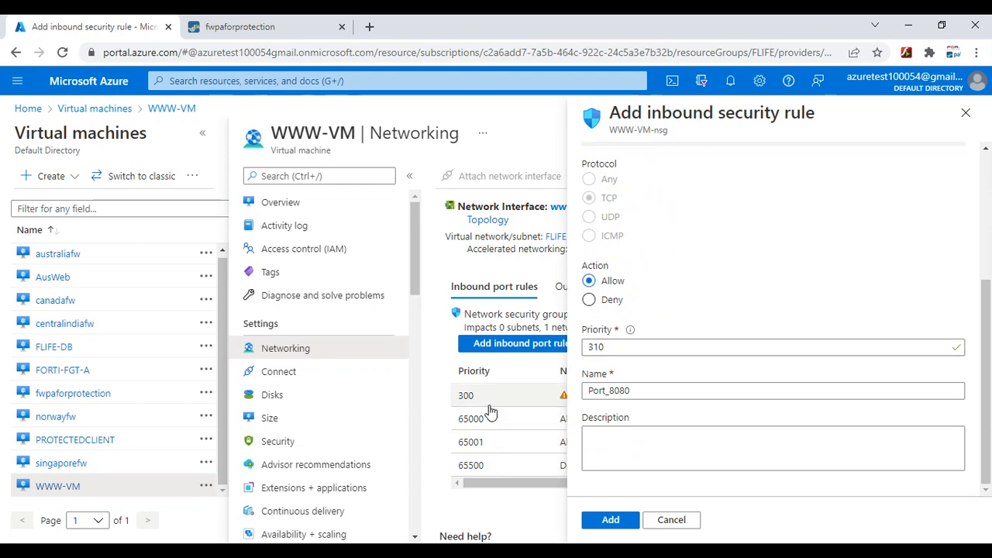
{"action": "left_click", "coordinate": [634, 391]}
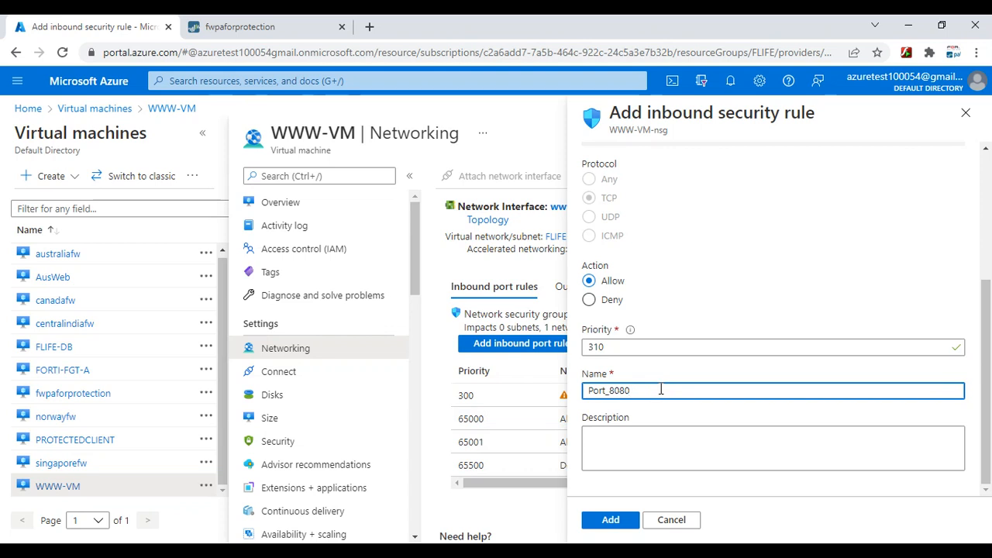
{"action": "key", "text": "BackSpace"}
{"action": "left_click", "coordinate": [612, 520]}
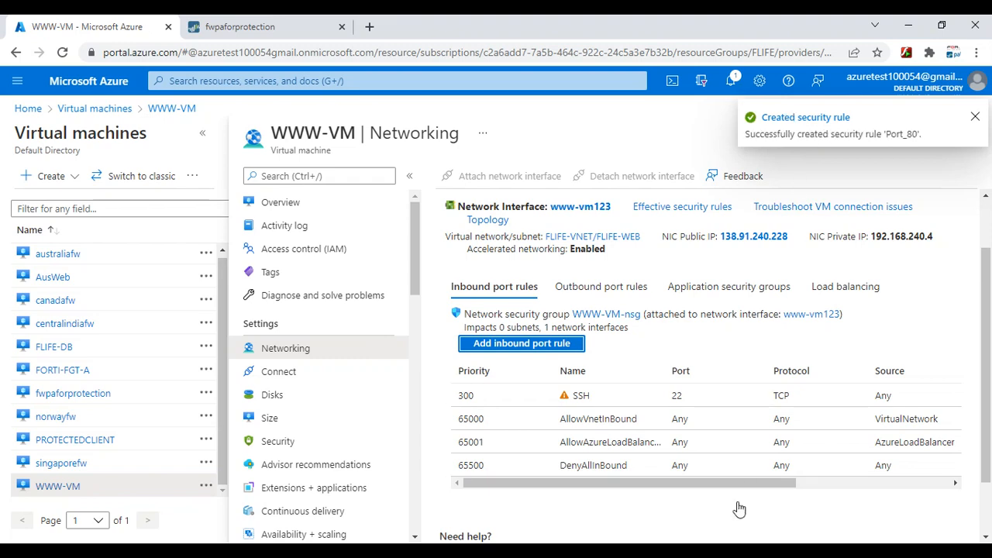
{"action": "left_click", "coordinate": [630, 550]}
Reload 138.91.240.228 in the incognito window until the Apache2 Ubuntu Default Page appears
{"action": "left_click", "coordinate": [734, 502]}
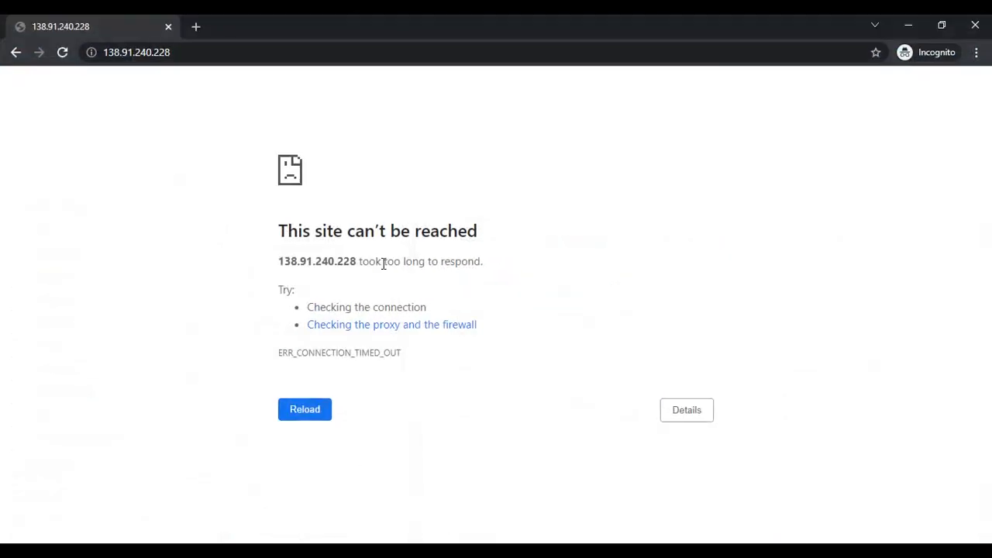
{"action": "left_click", "coordinate": [331, 411]}
{"action": "left_click", "coordinate": [293, 415]}
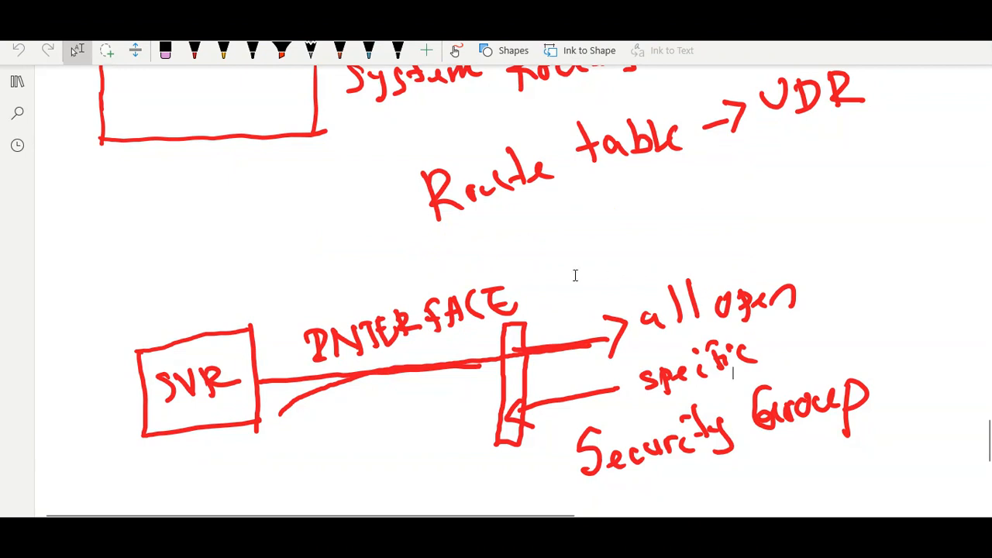
Switch the OneNote pen colour to green
{"action": "scroll", "coordinate": [574, 274], "scroll_direction": "down", "scroll_amount": 3}
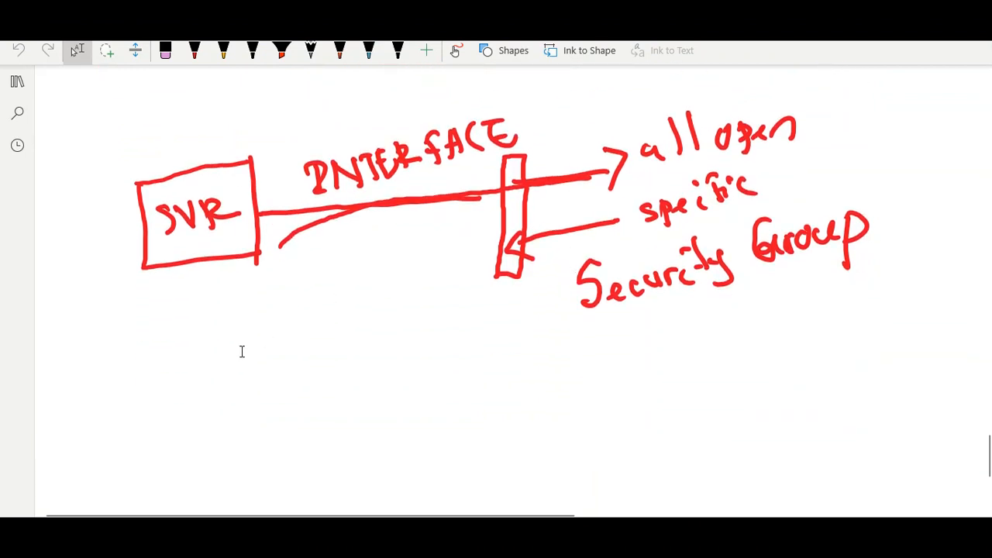
{"action": "left_click", "coordinate": [194, 51]}
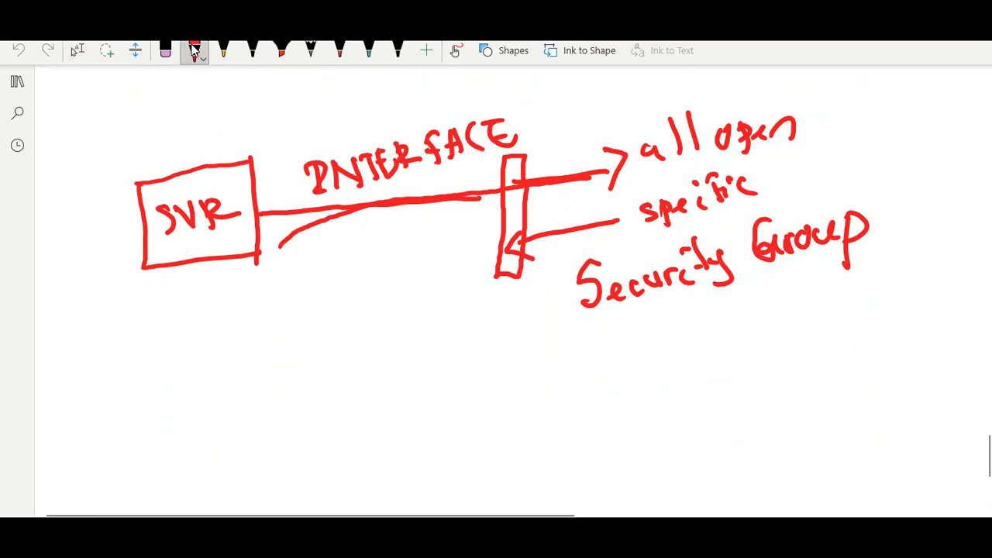
{"action": "left_click", "coordinate": [194, 51]}
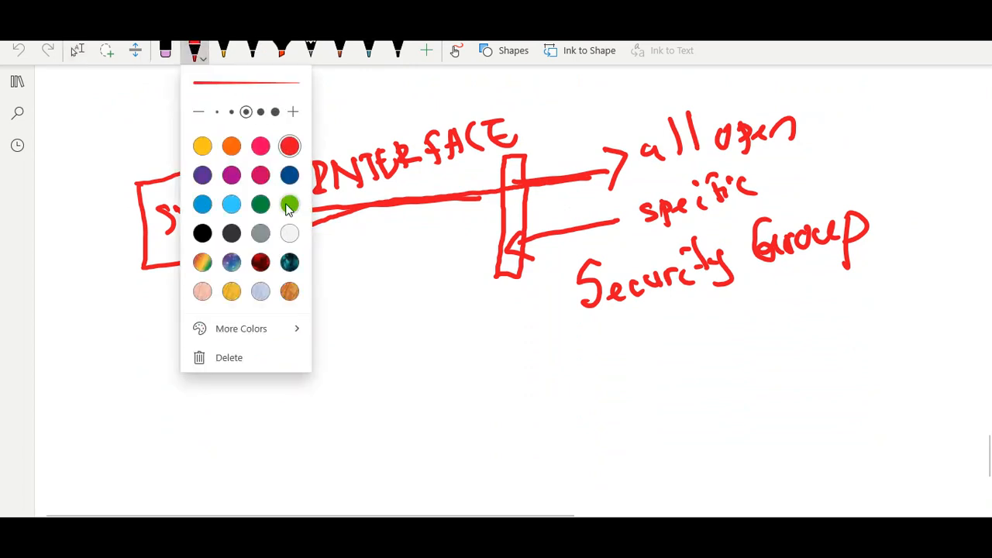
{"action": "left_click", "coordinate": [264, 209]}
{"action": "key", "text": "Escape"}
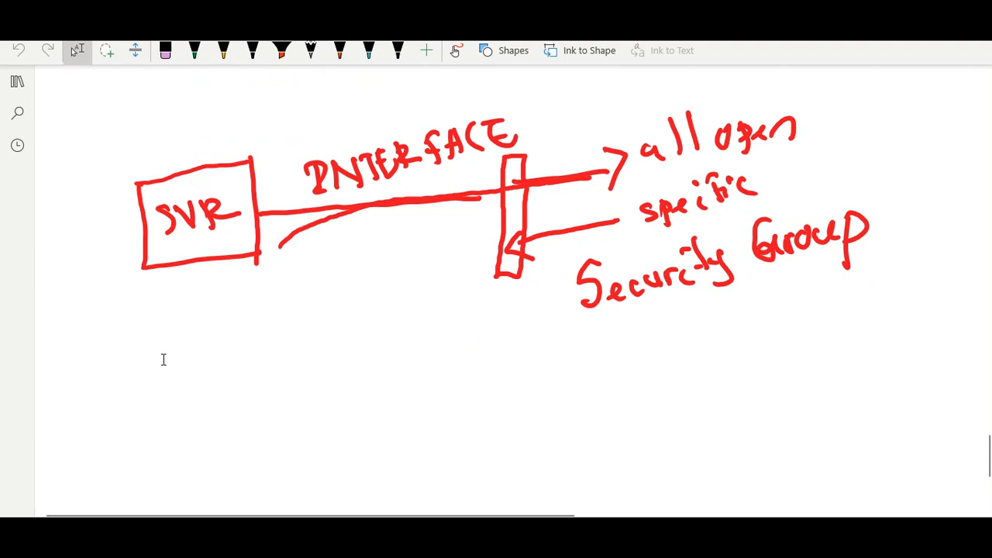
Draw a long green arc down the diagram's left side ending in the DHCP box
{"action": "scroll", "coordinate": [164, 359], "scroll_direction": "up", "scroll_amount": 15}
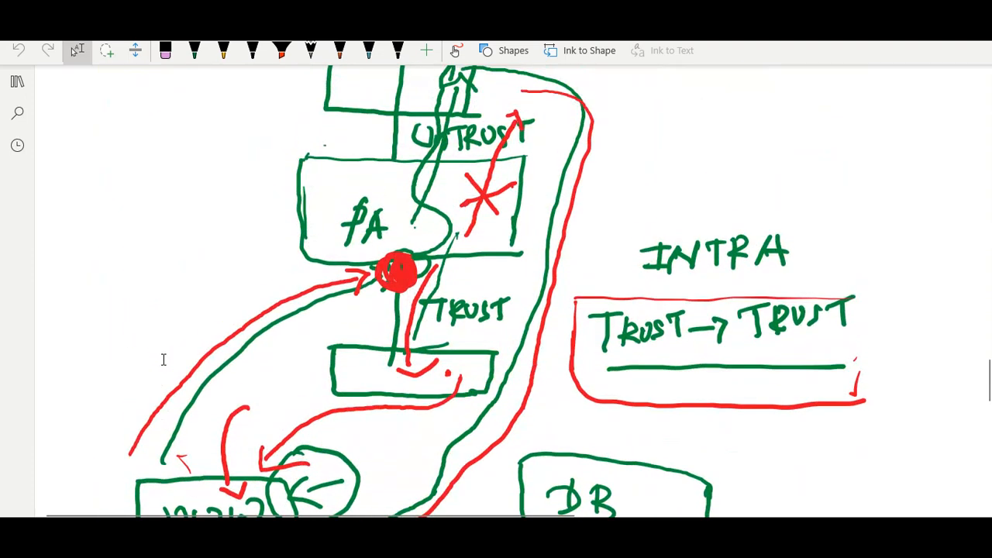
{"action": "scroll", "coordinate": [163, 359], "scroll_direction": "up", "scroll_amount": 5}
{"action": "scroll", "coordinate": [164, 359], "scroll_direction": "down", "scroll_amount": 4}
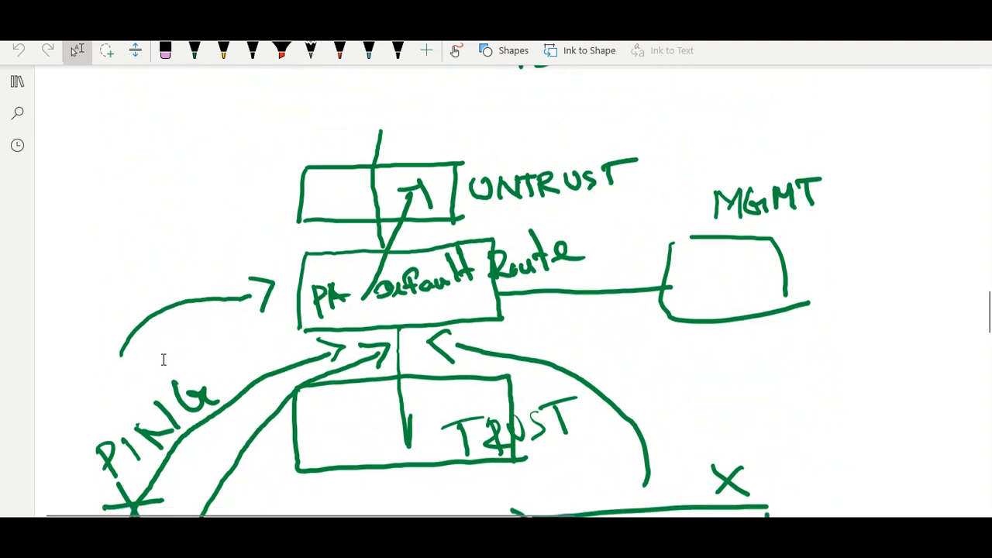
{"action": "scroll", "coordinate": [165, 356], "scroll_direction": "up", "scroll_amount": 1}
{"action": "scroll", "coordinate": [165, 356], "scroll_direction": "down", "scroll_amount": 1}
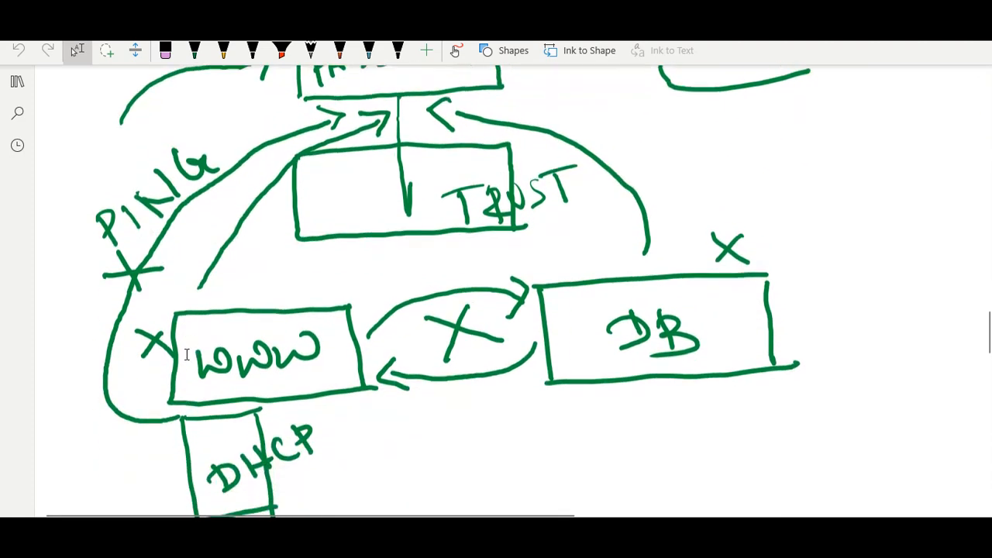
{"action": "scroll", "coordinate": [165, 356], "scroll_direction": "up", "scroll_amount": 3}
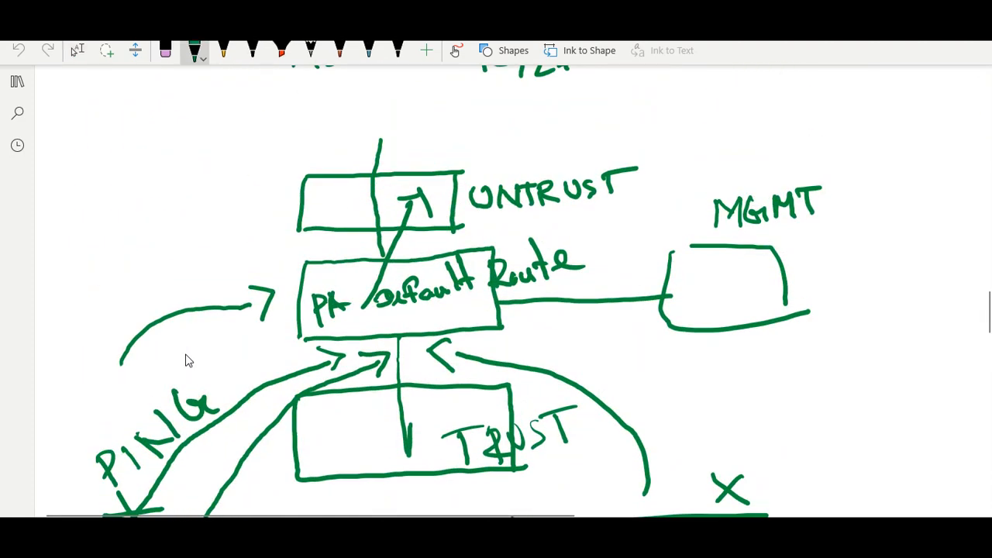
{"action": "mouse_move", "coordinate": [232, 92]}
{"action": "left_mouse_down"}
{"action": "mouse_move", "coordinate": [122, 153]}
{"action": "mouse_move", "coordinate": [62, 310]}
{"action": "mouse_move", "coordinate": [70, 456]}
{"action": "left_mouse_up"}
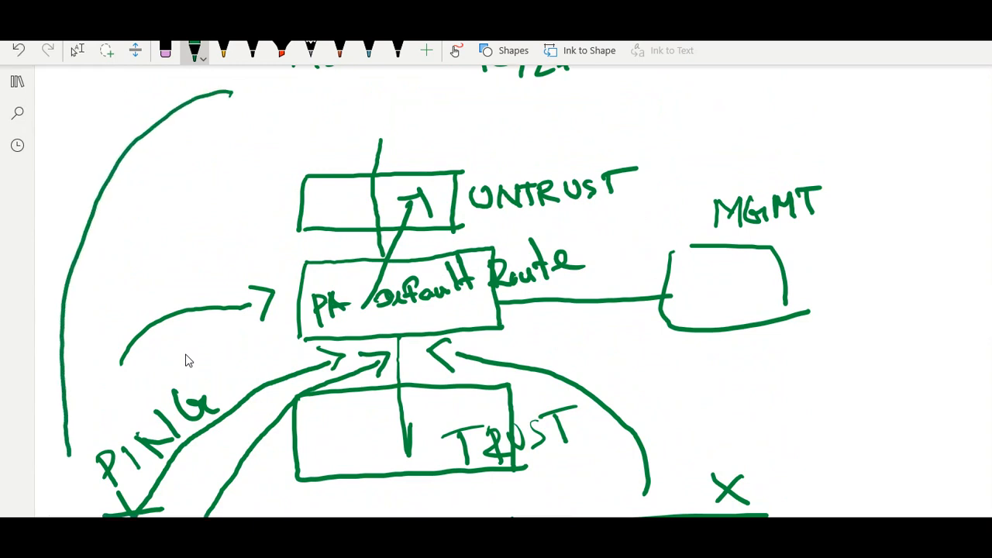
{"action": "scroll", "coordinate": [174, 360], "scroll_direction": "down", "scroll_amount": 2}
{"action": "scroll", "coordinate": [173, 360], "scroll_direction": "down", "scroll_amount": 1}
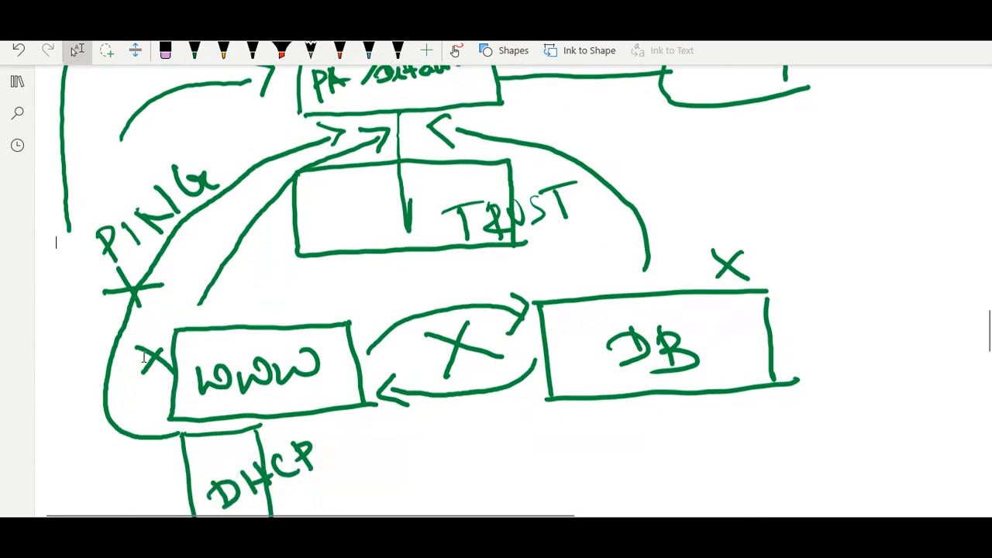
{"action": "left_click", "coordinate": [194, 50]}
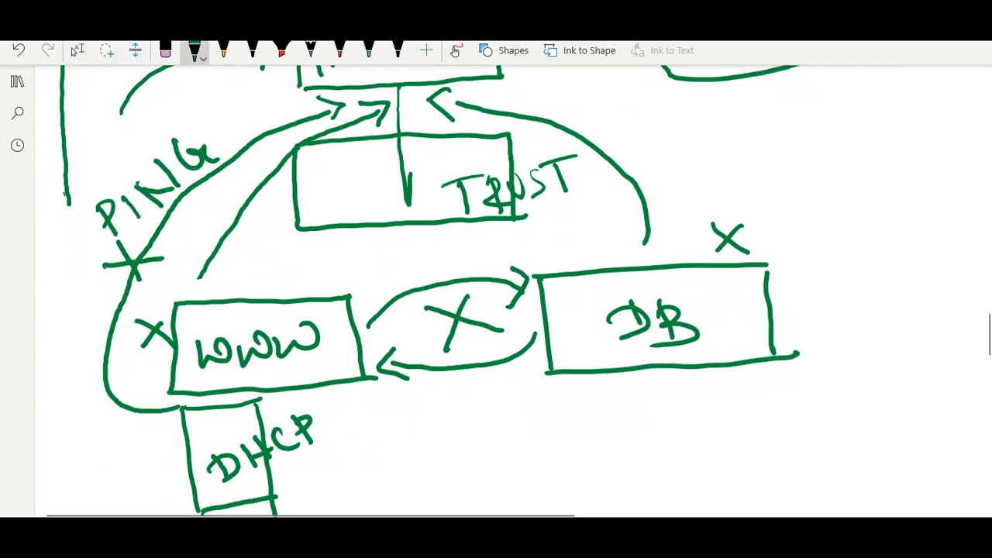
{"action": "mouse_move", "coordinate": [67, 204]}
{"action": "left_mouse_down"}
{"action": "mouse_move", "coordinate": [50, 307]}
{"action": "mouse_move", "coordinate": [56, 391]}
{"action": "mouse_move", "coordinate": [148, 441]}
{"action": "mouse_move", "coordinate": [155, 430]}
{"action": "mouse_move", "coordinate": [144, 461]}
{"action": "left_mouse_up"}
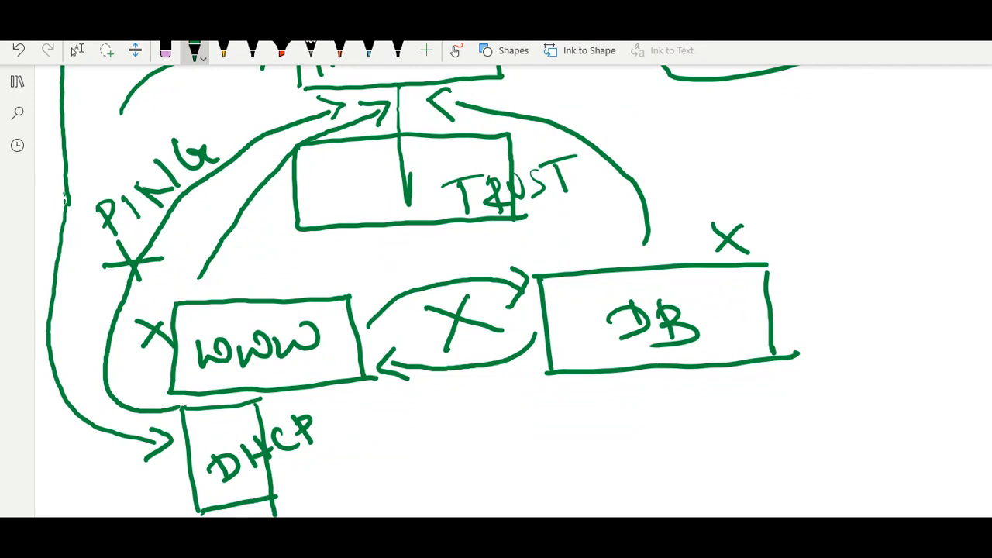
{"action": "key", "text": "Escape"}
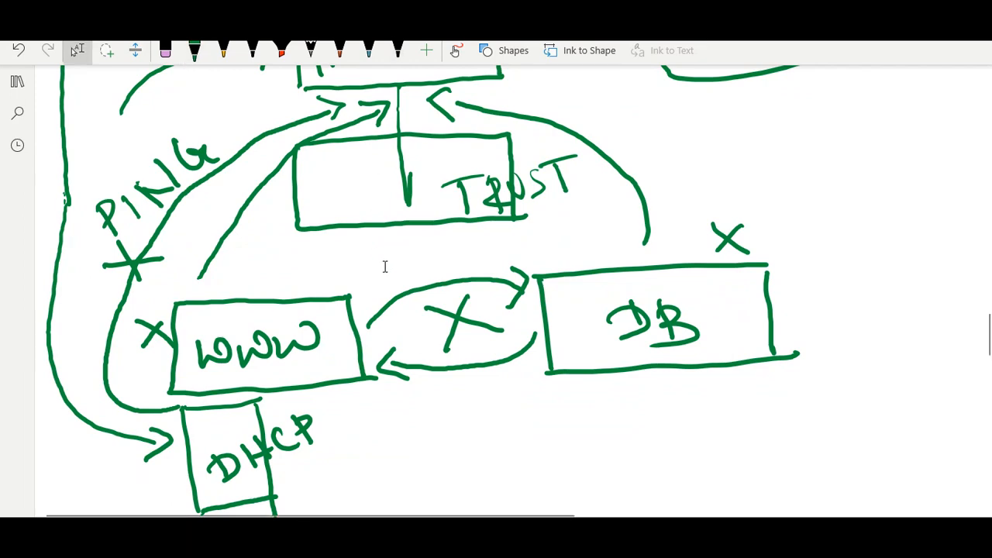
{"action": "scroll", "coordinate": [383, 267], "scroll_direction": "up", "scroll_amount": 5}
{"action": "scroll", "coordinate": [387, 266], "scroll_direction": "down", "scroll_amount": 1}
{"action": "scroll", "coordinate": [386, 267], "scroll_direction": "down", "scroll_amount": 5}
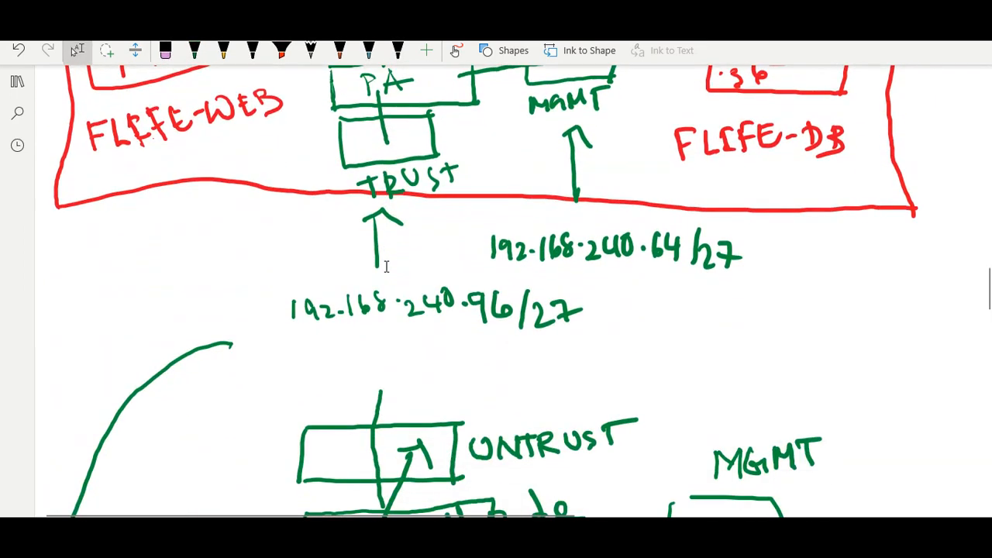
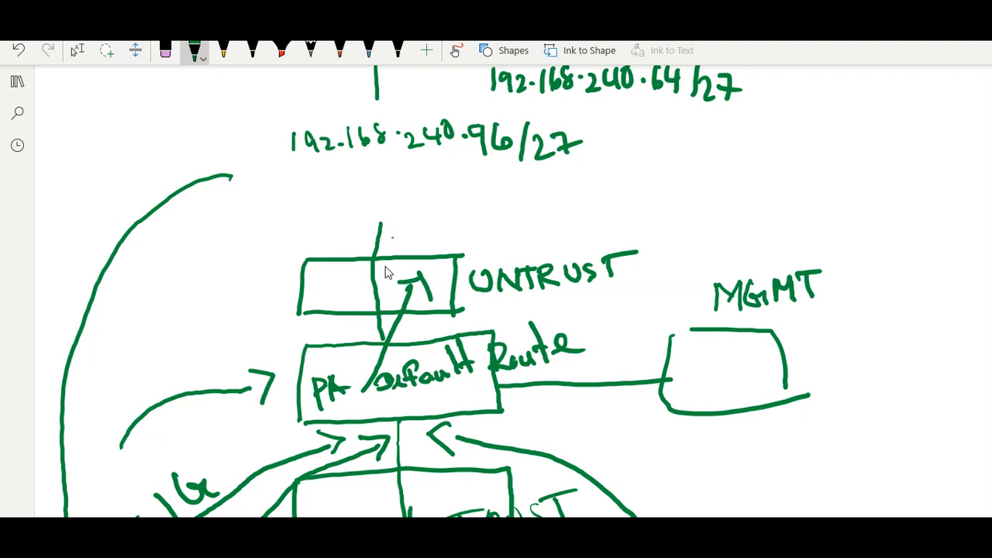
Draw a green arrow pointing at UNTRUST and label it 'public IP'
{"action": "left_click_drag", "start_coordinate": [386, 246], "coordinate": [514, 220]}
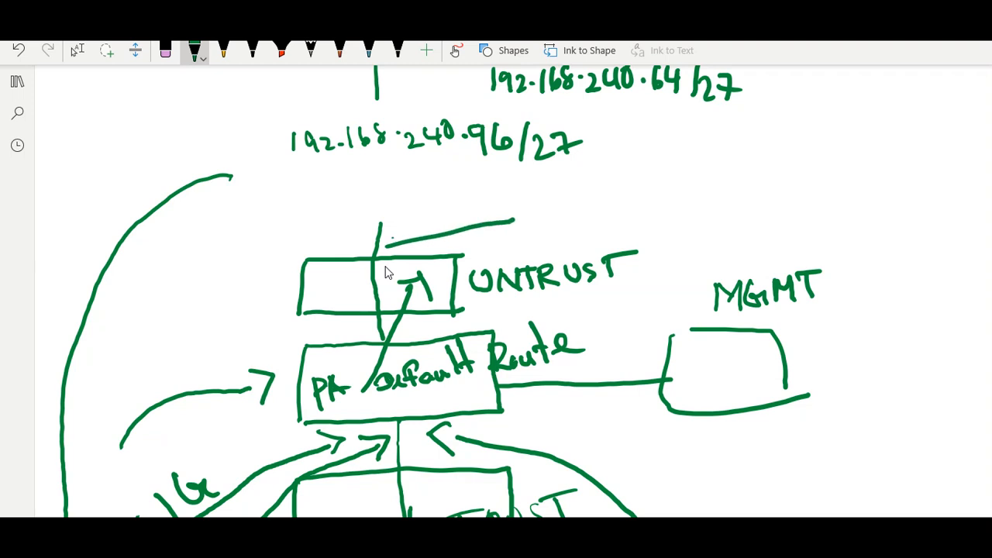
{"action": "mouse_move", "coordinate": [392, 238]}
{"action": "left_mouse_down"}
{"action": "mouse_move", "coordinate": [377, 256]}
{"action": "mouse_move", "coordinate": [400, 266]}
{"action": "left_mouse_up"}
{"action": "mouse_move", "coordinate": [527, 208]}
{"action": "left_mouse_down"}
{"action": "mouse_move", "coordinate": [535, 251]}
{"action": "mouse_move", "coordinate": [528, 223]}
{"action": "mouse_move", "coordinate": [567, 224]}
{"action": "left_mouse_up"}
{"action": "mouse_move", "coordinate": [570, 190]}
{"action": "left_mouse_down"}
{"action": "mouse_move", "coordinate": [573, 224]}
{"action": "mouse_move", "coordinate": [598, 221]}
{"action": "left_mouse_up"}
{"action": "mouse_move", "coordinate": [604, 206]}
{"action": "left_mouse_down"}
{"action": "mouse_move", "coordinate": [606, 216]}
{"action": "mouse_move", "coordinate": [610, 200]}
{"action": "left_mouse_up"}
{"action": "left_click_drag", "start_coordinate": [640, 197], "coordinate": [637, 212]}
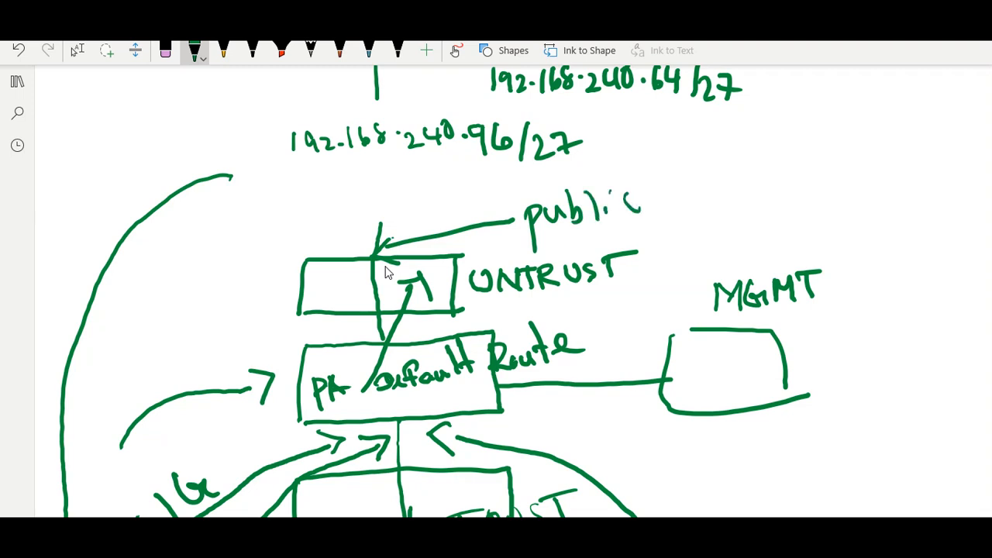
{"action": "mouse_move", "coordinate": [670, 186]}
{"action": "left_mouse_down"}
{"action": "mouse_move", "coordinate": [659, 205]}
{"action": "mouse_move", "coordinate": [677, 216]}
{"action": "left_mouse_up"}
{"action": "left_click_drag", "start_coordinate": [666, 182], "coordinate": [676, 185]}
{"action": "left_click_drag", "start_coordinate": [698, 168], "coordinate": [699, 208]}
{"action": "left_click_drag", "start_coordinate": [699, 171], "coordinate": [719, 187]}
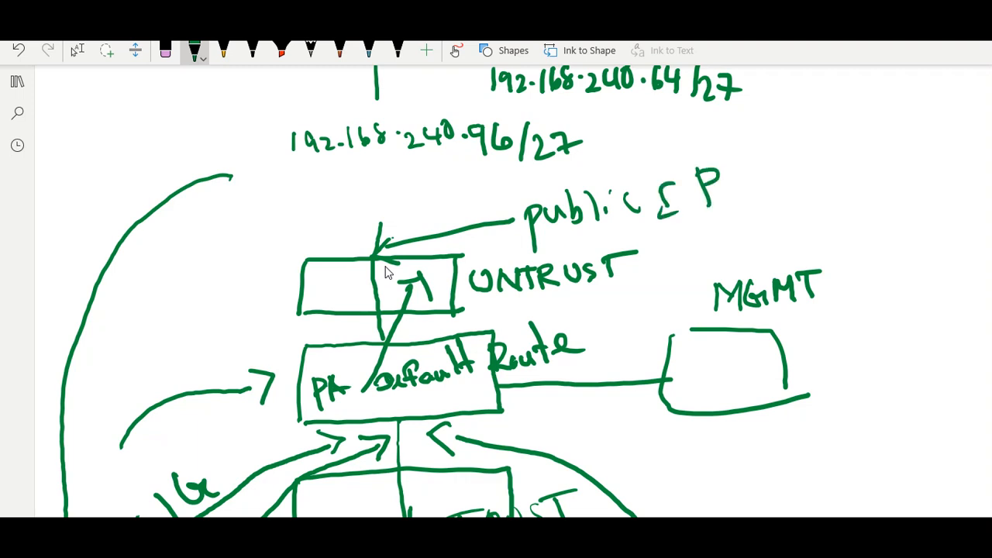
Draw an incoming arc from the upper left ending as an arrow at UNTRUST
{"action": "mouse_move", "coordinate": [62, 122]}
{"action": "left_mouse_down"}
{"action": "mouse_move", "coordinate": [132, 98]}
{"action": "mouse_move", "coordinate": [191, 116]}
{"action": "mouse_move", "coordinate": [363, 247]}
{"action": "left_mouse_up"}
{"action": "mouse_move", "coordinate": [371, 228]}
{"action": "left_mouse_down"}
{"action": "mouse_move", "coordinate": [362, 246]}
{"action": "mouse_move", "coordinate": [368, 231]}
{"action": "left_mouse_up"}
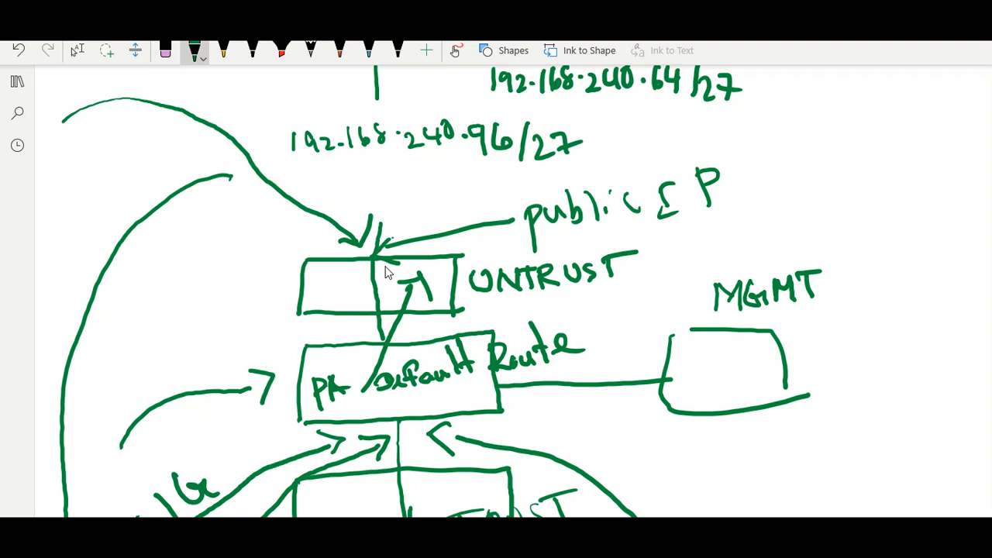
{"action": "scroll", "coordinate": [387, 273], "scroll_direction": "down", "scroll_amount": 2}
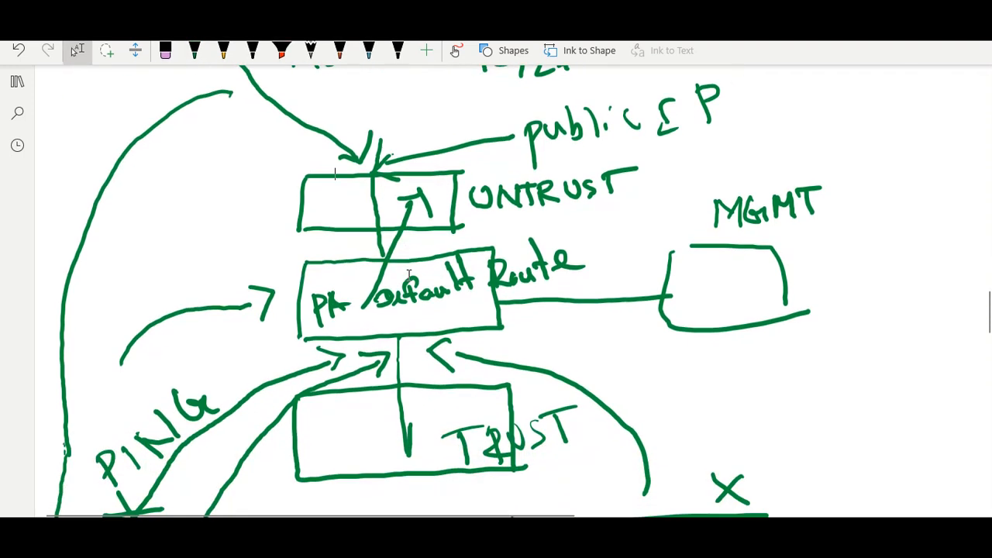
{"action": "key", "text": "alt+d"}
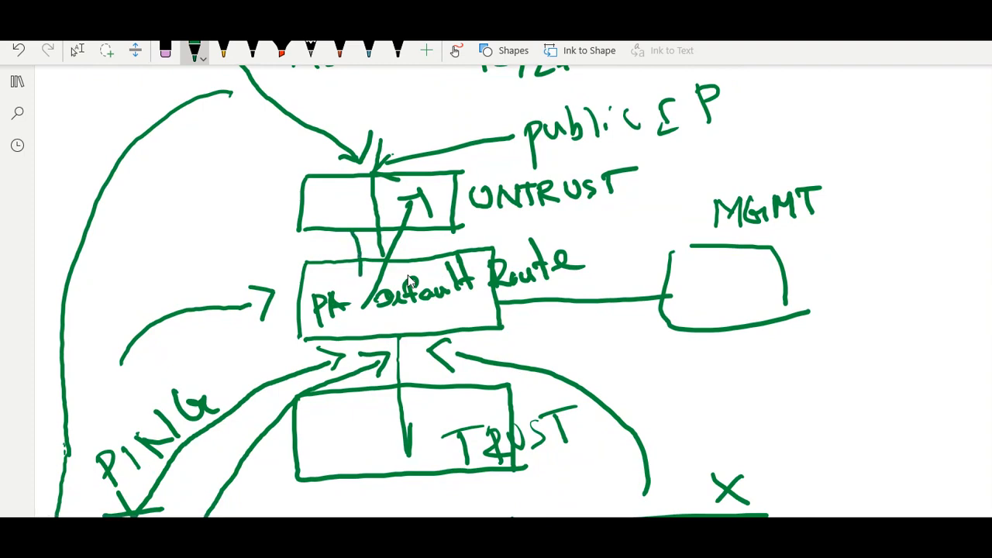
{"action": "mouse_move", "coordinate": [360, 242]}
{"action": "left_mouse_down"}
{"action": "mouse_move", "coordinate": [341, 353]}
{"action": "mouse_move", "coordinate": [286, 488]}
{"action": "left_mouse_up"}
{"action": "scroll", "coordinate": [409, 282], "scroll_direction": "up", "scroll_amount": 1}
{"action": "scroll", "coordinate": [409, 283], "scroll_direction": "up", "scroll_amount": 1}
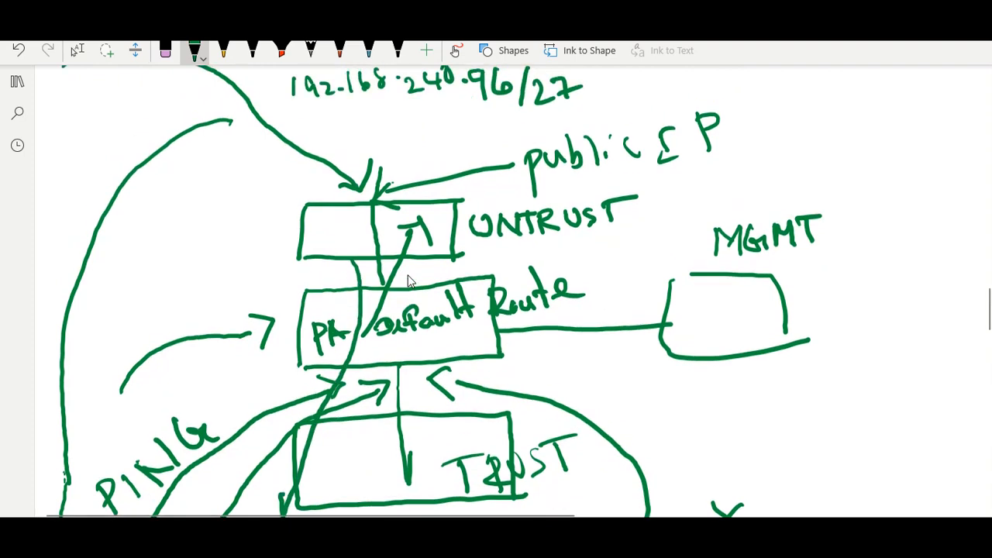
{"action": "scroll", "coordinate": [409, 283], "scroll_direction": "down", "scroll_amount": 5}
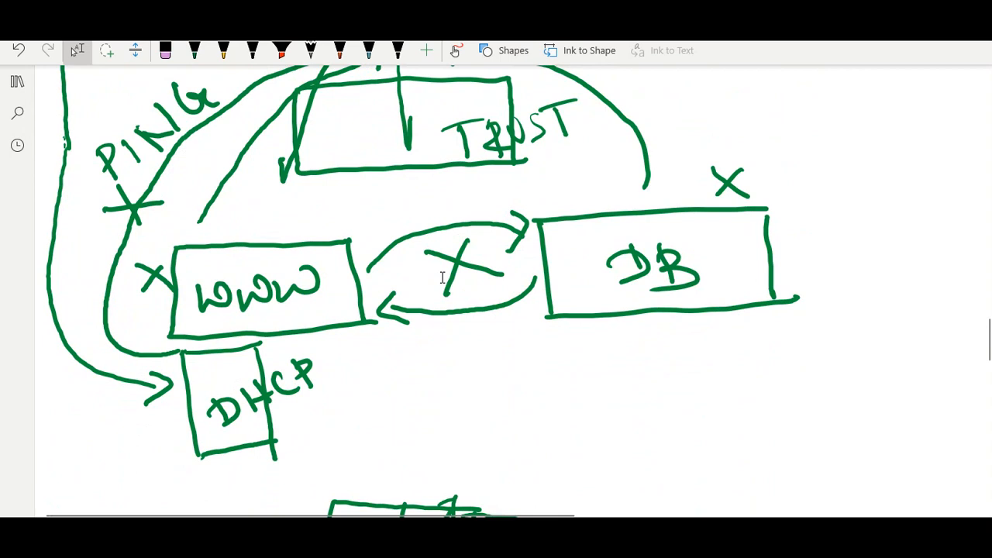
{"action": "mouse_move", "coordinate": [282, 173]}
{"action": "left_mouse_down"}
{"action": "mouse_move", "coordinate": [264, 201]}
{"action": "mouse_move", "coordinate": [245, 367]}
{"action": "mouse_move", "coordinate": [269, 355]}
{"action": "left_mouse_up"}
{"action": "left_click", "coordinate": [234, 360]}
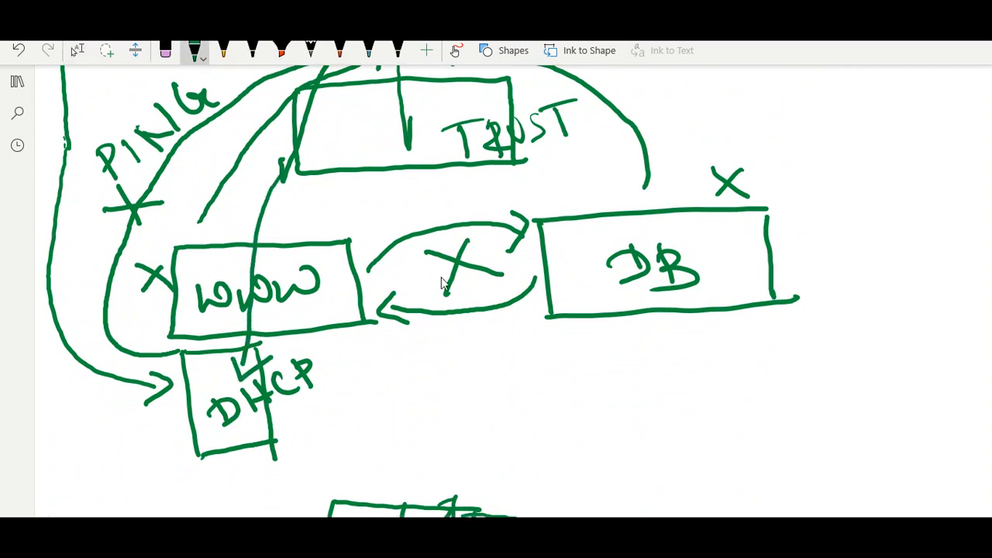
{"action": "key", "text": "Escape"}
{"action": "scroll", "coordinate": [438, 275], "scroll_direction": "up", "scroll_amount": 4}
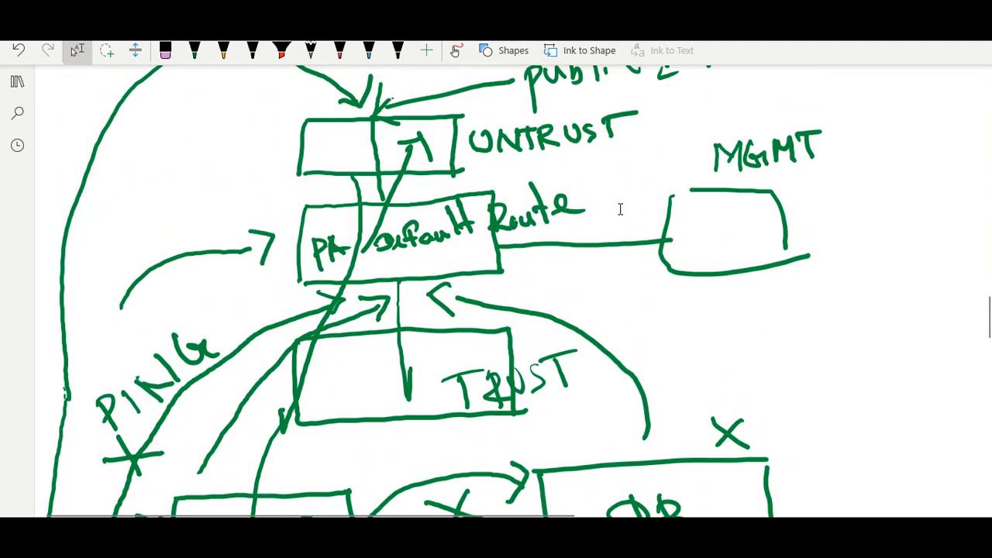
{"action": "scroll", "coordinate": [620, 209], "scroll_direction": "down", "scroll_amount": 15}
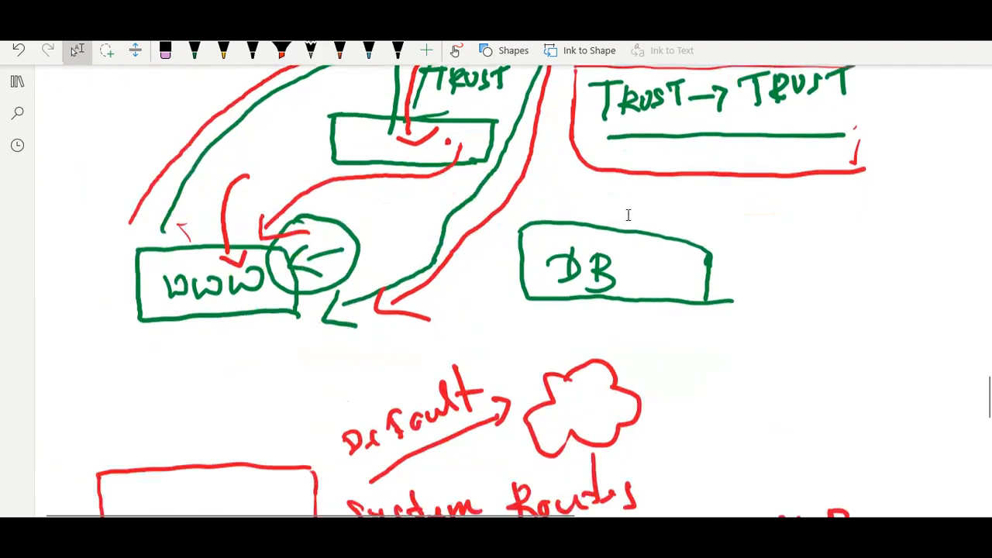
{"action": "scroll", "coordinate": [629, 217], "scroll_direction": "down", "scroll_amount": 5}
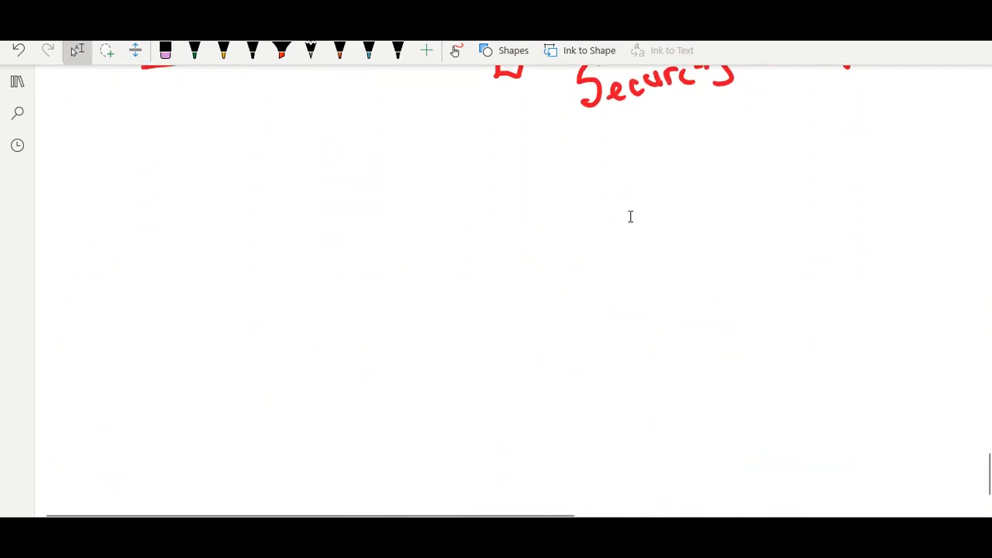
Draw a new green box labelled PA
{"action": "key", "text": "alt+d"}
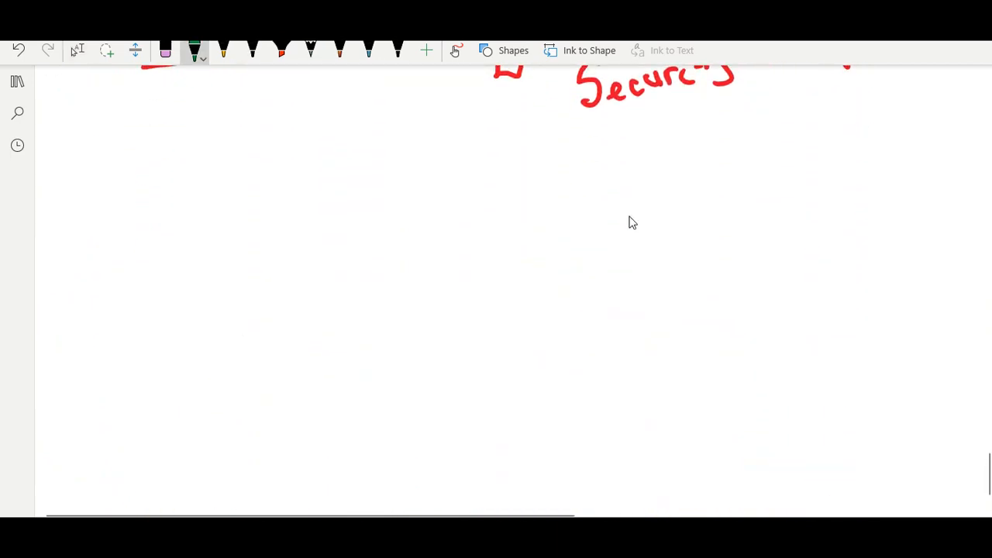
{"action": "left_click_drag", "start_coordinate": [310, 267], "coordinate": [508, 268]}
{"action": "mouse_move", "coordinate": [313, 270]}
{"action": "left_mouse_down"}
{"action": "mouse_move", "coordinate": [335, 348]}
{"action": "mouse_move", "coordinate": [492, 341]}
{"action": "left_mouse_up"}
{"action": "left_click_drag", "start_coordinate": [508, 266], "coordinate": [494, 341]}
{"action": "mouse_move", "coordinate": [378, 290]}
{"action": "left_mouse_down"}
{"action": "mouse_move", "coordinate": [382, 329]}
{"action": "mouse_move", "coordinate": [382, 314]}
{"action": "left_mouse_up"}
{"action": "left_click_drag", "start_coordinate": [419, 296], "coordinate": [409, 335]}
{"action": "mouse_move", "coordinate": [419, 294]}
{"action": "left_mouse_down"}
{"action": "mouse_move", "coordinate": [437, 328]}
{"action": "mouse_move", "coordinate": [439, 315]}
{"action": "left_mouse_up"}
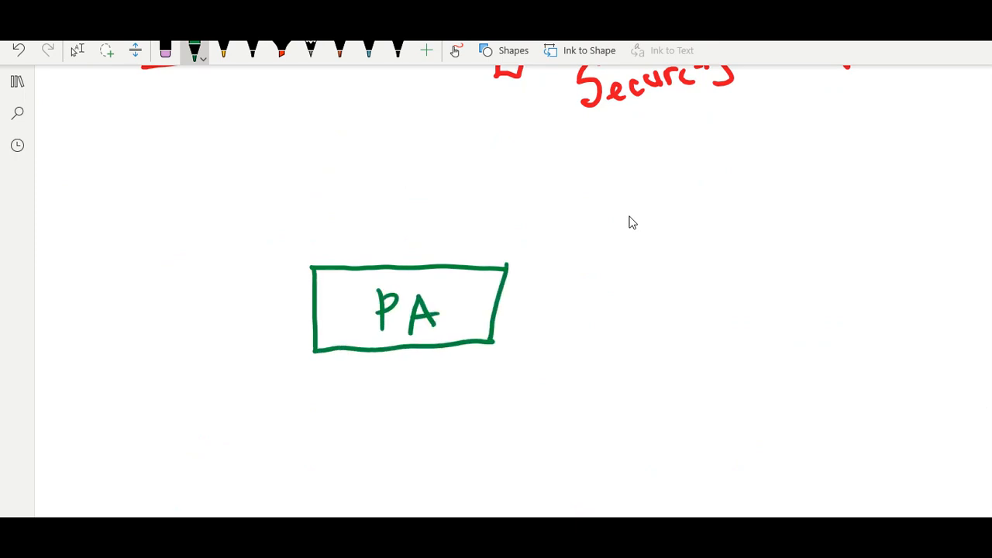
Draw a link above the PA box labelled UNTRUST
{"action": "left_click_drag", "start_coordinate": [404, 262], "coordinate": [426, 152]}
{"action": "mouse_move", "coordinate": [431, 211]}
{"action": "left_mouse_down"}
{"action": "mouse_move", "coordinate": [445, 223]}
{"action": "mouse_move", "coordinate": [448, 207]}
{"action": "left_mouse_up"}
{"action": "mouse_move", "coordinate": [456, 211]}
{"action": "left_mouse_down"}
{"action": "mouse_move", "coordinate": [457, 233]}
{"action": "mouse_move", "coordinate": [476, 206]}
{"action": "mouse_move", "coordinate": [488, 229]}
{"action": "left_mouse_up"}
{"action": "mouse_move", "coordinate": [476, 213]}
{"action": "left_mouse_down"}
{"action": "mouse_move", "coordinate": [501, 209]}
{"action": "mouse_move", "coordinate": [509, 231]}
{"action": "mouse_move", "coordinate": [522, 225]}
{"action": "left_mouse_up"}
{"action": "left_click_drag", "start_coordinate": [524, 208], "coordinate": [543, 206]}
{"action": "mouse_move", "coordinate": [559, 199]}
{"action": "left_mouse_down"}
{"action": "mouse_move", "coordinate": [547, 221]}
{"action": "mouse_move", "coordinate": [578, 220]}
{"action": "mouse_move", "coordinate": [588, 189]}
{"action": "left_mouse_up"}
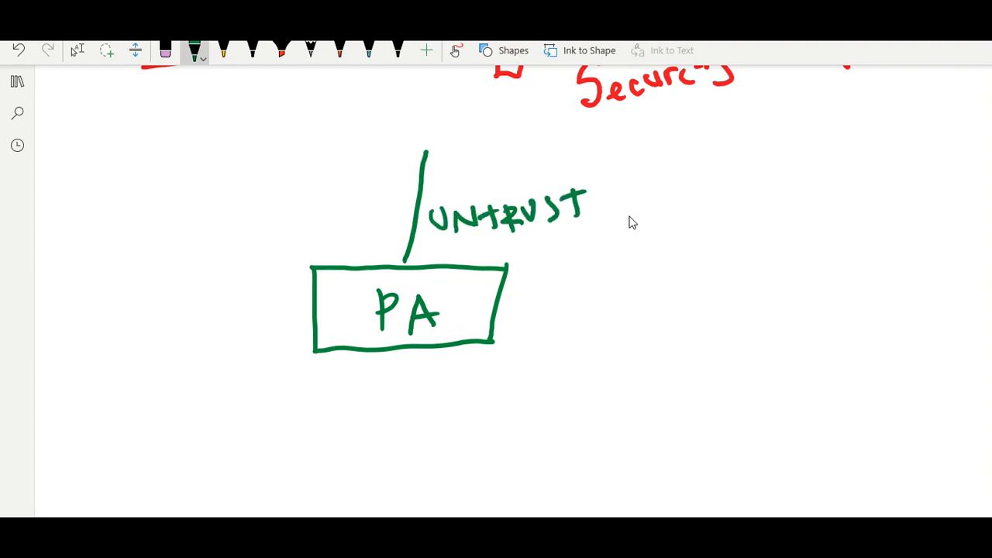
{"action": "key", "text": "Escape"}
Draw a link below the PA box labelled TRUST
{"action": "scroll", "coordinate": [658, 209], "scroll_direction": "down", "scroll_amount": 3}
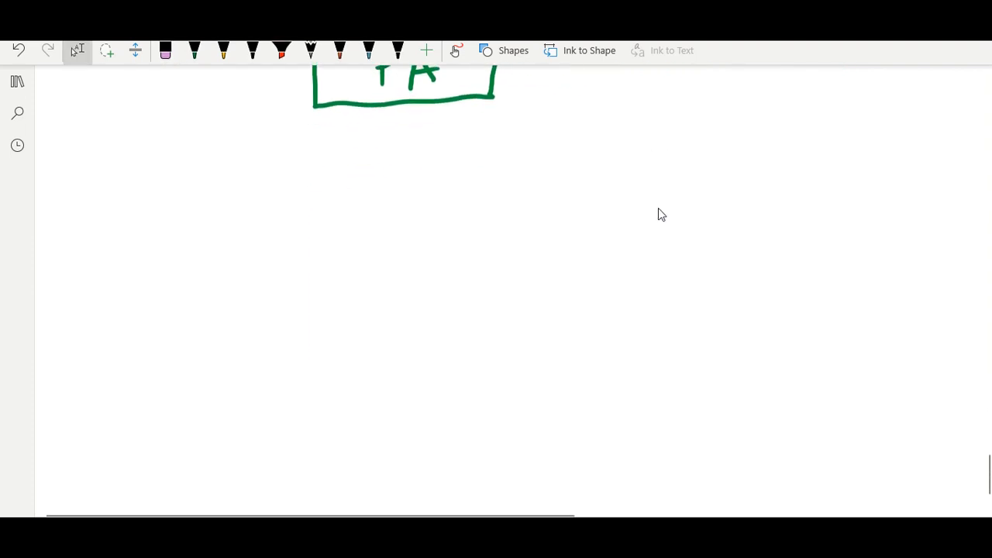
{"action": "scroll", "coordinate": [663, 210], "scroll_direction": "up", "scroll_amount": 1}
{"action": "left_click_drag", "start_coordinate": [396, 187], "coordinate": [396, 322]}
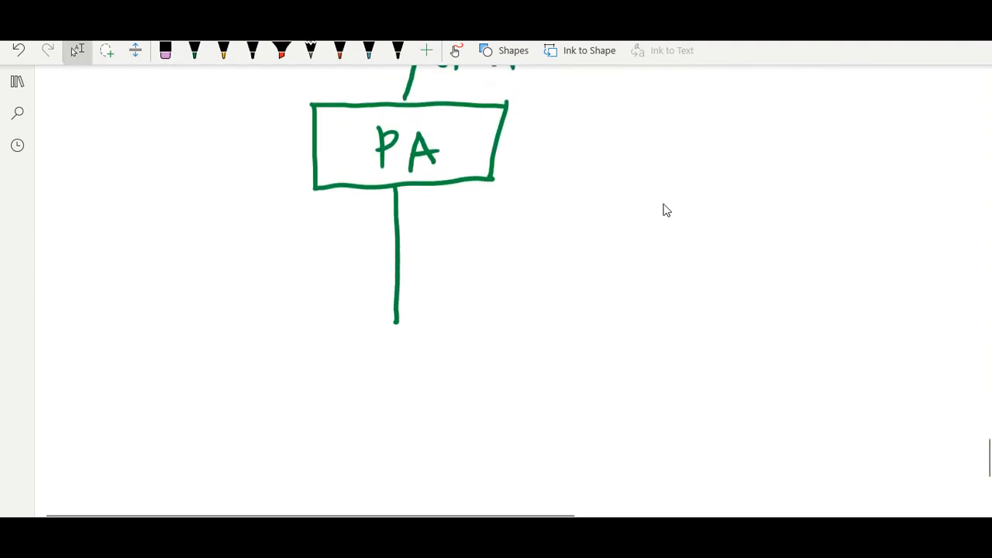
{"action": "mouse_move", "coordinate": [439, 233]}
{"action": "left_mouse_down"}
{"action": "mouse_move", "coordinate": [442, 273]}
{"action": "mouse_move", "coordinate": [457, 236]}
{"action": "left_mouse_up"}
{"action": "mouse_move", "coordinate": [462, 239]}
{"action": "left_mouse_down"}
{"action": "mouse_move", "coordinate": [465, 264]}
{"action": "mouse_move", "coordinate": [483, 264]}
{"action": "mouse_move", "coordinate": [502, 230]}
{"action": "mouse_move", "coordinate": [507, 258]}
{"action": "left_mouse_up"}
{"action": "left_click_drag", "start_coordinate": [535, 220], "coordinate": [541, 251]}
{"action": "left_click_drag", "start_coordinate": [521, 229], "coordinate": [550, 212]}
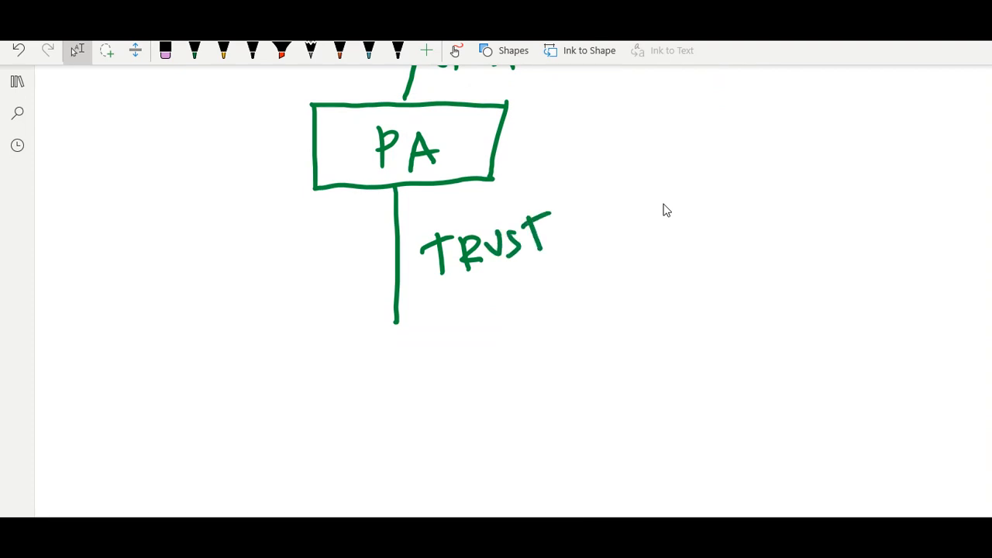
Draw a WWW server box at the lower left
{"action": "left_click_drag", "start_coordinate": [98, 317], "coordinate": [237, 302]}
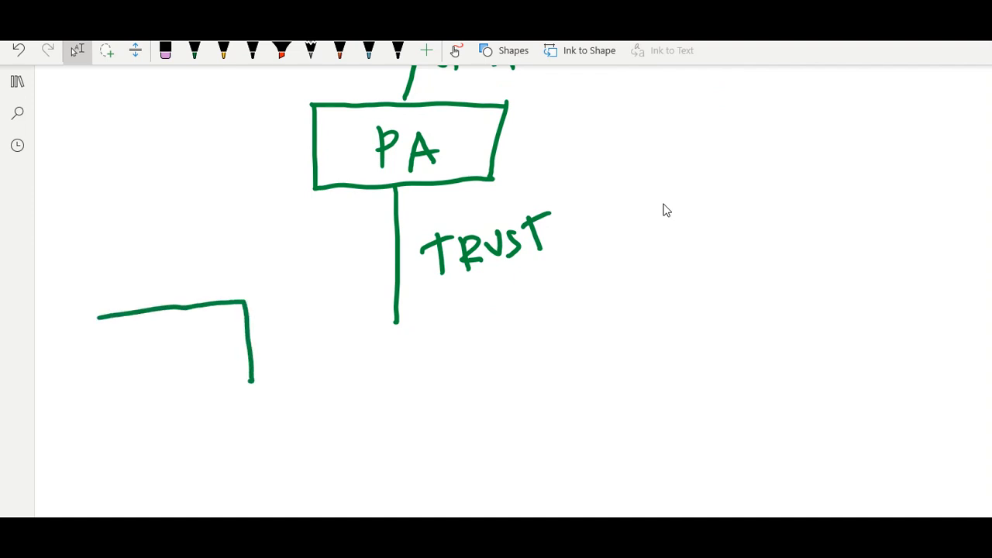
{"action": "mouse_move", "coordinate": [97, 317]}
{"action": "left_mouse_down"}
{"action": "mouse_move", "coordinate": [107, 391]}
{"action": "mouse_move", "coordinate": [262, 373]}
{"action": "left_mouse_up"}
{"action": "mouse_move", "coordinate": [137, 336]}
{"action": "left_mouse_down"}
{"action": "mouse_move", "coordinate": [186, 341]}
{"action": "mouse_move", "coordinate": [228, 319]}
{"action": "left_mouse_up"}
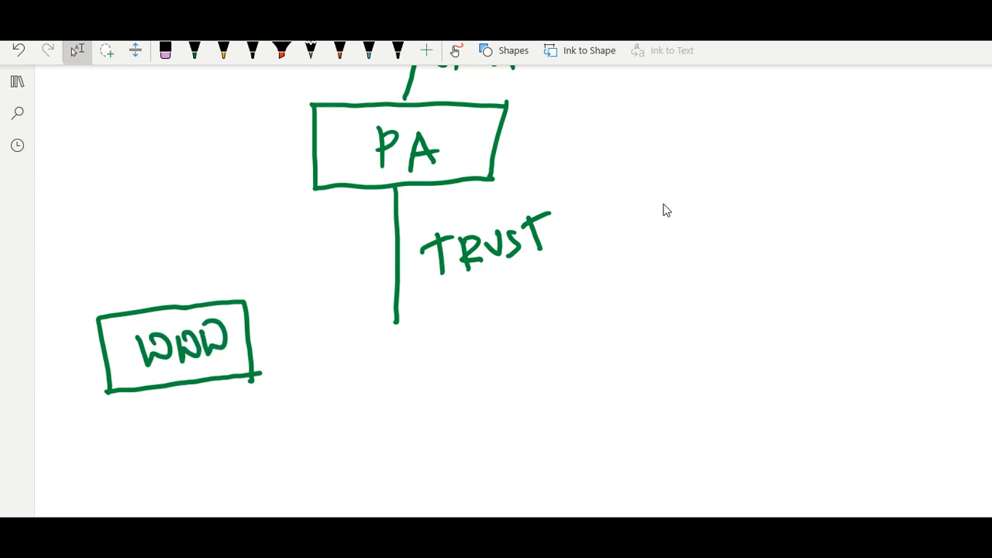
Add a small box beneath WWW and a curving line down its left side
{"action": "mouse_move", "coordinate": [172, 399]}
{"action": "left_mouse_down"}
{"action": "mouse_move", "coordinate": [191, 472]}
{"action": "mouse_move", "coordinate": [189, 401]}
{"action": "mouse_move", "coordinate": [246, 469]}
{"action": "mouse_move", "coordinate": [222, 476]}
{"action": "mouse_move", "coordinate": [261, 457]}
{"action": "left_mouse_up"}
{"action": "scroll", "coordinate": [665, 210], "scroll_direction": "up", "scroll_amount": 2}
{"action": "scroll", "coordinate": [667, 208], "scroll_direction": "up", "scroll_amount": 2}
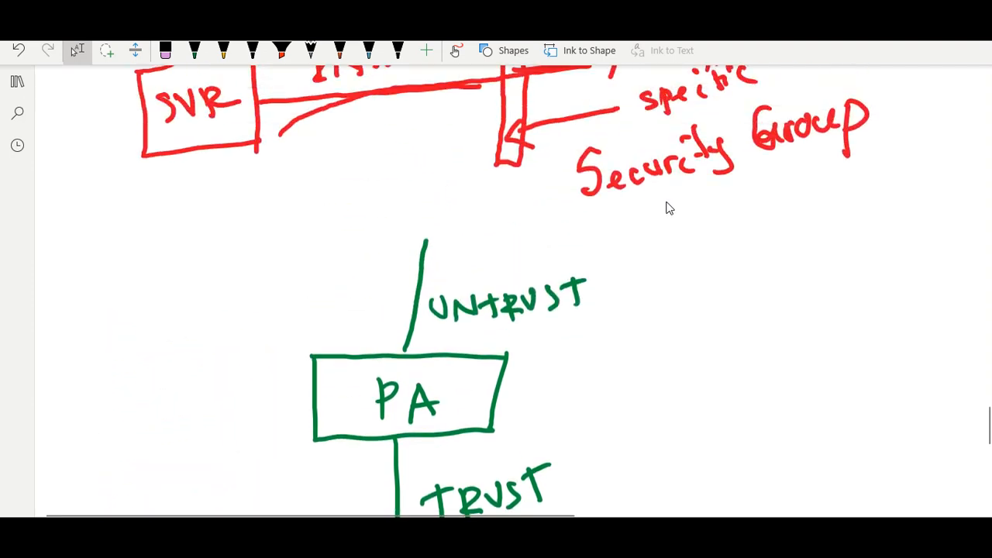
{"action": "scroll", "coordinate": [682, 199], "scroll_direction": "down", "scroll_amount": 1}
{"action": "scroll", "coordinate": [682, 199], "scroll_direction": "down", "scroll_amount": 2}
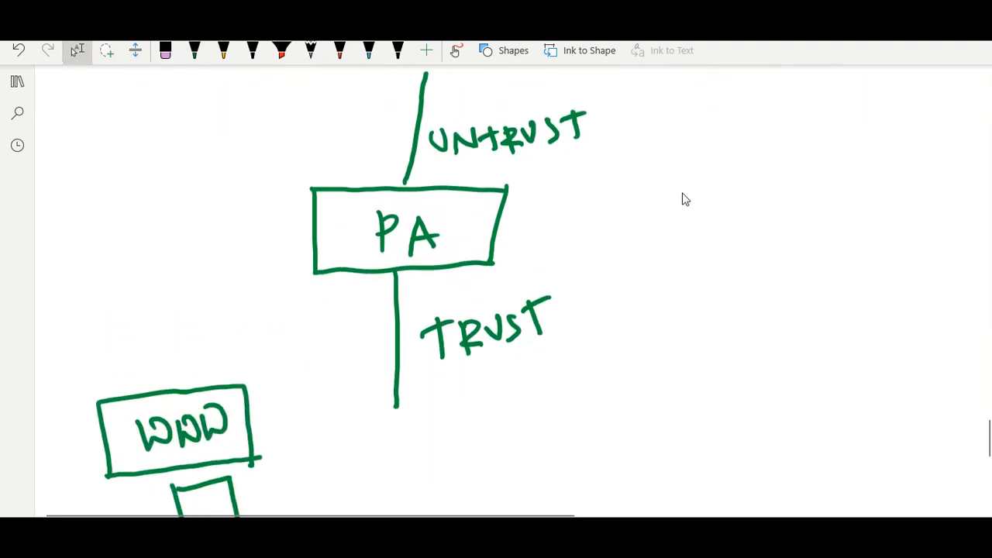
{"action": "mouse_move", "coordinate": [168, 92]}
{"action": "left_mouse_down"}
{"action": "mouse_move", "coordinate": [125, 116]}
{"action": "mouse_move", "coordinate": [111, 237]}
{"action": "mouse_move", "coordinate": [152, 336]}
{"action": "mouse_move", "coordinate": [148, 382]}
{"action": "left_mouse_up"}
{"action": "scroll", "coordinate": [685, 199], "scroll_direction": "up", "scroll_amount": 2}
{"action": "scroll", "coordinate": [688, 195], "scroll_direction": "up", "scroll_amount": 2}
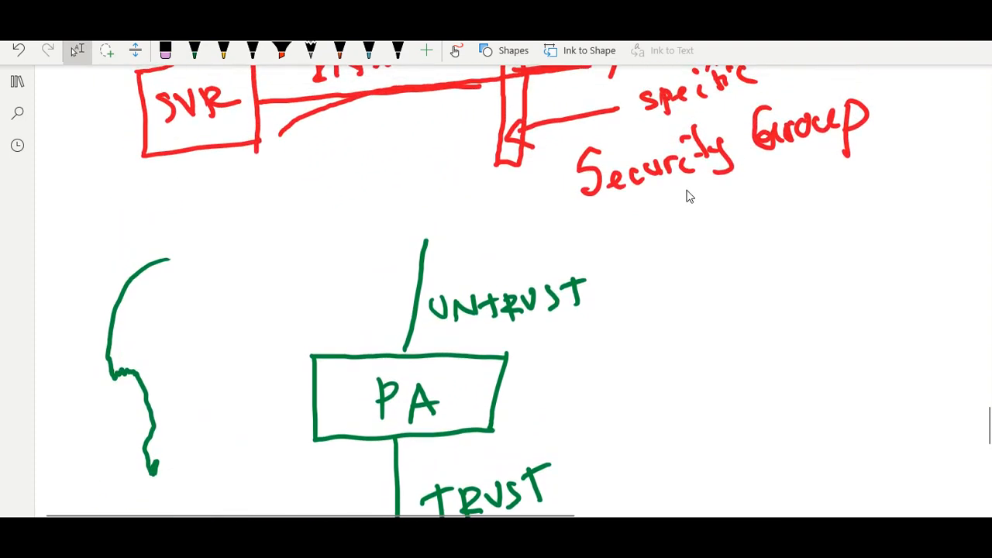
{"action": "scroll", "coordinate": [687, 186], "scroll_direction": "down", "scroll_amount": 4}
{"action": "scroll", "coordinate": [693, 171], "scroll_direction": "up", "scroll_amount": 2}
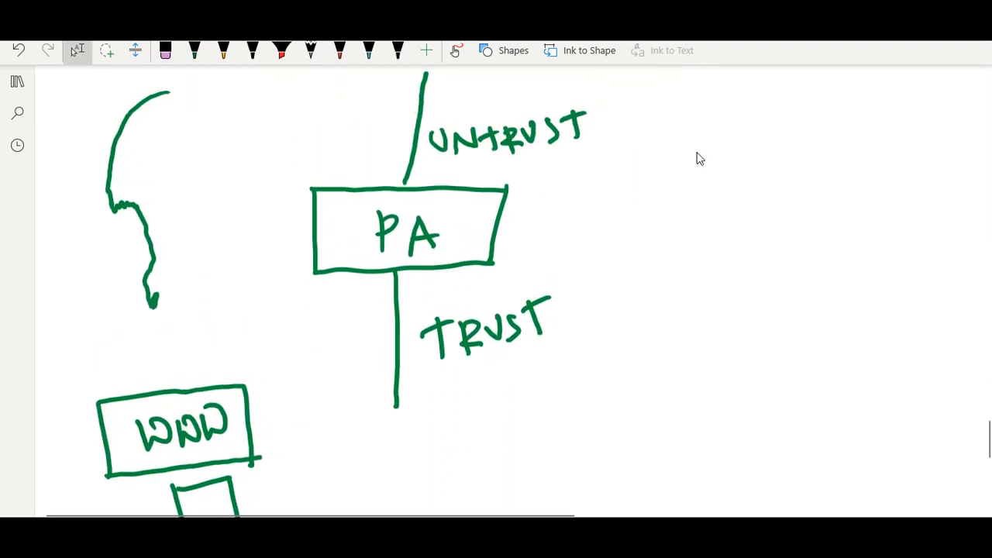
{"action": "mouse_move", "coordinate": [62, 78]}
{"action": "left_mouse_down"}
{"action": "mouse_move", "coordinate": [252, 151]}
{"action": "mouse_move", "coordinate": [261, 402]}
{"action": "mouse_move", "coordinate": [266, 354]}
{"action": "left_mouse_up"}
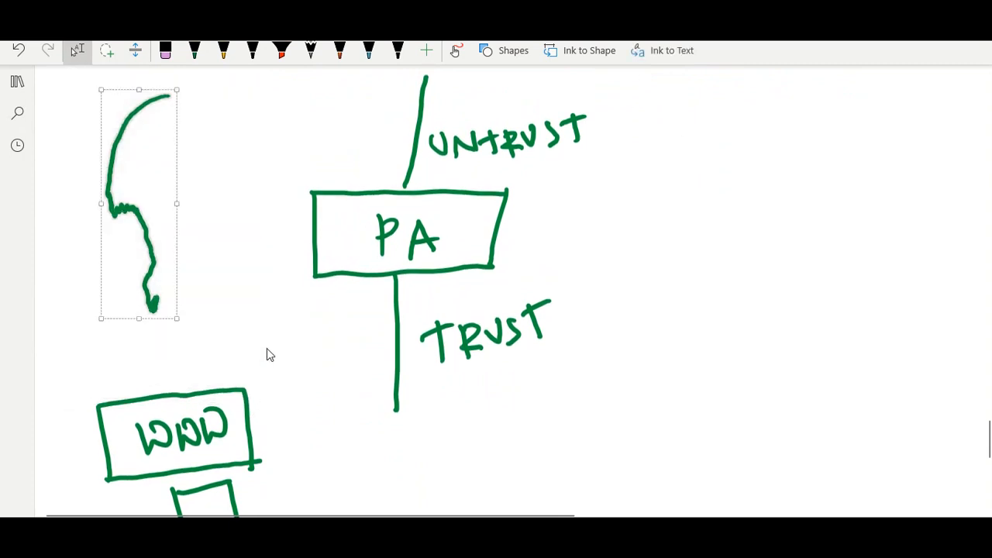
{"action": "key", "text": "Delete"}
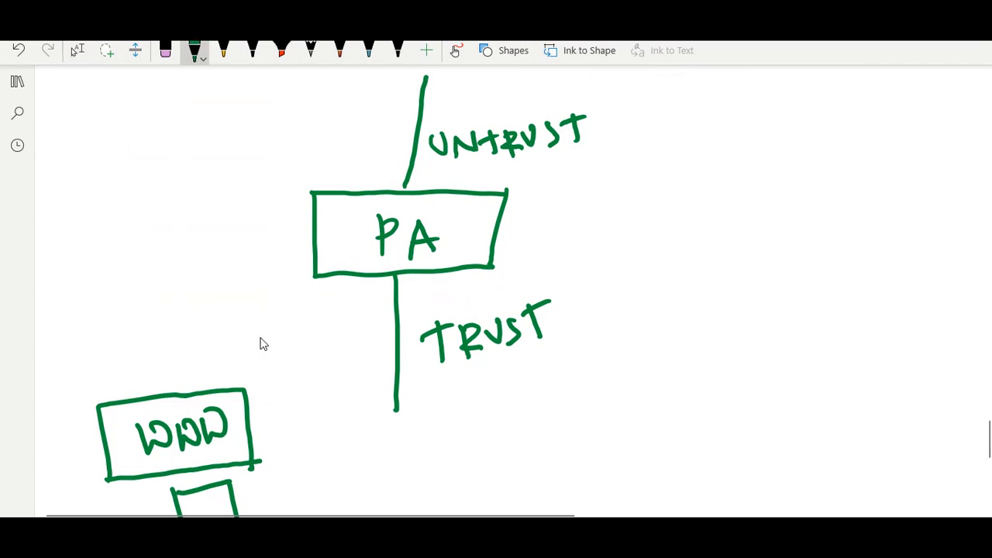
{"action": "mouse_move", "coordinate": [133, 80]}
{"action": "left_mouse_down"}
{"action": "mouse_move", "coordinate": [89, 160]}
{"action": "mouse_move", "coordinate": [102, 284]}
{"action": "mouse_move", "coordinate": [153, 380]}
{"action": "left_mouse_up"}
{"action": "left_click_drag", "start_coordinate": [153, 380], "coordinate": [169, 359]}
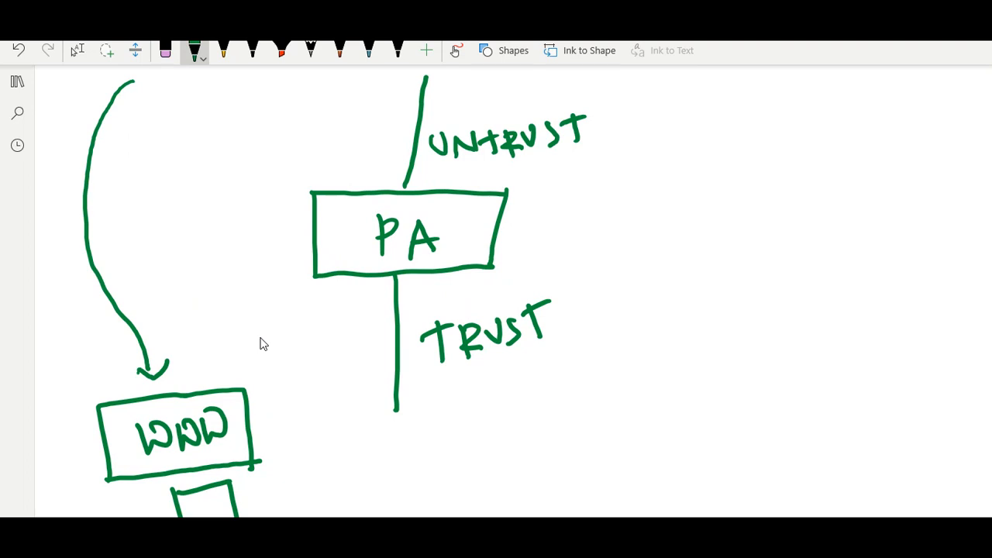
{"action": "scroll", "coordinate": [262, 344], "scroll_direction": "up", "scroll_amount": 3}
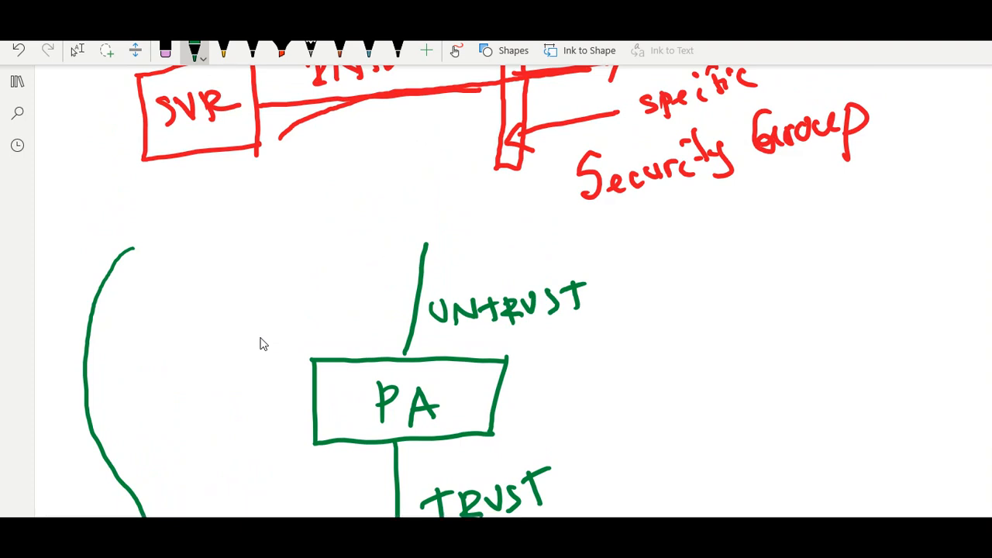
Draw an arrow from above down to the UNTRUST link
{"action": "mouse_move", "coordinate": [304, 140]}
{"action": "left_mouse_down"}
{"action": "mouse_move", "coordinate": [361, 134]}
{"action": "mouse_move", "coordinate": [397, 186]}
{"action": "mouse_move", "coordinate": [380, 263]}
{"action": "mouse_move", "coordinate": [395, 293]}
{"action": "mouse_move", "coordinate": [408, 267]}
{"action": "left_mouse_up"}
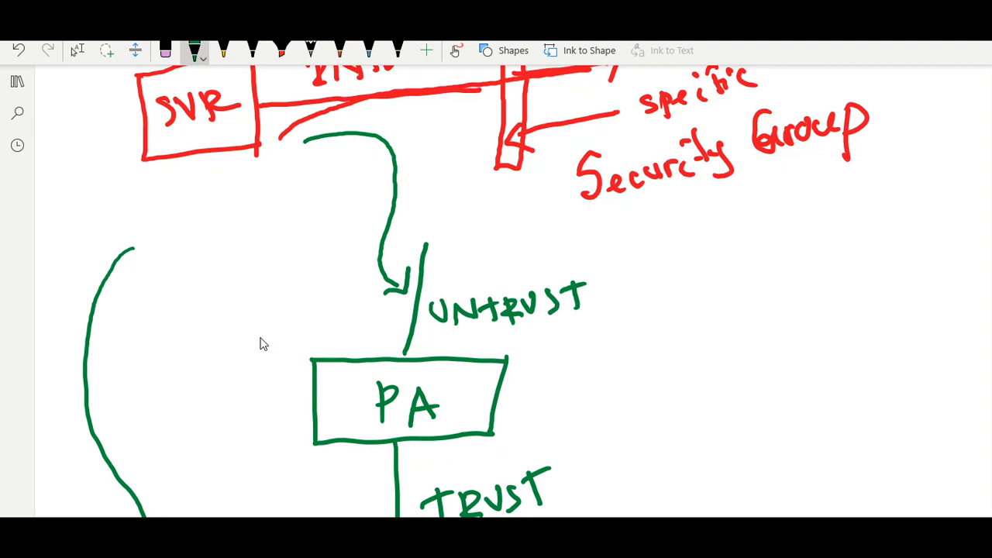
{"action": "mouse_move", "coordinate": [424, 284]}
{"action": "left_mouse_down"}
{"action": "mouse_move", "coordinate": [409, 301]}
{"action": "mouse_move", "coordinate": [424, 301]}
{"action": "left_mouse_up"}
{"action": "scroll", "coordinate": [264, 344], "scroll_direction": "up", "scroll_amount": 2}
{"action": "scroll", "coordinate": [264, 344], "scroll_direction": "down", "scroll_amount": 5}
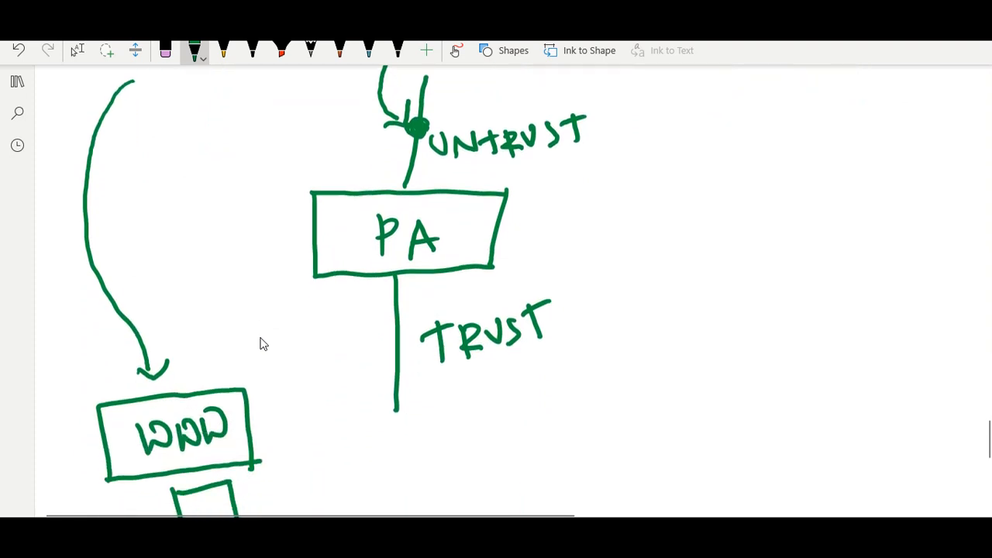
Draw an arrowed PA-to-WWW line labelled DNAT and tick the PA box
{"action": "mouse_move", "coordinate": [343, 216]}
{"action": "left_mouse_down"}
{"action": "mouse_move", "coordinate": [261, 468]}
{"action": "mouse_move", "coordinate": [263, 482]}
{"action": "mouse_move", "coordinate": [286, 474]}
{"action": "left_mouse_up"}
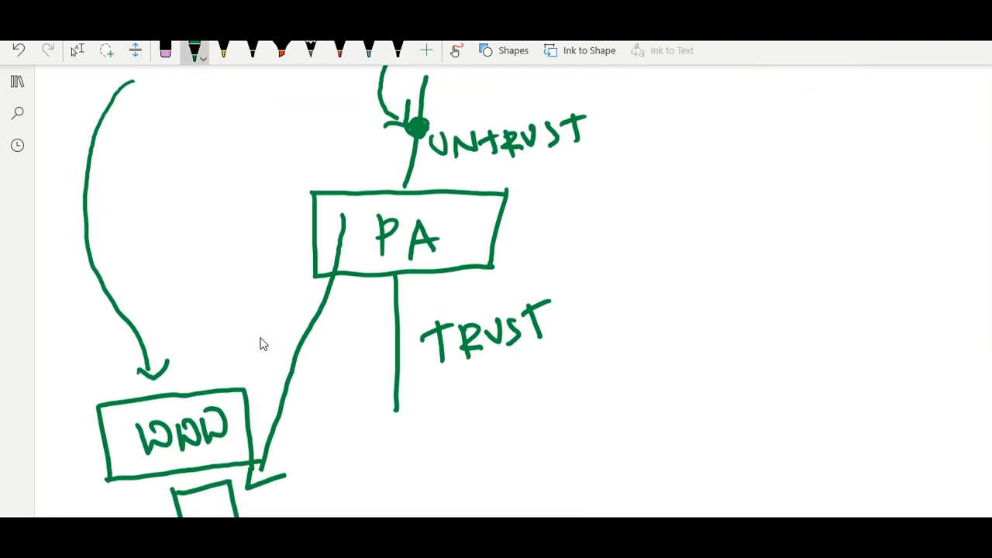
{"action": "mouse_move", "coordinate": [310, 377]}
{"action": "left_mouse_down"}
{"action": "mouse_move", "coordinate": [322, 387]}
{"action": "mouse_move", "coordinate": [307, 408]}
{"action": "mouse_move", "coordinate": [335, 390]}
{"action": "mouse_move", "coordinate": [354, 339]}
{"action": "mouse_move", "coordinate": [370, 358]}
{"action": "mouse_move", "coordinate": [371, 345]}
{"action": "left_mouse_up"}
{"action": "left_click_drag", "start_coordinate": [359, 335], "coordinate": [383, 315]}
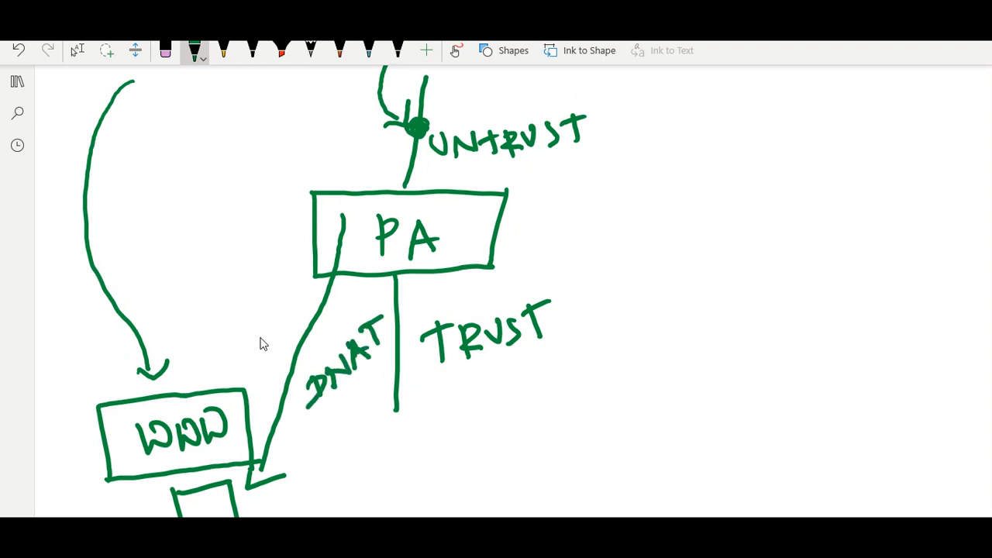
{"action": "scroll", "coordinate": [258, 337], "scroll_direction": "down", "scroll_amount": 1}
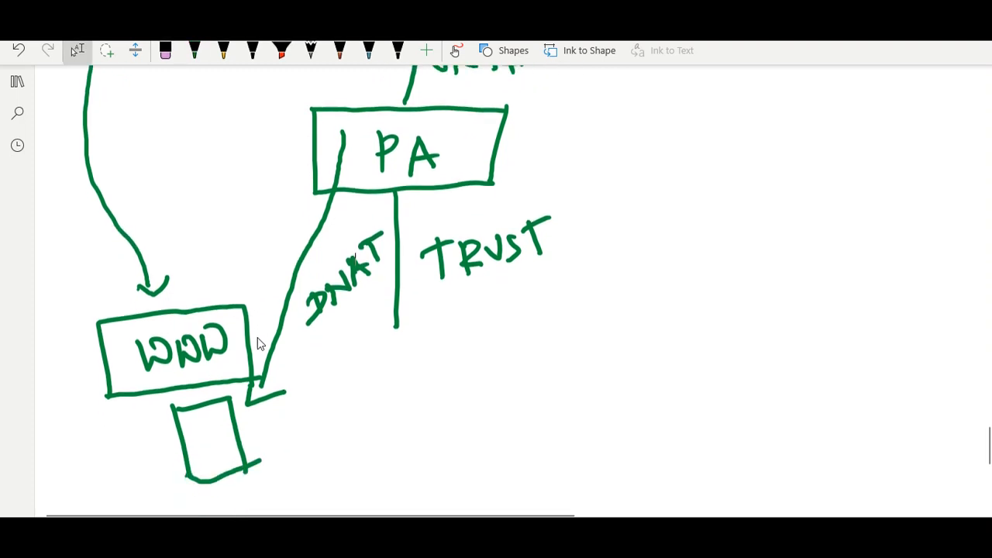
{"action": "scroll", "coordinate": [257, 337], "scroll_direction": "up", "scroll_amount": 1}
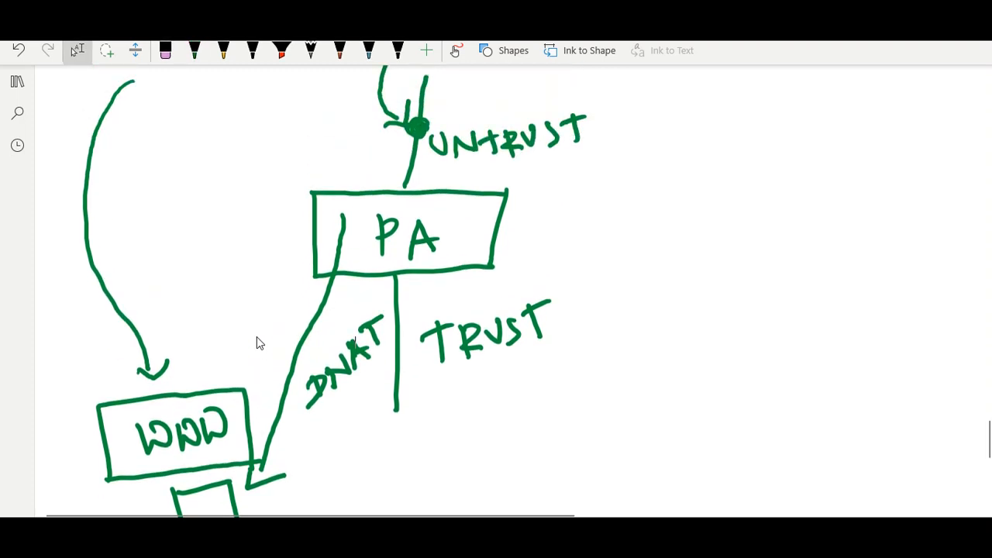
{"action": "mouse_move", "coordinate": [350, 246]}
{"action": "left_mouse_down"}
{"action": "mouse_move", "coordinate": [358, 251]}
{"action": "mouse_move", "coordinate": [427, 196]}
{"action": "left_mouse_up"}
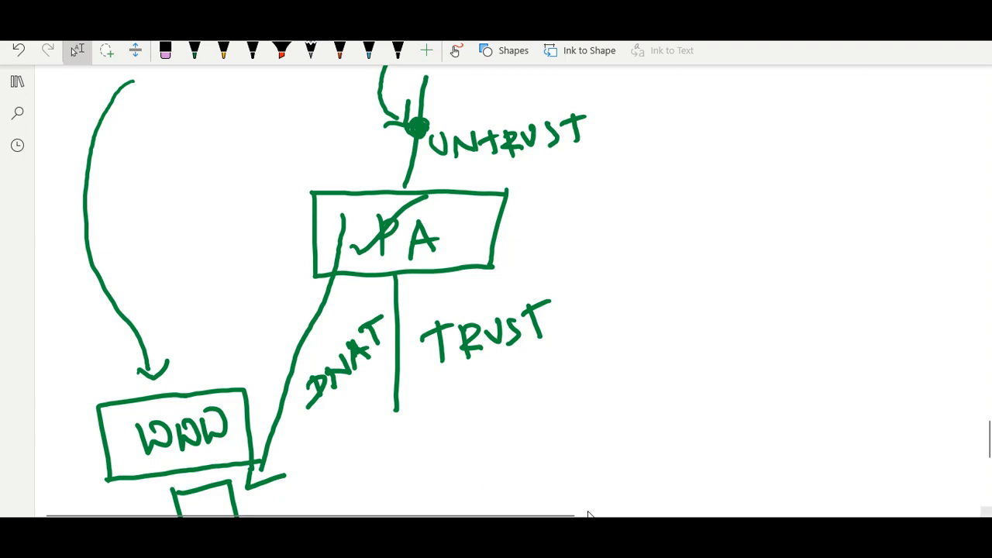
Copy the firewall's eth1 public IP 40.78.54.78 from Azure and bring the other browser forward
{"action": "left_click", "coordinate": [551, 469]}
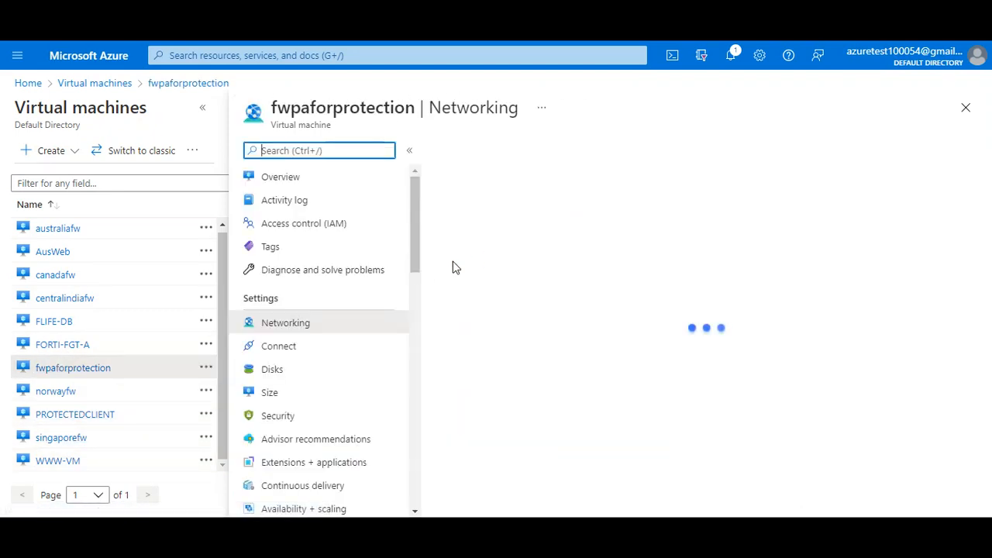
{"action": "left_click", "coordinate": [690, 197]}
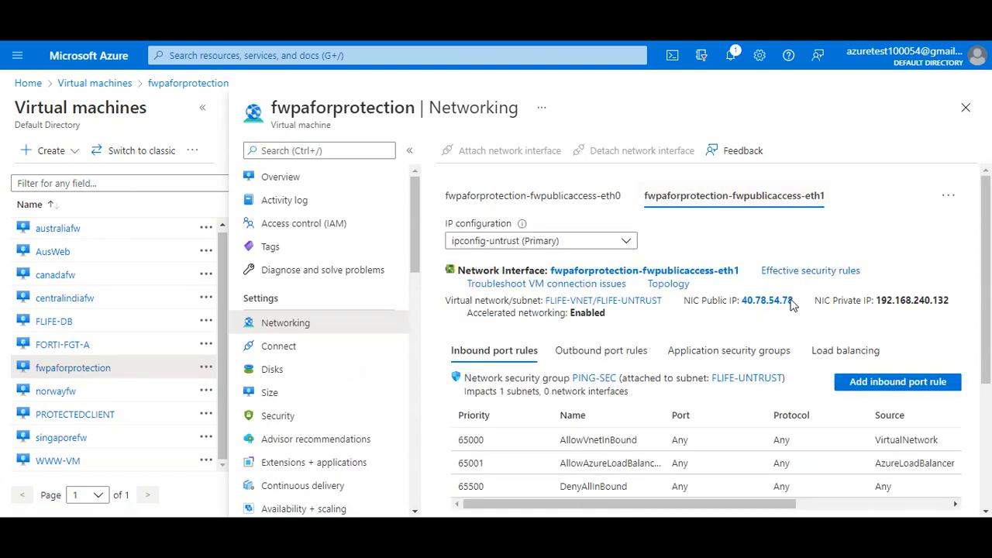
{"action": "left_click_drag", "start_coordinate": [795, 301], "coordinate": [744, 303]}
{"action": "right_click", "coordinate": [750, 303]}
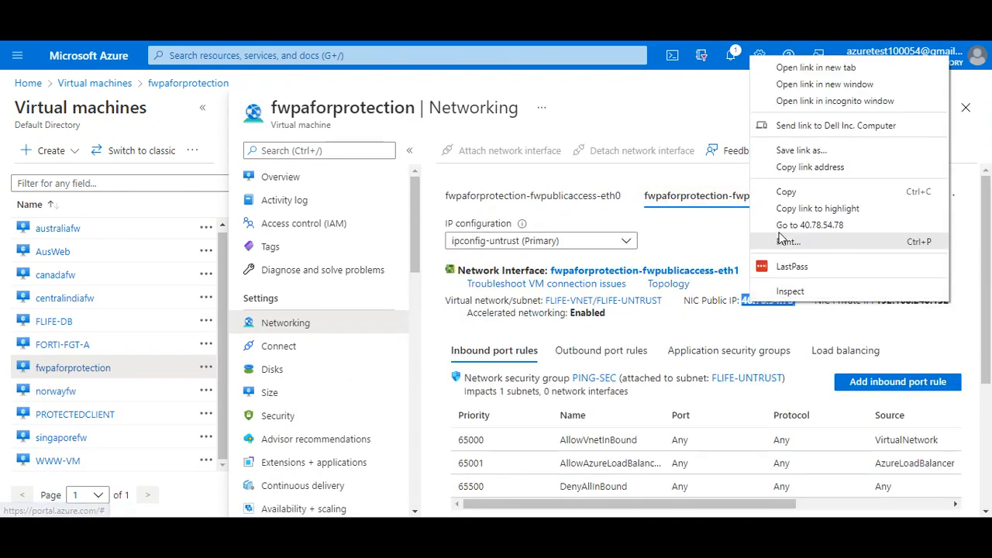
{"action": "left_click", "coordinate": [796, 192]}
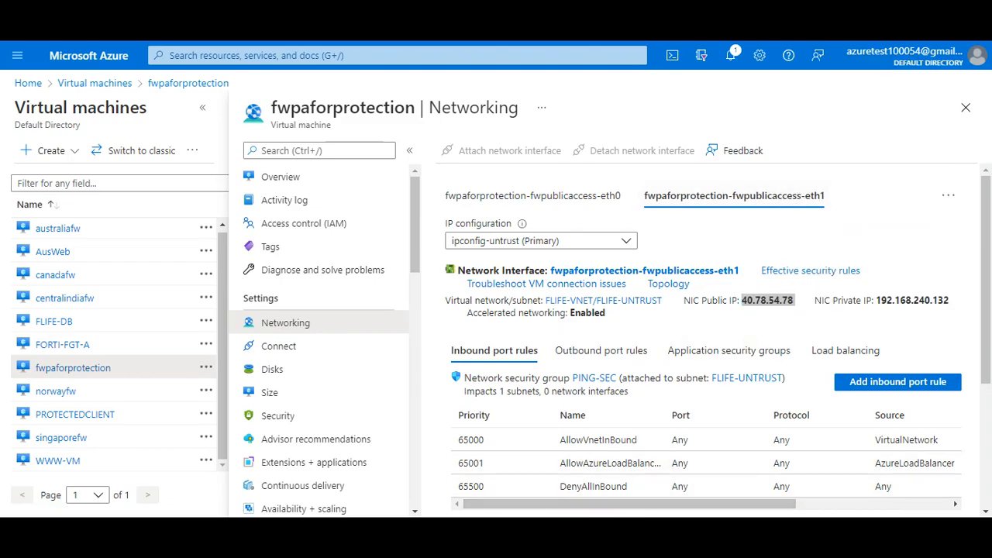
{"action": "left_click", "coordinate": [688, 490]}
{"action": "key", "text": "ctrl+t"}
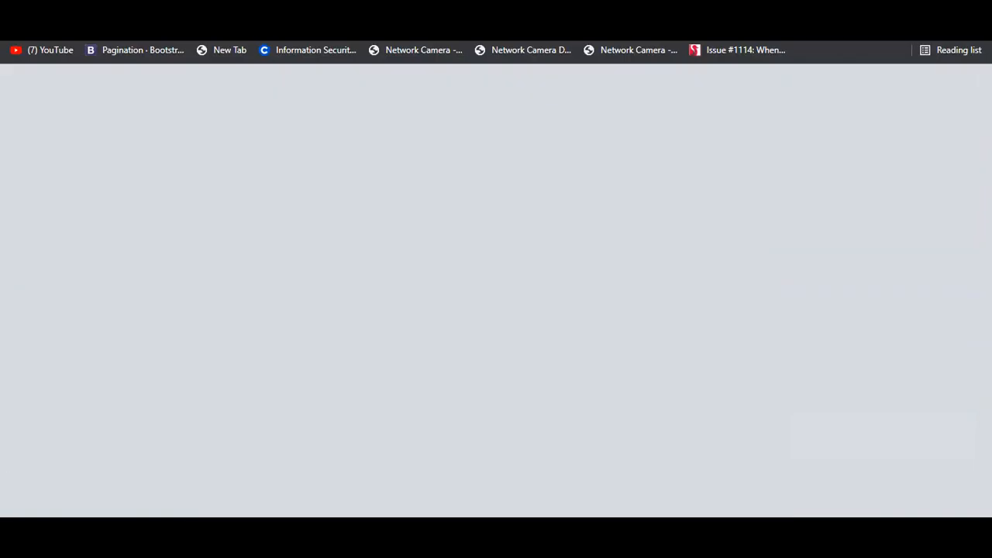
Paste 40.78.54.78 into the address bar and browse to it
{"action": "right_click", "coordinate": [203, 20]}
{"action": "left_click", "coordinate": [239, 117]}
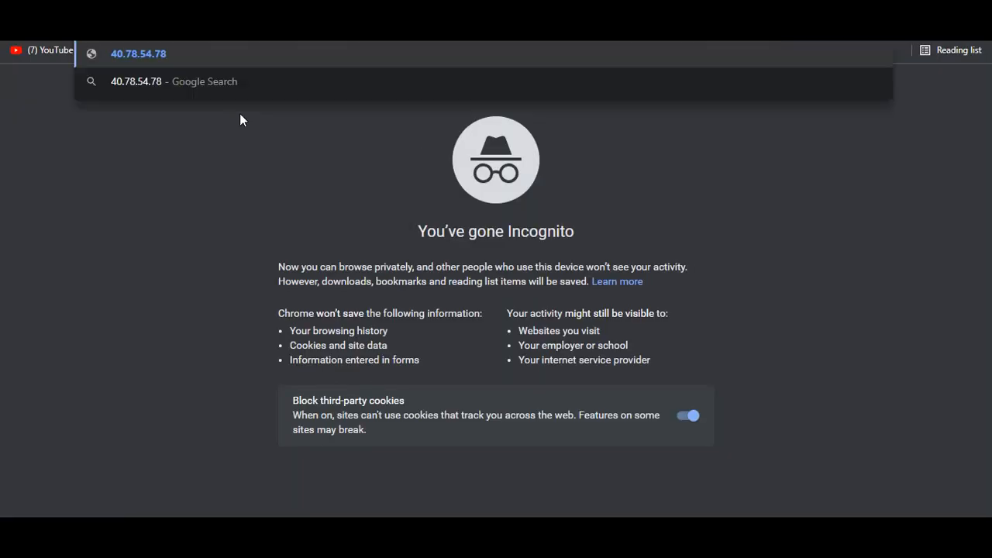
{"action": "key", "text": "Return"}
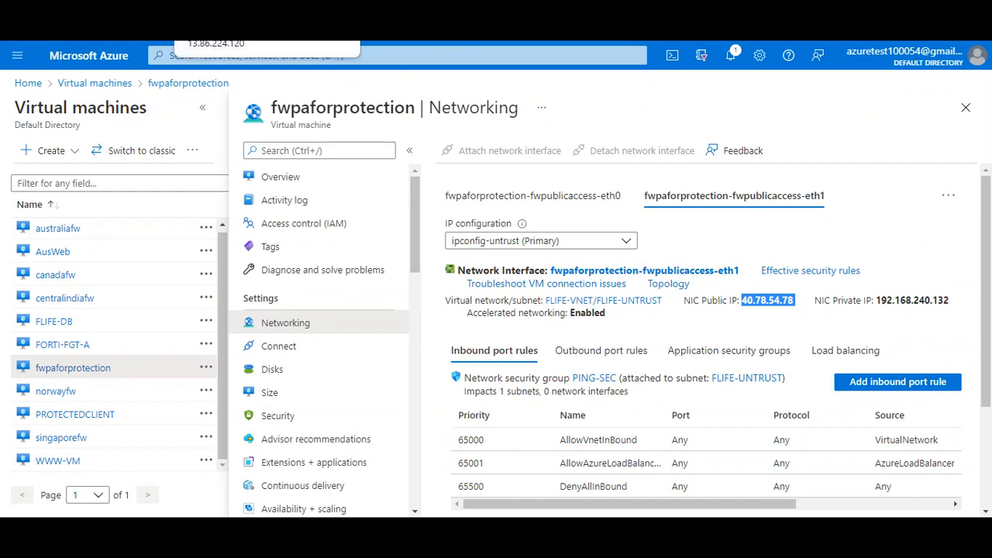
Open Policies > NAT in the firewall web interface, showing 0 rules
{"action": "left_click", "coordinate": [233, 31]}
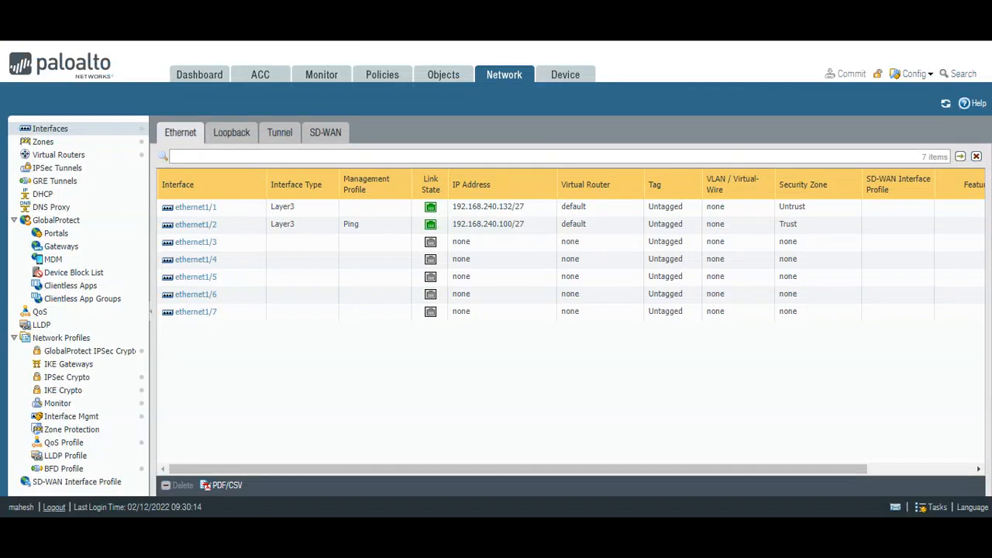
{"action": "left_click", "coordinate": [379, 79]}
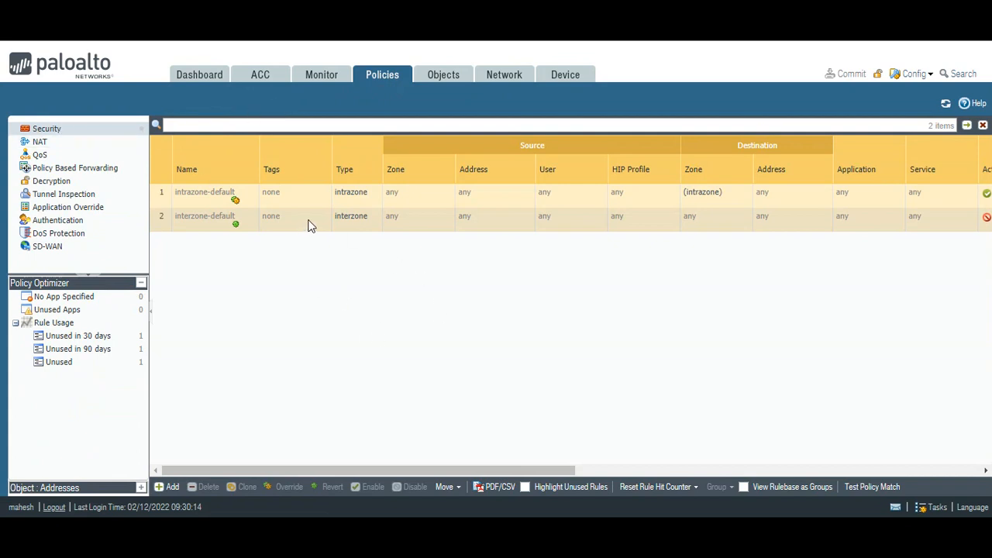
{"action": "left_click", "coordinate": [38, 145]}
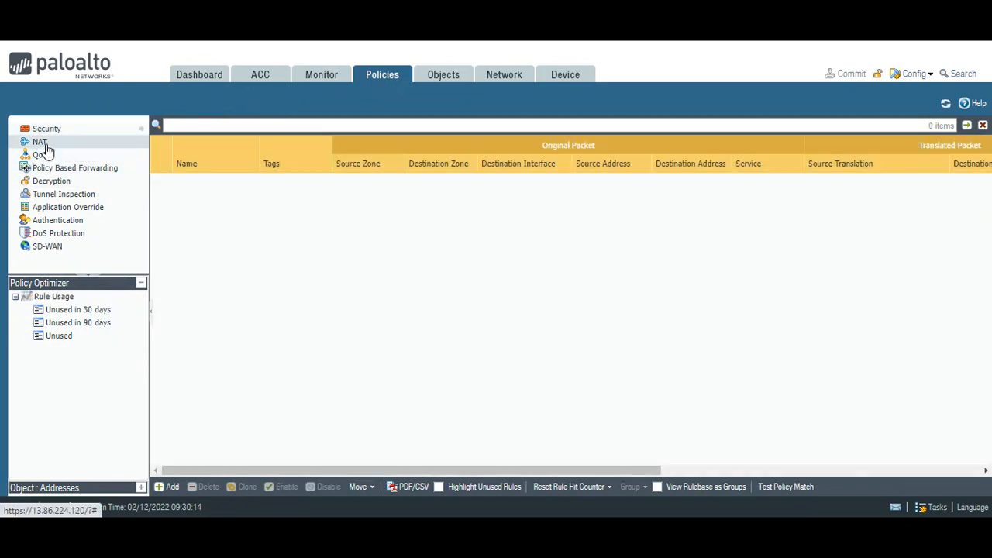
Add a NAT rule named WEB ACCESS with source zone Untrust
{"action": "left_click", "coordinate": [169, 489]}
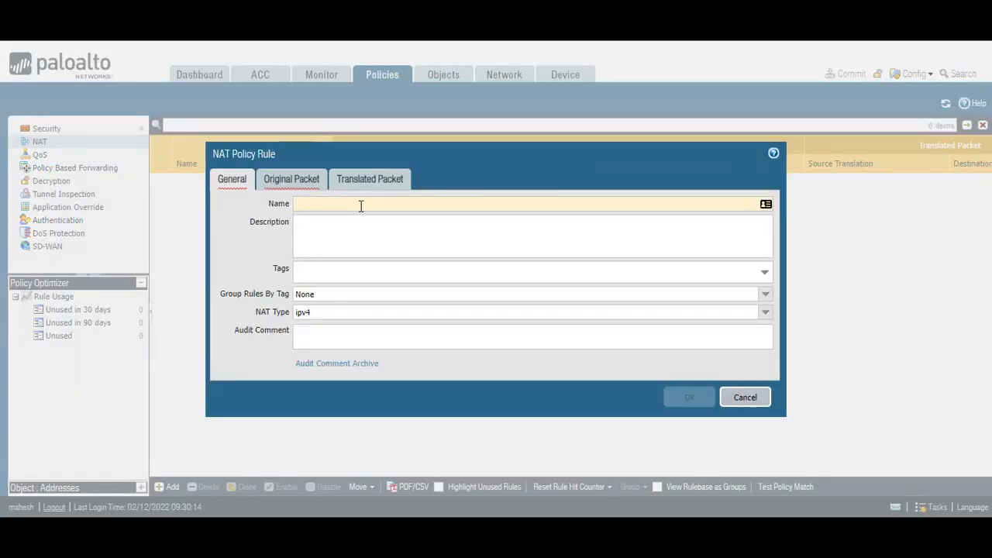
{"action": "type", "text": "WEB AC"}
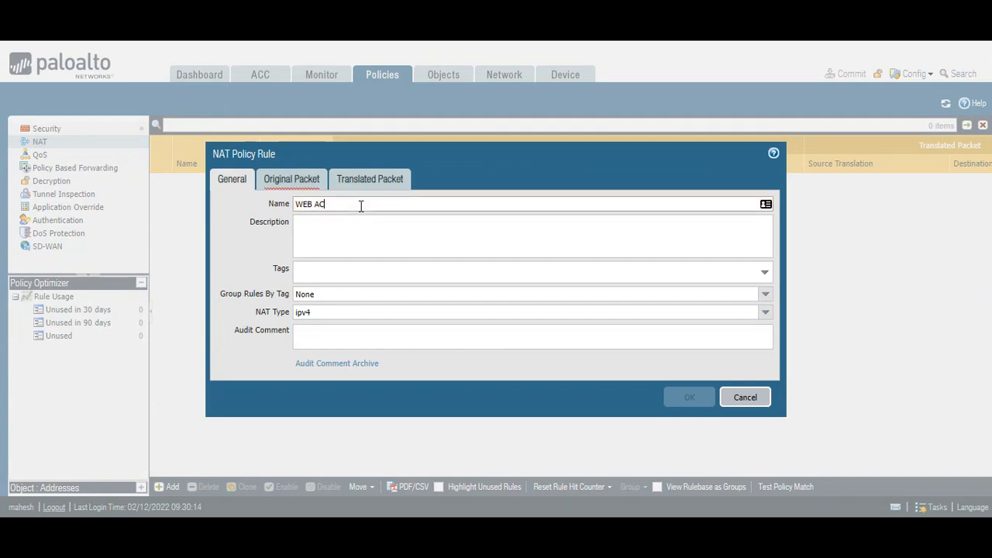
{"action": "type", "text": "CESS"}
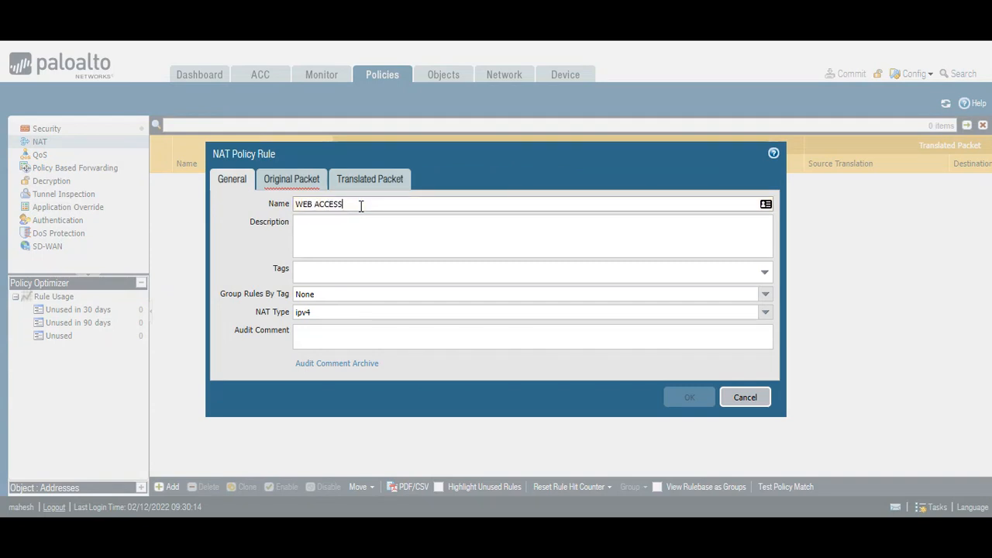
{"action": "left_click", "coordinate": [294, 179]}
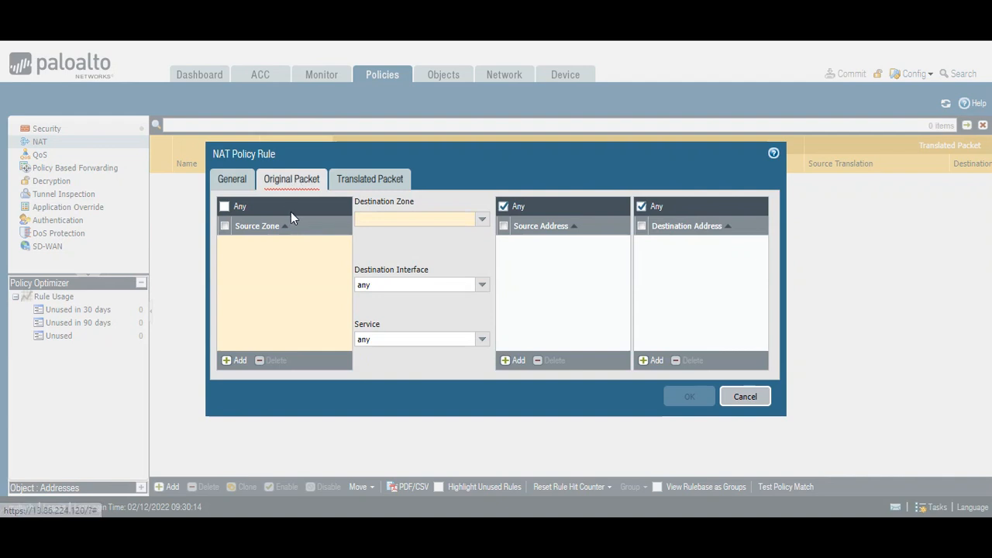
{"action": "left_click", "coordinate": [228, 367]}
{"action": "left_click", "coordinate": [251, 270]}
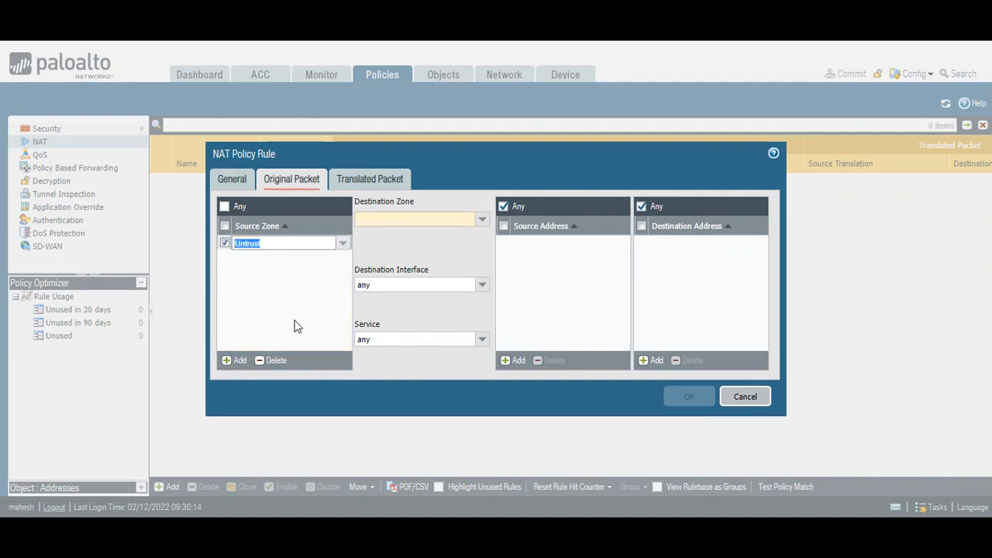
{"action": "left_click", "coordinate": [294, 326]}
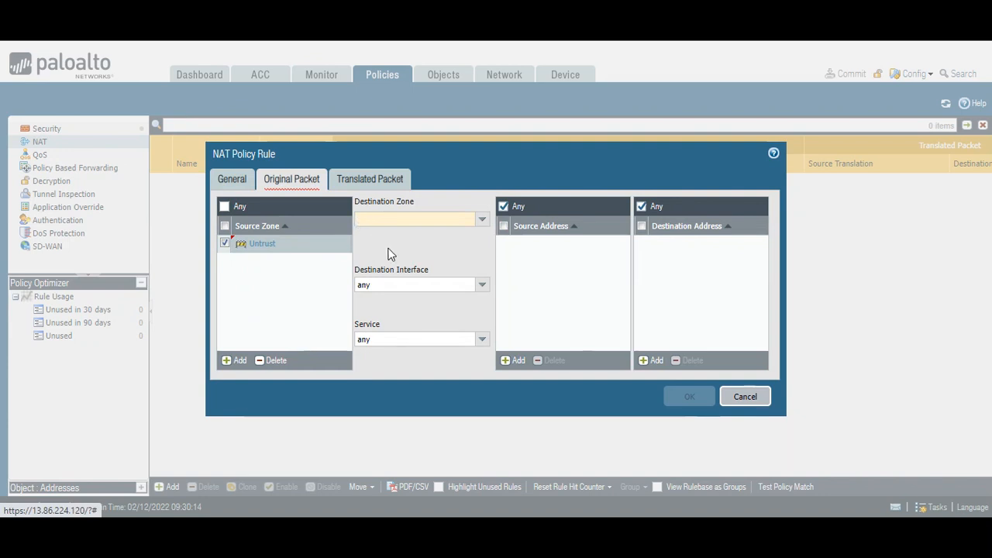
Set destination zone Trust and service service-http, adding a destination address row
{"action": "left_click", "coordinate": [482, 222]}
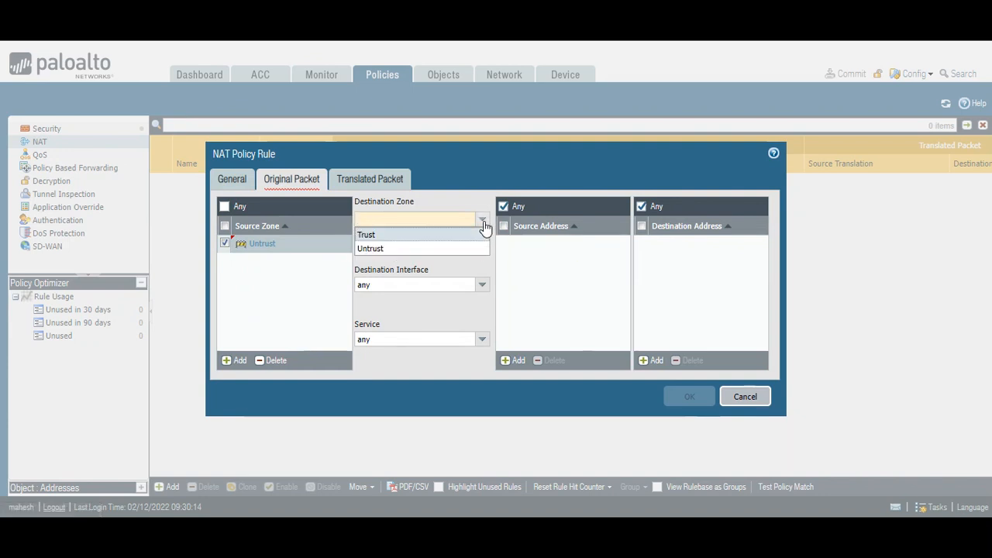
{"action": "left_click", "coordinate": [392, 237]}
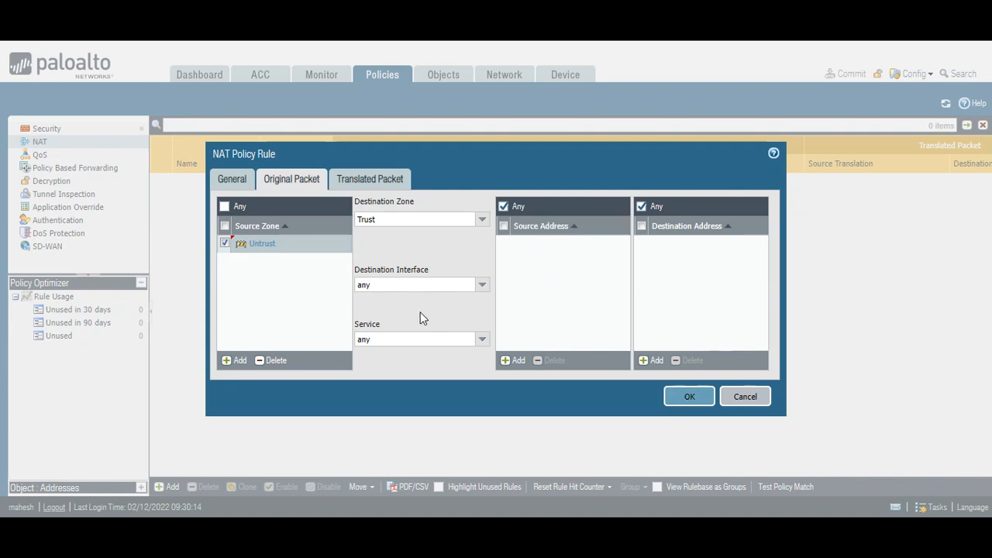
{"action": "left_click", "coordinate": [482, 339]}
{"action": "left_click", "coordinate": [403, 369]}
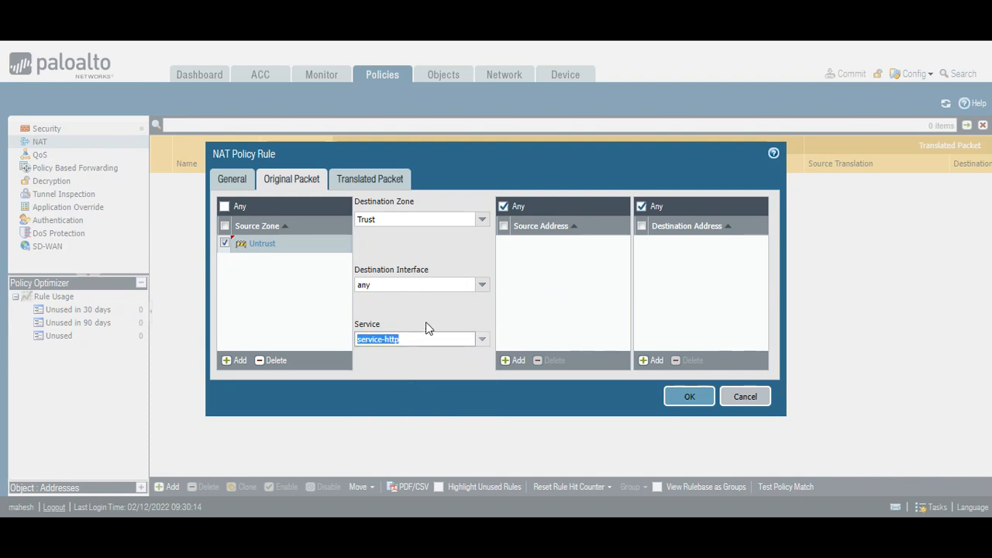
{"action": "left_click", "coordinate": [648, 361]}
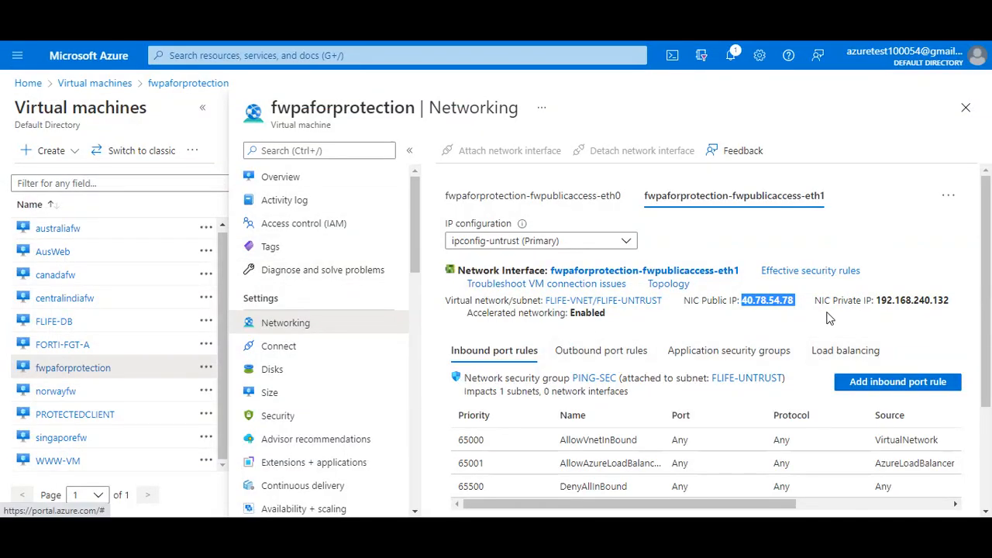
Copy the firewall private IP 192.168.240.132 from Azure and paste it as the rule's destination address
{"action": "mouse_move", "coordinate": [960, 310]}
{"action": "left_mouse_down"}
{"action": "mouse_move", "coordinate": [874, 301]}
{"action": "mouse_move", "coordinate": [954, 305]}
{"action": "left_mouse_up"}
{"action": "key", "text": "super+c"}
{"action": "left_click", "coordinate": [879, 301]}
{"action": "right_click", "coordinate": [932, 296]}
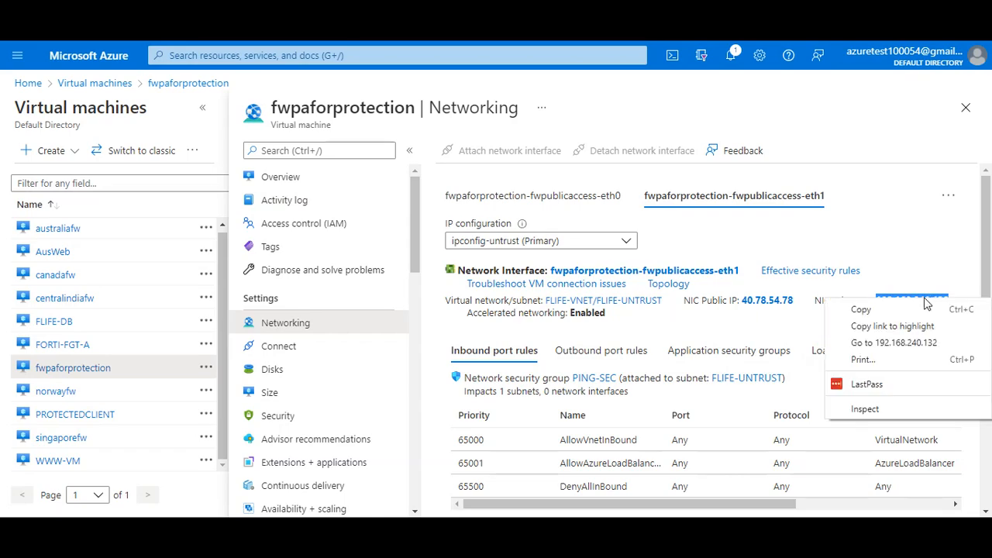
{"action": "left_click", "coordinate": [897, 307]}
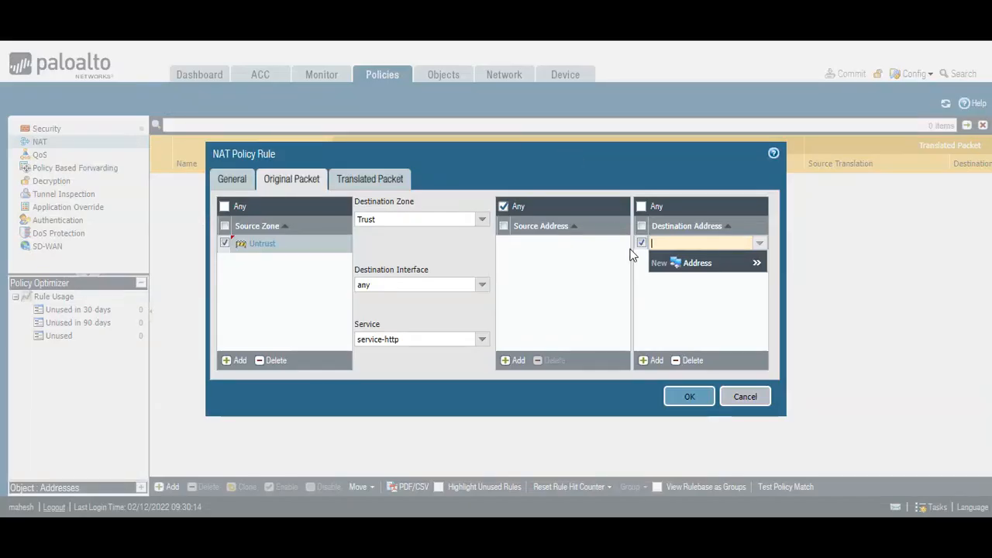
{"action": "right_click", "coordinate": [659, 244]}
{"action": "left_click", "coordinate": [697, 354]}
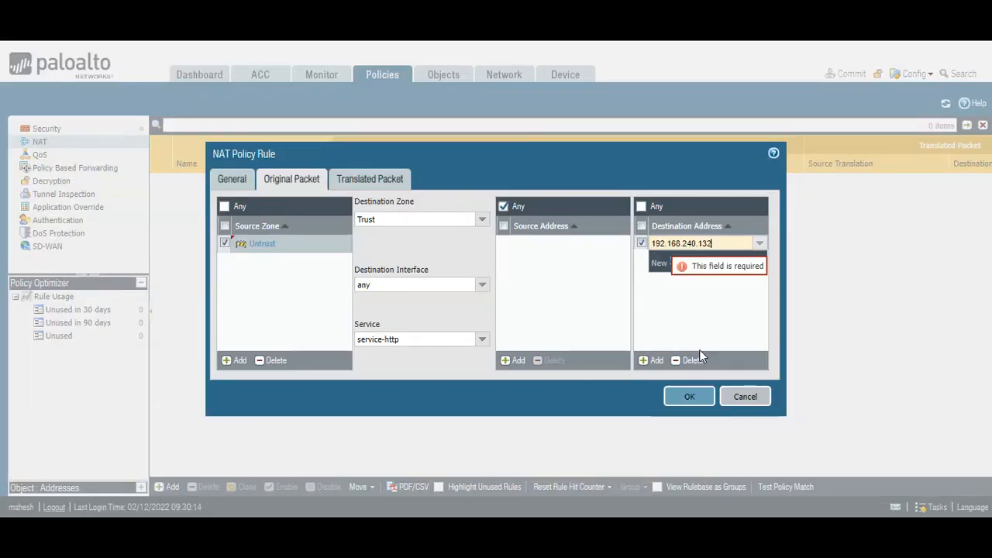
{"action": "left_click", "coordinate": [671, 313]}
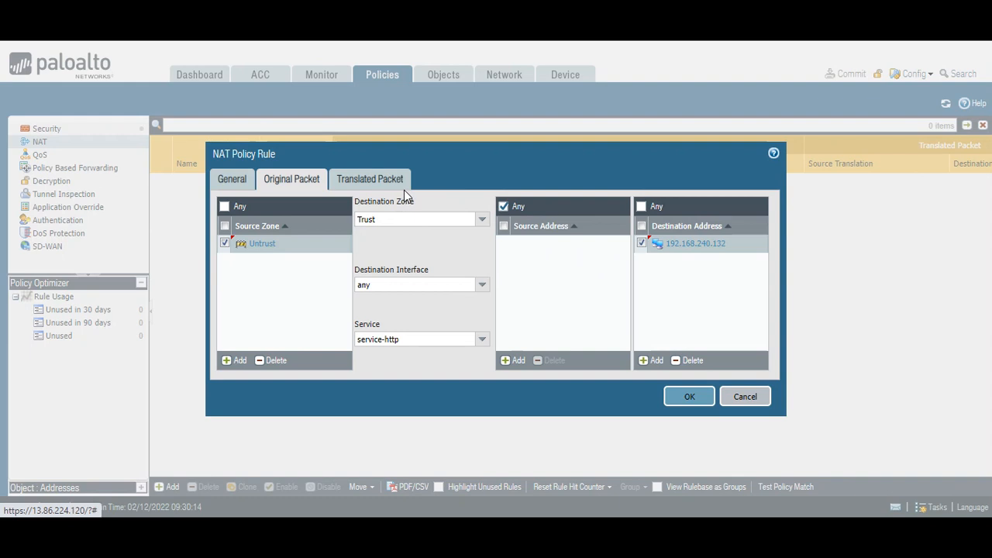
{"action": "left_click", "coordinate": [378, 190]}
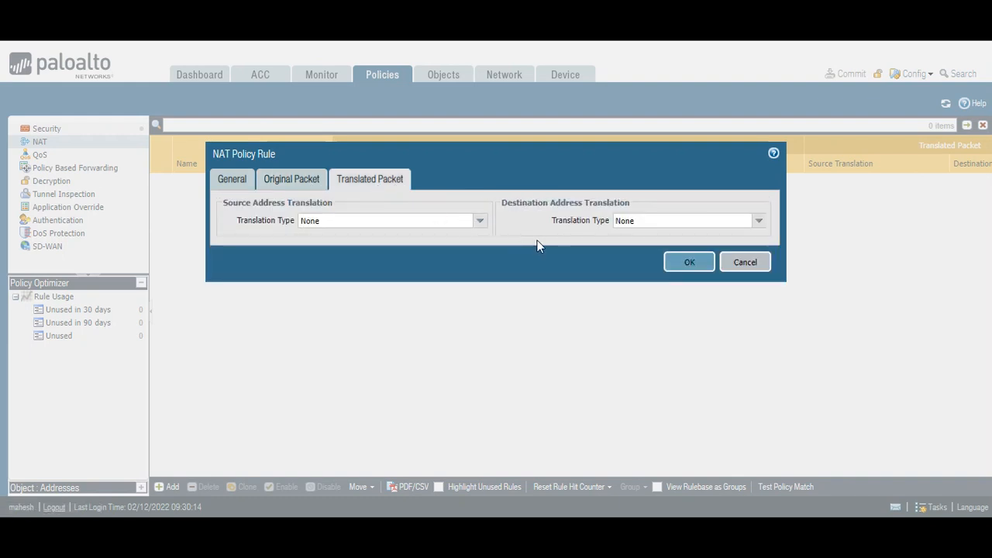
Set destination translation to the WWW server IP 192.168.240.4 and save the WEB ACCESS NAT rule
{"action": "left_click", "coordinate": [637, 220]}
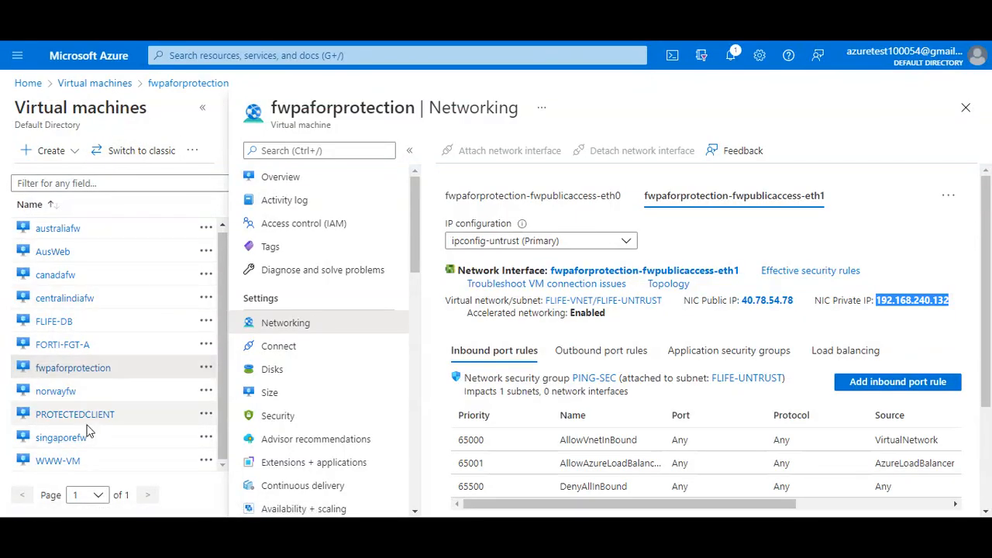
{"action": "left_click", "coordinate": [59, 459]}
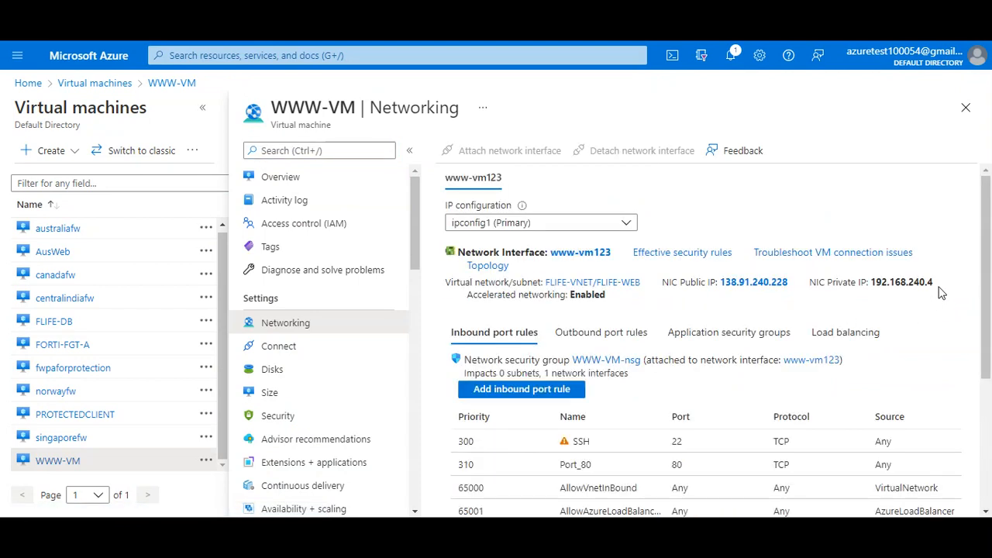
{"action": "left_click_drag", "start_coordinate": [900, 289], "coordinate": [870, 291]}
{"action": "right_click", "coordinate": [878, 287]}
{"action": "left_click", "coordinate": [880, 296]}
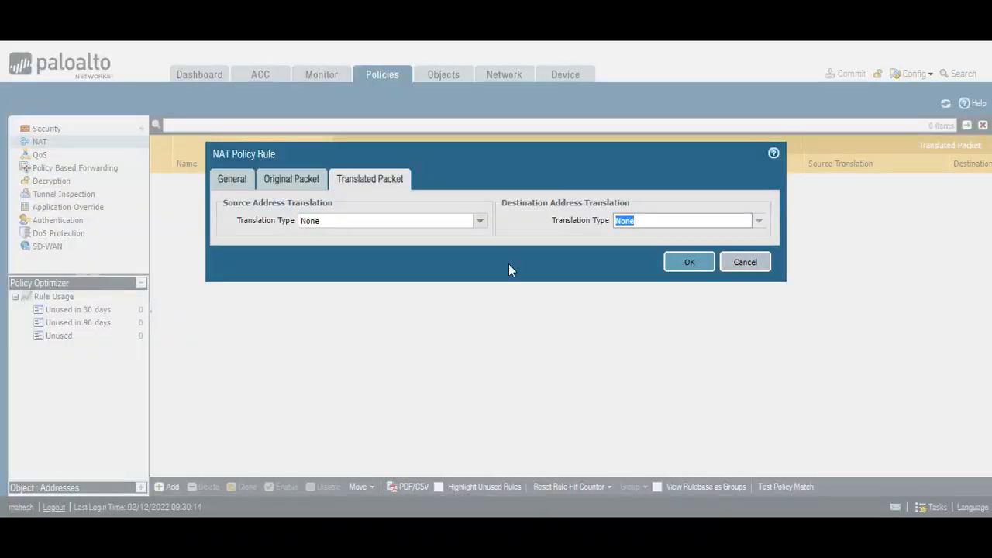
{"action": "key", "text": "ctrl+v"}
{"action": "left_click", "coordinate": [673, 268]}
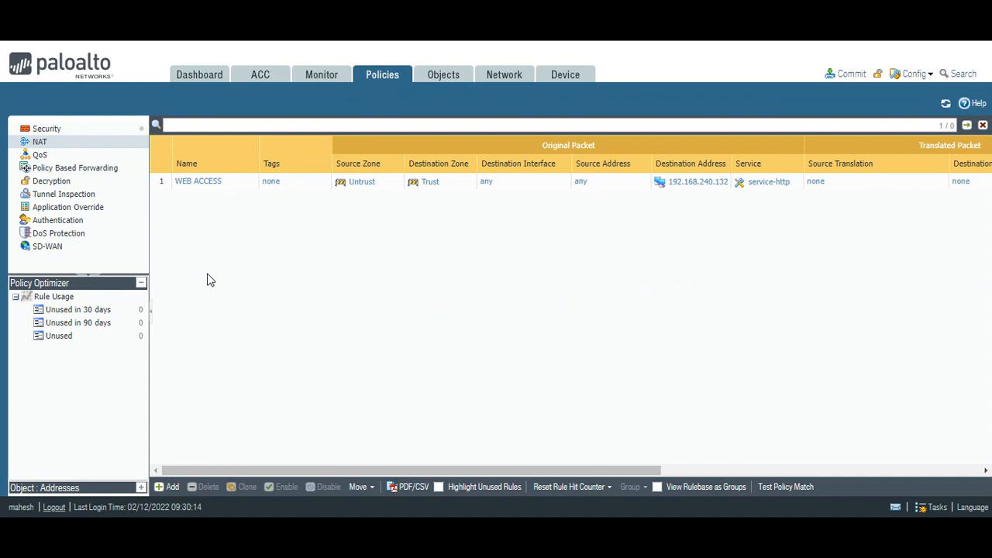
{"action": "left_click", "coordinate": [44, 132]}
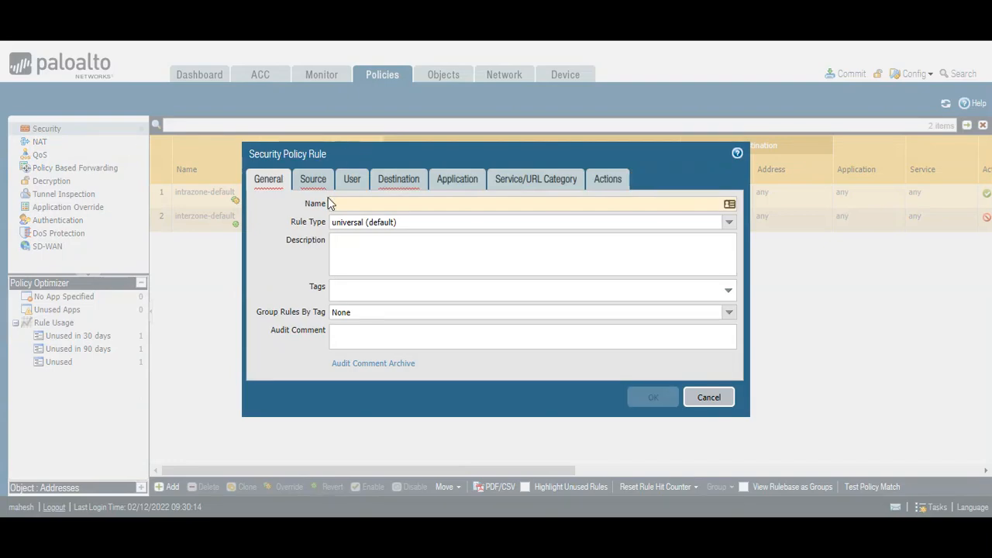
Name the security rule WEB ACCESS and add source zone Untrust
{"action": "type", "text": "B ACCESS"}
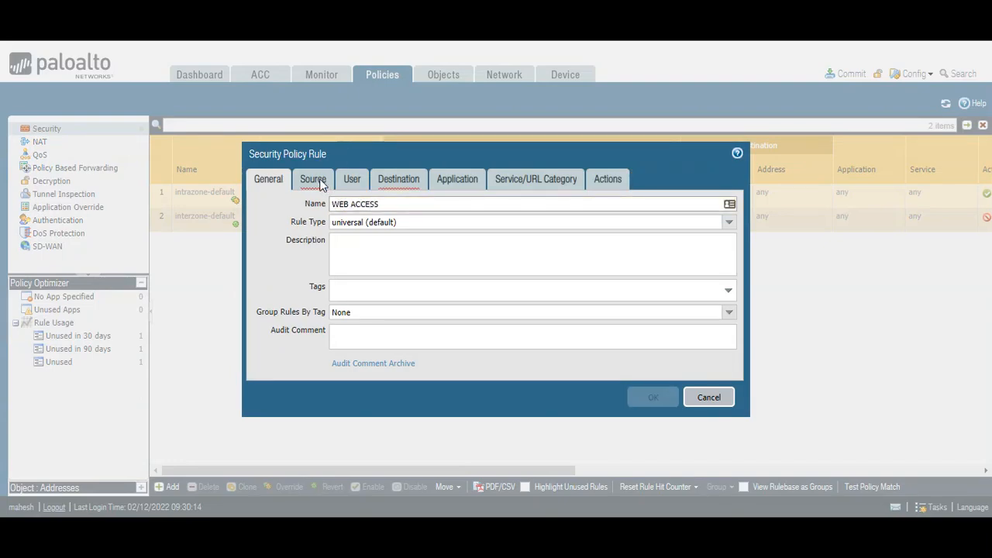
{"action": "left_click", "coordinate": [313, 179]}
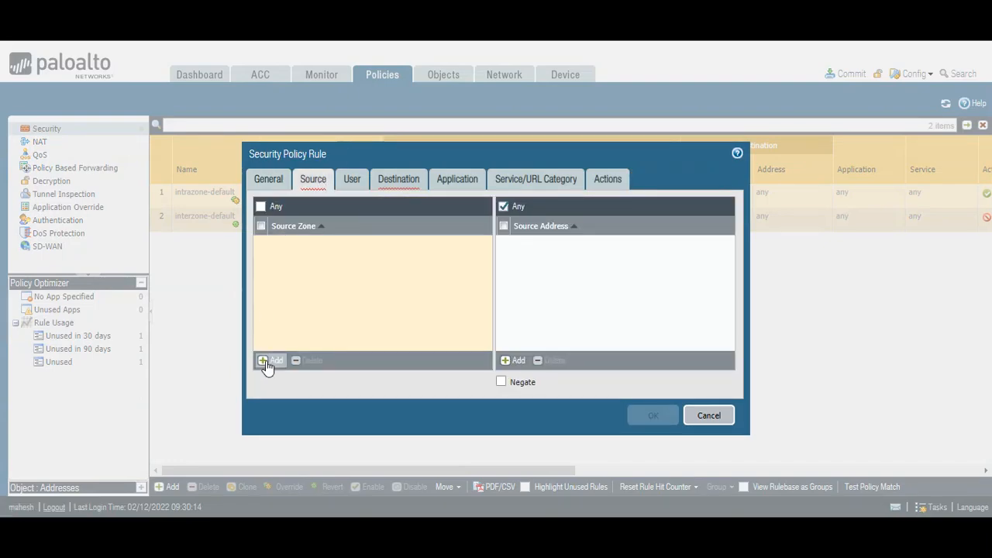
{"action": "left_click", "coordinate": [266, 360]}
{"action": "left_click", "coordinate": [308, 274]}
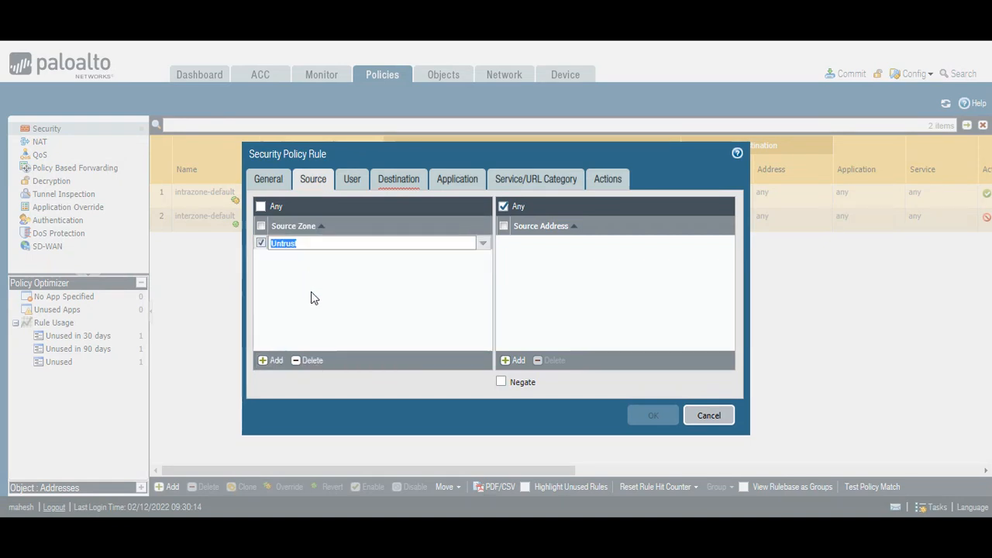
{"action": "left_click", "coordinate": [391, 305]}
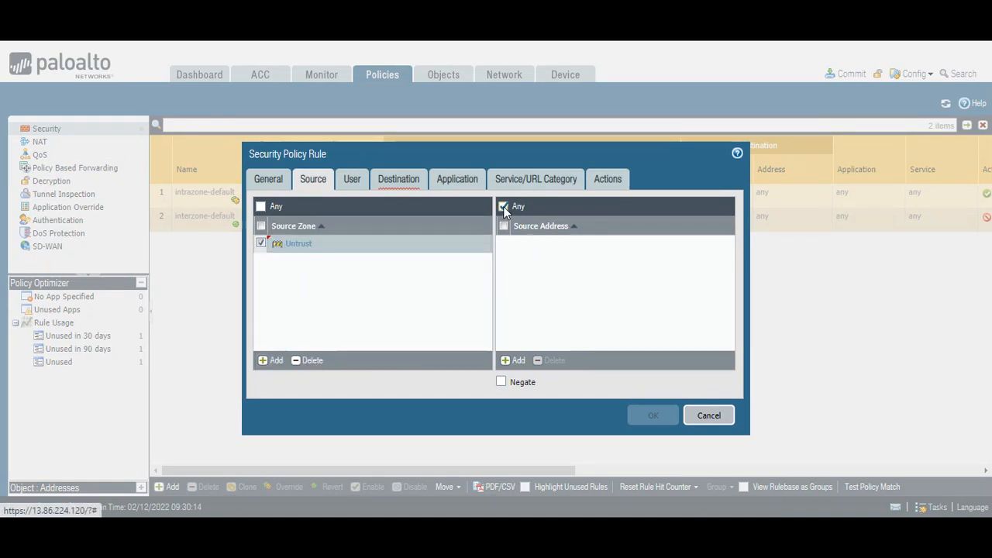
Set the rule's destination zone to Trust
{"action": "left_click", "coordinate": [397, 182]}
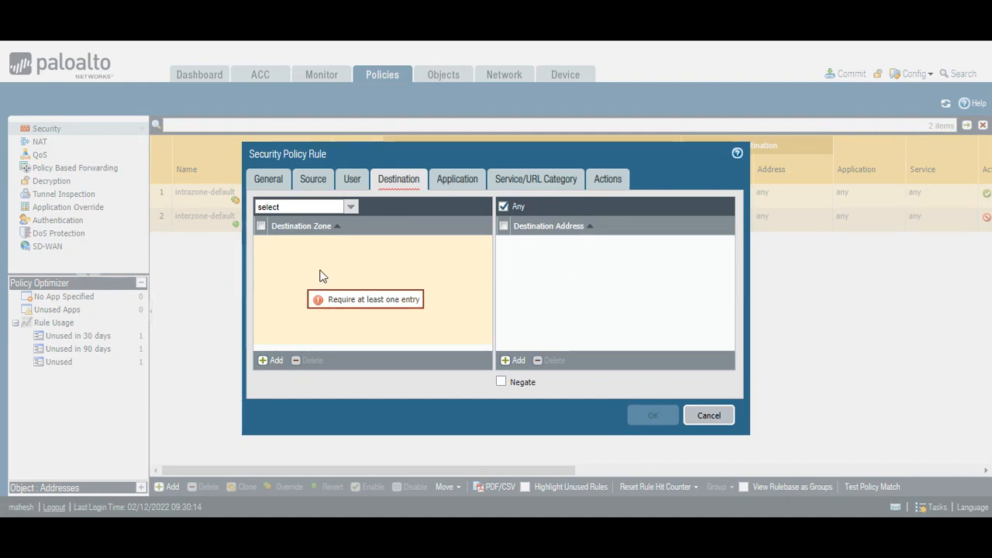
{"action": "left_click_drag", "start_coordinate": [377, 152], "coordinate": [357, 150]}
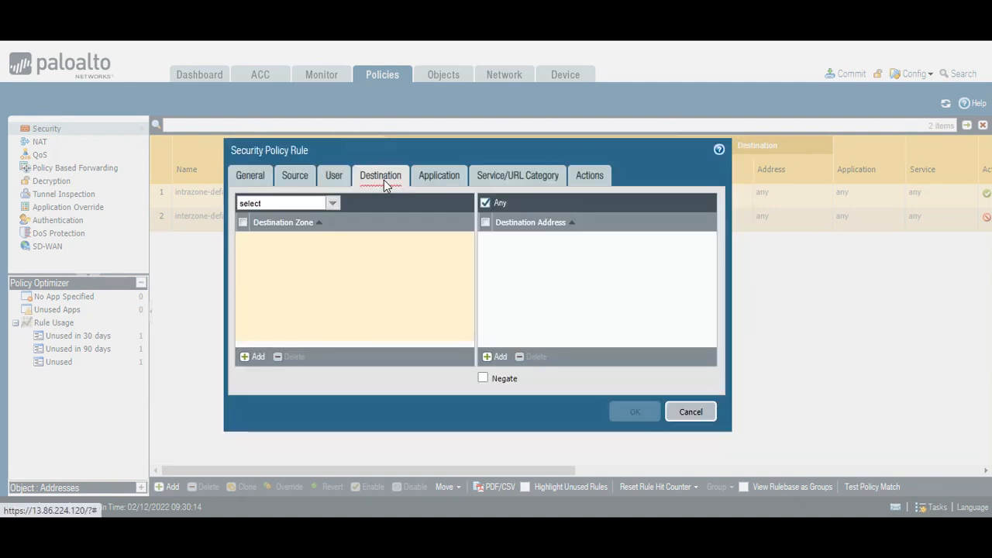
{"action": "left_click", "coordinate": [256, 361]}
{"action": "left_click", "coordinate": [255, 361]}
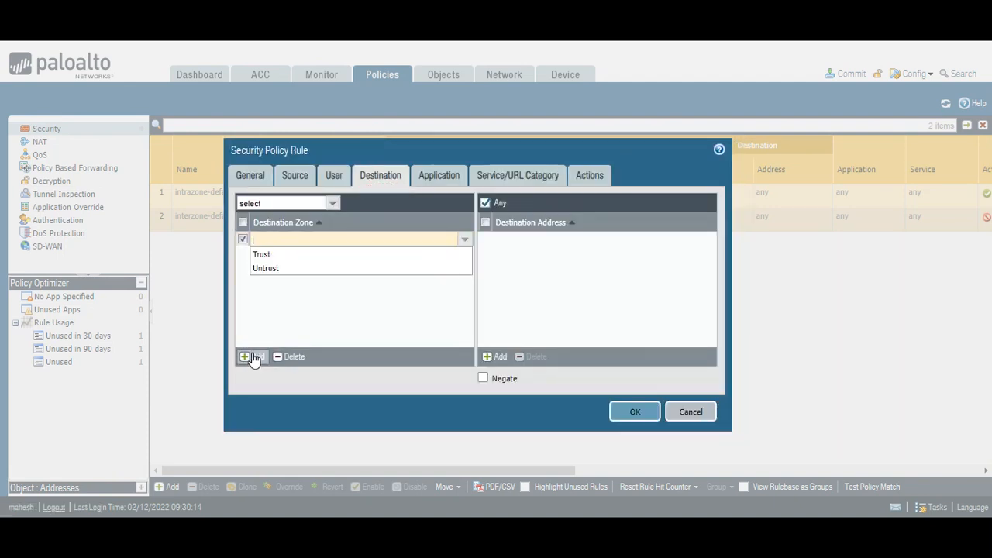
{"action": "left_click", "coordinate": [278, 256]}
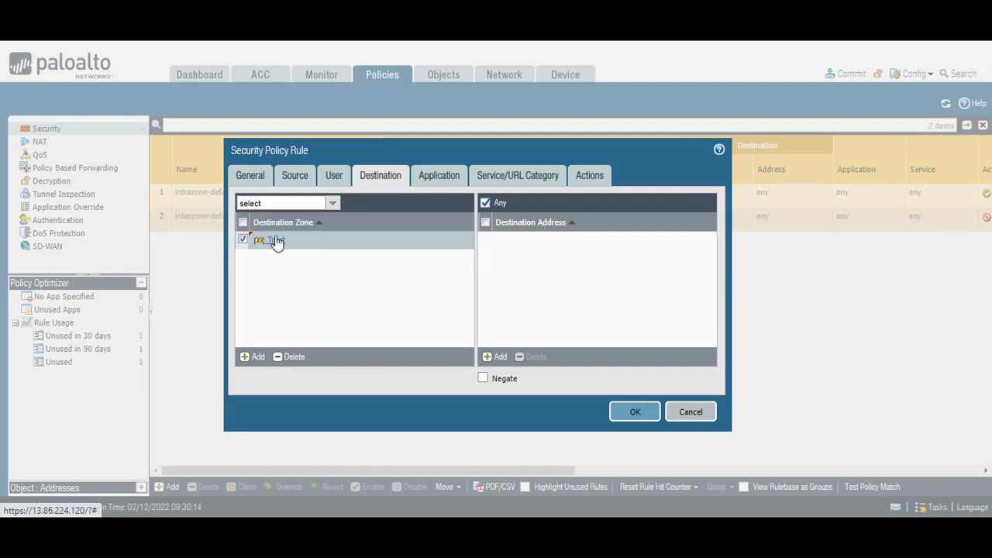
Add service service-http, keep profile type None, and save the security rule
{"action": "left_click", "coordinate": [500, 180]}
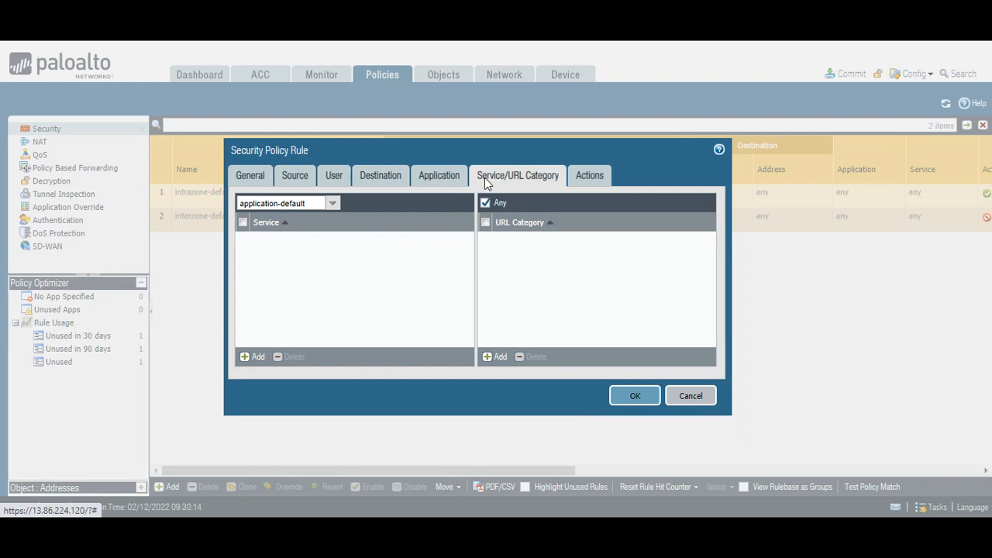
{"action": "left_click", "coordinate": [254, 356]}
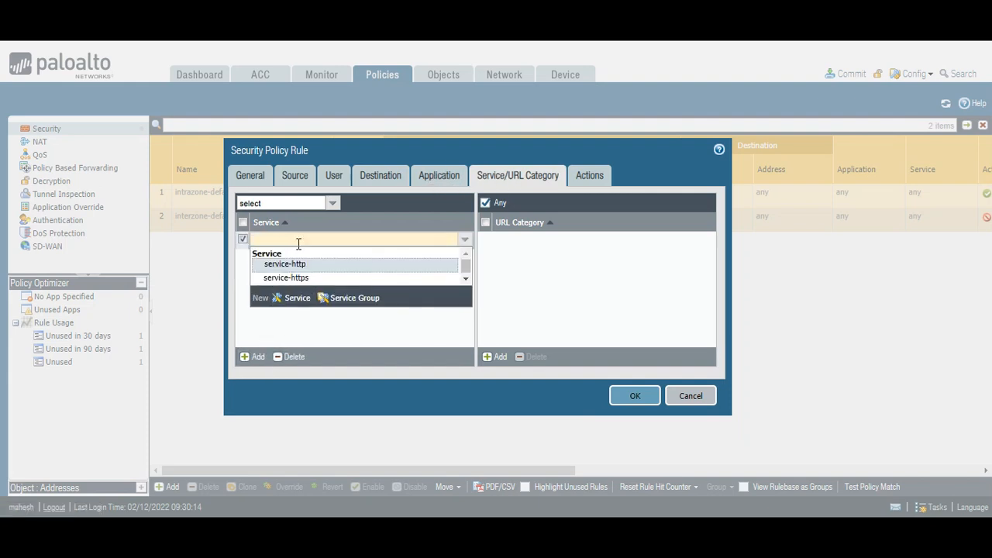
{"action": "left_click", "coordinate": [304, 271]}
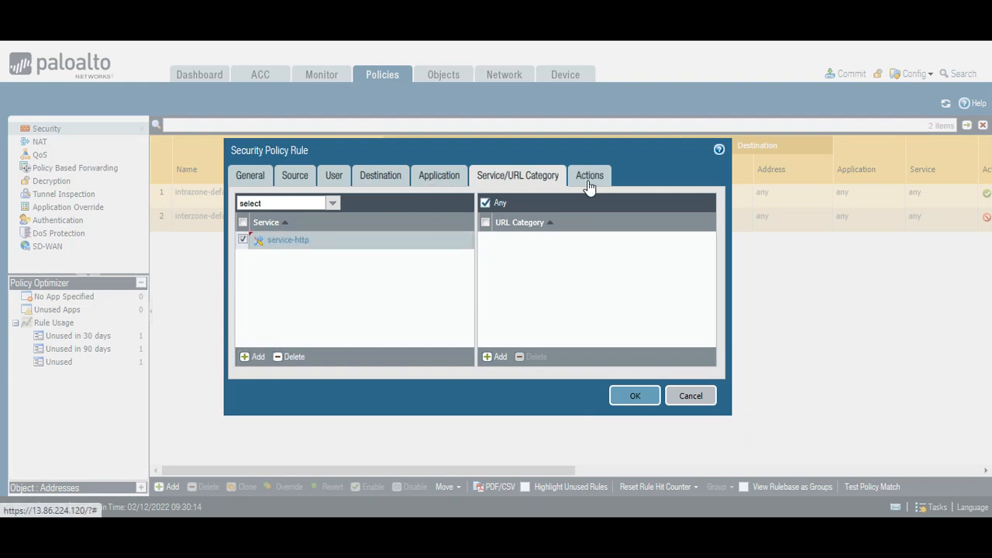
{"action": "left_click", "coordinate": [589, 179]}
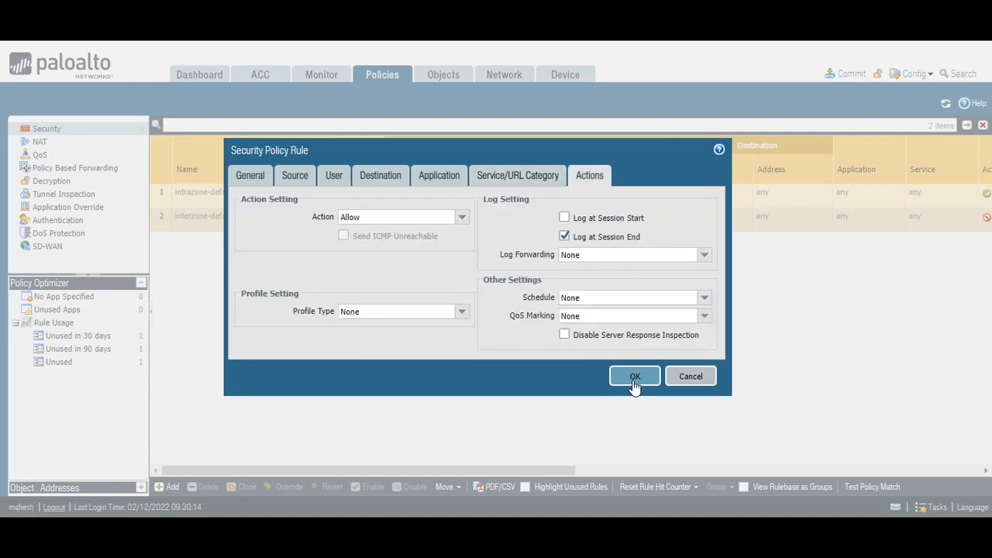
{"action": "left_click", "coordinate": [460, 313]}
{"action": "left_click", "coordinate": [373, 354]}
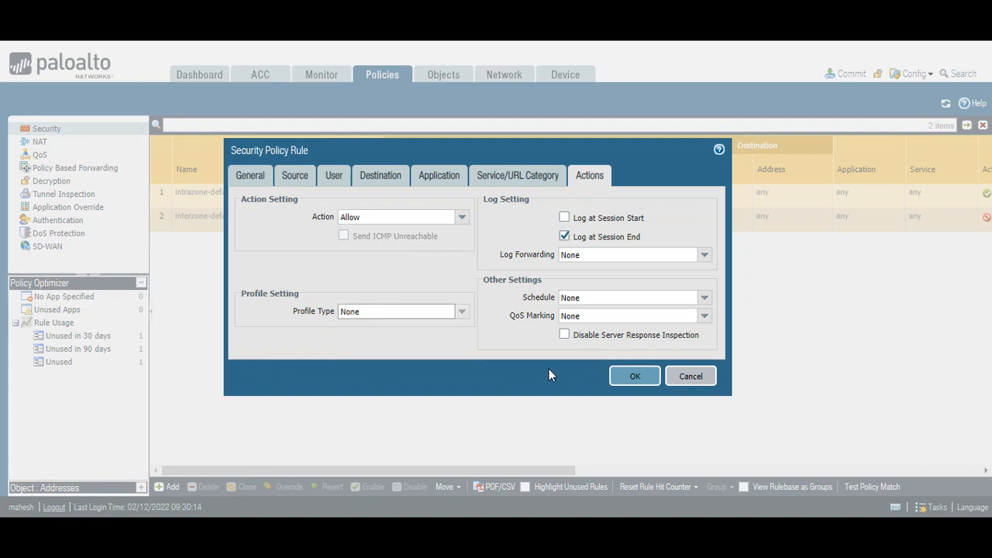
{"action": "left_click", "coordinate": [629, 378]}
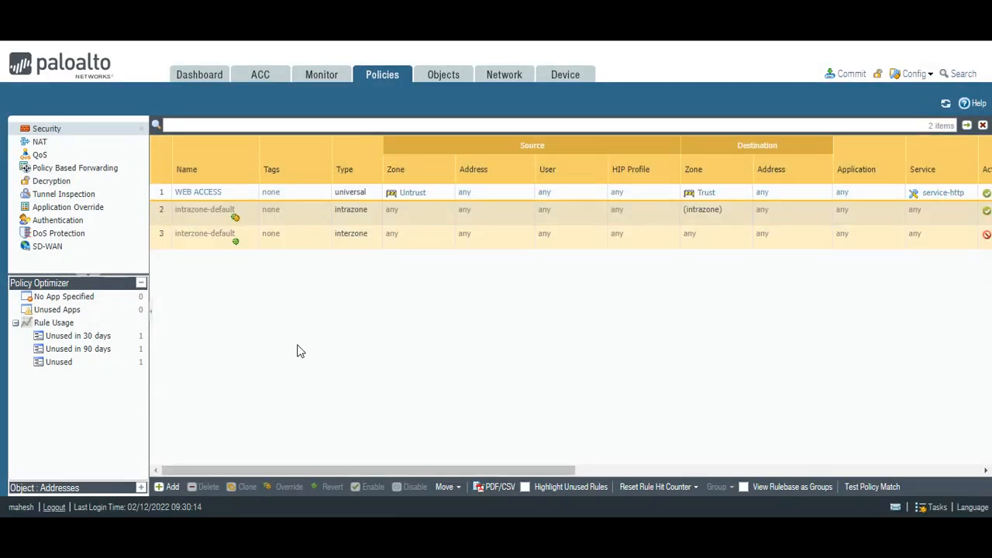
Set the WEB ACCESS NAT rule's original packet destination zone to Untrust
{"action": "left_click", "coordinate": [39, 141]}
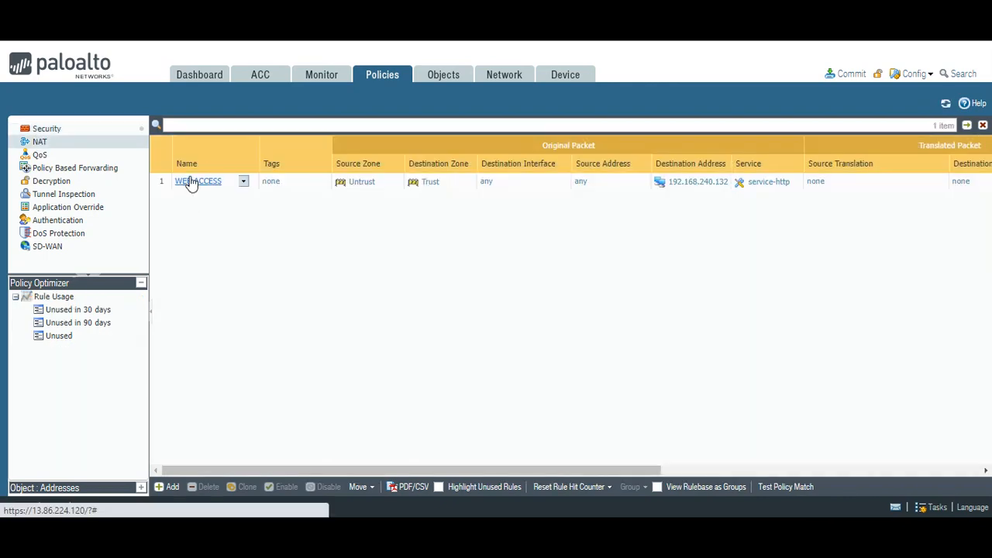
{"action": "left_click", "coordinate": [188, 182]}
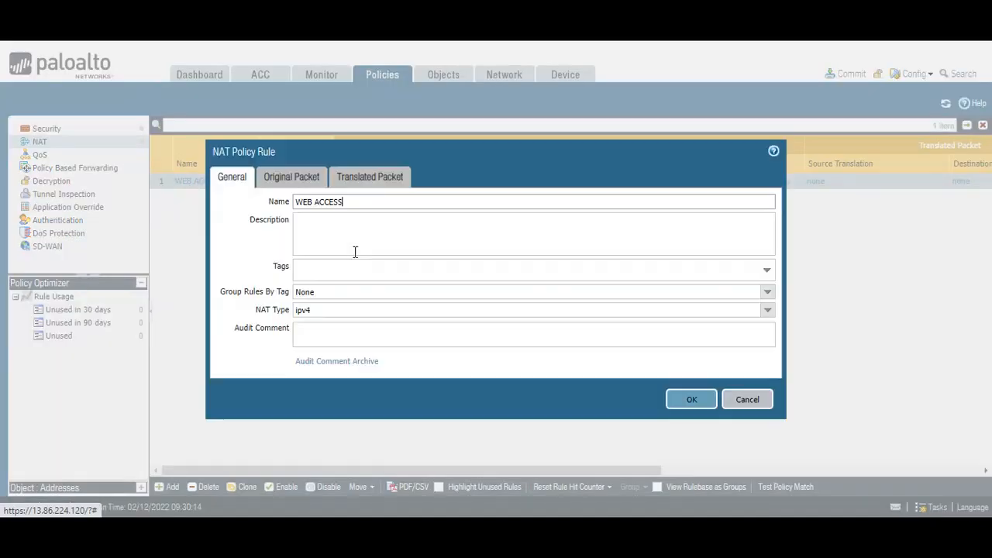
{"action": "left_click", "coordinate": [291, 176]}
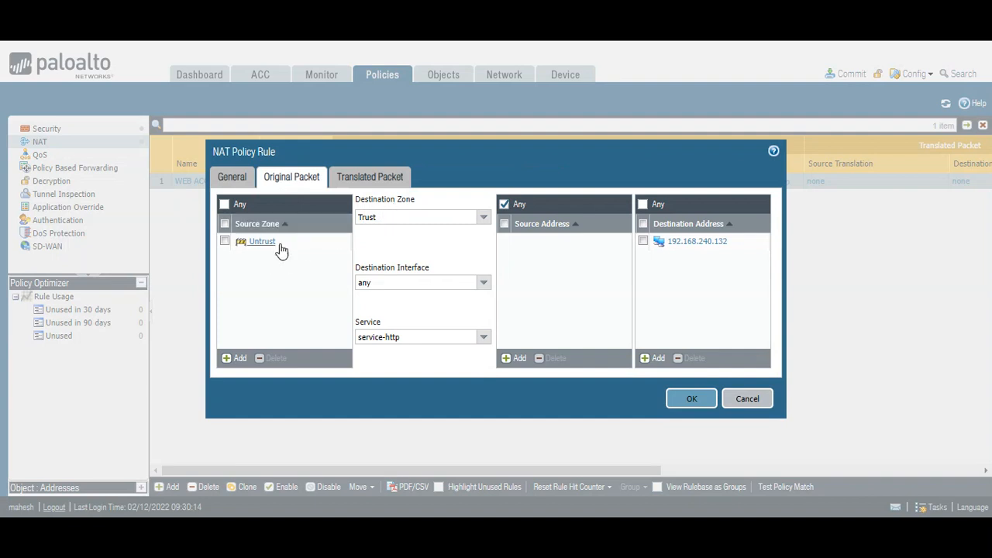
{"action": "left_click", "coordinate": [480, 217]}
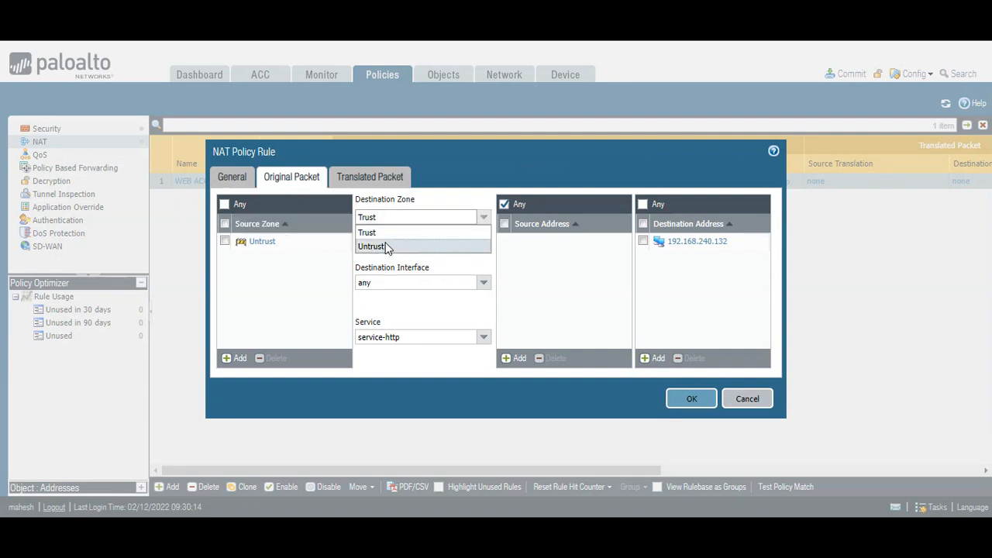
{"action": "left_click", "coordinate": [387, 246]}
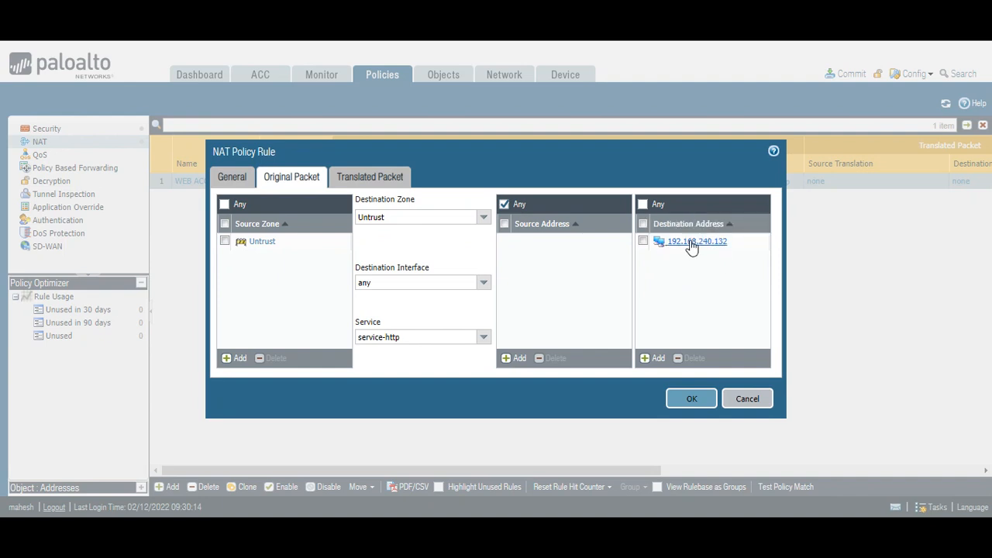
Translate the destination to Static IP 192.168.240.4 and save the NAT rule
{"action": "left_click", "coordinate": [367, 182]}
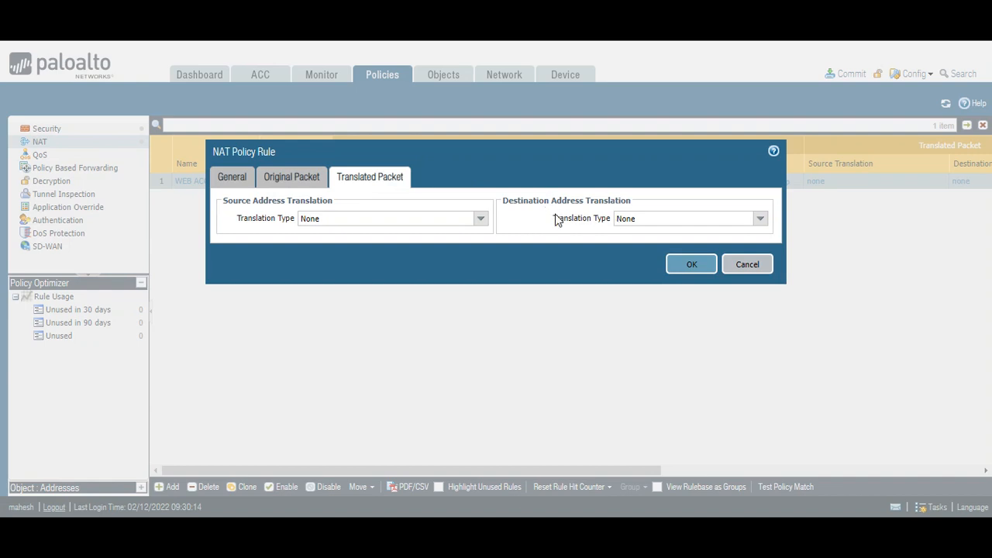
{"action": "left_click", "coordinate": [760, 220]}
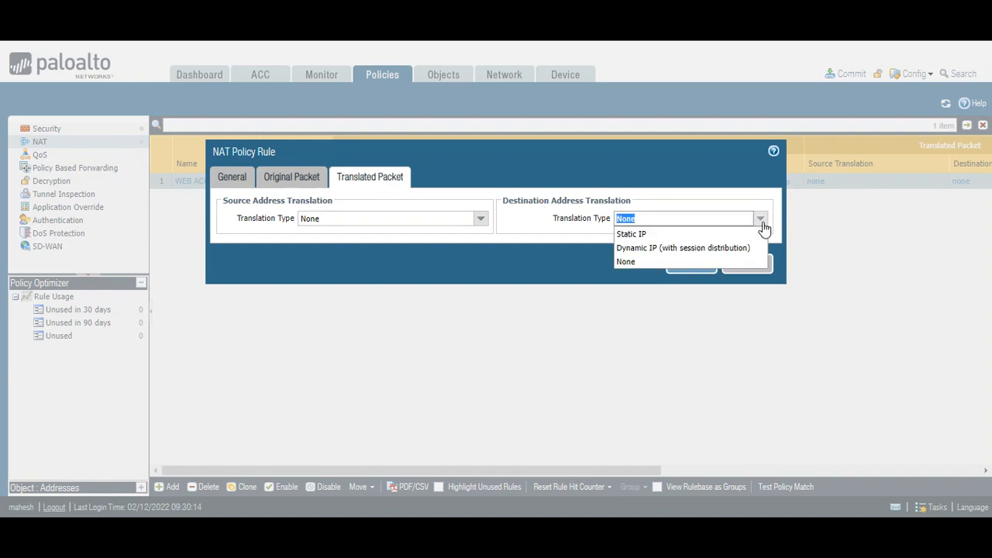
{"action": "left_click", "coordinate": [667, 234]}
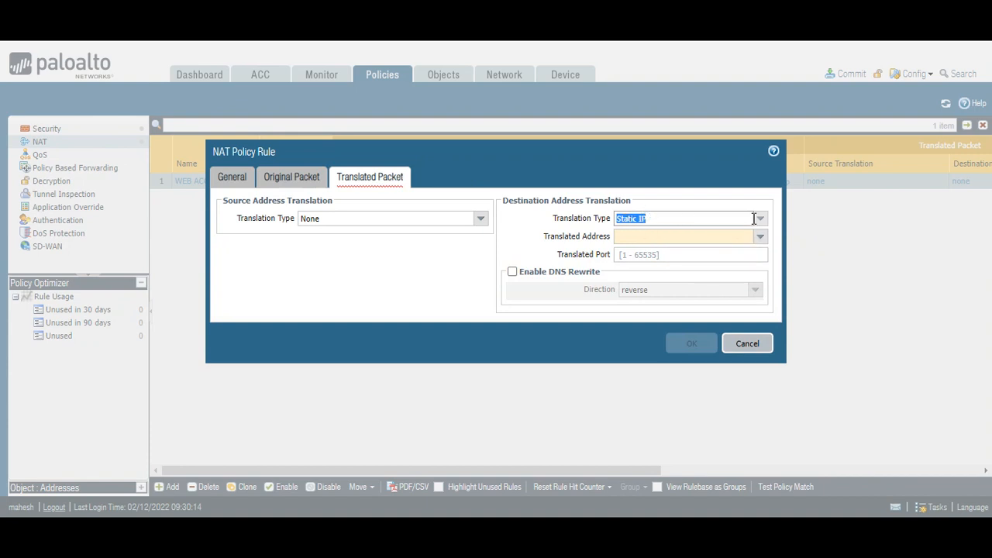
{"action": "left_click", "coordinate": [645, 236]}
{"action": "right_click", "coordinate": [642, 235]}
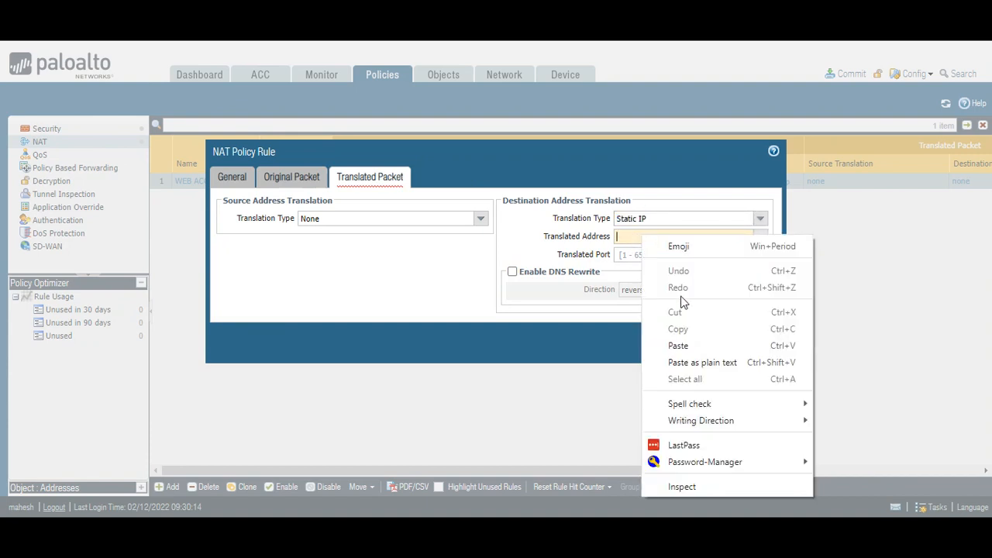
{"action": "left_click", "coordinate": [682, 346]}
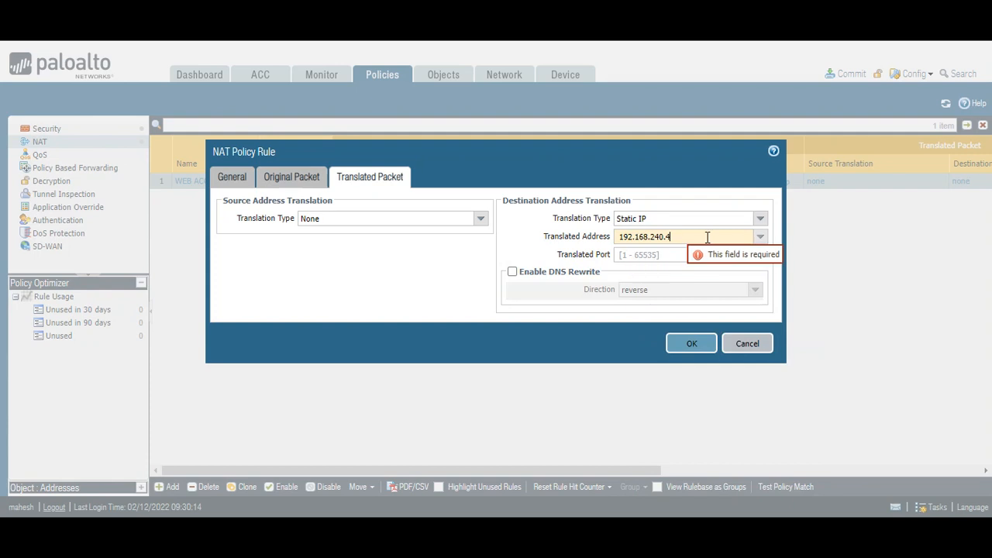
{"action": "left_click", "coordinate": [620, 239]}
{"action": "key", "text": "BackSpace"}
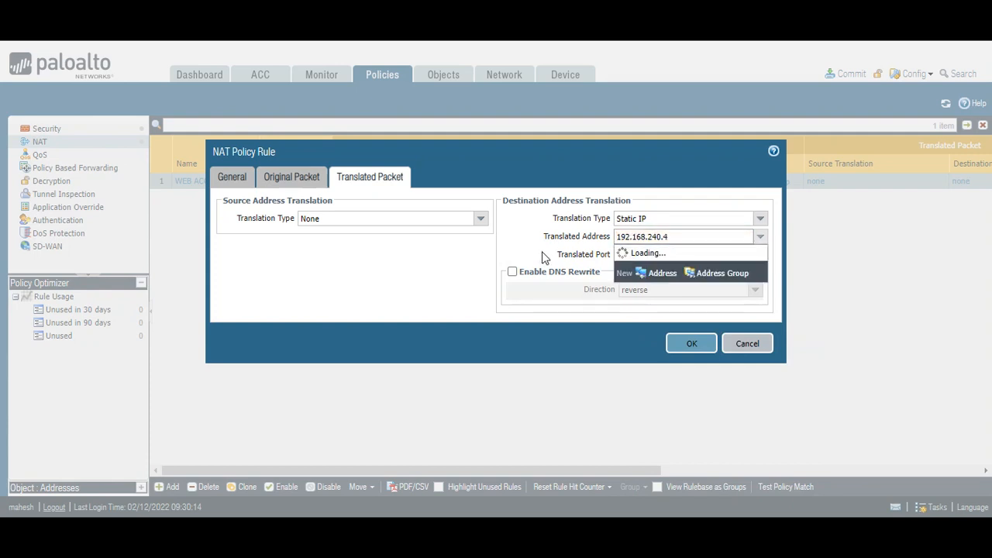
{"action": "left_click", "coordinate": [535, 230]}
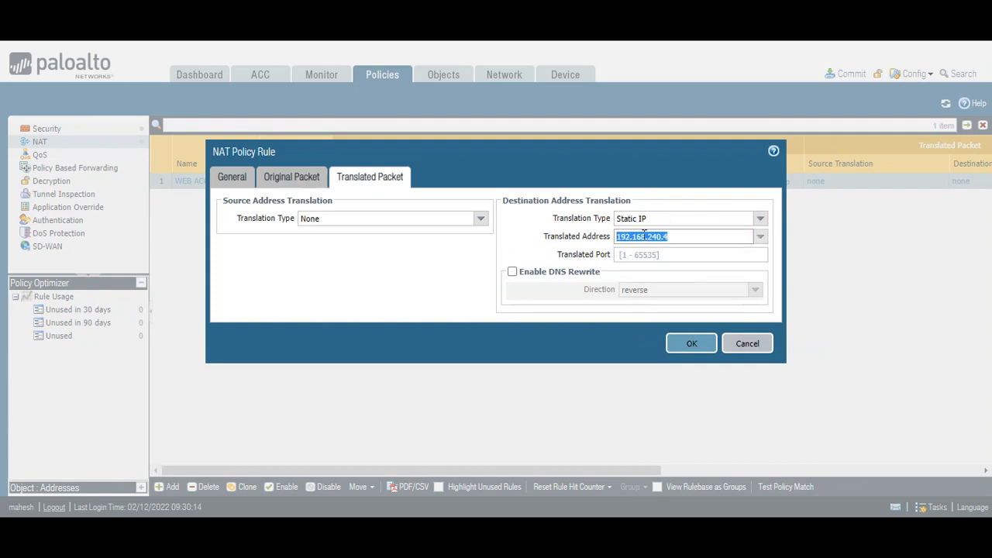
{"action": "left_click", "coordinate": [692, 345]}
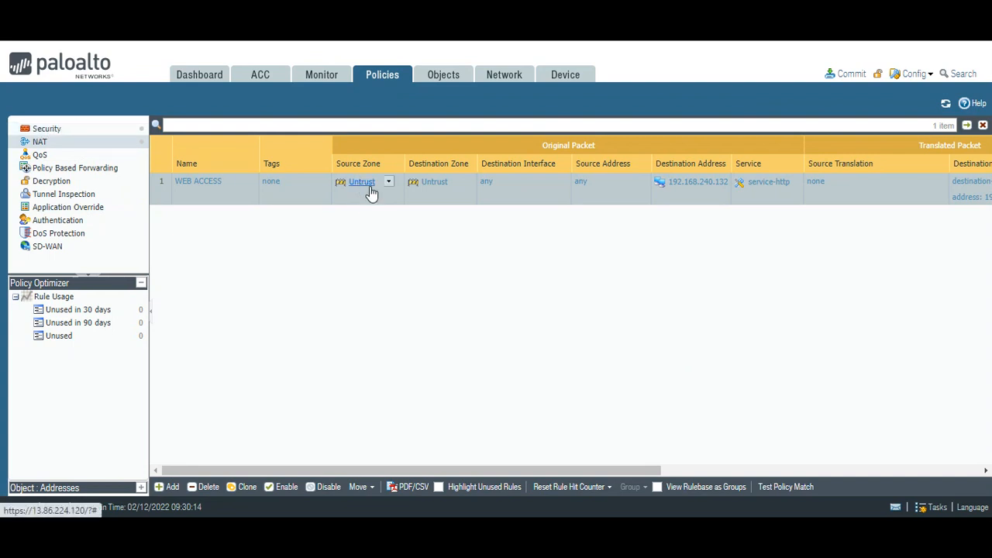
Recheck the WEB ACCESS NAT rule's original and translated packet settings, then go to Security rules
{"action": "left_click", "coordinate": [198, 183]}
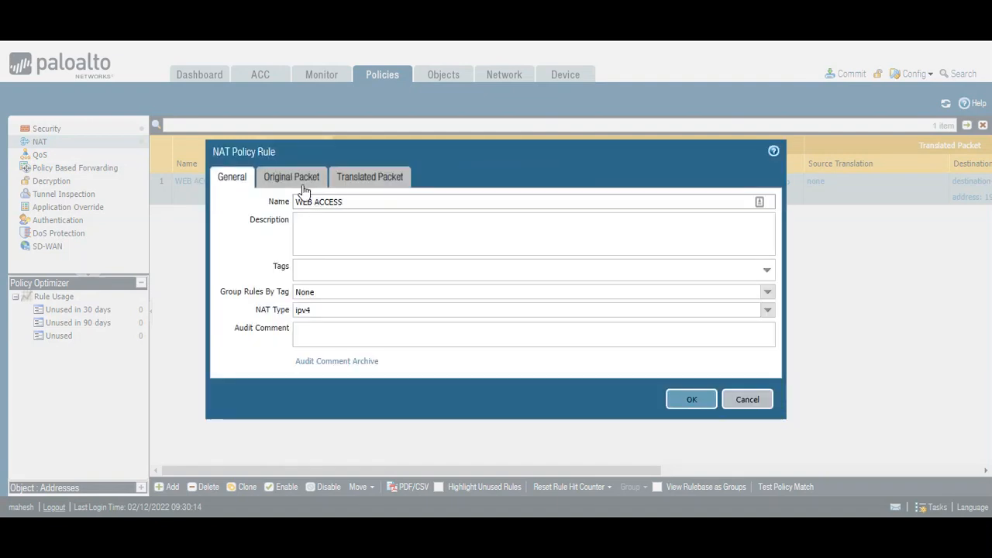
{"action": "left_click", "coordinate": [302, 183]}
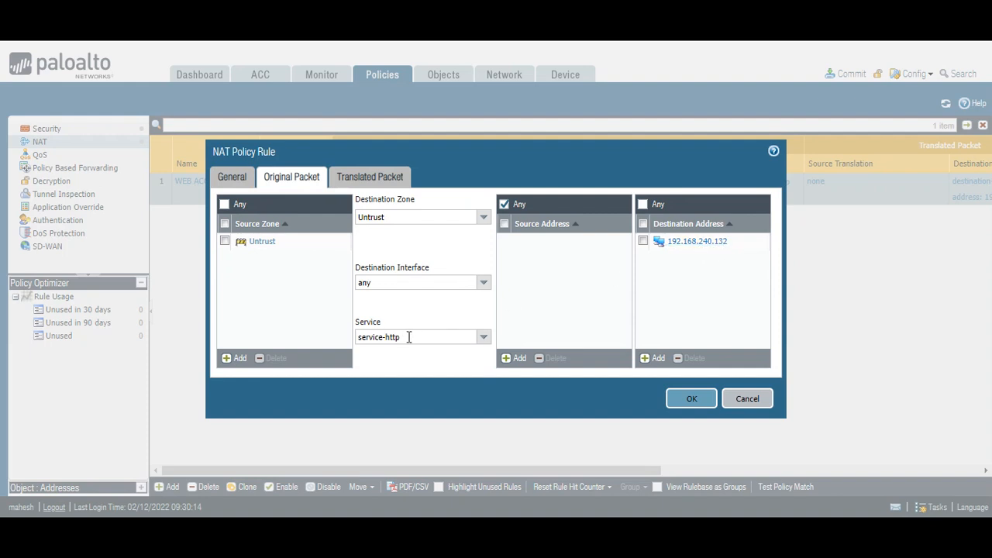
{"action": "left_click", "coordinate": [383, 180]}
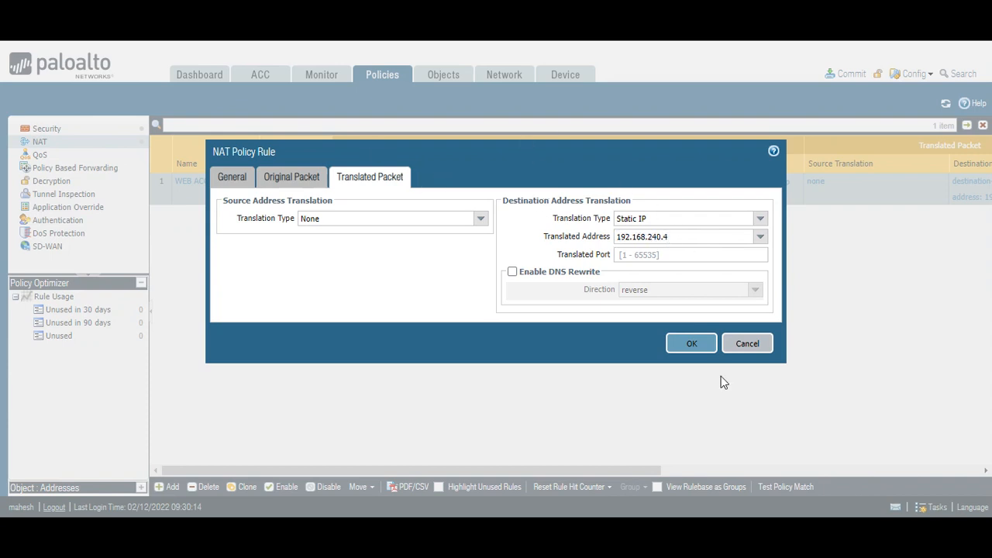
{"action": "left_click", "coordinate": [689, 344]}
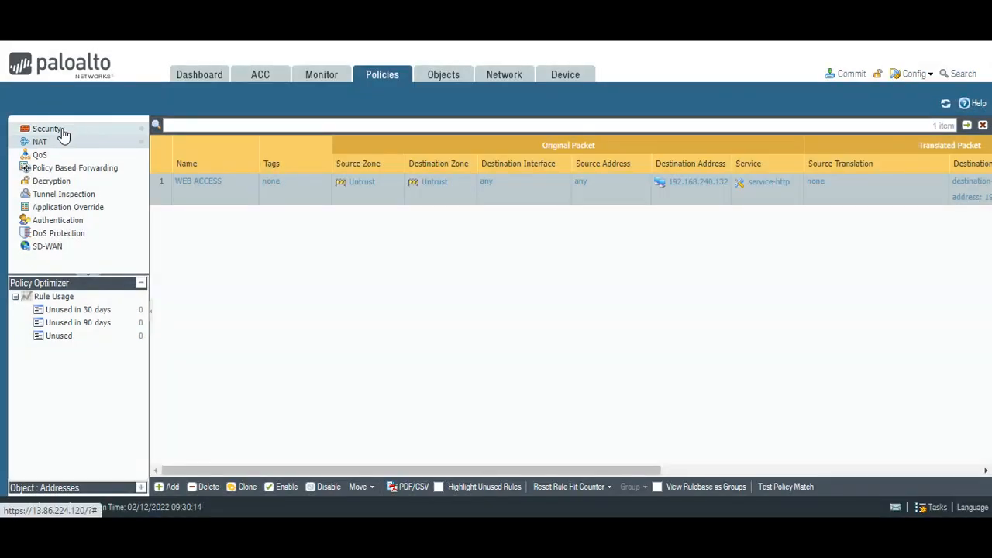
{"action": "left_click", "coordinate": [48, 129]}
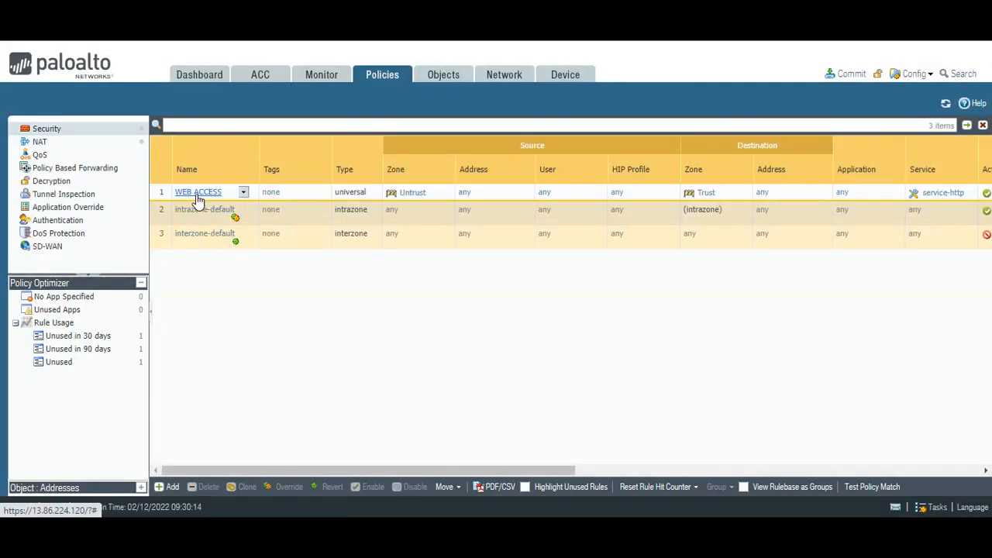
Open the WEB ACCESS security rule's destination settings and add a new destination address entry
{"action": "left_click", "coordinate": [197, 194]}
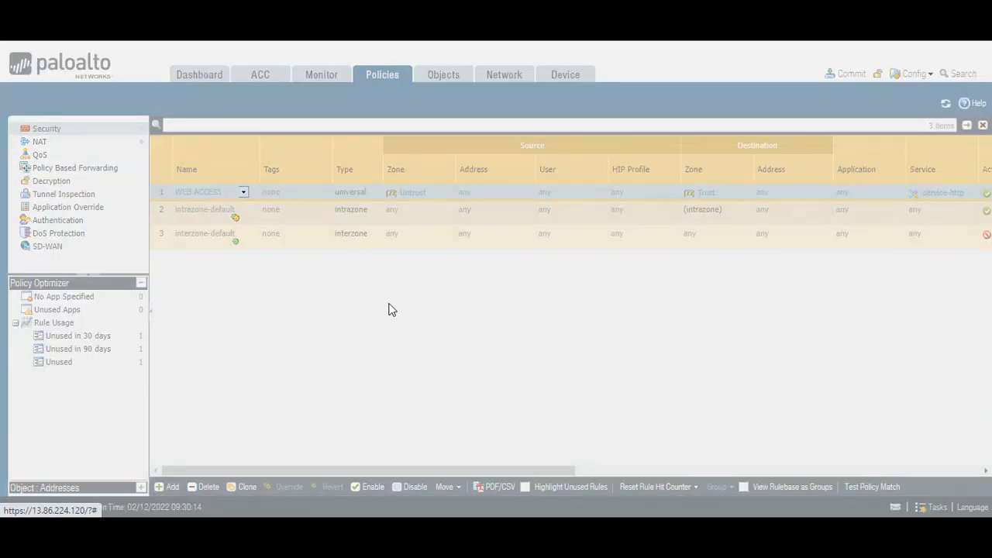
{"action": "left_click", "coordinate": [312, 177]}
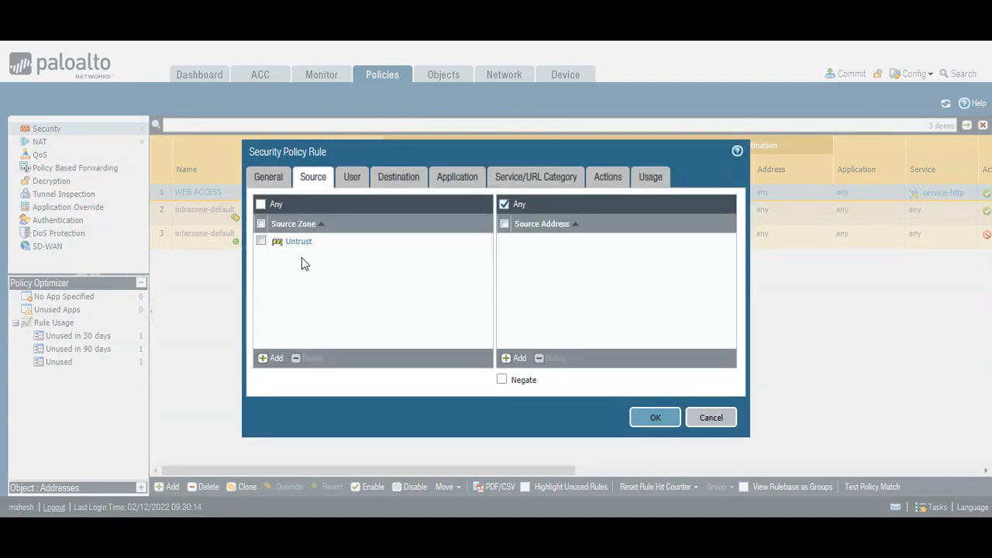
{"action": "left_click", "coordinate": [383, 181]}
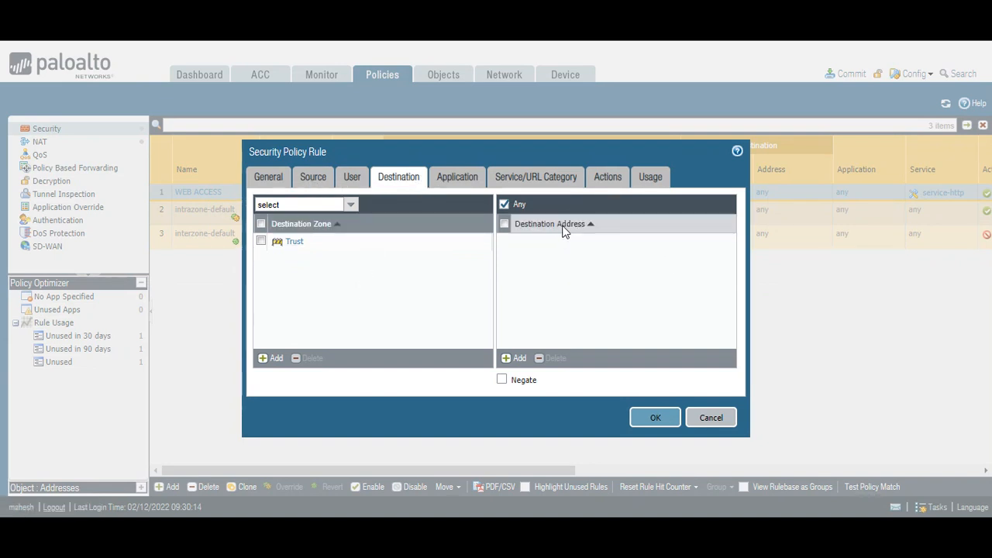
{"action": "left_click", "coordinate": [516, 357]}
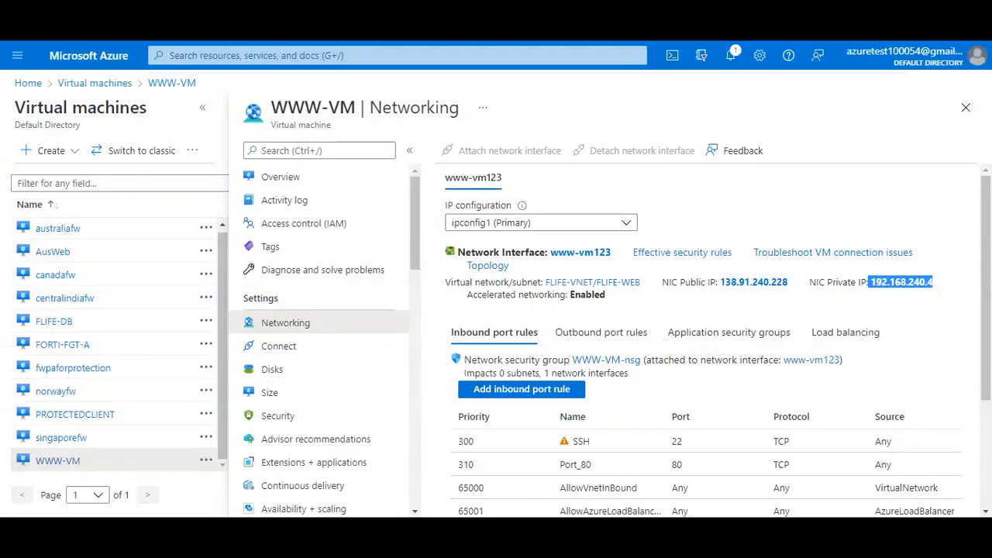
Copy the fwpaforprotection eth1 private IP 192.168.240.132 from its Azure networking page
{"action": "left_click", "coordinate": [94, 369]}
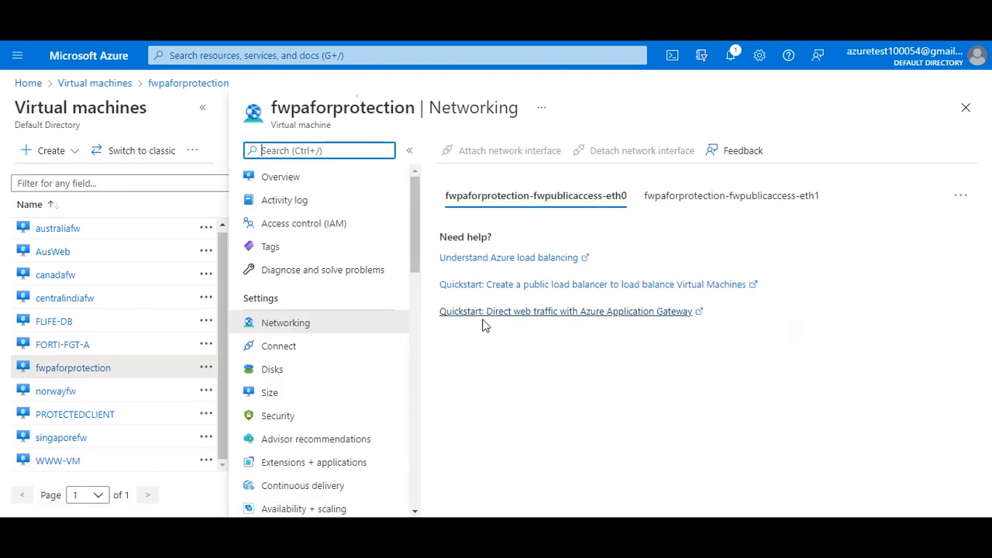
{"action": "left_click", "coordinate": [700, 202]}
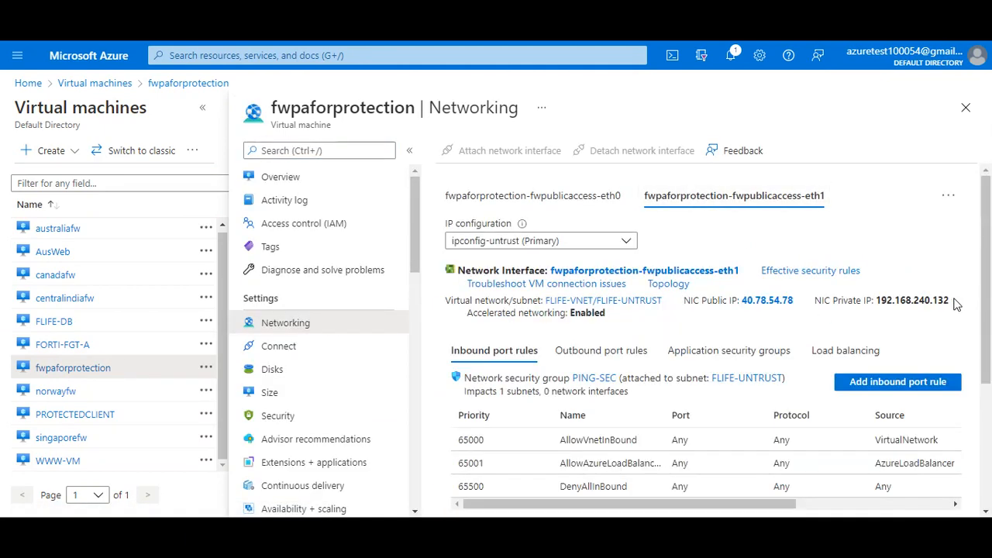
{"action": "left_click_drag", "start_coordinate": [951, 301], "coordinate": [877, 301]}
{"action": "right_click", "coordinate": [877, 307]}
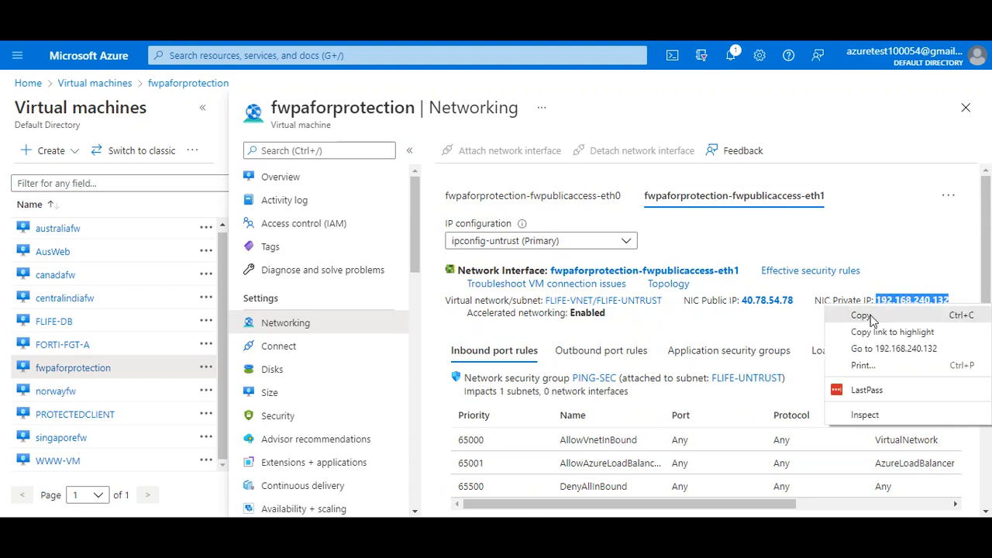
{"action": "left_click", "coordinate": [875, 317]}
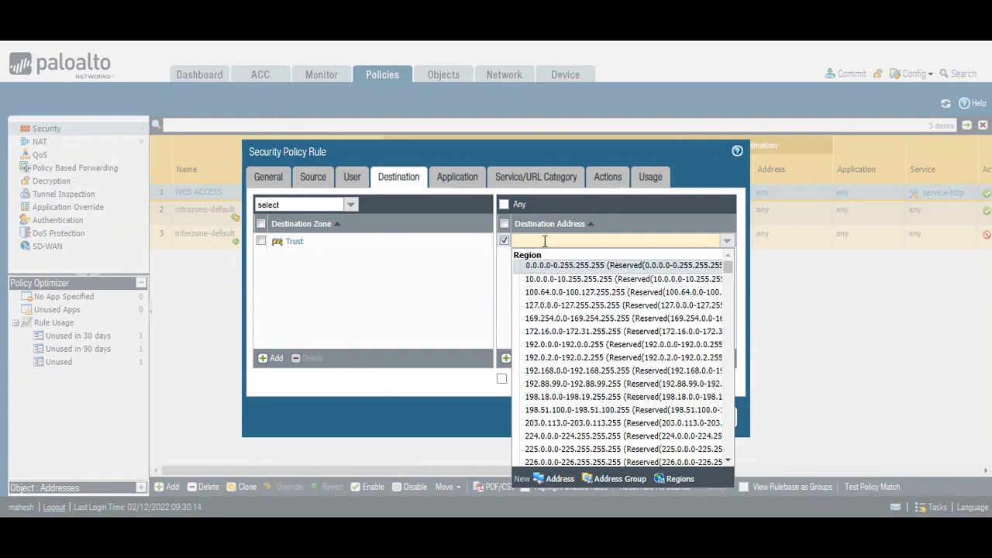
Paste 192.168.240.132 as the WEB ACCESS rule's destination address and recheck Source and Destination
{"action": "right_click", "coordinate": [544, 241]}
{"action": "left_click", "coordinate": [579, 350]}
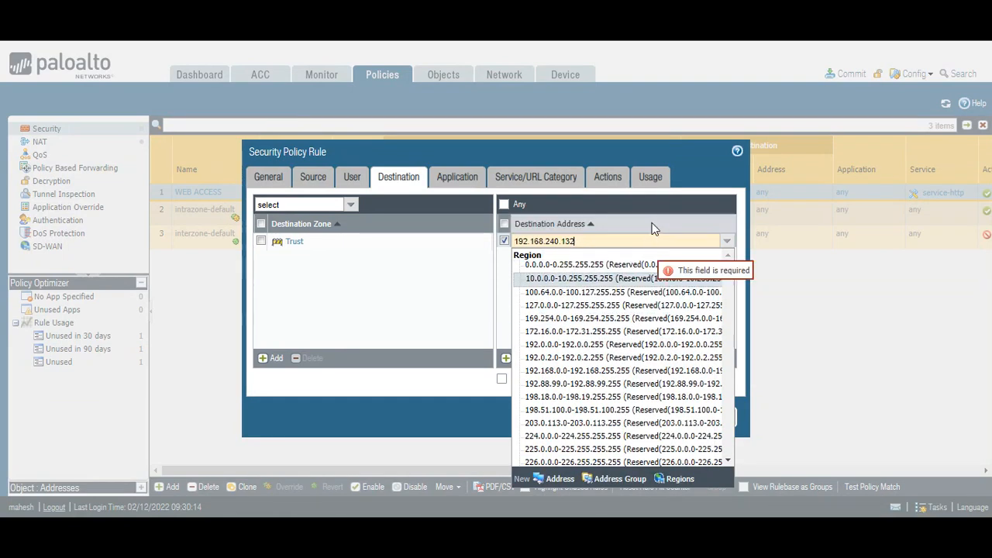
{"action": "left_click", "coordinate": [661, 203]}
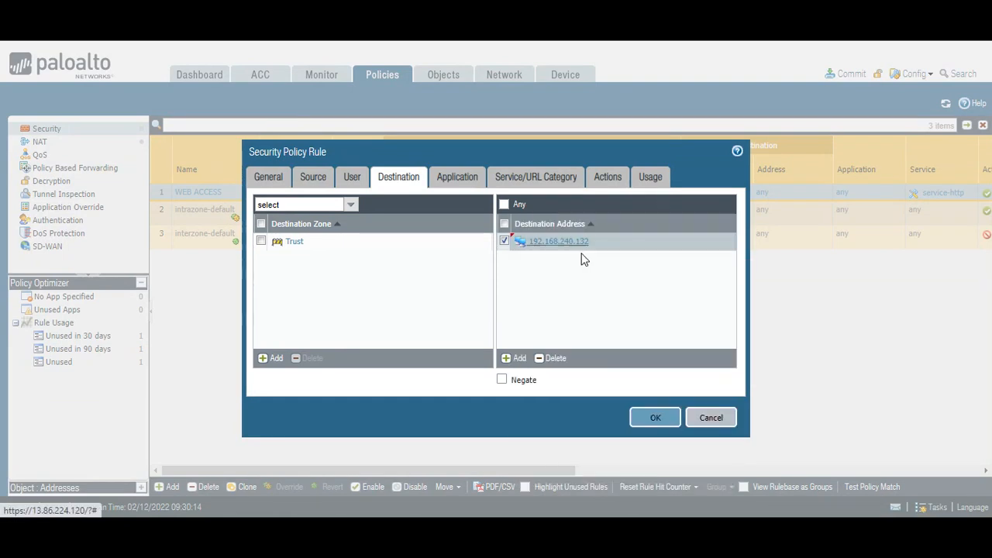
{"action": "left_click", "coordinate": [313, 177]}
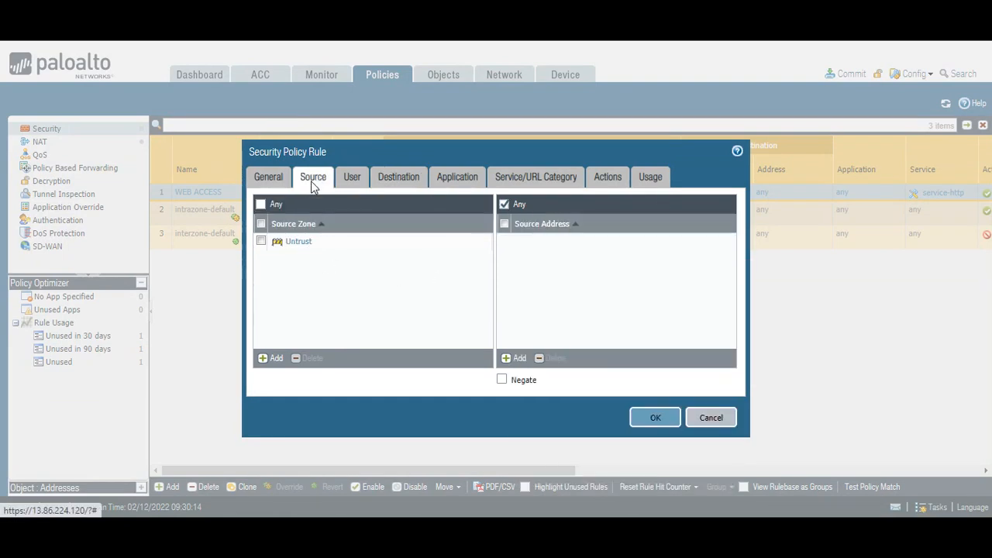
{"action": "left_click", "coordinate": [396, 178]}
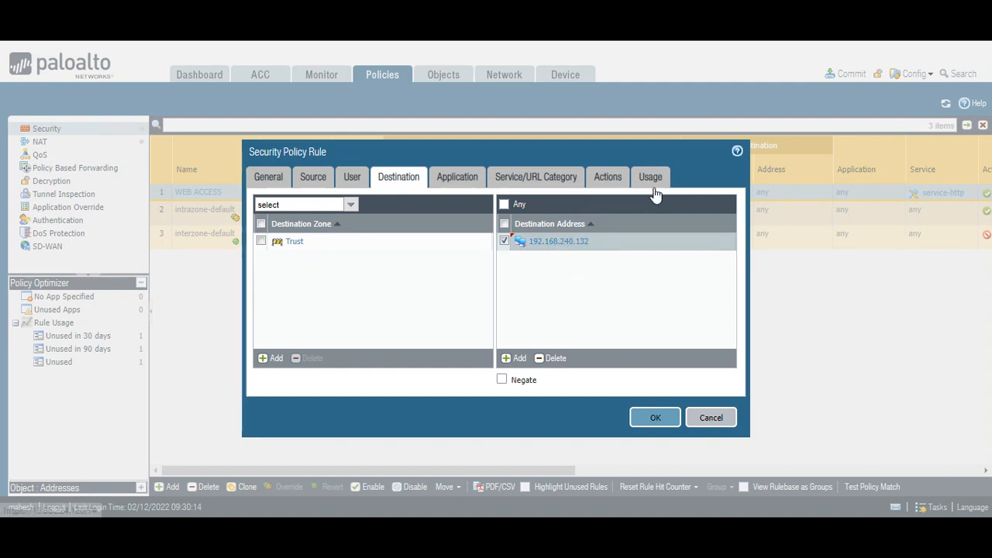
Save the WEB ACCESS security rule, commit, and bring up the 40.78.54.78 browser window
{"action": "left_click", "coordinate": [658, 419]}
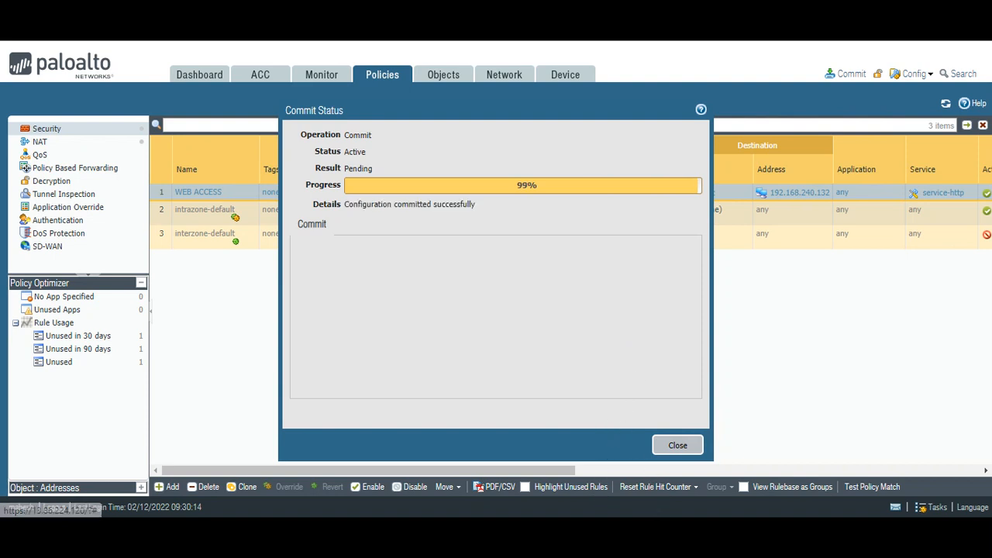
{"action": "mouse_move", "coordinate": [631, 534]}
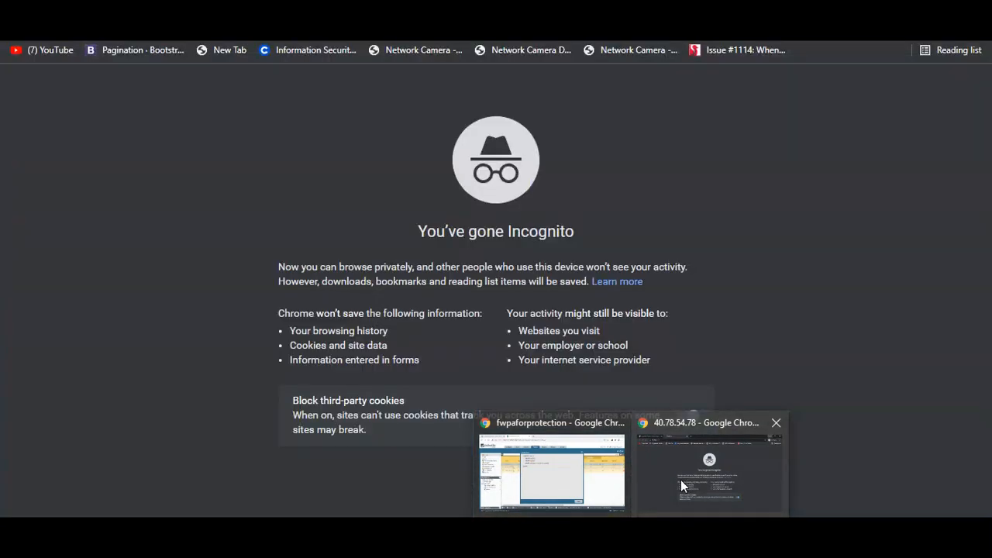
{"action": "left_click", "coordinate": [691, 480]}
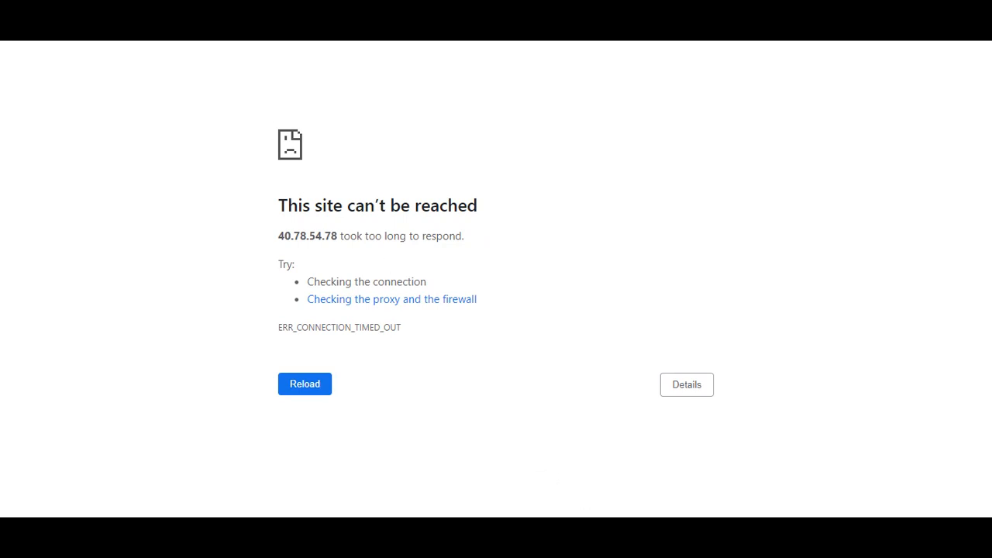
Leave the timed-out 40.78.54.78 page and return to the Azure portal window
{"action": "left_click", "coordinate": [540, 486]}
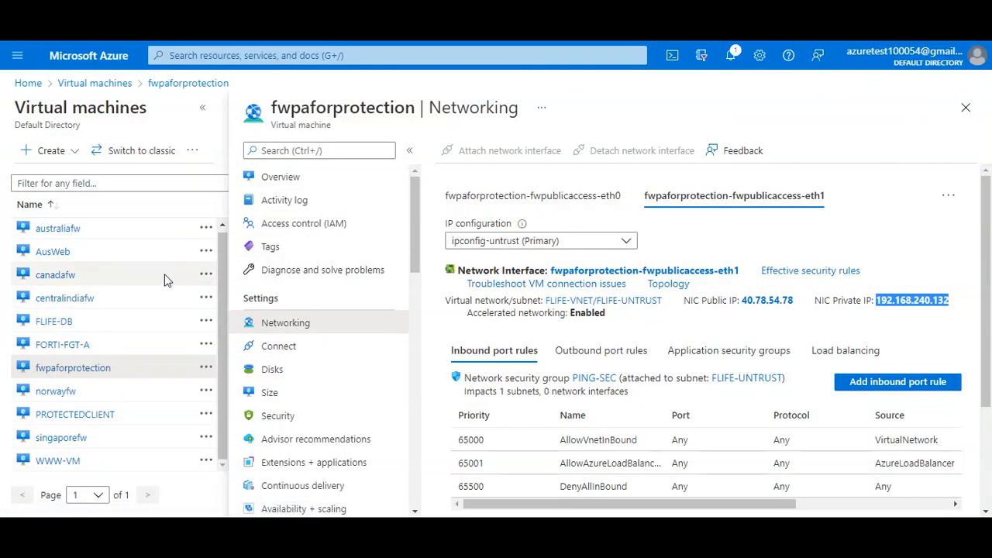
Add inbound port rule Port_80 for destination port 80 on the eth1 interface's security group
{"action": "left_click", "coordinate": [731, 205]}
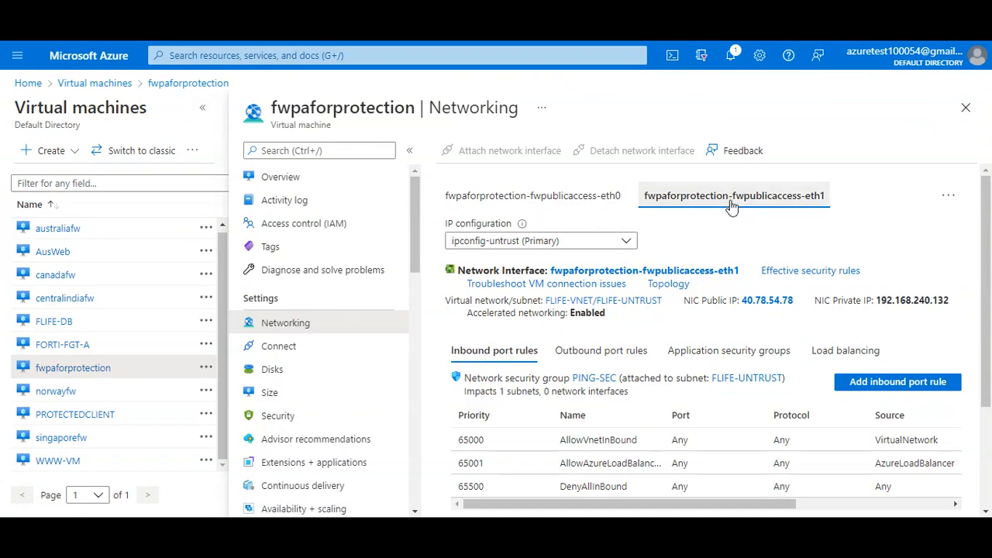
{"action": "scroll", "coordinate": [646, 466], "scroll_direction": "down", "scroll_amount": 2}
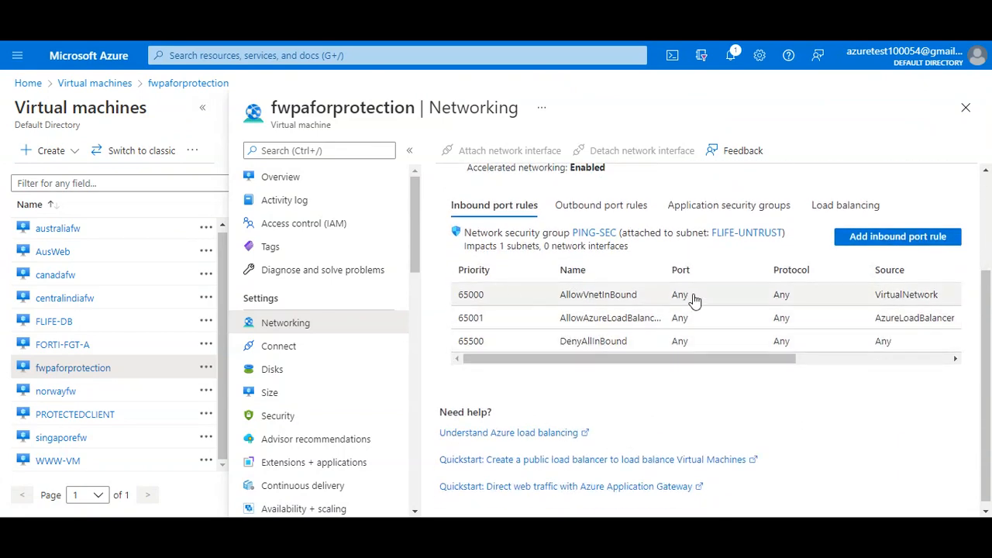
{"action": "scroll", "coordinate": [775, 272], "scroll_direction": "up", "scroll_amount": 1}
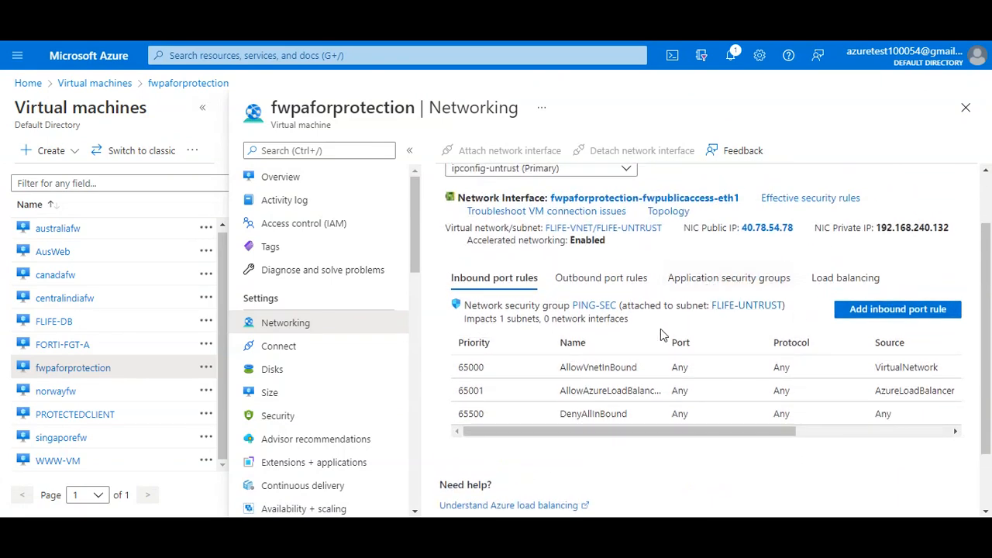
{"action": "left_click", "coordinate": [895, 311]}
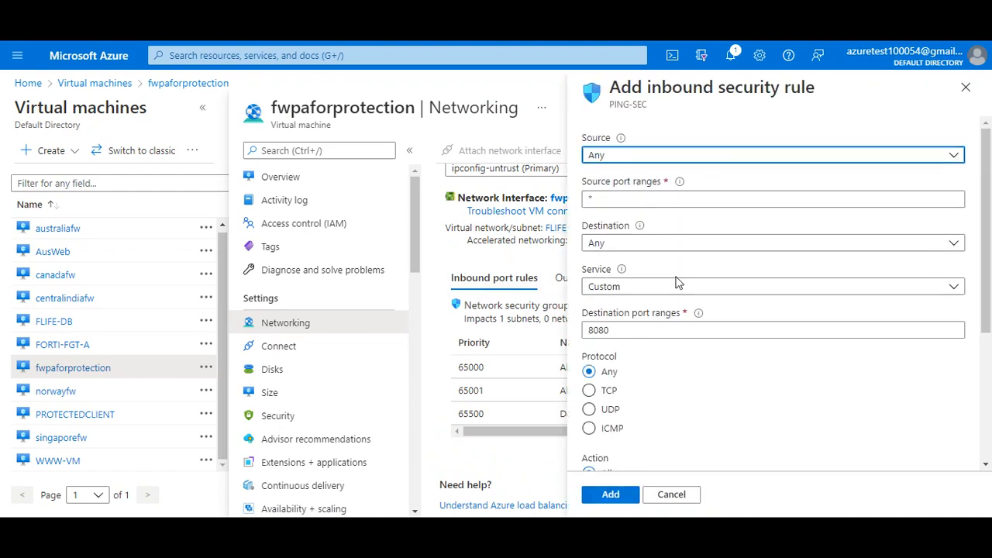
{"action": "left_click", "coordinate": [634, 329]}
{"action": "key", "text": "BackSpace"}
{"action": "key", "text": "BackSpace"}
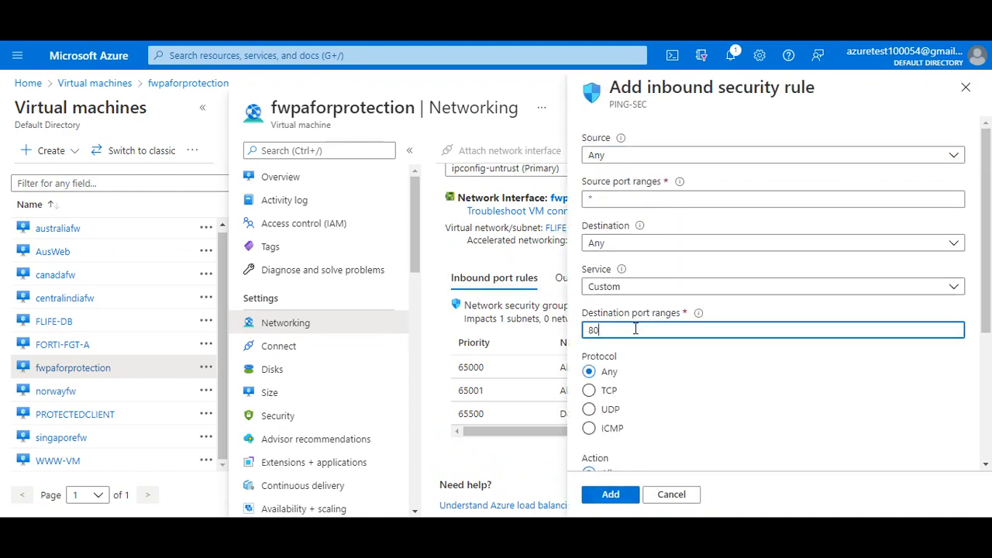
{"action": "scroll", "coordinate": [636, 330], "scroll_direction": "down", "scroll_amount": 1}
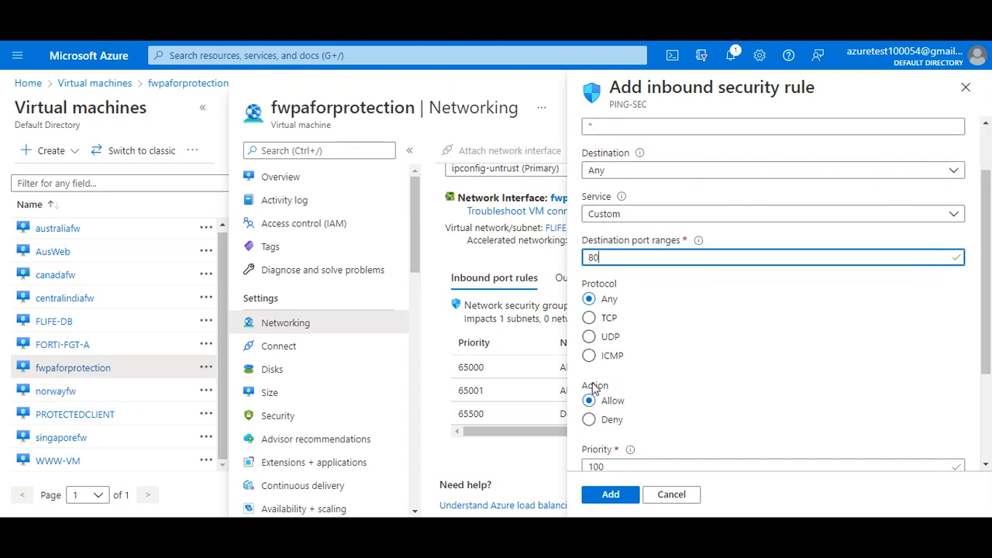
{"action": "scroll", "coordinate": [636, 310], "scroll_direction": "up", "scroll_amount": 1}
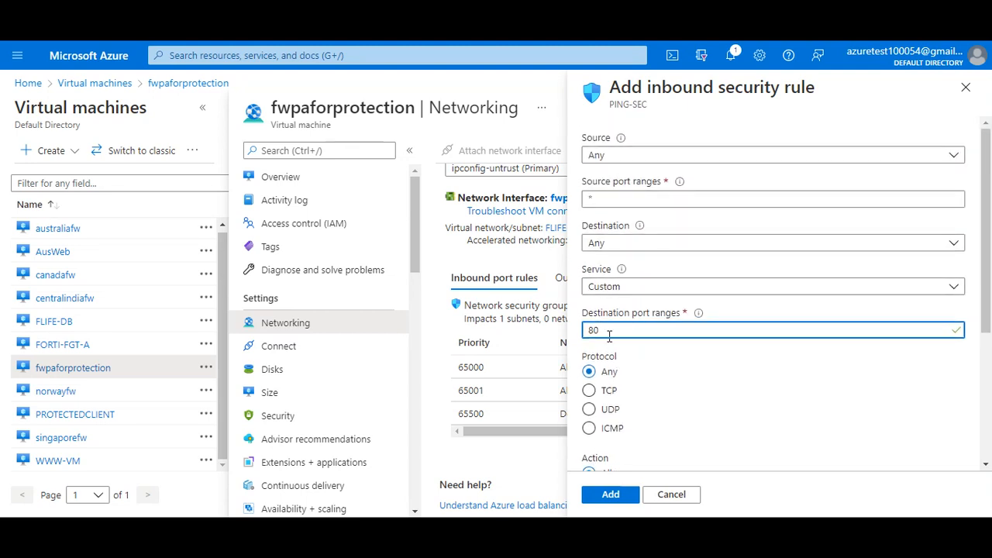
{"action": "scroll", "coordinate": [609, 335], "scroll_direction": "down", "scroll_amount": 3}
{"action": "left_click", "coordinate": [632, 365]}
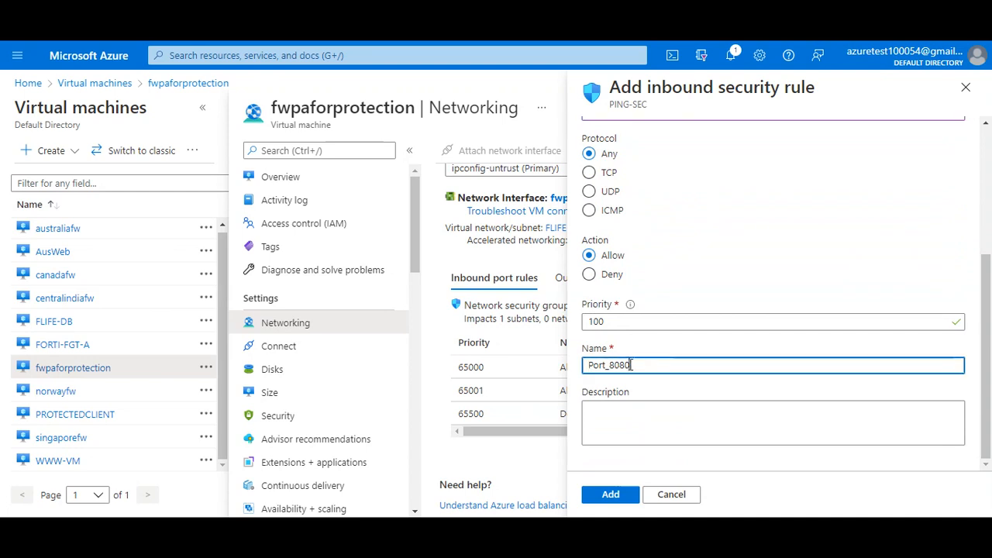
{"action": "key", "text": "BackSpace"}
{"action": "key", "text": "BackSpace"}
{"action": "left_click", "coordinate": [628, 500]}
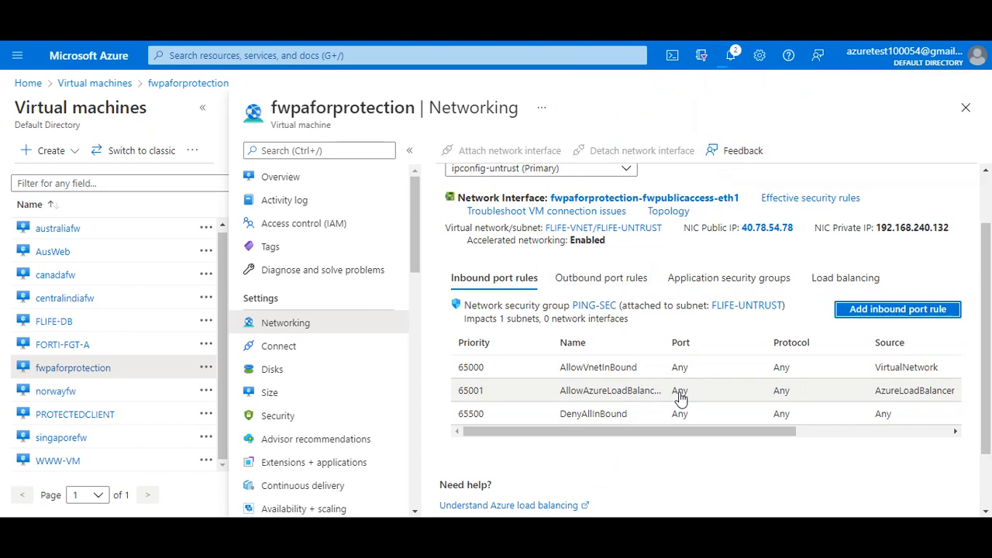
Check the rule-creation notifications, then switch to the 40.78.54.78 browser test page
{"action": "left_click", "coordinate": [731, 66]}
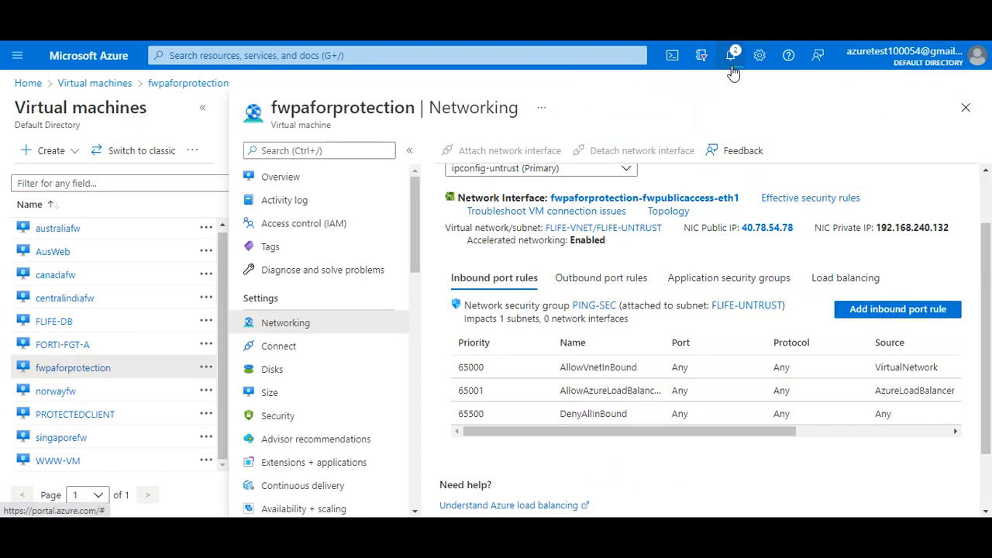
{"action": "left_click", "coordinate": [732, 67]}
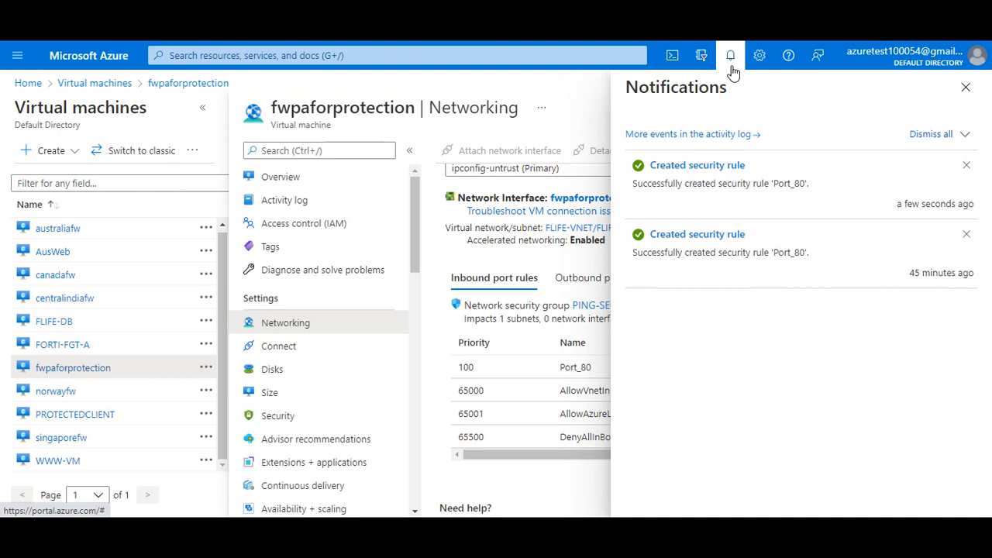
{"action": "left_click", "coordinate": [732, 68]}
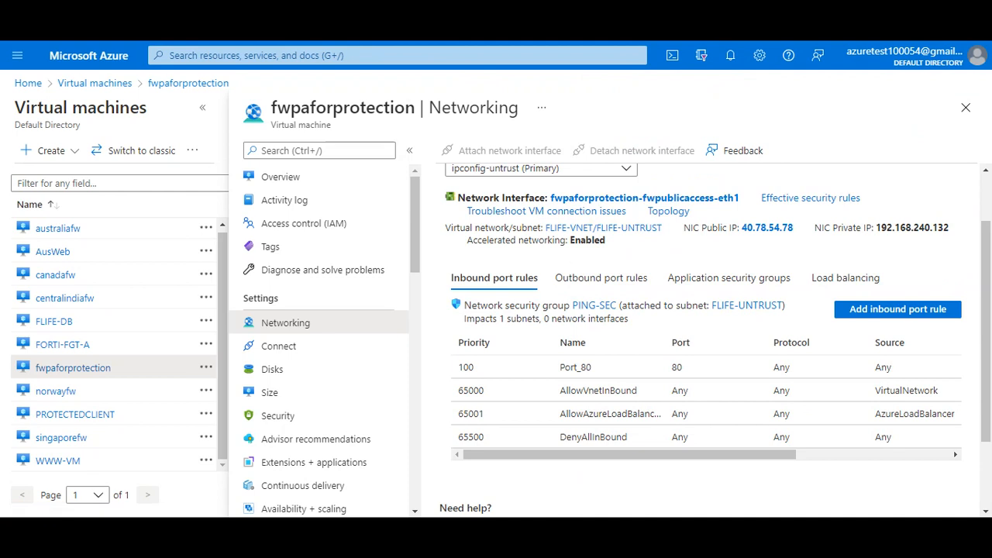
{"action": "left_click", "coordinate": [697, 465]}
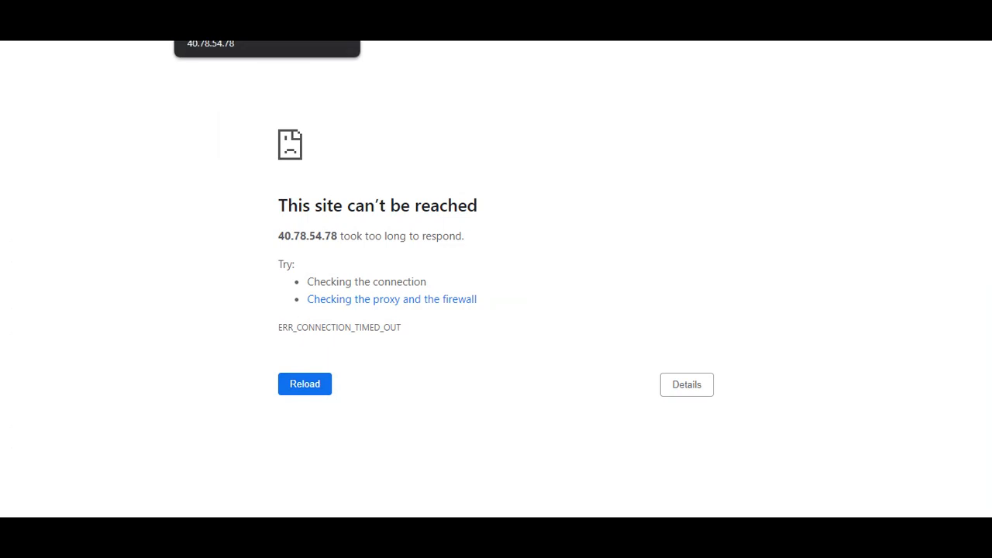
{"action": "left_click", "coordinate": [752, 515]}
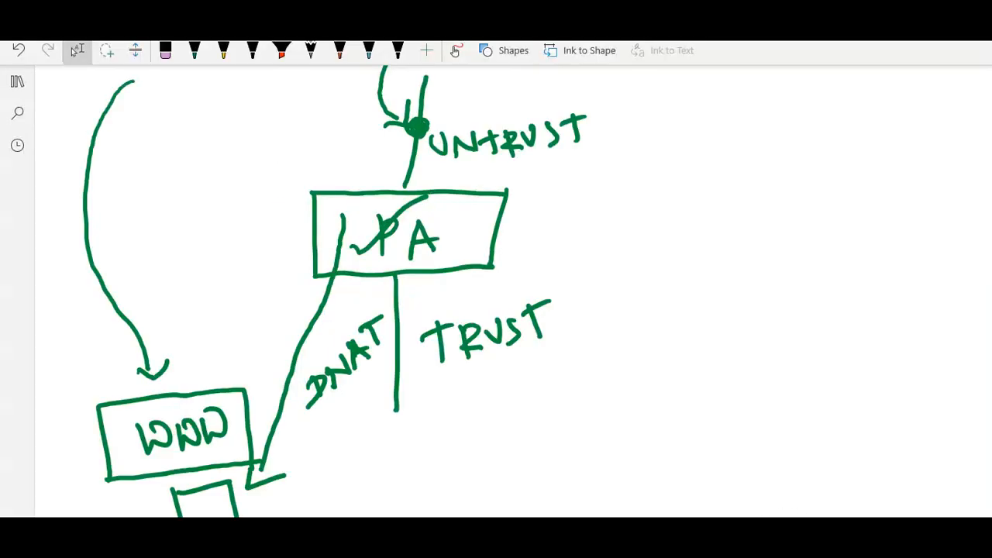
{"action": "scroll", "coordinate": [611, 397], "scroll_direction": "up", "scroll_amount": 5}
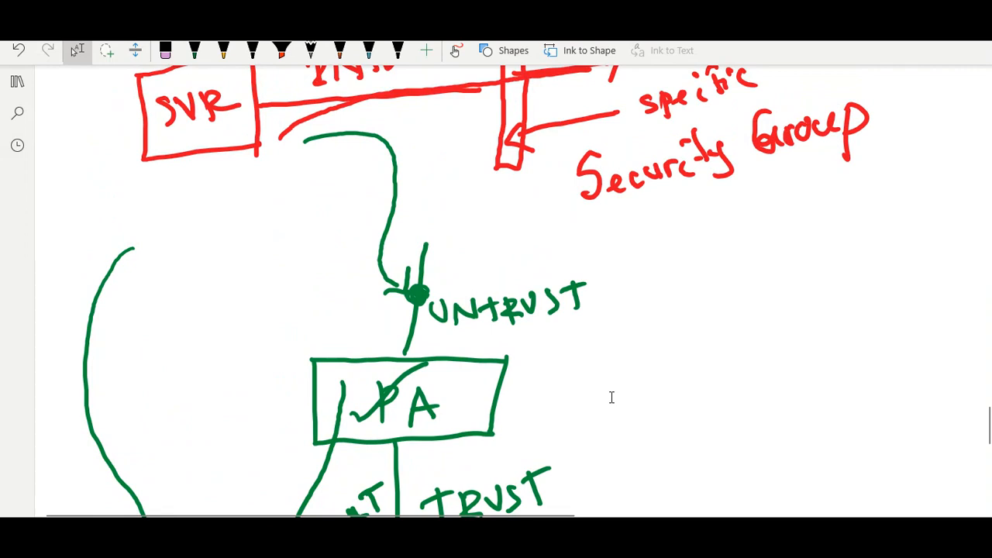
{"action": "key", "text": "alt+d"}
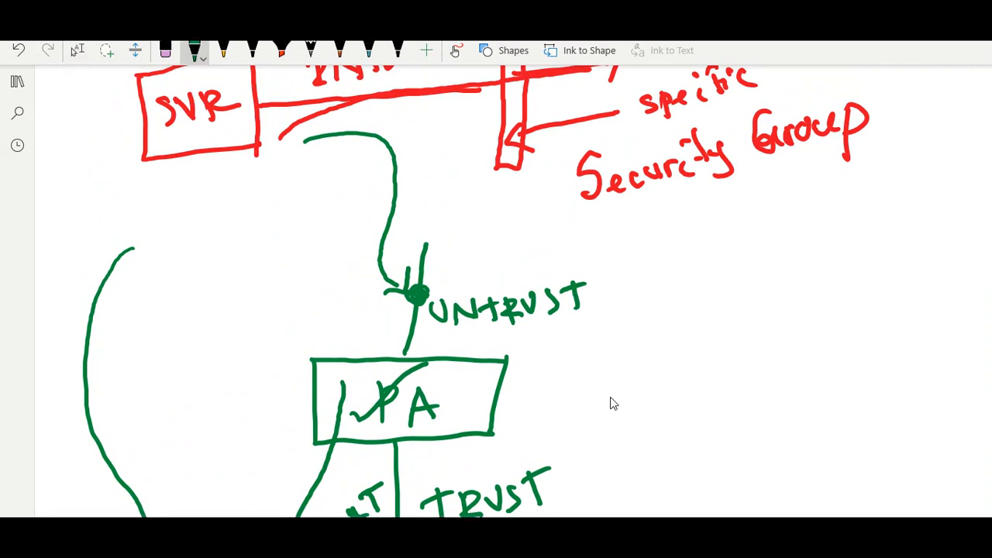
{"action": "mouse_move", "coordinate": [310, 155]}
{"action": "left_mouse_down"}
{"action": "mouse_move", "coordinate": [343, 167]}
{"action": "mouse_move", "coordinate": [349, 254]}
{"action": "mouse_move", "coordinate": [395, 310]}
{"action": "mouse_move", "coordinate": [388, 319]}
{"action": "mouse_move", "coordinate": [411, 295]}
{"action": "left_mouse_up"}
{"action": "scroll", "coordinate": [612, 403], "scroll_direction": "down", "scroll_amount": 1}
{"action": "scroll", "coordinate": [612, 401], "scroll_direction": "down", "scroll_amount": 3}
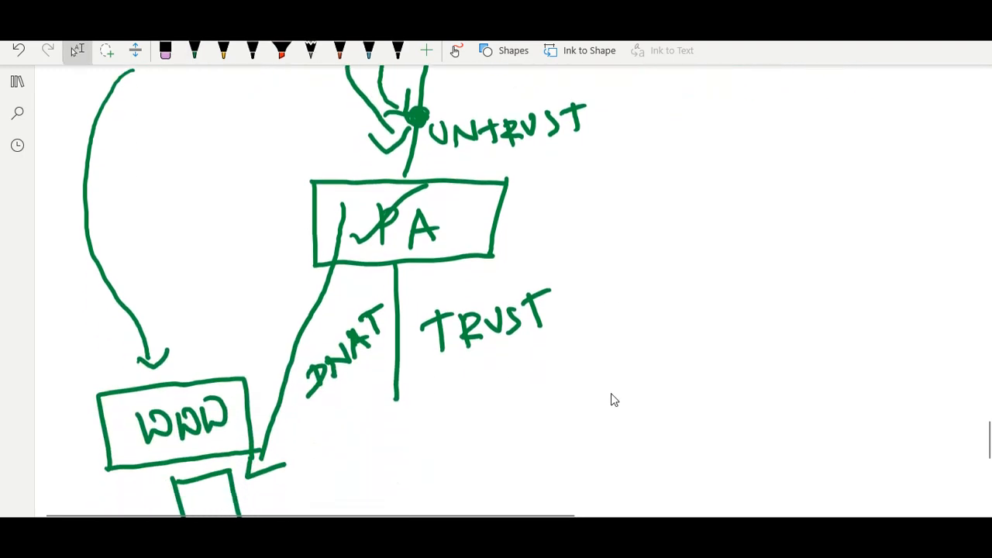
{"action": "key", "text": "Escape"}
{"action": "mouse_move", "coordinate": [376, 194]}
{"action": "left_mouse_down"}
{"action": "mouse_move", "coordinate": [361, 261]}
{"action": "mouse_move", "coordinate": [276, 451]}
{"action": "mouse_move", "coordinate": [303, 458]}
{"action": "mouse_move", "coordinate": [314, 448]}
{"action": "left_mouse_up"}
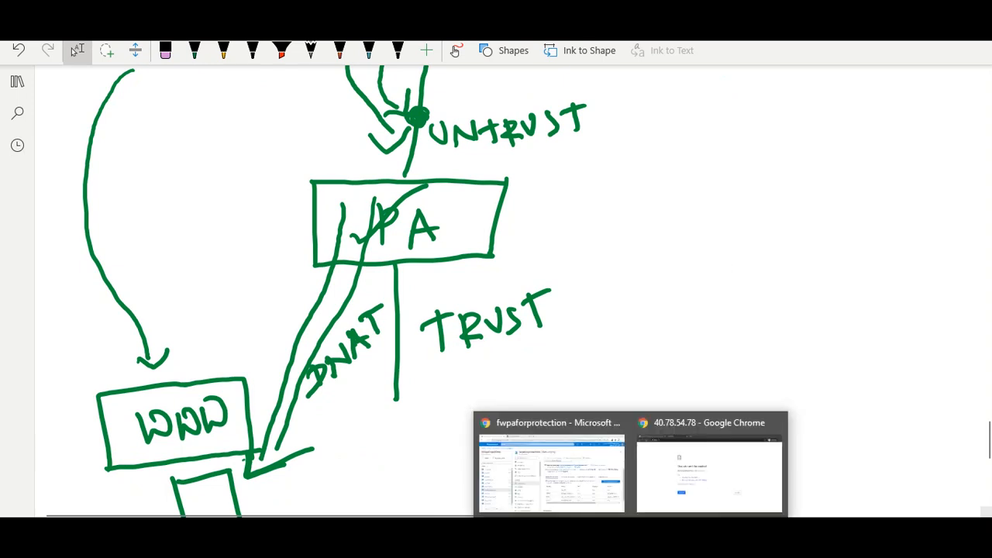
{"action": "left_click", "coordinate": [542, 454]}
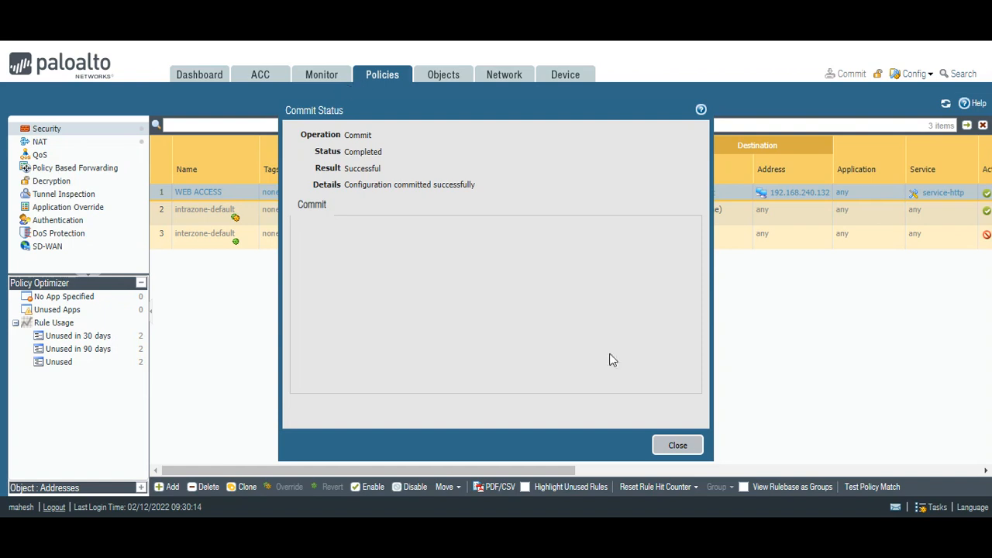
Dismiss the commit status report, open Monitor traffic logs, and return to the browser test window
{"action": "left_click", "coordinate": [678, 445]}
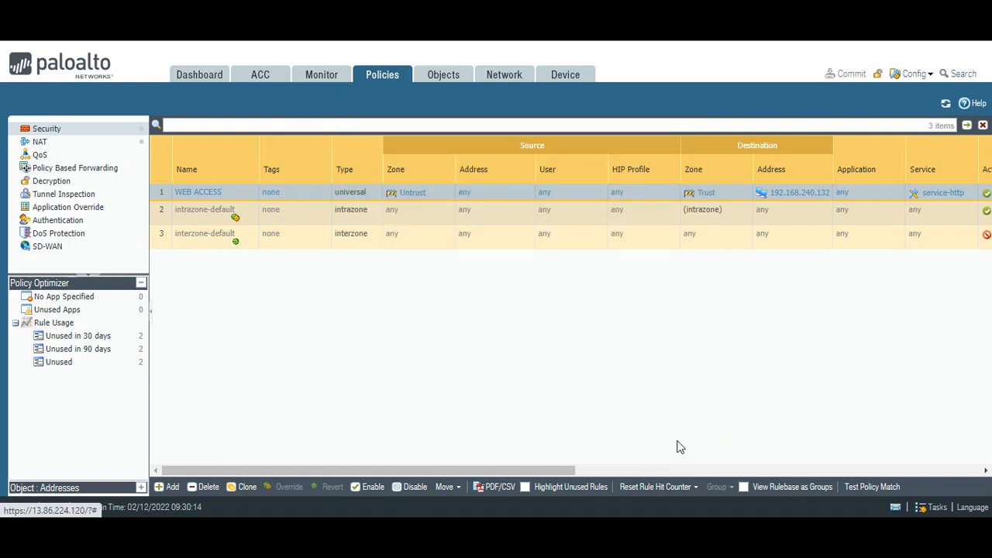
{"action": "left_click", "coordinate": [320, 82]}
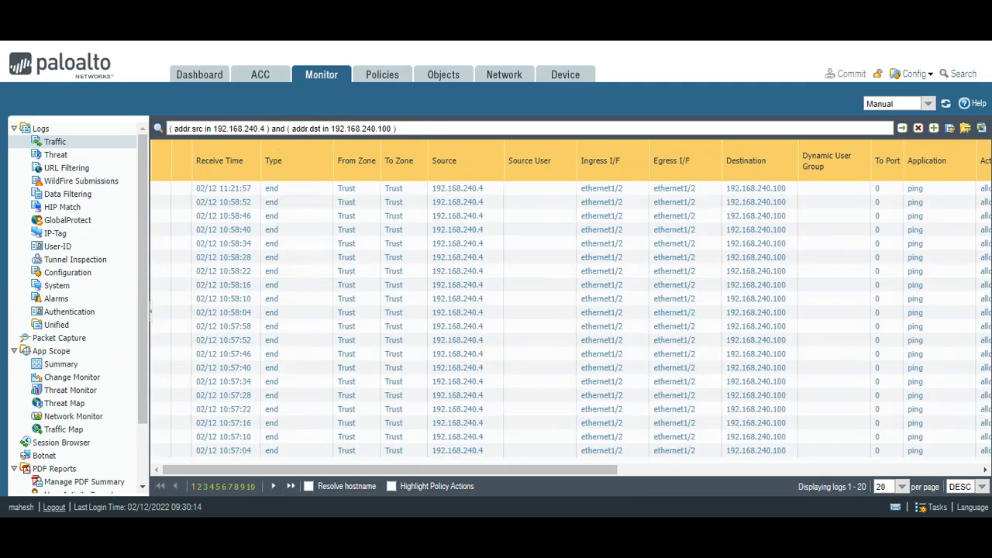
{"action": "left_click", "coordinate": [700, 419]}
{"action": "key", "text": "ctrl+t"}
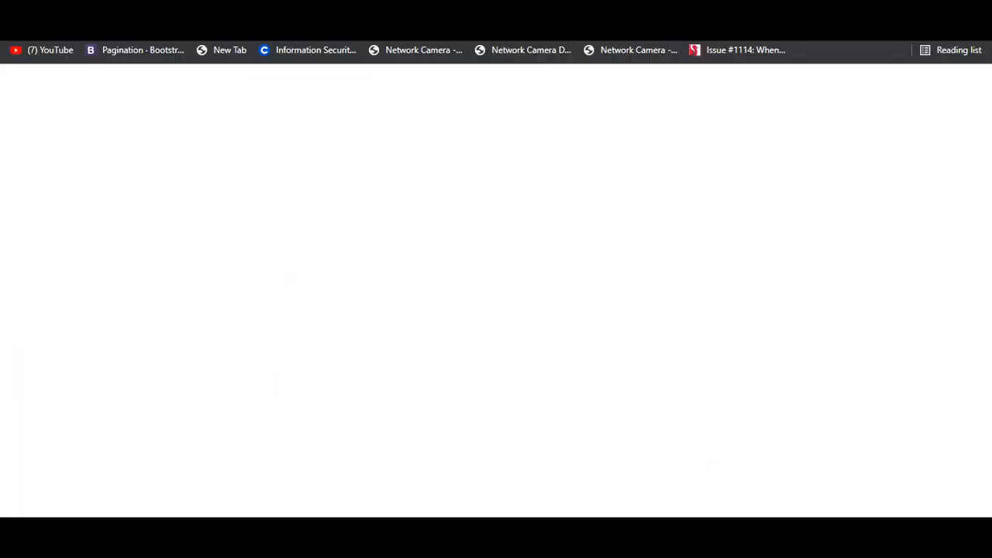
{"action": "type", "text": "WHAT IS MY IP"}
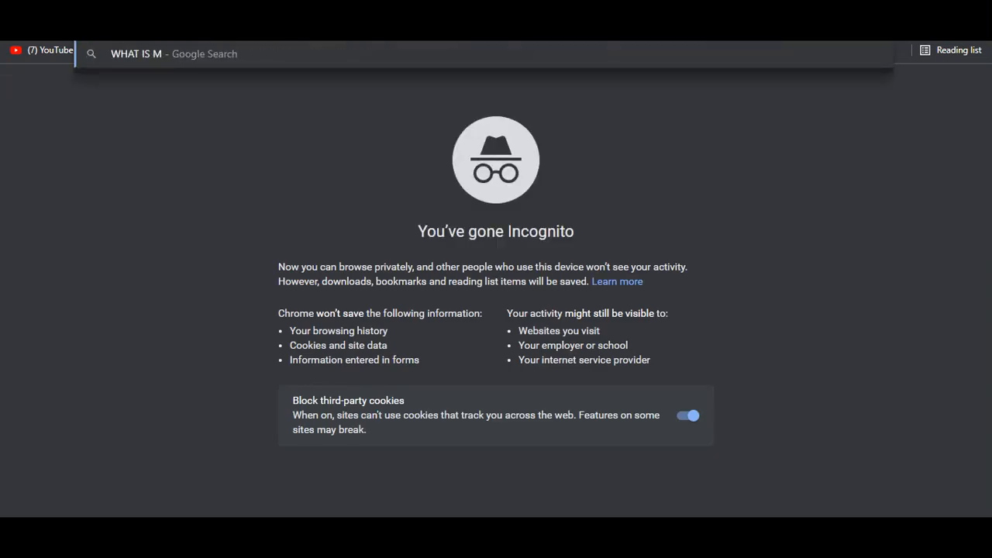
{"action": "key", "text": "Return"}
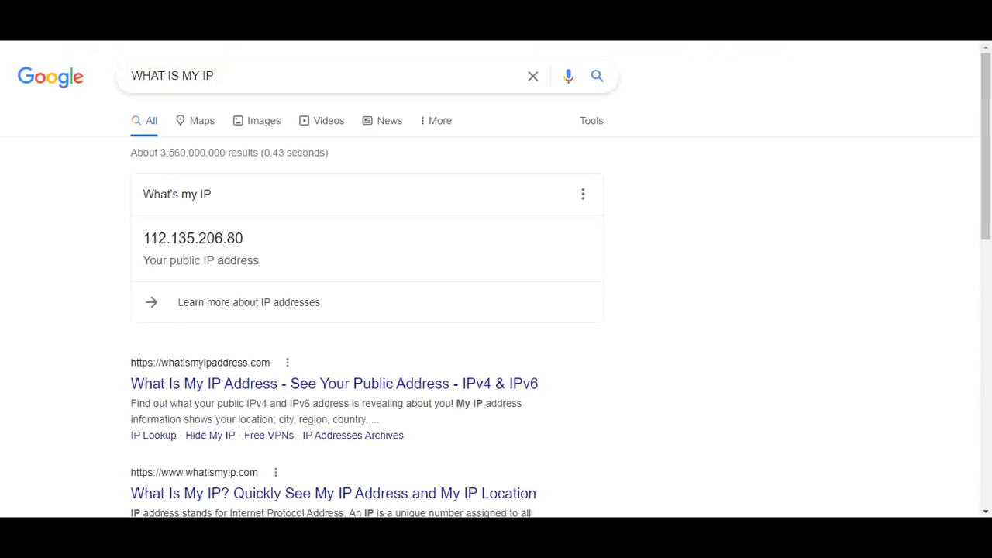
{"action": "left_click_drag", "start_coordinate": [147, 238], "coordinate": [142, 239]}
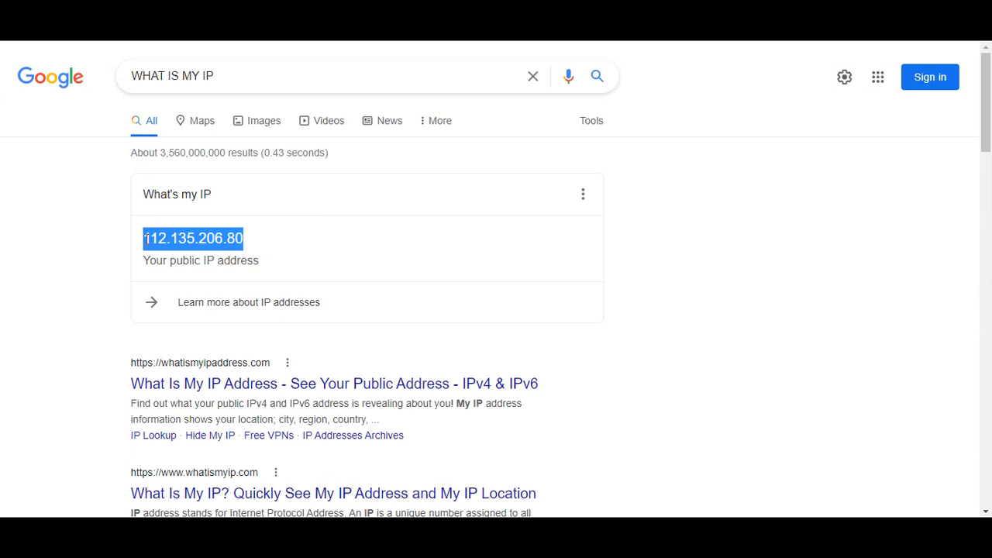
{"action": "right_click", "coordinate": [150, 238]}
{"action": "left_click", "coordinate": [259, 243]}
{"action": "left_click_drag", "start_coordinate": [251, 245], "coordinate": [142, 239]}
{"action": "right_click", "coordinate": [152, 238]}
{"action": "left_click", "coordinate": [165, 256]}
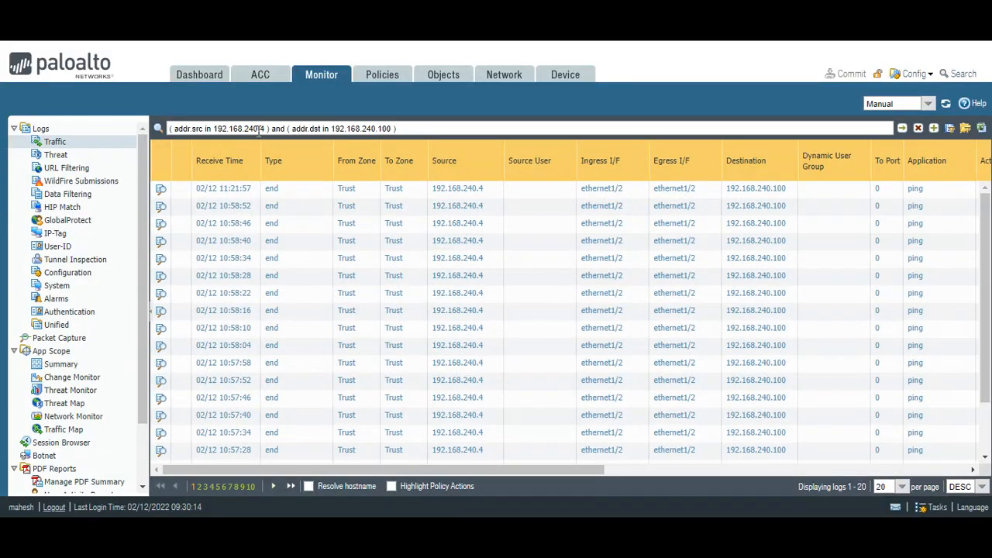
Filter the traffic logs to source 112.135.206.80 only, dropping the destination clause; no entries appear
{"action": "left_click_drag", "start_coordinate": [267, 129], "coordinate": [214, 131]}
{"action": "key", "text": "BackSpace"}
{"action": "key", "text": "ctrl+v"}
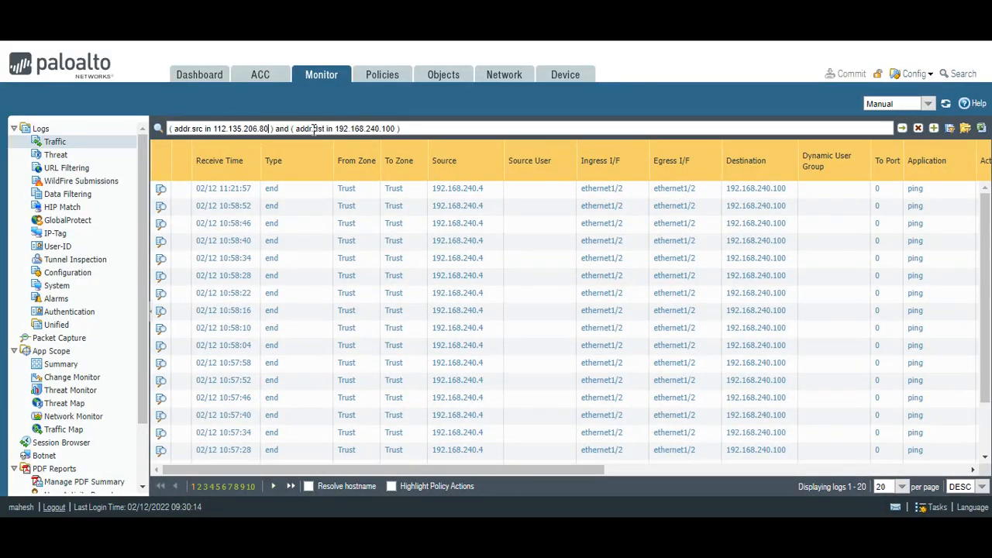
{"action": "key", "text": "Return"}
{"action": "left_click_drag", "start_coordinate": [400, 129], "coordinate": [276, 129]}
{"action": "key", "text": "BackSpace"}
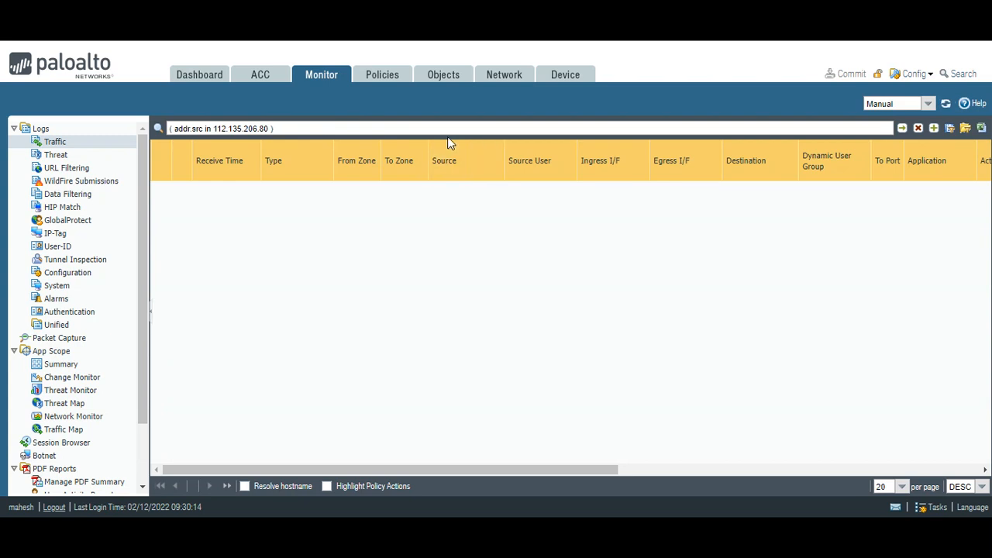
{"action": "left_click", "coordinate": [903, 129]}
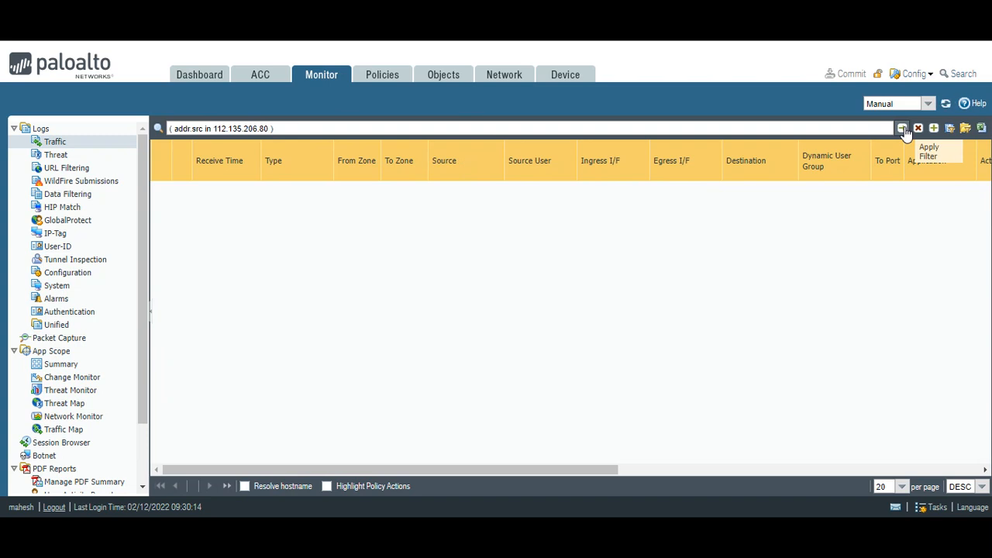
{"action": "left_click", "coordinate": [375, 81]}
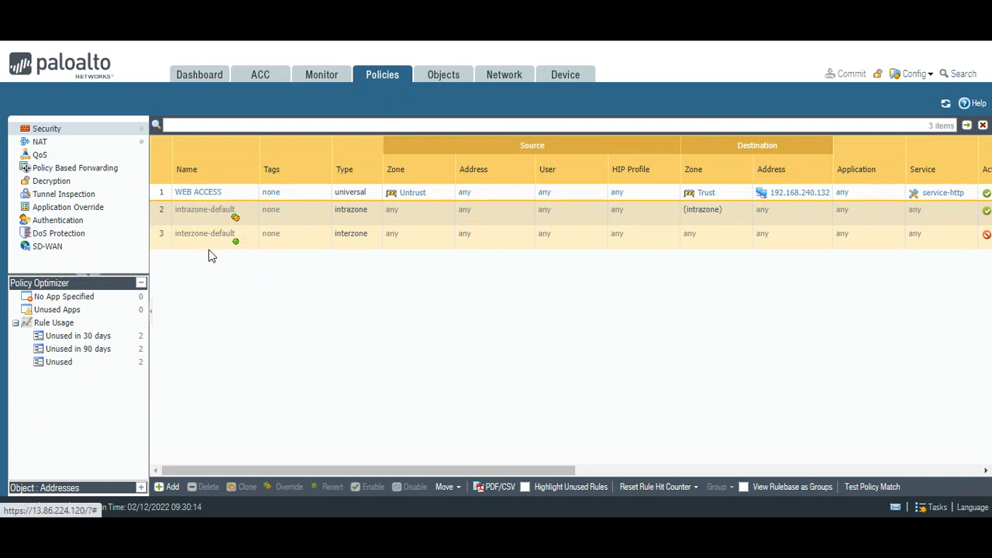
Override the interzone-default rule and switch its logging from session start to session end
{"action": "left_click_drag", "start_coordinate": [301, 469], "coordinate": [231, 405]}
{"action": "left_click", "coordinate": [206, 241]}
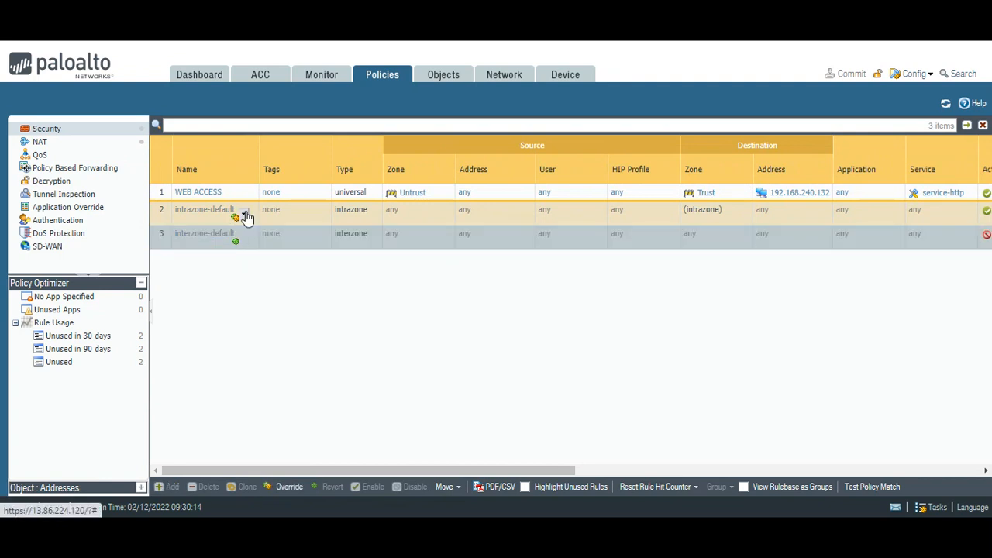
{"action": "left_click", "coordinate": [288, 487]}
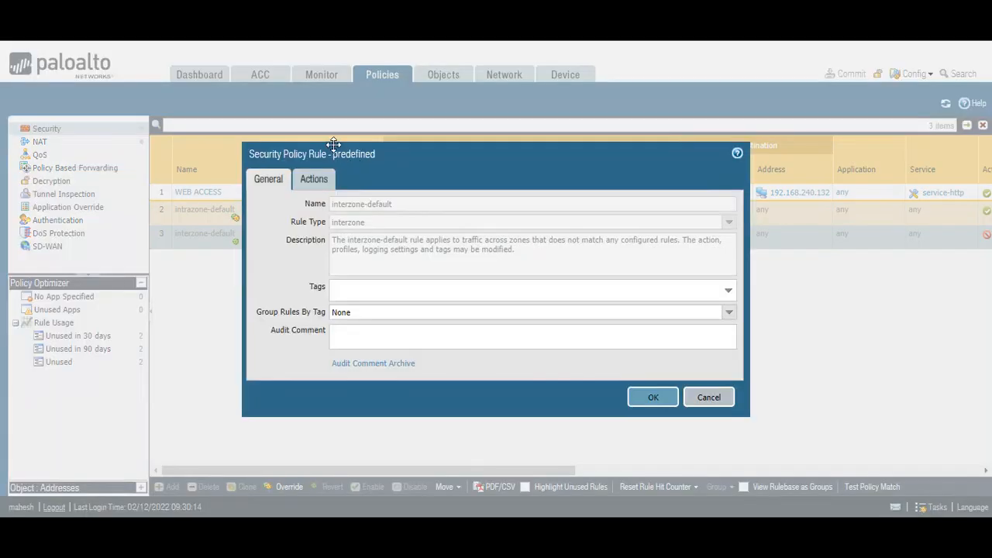
{"action": "left_click", "coordinate": [314, 180]}
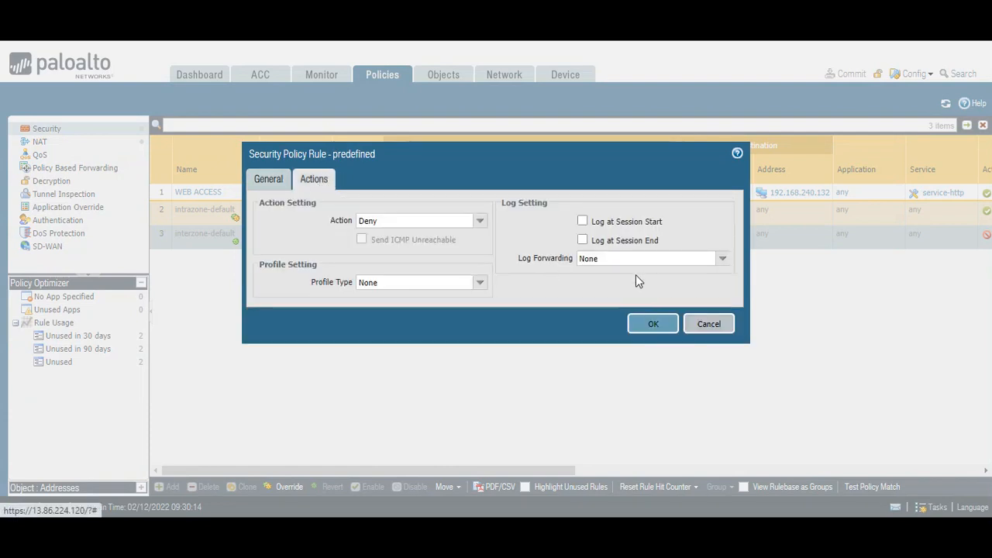
{"action": "left_click", "coordinate": [583, 222]}
{"action": "left_click", "coordinate": [652, 326]}
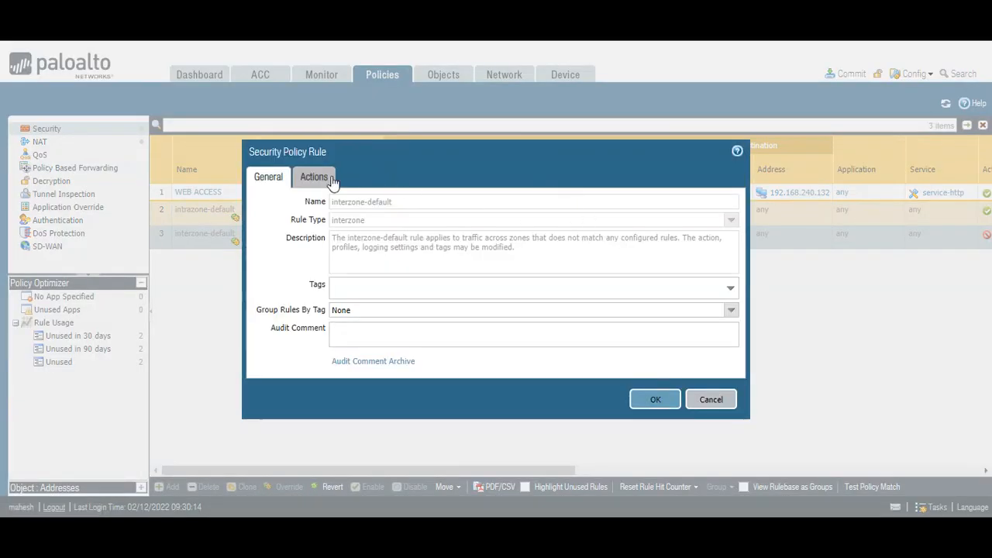
{"action": "left_click", "coordinate": [314, 177]}
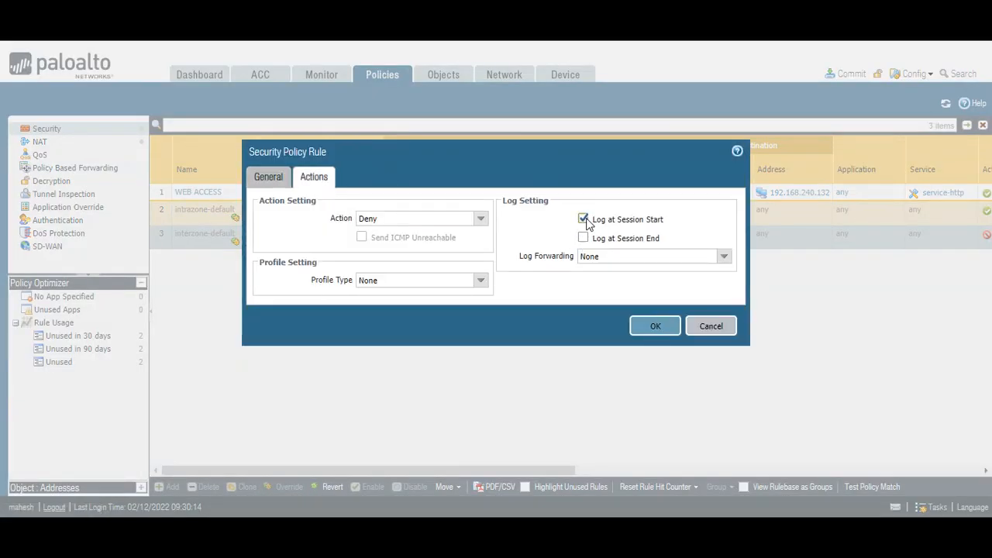
{"action": "left_click", "coordinate": [583, 220]}
{"action": "left_click", "coordinate": [583, 238]}
{"action": "left_click", "coordinate": [655, 326]}
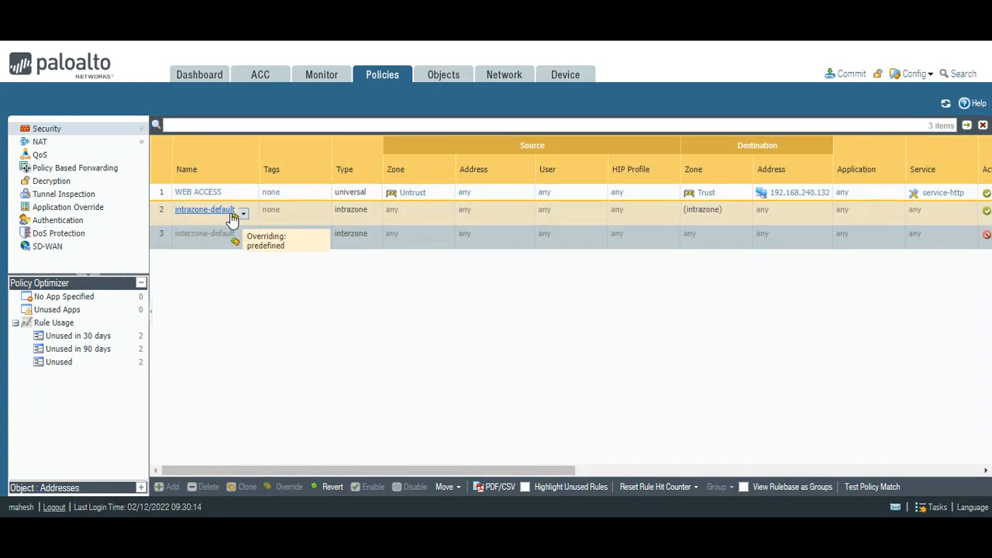
Confirm logging on the WEB ACCESS rule and commit the configuration
{"action": "left_click", "coordinate": [197, 192]}
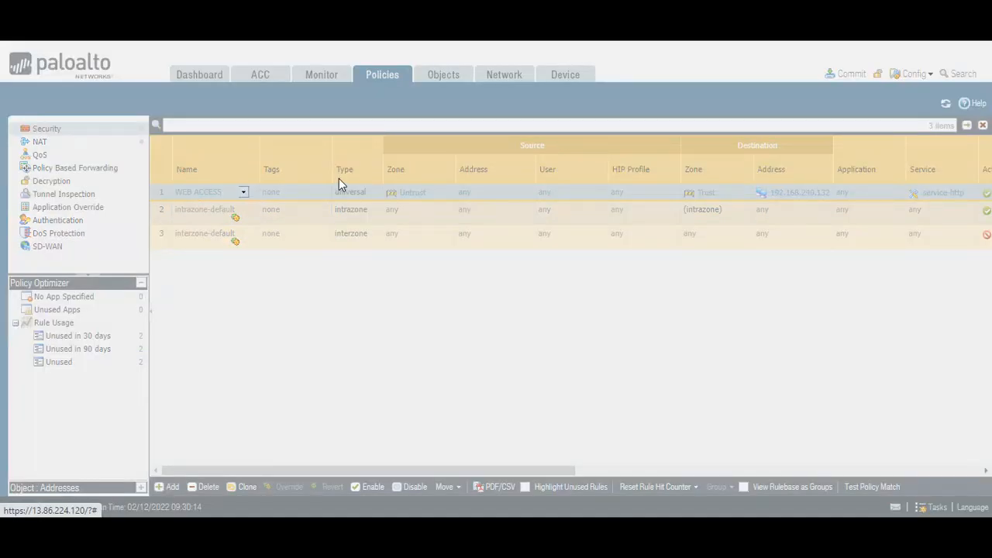
{"action": "left_click", "coordinate": [607, 183]}
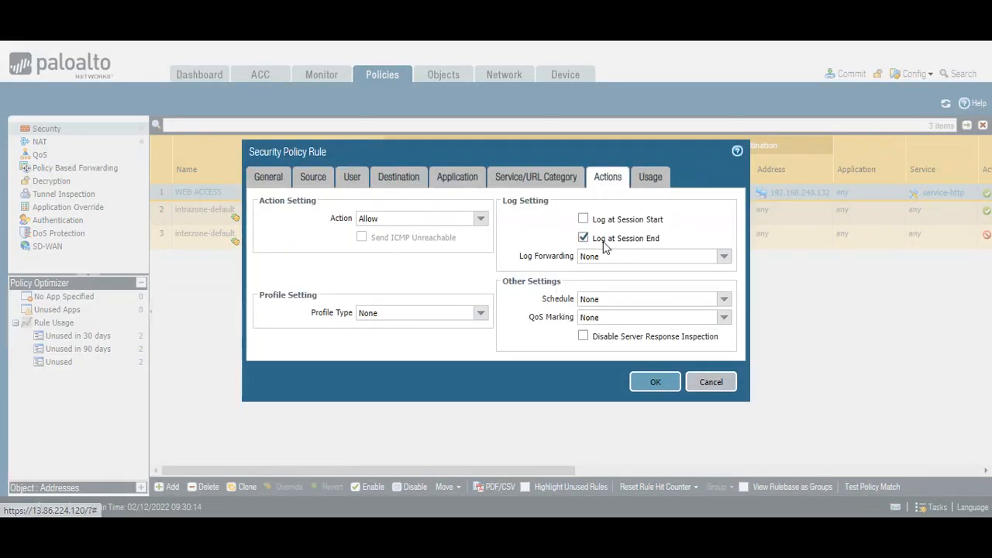
{"action": "left_click", "coordinate": [656, 381]}
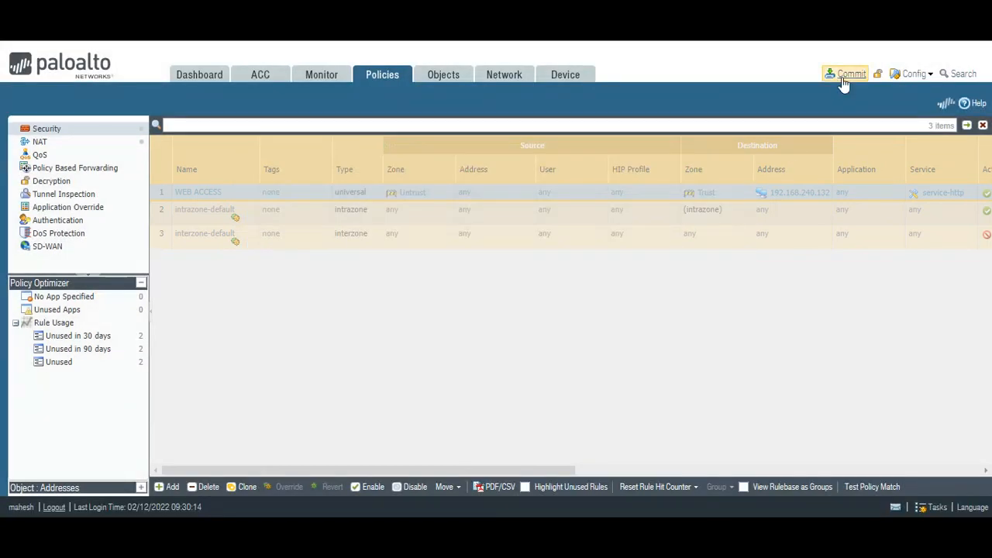
{"action": "left_click", "coordinate": [845, 78]}
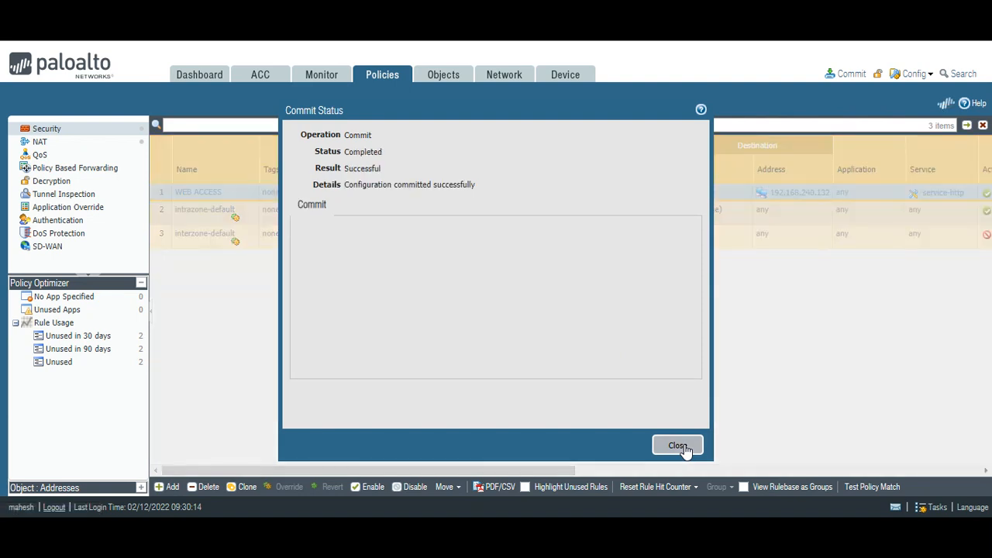
Close the commit report, retest in the browser, and rerun the 112.135.206.80 source log filter
{"action": "left_click", "coordinate": [680, 447]}
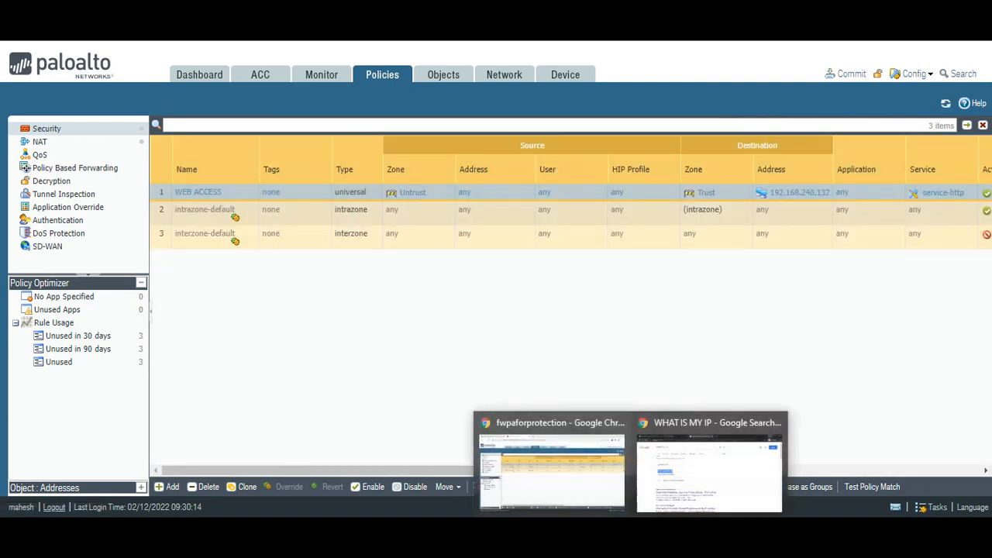
{"action": "left_click", "coordinate": [644, 446]}
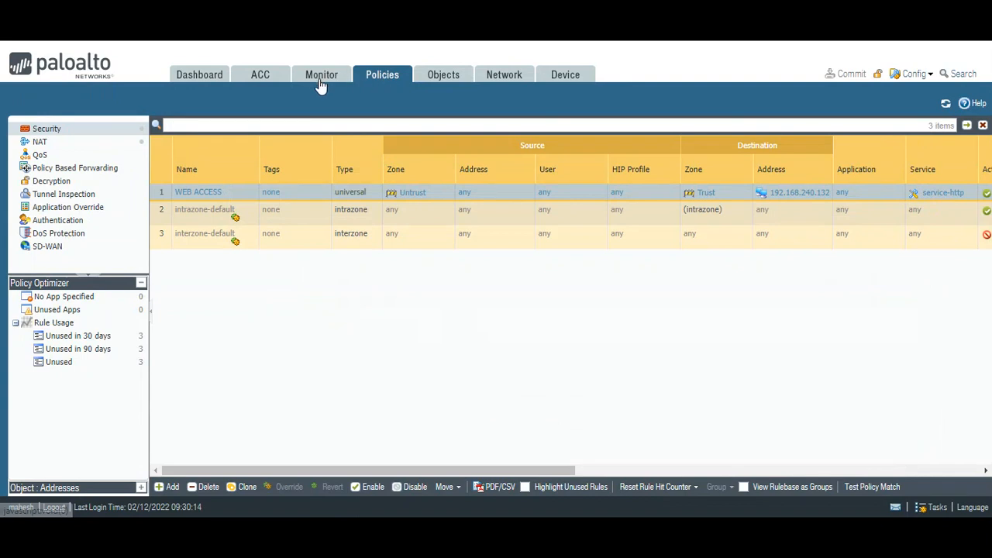
{"action": "left_click", "coordinate": [321, 82]}
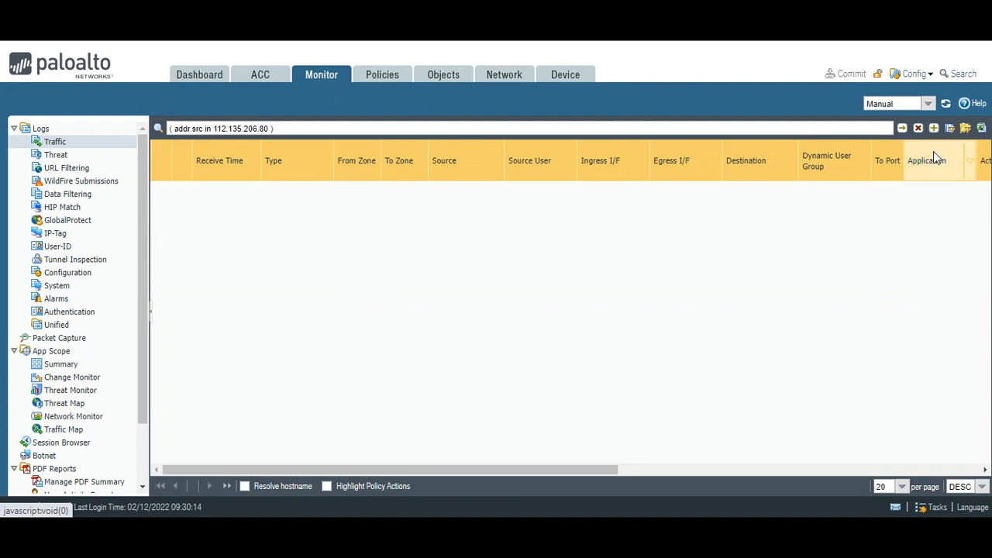
{"action": "left_click", "coordinate": [905, 132]}
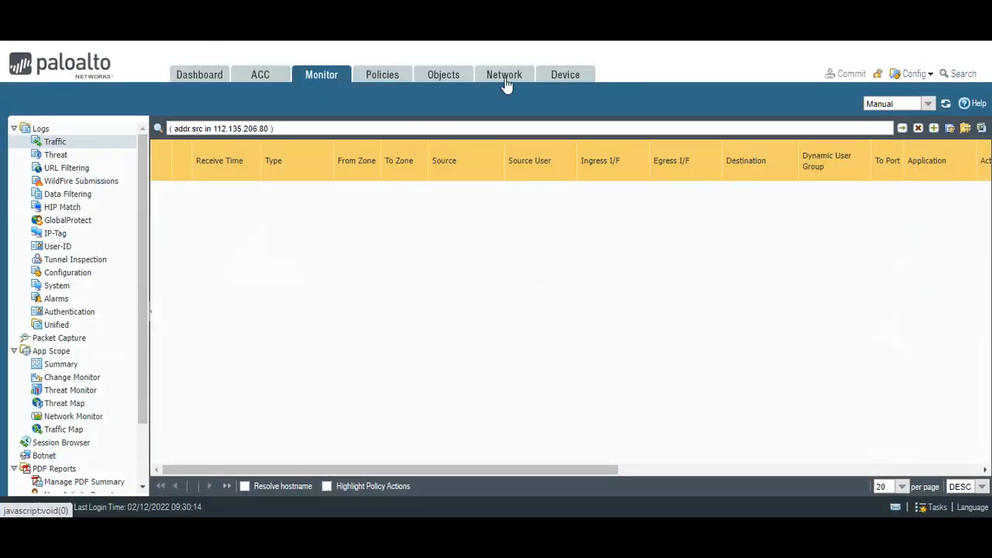
Inspect the default virtual router's WWW-ROUTE and DEFAULT static routes, cancelling without changes
{"action": "left_click", "coordinate": [506, 77]}
{"action": "left_click", "coordinate": [81, 155]}
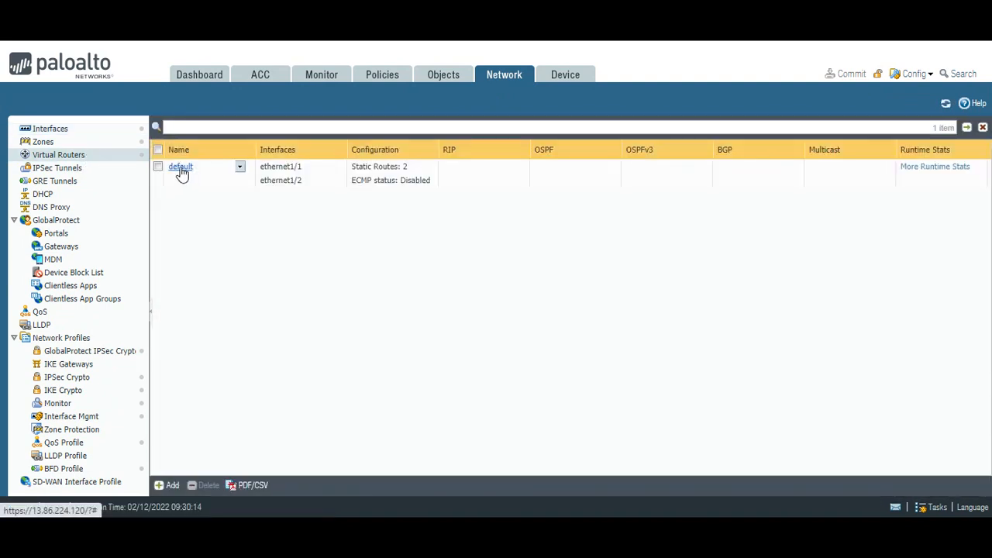
{"action": "left_click", "coordinate": [181, 167]}
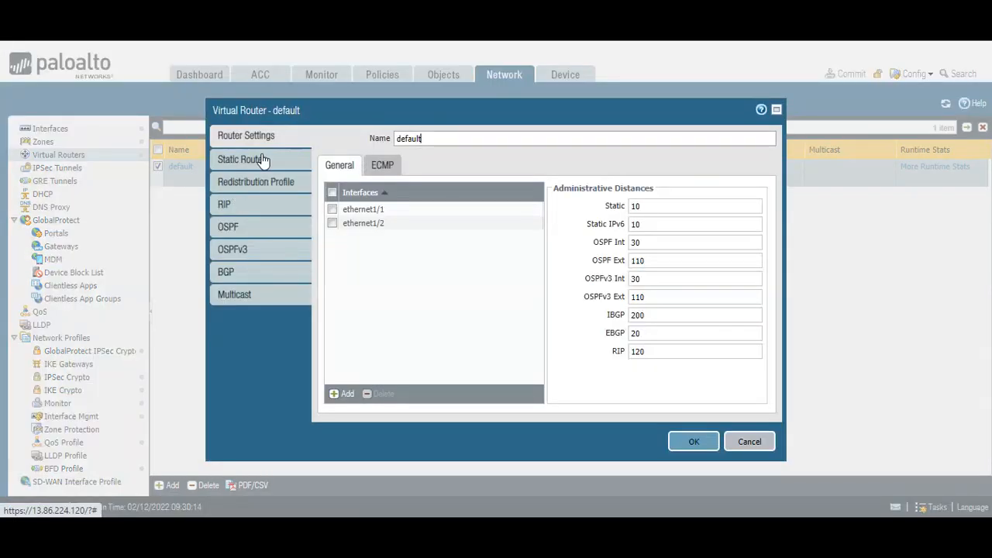
{"action": "left_click", "coordinate": [259, 160]}
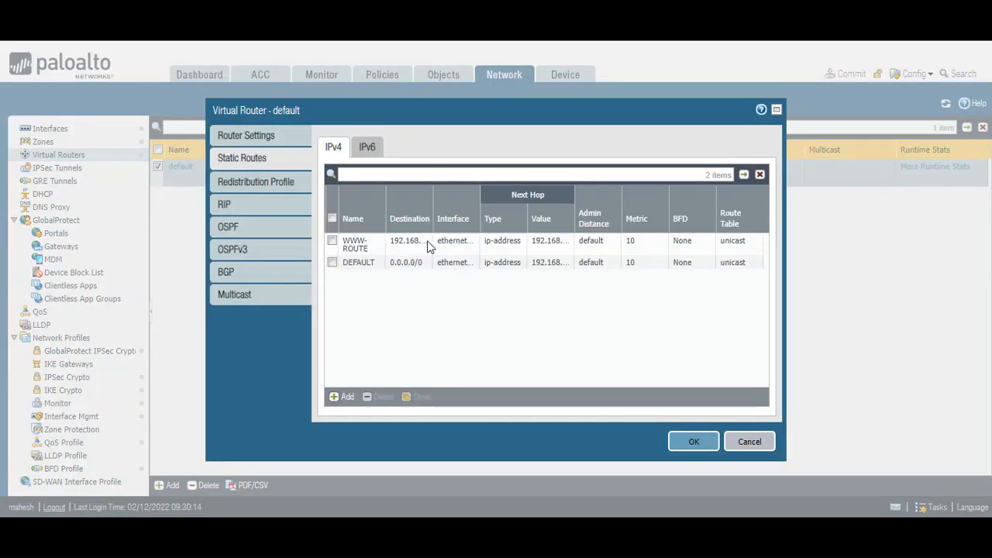
{"action": "left_click", "coordinate": [345, 246]}
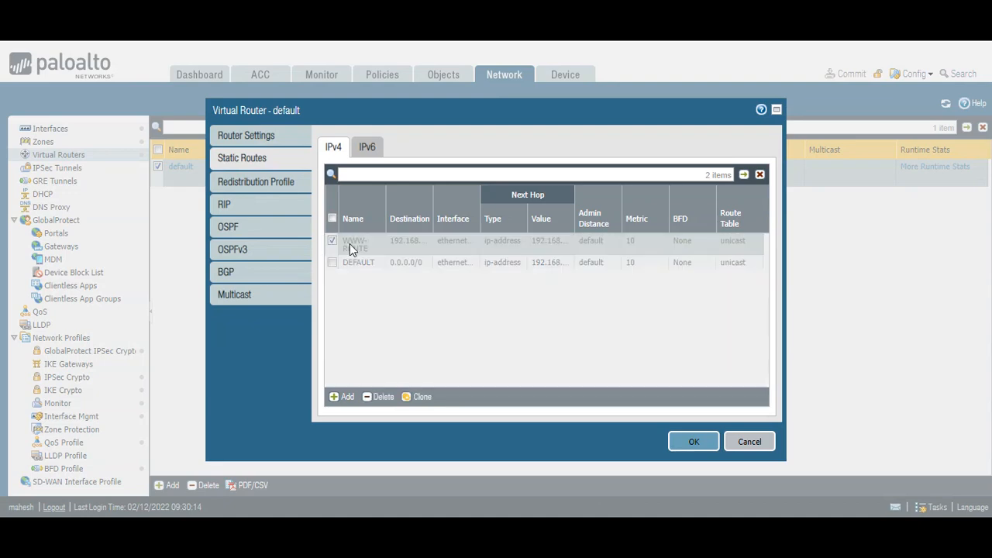
{"action": "left_click", "coordinate": [685, 462]}
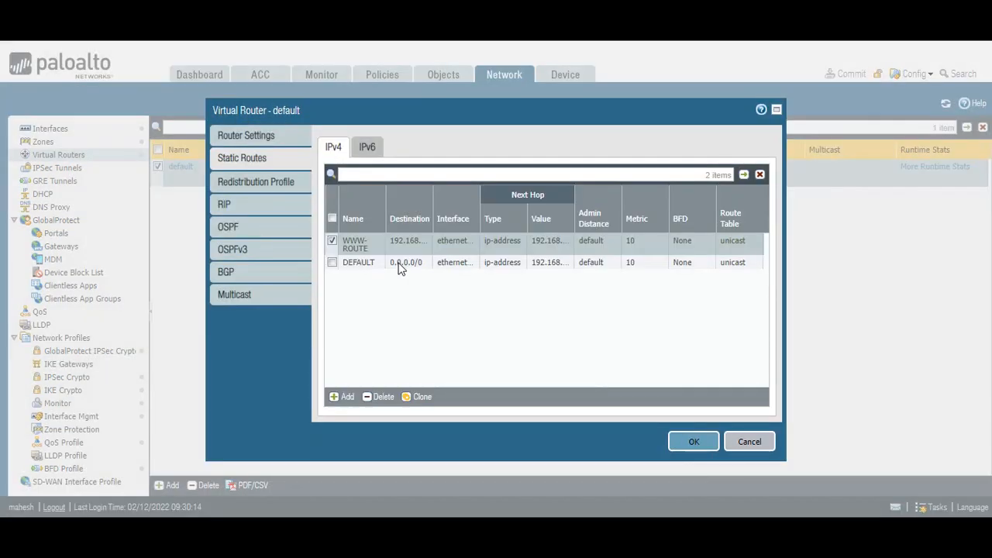
{"action": "left_click", "coordinate": [359, 263]}
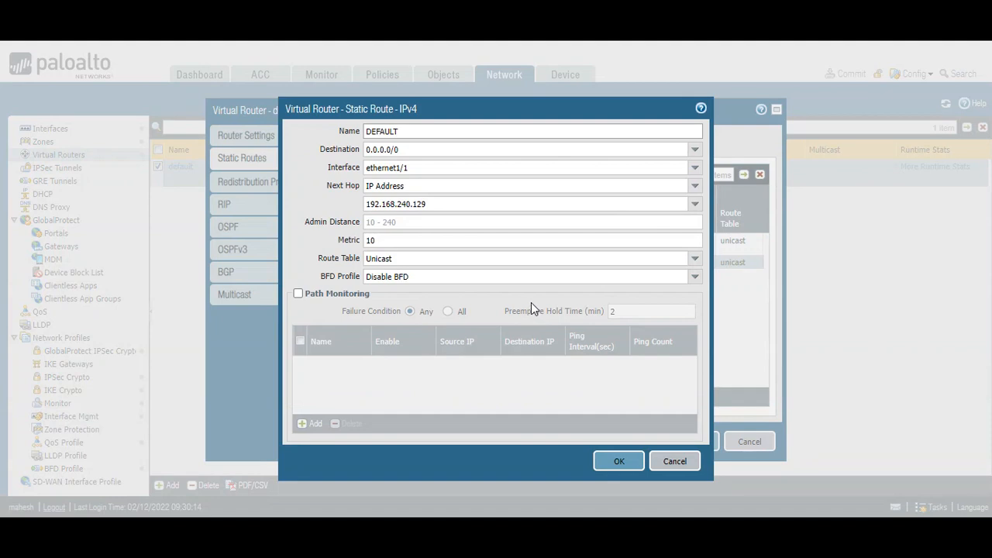
{"action": "left_click", "coordinate": [658, 464]}
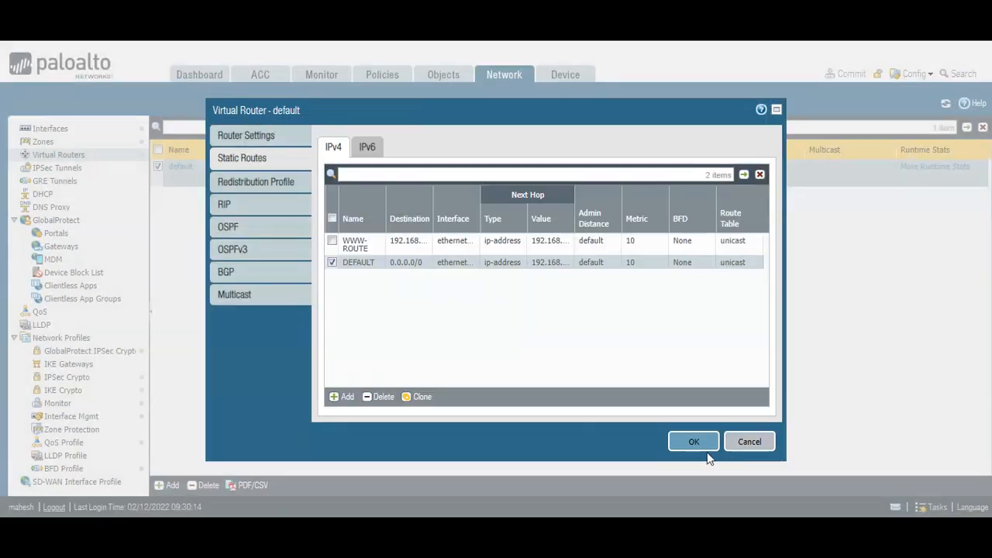
{"action": "left_click", "coordinate": [748, 441]}
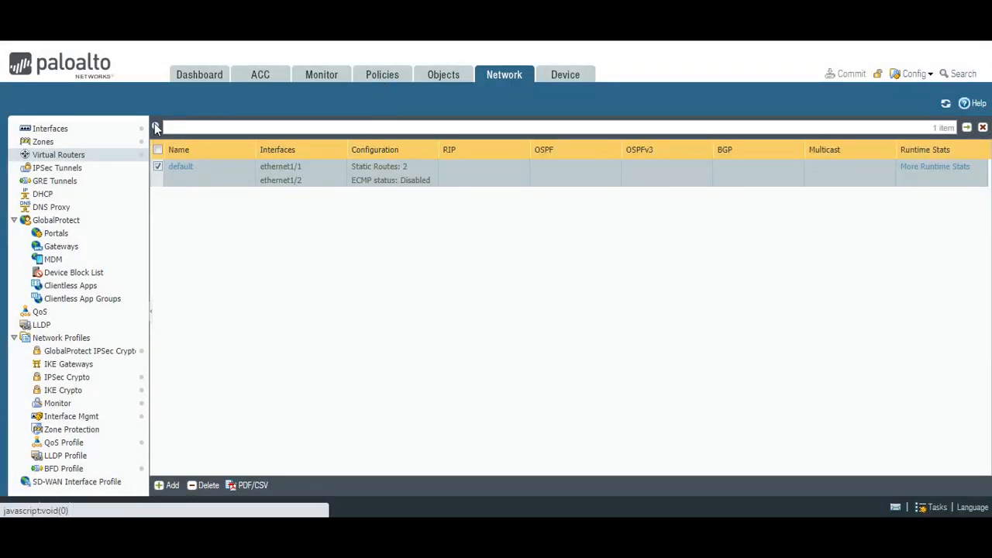
{"action": "left_click", "coordinate": [382, 78]}
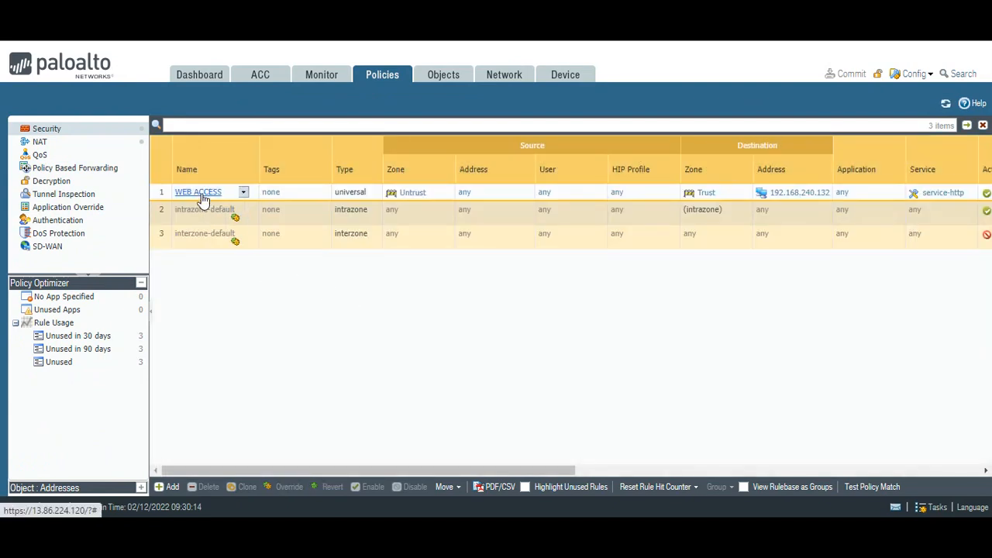
{"action": "left_click", "coordinate": [40, 142]}
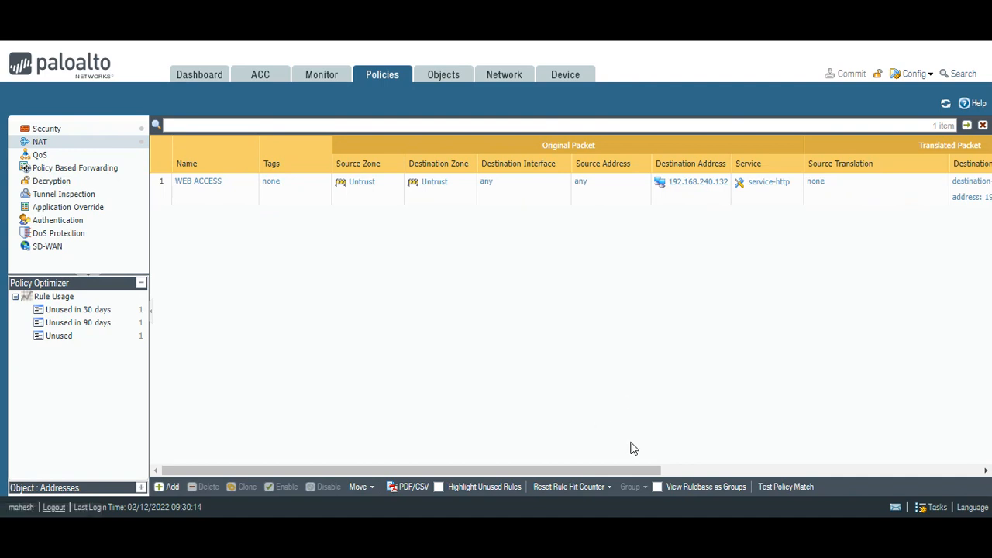
{"action": "left_click_drag", "start_coordinate": [631, 474], "coordinate": [600, 488]}
{"action": "left_click", "coordinate": [48, 129]}
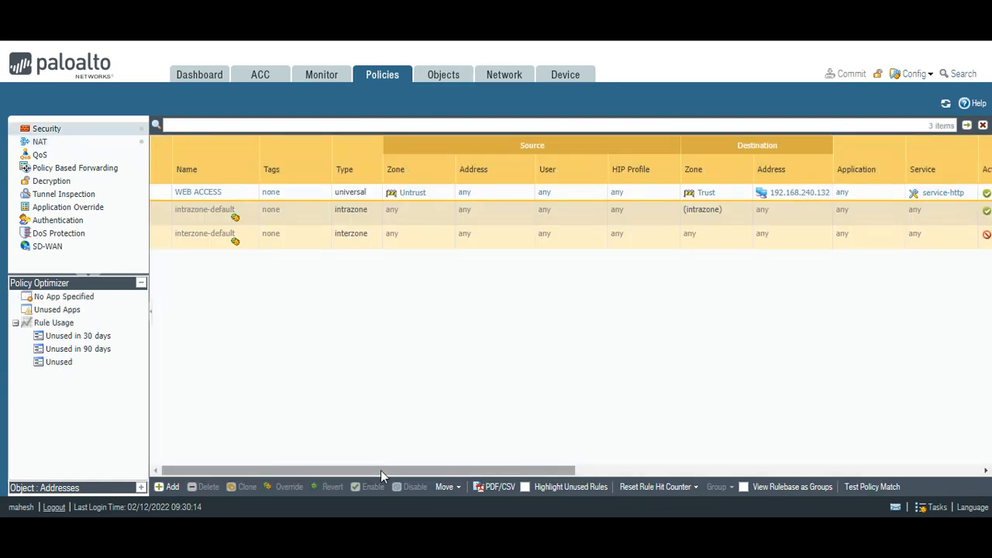
{"action": "left_click_drag", "start_coordinate": [381, 472], "coordinate": [735, 482]}
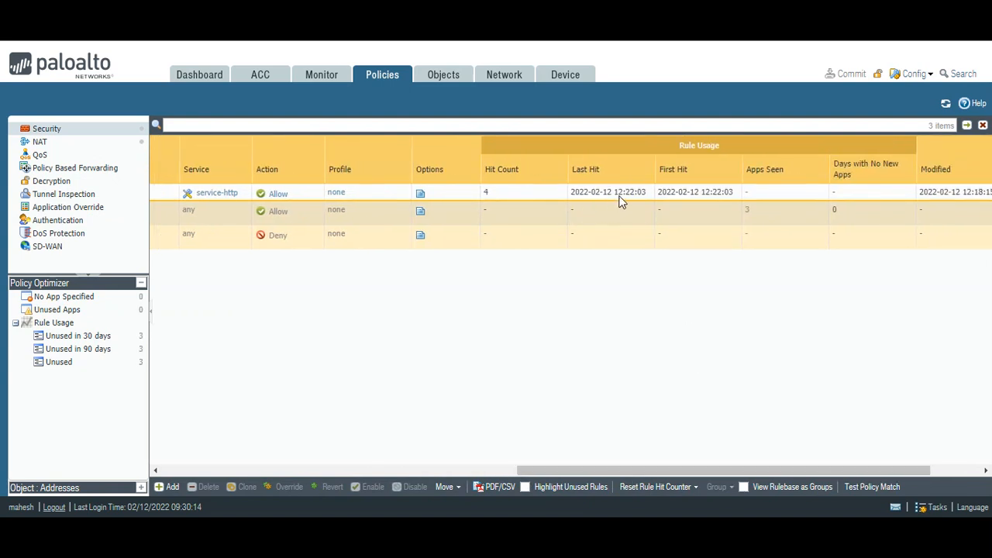
{"action": "mouse_move", "coordinate": [633, 470]}
{"action": "left_mouse_down"}
{"action": "mouse_move", "coordinate": [680, 474]}
{"action": "mouse_move", "coordinate": [613, 484]}
{"action": "mouse_move", "coordinate": [262, 483]}
{"action": "left_mouse_up"}
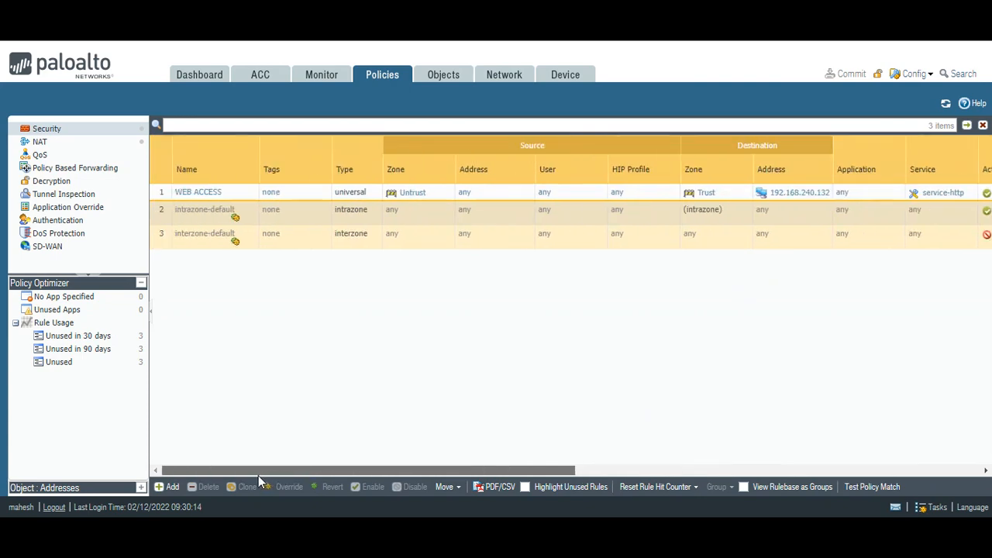
{"action": "left_click", "coordinate": [182, 194]}
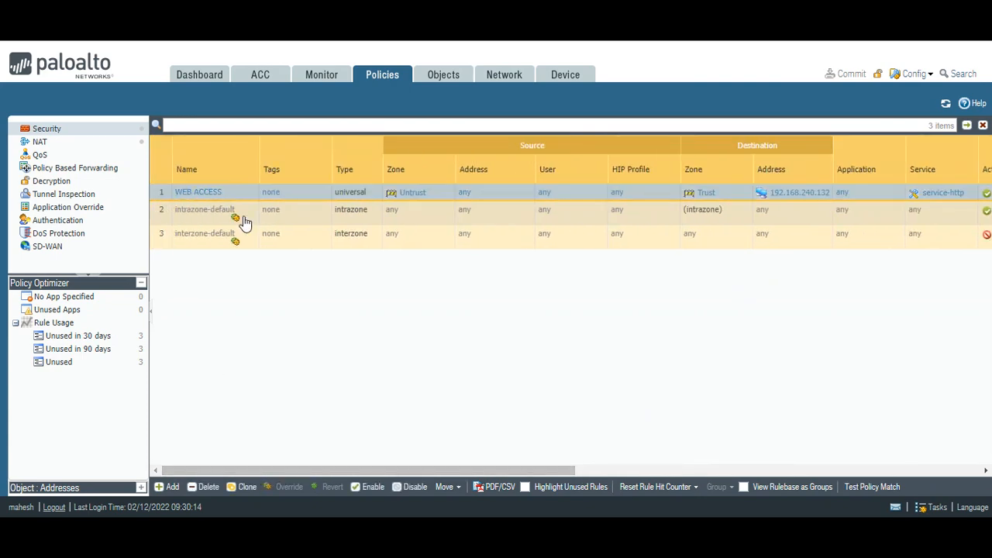
{"action": "left_click", "coordinate": [203, 193]}
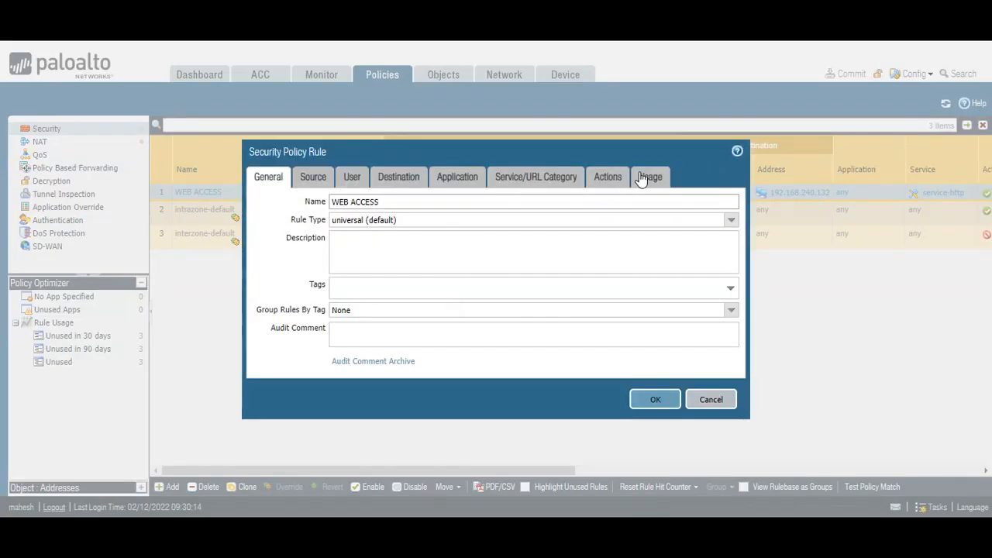
{"action": "left_click", "coordinate": [607, 177]}
{"action": "left_click", "coordinate": [583, 237]}
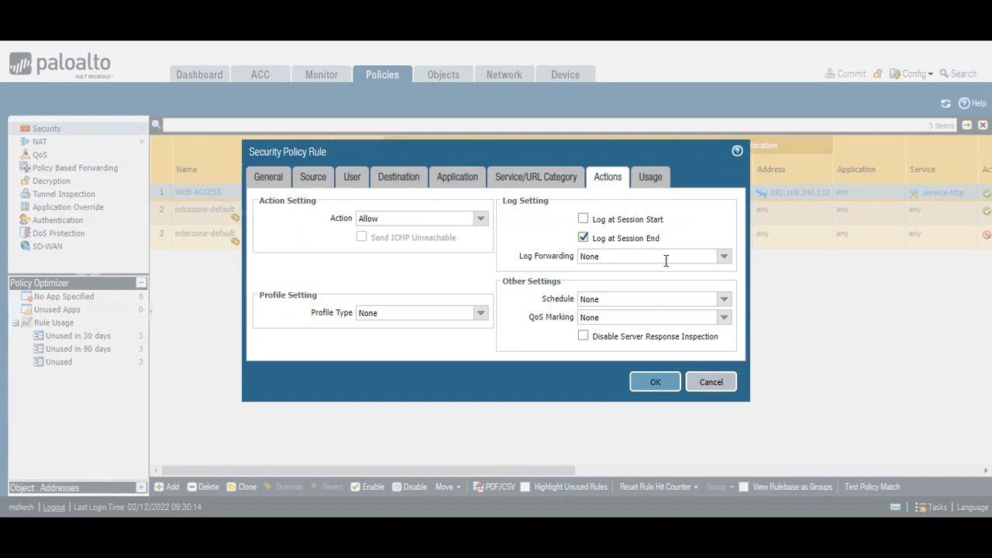
{"action": "left_click", "coordinate": [711, 382]}
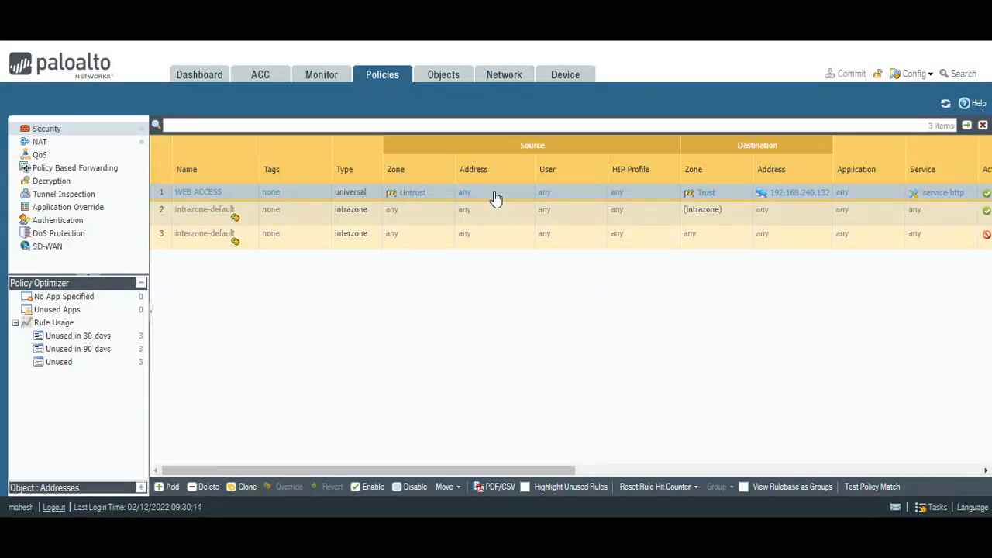
View the Device > Licenses page listing PA-VM, WildFire and Threat Prevention licences
{"action": "left_click", "coordinate": [568, 79]}
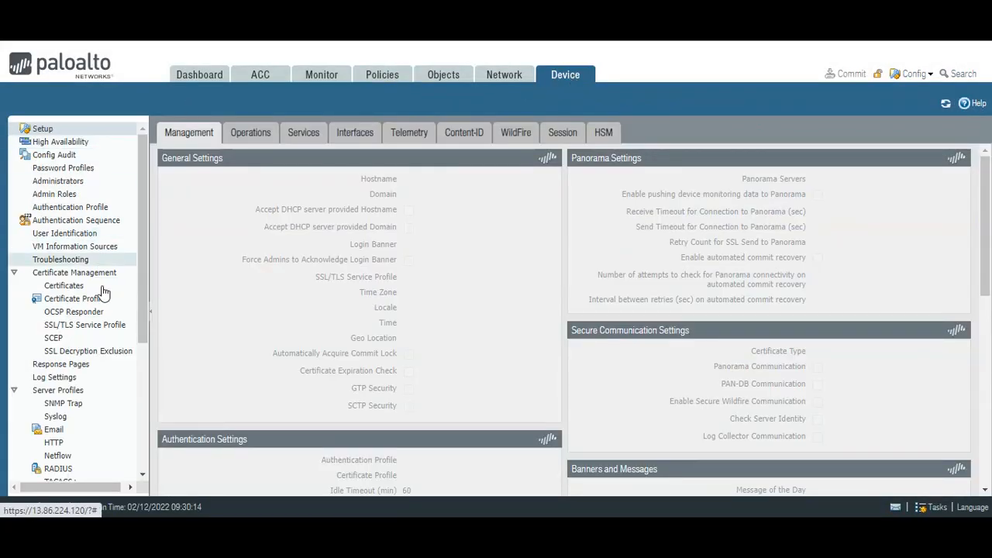
{"action": "scroll", "coordinate": [100, 295], "scroll_direction": "down", "scroll_amount": 5}
{"action": "left_click", "coordinate": [47, 448]}
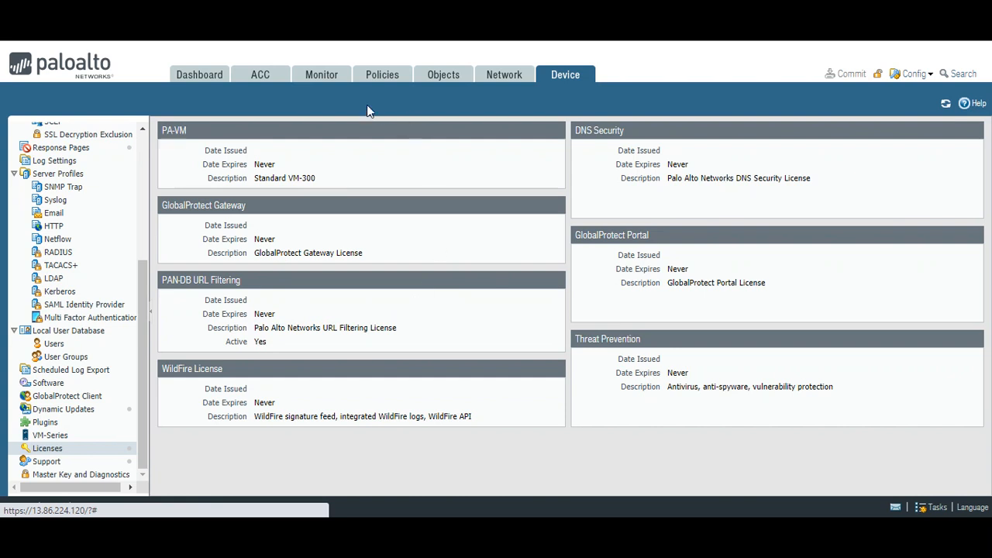
{"action": "left_click", "coordinate": [331, 82]}
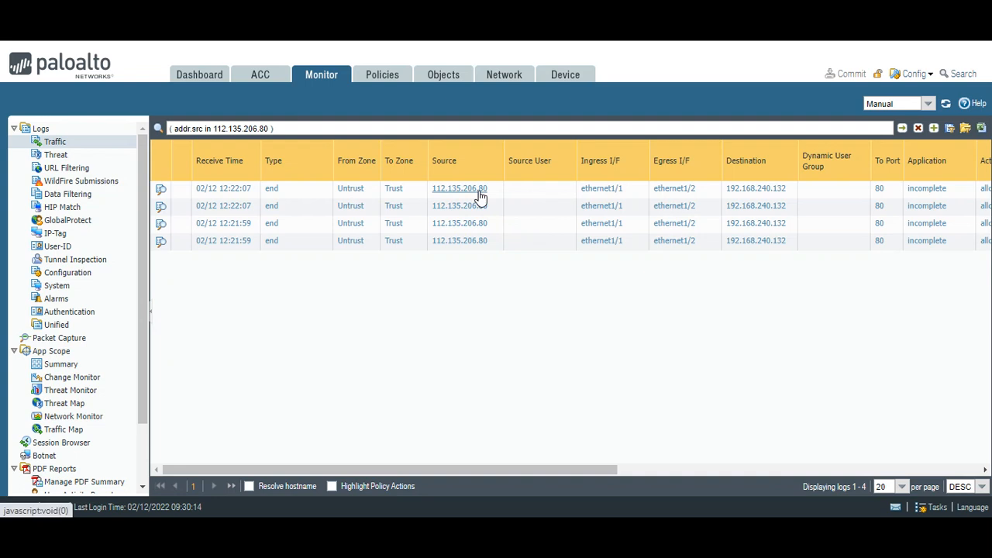
Scroll the traffic log right and select a WEB ACCESS session to 192.168.240.132 showing 0 bytes received
{"action": "left_click_drag", "start_coordinate": [502, 470], "coordinate": [676, 473]}
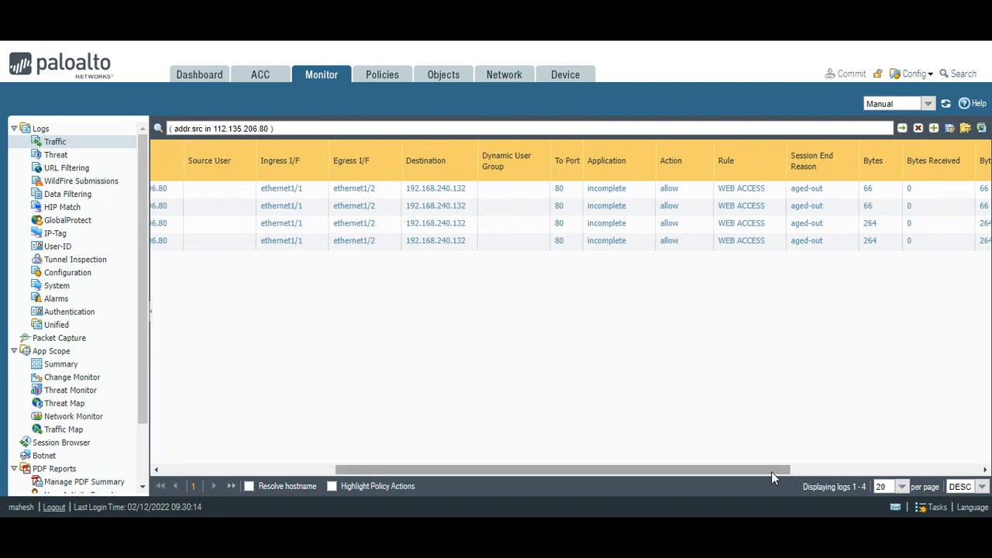
{"action": "left_click_drag", "start_coordinate": [771, 471], "coordinate": [847, 478]}
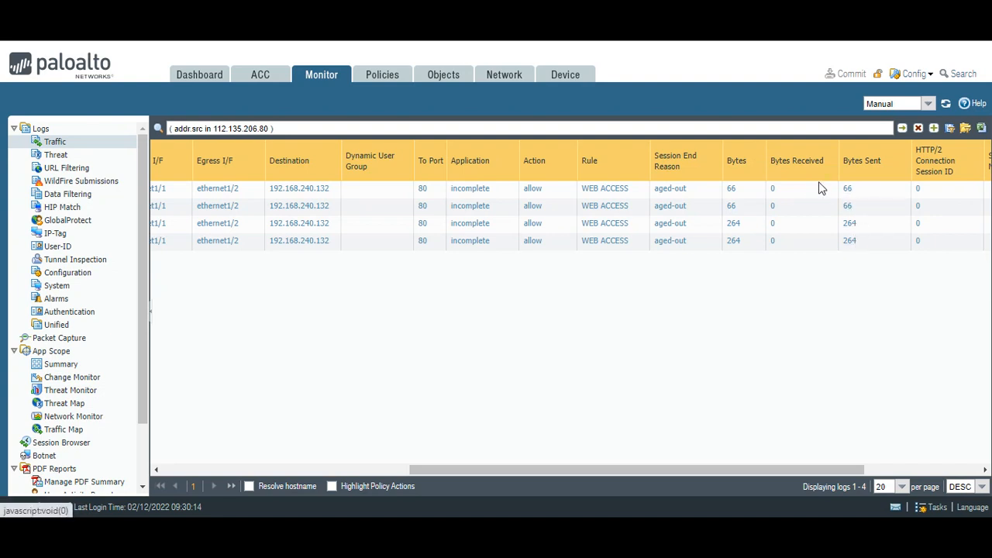
{"action": "left_click", "coordinate": [773, 226]}
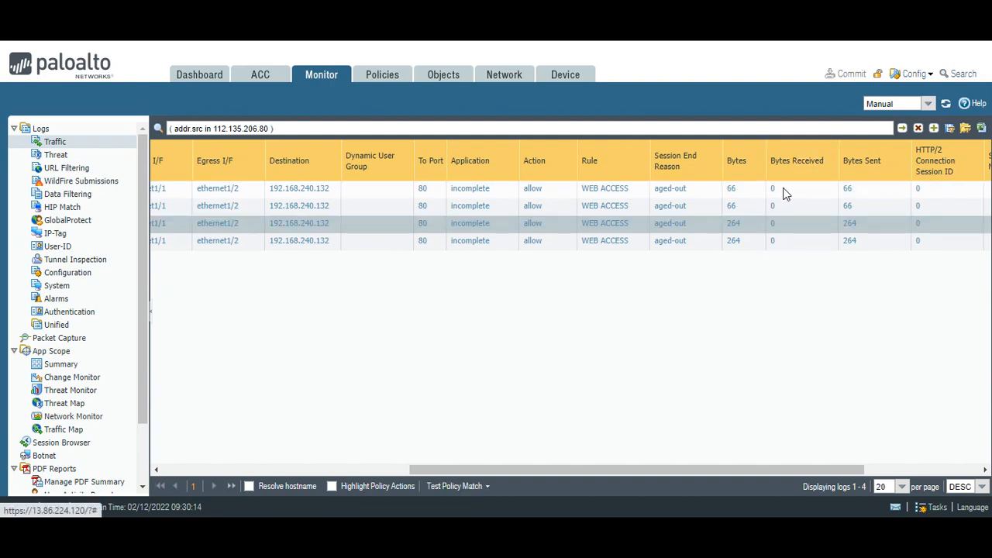
{"action": "key", "text": "F11"}
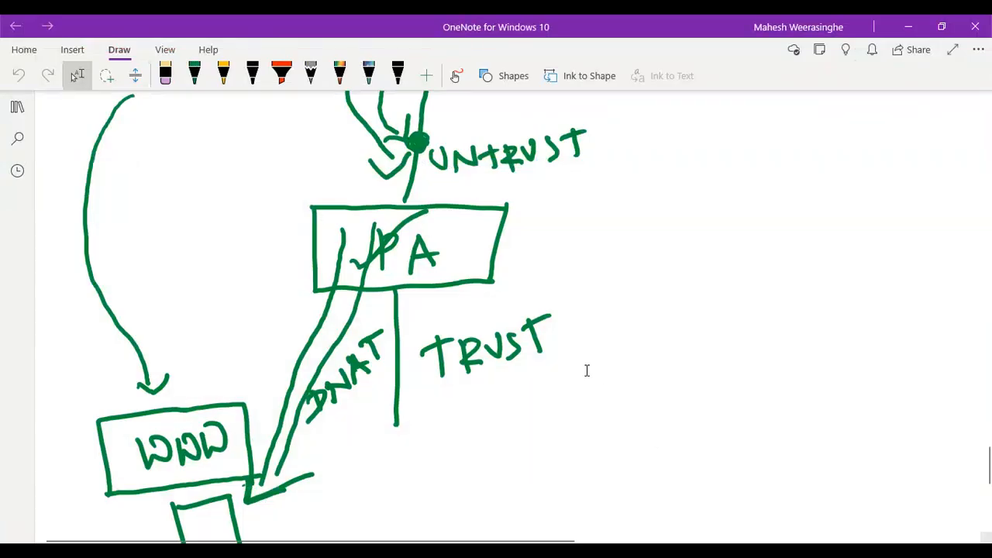
{"action": "scroll", "coordinate": [587, 370], "scroll_direction": "down", "scroll_amount": 4}
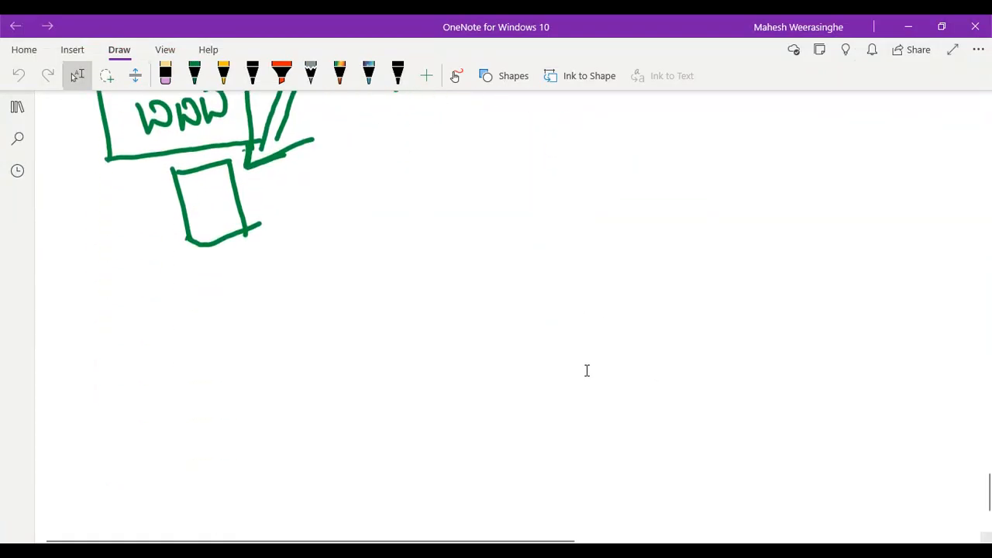
{"action": "scroll", "coordinate": [587, 370], "scroll_direction": "up", "scroll_amount": 5}
{"action": "scroll", "coordinate": [588, 367], "scroll_direction": "down", "scroll_amount": 4}
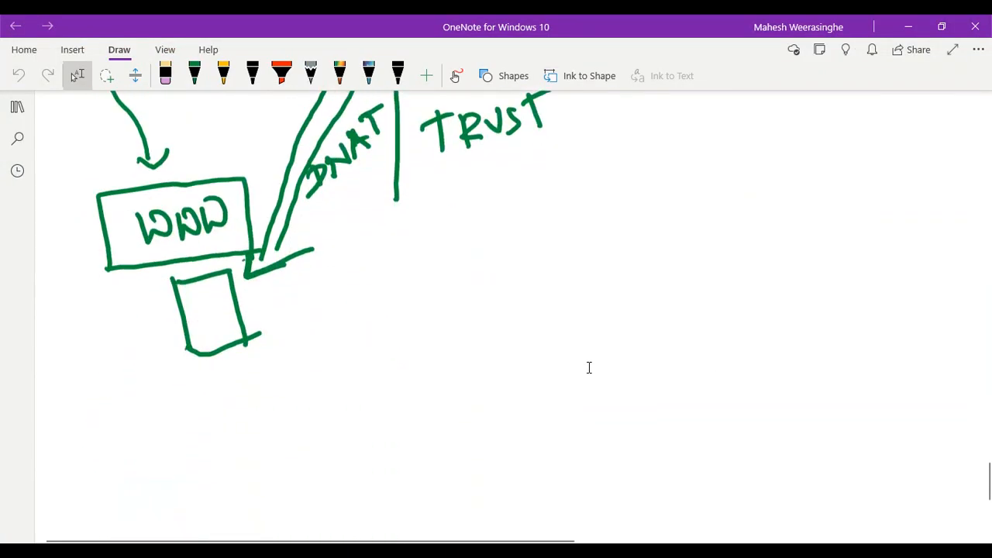
{"action": "scroll", "coordinate": [589, 368], "scroll_direction": "up", "scroll_amount": 3}
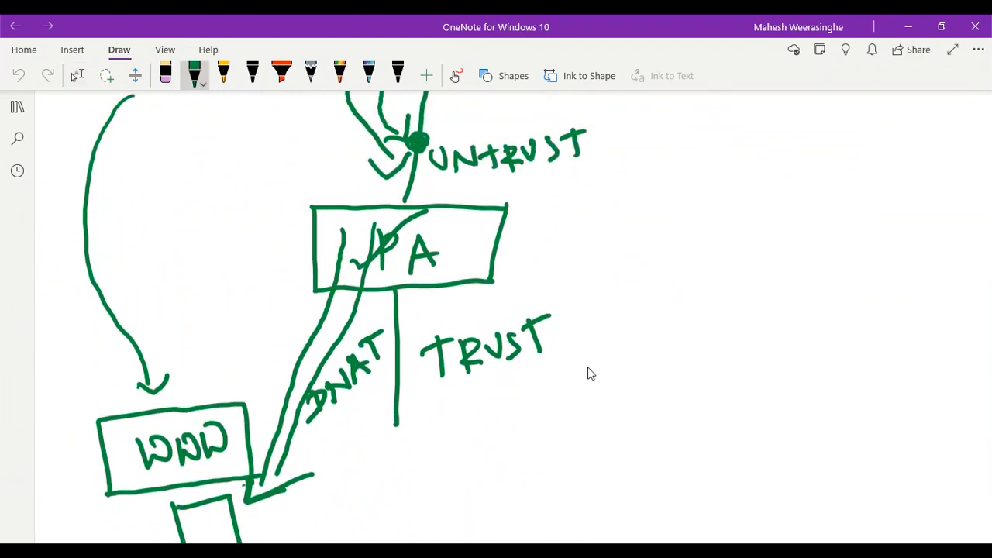
{"action": "scroll", "coordinate": [589, 374], "scroll_direction": "up", "scroll_amount": 3}
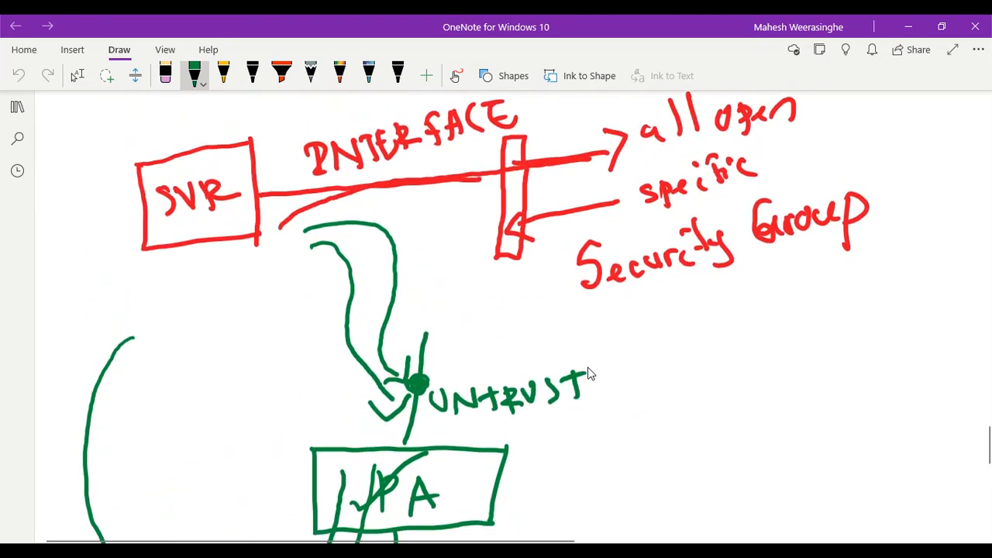
{"action": "scroll", "coordinate": [590, 372], "scroll_direction": "down", "scroll_amount": 1}
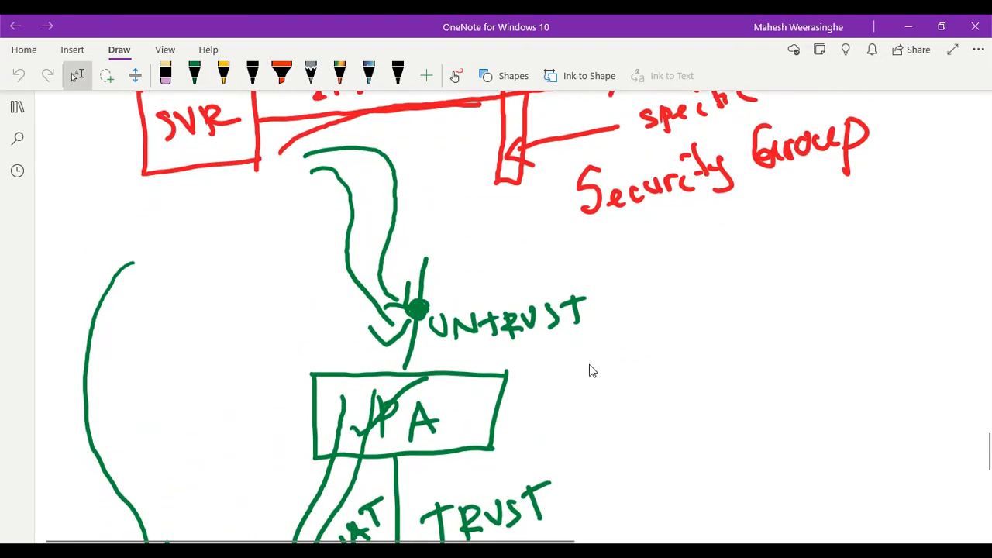
{"action": "mouse_move", "coordinate": [398, 130]}
{"action": "left_mouse_down"}
{"action": "mouse_move", "coordinate": [443, 148]}
{"action": "mouse_move", "coordinate": [415, 261]}
{"action": "mouse_move", "coordinate": [456, 248]}
{"action": "left_mouse_up"}
{"action": "scroll", "coordinate": [589, 370], "scroll_direction": "down", "scroll_amount": 3}
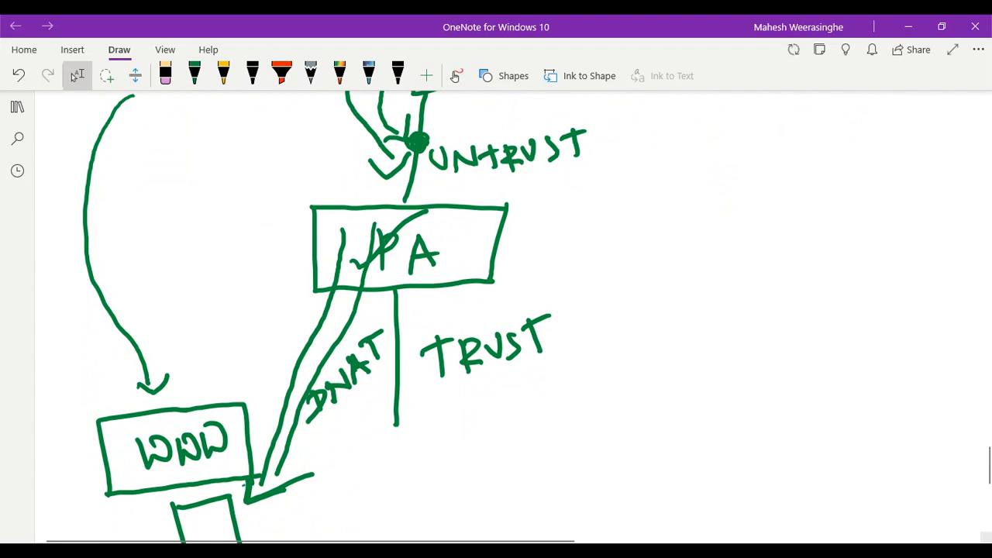
{"action": "left_click", "coordinate": [545, 496]}
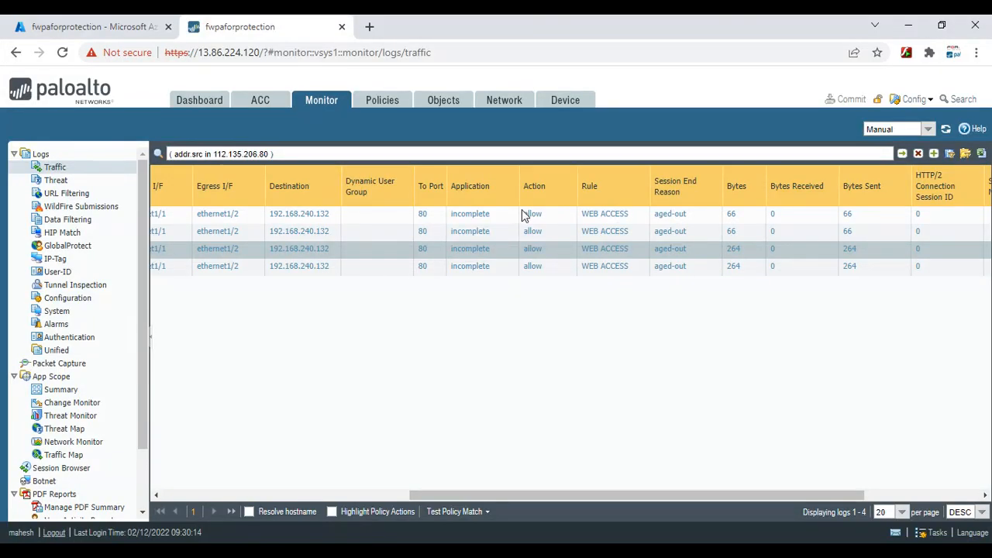
Add a NAT Dest IP column to the traffic log, showing translated destination 192.168.240.4
{"action": "left_click", "coordinate": [570, 188]}
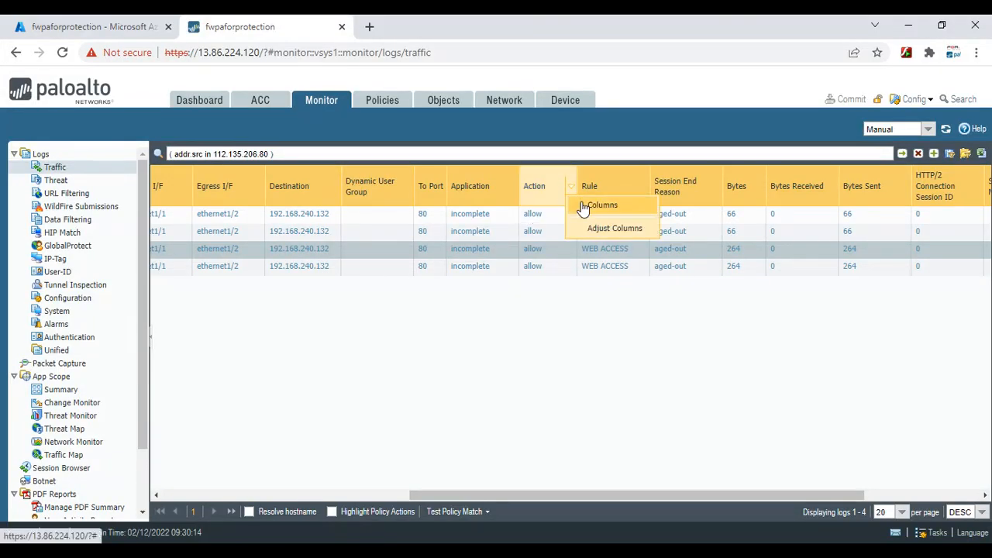
{"action": "mouse_move", "coordinate": [582, 208]}
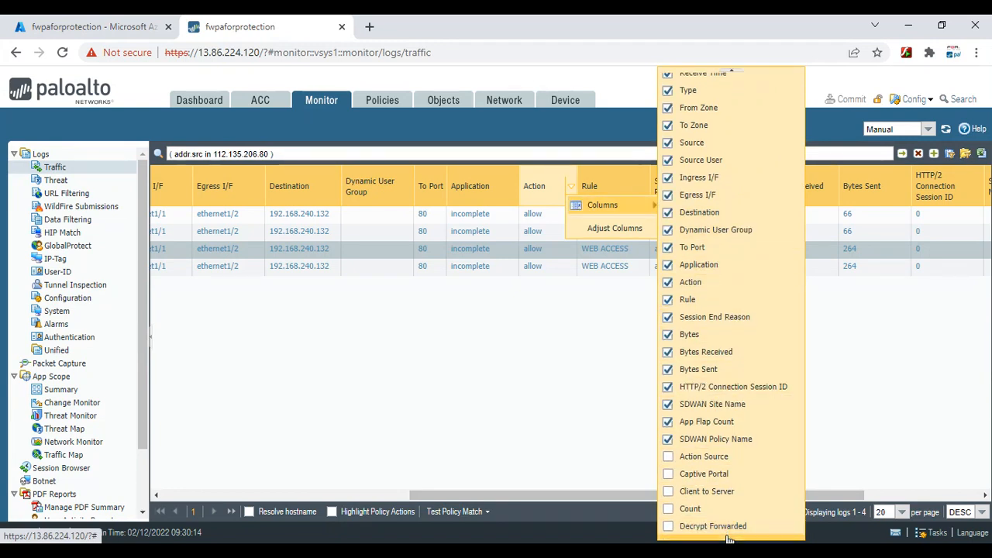
{"action": "left_click", "coordinate": [727, 539]}
{"action": "left_click", "coordinate": [727, 539]}
{"action": "left_click", "coordinate": [727, 538]}
{"action": "left_click", "coordinate": [728, 539]}
{"action": "left_click", "coordinate": [728, 539]}
{"action": "left_click", "coordinate": [729, 538]}
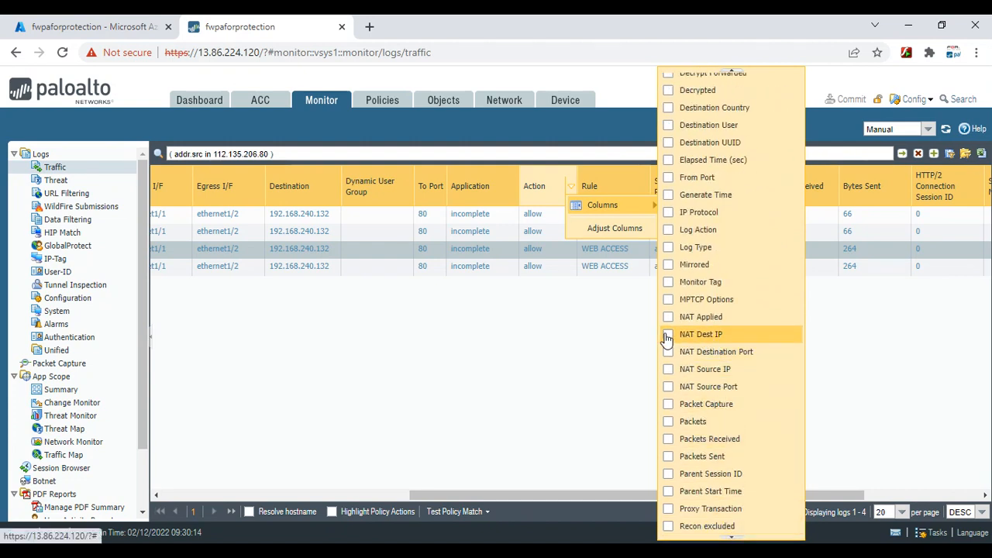
{"action": "left_click", "coordinate": [667, 340]}
{"action": "left_click", "coordinate": [855, 387]}
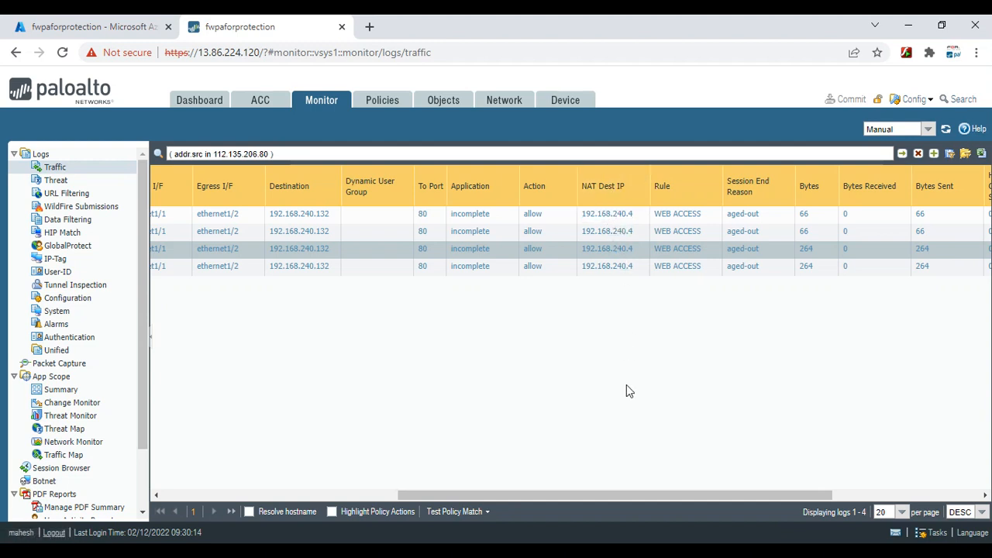
{"action": "key", "text": "alt+Tab"}
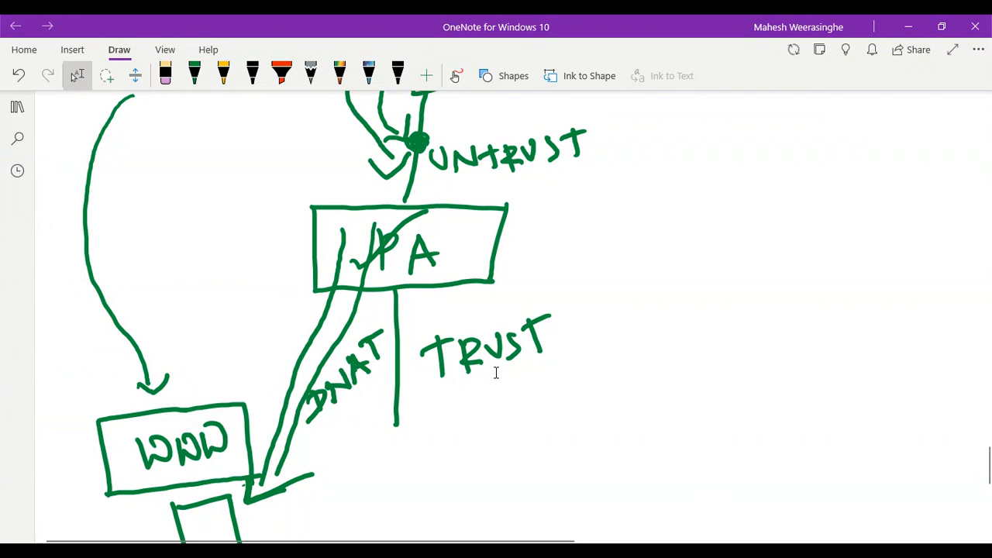
Switch the OneNote pen colour from green to blue
{"action": "scroll", "coordinate": [493, 370], "scroll_direction": "up", "scroll_amount": 3}
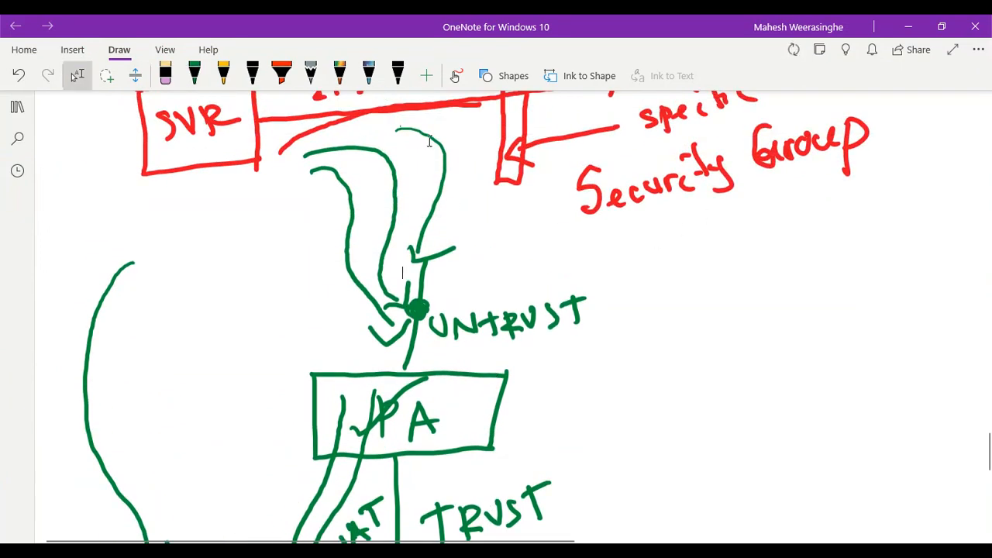
{"action": "scroll", "coordinate": [318, 211], "scroll_direction": "down", "scroll_amount": 6}
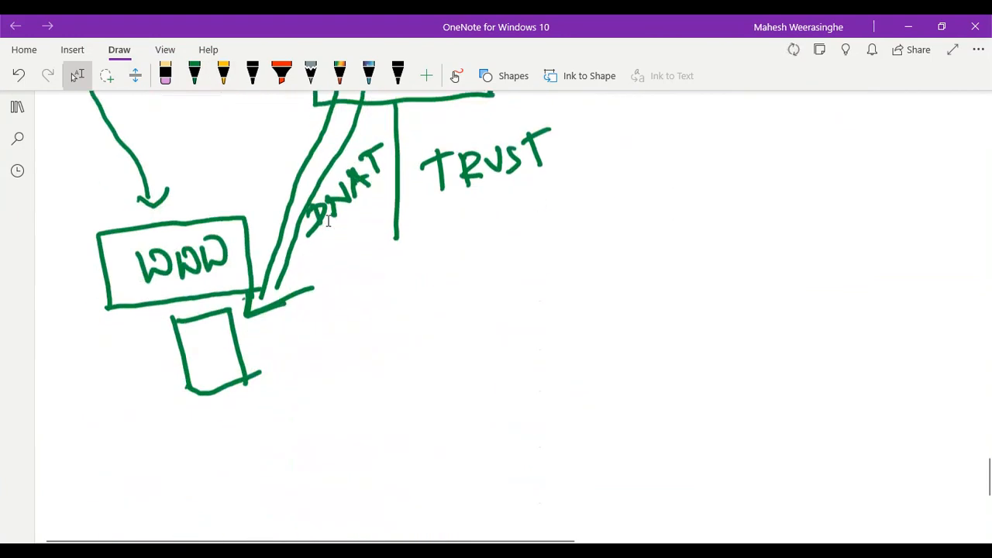
{"action": "scroll", "coordinate": [328, 221], "scroll_direction": "down", "scroll_amount": 5}
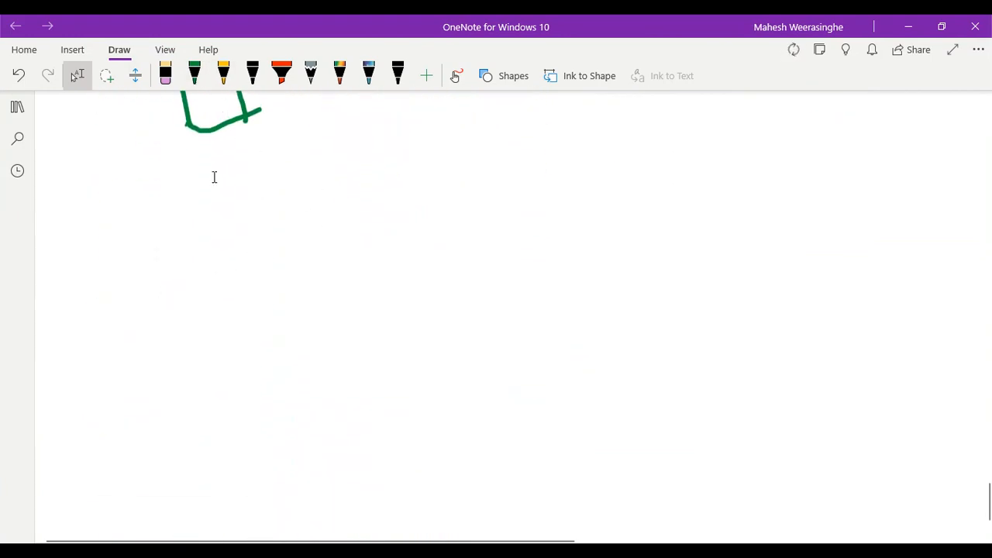
{"action": "left_click", "coordinate": [198, 80]}
{"action": "left_click", "coordinate": [198, 80]}
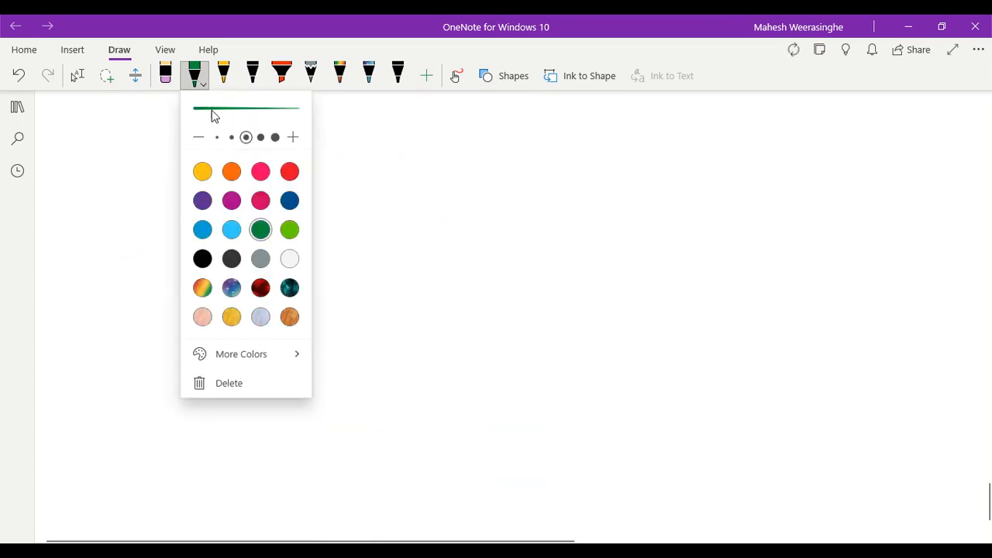
{"action": "left_click", "coordinate": [203, 231]}
{"action": "left_click", "coordinate": [519, 304]}
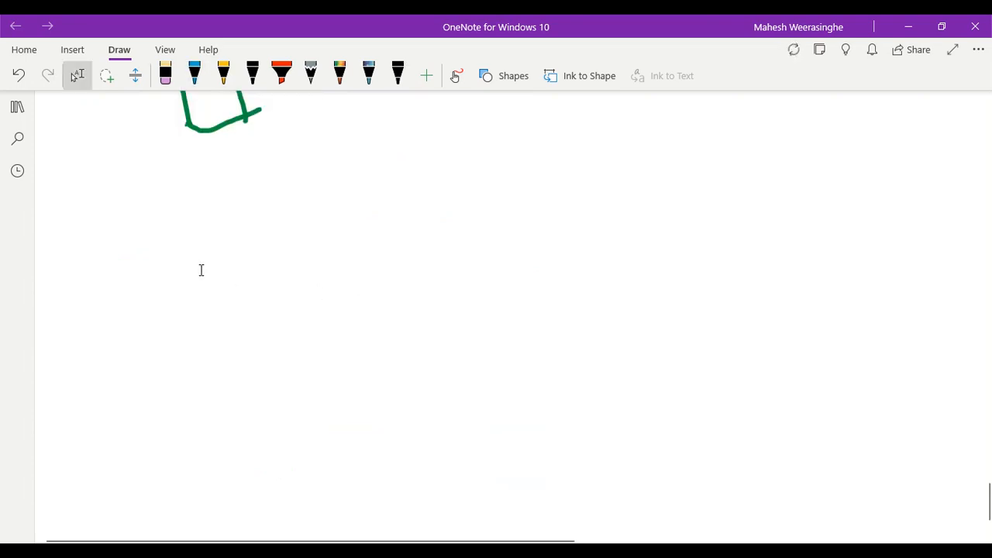
{"action": "left_click", "coordinate": [194, 75]}
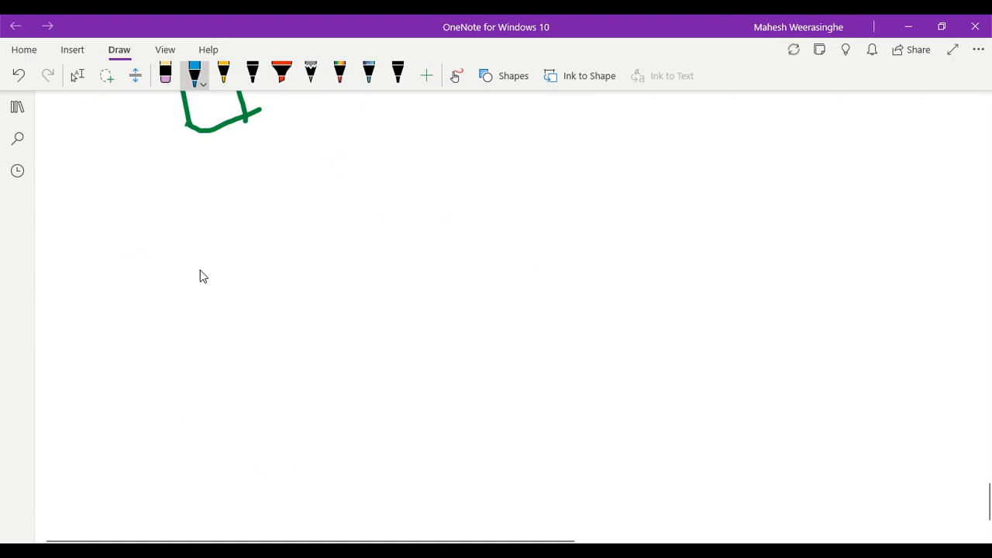
Draw the blue firewall rectangle and the untrust link line above it
{"action": "mouse_move", "coordinate": [283, 293]}
{"action": "left_mouse_down"}
{"action": "mouse_move", "coordinate": [535, 282]}
{"action": "mouse_move", "coordinate": [287, 299]}
{"action": "mouse_move", "coordinate": [282, 388]}
{"action": "mouse_move", "coordinate": [534, 378]}
{"action": "left_mouse_up"}
{"action": "left_click_drag", "start_coordinate": [531, 277], "coordinate": [521, 378]}
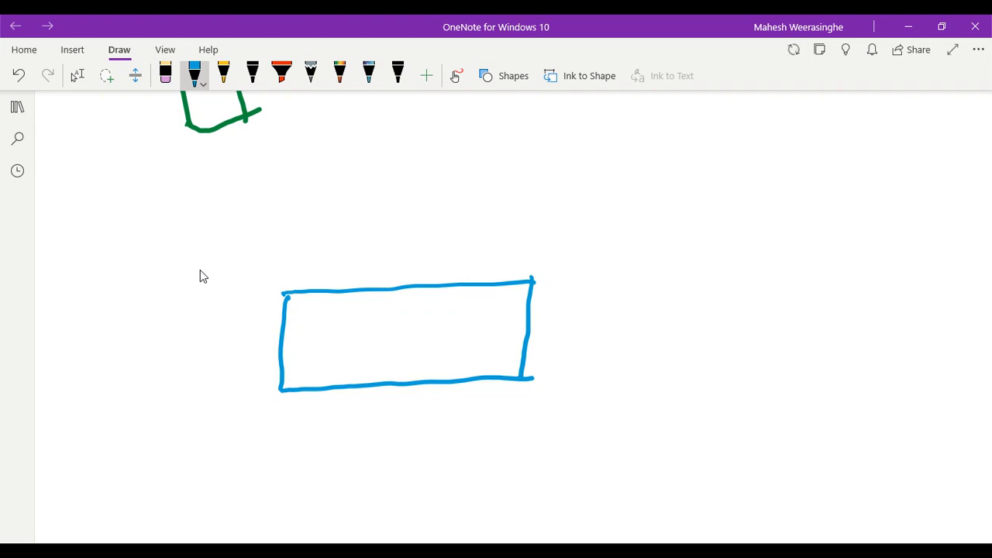
{"action": "left_click_drag", "start_coordinate": [390, 196], "coordinate": [379, 275]}
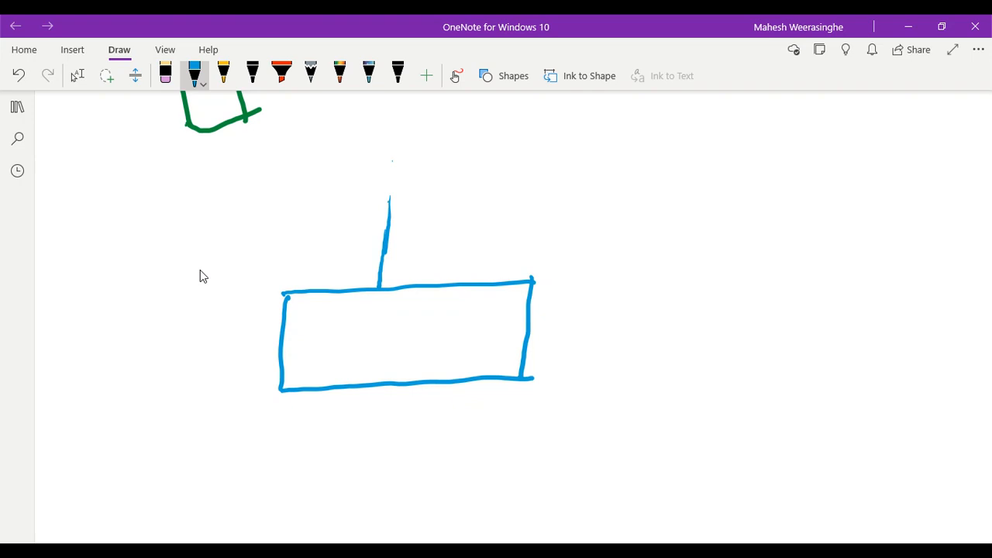
Handwrite the UNTRUST label beside the untrust line
{"action": "left_click_drag", "start_coordinate": [414, 227], "coordinate": [435, 227]}
{"action": "left_click_drag", "start_coordinate": [446, 223], "coordinate": [448, 248]}
{"action": "scroll", "coordinate": [200, 271], "scroll_direction": "up", "scroll_amount": 1}
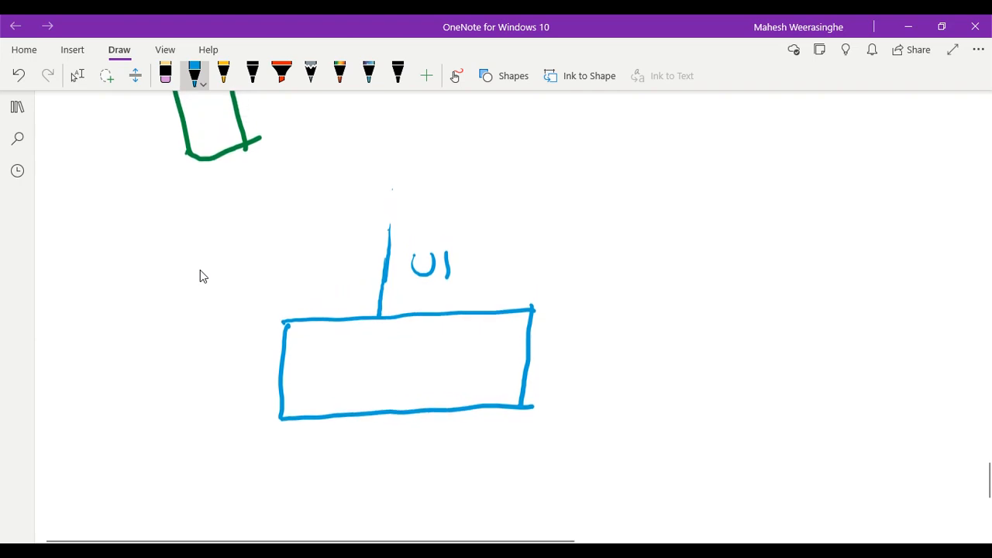
{"action": "scroll", "coordinate": [200, 271], "scroll_direction": "up", "scroll_amount": 1}
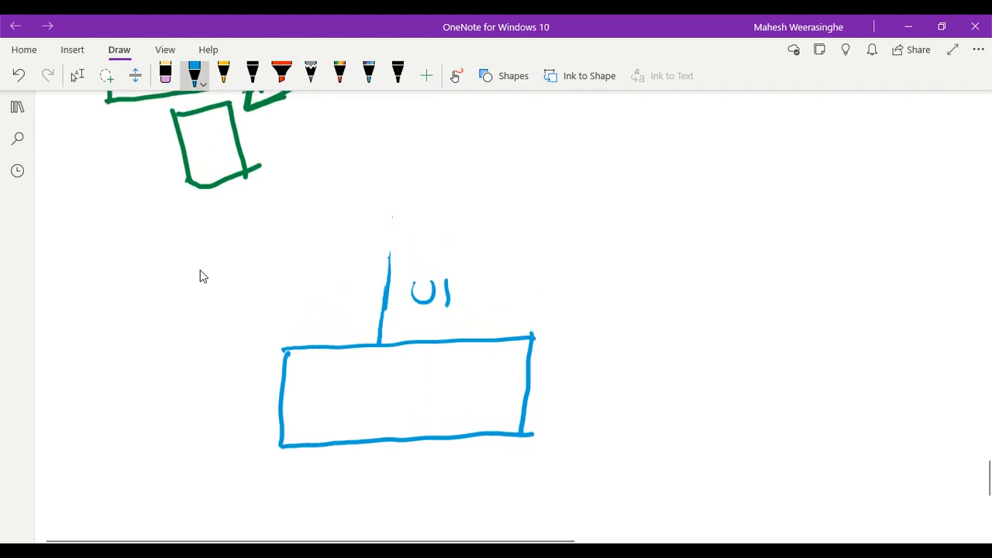
{"action": "left_click_drag", "start_coordinate": [446, 282], "coordinate": [467, 297]}
{"action": "scroll", "coordinate": [200, 277], "scroll_direction": "up", "scroll_amount": 2}
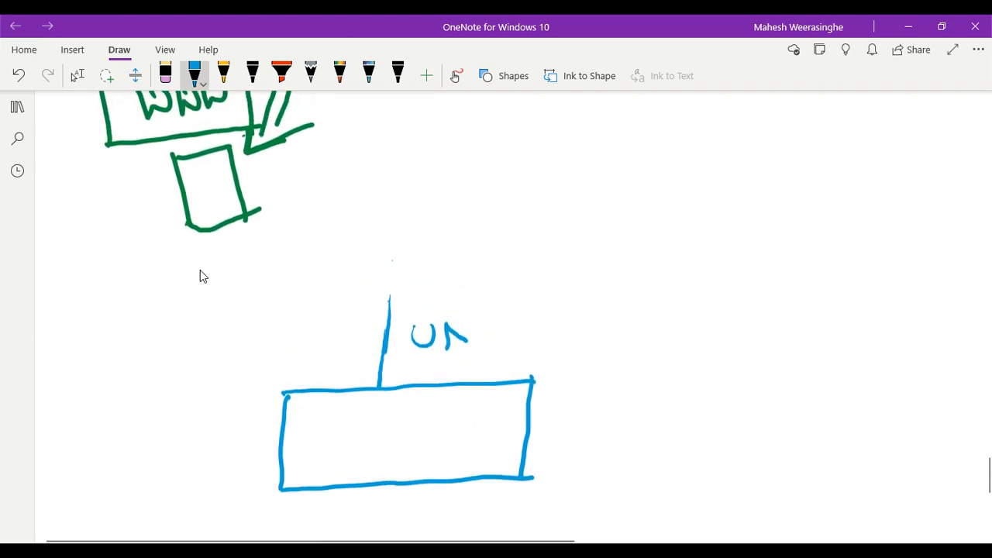
{"action": "mouse_move", "coordinate": [469, 316]}
{"action": "left_mouse_down"}
{"action": "mouse_move", "coordinate": [463, 349]}
{"action": "mouse_move", "coordinate": [481, 342]}
{"action": "mouse_move", "coordinate": [491, 319]}
{"action": "left_mouse_up"}
{"action": "mouse_move", "coordinate": [492, 319]}
{"action": "left_mouse_down"}
{"action": "mouse_move", "coordinate": [487, 346]}
{"action": "mouse_move", "coordinate": [513, 326]}
{"action": "mouse_move", "coordinate": [515, 341]}
{"action": "left_mouse_up"}
{"action": "left_click_drag", "start_coordinate": [539, 312], "coordinate": [535, 337]}
{"action": "left_click_drag", "start_coordinate": [524, 318], "coordinate": [545, 312]}
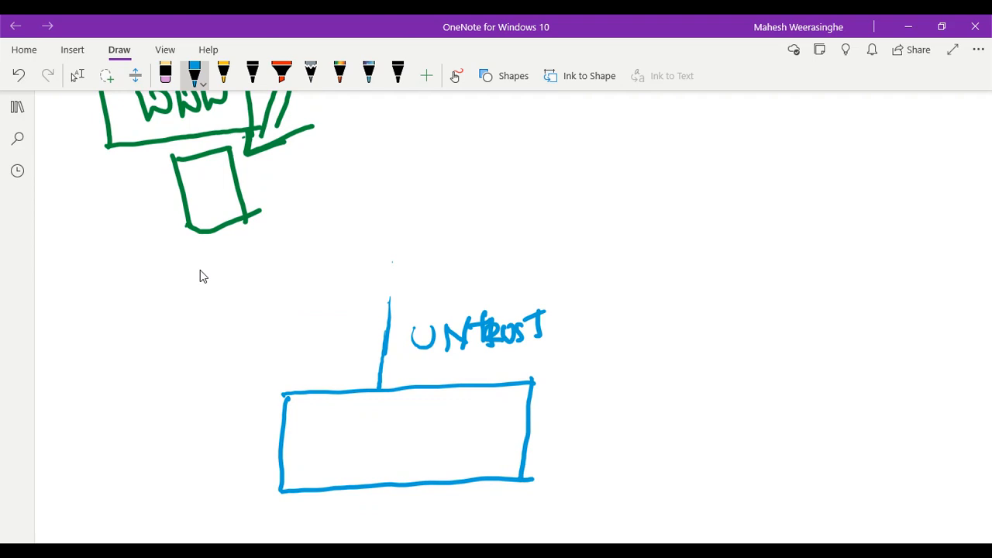
{"action": "scroll", "coordinate": [200, 277], "scroll_direction": "down", "scroll_amount": 5}
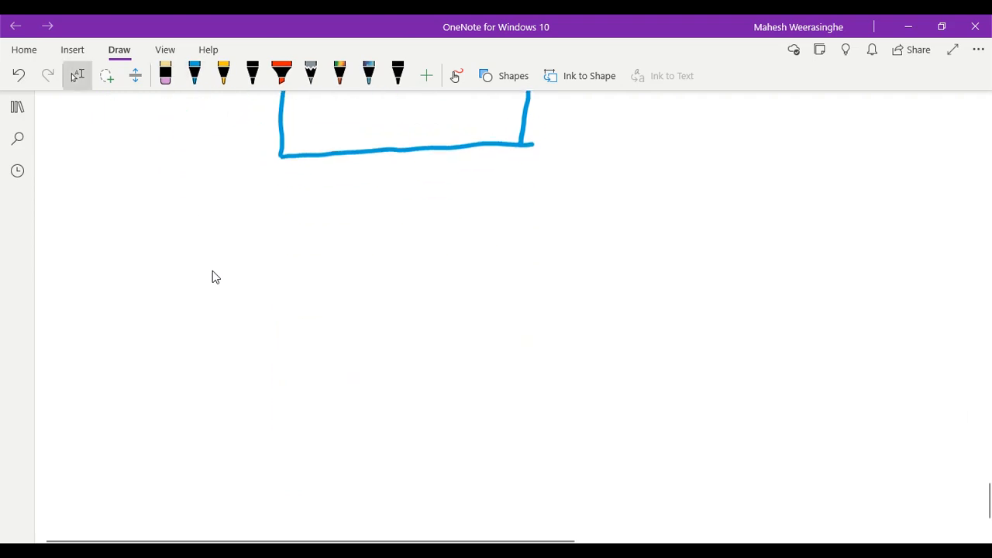
Draw the trust link line below the firewall and label it TRUST
{"action": "left_click_drag", "start_coordinate": [394, 157], "coordinate": [372, 288]}
{"action": "left_click_drag", "start_coordinate": [406, 249], "coordinate": [410, 281]}
{"action": "mouse_move", "coordinate": [391, 259]}
{"action": "left_mouse_down"}
{"action": "mouse_move", "coordinate": [428, 253]}
{"action": "mouse_move", "coordinate": [436, 282]}
{"action": "mouse_move", "coordinate": [449, 283]}
{"action": "mouse_move", "coordinate": [463, 256]}
{"action": "left_mouse_up"}
{"action": "left_click_drag", "start_coordinate": [479, 250], "coordinate": [465, 279]}
{"action": "left_click_drag", "start_coordinate": [490, 244], "coordinate": [493, 275]}
{"action": "left_click_drag", "start_coordinate": [474, 254], "coordinate": [509, 247]}
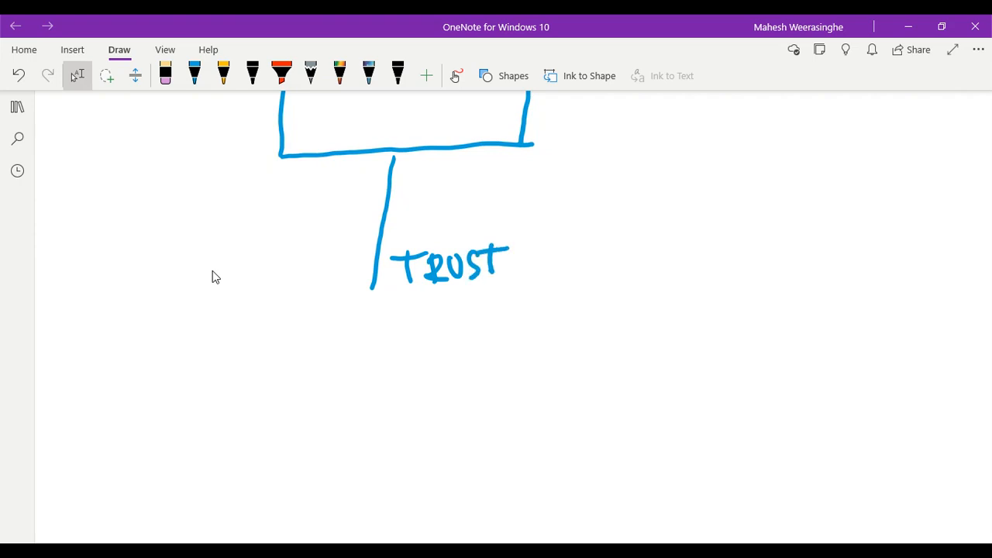
Draw the web server box with its name and a small box beneath it
{"action": "left_click_drag", "start_coordinate": [105, 347], "coordinate": [246, 322]}
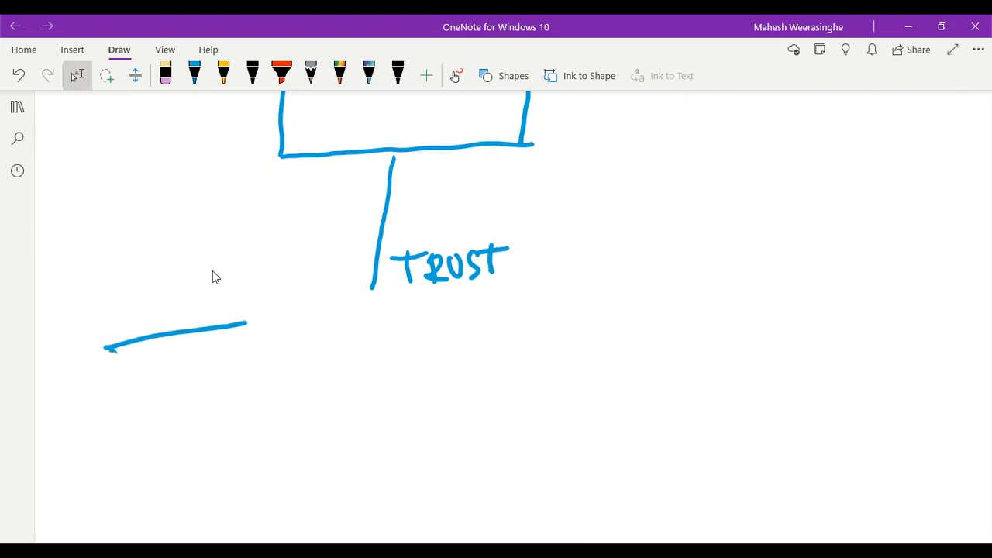
{"action": "mouse_move", "coordinate": [112, 350]}
{"action": "left_mouse_down"}
{"action": "mouse_move", "coordinate": [124, 421]}
{"action": "mouse_move", "coordinate": [313, 395]}
{"action": "left_mouse_up"}
{"action": "left_click_drag", "start_coordinate": [246, 322], "coordinate": [302, 394]}
{"action": "mouse_move", "coordinate": [140, 378]}
{"action": "left_mouse_down"}
{"action": "mouse_move", "coordinate": [164, 395]}
{"action": "mouse_move", "coordinate": [180, 369]}
{"action": "mouse_move", "coordinate": [265, 343]}
{"action": "mouse_move", "coordinate": [262, 356]}
{"action": "left_mouse_up"}
{"action": "left_click", "coordinate": [189, 372]}
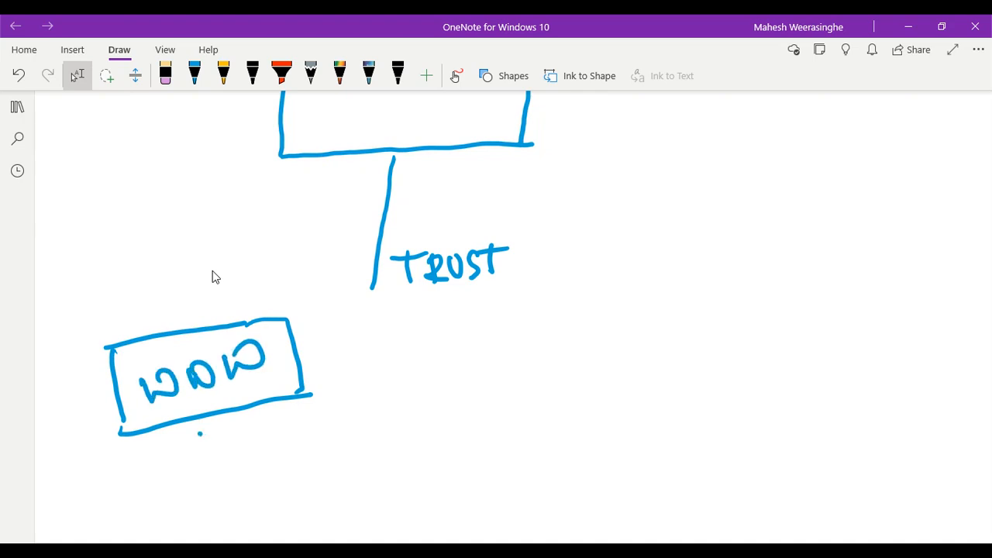
{"action": "mouse_move", "coordinate": [200, 434]}
{"action": "left_mouse_down"}
{"action": "mouse_move", "coordinate": [215, 485]}
{"action": "mouse_move", "coordinate": [230, 423]}
{"action": "mouse_move", "coordinate": [218, 482]}
{"action": "left_mouse_up"}
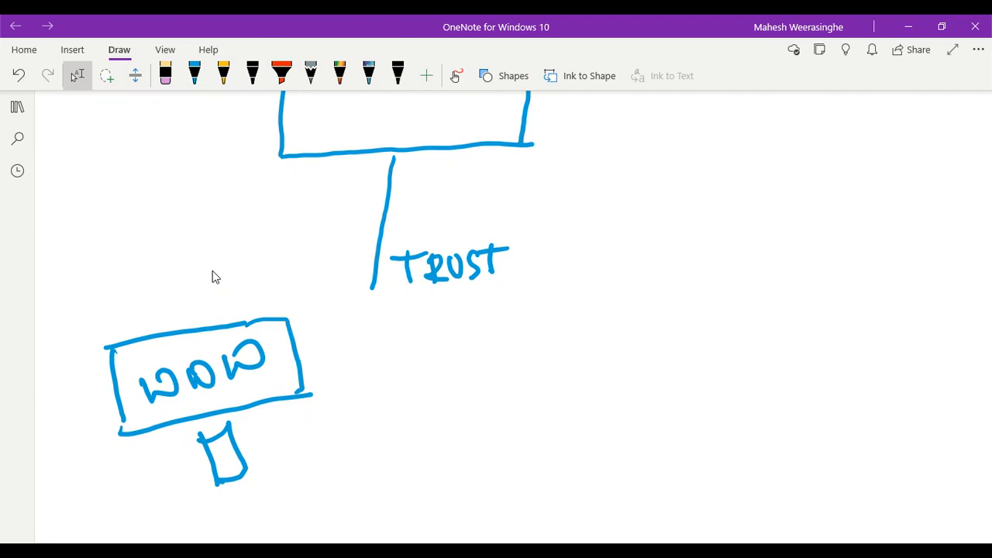
{"action": "scroll", "coordinate": [202, 267], "scroll_direction": "up", "scroll_amount": 5}
{"action": "scroll", "coordinate": [182, 233], "scroll_direction": "down", "scroll_amount": 1}
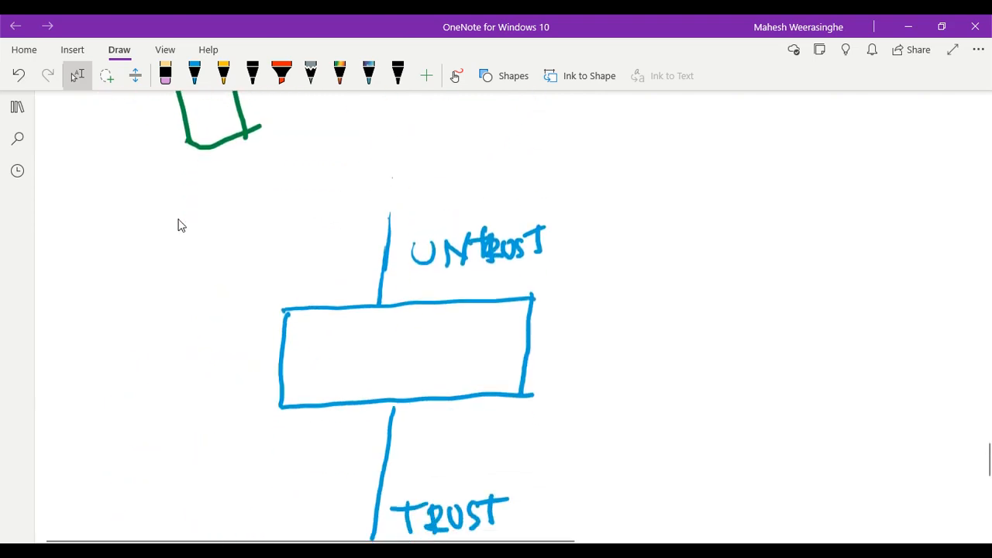
Draw the incoming traffic arrow through the firewall to the server and label it DNAT
{"action": "mouse_move", "coordinate": [576, 130]}
{"action": "left_mouse_down"}
{"action": "mouse_move", "coordinate": [491, 122]}
{"action": "mouse_move", "coordinate": [406, 210]}
{"action": "mouse_move", "coordinate": [442, 225]}
{"action": "left_mouse_up"}
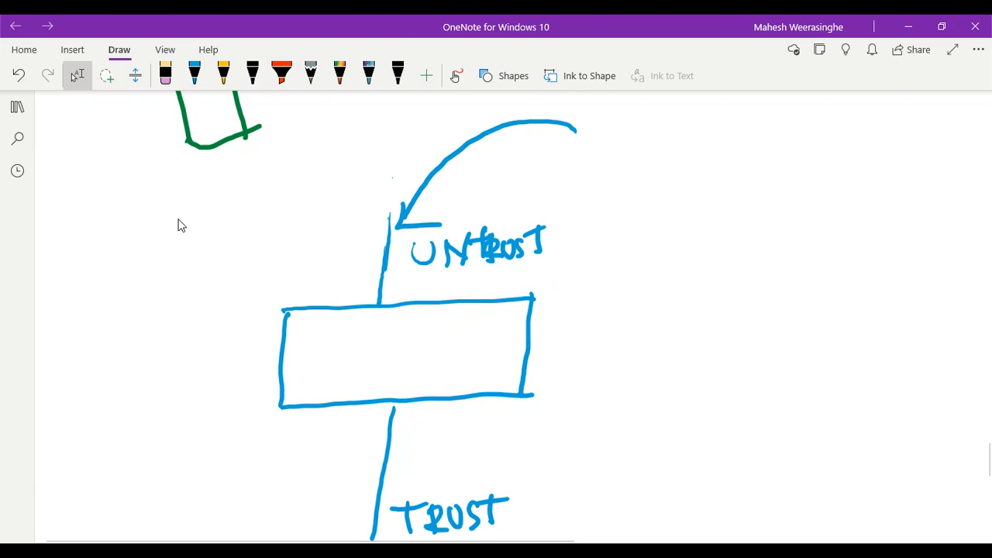
{"action": "scroll", "coordinate": [176, 220], "scroll_direction": "down", "scroll_amount": 1}
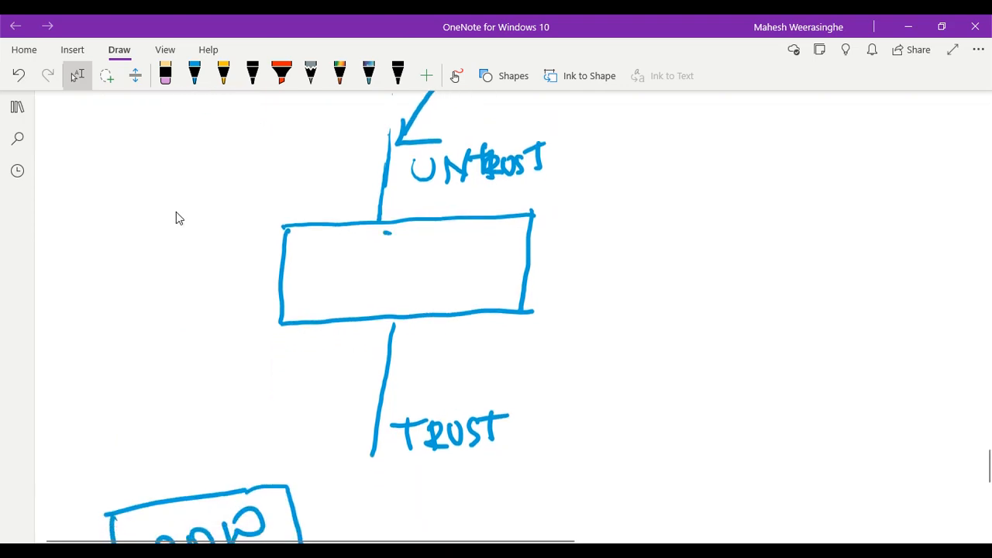
{"action": "mouse_move", "coordinate": [388, 231]}
{"action": "left_mouse_down"}
{"action": "mouse_move", "coordinate": [358, 259]}
{"action": "mouse_move", "coordinate": [360, 352]}
{"action": "mouse_move", "coordinate": [270, 425]}
{"action": "mouse_move", "coordinate": [267, 457]}
{"action": "mouse_move", "coordinate": [292, 447]}
{"action": "left_mouse_up"}
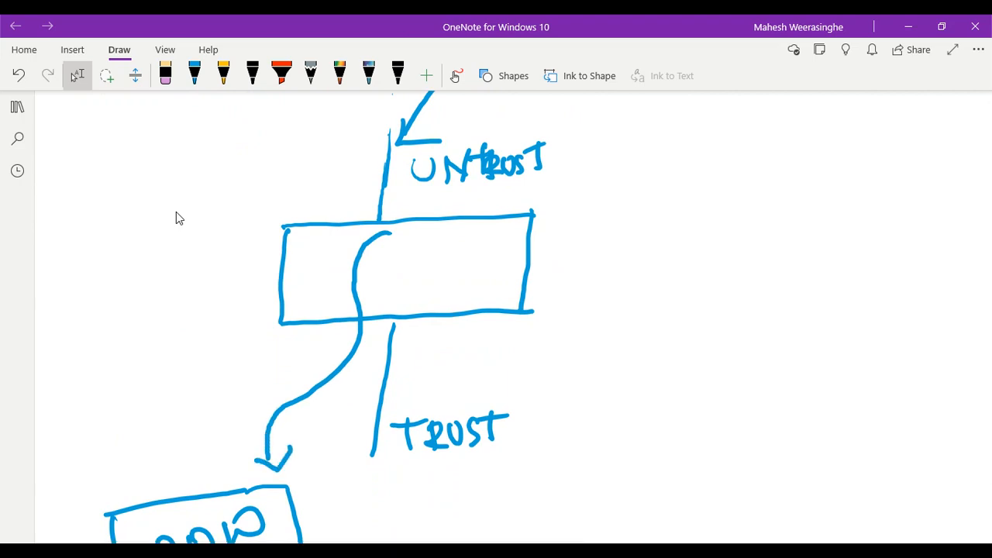
{"action": "mouse_move", "coordinate": [214, 387]}
{"action": "left_mouse_down"}
{"action": "mouse_move", "coordinate": [208, 409]}
{"action": "mouse_move", "coordinate": [237, 403]}
{"action": "mouse_move", "coordinate": [253, 370]}
{"action": "mouse_move", "coordinate": [254, 392]}
{"action": "left_mouse_up"}
{"action": "mouse_move", "coordinate": [264, 364]}
{"action": "left_mouse_down"}
{"action": "mouse_move", "coordinate": [270, 392]}
{"action": "mouse_move", "coordinate": [284, 359]}
{"action": "mouse_move", "coordinate": [307, 369]}
{"action": "mouse_move", "coordinate": [315, 335]}
{"action": "left_mouse_up"}
{"action": "scroll", "coordinate": [176, 217], "scroll_direction": "down", "scroll_amount": 1}
{"action": "scroll", "coordinate": [176, 217], "scroll_direction": "down", "scroll_amount": 3}
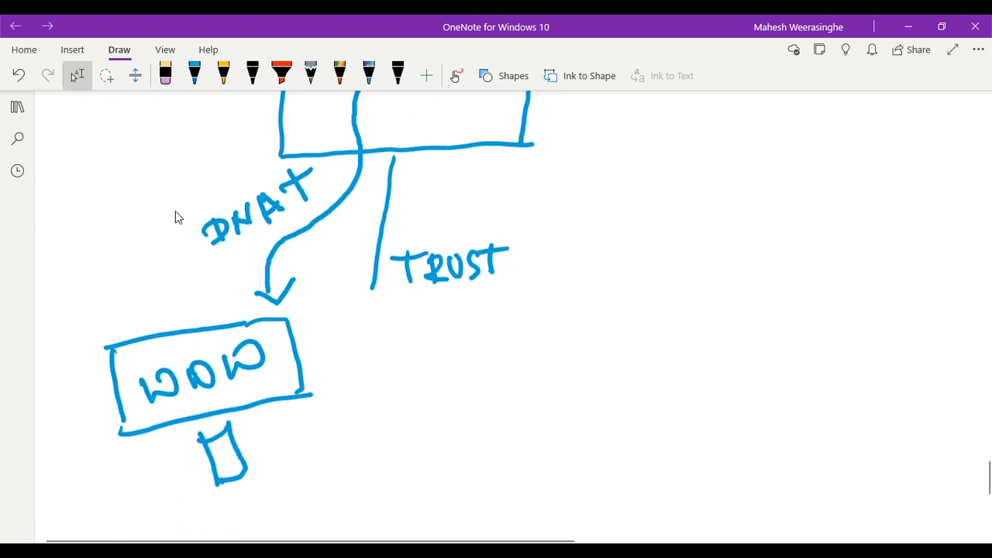
Handwrite the 'SRC IP :' note beside the small server box
{"action": "mouse_move", "coordinate": [304, 427]}
{"action": "left_mouse_down"}
{"action": "mouse_move", "coordinate": [287, 434]}
{"action": "mouse_move", "coordinate": [299, 457]}
{"action": "left_mouse_up"}
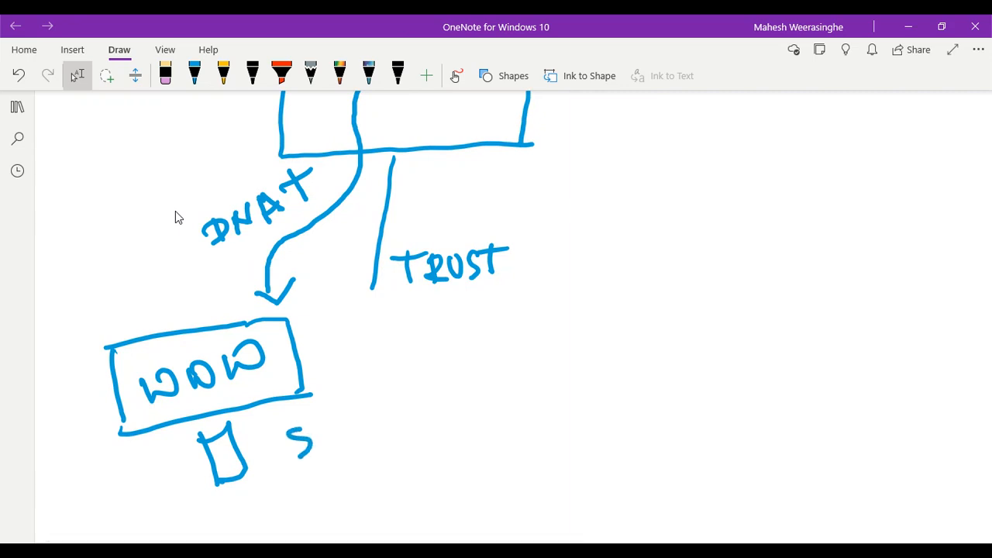
{"action": "left_click_drag", "start_coordinate": [316, 422], "coordinate": [319, 445]}
{"action": "mouse_move", "coordinate": [321, 424]}
{"action": "left_mouse_down"}
{"action": "mouse_move", "coordinate": [338, 420]}
{"action": "mouse_move", "coordinate": [352, 437]}
{"action": "left_mouse_up"}
{"action": "mouse_move", "coordinate": [353, 411]}
{"action": "left_mouse_down"}
{"action": "mouse_move", "coordinate": [344, 416]}
{"action": "mouse_move", "coordinate": [364, 429]}
{"action": "left_mouse_up"}
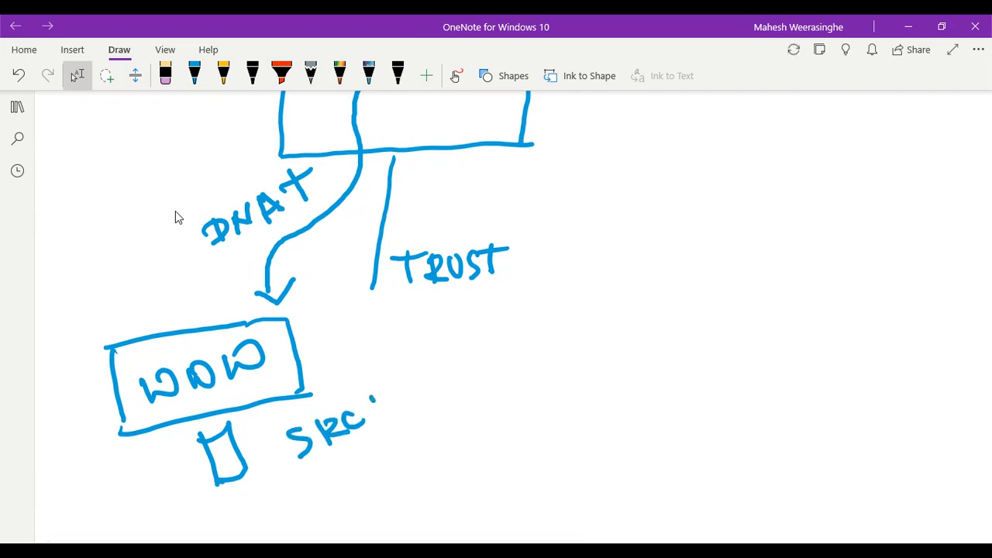
{"action": "left_click_drag", "start_coordinate": [372, 395], "coordinate": [377, 414]}
{"action": "mouse_move", "coordinate": [365, 403]}
{"action": "left_mouse_down"}
{"action": "mouse_move", "coordinate": [383, 393]}
{"action": "mouse_move", "coordinate": [378, 417]}
{"action": "mouse_move", "coordinate": [395, 386]}
{"action": "left_mouse_up"}
{"action": "mouse_move", "coordinate": [395, 386]}
{"action": "left_mouse_down"}
{"action": "mouse_move", "coordinate": [386, 399]}
{"action": "mouse_move", "coordinate": [418, 384]}
{"action": "left_mouse_up"}
{"action": "left_click_drag", "start_coordinate": [422, 396], "coordinate": [424, 398]}
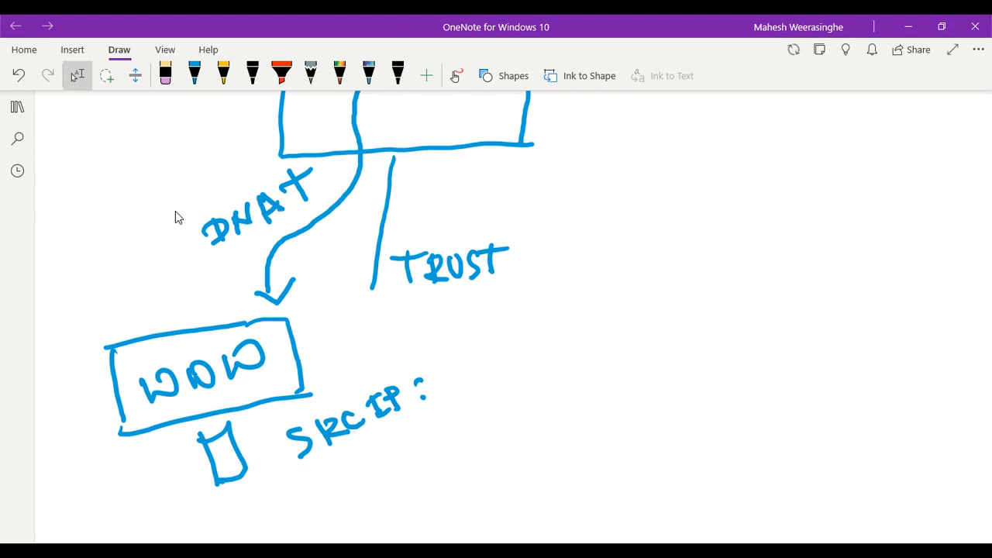
{"action": "scroll", "coordinate": [175, 217], "scroll_direction": "up", "scroll_amount": 2}
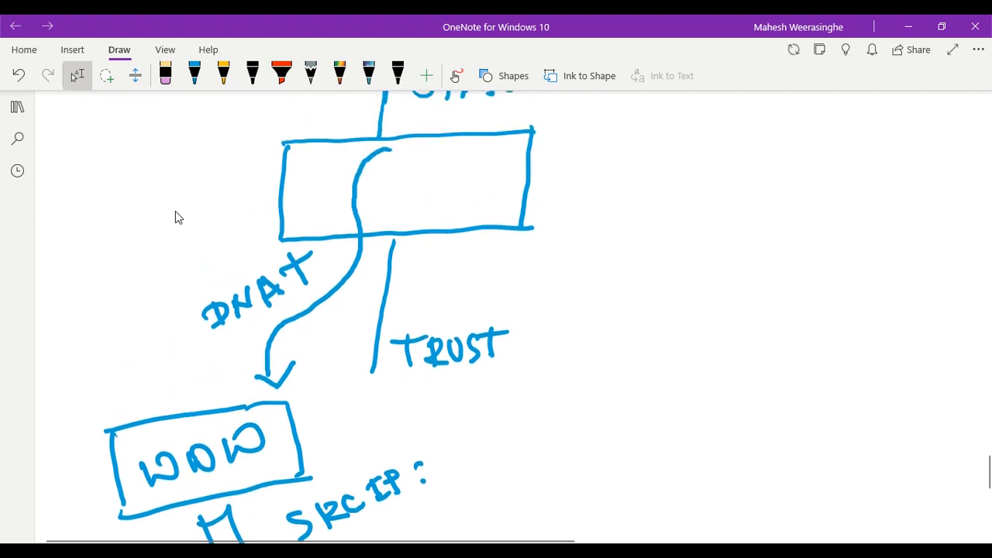
{"action": "scroll", "coordinate": [175, 217], "scroll_direction": "down", "scroll_amount": 2}
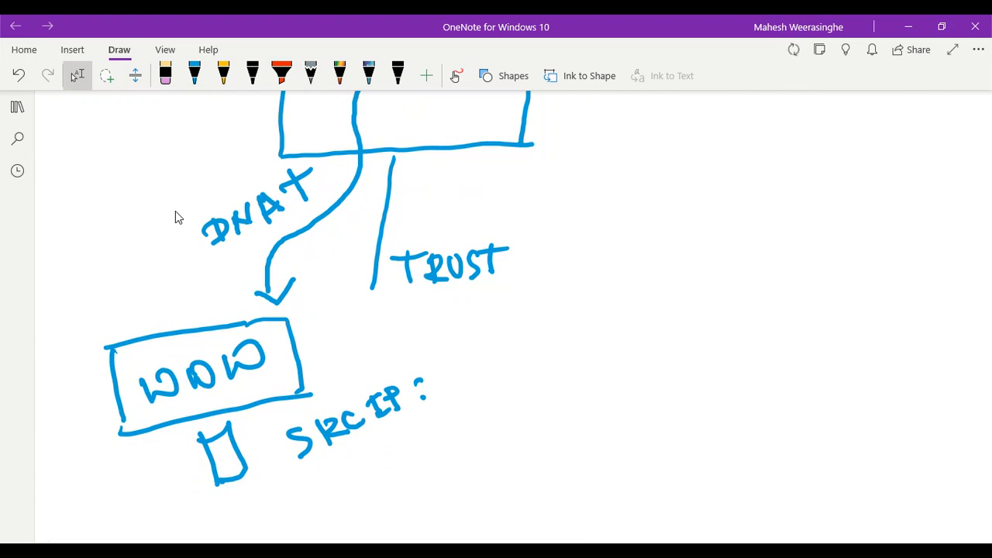
{"action": "scroll", "coordinate": [175, 217], "scroll_direction": "up", "scroll_amount": 2}
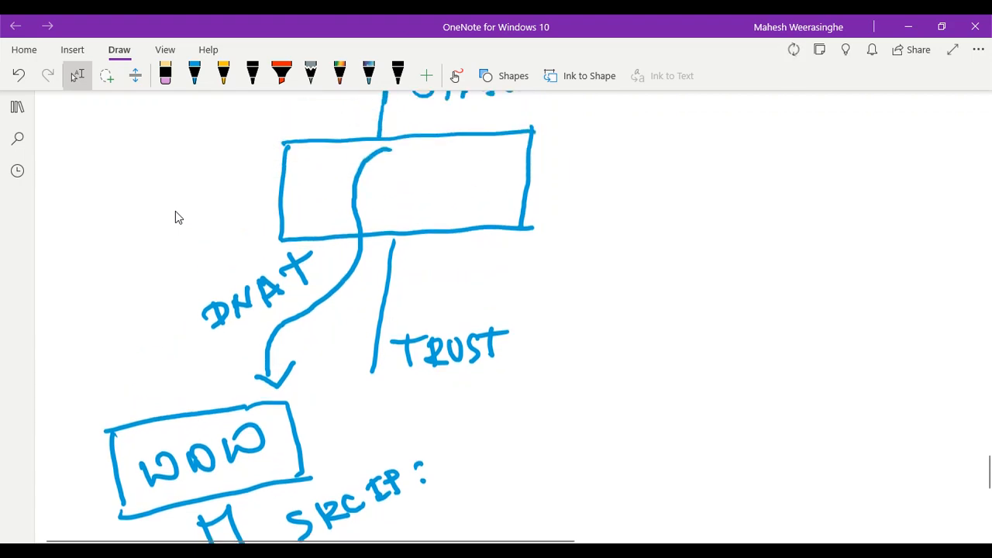
{"action": "scroll", "coordinate": [175, 217], "scroll_direction": "down", "scroll_amount": 2}
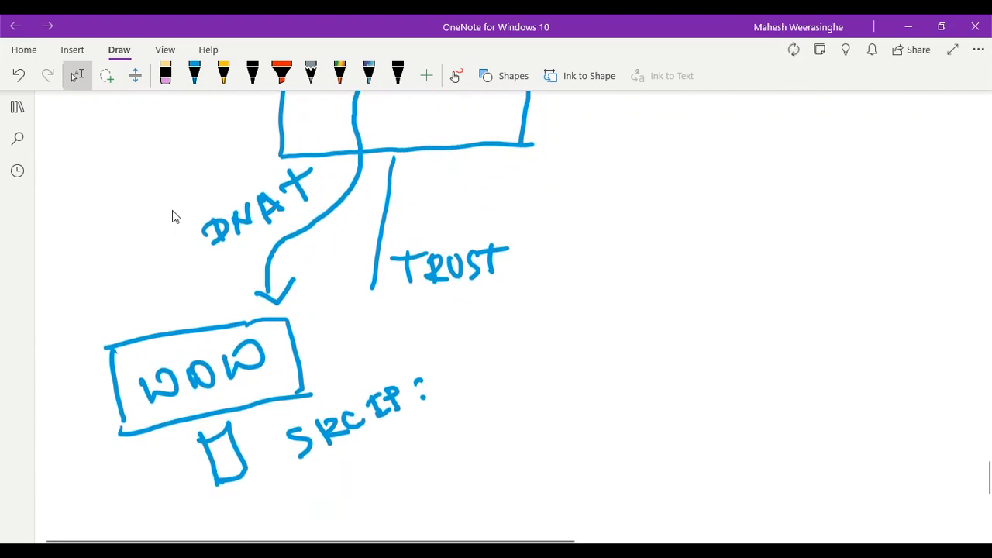
{"action": "scroll", "coordinate": [172, 211], "scroll_direction": "up", "scroll_amount": 2}
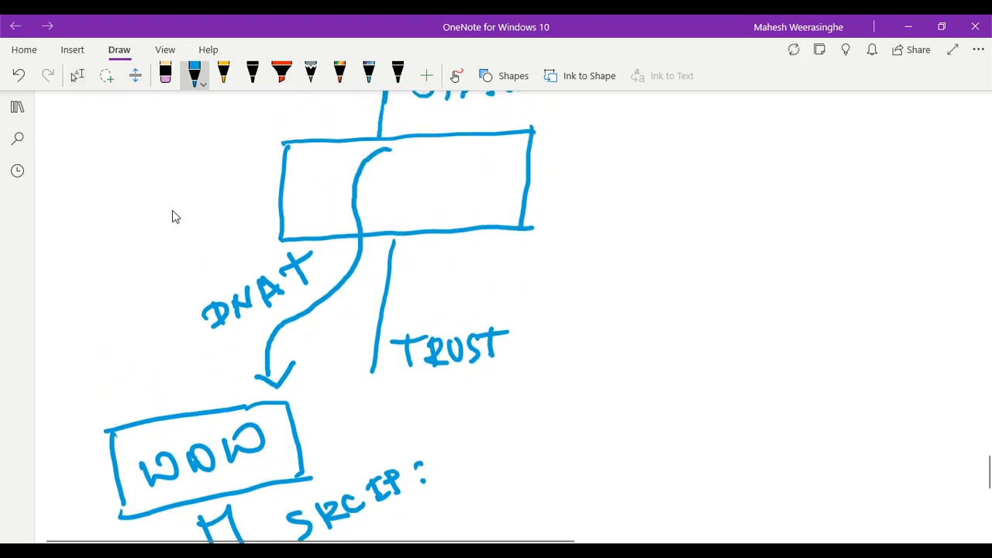
Handwrite a SRC NAT note above the TRUST label
{"action": "mouse_move", "coordinate": [426, 270]}
{"action": "left_mouse_down"}
{"action": "mouse_move", "coordinate": [418, 296]}
{"action": "mouse_move", "coordinate": [441, 299]}
{"action": "mouse_move", "coordinate": [489, 280]}
{"action": "mouse_move", "coordinate": [509, 288]}
{"action": "left_mouse_up"}
{"action": "left_click_drag", "start_coordinate": [505, 255], "coordinate": [532, 280]}
{"action": "mouse_move", "coordinate": [552, 246]}
{"action": "left_mouse_down"}
{"action": "mouse_move", "coordinate": [545, 276]}
{"action": "mouse_move", "coordinate": [564, 273]}
{"action": "left_mouse_up"}
{"action": "left_click_drag", "start_coordinate": [539, 269], "coordinate": [557, 264]}
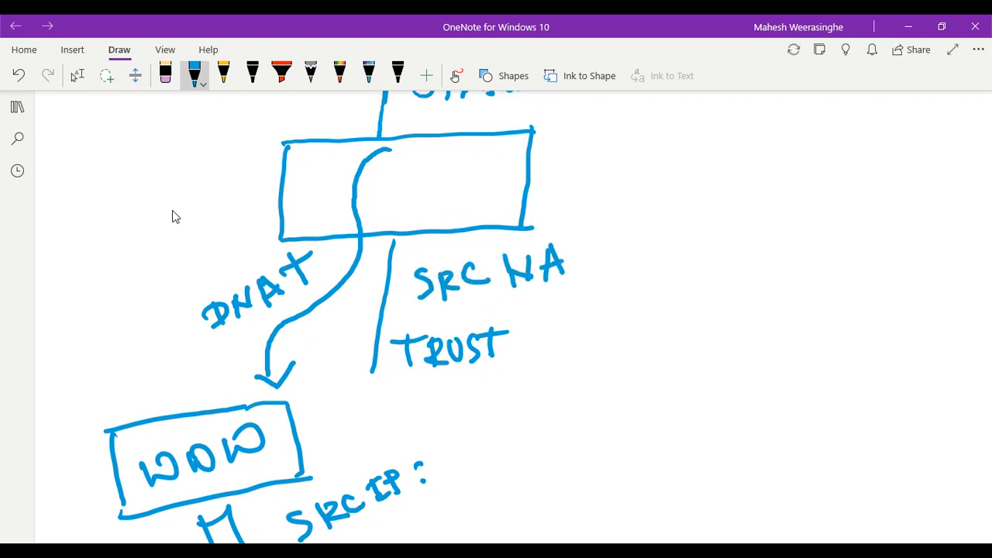
{"action": "left_click_drag", "start_coordinate": [588, 229], "coordinate": [593, 263]}
{"action": "left_click_drag", "start_coordinate": [569, 244], "coordinate": [609, 230]}
{"action": "scroll", "coordinate": [173, 211], "scroll_direction": "down", "scroll_amount": 1}
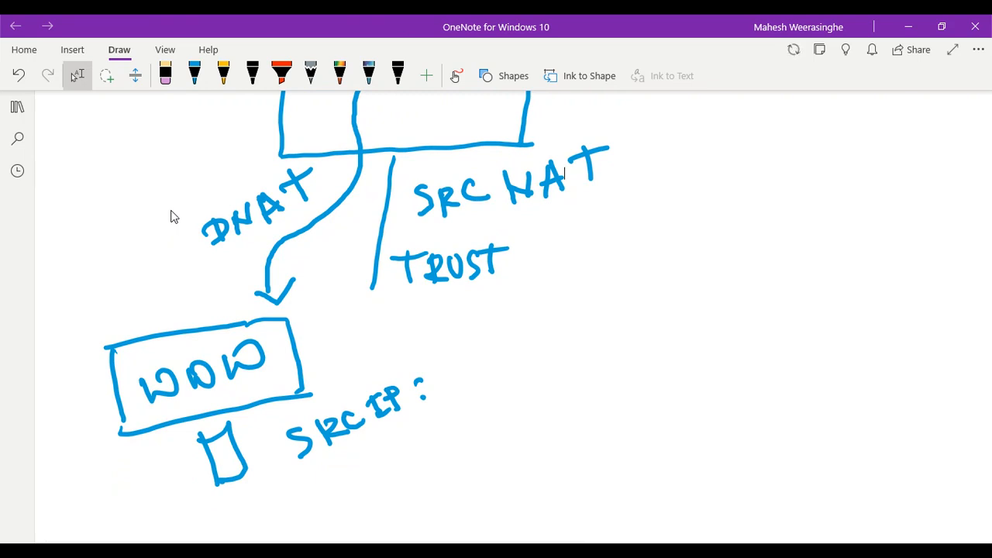
Write 'FW TRUST' after the 'SRC IP :' label
{"action": "mouse_move", "coordinate": [455, 356]}
{"action": "left_mouse_down"}
{"action": "mouse_move", "coordinate": [464, 385]}
{"action": "mouse_move", "coordinate": [474, 345]}
{"action": "left_mouse_up"}
{"action": "mouse_move", "coordinate": [460, 368]}
{"action": "left_mouse_down"}
{"action": "mouse_move", "coordinate": [493, 358]}
{"action": "mouse_move", "coordinate": [505, 339]}
{"action": "mouse_move", "coordinate": [542, 340]}
{"action": "mouse_move", "coordinate": [544, 317]}
{"action": "left_mouse_up"}
{"action": "mouse_move", "coordinate": [555, 308]}
{"action": "left_mouse_down"}
{"action": "mouse_move", "coordinate": [561, 333]}
{"action": "mouse_move", "coordinate": [560, 319]}
{"action": "mouse_move", "coordinate": [577, 323]}
{"action": "left_mouse_up"}
{"action": "mouse_move", "coordinate": [581, 300]}
{"action": "left_mouse_down"}
{"action": "mouse_move", "coordinate": [583, 310]}
{"action": "mouse_move", "coordinate": [612, 302]}
{"action": "left_mouse_up"}
{"action": "left_click_drag", "start_coordinate": [598, 290], "coordinate": [622, 276]}
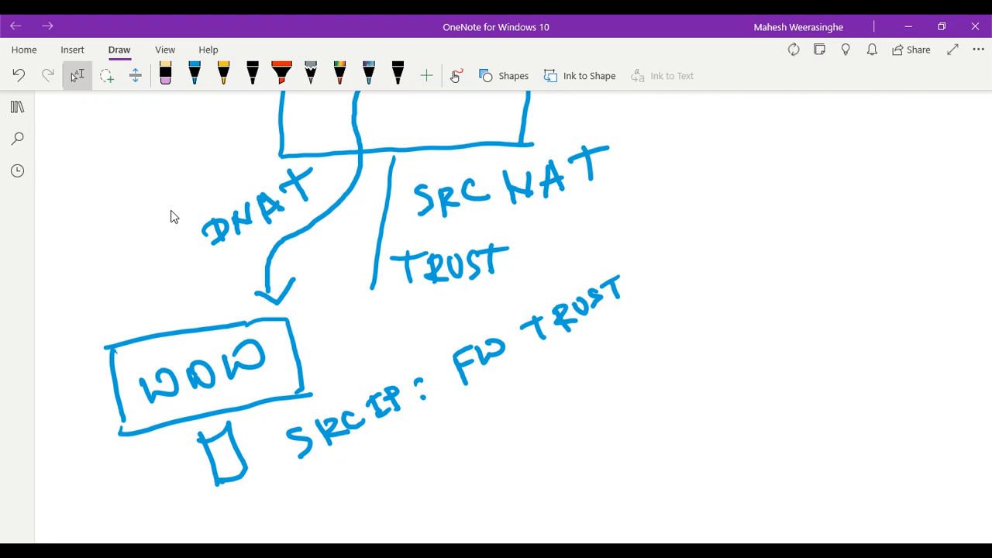
{"action": "scroll", "coordinate": [173, 216], "scroll_direction": "up", "scroll_amount": 2}
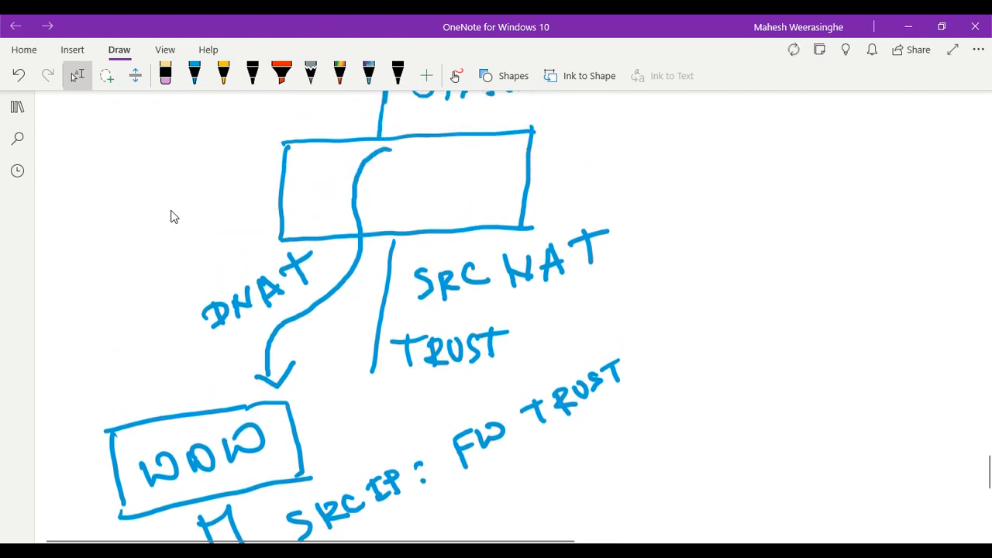
{"action": "scroll", "coordinate": [172, 216], "scroll_direction": "up", "scroll_amount": 2}
{"action": "scroll", "coordinate": [172, 217], "scroll_direction": "up", "scroll_amount": 2}
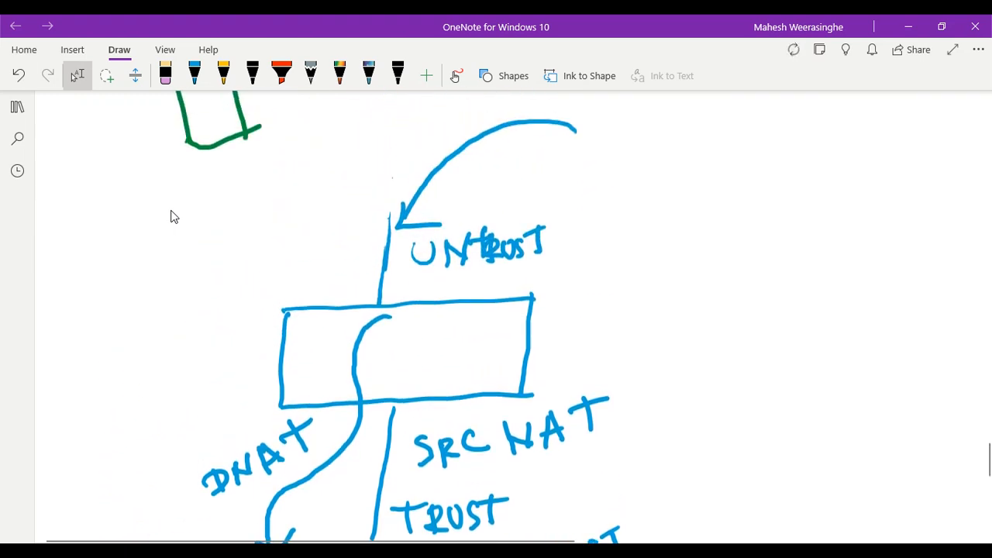
{"action": "scroll", "coordinate": [172, 216], "scroll_direction": "down", "scroll_amount": 6}
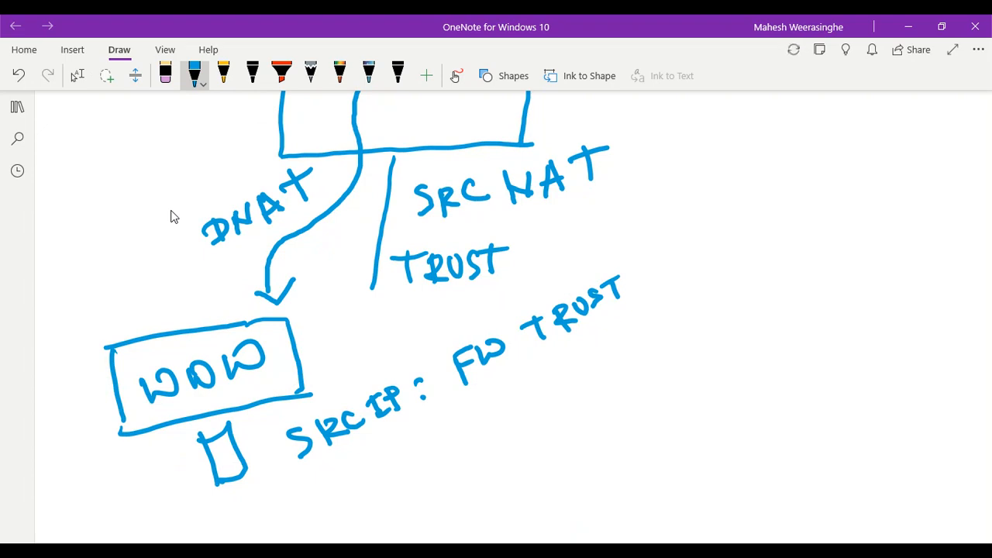
Handwrite 'Route table' in blue ink to the left of the WOW server box
{"action": "mouse_move", "coordinate": [49, 318]}
{"action": "left_mouse_down"}
{"action": "mouse_move", "coordinate": [64, 345]}
{"action": "mouse_move", "coordinate": [69, 335]}
{"action": "mouse_move", "coordinate": [81, 338]}
{"action": "left_mouse_up"}
{"action": "mouse_move", "coordinate": [77, 314]}
{"action": "left_mouse_down"}
{"action": "mouse_move", "coordinate": [80, 328]}
{"action": "mouse_move", "coordinate": [80, 313]}
{"action": "left_mouse_up"}
{"action": "mouse_move", "coordinate": [93, 309]}
{"action": "left_mouse_down"}
{"action": "mouse_move", "coordinate": [101, 317]}
{"action": "mouse_move", "coordinate": [113, 299]}
{"action": "left_mouse_up"}
{"action": "mouse_move", "coordinate": [117, 285]}
{"action": "left_mouse_down"}
{"action": "mouse_move", "coordinate": [119, 304]}
{"action": "mouse_move", "coordinate": [129, 296]}
{"action": "left_mouse_up"}
{"action": "mouse_move", "coordinate": [118, 294]}
{"action": "left_mouse_down"}
{"action": "mouse_move", "coordinate": [133, 279]}
{"action": "mouse_move", "coordinate": [155, 284]}
{"action": "mouse_move", "coordinate": [144, 278]}
{"action": "left_mouse_up"}
{"action": "left_click_drag", "start_coordinate": [144, 313], "coordinate": [137, 334]}
{"action": "mouse_move", "coordinate": [130, 324]}
{"action": "left_mouse_down"}
{"action": "mouse_move", "coordinate": [167, 324]}
{"action": "mouse_move", "coordinate": [168, 313]}
{"action": "left_mouse_up"}
{"action": "left_click_drag", "start_coordinate": [168, 307], "coordinate": [220, 295]}
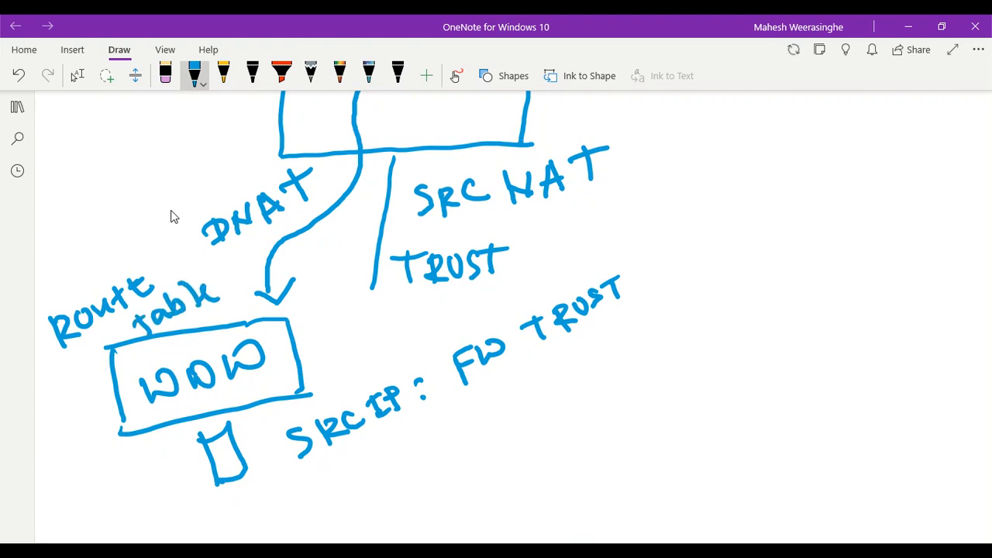
Label the route table 'UDR' and draw an arrow from it toward the trust side
{"action": "mouse_move", "coordinate": [65, 242]}
{"action": "left_mouse_down"}
{"action": "mouse_move", "coordinate": [85, 243]}
{"action": "mouse_move", "coordinate": [96, 265]}
{"action": "left_mouse_up"}
{"action": "left_click_drag", "start_coordinate": [116, 231], "coordinate": [120, 262]}
{"action": "mouse_move", "coordinate": [118, 233]}
{"action": "left_mouse_down"}
{"action": "mouse_move", "coordinate": [123, 250]}
{"action": "mouse_move", "coordinate": [160, 245]}
{"action": "left_mouse_up"}
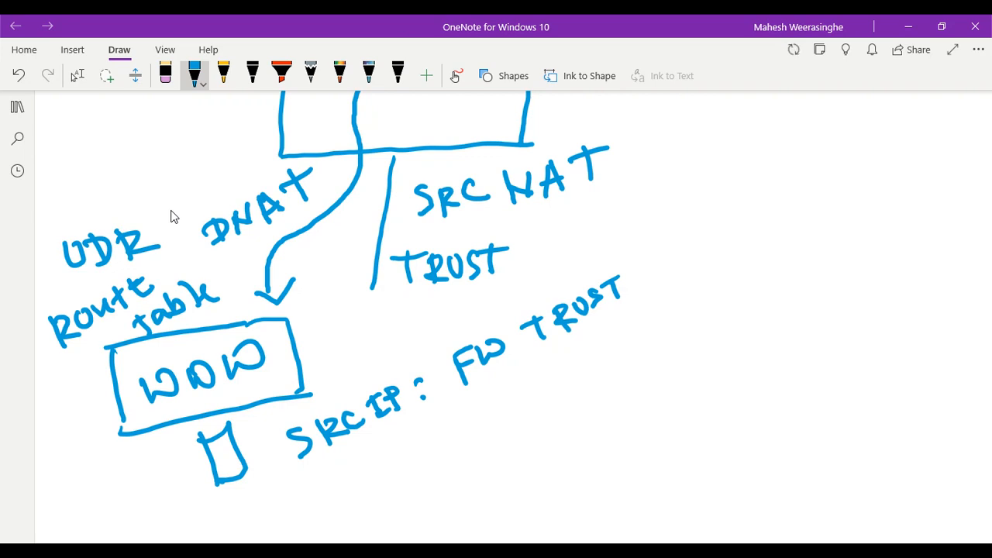
{"action": "scroll", "coordinate": [173, 216], "scroll_direction": "up", "scroll_amount": 2}
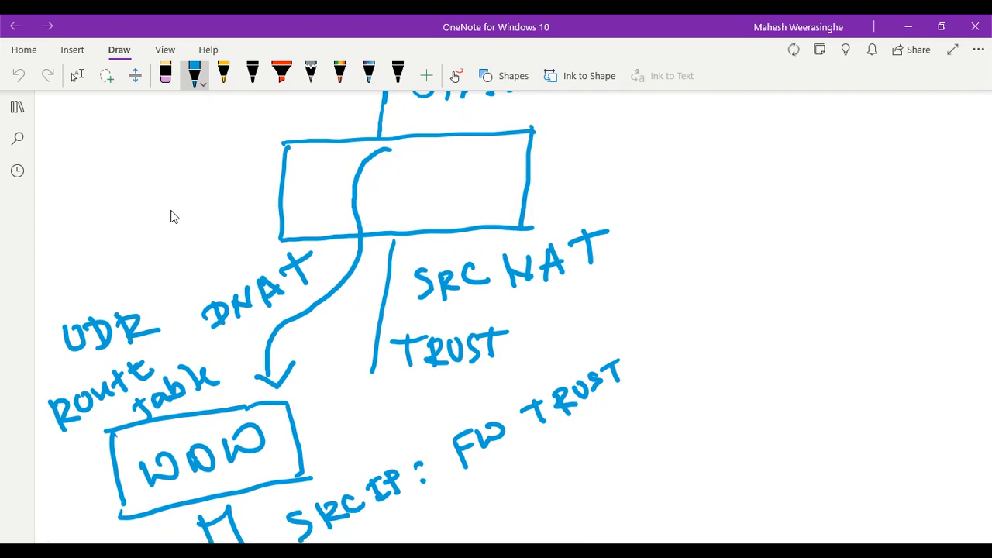
{"action": "mouse_move", "coordinate": [169, 350]}
{"action": "left_mouse_down"}
{"action": "mouse_move", "coordinate": [387, 273]}
{"action": "mouse_move", "coordinate": [372, 295]}
{"action": "left_mouse_up"}
{"action": "left_click_drag", "start_coordinate": [365, 268], "coordinate": [369, 295]}
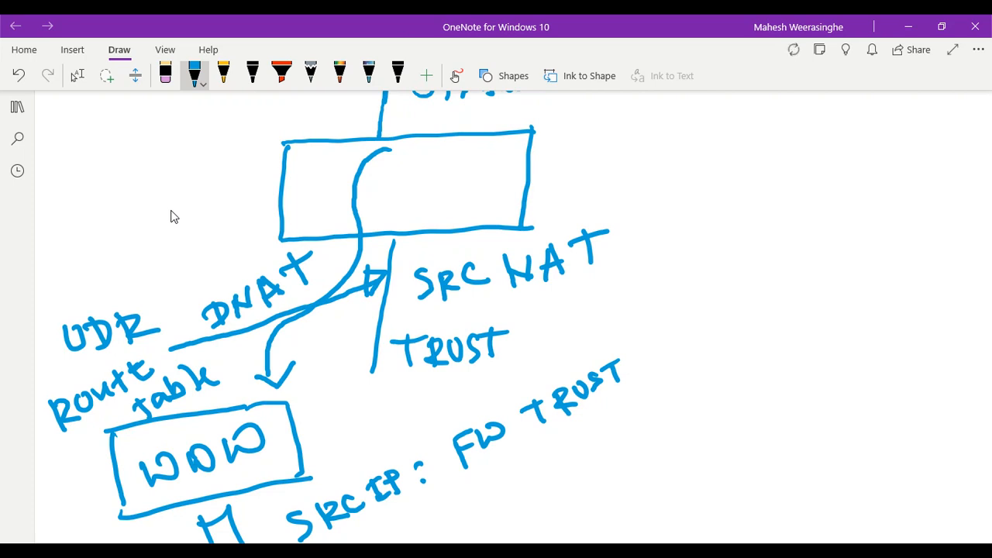
Write a circled numbered list, '1 UDR' and '2 SRC NAT', then return to Lasso Select
{"action": "mouse_move", "coordinate": [711, 220]}
{"action": "left_mouse_down"}
{"action": "mouse_move", "coordinate": [708, 234]}
{"action": "mouse_move", "coordinate": [689, 226]}
{"action": "mouse_move", "coordinate": [730, 209]}
{"action": "mouse_move", "coordinate": [775, 214]}
{"action": "mouse_move", "coordinate": [786, 250]}
{"action": "mouse_move", "coordinate": [775, 251]}
{"action": "left_mouse_up"}
{"action": "left_click_drag", "start_coordinate": [814, 226], "coordinate": [814, 254]}
{"action": "left_click_drag", "start_coordinate": [811, 232], "coordinate": [837, 255]}
{"action": "mouse_move", "coordinate": [692, 299]}
{"action": "left_mouse_down"}
{"action": "mouse_move", "coordinate": [702, 297]}
{"action": "mouse_move", "coordinate": [706, 312]}
{"action": "left_mouse_up"}
{"action": "mouse_move", "coordinate": [708, 280]}
{"action": "left_mouse_down"}
{"action": "mouse_move", "coordinate": [725, 289]}
{"action": "mouse_move", "coordinate": [744, 333]}
{"action": "left_mouse_up"}
{"action": "mouse_move", "coordinate": [778, 303]}
{"action": "left_mouse_down"}
{"action": "mouse_move", "coordinate": [775, 335]}
{"action": "mouse_move", "coordinate": [795, 331]}
{"action": "left_mouse_up"}
{"action": "mouse_move", "coordinate": [801, 309]}
{"action": "left_mouse_down"}
{"action": "mouse_move", "coordinate": [809, 330]}
{"action": "mouse_move", "coordinate": [829, 330]}
{"action": "left_mouse_up"}
{"action": "left_click_drag", "start_coordinate": [832, 310], "coordinate": [848, 328]}
{"action": "mouse_move", "coordinate": [860, 325]}
{"action": "left_mouse_down"}
{"action": "mouse_move", "coordinate": [871, 304]}
{"action": "mouse_move", "coordinate": [866, 316]}
{"action": "left_mouse_up"}
{"action": "mouse_move", "coordinate": [871, 304]}
{"action": "left_mouse_down"}
{"action": "mouse_move", "coordinate": [877, 327]}
{"action": "mouse_move", "coordinate": [882, 315]}
{"action": "left_mouse_up"}
{"action": "mouse_move", "coordinate": [903, 296]}
{"action": "left_mouse_down"}
{"action": "mouse_move", "coordinate": [903, 325]}
{"action": "mouse_move", "coordinate": [919, 294]}
{"action": "left_mouse_up"}
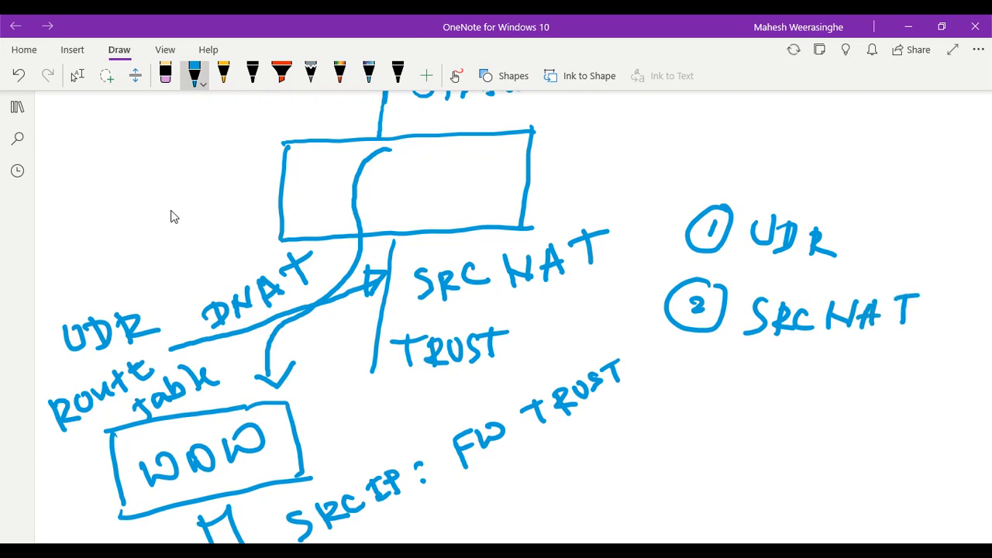
{"action": "left_click", "coordinate": [77, 75]}
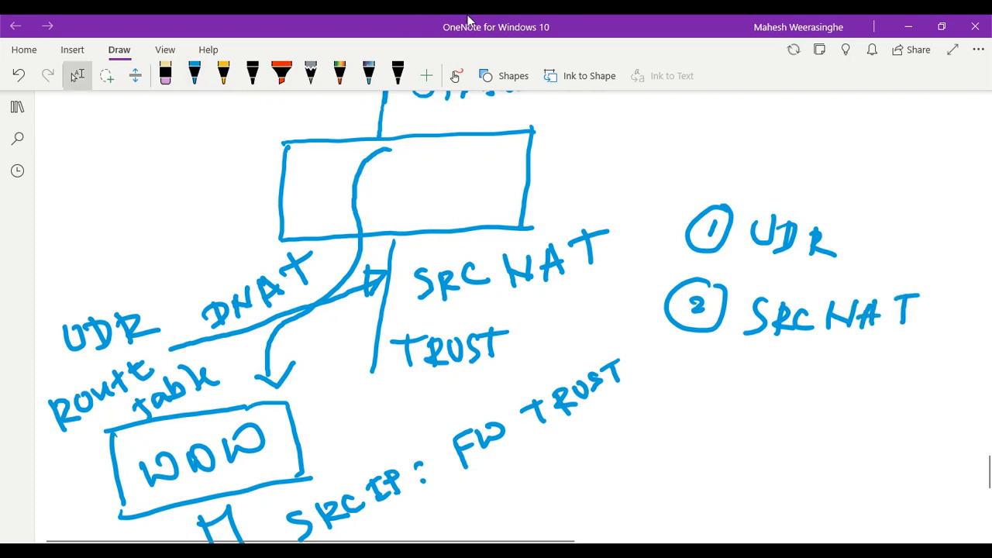
Reload the public site in the incognito window, then scroll the traffic log to the 0-byte WEB ACCESS sessions
{"action": "left_click", "coordinate": [913, 27]}
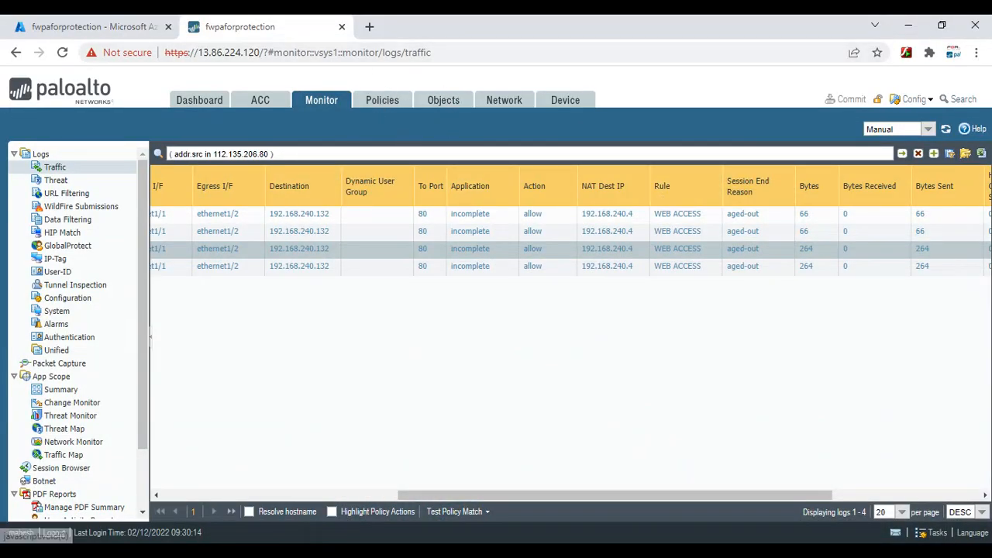
{"action": "left_click", "coordinate": [708, 496]}
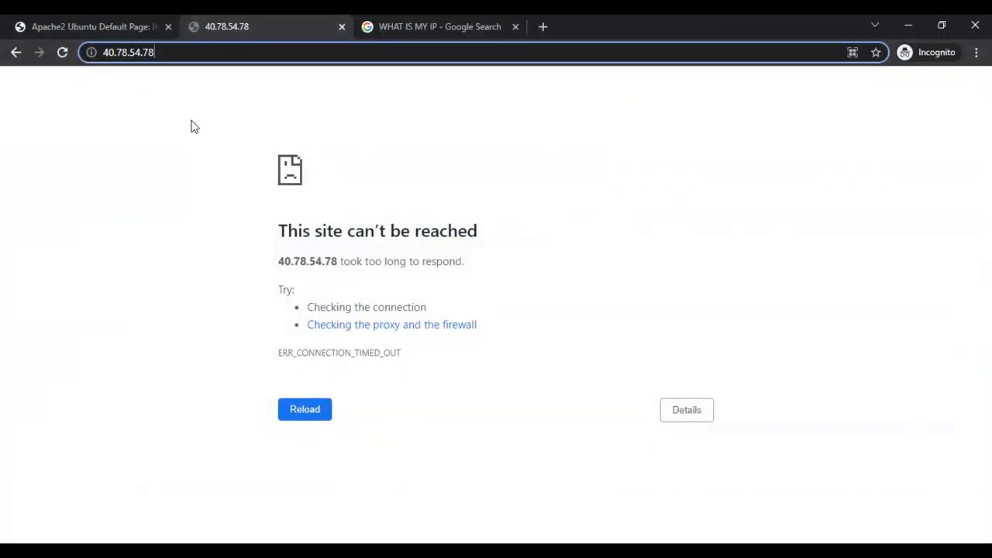
{"action": "left_click", "coordinate": [312, 423]}
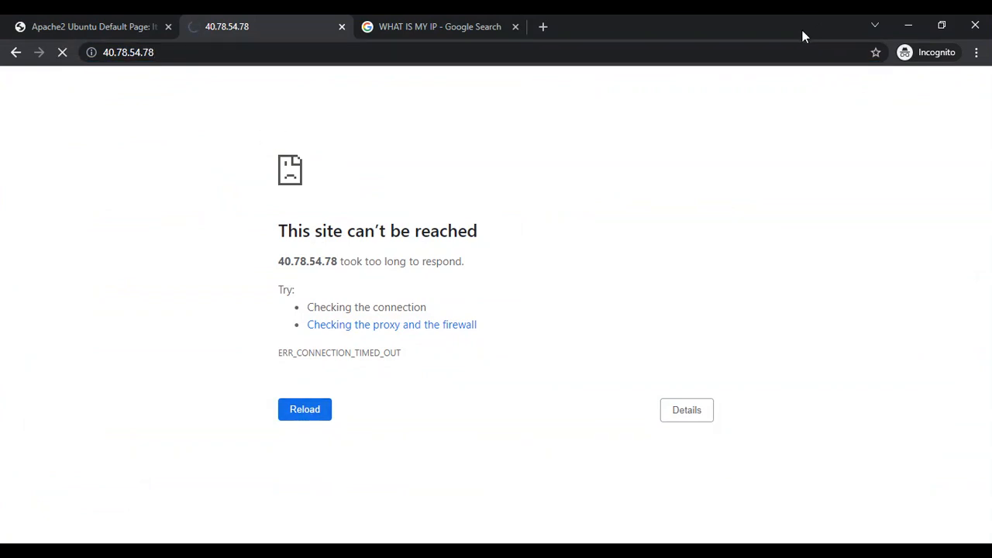
{"action": "left_click", "coordinate": [909, 29]}
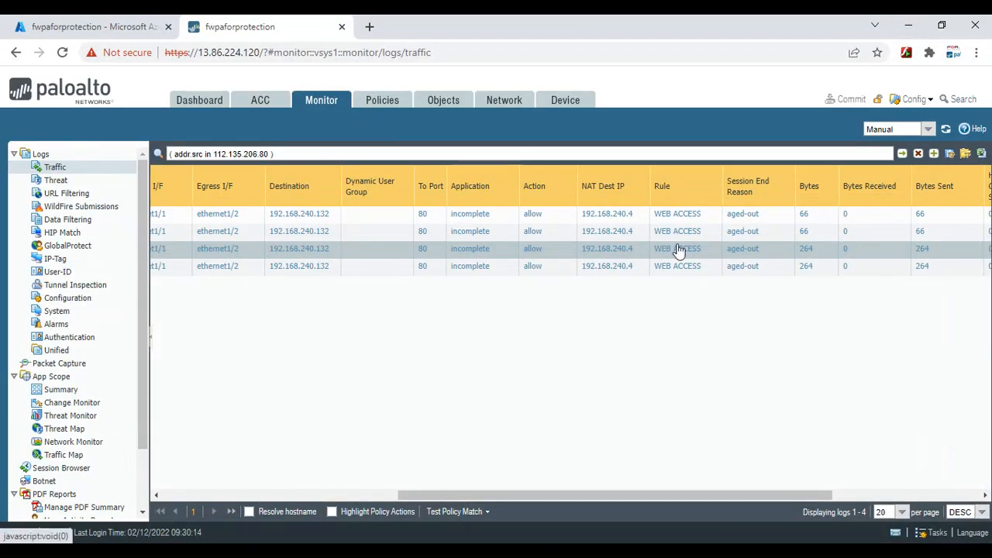
{"action": "left_click_drag", "start_coordinate": [521, 496], "coordinate": [668, 501]}
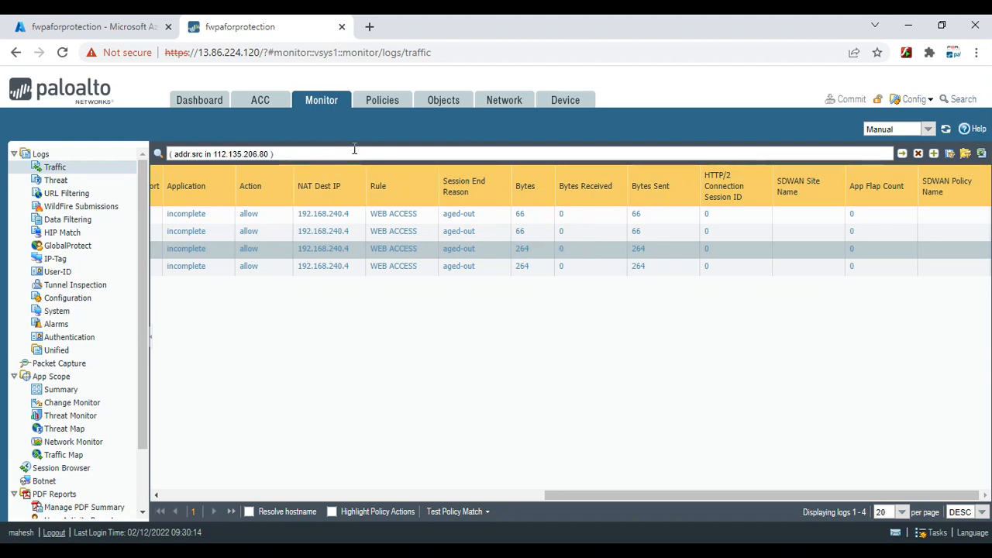
Open the WEB ACCESS rule under Policies > NAT at its Translated Packet settings
{"action": "left_click", "coordinate": [377, 109]}
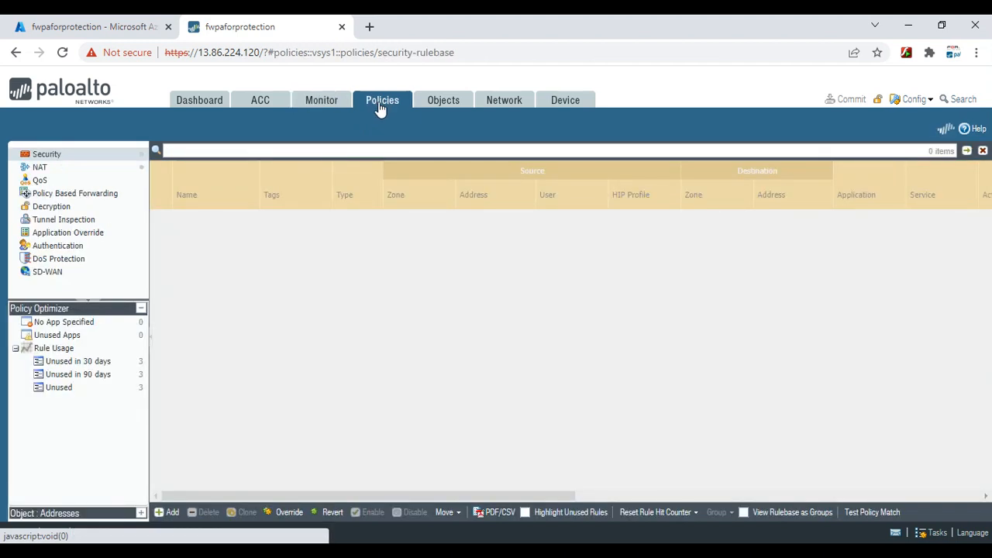
{"action": "left_click", "coordinate": [69, 167]}
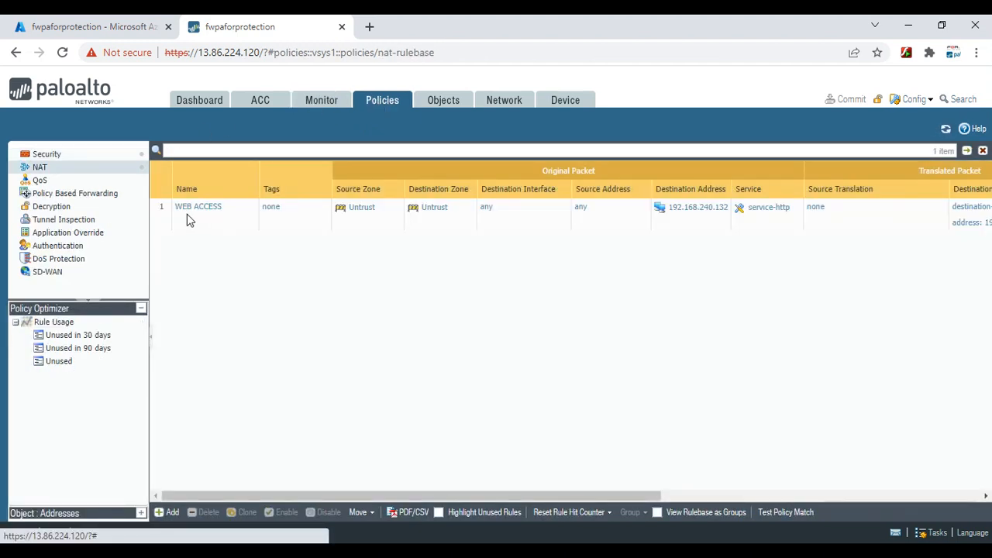
{"action": "left_click", "coordinate": [190, 214]}
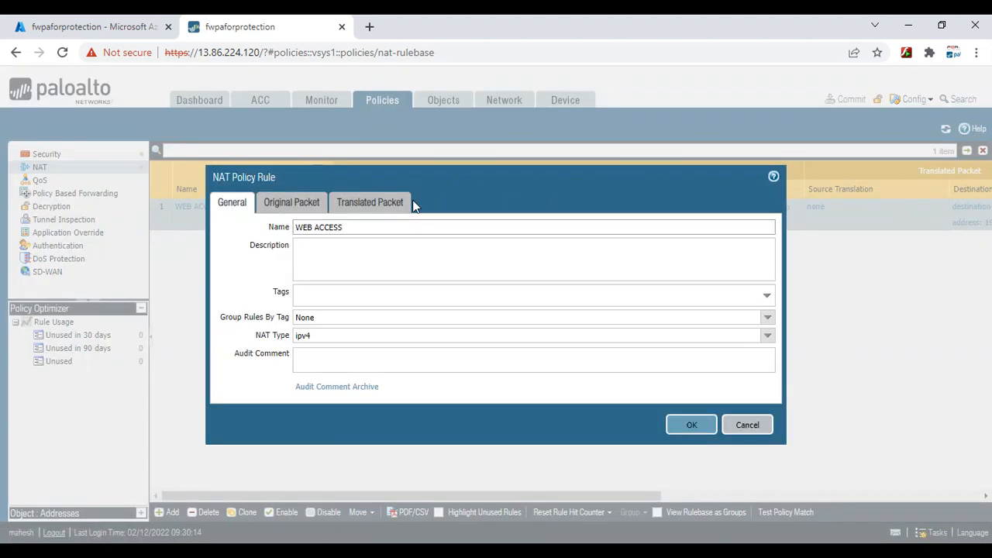
{"action": "left_click", "coordinate": [379, 204]}
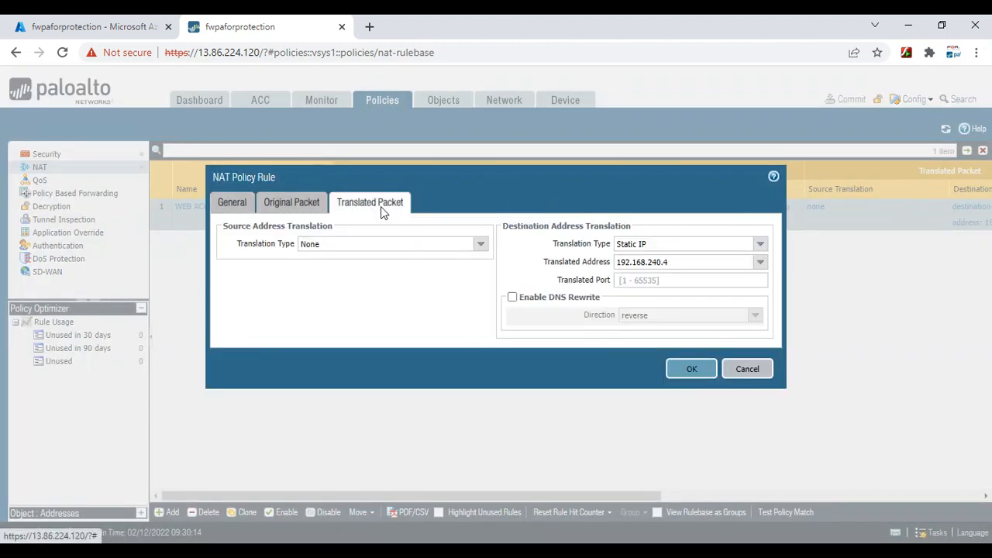
Set source translation to Dynamic IP And Port using ethernet1/2's interface address 192.168.240.100/27
{"action": "left_click", "coordinate": [480, 247]}
{"action": "left_click", "coordinate": [330, 261]}
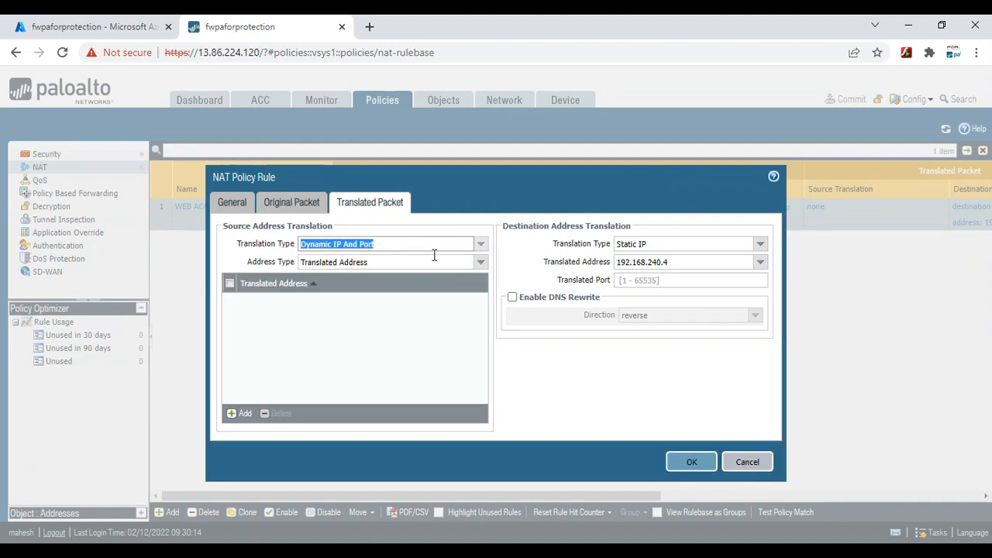
{"action": "left_click", "coordinate": [479, 263]}
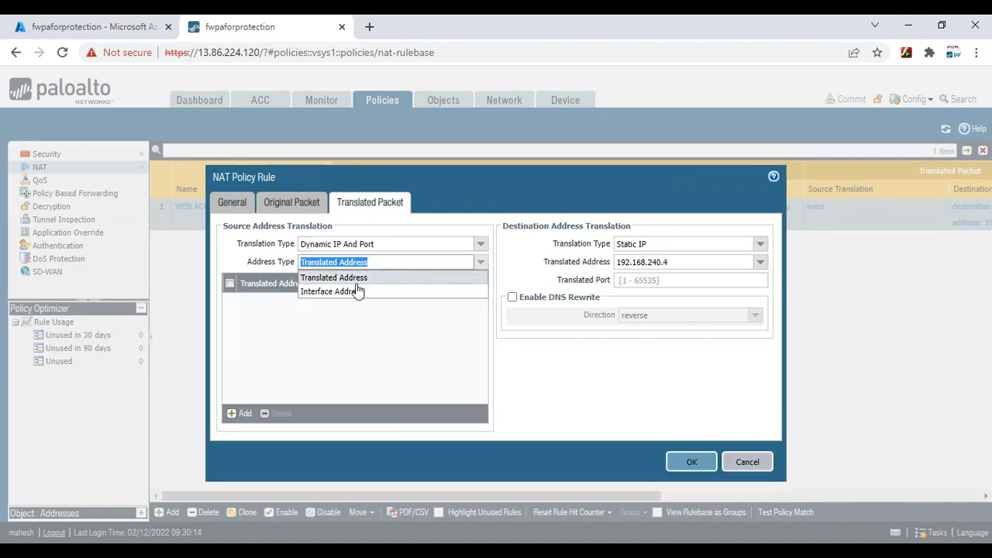
{"action": "left_click", "coordinate": [383, 291]}
{"action": "left_click", "coordinate": [481, 281]}
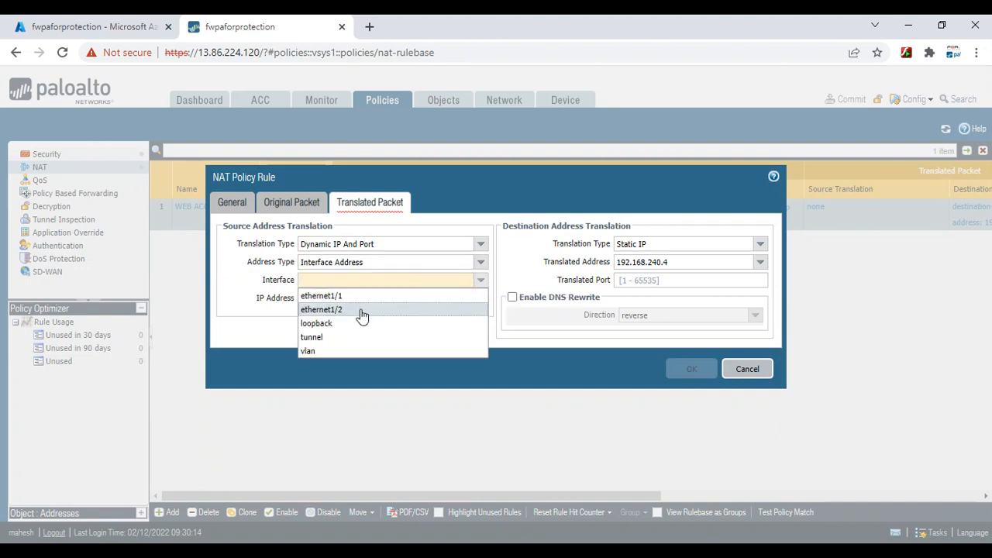
{"action": "left_click", "coordinate": [351, 320]}
{"action": "left_click", "coordinate": [484, 300]}
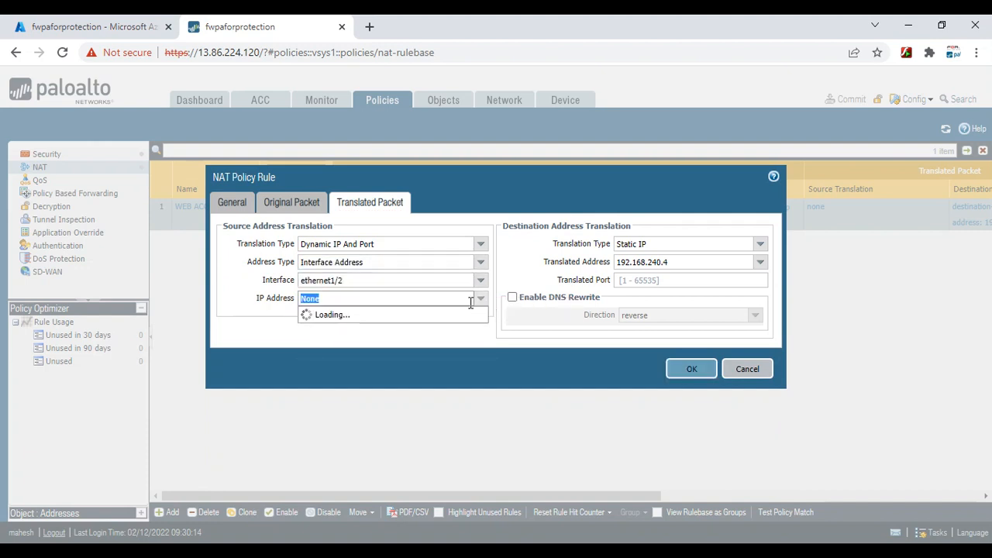
{"action": "left_click", "coordinate": [341, 326]}
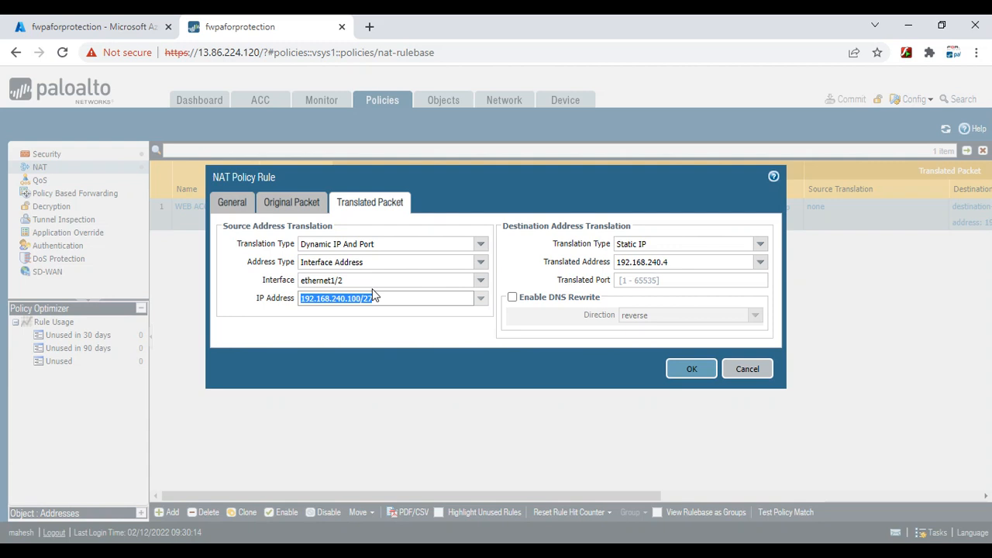
Save the WEB ACCESS NAT rule's translation settings and begin a commit
{"action": "left_click", "coordinate": [398, 349]}
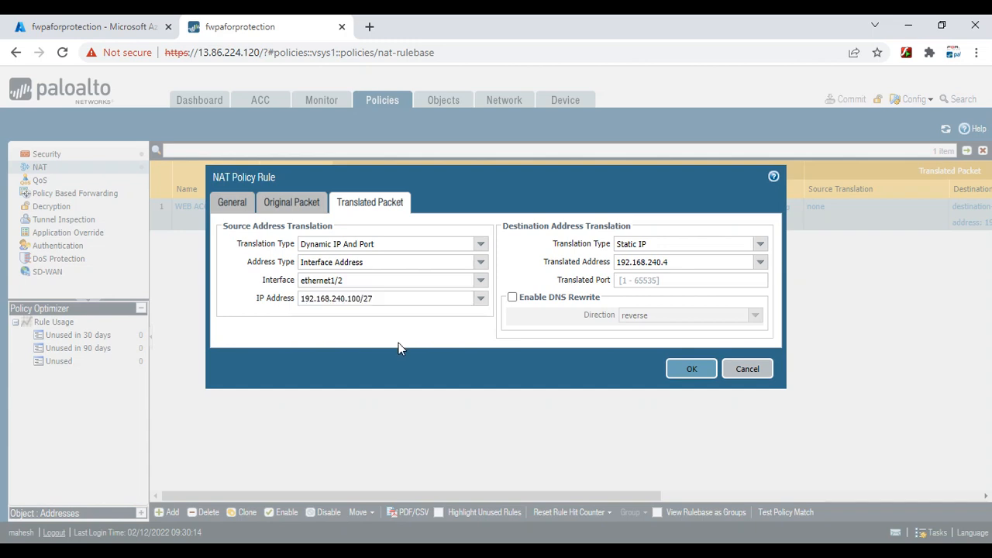
{"action": "left_click", "coordinate": [698, 369]}
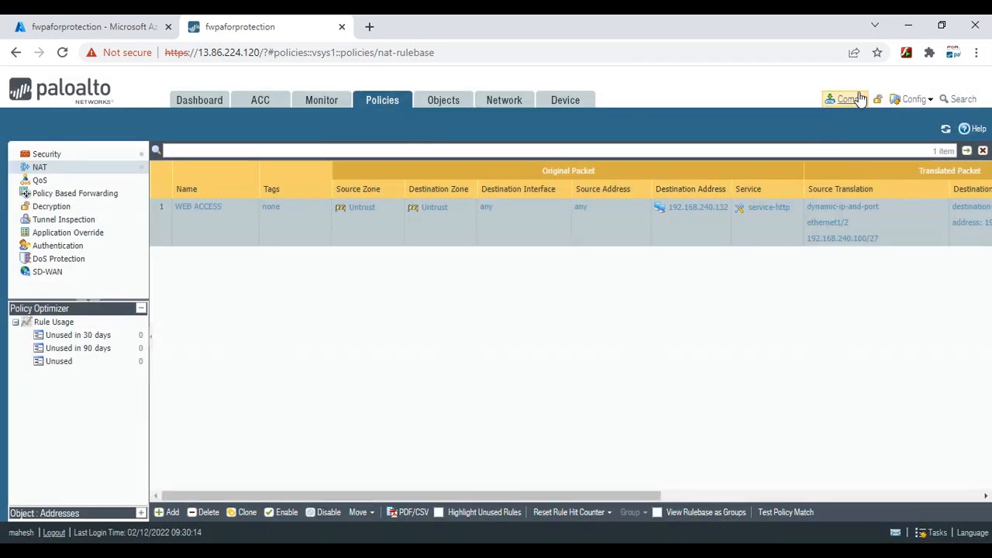
{"action": "left_click", "coordinate": [846, 99]}
Commit the configuration, then reload 40.78.54.78 in incognito Chrome to load the Apache2 default page
{"action": "left_click", "coordinate": [629, 470]}
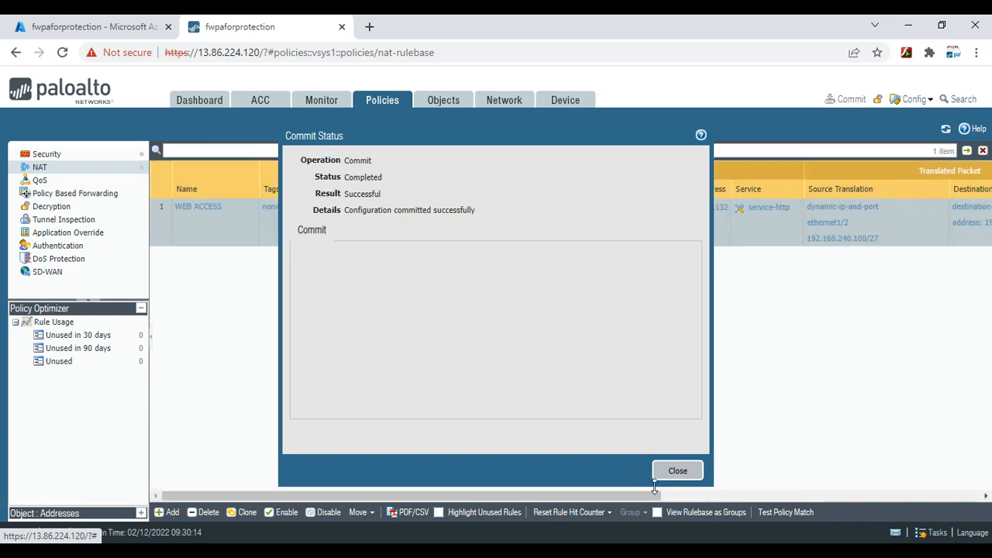
{"action": "left_click", "coordinate": [677, 471]}
{"action": "mouse_move", "coordinate": [697, 552]}
{"action": "left_click", "coordinate": [689, 492]}
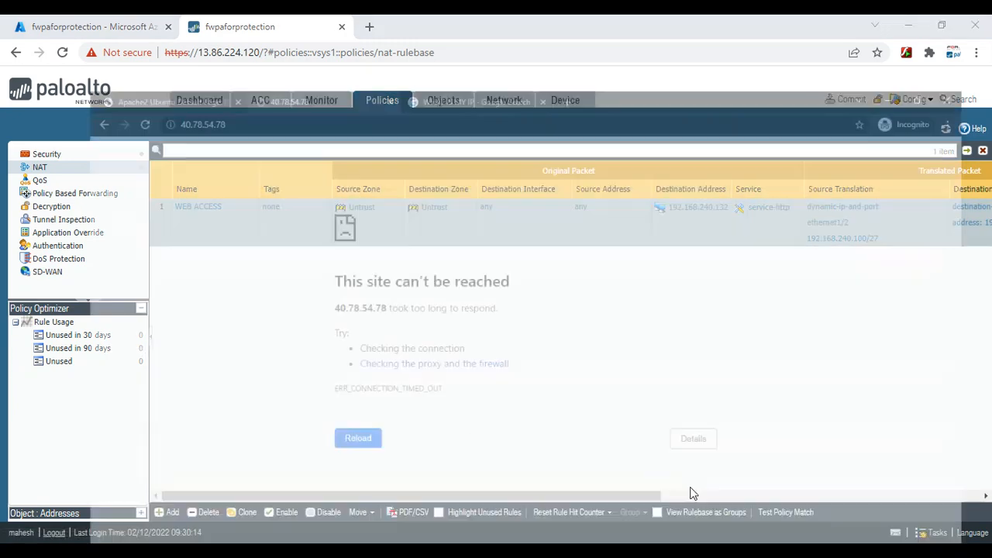
{"action": "left_click", "coordinate": [326, 413]}
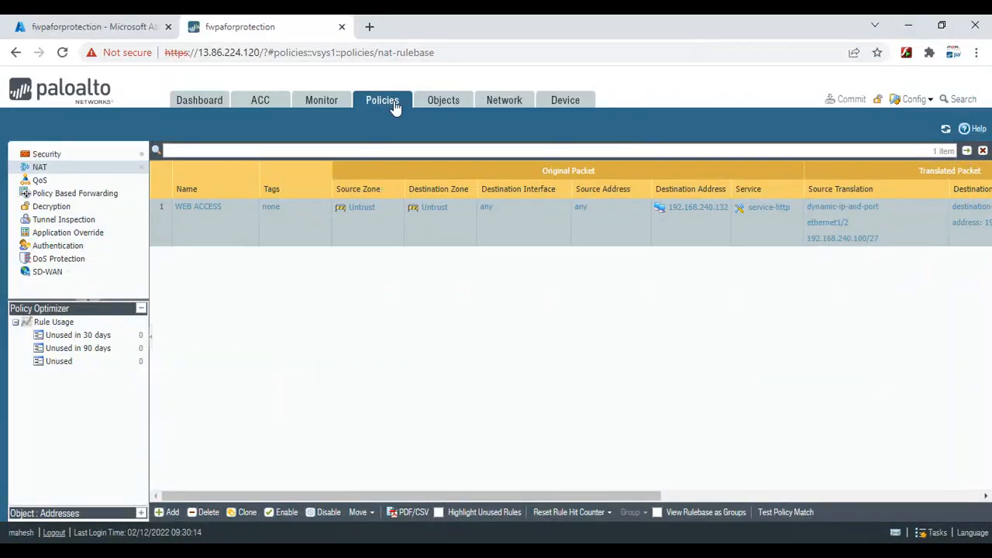
Filter Monitor > Traffic logs to source 112.135.206.80 and reload the web server page
{"action": "left_click", "coordinate": [331, 111]}
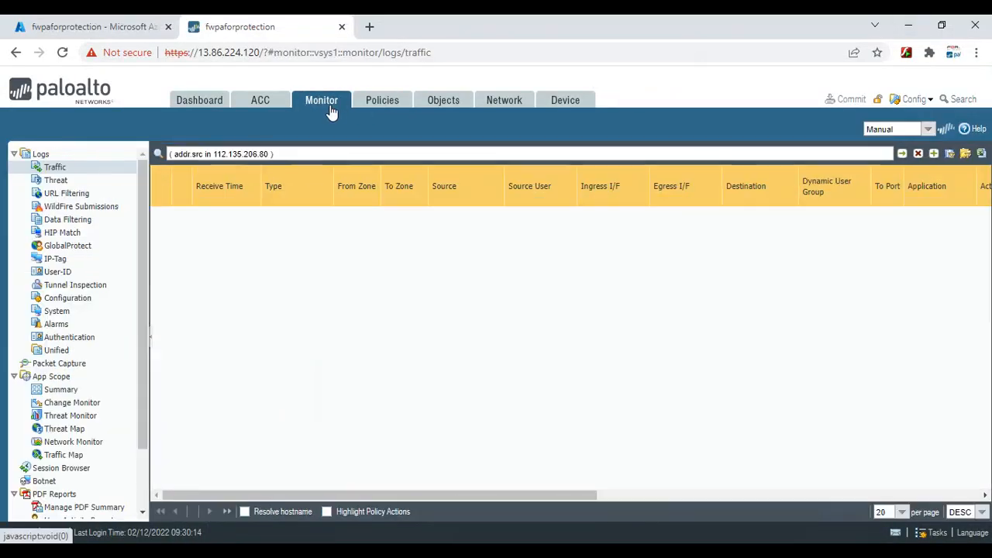
{"action": "left_click", "coordinate": [902, 155]}
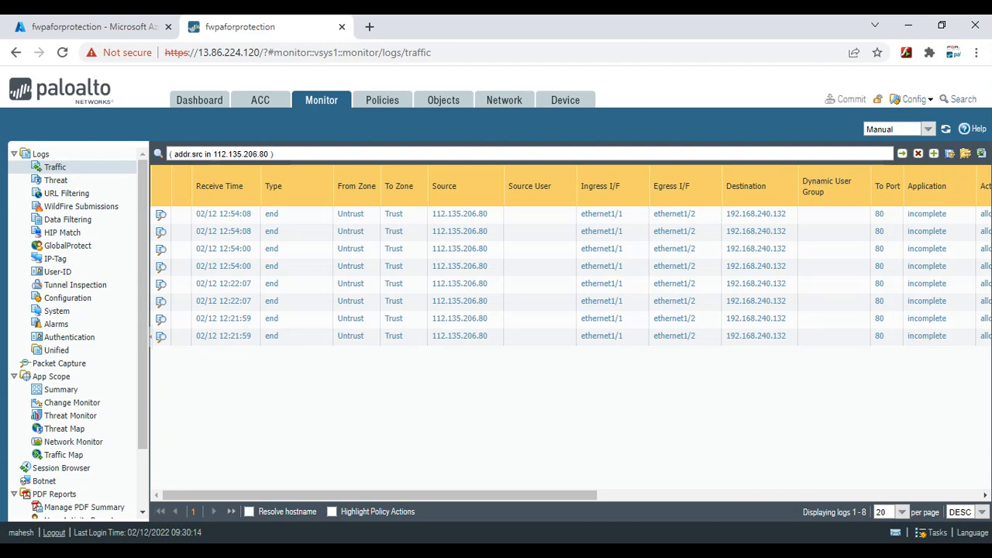
{"action": "left_click", "coordinate": [707, 496]}
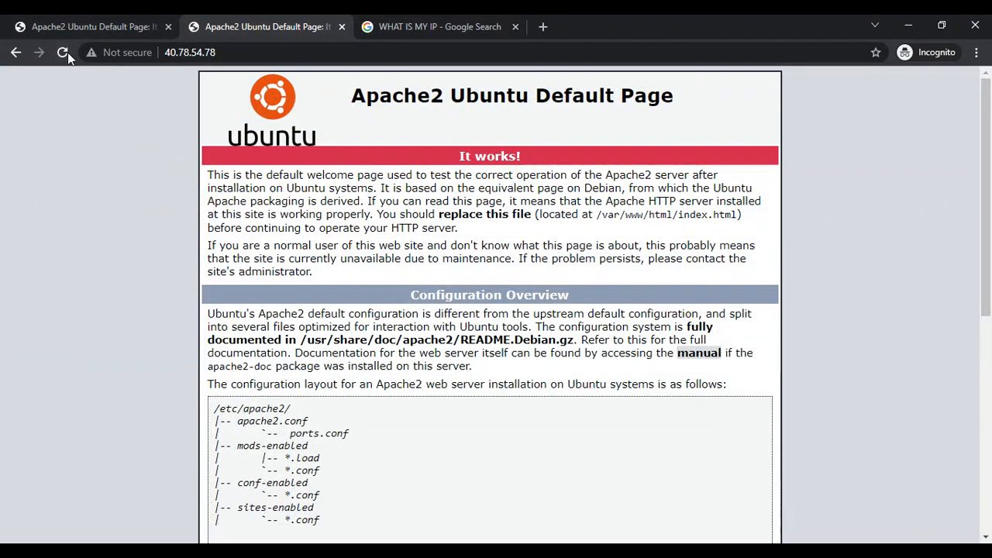
{"action": "left_click", "coordinate": [68, 53]}
Load the web server address in a new Incognito window, then refresh the filtered traffic logs
{"action": "left_click", "coordinate": [183, 56]}
{"action": "right_click", "coordinate": [183, 56]}
{"action": "left_click", "coordinate": [222, 133]}
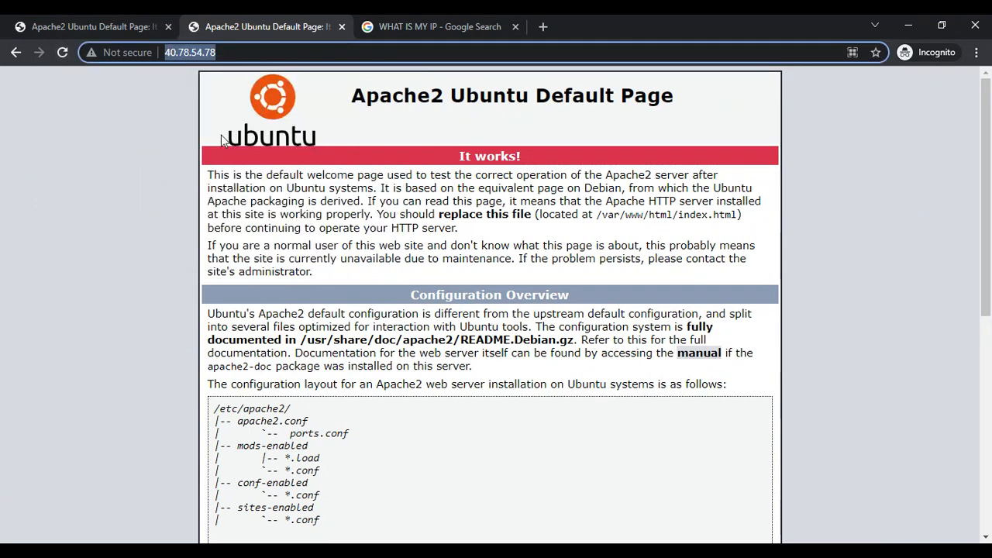
{"action": "left_click", "coordinate": [978, 54]}
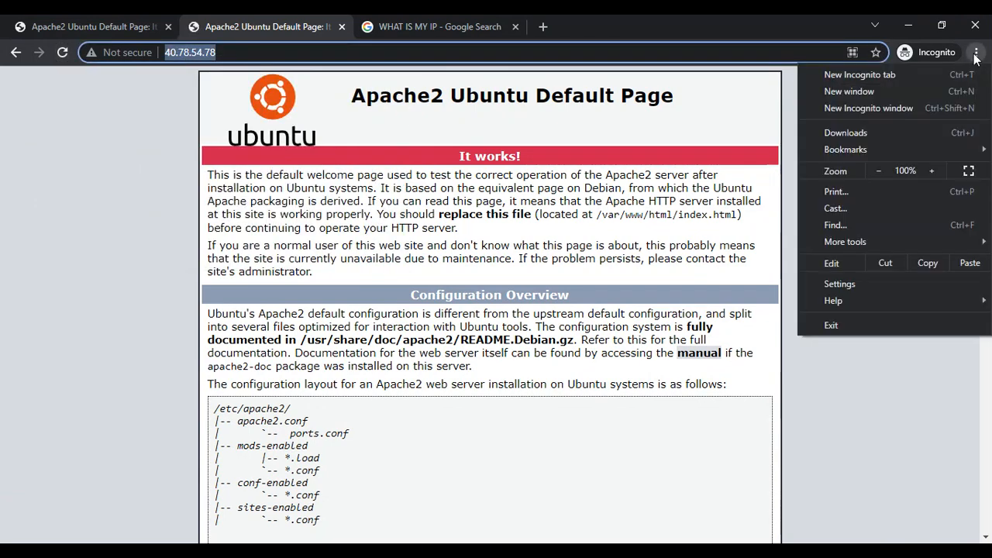
{"action": "left_click", "coordinate": [911, 106]}
{"action": "right_click", "coordinate": [389, 53]}
{"action": "left_click", "coordinate": [483, 167]}
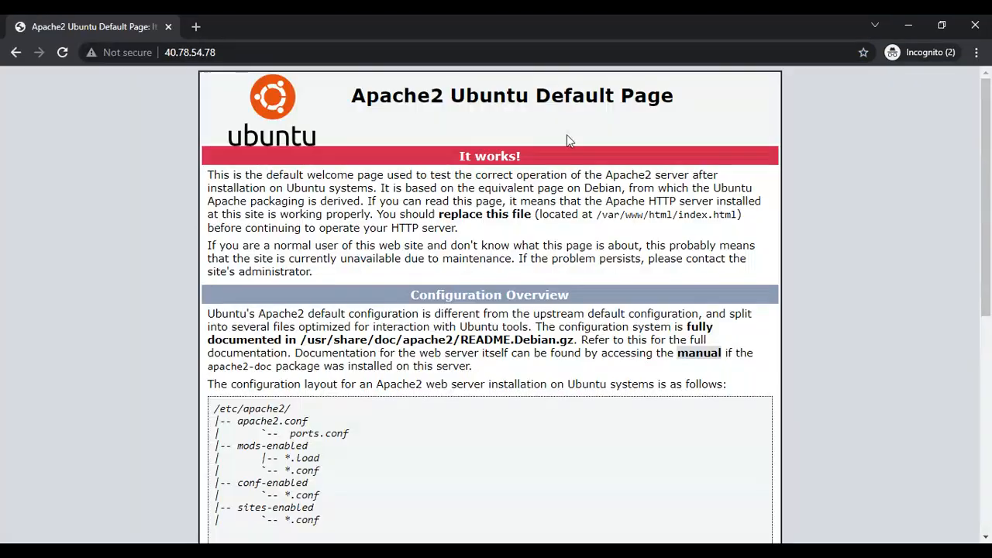
{"action": "left_click", "coordinate": [913, 28]}
{"action": "left_click", "coordinate": [903, 28]}
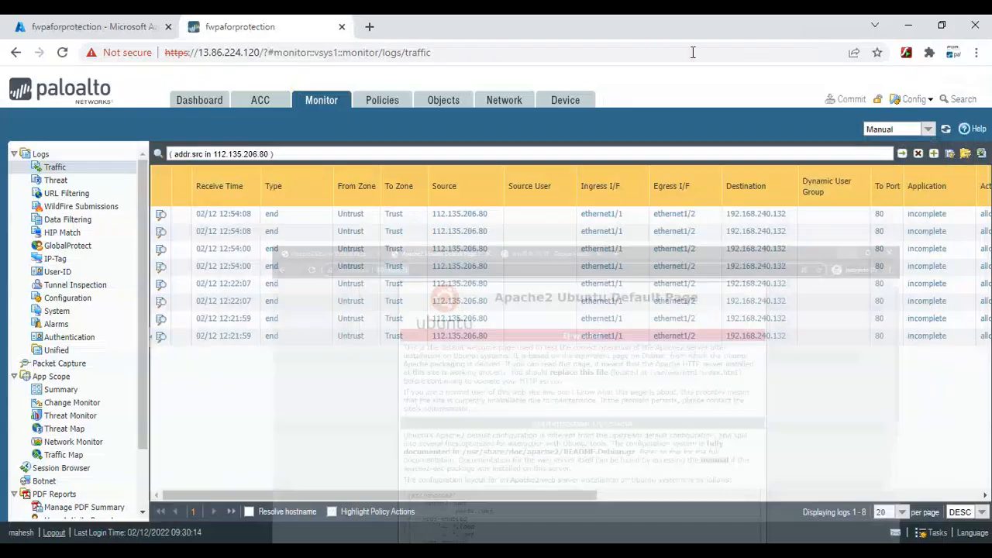
{"action": "left_click", "coordinate": [904, 155]}
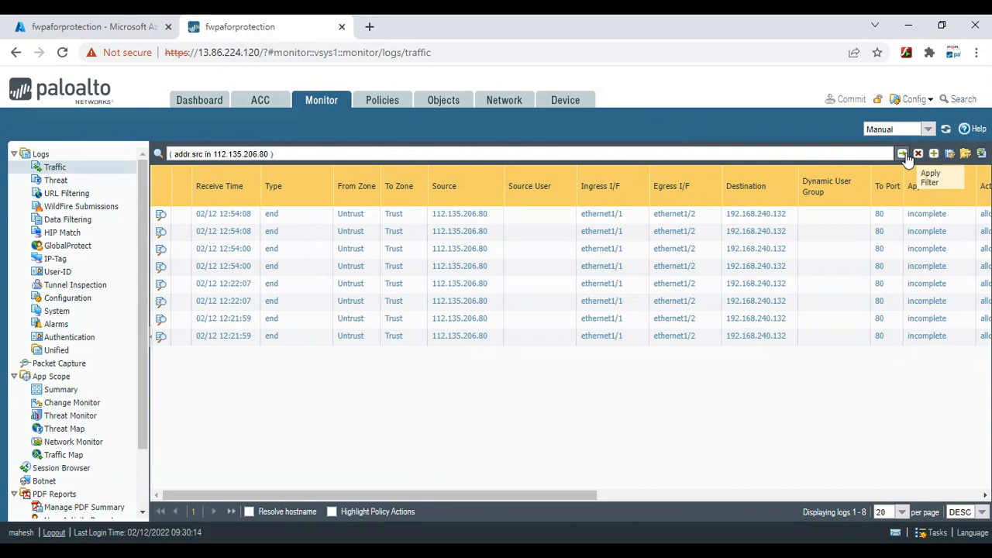
Reapply the source address filter and scroll across the traffic log columns
{"action": "left_click", "coordinate": [903, 155]}
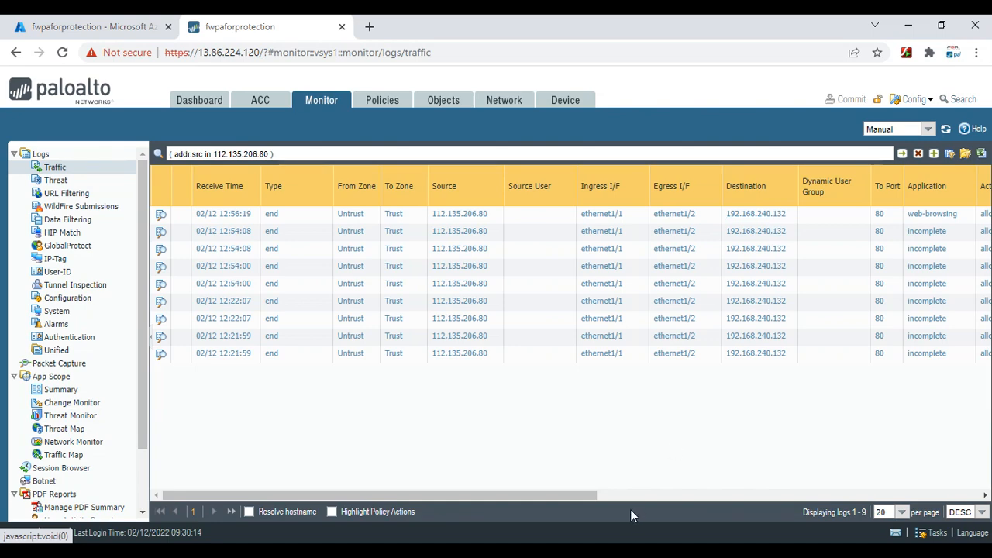
{"action": "left_click_drag", "start_coordinate": [586, 497], "coordinate": [705, 497]}
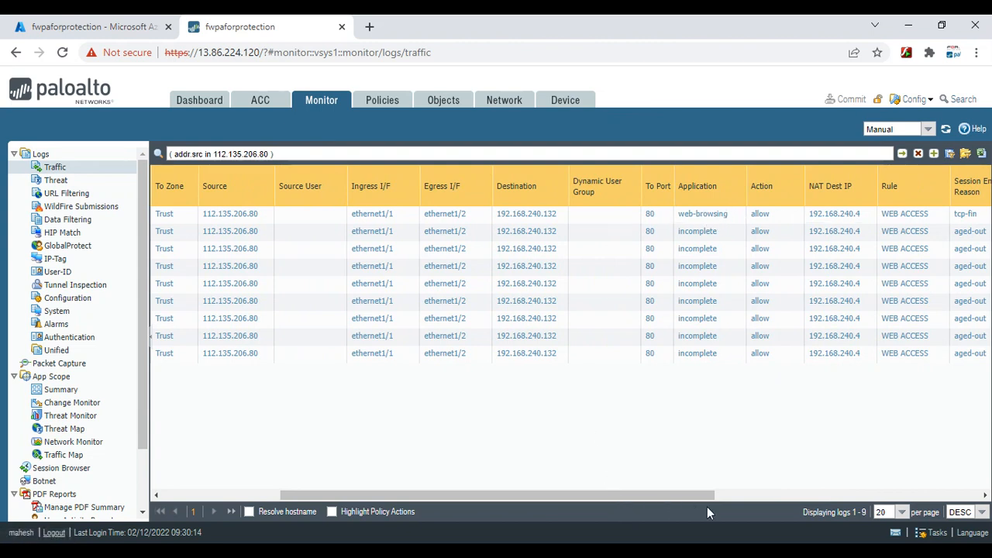
{"action": "left_click_drag", "start_coordinate": [683, 496], "coordinate": [746, 496]}
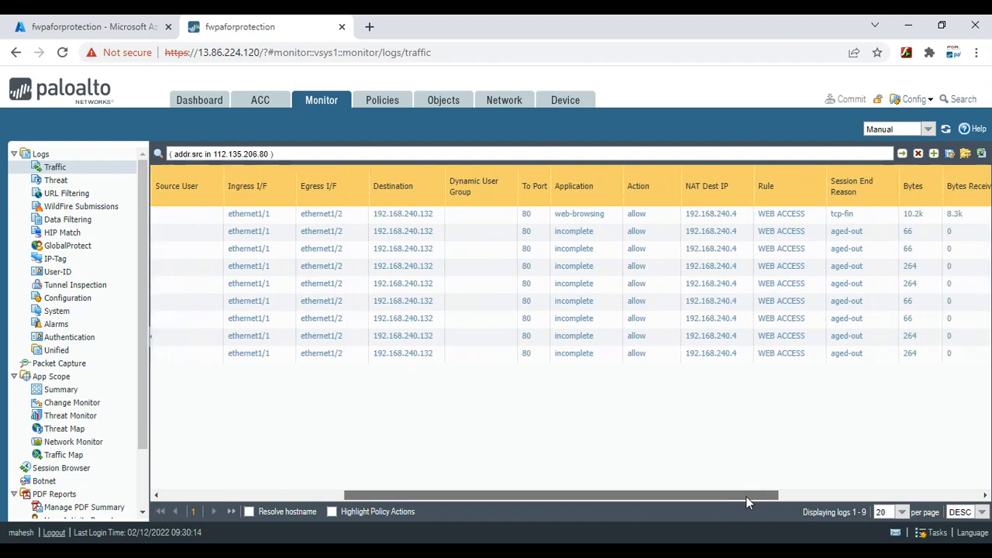
Add the NAT Source IP column to the traffic log table
{"action": "left_click", "coordinate": [748, 189]}
{"action": "mouse_move", "coordinate": [768, 206]}
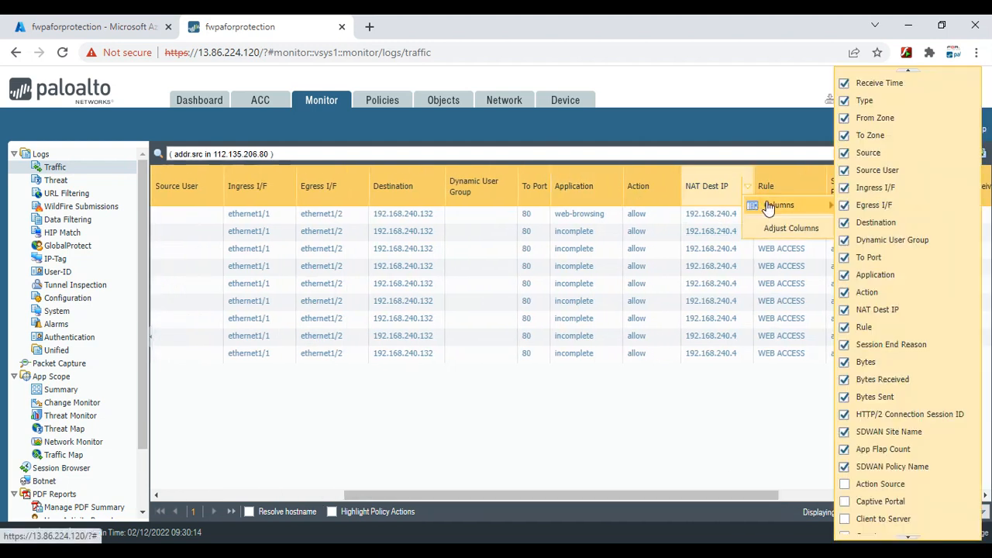
{"action": "left_click", "coordinate": [908, 537]}
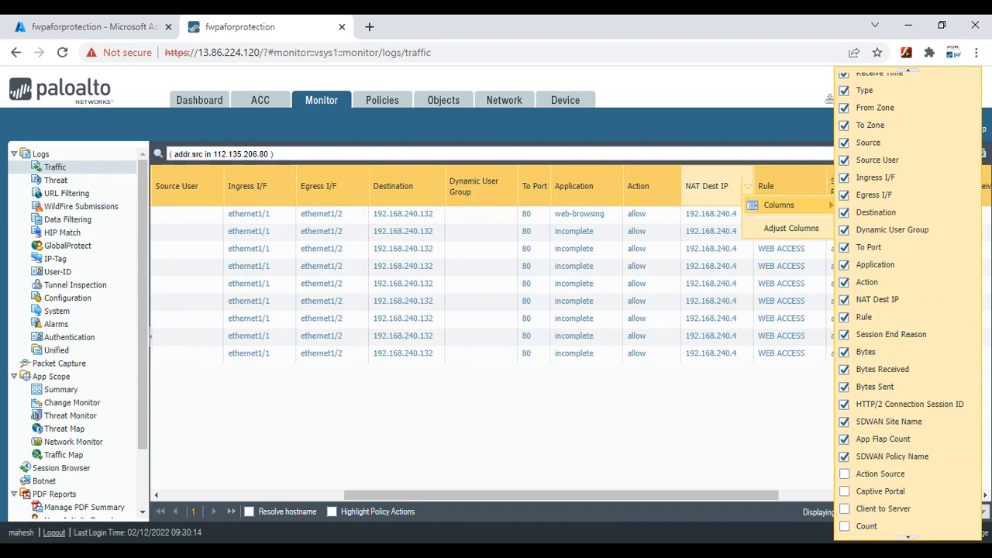
{"action": "left_click", "coordinate": [906, 537]}
{"action": "left_click", "coordinate": [906, 537]}
{"action": "left_click", "coordinate": [906, 537]}
{"action": "left_click", "coordinate": [907, 537]}
{"action": "left_click", "coordinate": [907, 537]}
{"action": "left_click", "coordinate": [907, 537]}
{"action": "left_click", "coordinate": [908, 537]}
{"action": "left_click", "coordinate": [908, 537]}
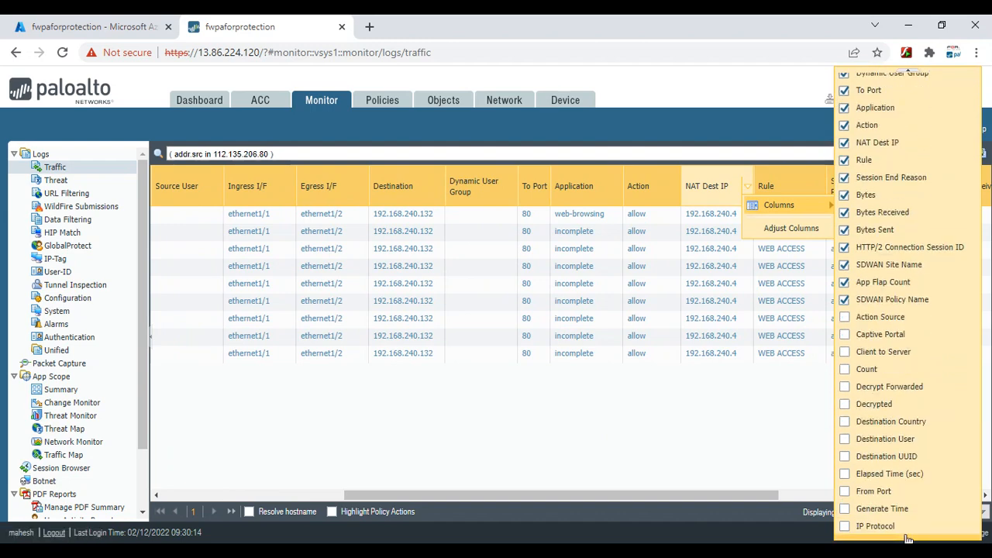
{"action": "left_click", "coordinate": [907, 537]}
{"action": "left_click", "coordinate": [908, 537]}
{"action": "left_click", "coordinate": [907, 537]}
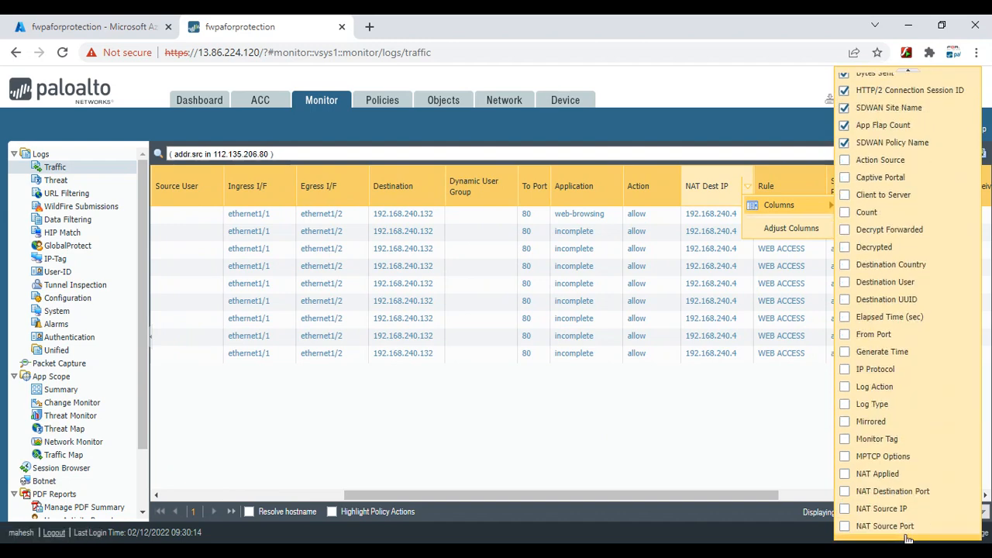
{"action": "left_click", "coordinate": [883, 510]}
{"action": "left_click", "coordinate": [735, 455]}
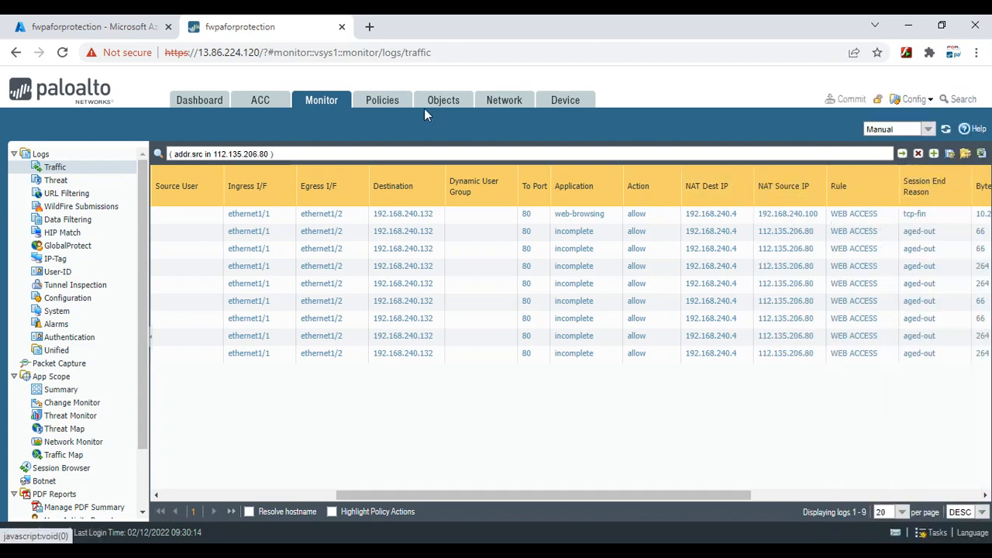
Check the interface addresses under Network > Interfaces, then return to Monitor
{"action": "left_click", "coordinate": [504, 100]}
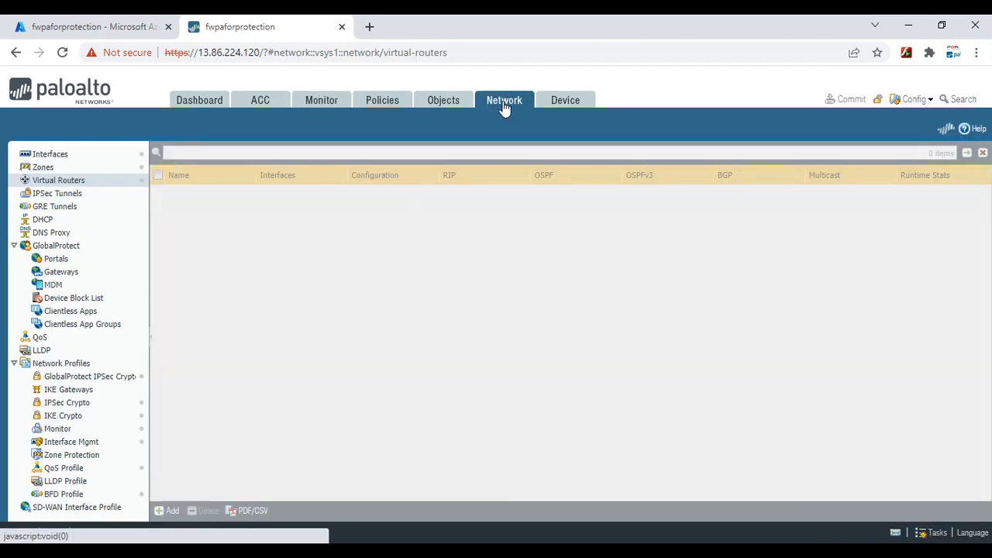
{"action": "left_click", "coordinate": [69, 155]}
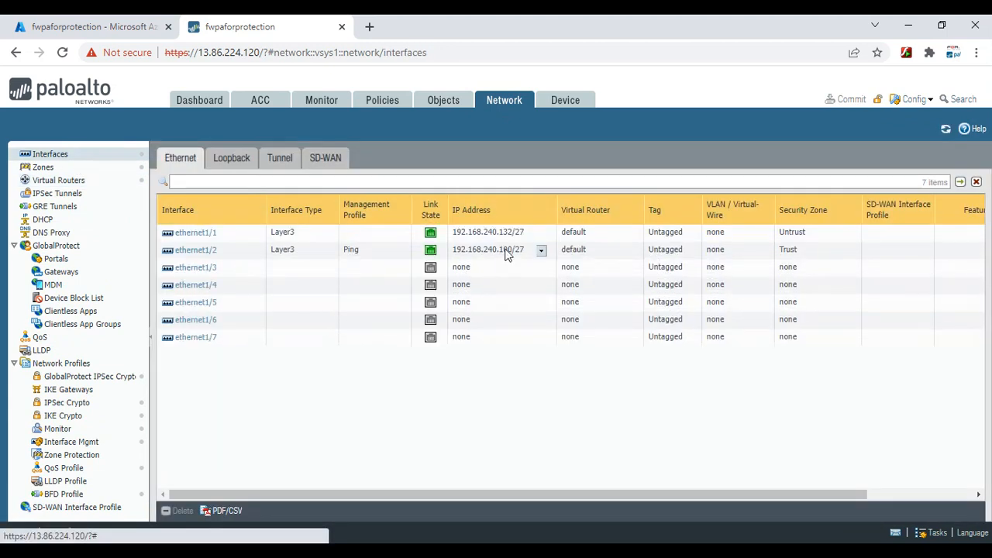
{"action": "left_click", "coordinate": [324, 104]}
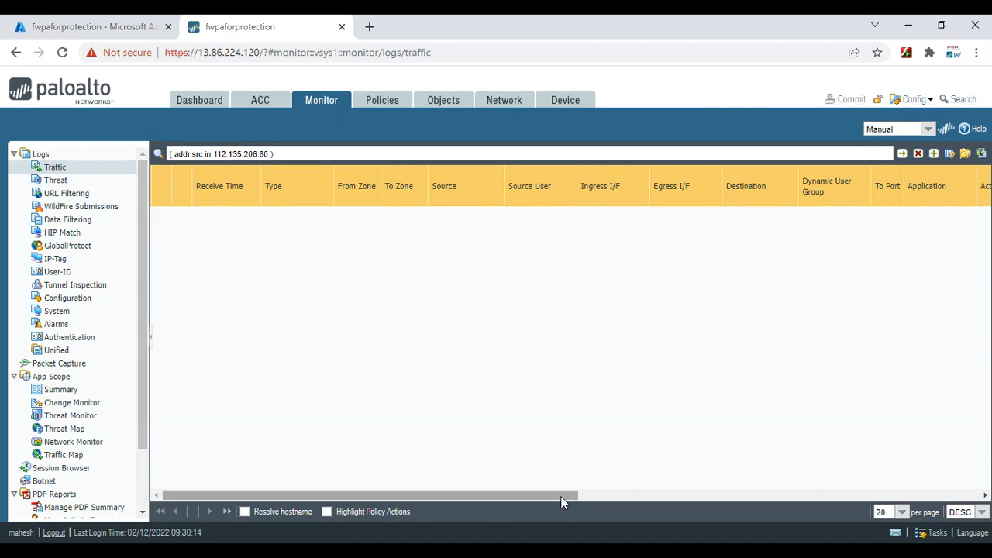
Confirm the web-browsing sessions used NAT source 192.168.240.100 via WEB ACCESS, then open Policies > NAT
{"action": "left_click_drag", "start_coordinate": [562, 502], "coordinate": [846, 514]}
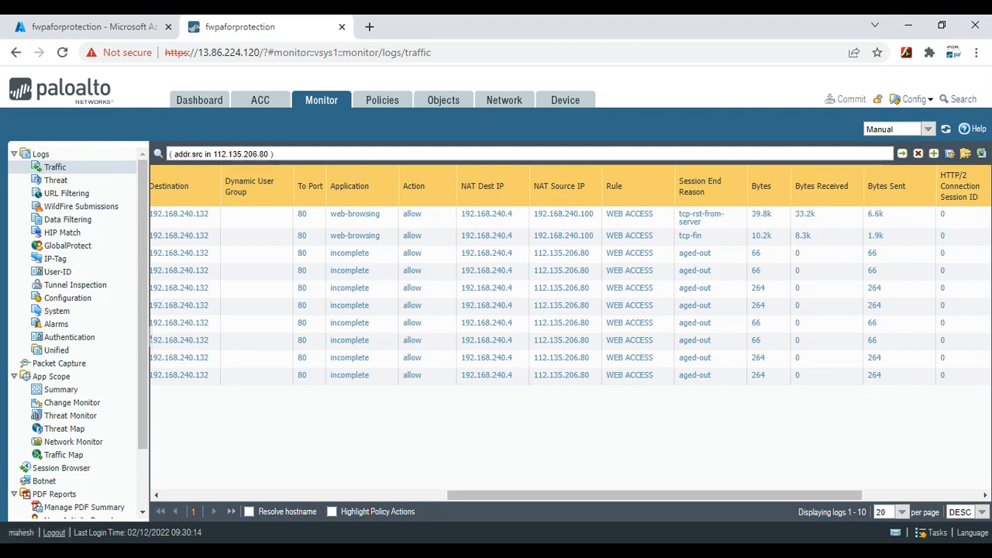
{"action": "left_click", "coordinate": [638, 511]}
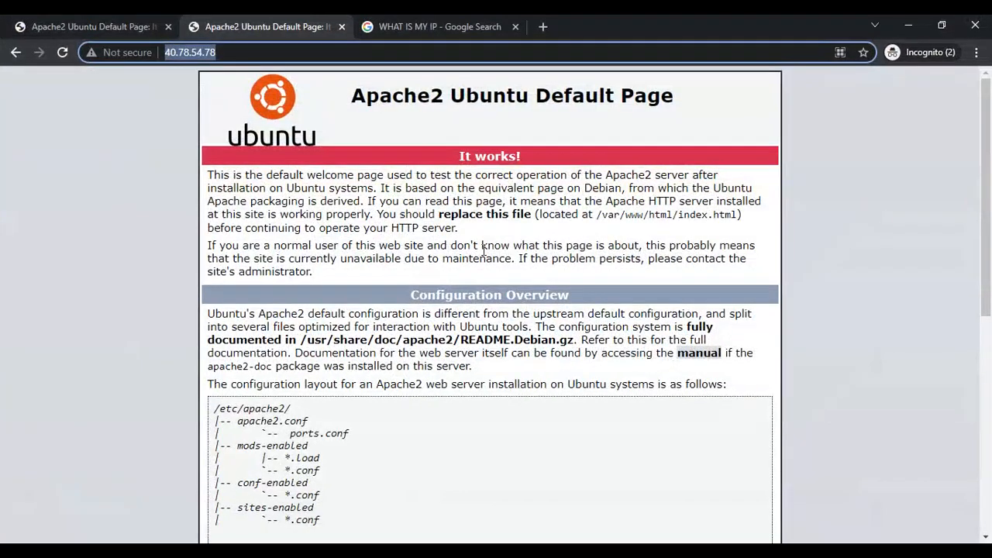
{"action": "left_click", "coordinate": [908, 28]}
{"action": "left_click_drag", "start_coordinate": [586, 498], "coordinate": [300, 513]}
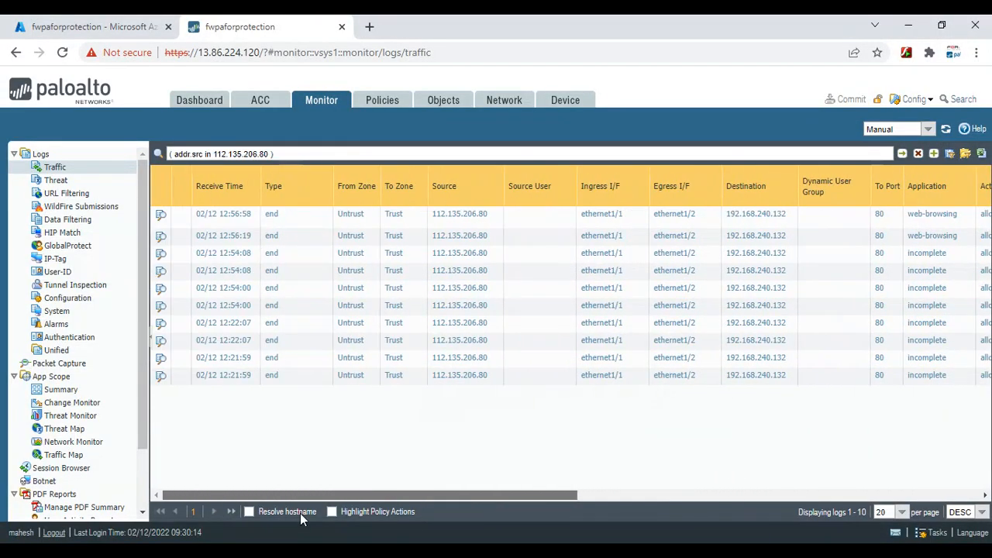
{"action": "left_click", "coordinate": [376, 104]}
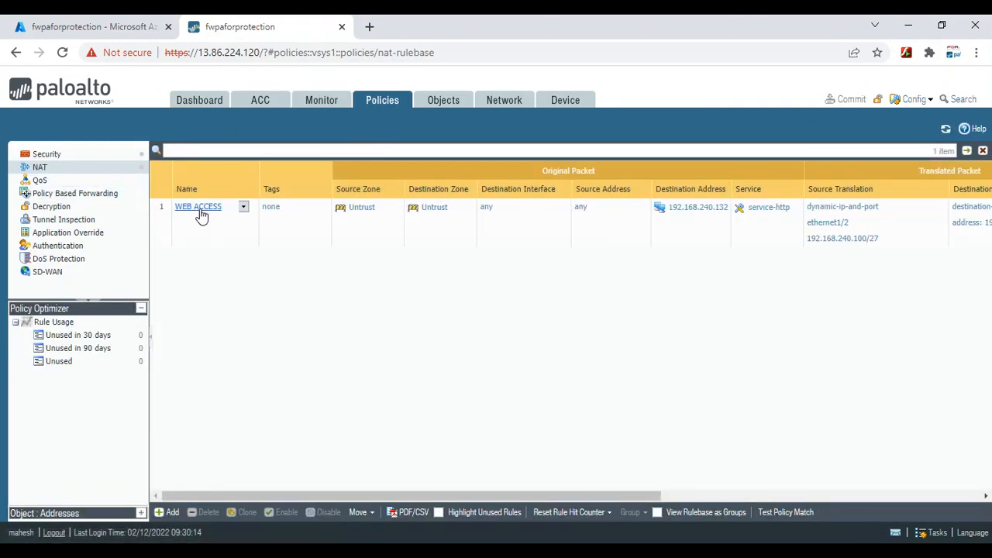
Set the WEB ACCESS NAT rule's Source Translation Type to None and save it
{"action": "left_click", "coordinate": [200, 209]}
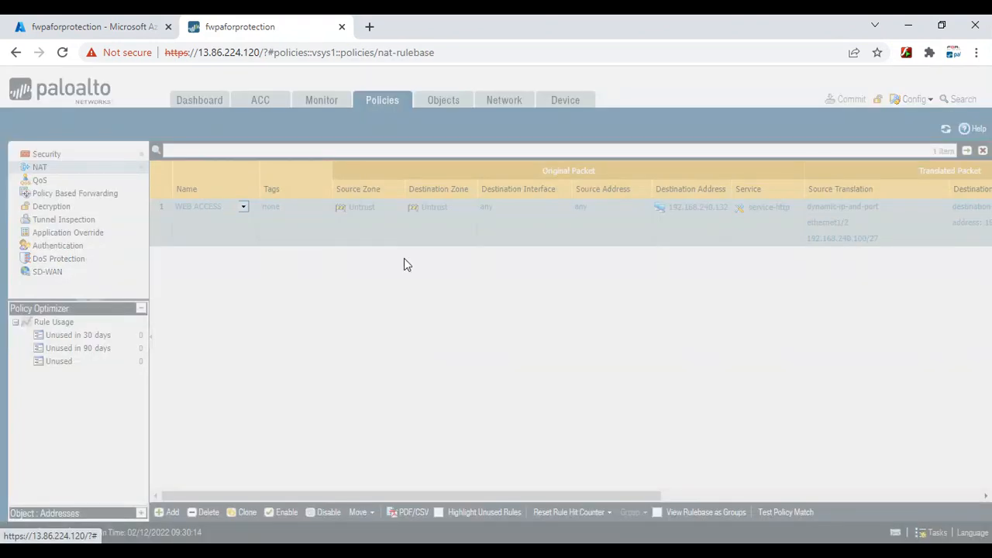
{"action": "left_click", "coordinate": [370, 204]}
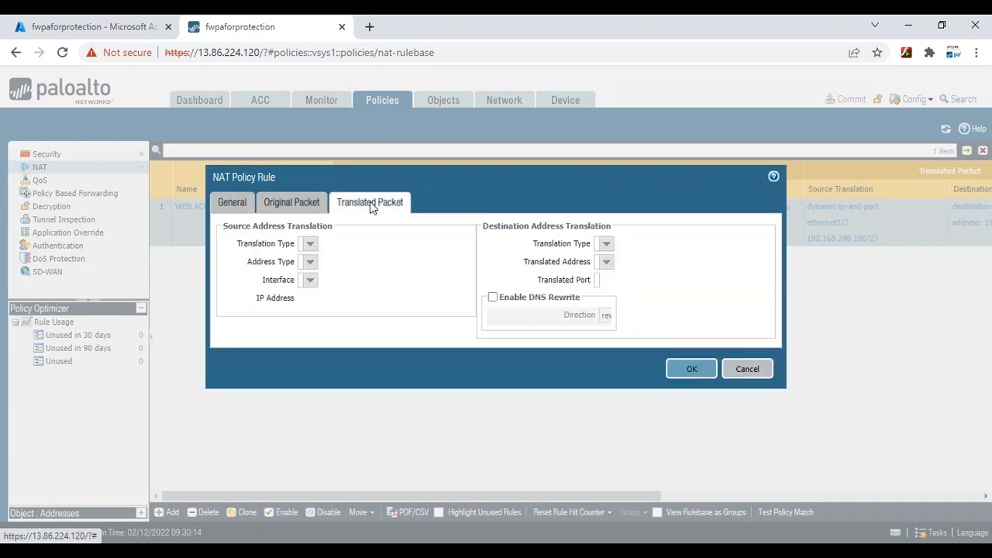
{"action": "left_click", "coordinate": [479, 245]}
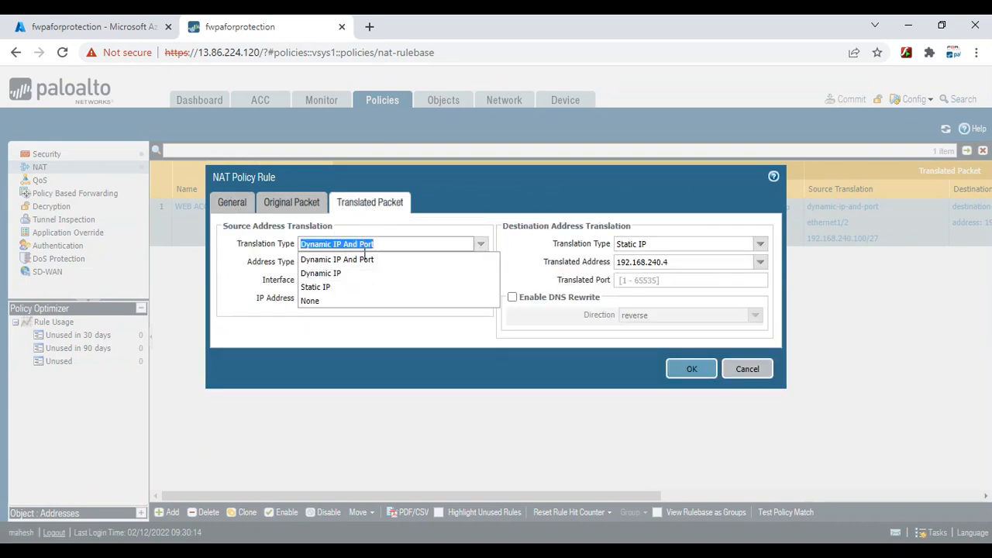
{"action": "left_click", "coordinate": [325, 301]}
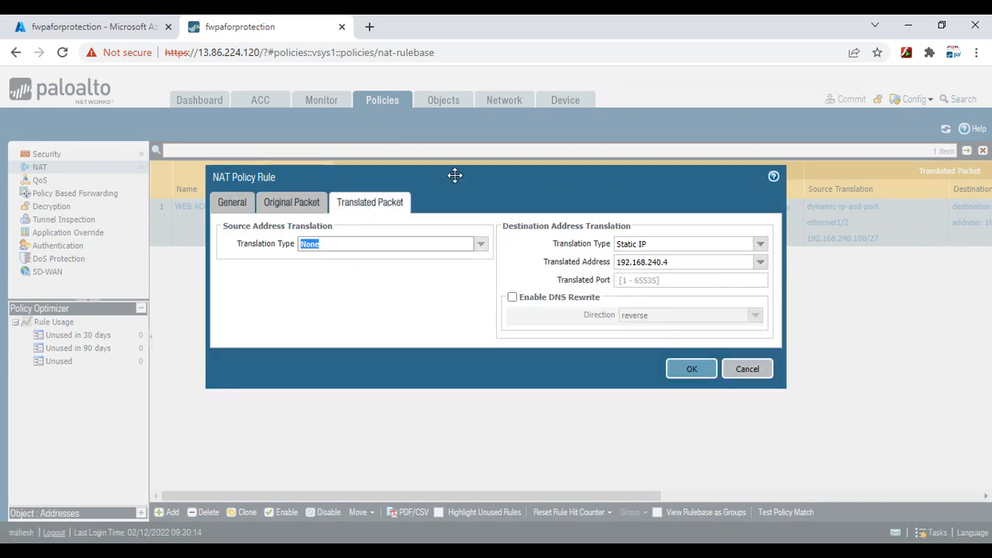
{"action": "left_click", "coordinate": [673, 368]}
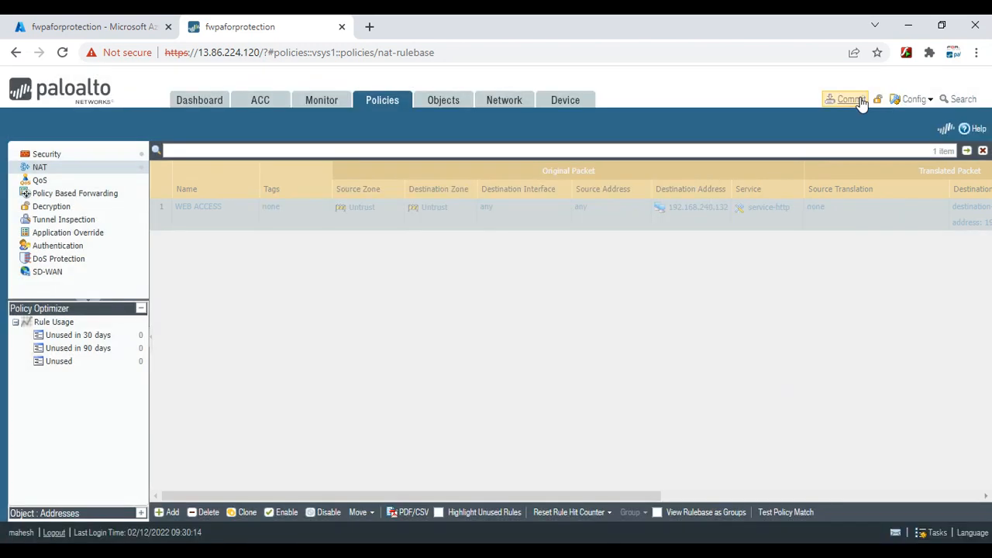
Commit the configuration and close the successful commit status
{"action": "left_click", "coordinate": [860, 101]}
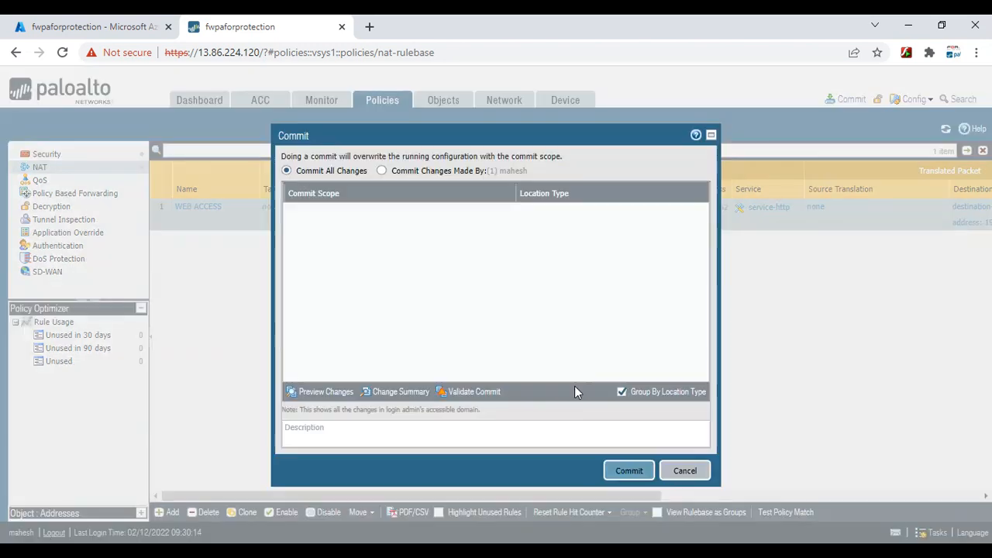
{"action": "key", "text": "Return"}
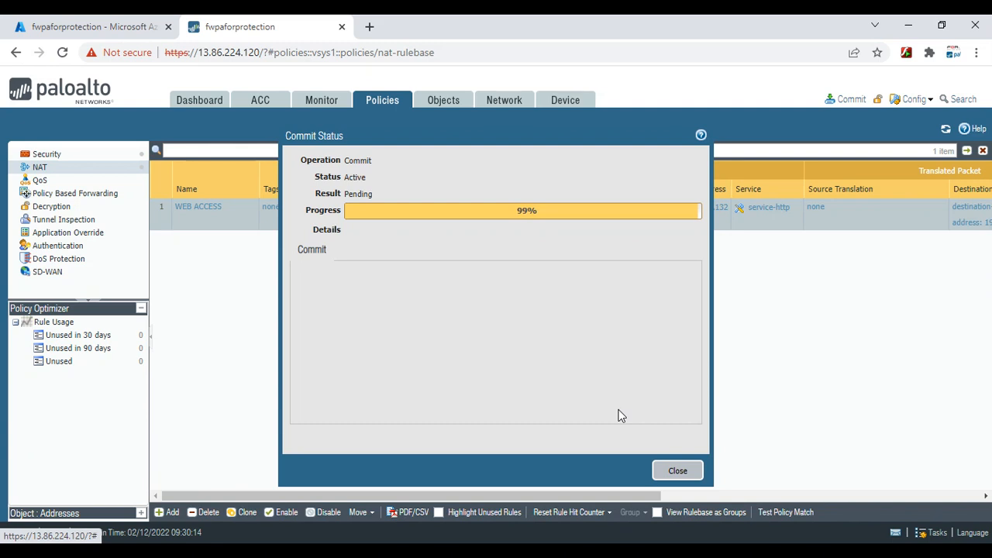
{"action": "left_click", "coordinate": [678, 470]}
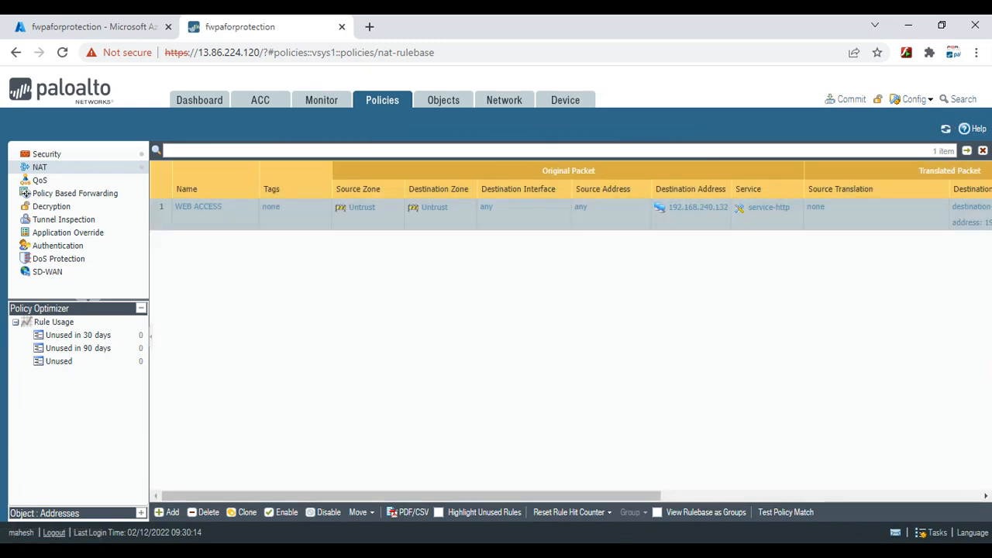
{"action": "mouse_move", "coordinate": [639, 552]}
{"action": "left_click", "coordinate": [643, 508]}
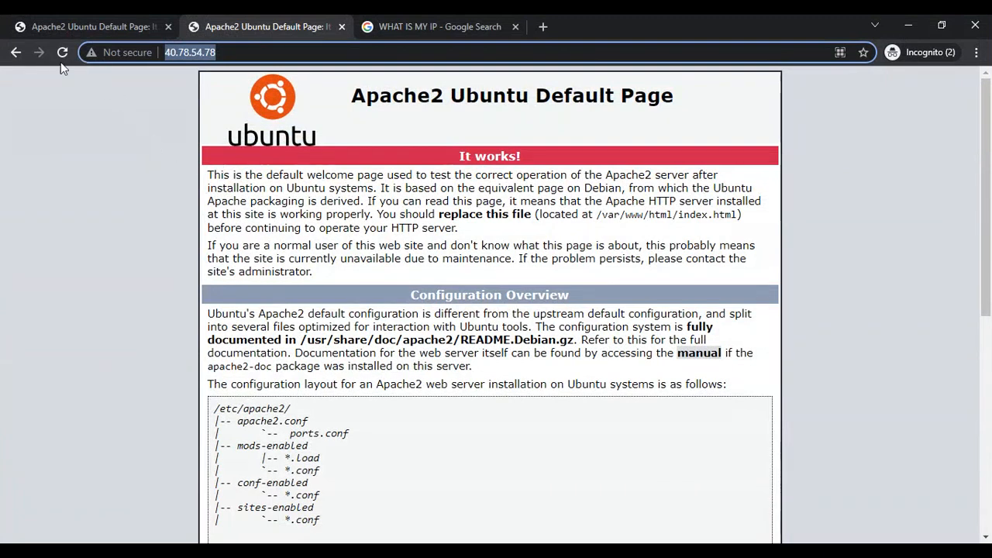
Reload 40.78.54.78, which now fails with ERR_CONNECTION_TIMED_OUT
{"action": "left_click", "coordinate": [57, 55]}
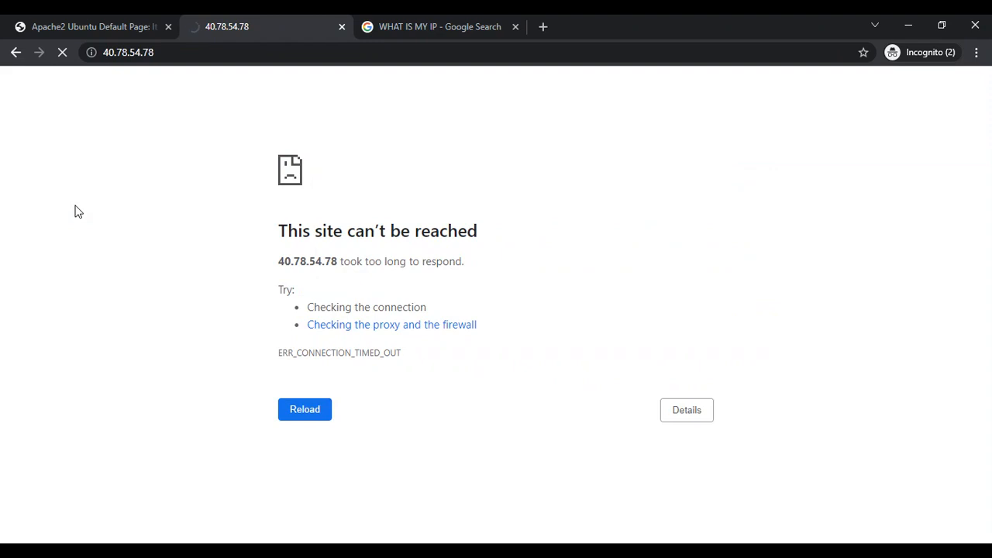
Go to Route tables in the Azure portal
{"action": "left_click", "coordinate": [908, 27]}
{"action": "left_click", "coordinate": [130, 31]}
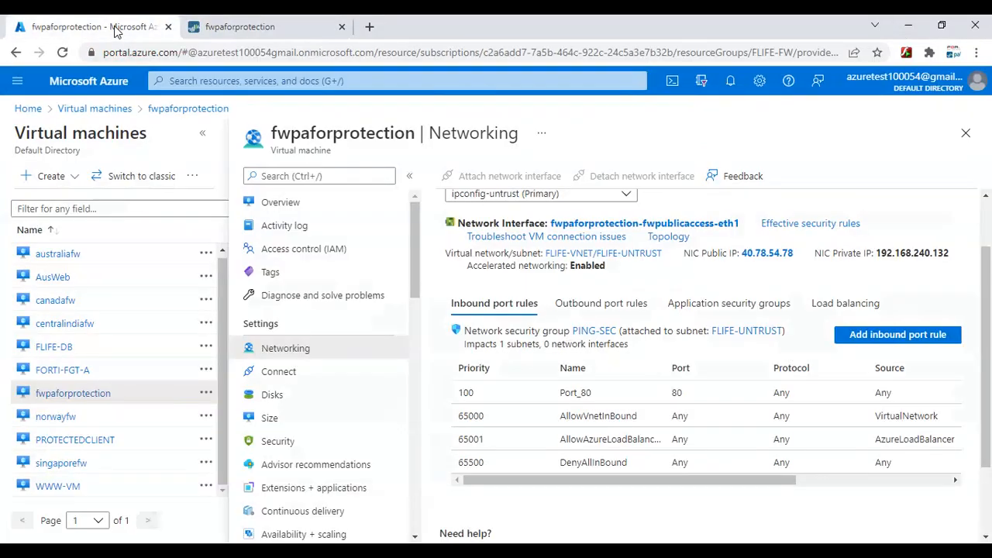
{"action": "left_click", "coordinate": [264, 80]}
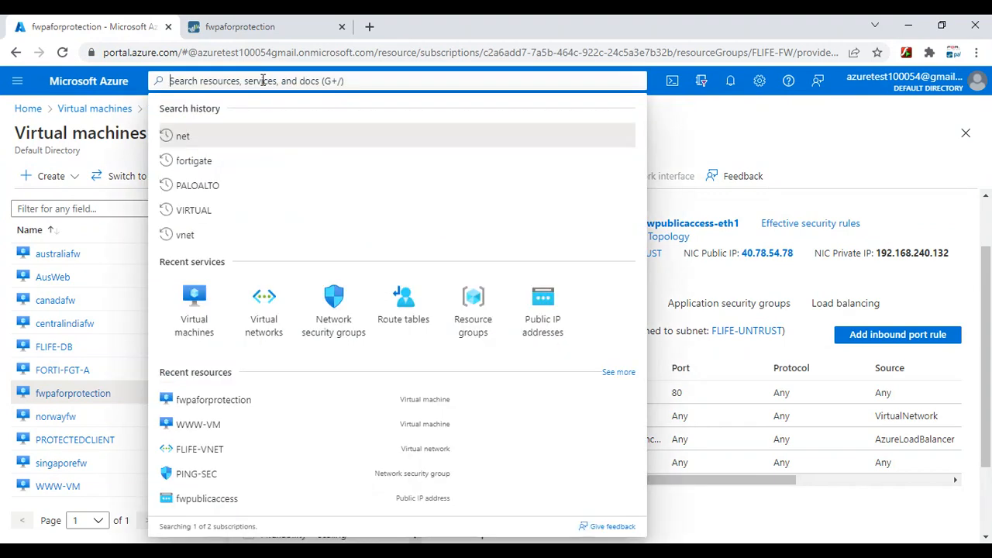
{"action": "left_click", "coordinate": [398, 324]}
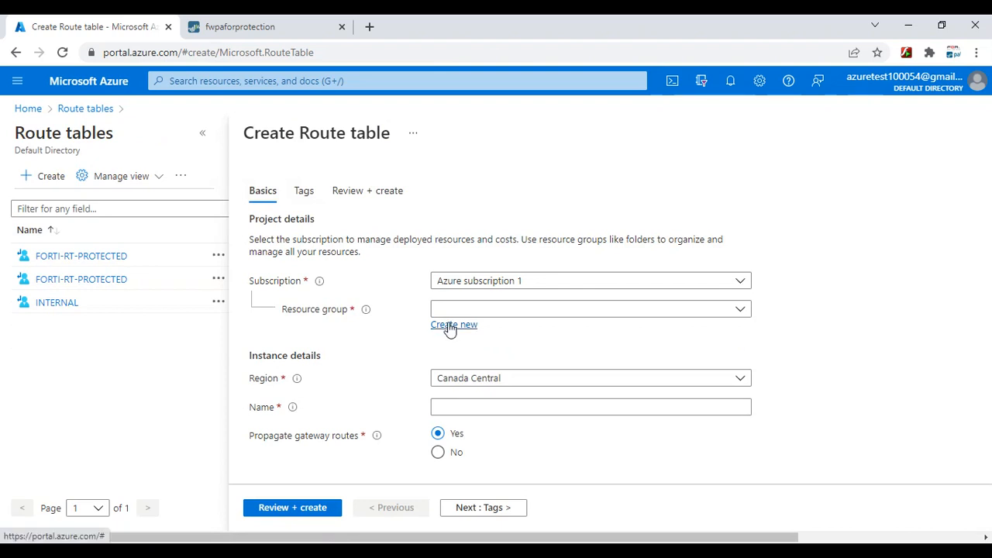
Set resource group FLIFE, region West US and name TRUST-ROUTE for the new route table
{"action": "left_click", "coordinate": [458, 309]}
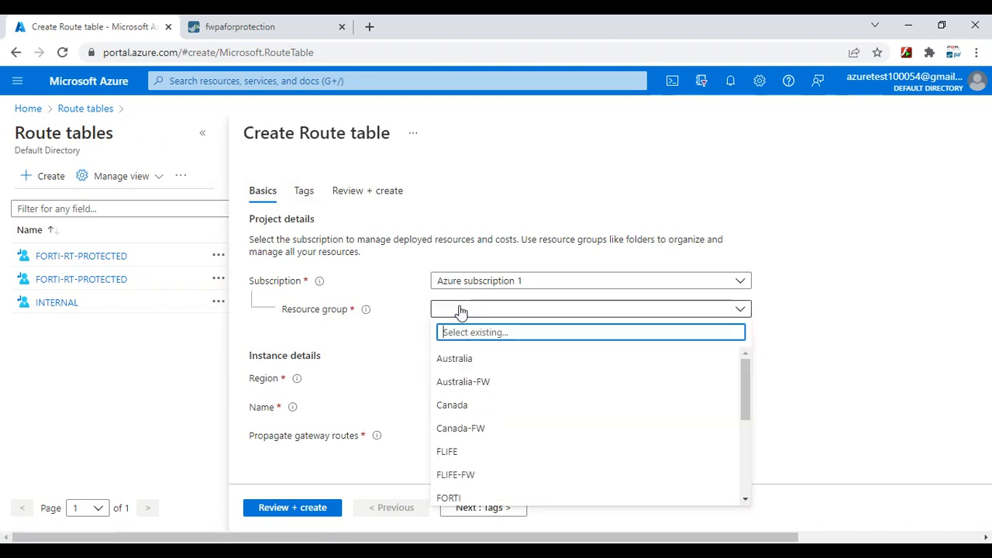
{"action": "left_click", "coordinate": [469, 451]}
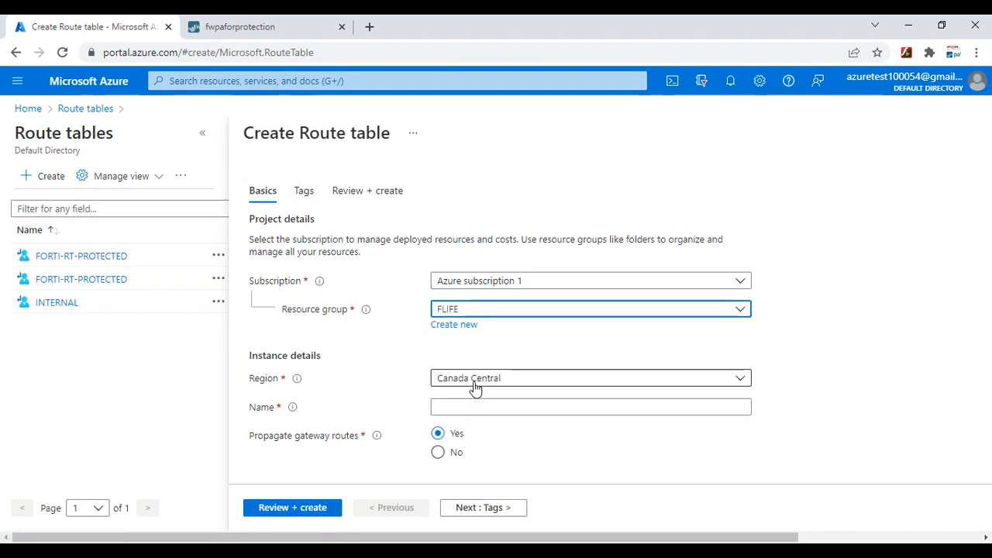
{"action": "left_click", "coordinate": [475, 387]}
{"action": "scroll", "coordinate": [516, 252], "scroll_direction": "down", "scroll_amount": 3}
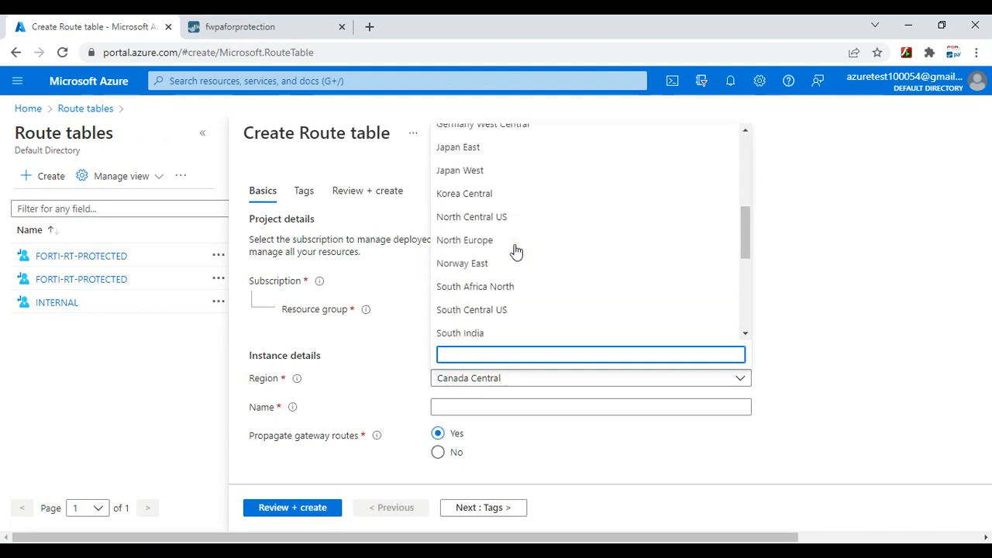
{"action": "scroll", "coordinate": [516, 248], "scroll_direction": "down", "scroll_amount": 3}
{"action": "left_click", "coordinate": [498, 285]}
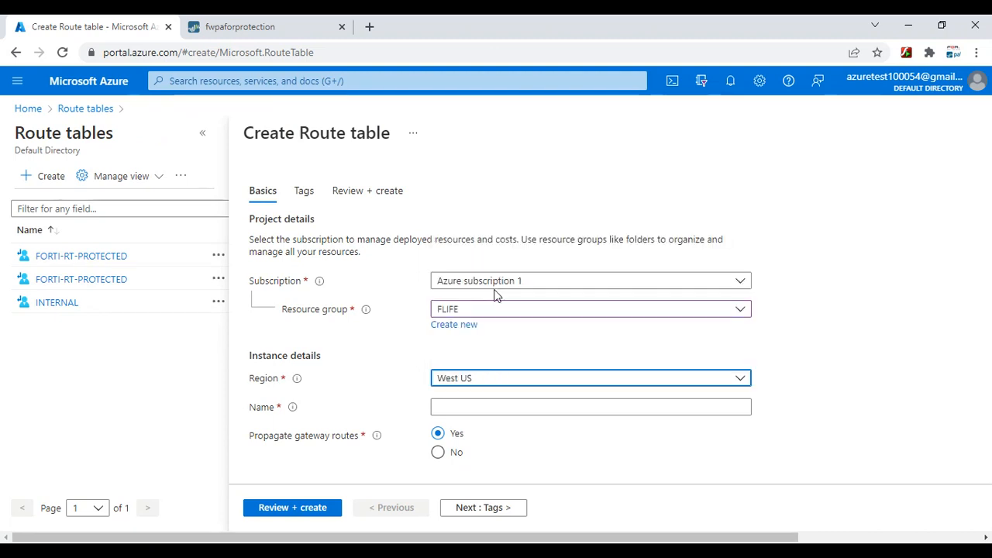
{"action": "left_click", "coordinate": [464, 414]}
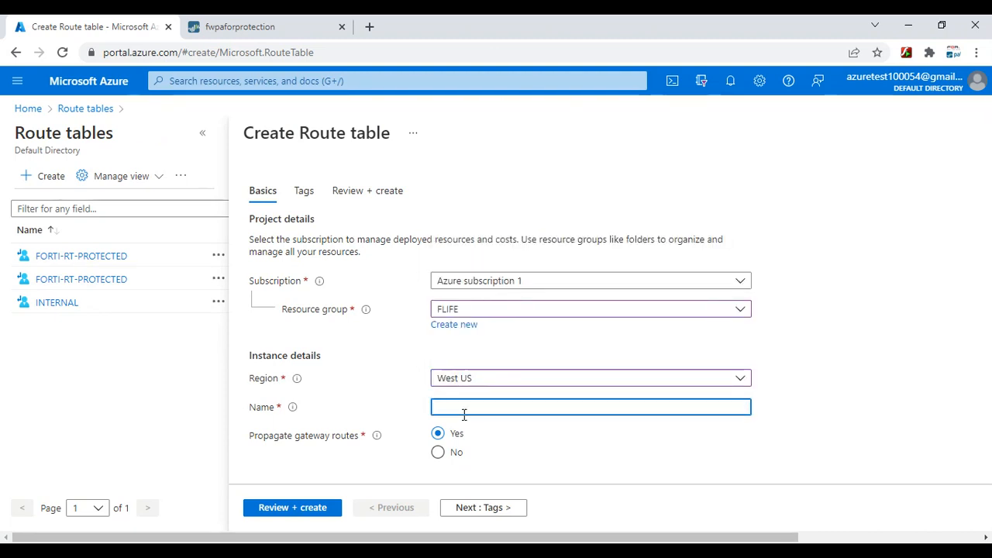
{"action": "type", "text": "truST-ROUTE"}
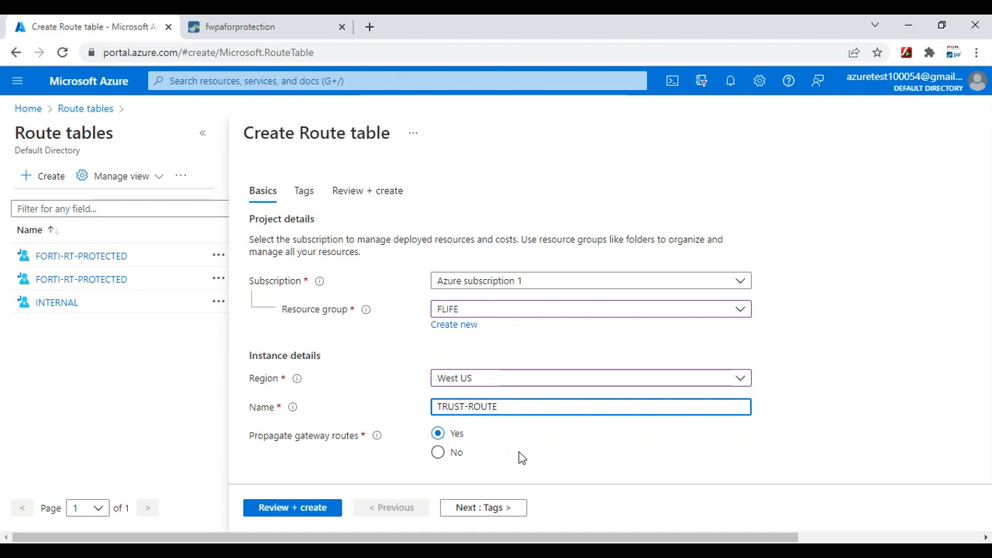
Pass validation and create the TRUST-ROUTE route table
{"action": "left_click", "coordinate": [508, 512]}
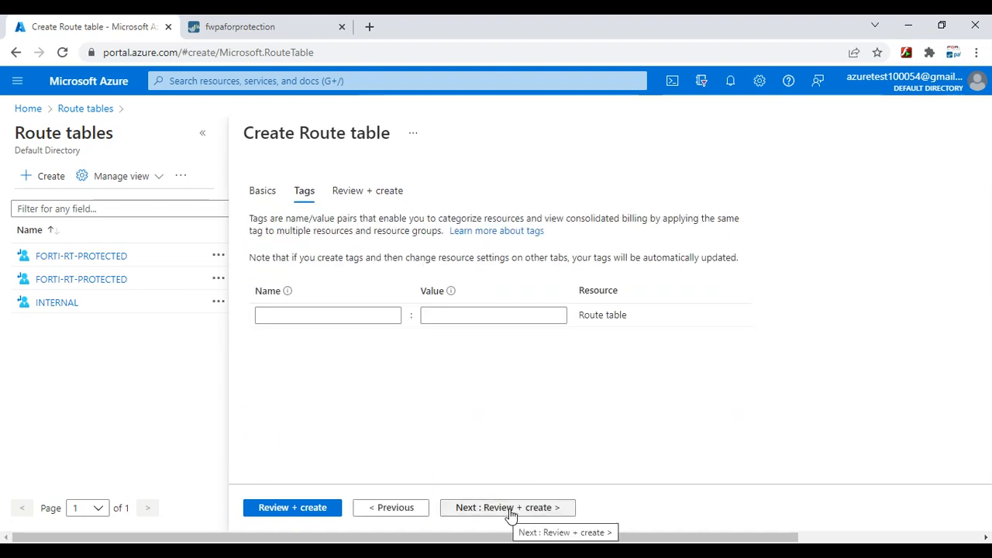
{"action": "left_click", "coordinate": [510, 512]}
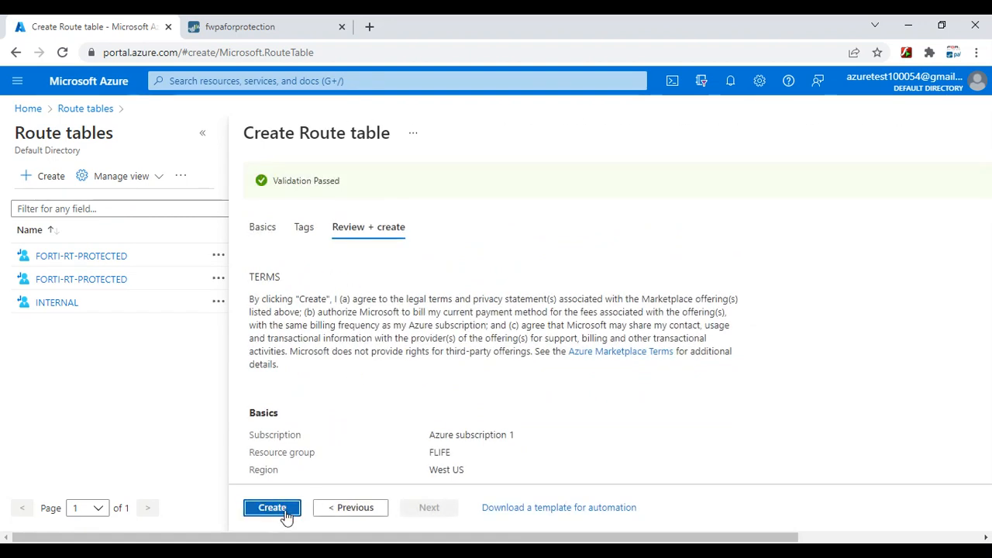
{"action": "left_click", "coordinate": [272, 508]}
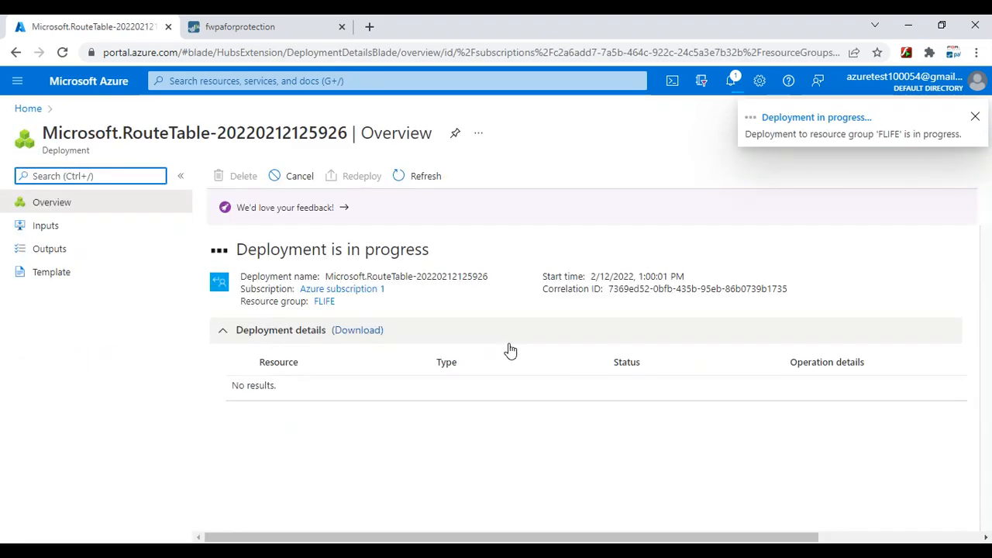
{"action": "left_click", "coordinate": [705, 551]}
Draw an arrow into the WOW box and write '0.0.0.0/0 →' in blue ink
{"action": "scroll", "coordinate": [624, 357], "scroll_direction": "down", "scroll_amount": 2}
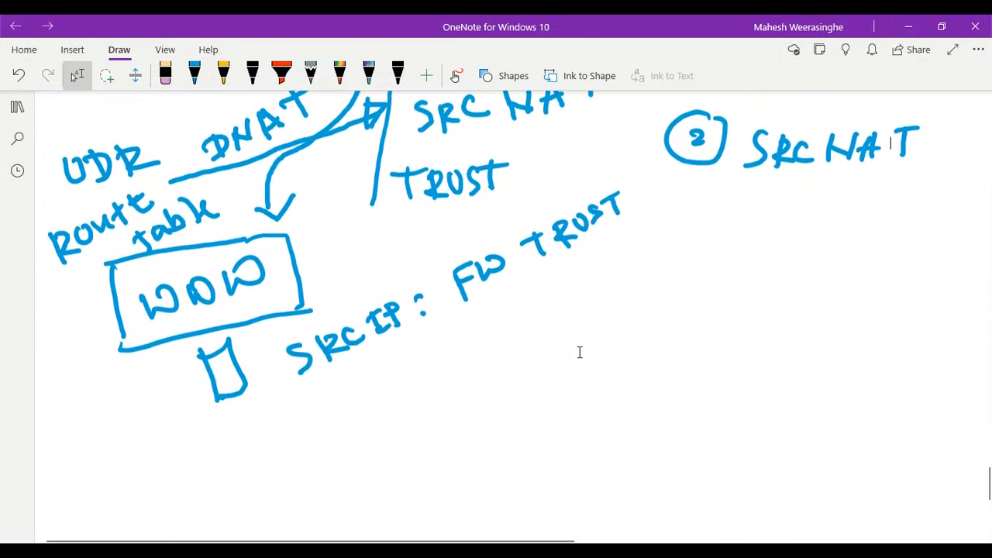
{"action": "scroll", "coordinate": [580, 352], "scroll_direction": "up", "scroll_amount": 2}
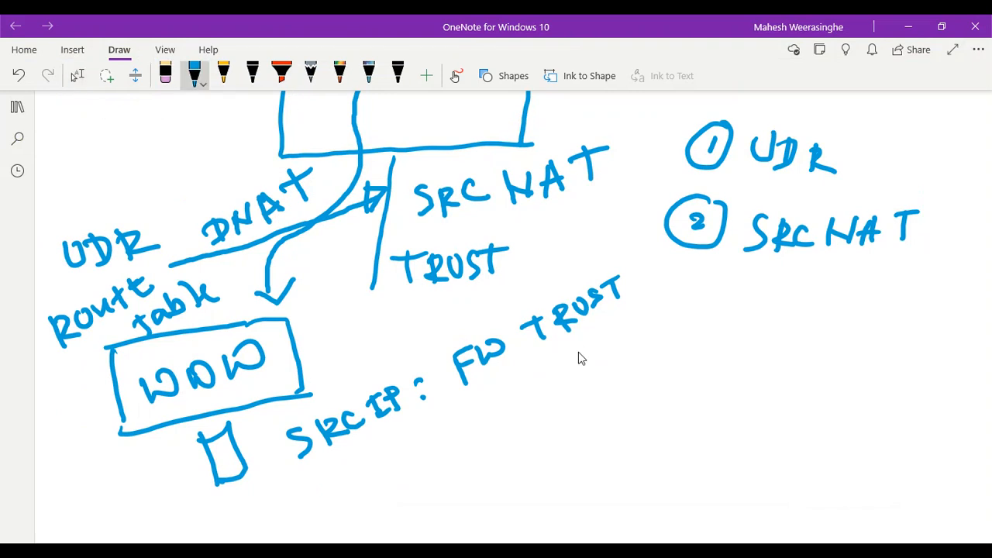
{"action": "left_click_drag", "start_coordinate": [41, 406], "coordinate": [95, 398]}
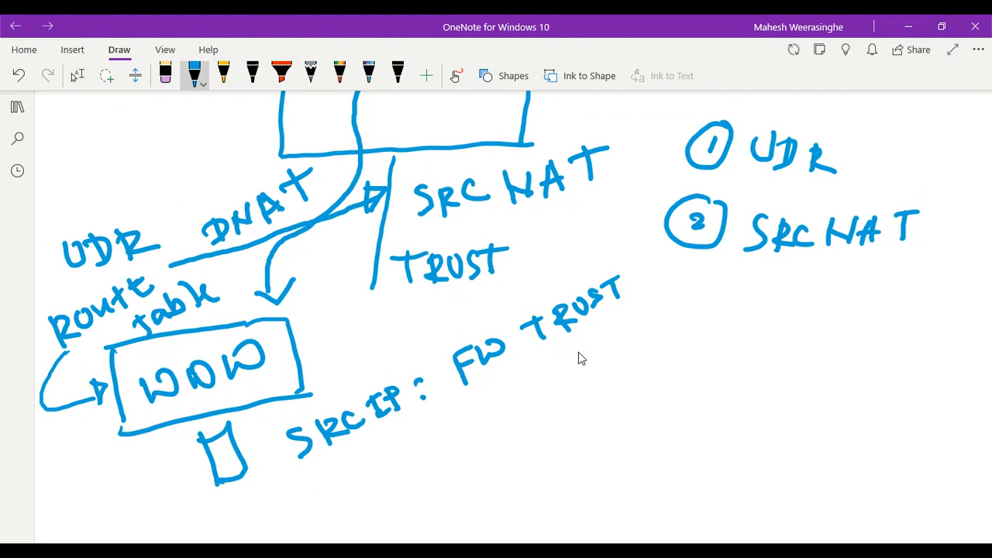
{"action": "mouse_move", "coordinate": [434, 468]}
{"action": "left_mouse_down"}
{"action": "mouse_move", "coordinate": [492, 483]}
{"action": "mouse_move", "coordinate": [496, 465]}
{"action": "mouse_move", "coordinate": [535, 478]}
{"action": "mouse_move", "coordinate": [539, 457]}
{"action": "mouse_move", "coordinate": [588, 446]}
{"action": "mouse_move", "coordinate": [593, 485]}
{"action": "left_mouse_up"}
{"action": "left_click", "coordinate": [458, 480]}
{"action": "left_click", "coordinate": [513, 472]}
{"action": "left_click", "coordinate": [555, 467]}
{"action": "left_click_drag", "start_coordinate": [632, 432], "coordinate": [722, 448]}
{"action": "left_click_drag", "start_coordinate": [723, 426], "coordinate": [722, 471]}
Write 'FW TRUST IF' as the next hop, then switch back to the select tool
{"action": "scroll", "coordinate": [578, 352], "scroll_direction": "up", "scroll_amount": 1}
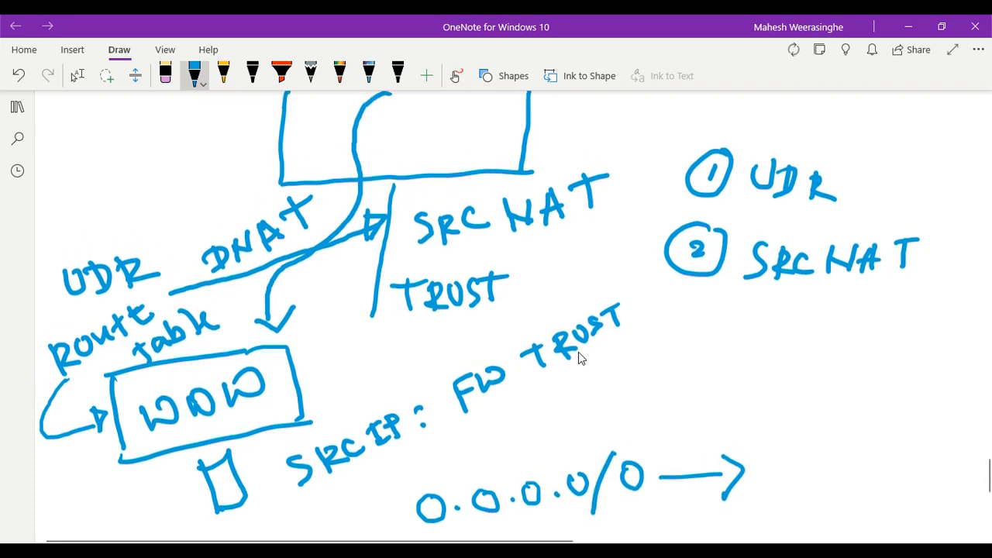
{"action": "mouse_move", "coordinate": [775, 491]}
{"action": "left_mouse_down"}
{"action": "mouse_move", "coordinate": [787, 454]}
{"action": "mouse_move", "coordinate": [848, 453]}
{"action": "mouse_move", "coordinate": [879, 481]}
{"action": "mouse_move", "coordinate": [897, 475]}
{"action": "left_mouse_up"}
{"action": "scroll", "coordinate": [579, 352], "scroll_direction": "up", "scroll_amount": 1}
{"action": "left_click_drag", "start_coordinate": [892, 509], "coordinate": [894, 474]}
{"action": "mouse_move", "coordinate": [896, 474]}
{"action": "left_mouse_down"}
{"action": "mouse_move", "coordinate": [892, 498]}
{"action": "mouse_move", "coordinate": [918, 506]}
{"action": "left_mouse_up"}
{"action": "mouse_move", "coordinate": [922, 476]}
{"action": "left_mouse_down"}
{"action": "mouse_move", "coordinate": [939, 475]}
{"action": "mouse_move", "coordinate": [942, 496]}
{"action": "mouse_move", "coordinate": [990, 459]}
{"action": "left_mouse_up"}
{"action": "left_click", "coordinate": [859, 515]}
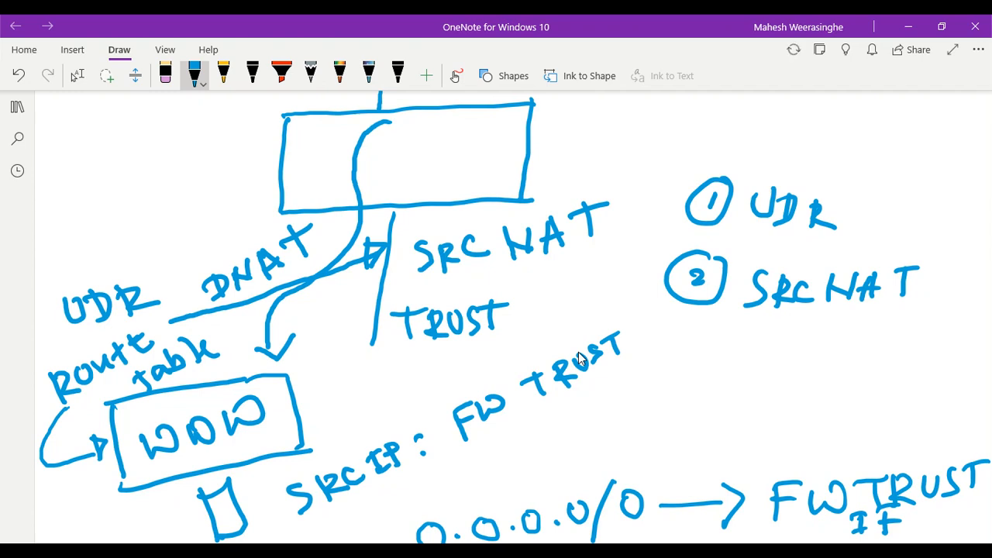
{"action": "left_click", "coordinate": [76, 75]}
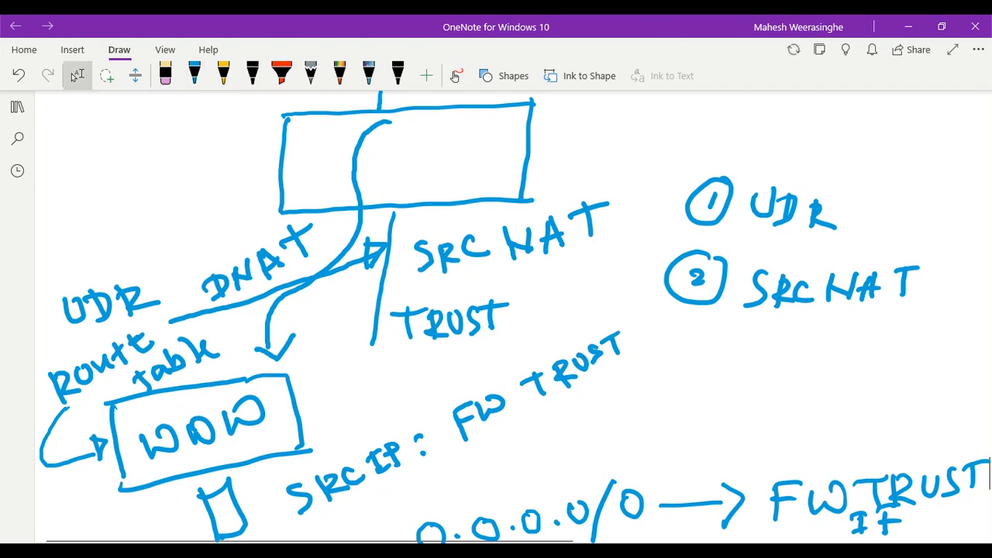
Check the deployment finished and open the Routes page of TRUST-ROUTE
{"action": "mouse_move", "coordinate": [631, 552]}
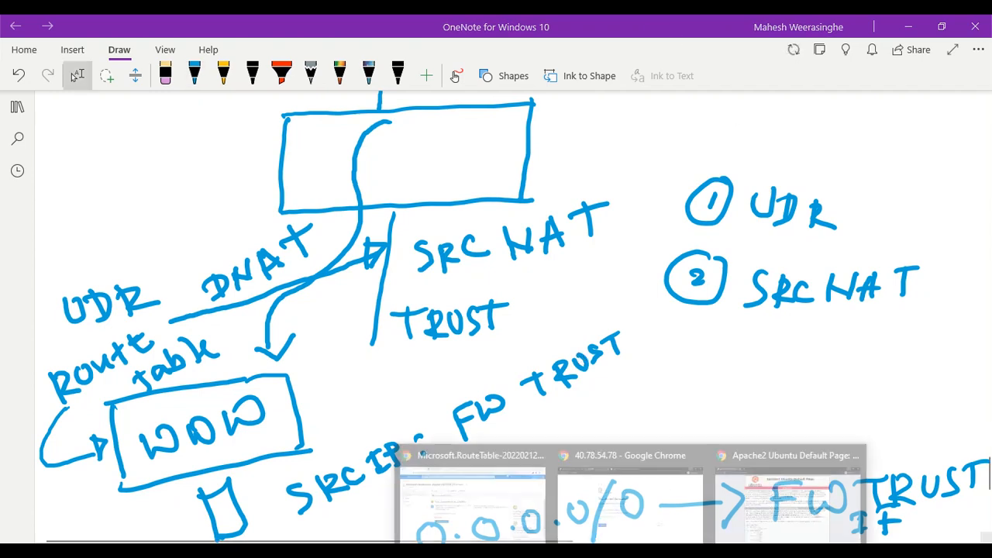
{"action": "left_click", "coordinate": [473, 488]}
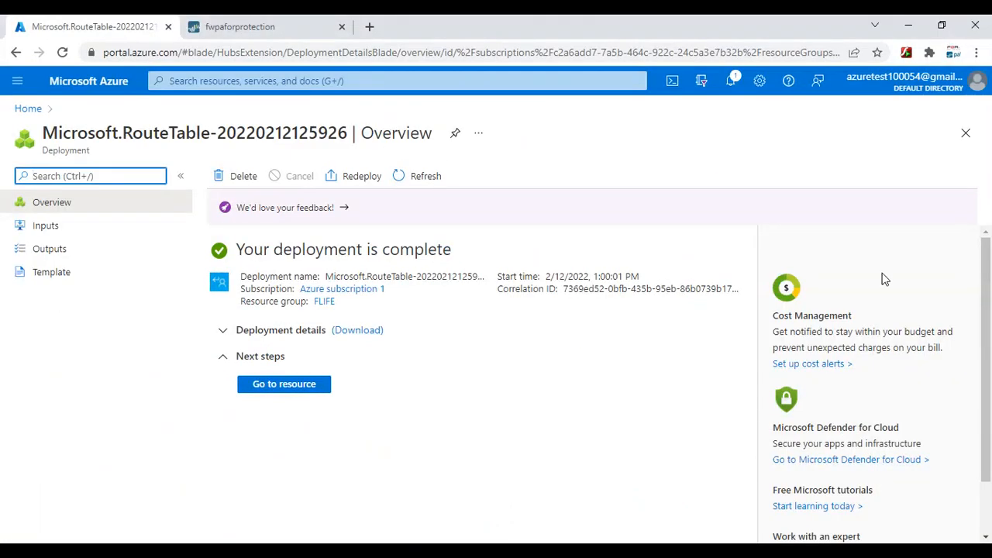
{"action": "left_click", "coordinate": [729, 84]}
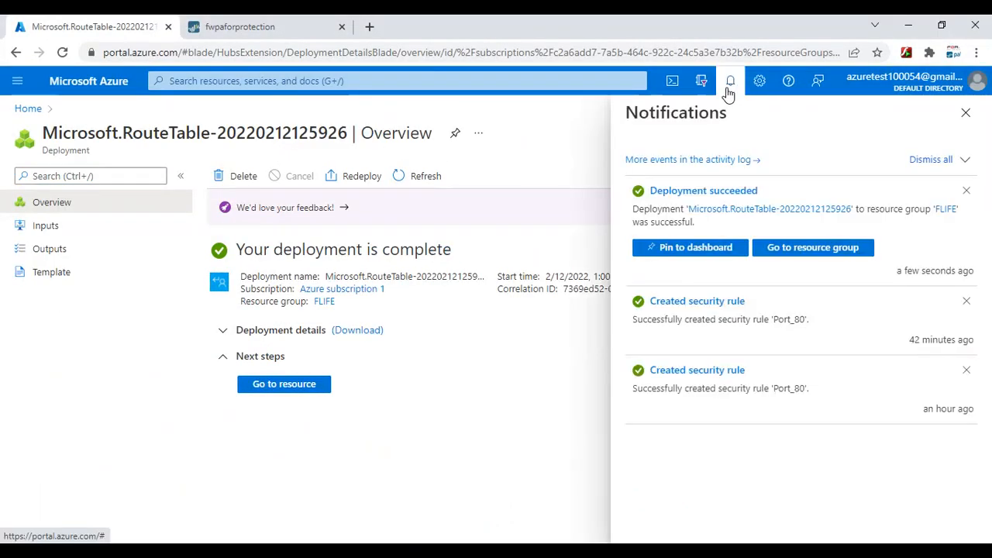
{"action": "left_click", "coordinate": [331, 80]}
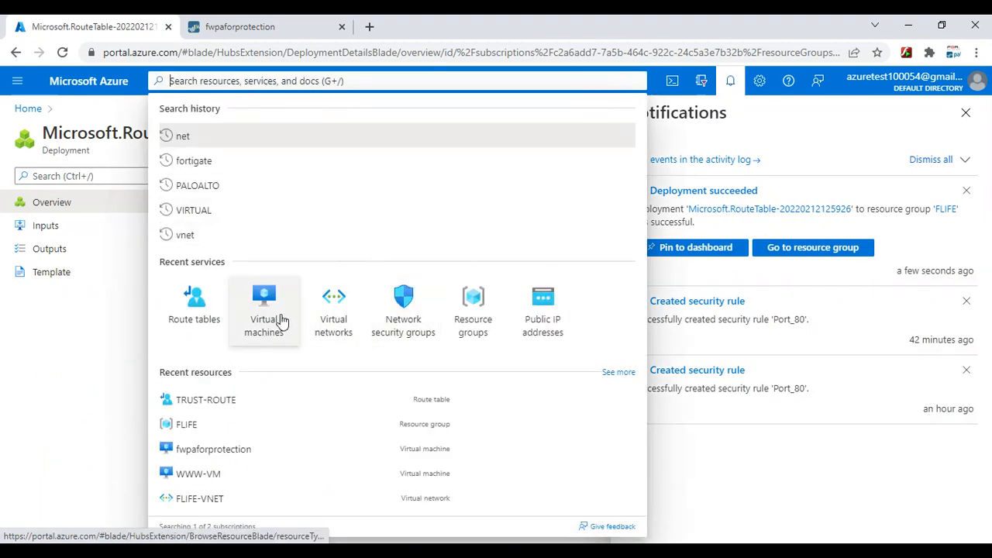
{"action": "left_click", "coordinate": [194, 310]}
{"action": "left_click", "coordinate": [74, 362]}
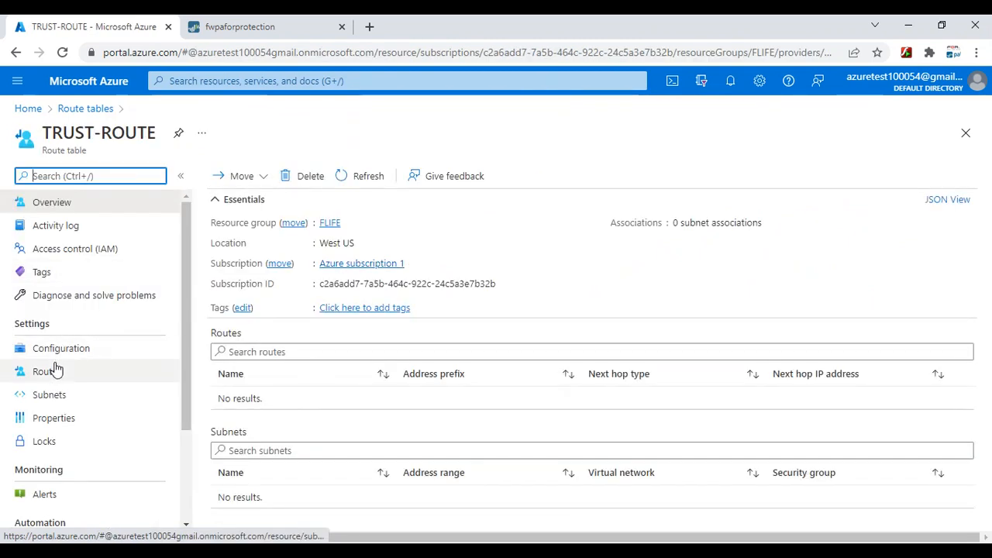
{"action": "left_click", "coordinate": [43, 379]}
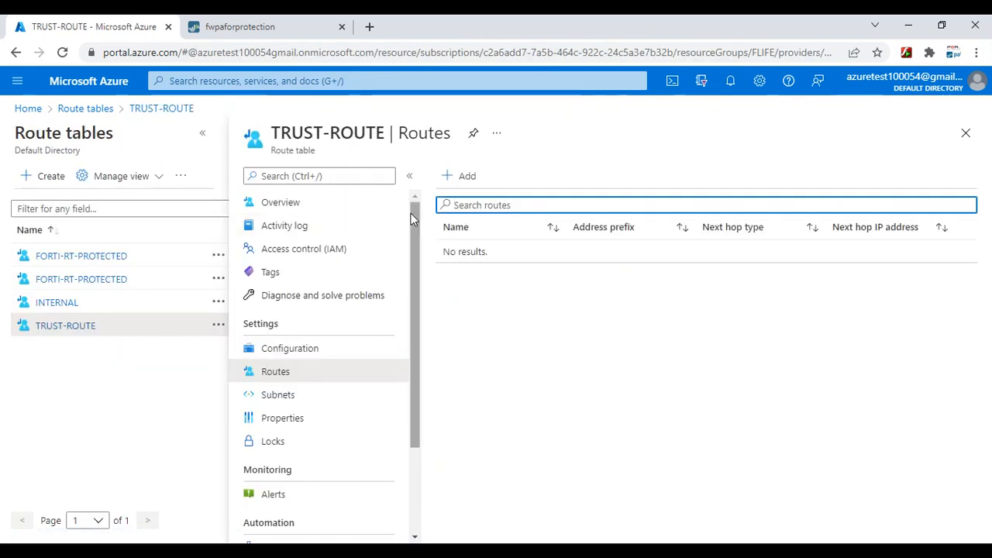
Add route 'Default' for 0.0.0.0/0 to virtual appliance 192.168.240.100
{"action": "left_click", "coordinate": [454, 176]}
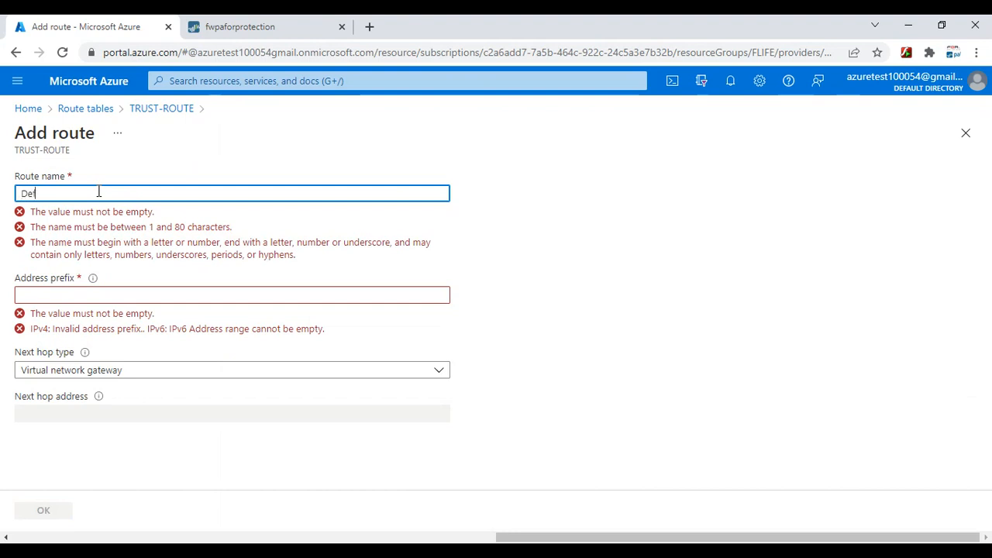
{"action": "type", "text": "Default"}
{"action": "key", "text": "Tab"}
{"action": "key", "text": "Tab"}
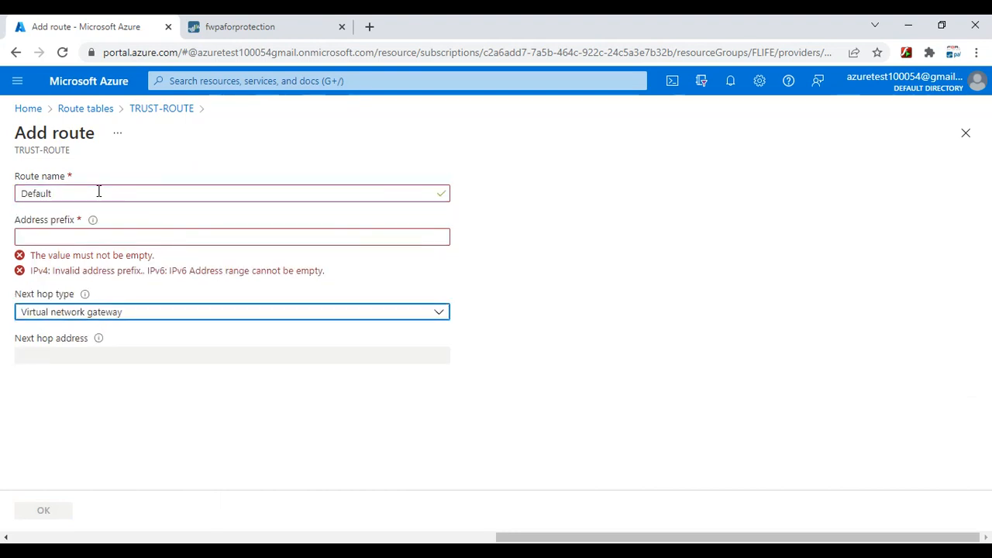
{"action": "left_click", "coordinate": [91, 232]}
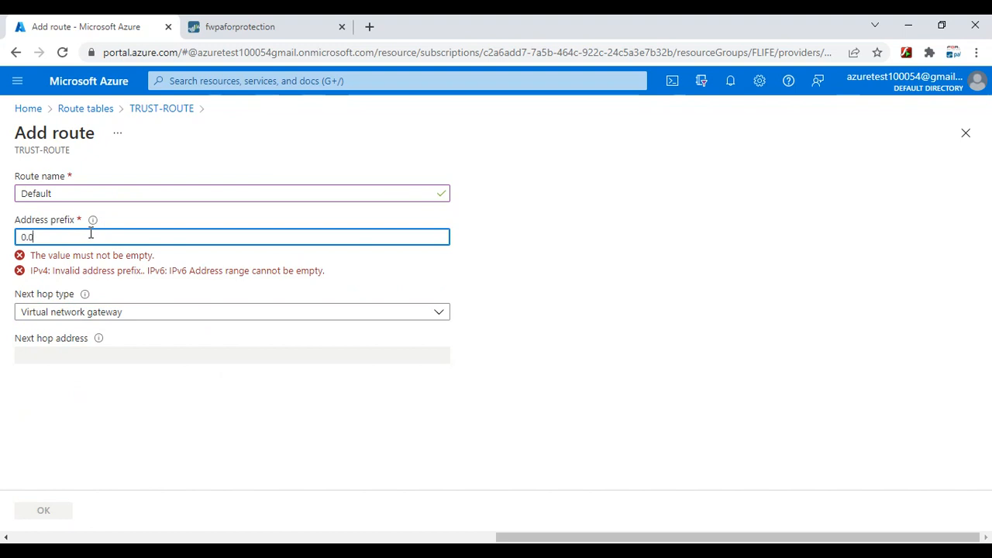
{"action": "type", "text": "0.0.0.0/0"}
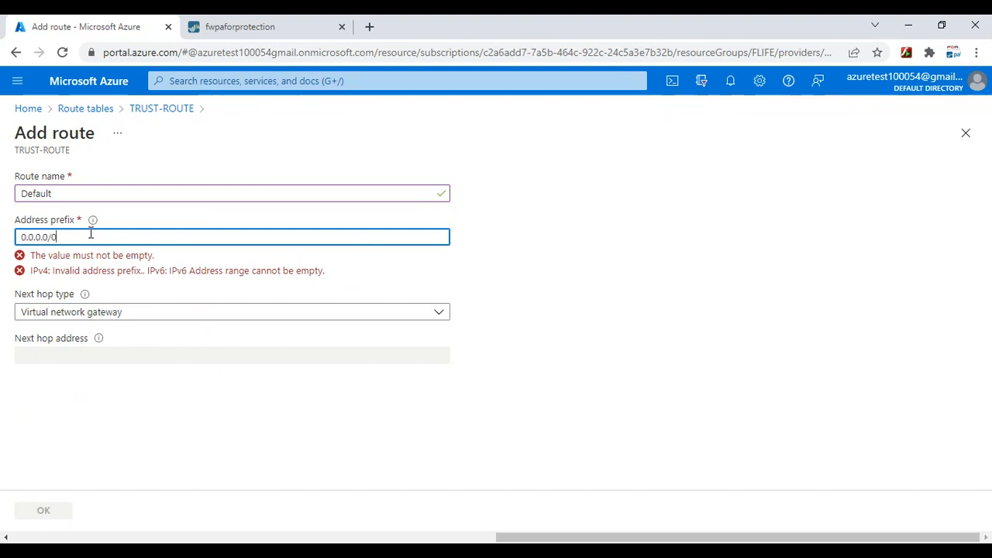
{"action": "left_click", "coordinate": [73, 283]}
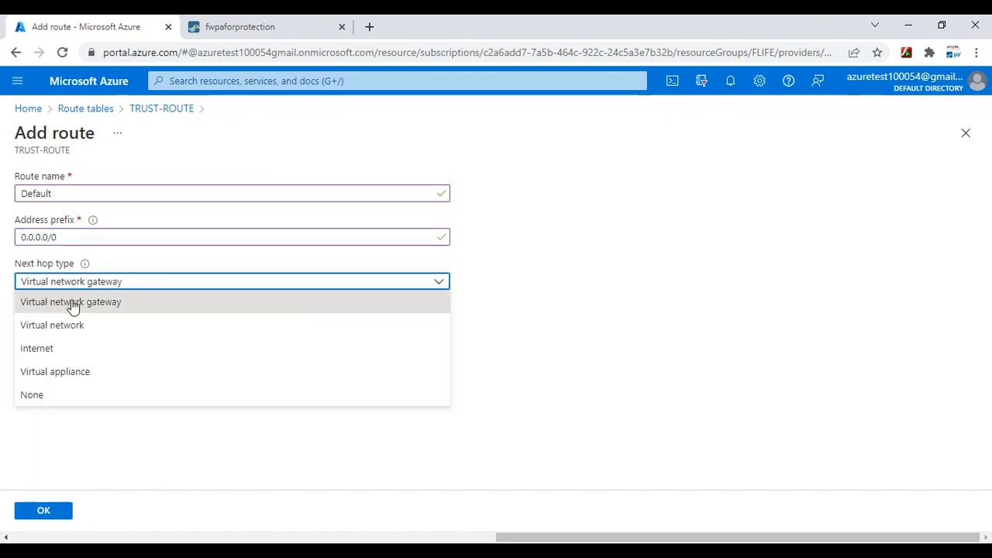
{"action": "left_click", "coordinate": [78, 373]}
{"action": "left_click", "coordinate": [71, 325]}
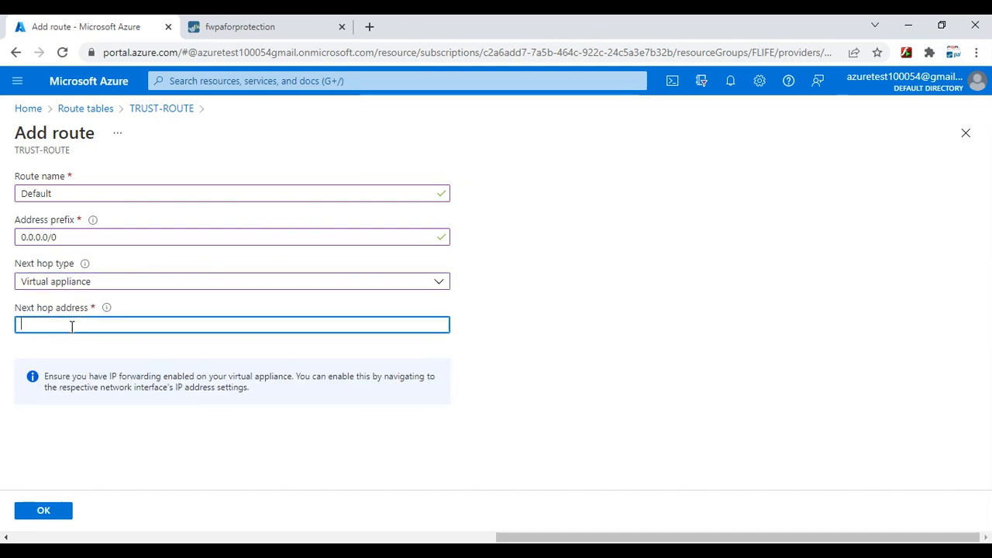
{"action": "type", "text": "192.168.240"}
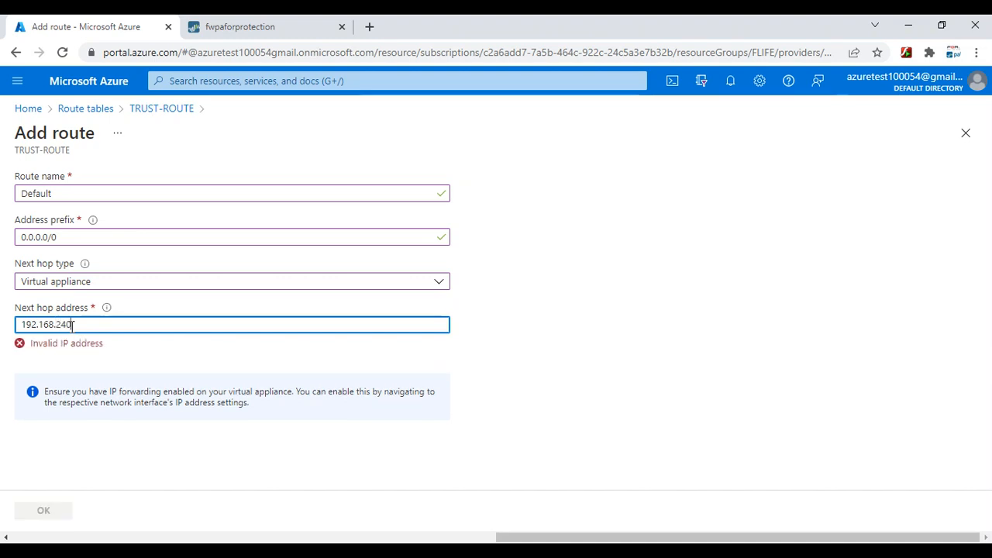
{"action": "type", "text": ".100"}
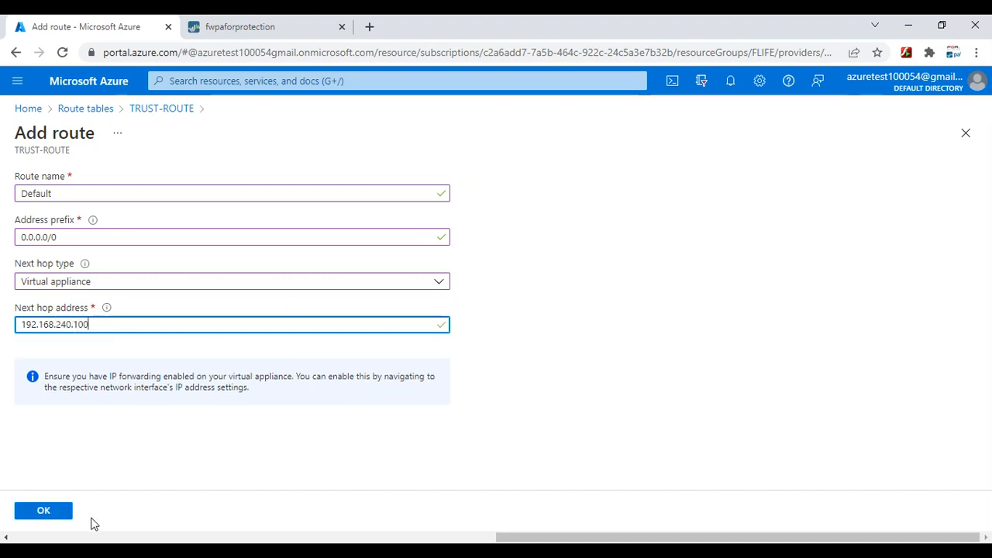
{"action": "left_click", "coordinate": [58, 514]}
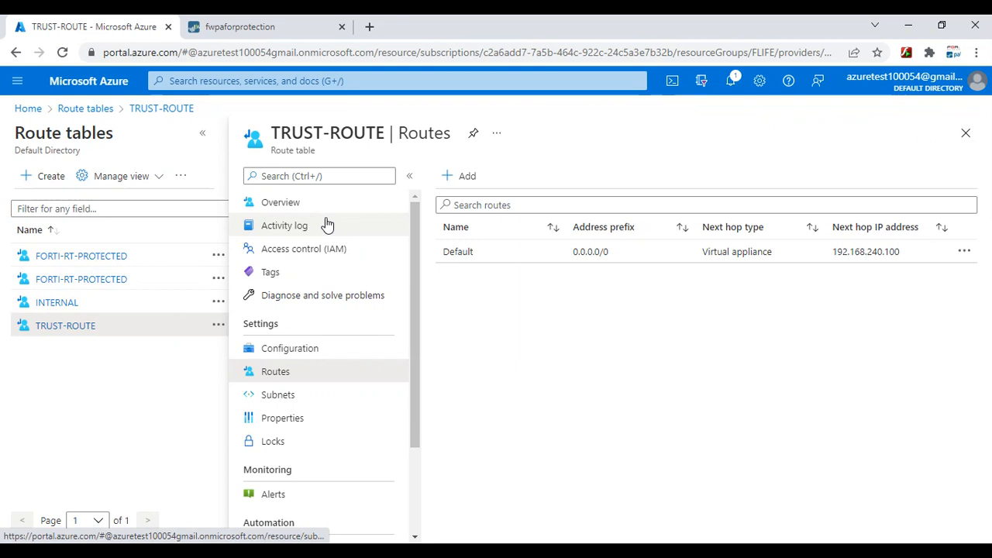
{"action": "left_click", "coordinate": [91, 332]}
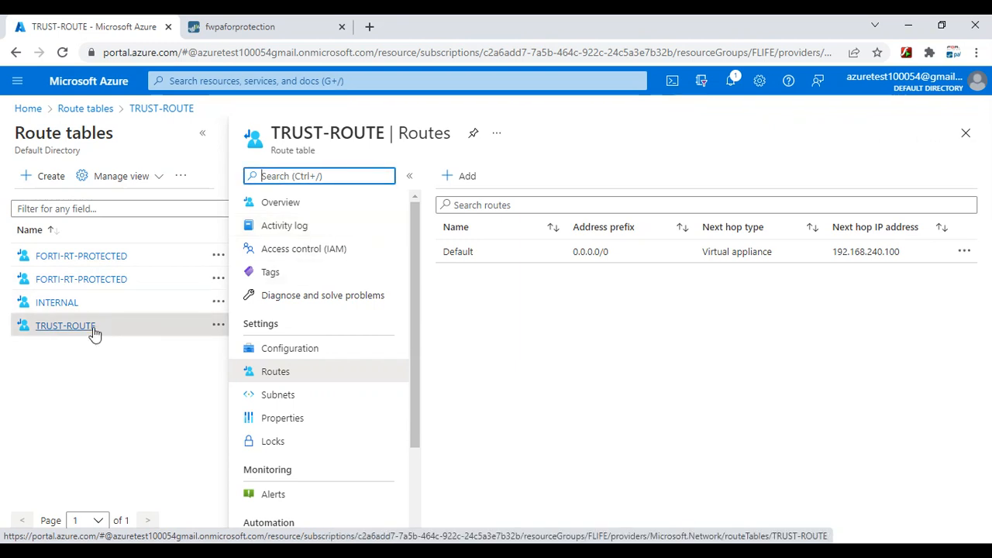
Attach the TRUST-ROUTE route table to the FLIFE-WEB subnet of FLIFE-VNET and save it
{"action": "left_click", "coordinate": [293, 206]}
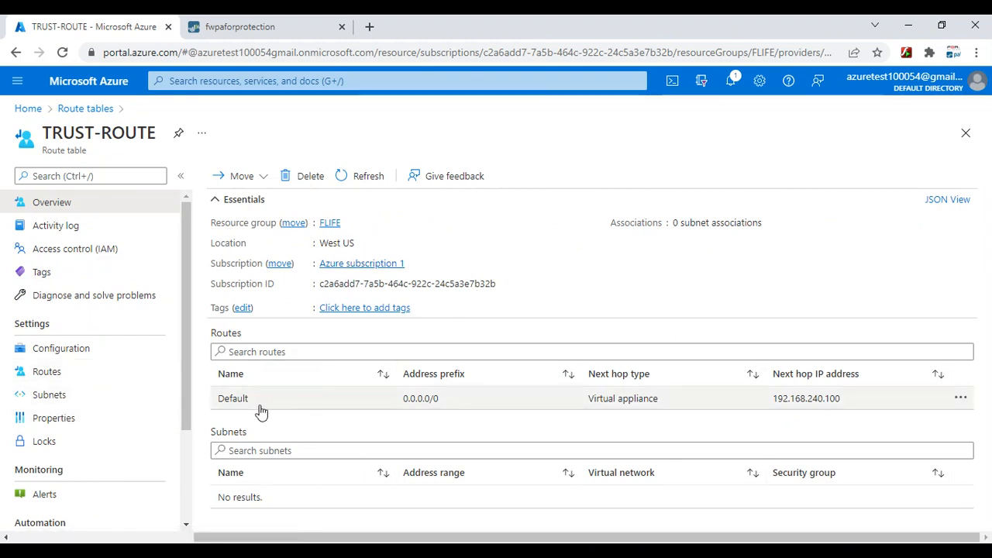
{"action": "left_click", "coordinate": [234, 83]}
{"action": "left_click", "coordinate": [333, 298]}
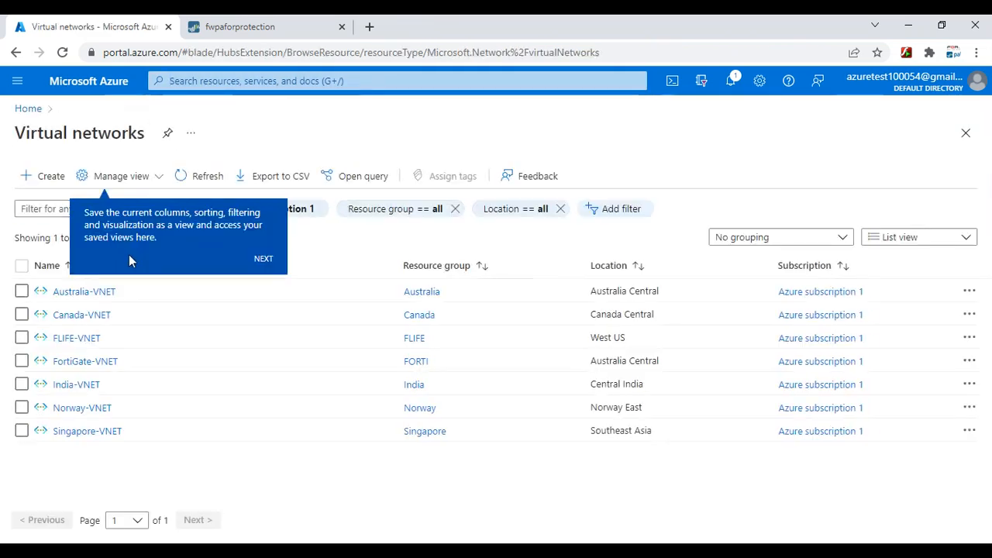
{"action": "left_click", "coordinate": [69, 338]}
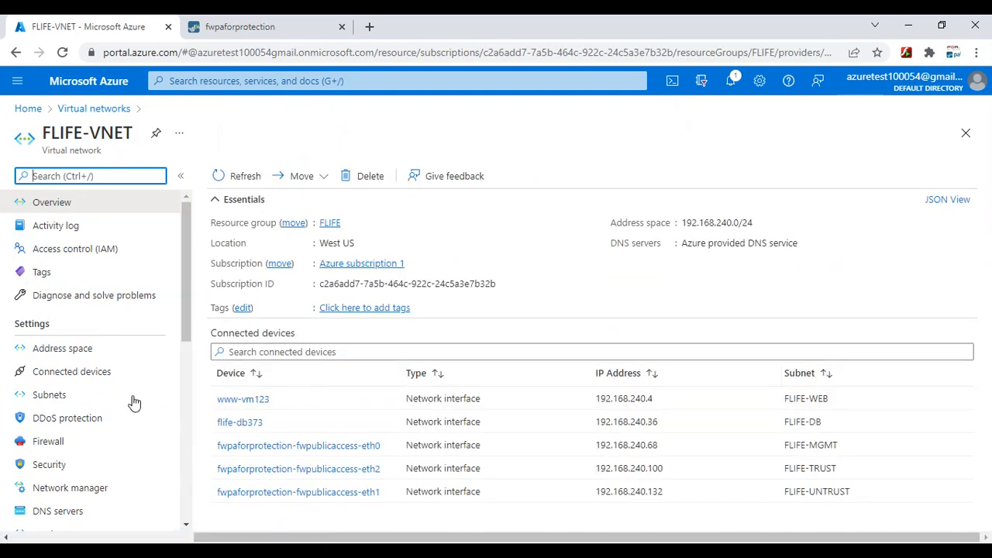
{"action": "left_click", "coordinate": [47, 394]}
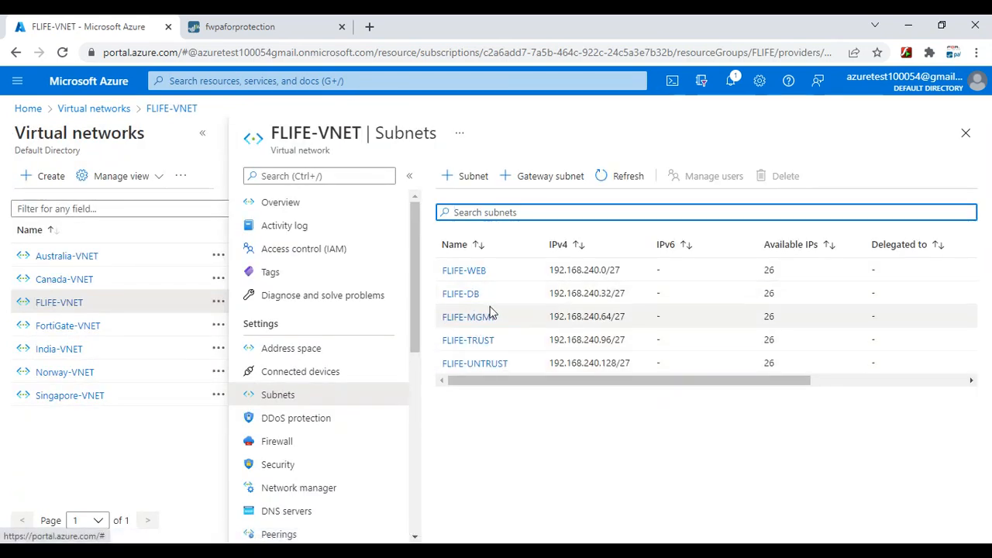
{"action": "left_click", "coordinate": [462, 272]}
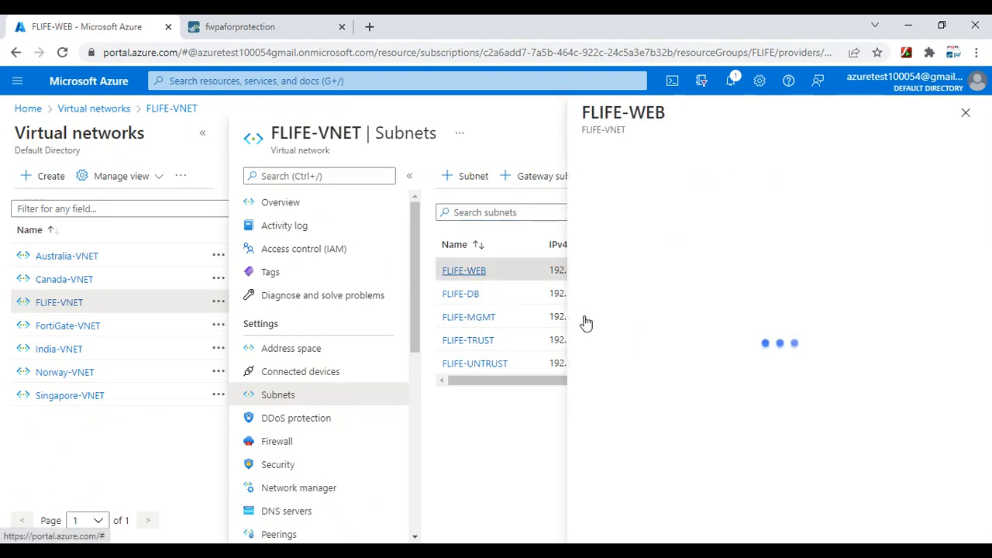
{"action": "left_click", "coordinate": [622, 394]}
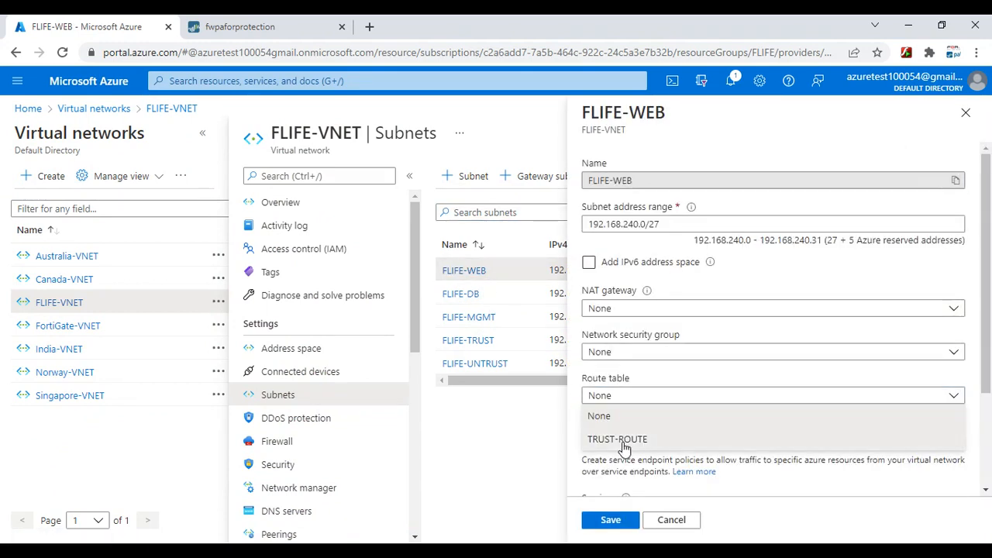
{"action": "left_click", "coordinate": [622, 436]}
{"action": "left_click", "coordinate": [610, 520]}
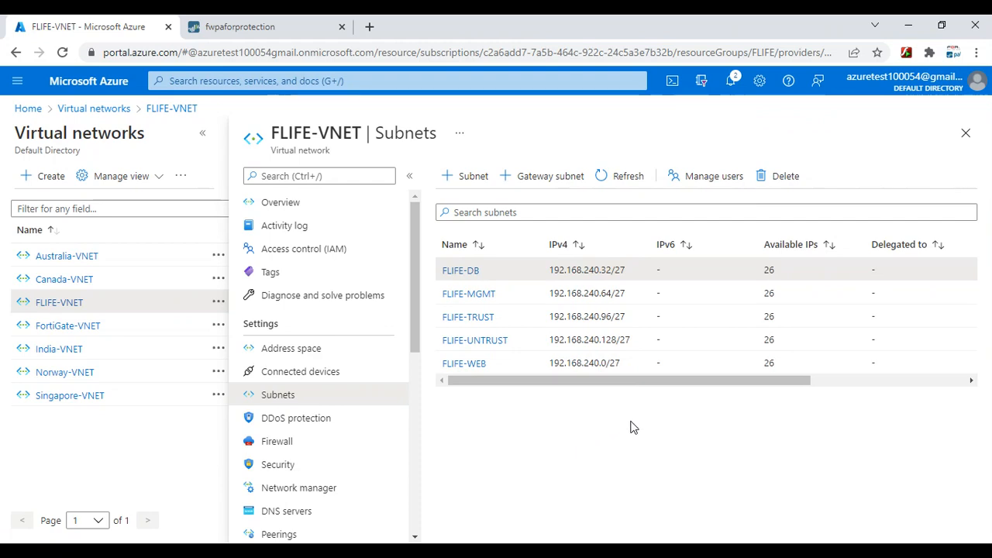
Reload 40.78.54.78 until the Apache2 Ubuntu Default Page appears, then minimize the browser
{"action": "mouse_move", "coordinate": [624, 550]}
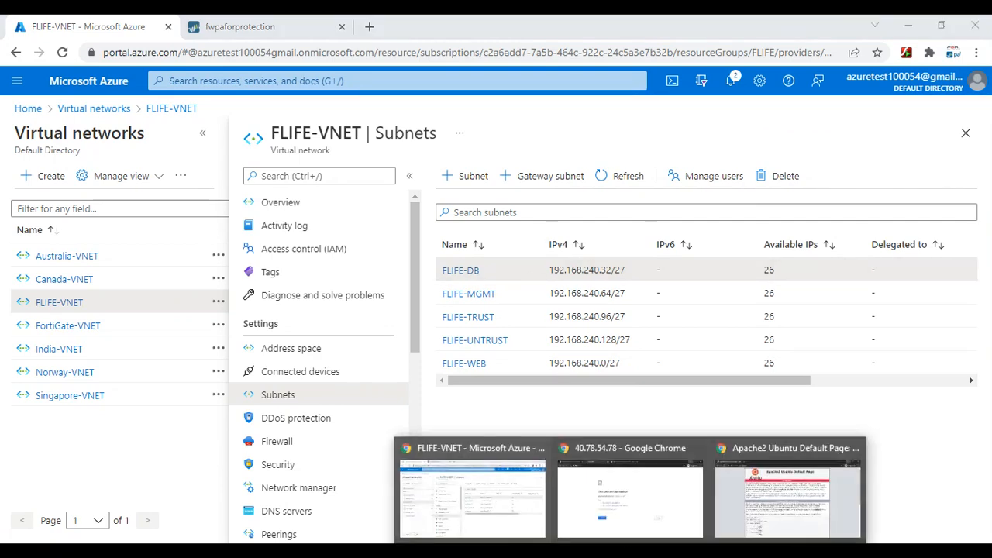
{"action": "left_click", "coordinate": [648, 500]}
{"action": "left_click", "coordinate": [311, 419]}
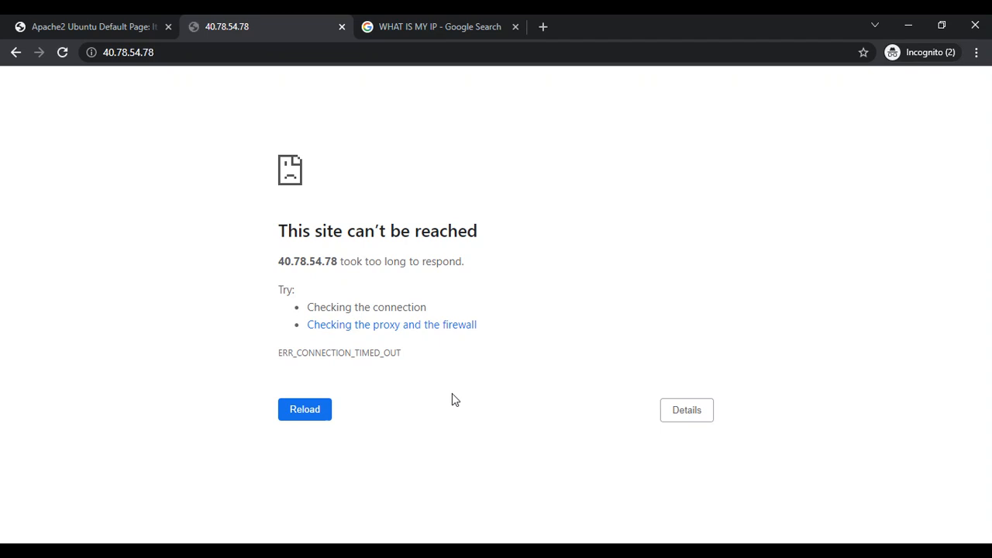
{"action": "left_click", "coordinate": [324, 411]}
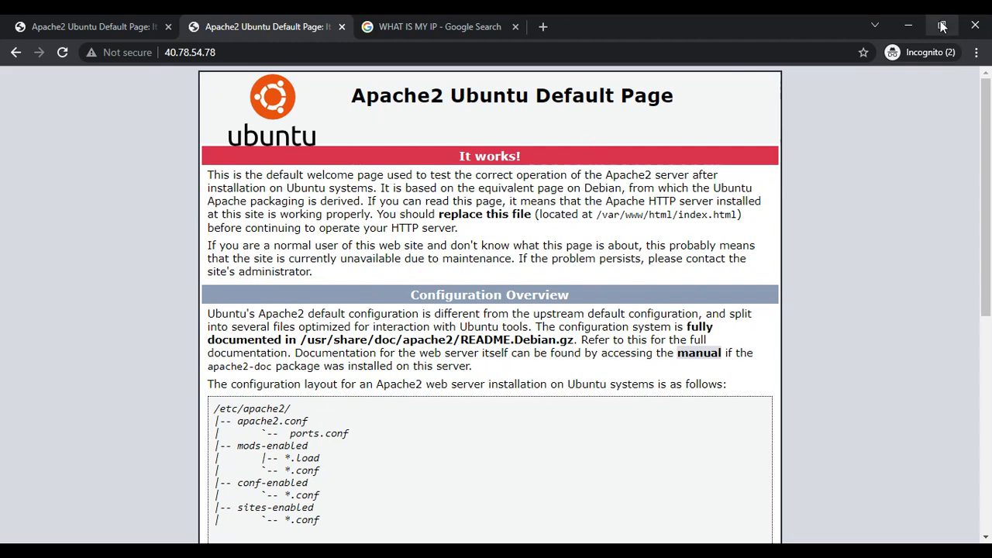
{"action": "left_click", "coordinate": [908, 25]}
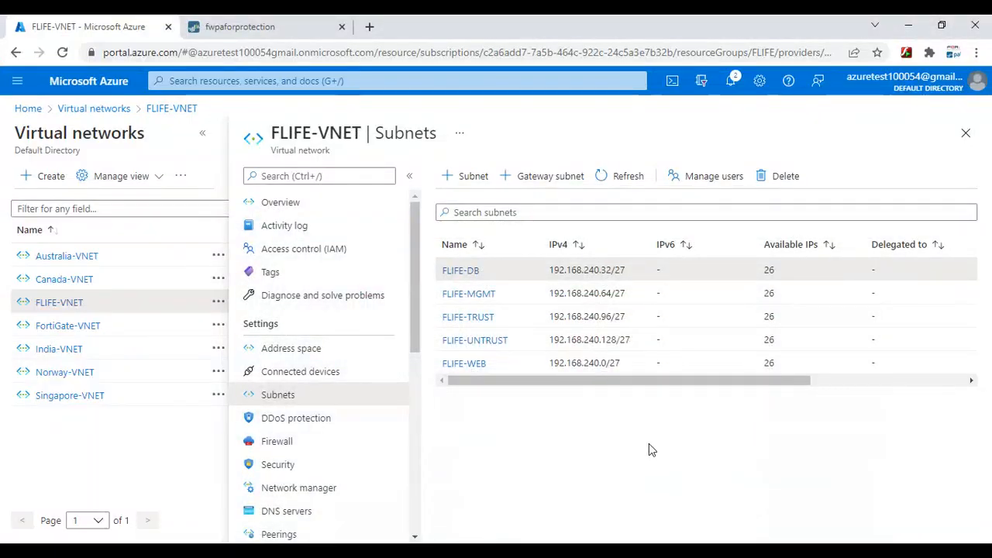
{"action": "left_click", "coordinate": [714, 551]}
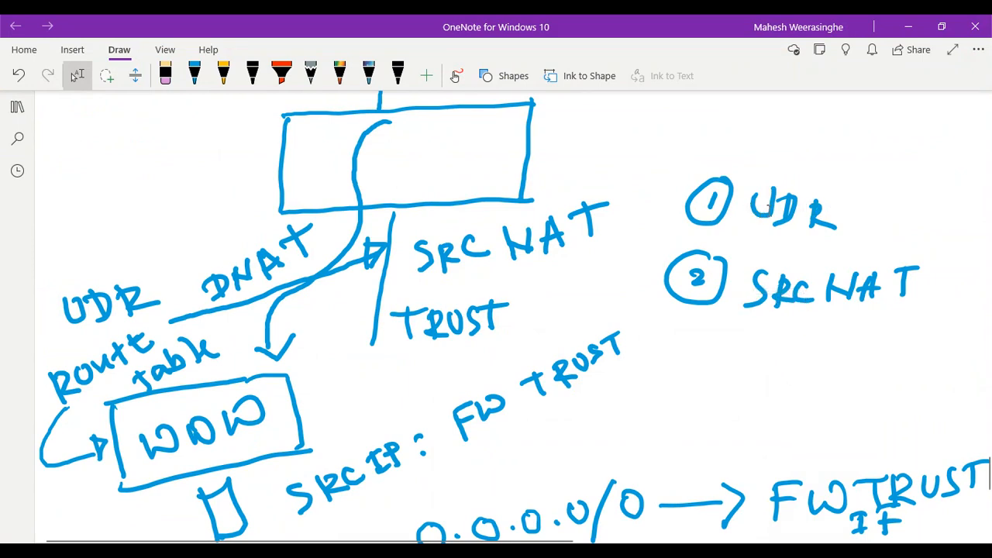
{"action": "scroll", "coordinate": [510, 306], "scroll_direction": "up", "scroll_amount": 3}
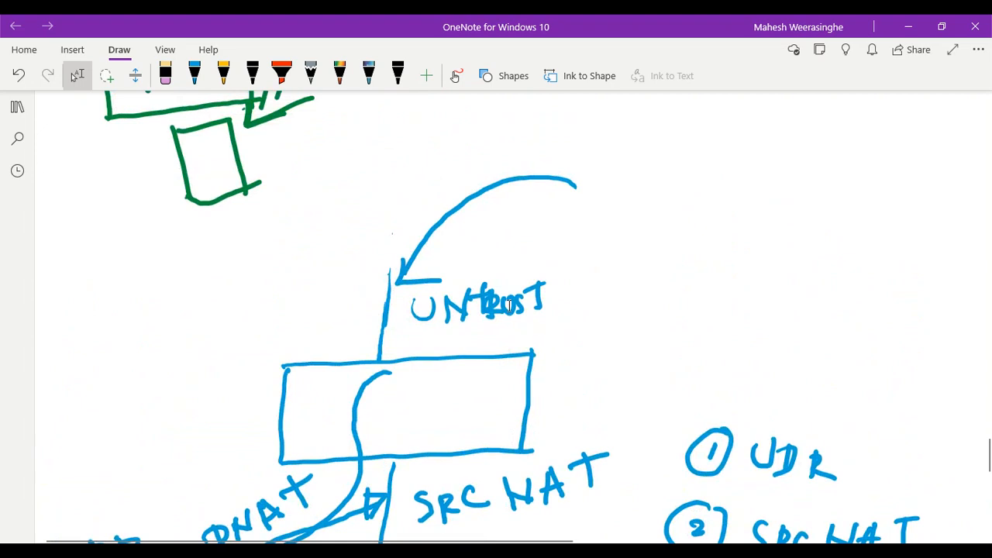
{"action": "scroll", "coordinate": [510, 306], "scroll_direction": "up", "scroll_amount": 1}
{"action": "scroll", "coordinate": [510, 306], "scroll_direction": "down", "scroll_amount": 3}
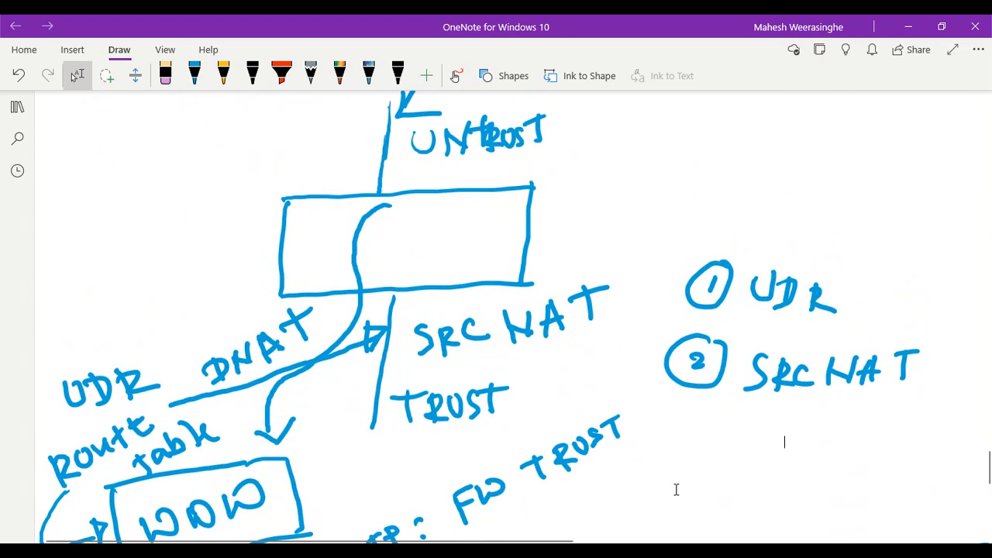
{"action": "mouse_move", "coordinate": [630, 550]}
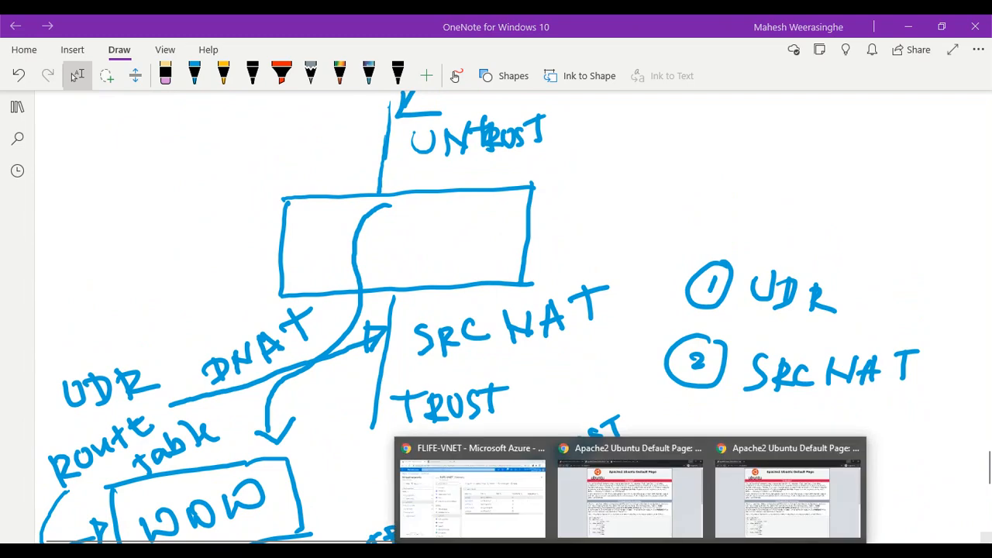
{"action": "left_click", "coordinate": [508, 514]}
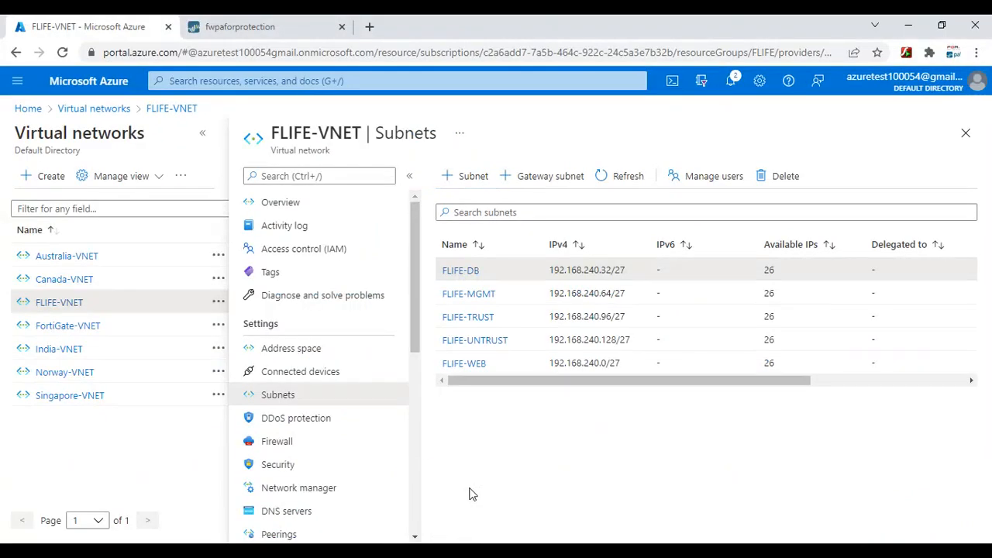
Leave the WEB ACCESS rule's Actions profile type at None and cancel the rule dialog
{"action": "left_click", "coordinate": [250, 25]}
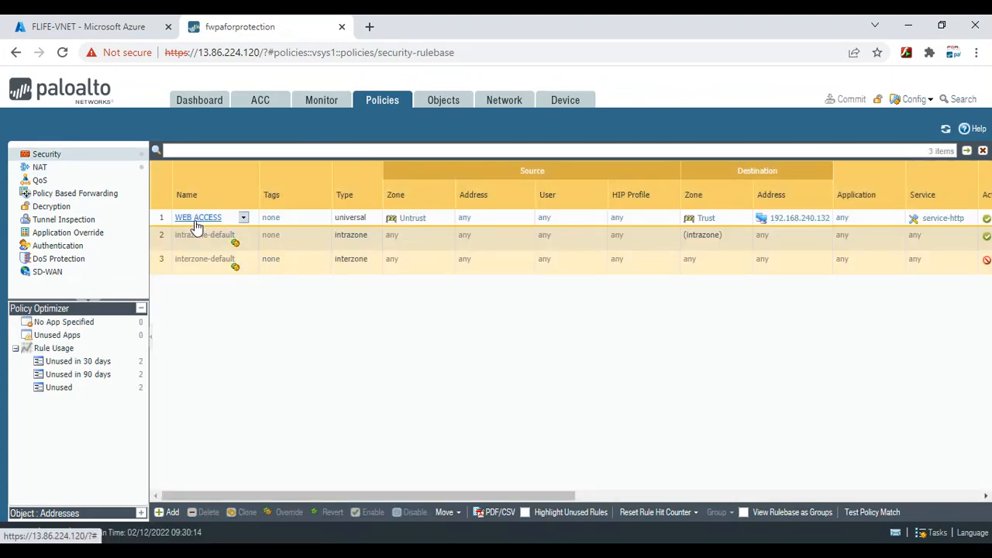
{"action": "left_click", "coordinate": [194, 218]}
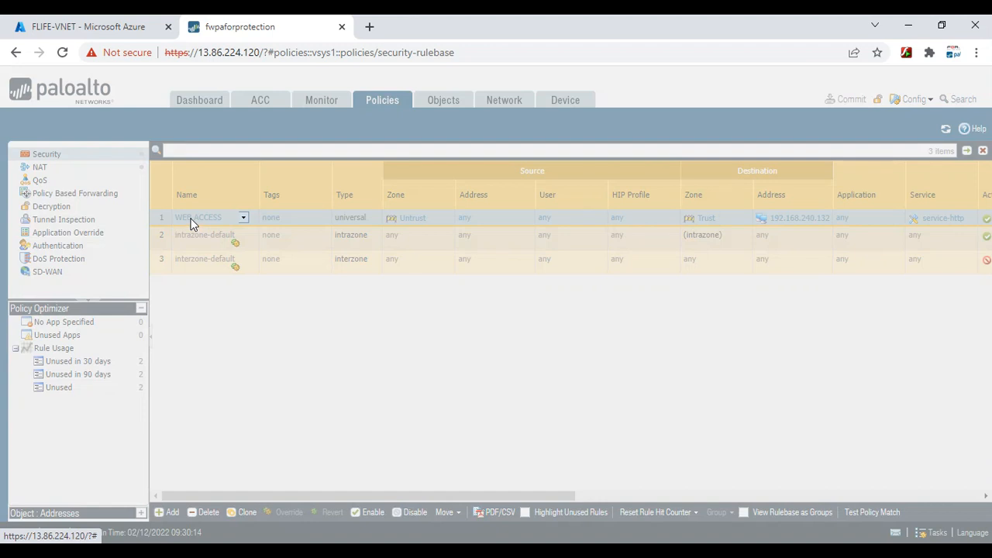
{"action": "left_click", "coordinate": [614, 206]}
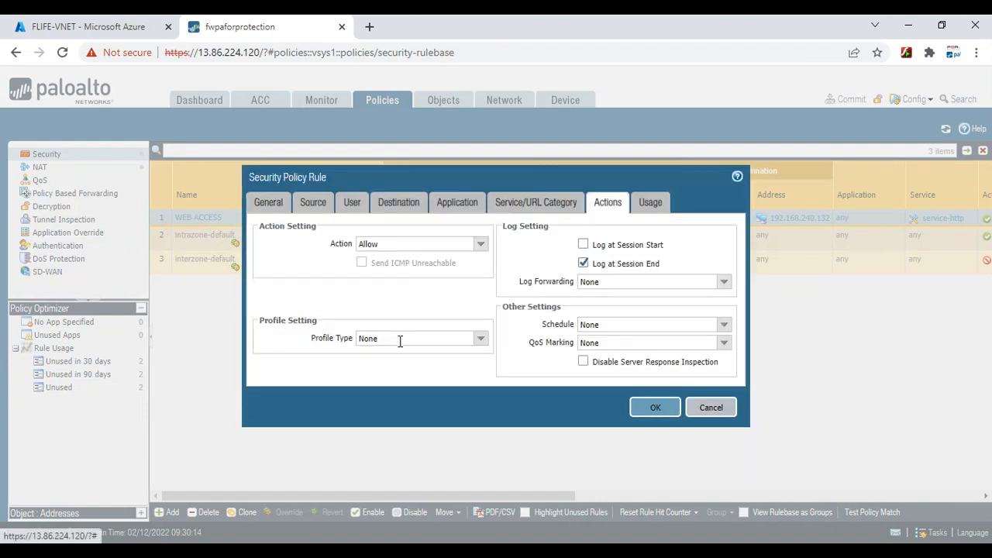
{"action": "left_click", "coordinate": [479, 338]}
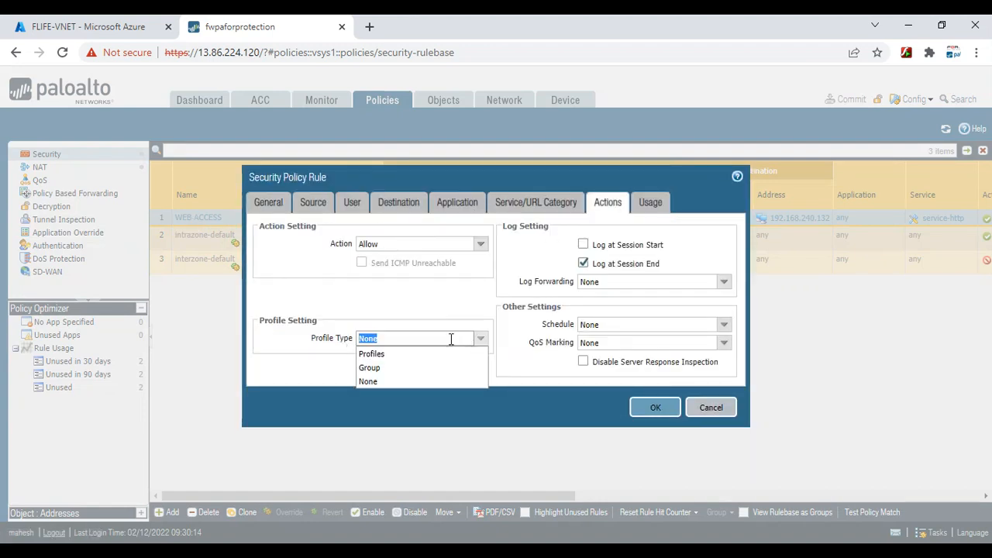
{"action": "left_click", "coordinate": [371, 381]}
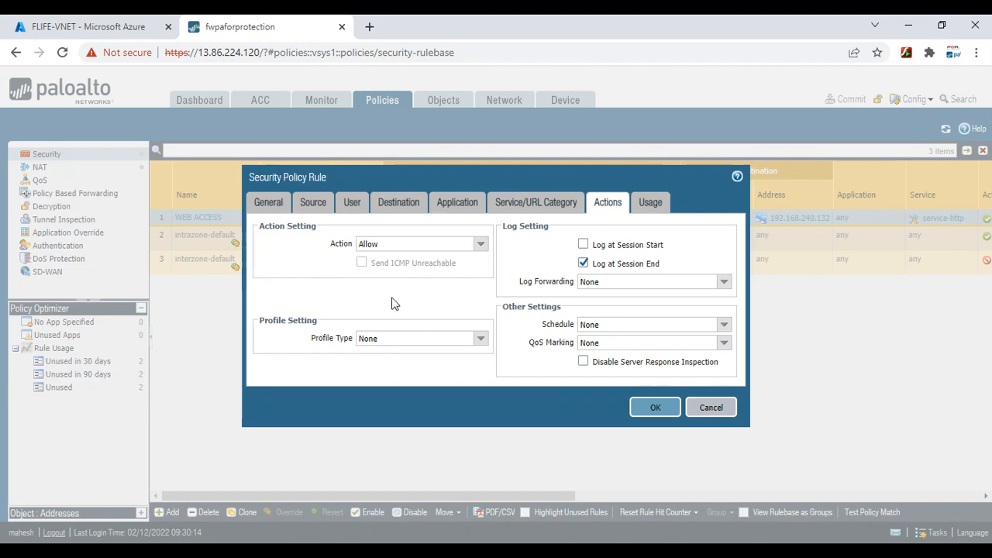
{"action": "left_click", "coordinate": [717, 408]}
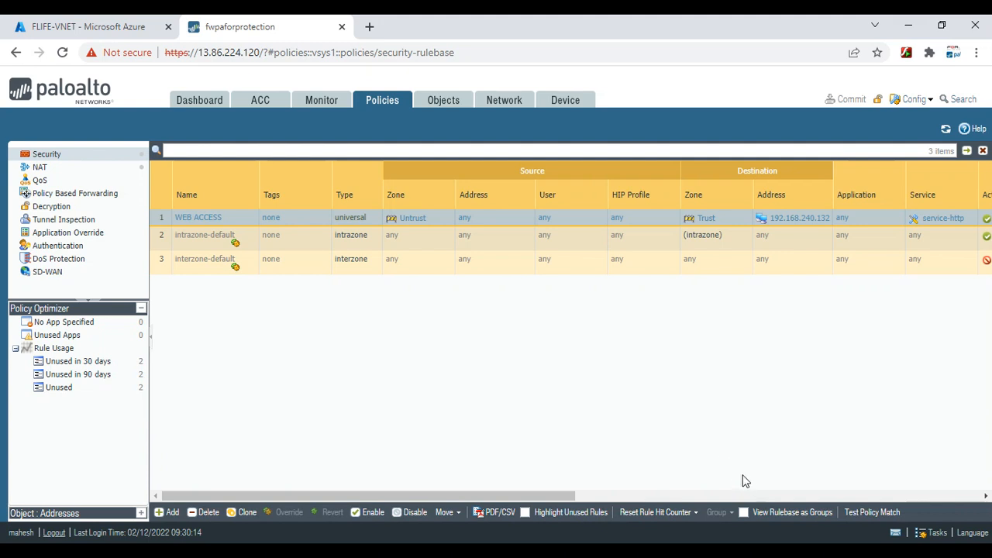
Dismiss the network error on the web server's PuTTY terminal and hide the window
{"action": "left_click", "coordinate": [791, 550]}
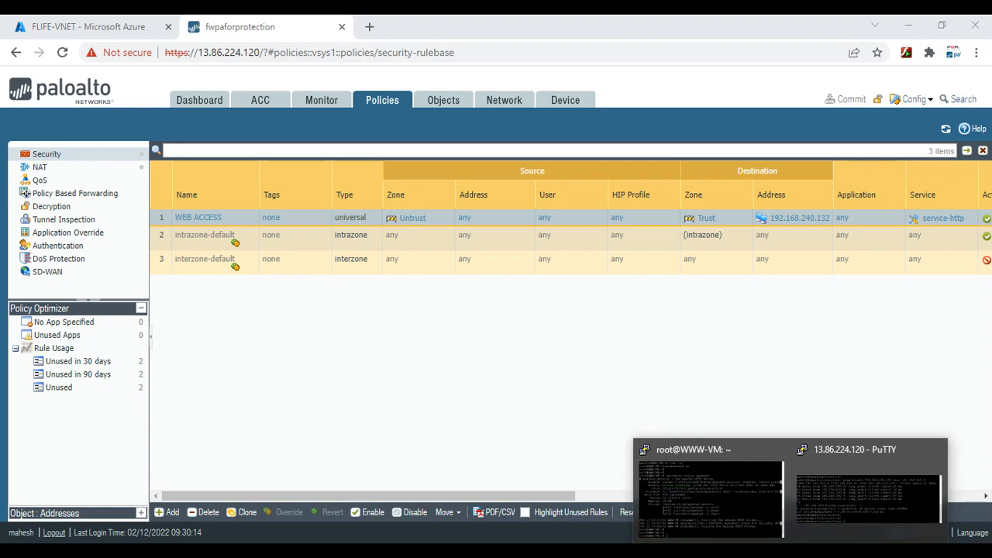
{"action": "left_click", "coordinate": [690, 473]}
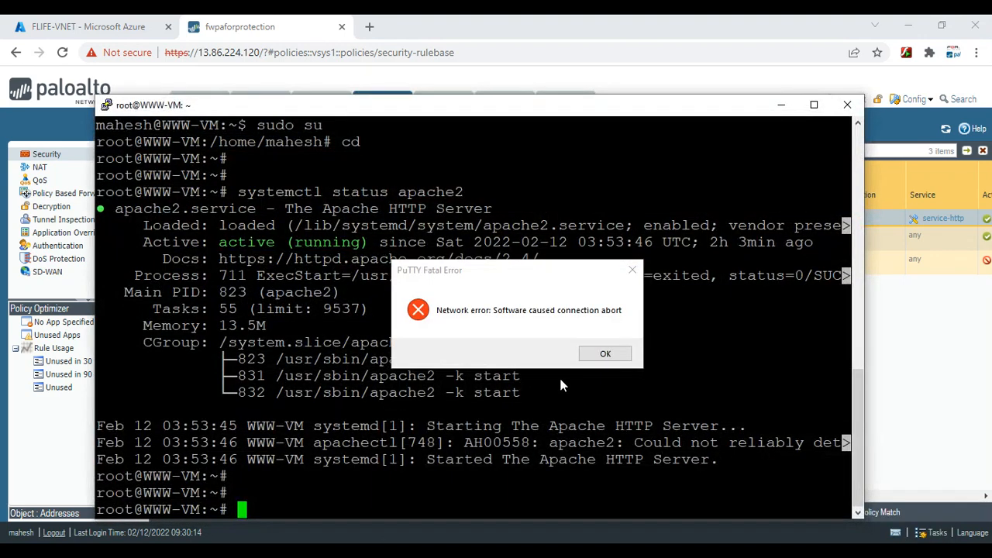
{"action": "left_click", "coordinate": [602, 352]}
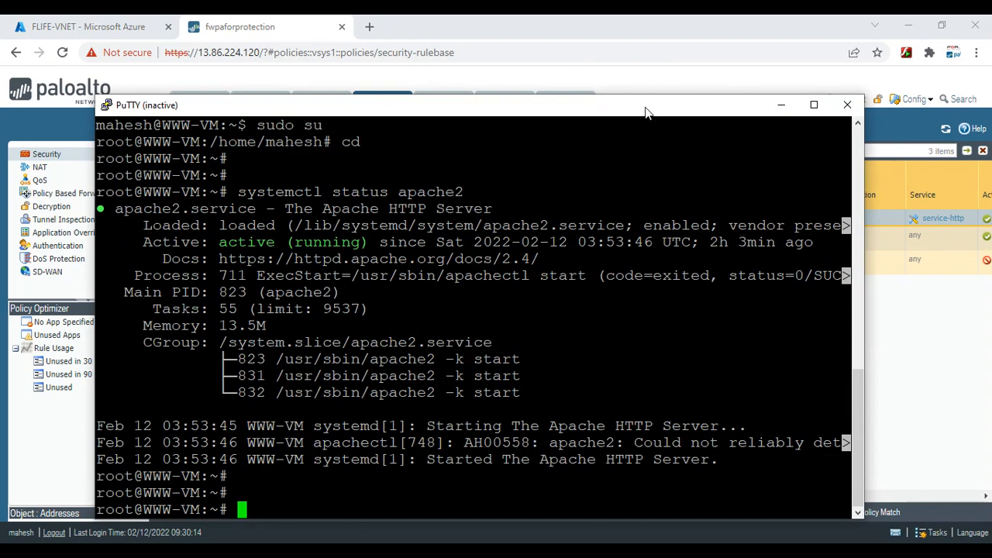
{"action": "left_click_drag", "start_coordinate": [648, 107], "coordinate": [697, 218]}
{"action": "left_click", "coordinate": [830, 216]}
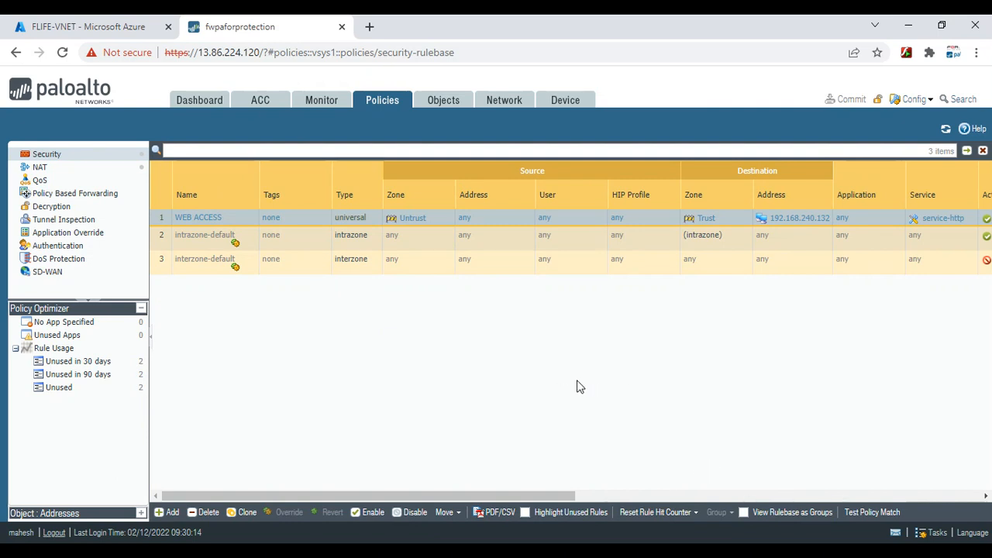
Restart the dropped PuTTY session to reconnect to the web server at 138.91.240.228
{"action": "left_click", "coordinate": [766, 538]}
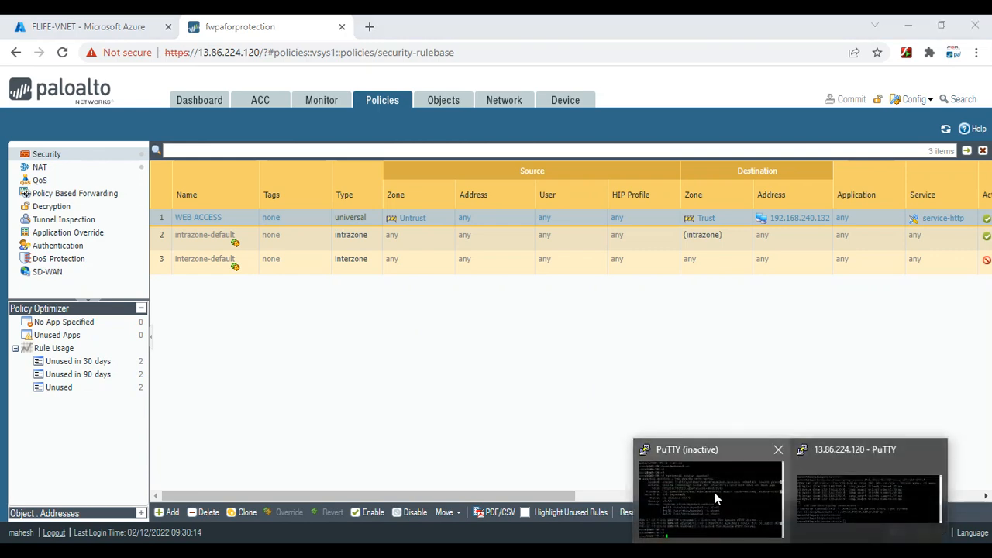
{"action": "left_click", "coordinate": [714, 493]}
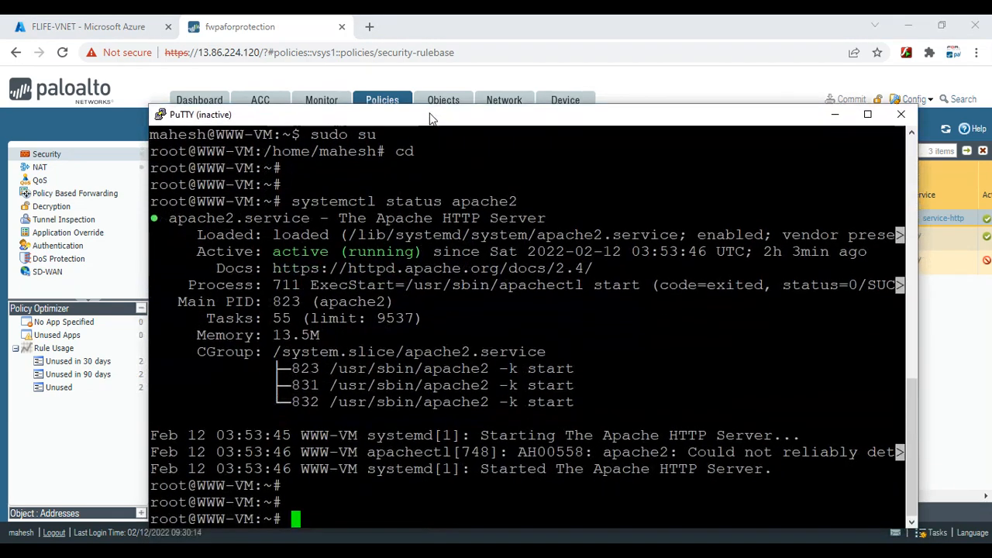
{"action": "left_click_drag", "start_coordinate": [429, 113], "coordinate": [430, 109]}
{"action": "right_click", "coordinate": [430, 111]}
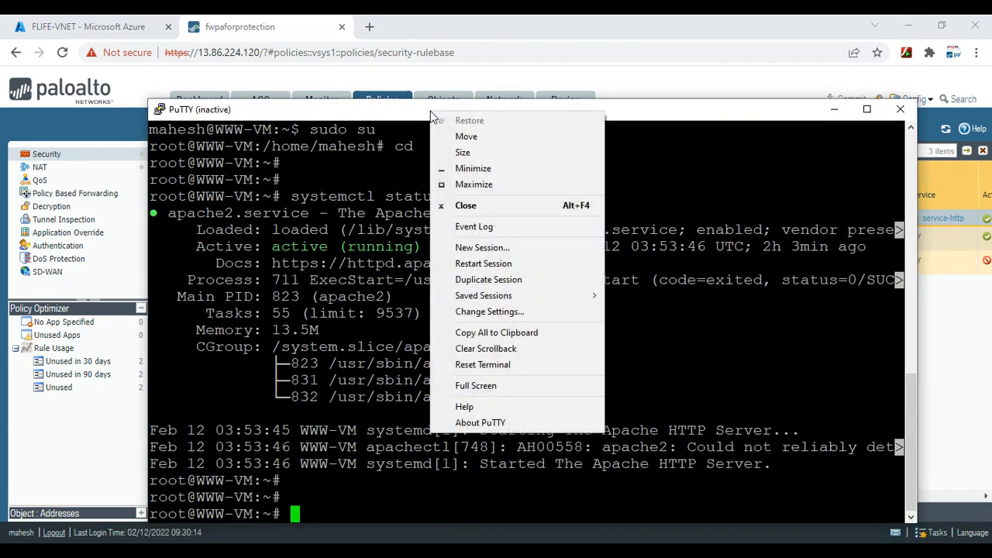
{"action": "left_click", "coordinate": [484, 264]}
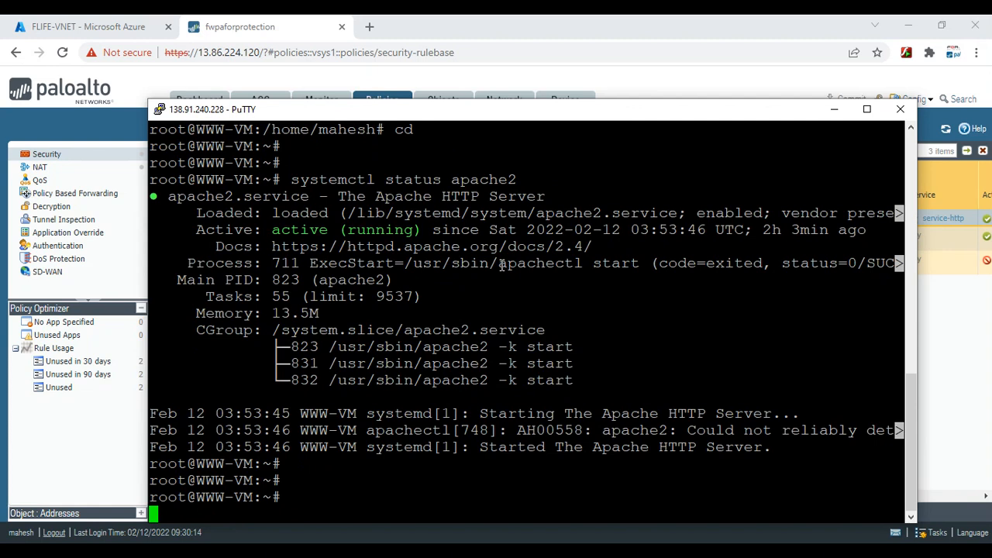
Create a new NAT rule named WEB SSH
{"action": "left_click", "coordinate": [834, 109]}
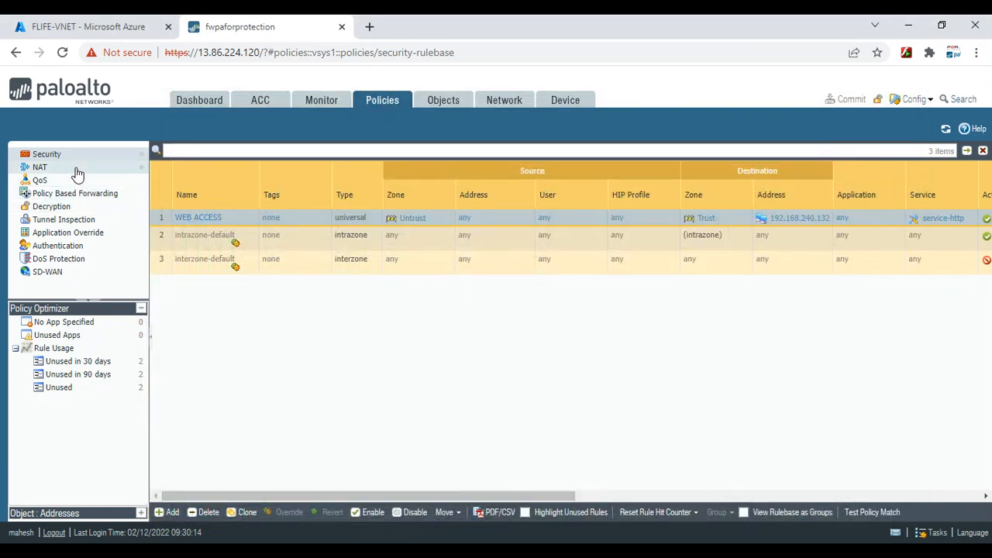
{"action": "left_click", "coordinate": [192, 220]}
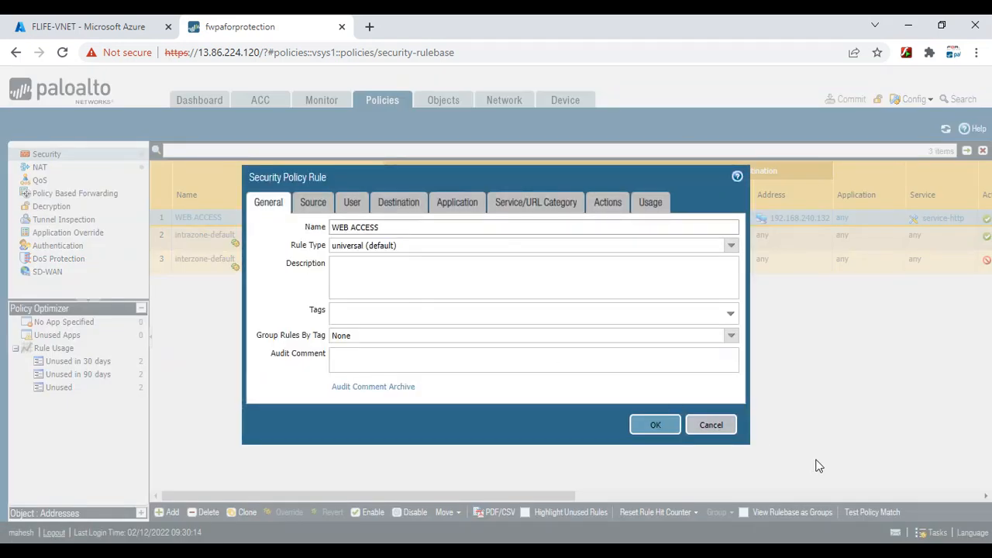
{"action": "left_click", "coordinate": [711, 426]}
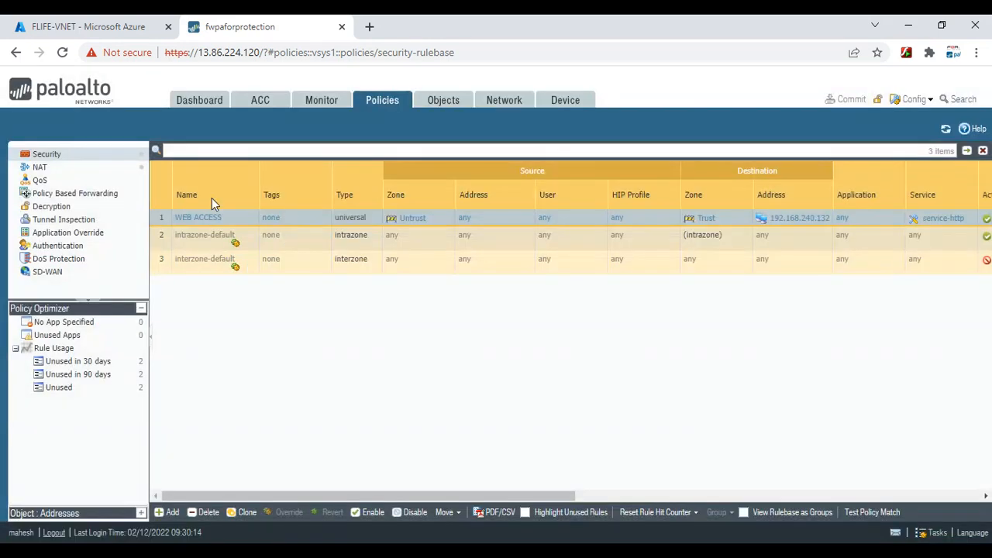
{"action": "left_click", "coordinate": [40, 167]}
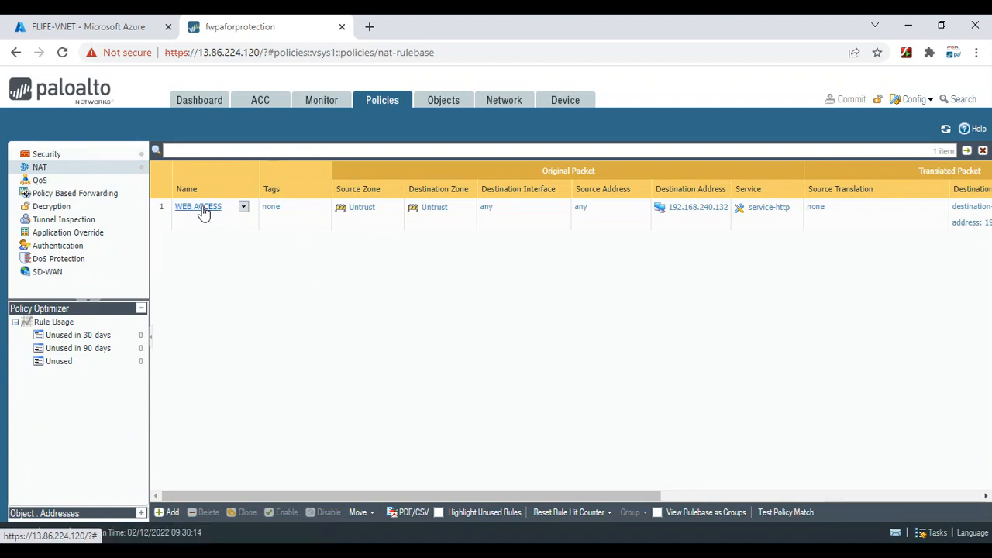
{"action": "left_click", "coordinate": [166, 515]}
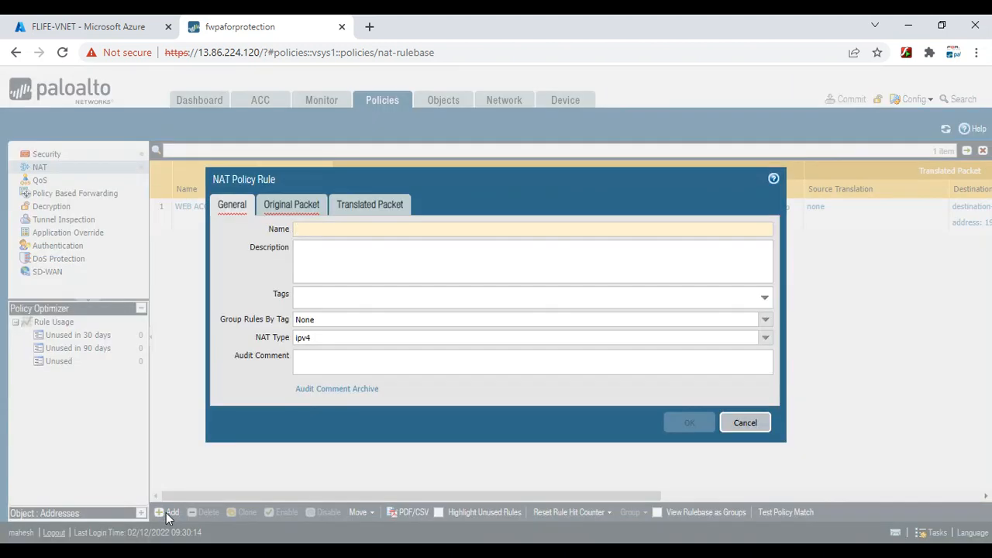
{"action": "type", "text": "WEB SSH"}
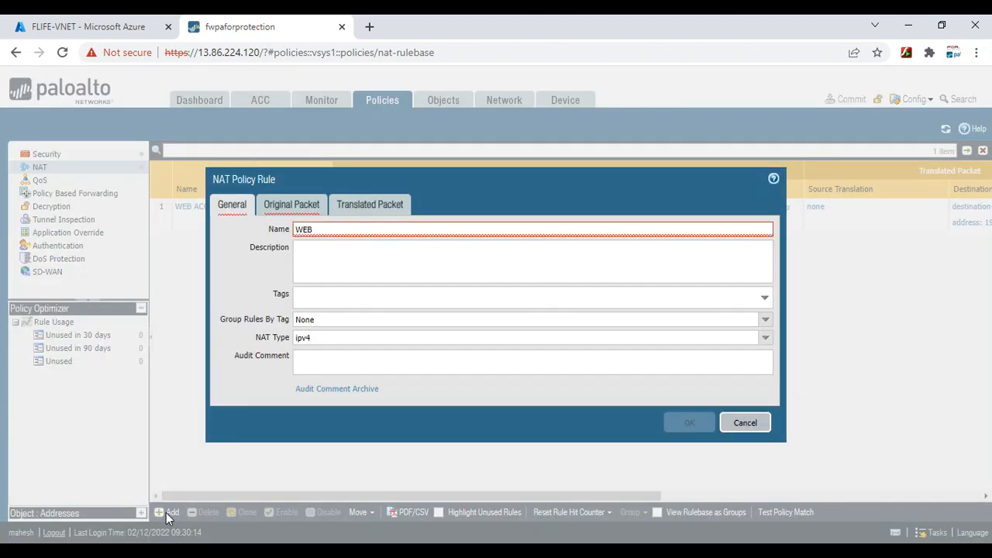
Set the WEB SSH rule's original packet source and destination zones to Untrust
{"action": "left_click", "coordinate": [283, 205]}
{"action": "left_click", "coordinate": [236, 385]}
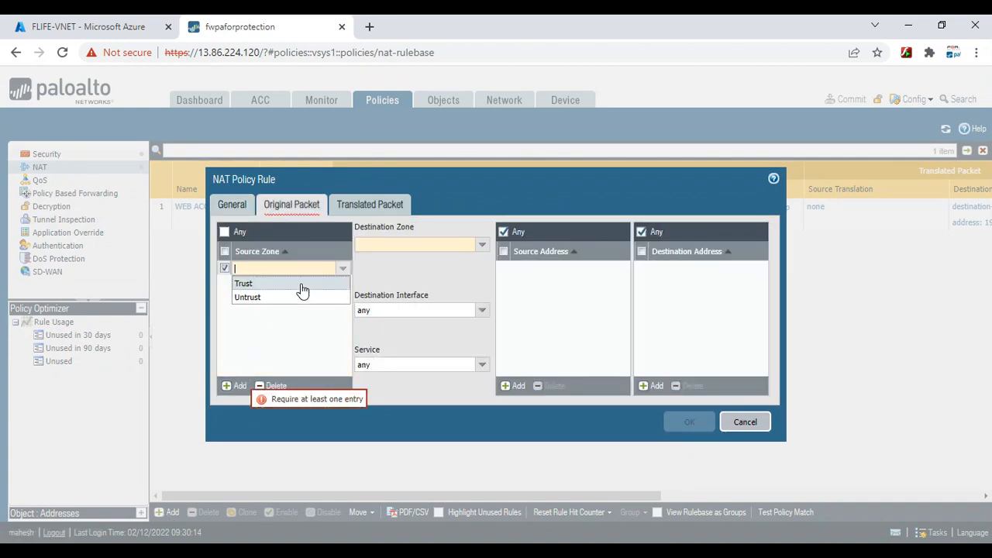
{"action": "left_click", "coordinate": [269, 299]}
{"action": "left_click", "coordinate": [267, 301]}
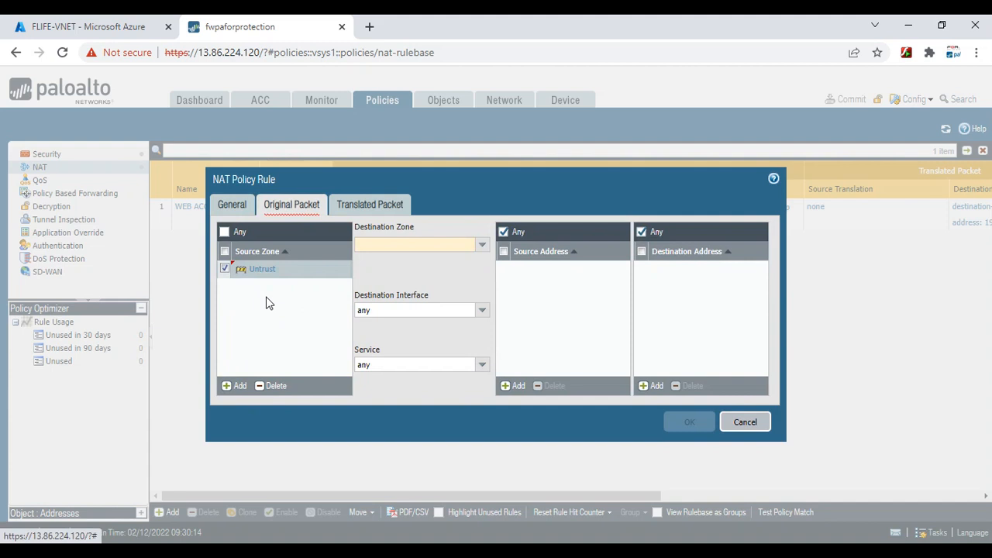
{"action": "left_click", "coordinate": [481, 247]}
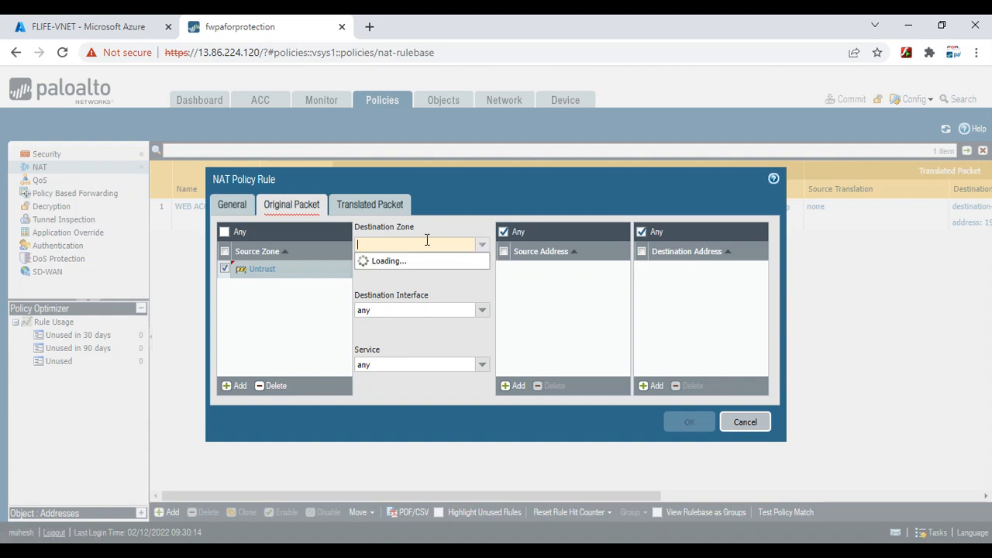
{"action": "left_click", "coordinate": [409, 275]}
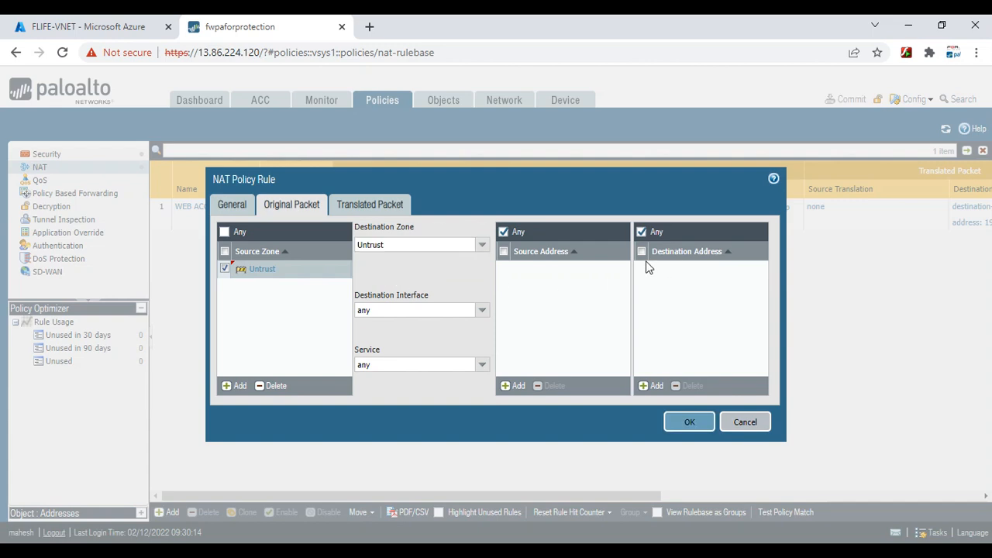
{"action": "left_click", "coordinate": [124, 28]}
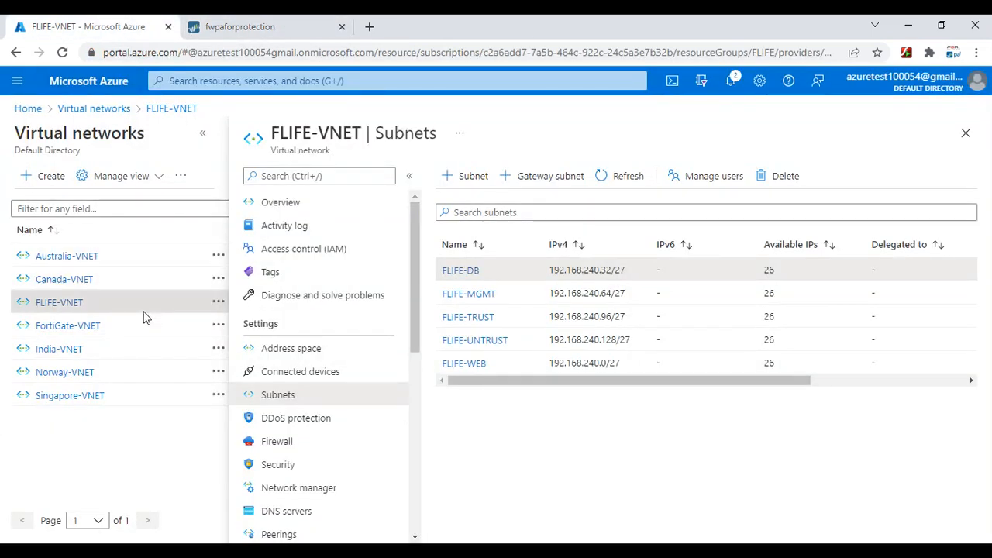
Copy private IP 192.168.240.132 from the fwpaforprotection VM's eth1 networking details
{"action": "left_click", "coordinate": [267, 23]}
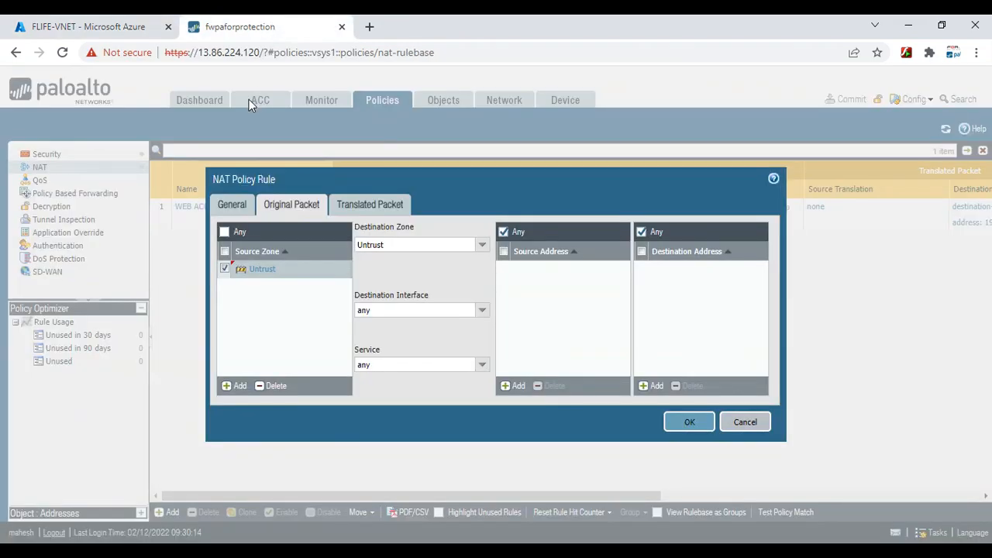
{"action": "left_click", "coordinate": [124, 27]}
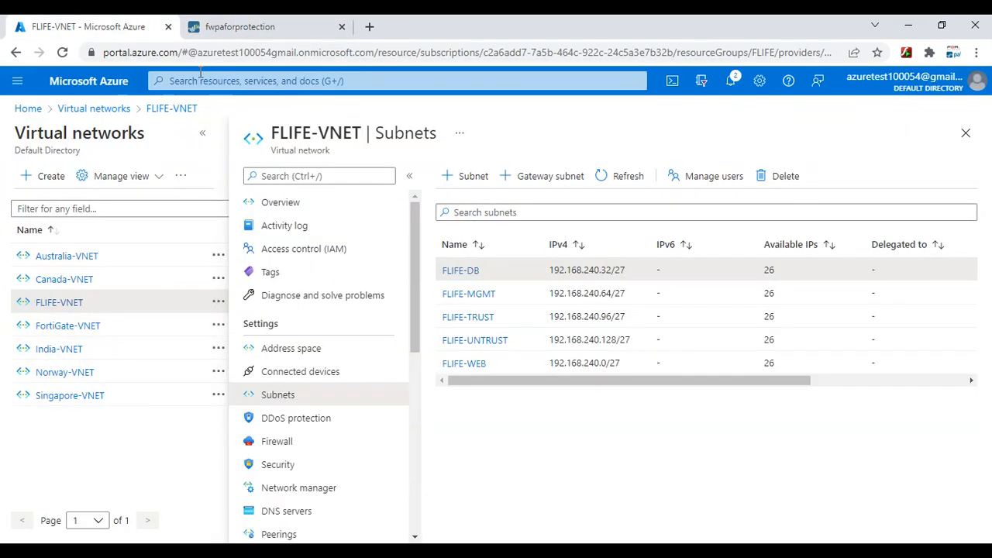
{"action": "left_click", "coordinate": [249, 81]}
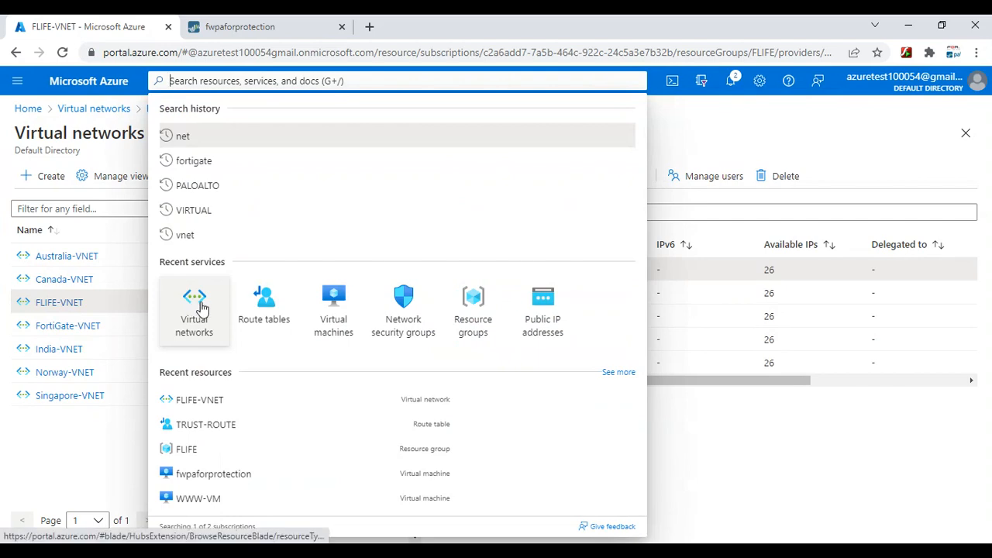
{"action": "left_click", "coordinate": [331, 305]}
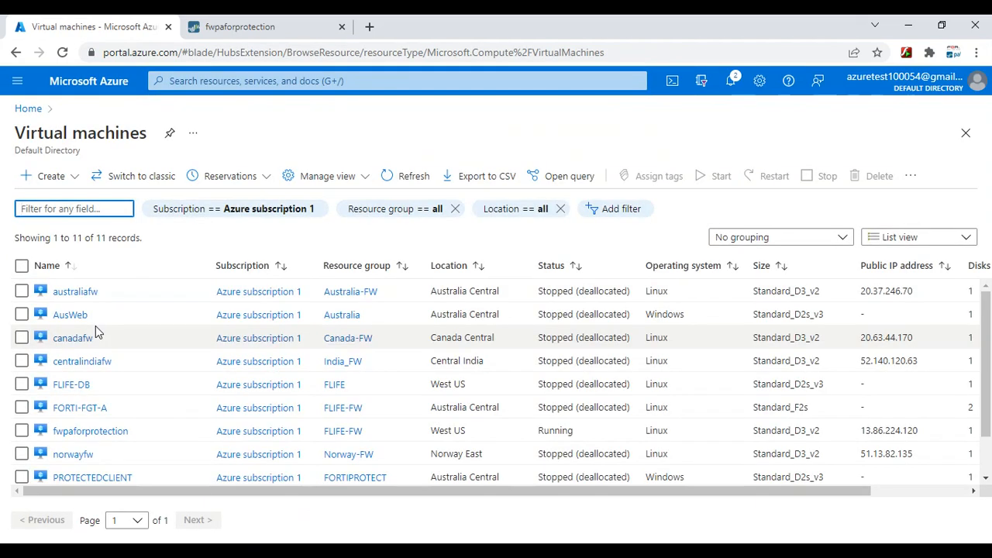
{"action": "left_click", "coordinate": [88, 436]}
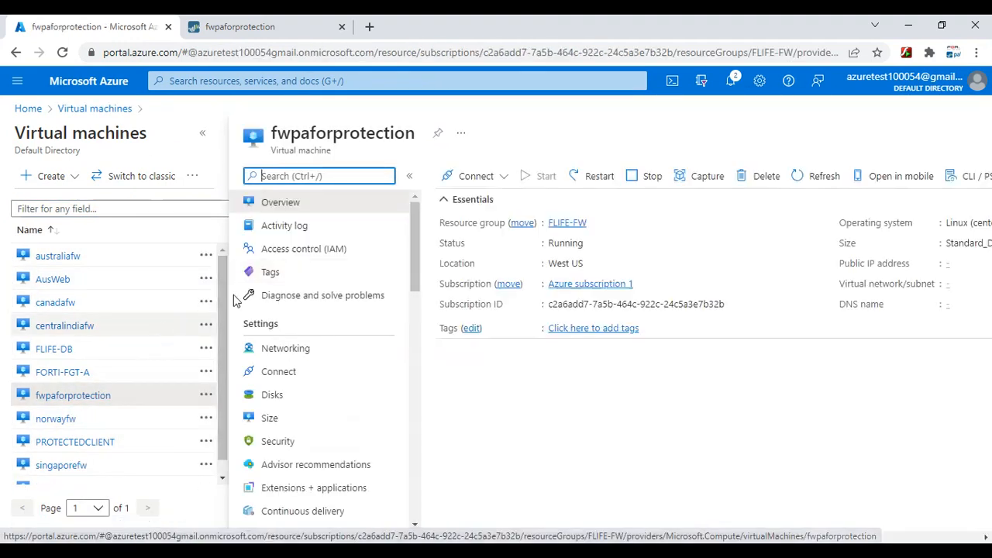
{"action": "left_click", "coordinate": [71, 350]}
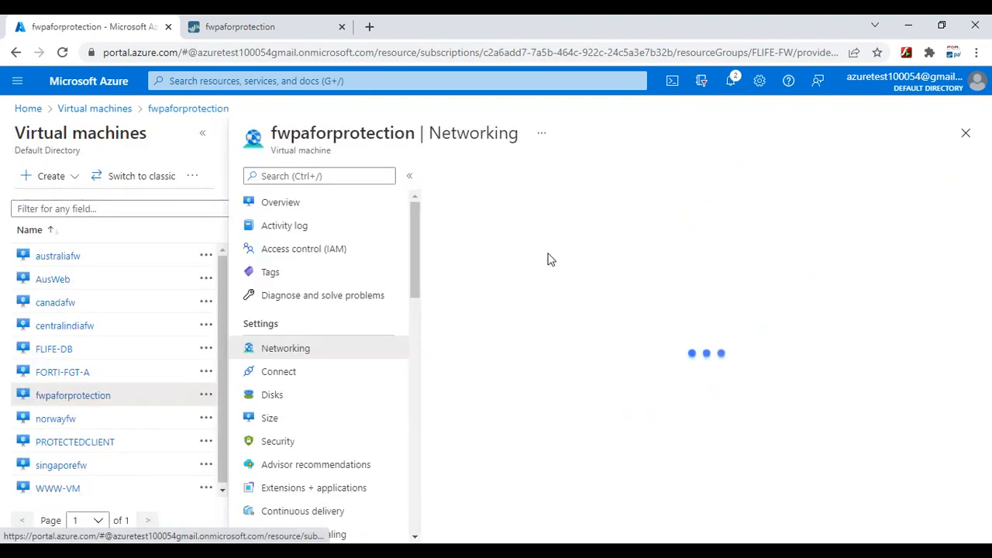
{"action": "left_click", "coordinate": [686, 223]}
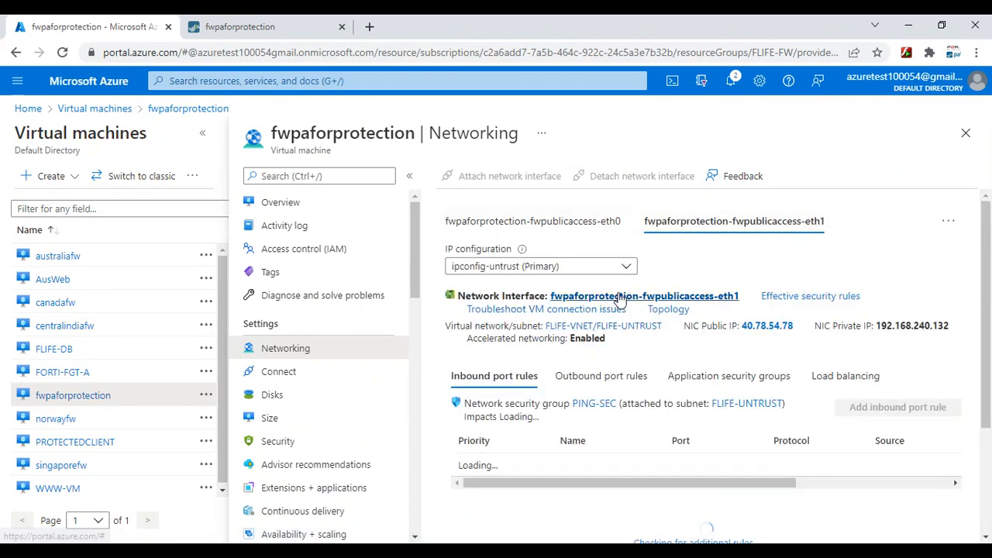
{"action": "left_click_drag", "start_coordinate": [967, 327], "coordinate": [875, 329]}
{"action": "right_click", "coordinate": [876, 329]}
{"action": "left_click", "coordinate": [881, 343]}
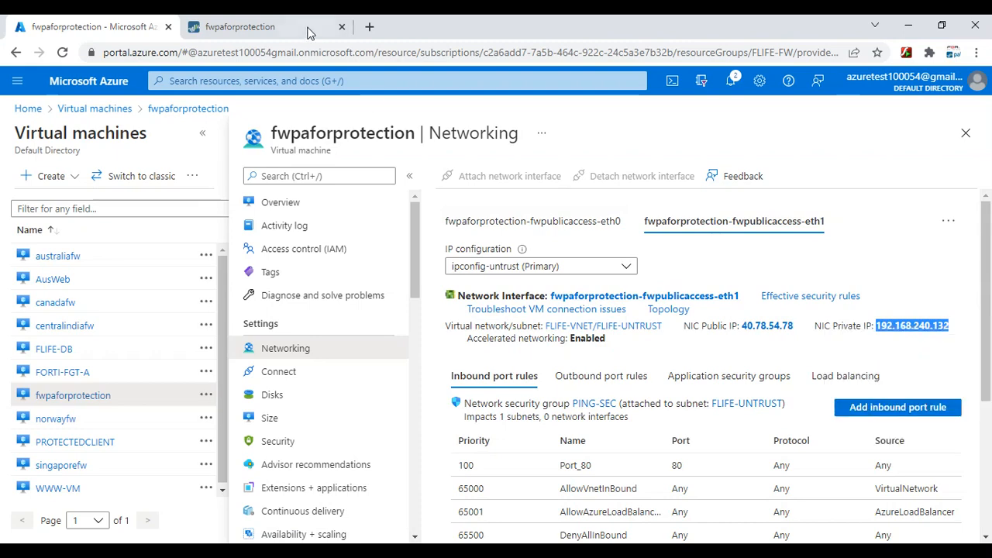
{"action": "left_click", "coordinate": [240, 27]}
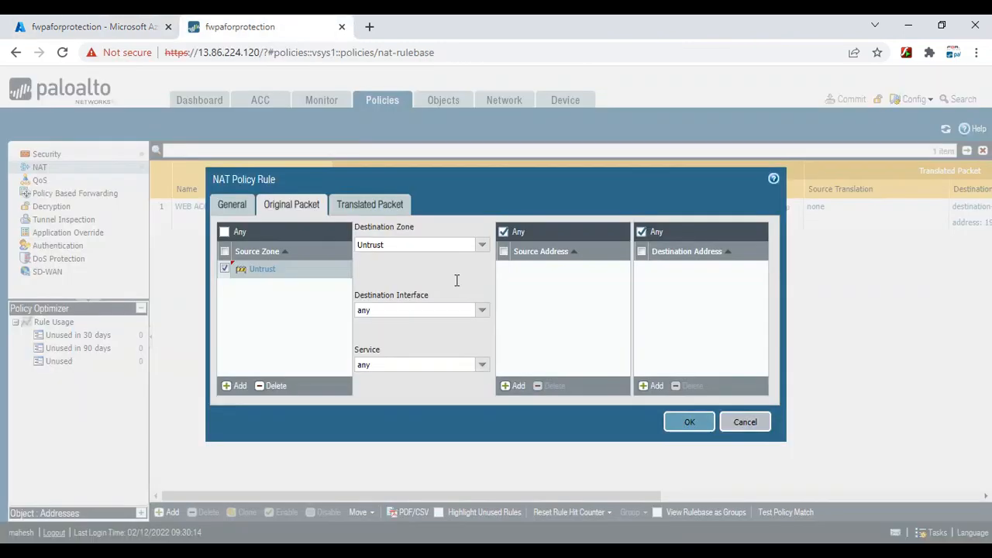
Paste 192.168.240.132 as the NAT rule's destination address
{"action": "left_click", "coordinate": [653, 385]}
{"action": "right_click", "coordinate": [660, 269]}
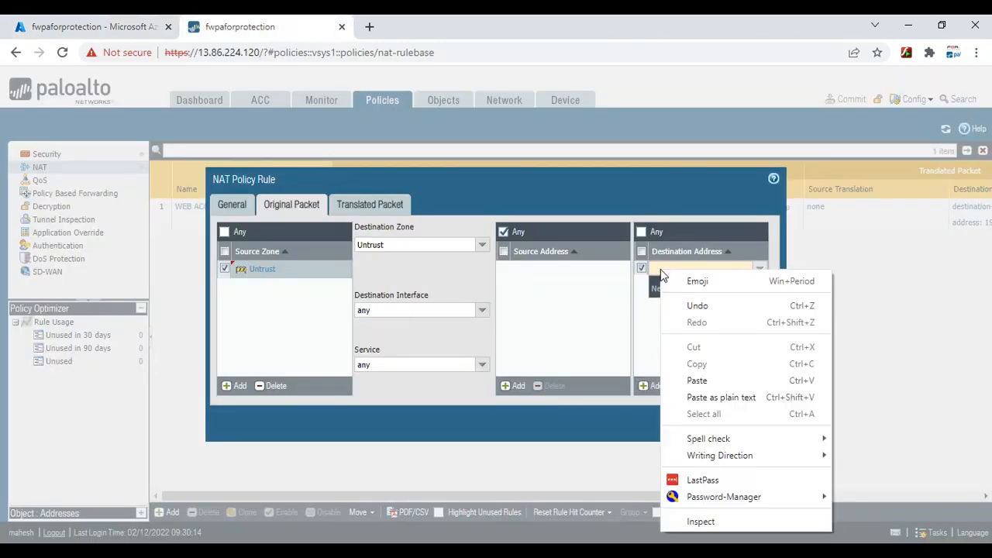
{"action": "left_click", "coordinate": [698, 380]}
{"action": "left_click", "coordinate": [605, 266]}
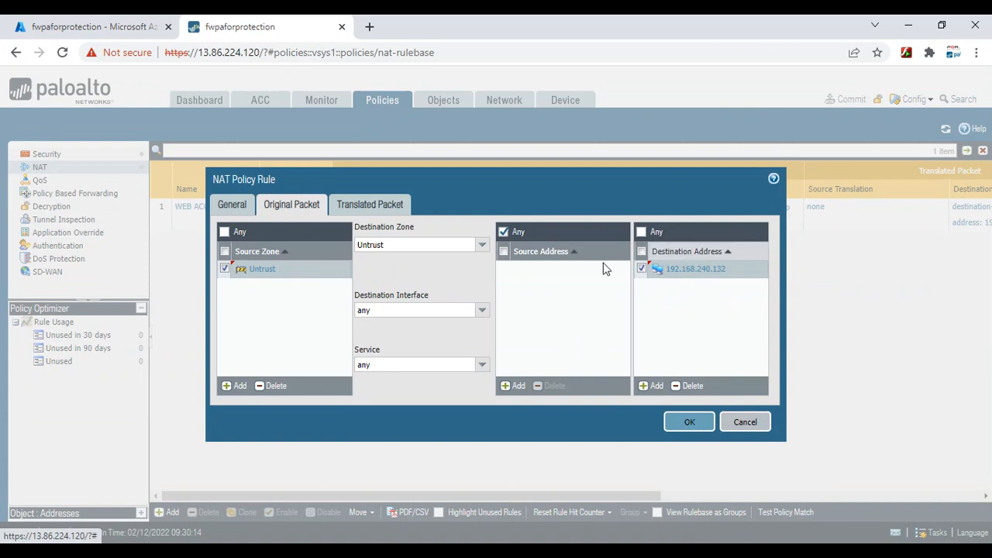
Create a new service named SSH on port 22 for the NAT rule
{"action": "left_click", "coordinate": [480, 366]}
{"action": "left_click", "coordinate": [416, 431]}
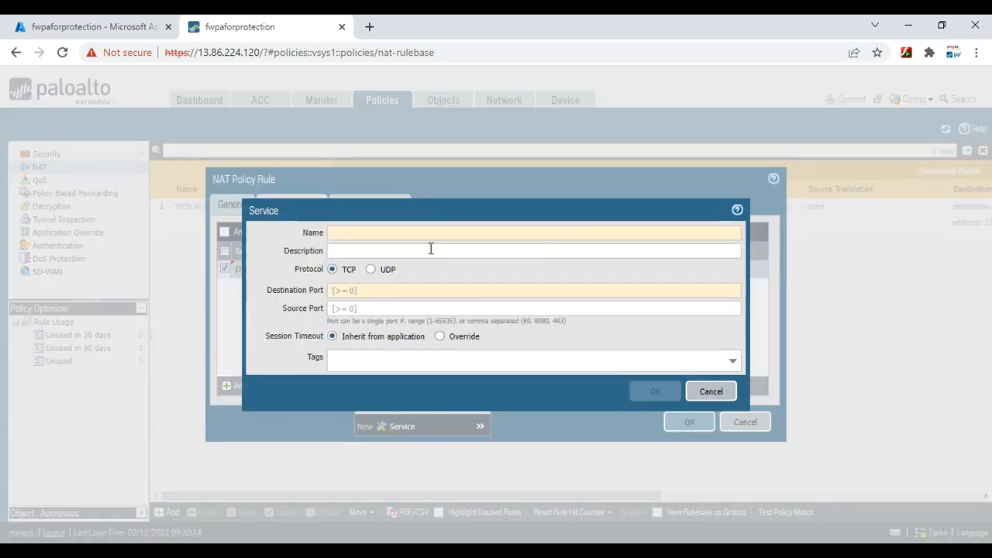
{"action": "type", "text": "SSH"}
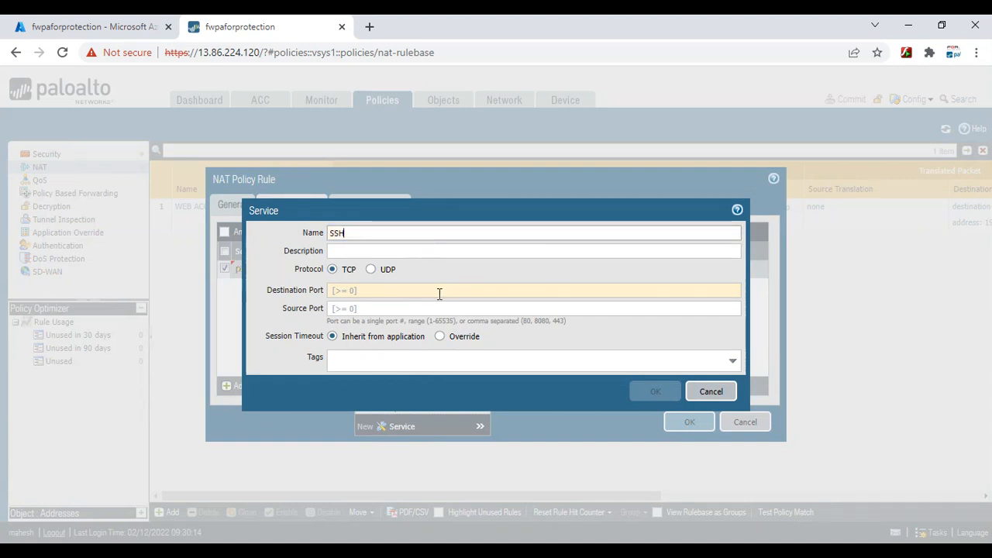
{"action": "left_click", "coordinate": [439, 291]}
{"action": "type", "text": "22"}
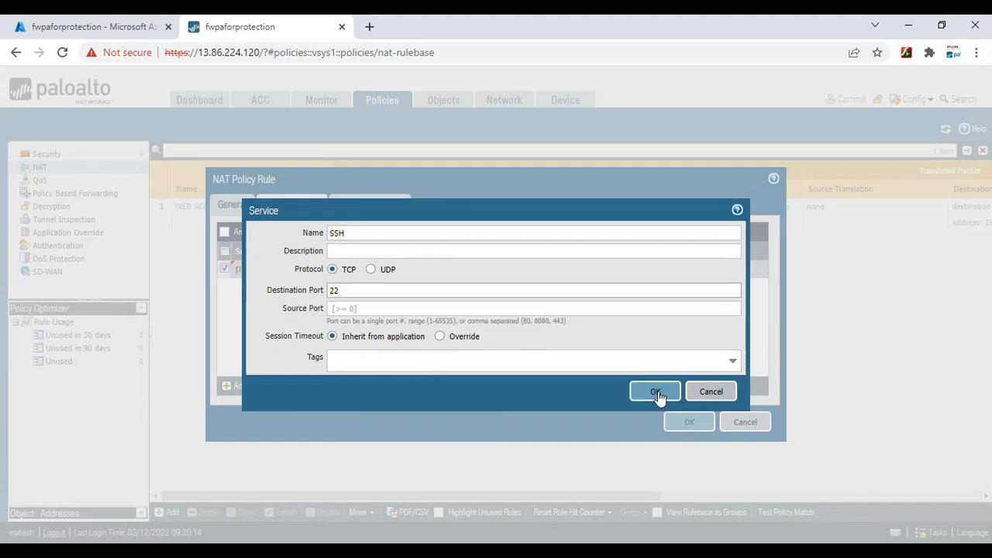
{"action": "left_click", "coordinate": [655, 391]}
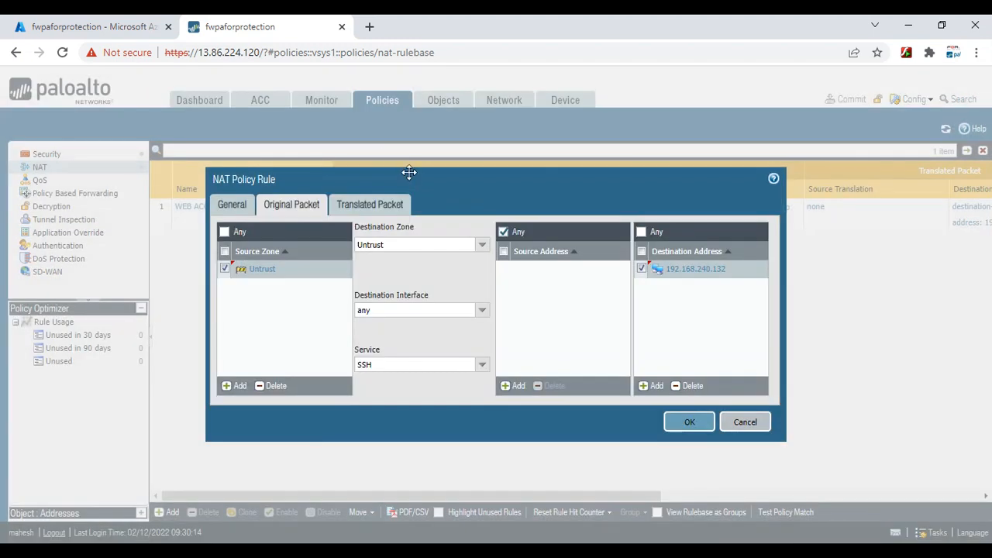
Select the VM's public IP address on the Azure networking page
{"action": "left_click", "coordinate": [101, 34]}
{"action": "left_click_drag", "start_coordinate": [795, 326], "coordinate": [742, 327]}
{"action": "right_click", "coordinate": [759, 330]}
{"action": "left_click", "coordinate": [812, 349]}
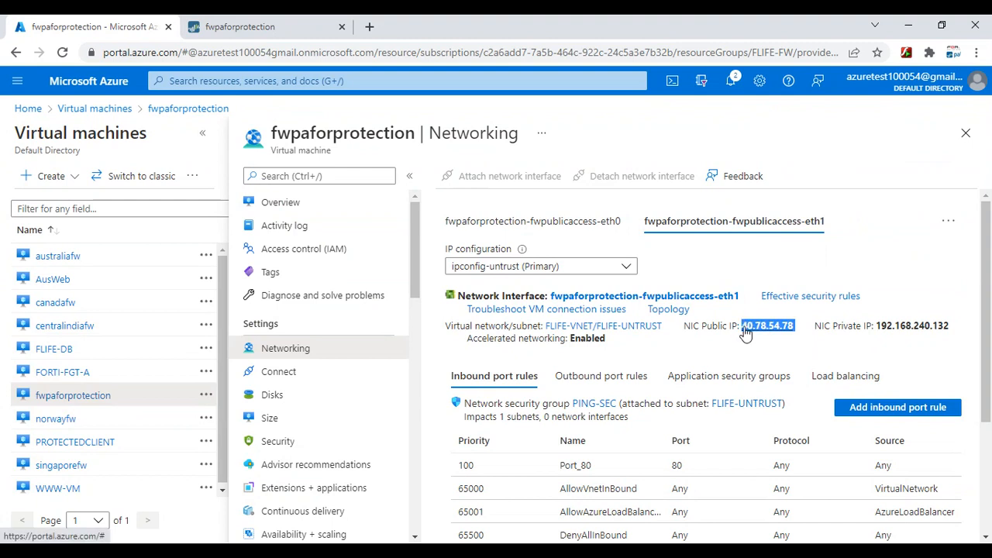
Copy public IP 40.78.54.78 and open a new PuTTY SSH session to it
{"action": "right_click", "coordinate": [761, 326]}
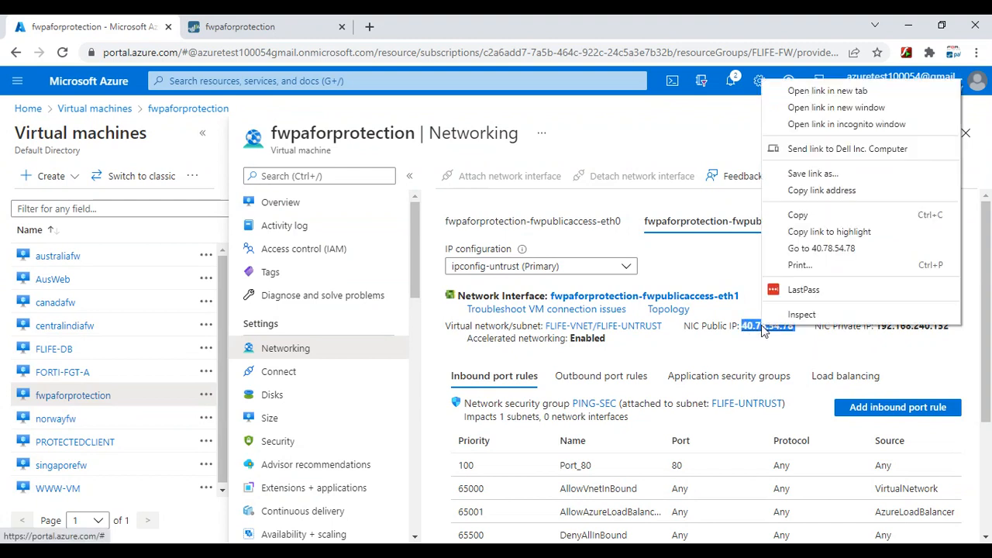
{"action": "left_click", "coordinate": [807, 217]}
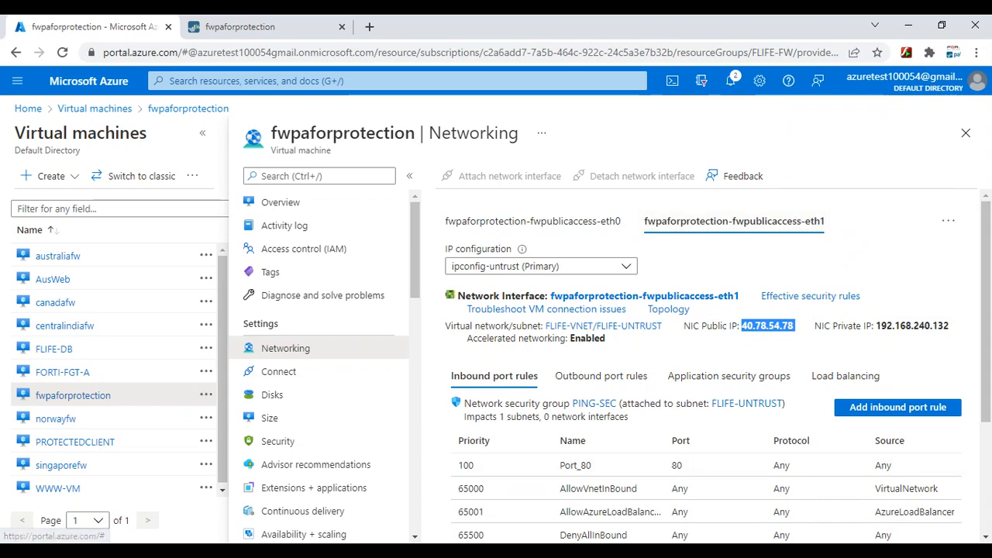
{"action": "left_click", "coordinate": [790, 550]}
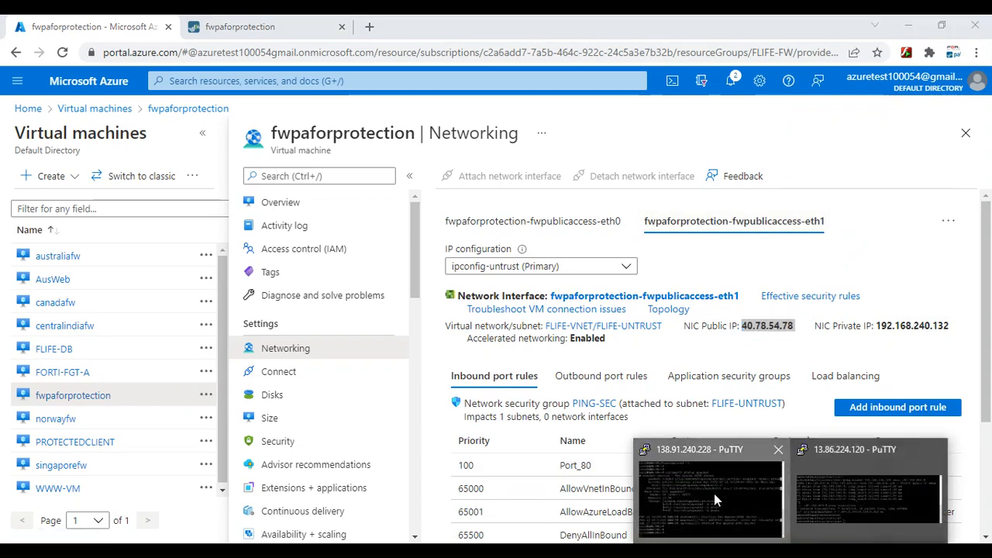
{"action": "left_click", "coordinate": [715, 500]}
{"action": "left_click", "coordinate": [578, 355]}
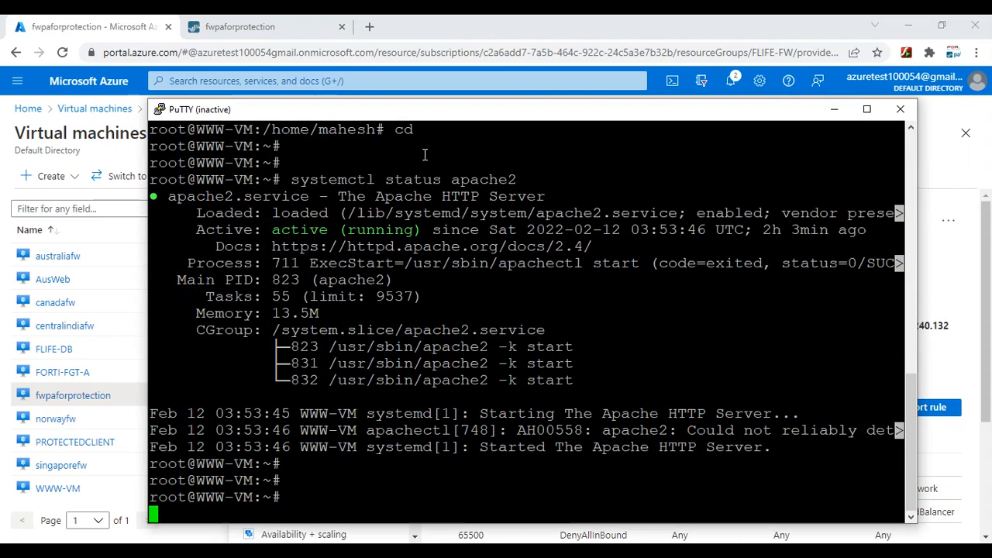
{"action": "right_click", "coordinate": [396, 122]}
{"action": "left_click", "coordinate": [443, 255]}
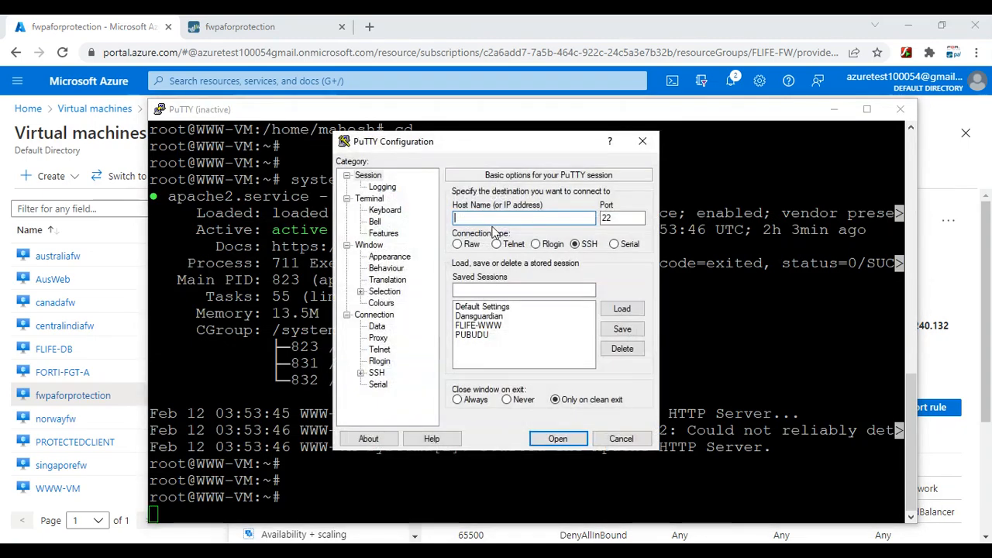
{"action": "right_click", "coordinate": [479, 218]}
{"action": "left_click", "coordinate": [369, 283]}
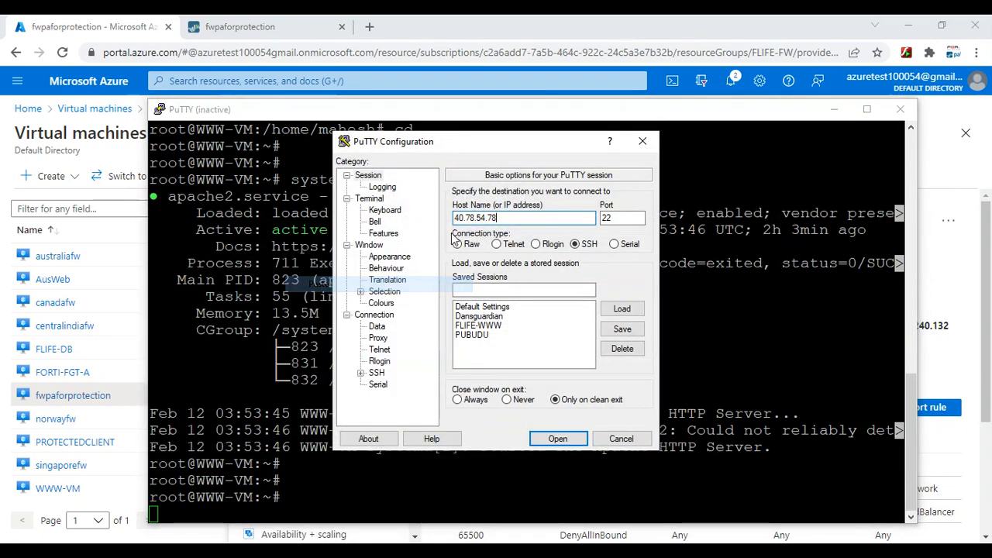
{"action": "left_click", "coordinate": [558, 438]}
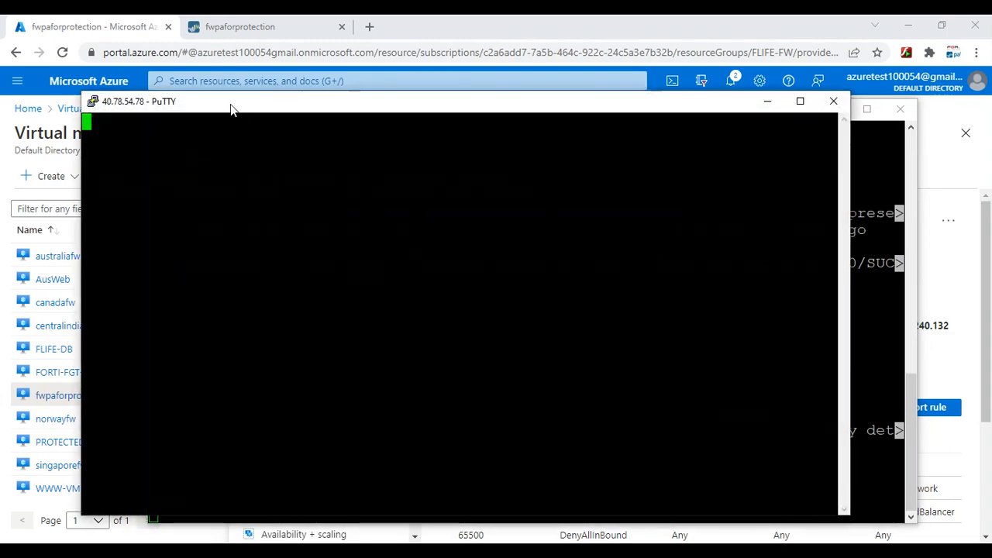
{"action": "left_click_drag", "start_coordinate": [244, 109], "coordinate": [351, 154]}
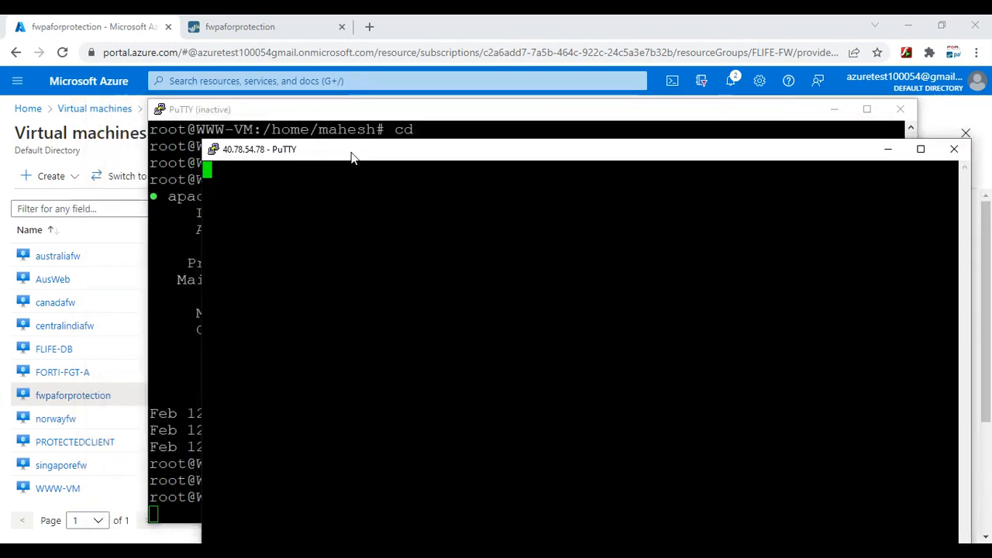
Return to Azure networking and begin adding an inbound port rule
{"action": "left_click", "coordinate": [121, 24]}
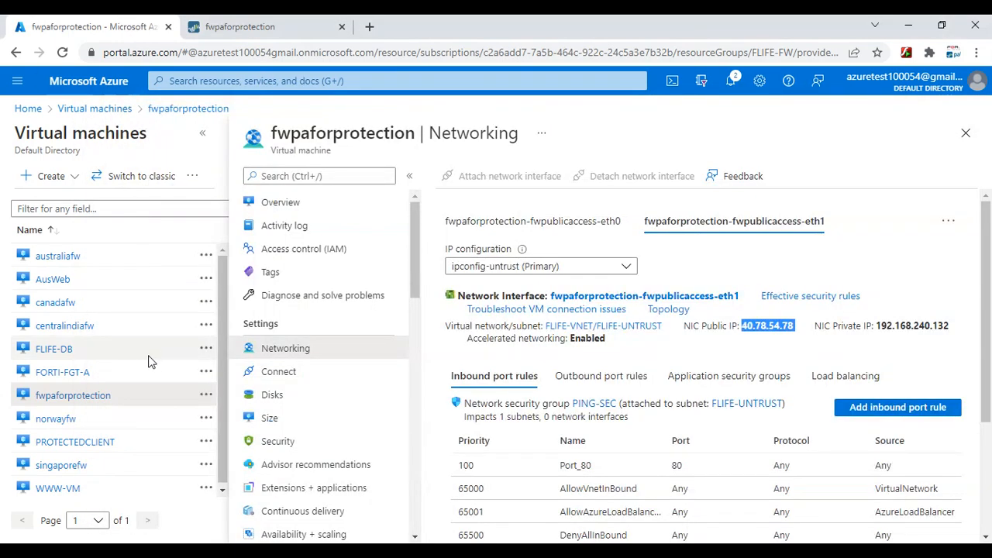
{"action": "scroll", "coordinate": [768, 439], "scroll_direction": "down", "scroll_amount": 2}
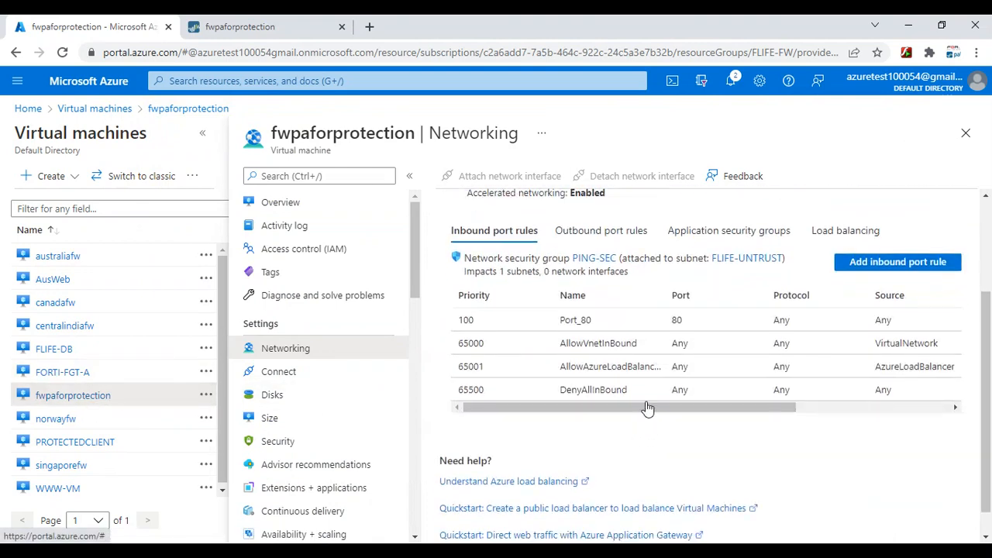
{"action": "left_click", "coordinate": [857, 265]}
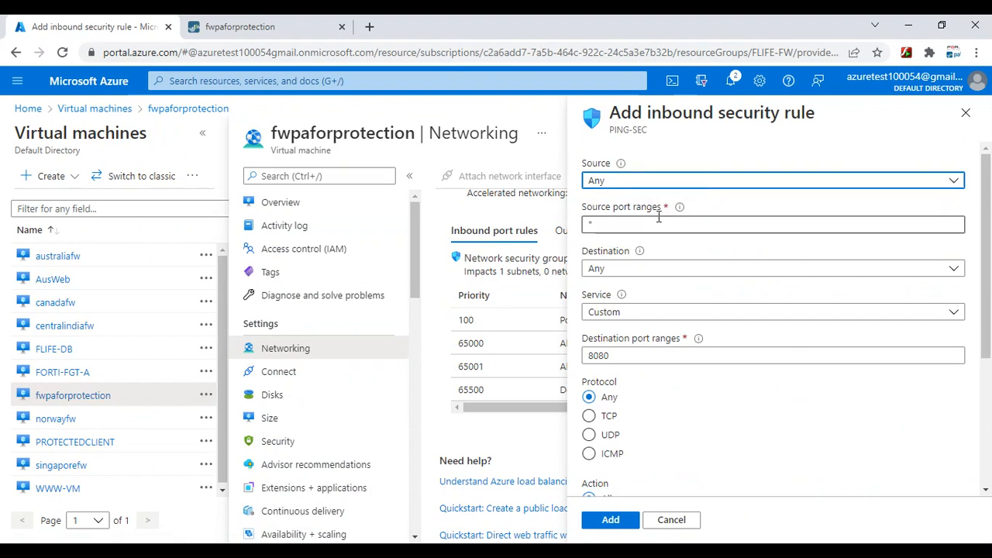
Change the PING-SEC inbound rule's destination port range from 8080 to 22
{"action": "left_click_drag", "start_coordinate": [633, 354], "coordinate": [525, 361]}
{"action": "type", "text": "22"}
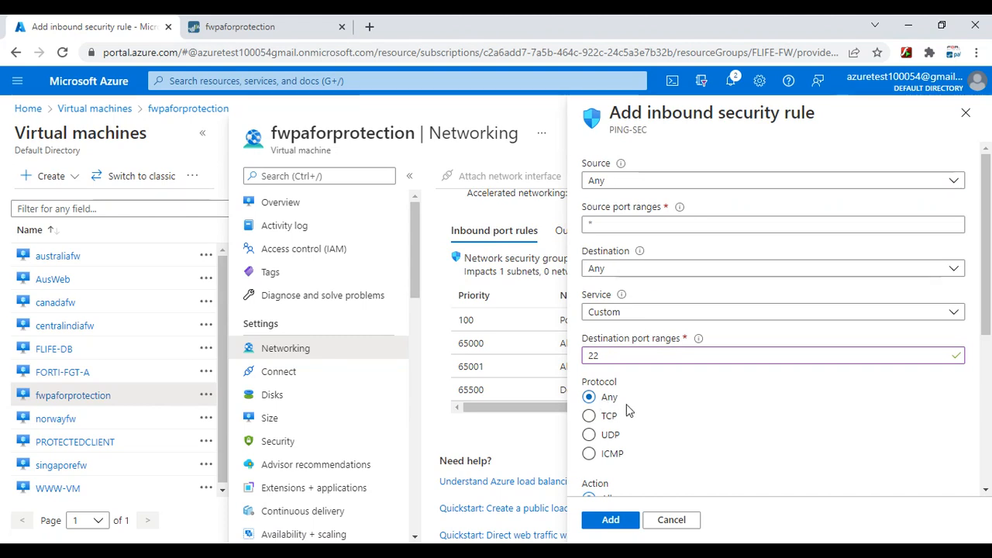
{"action": "left_click", "coordinate": [267, 27]}
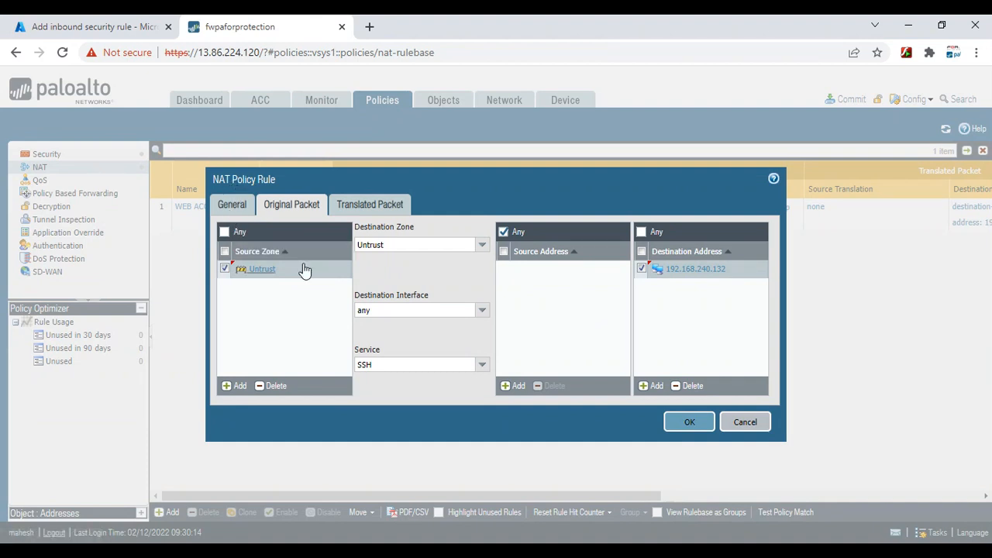
Cancel the unfinished WEB SSH NAT rule and switch to the handwritten network notes
{"action": "left_click", "coordinate": [745, 423]}
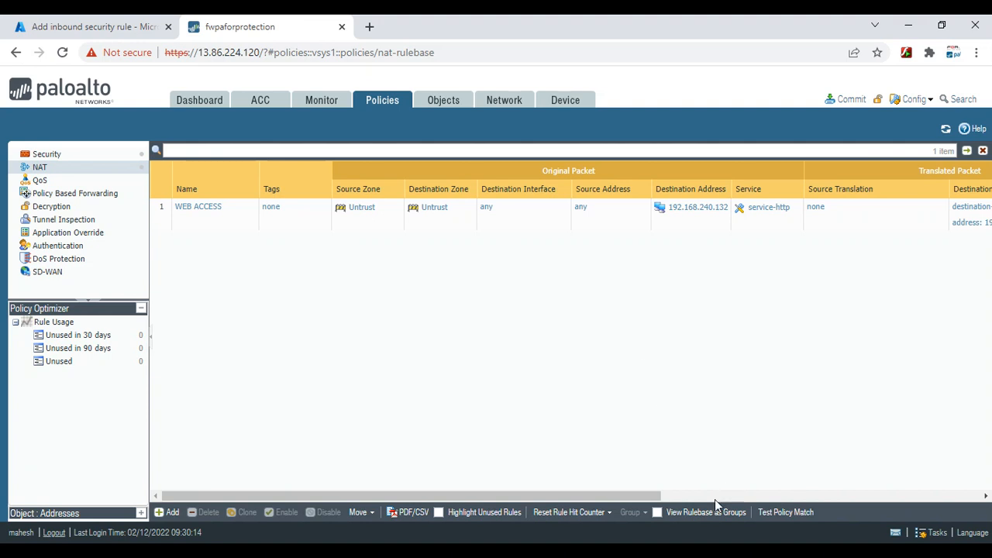
{"action": "key", "text": "alt+Tab"}
Draw the firewall box in blue ink and label it PA
{"action": "scroll", "coordinate": [632, 336], "scroll_direction": "down", "scroll_amount": 5}
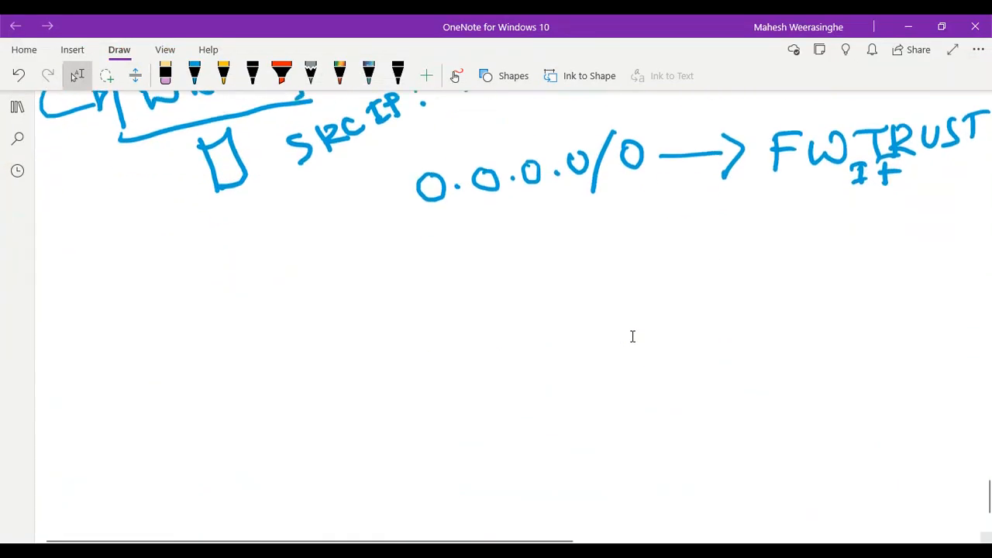
{"action": "scroll", "coordinate": [632, 337], "scroll_direction": "down", "scroll_amount": 1}
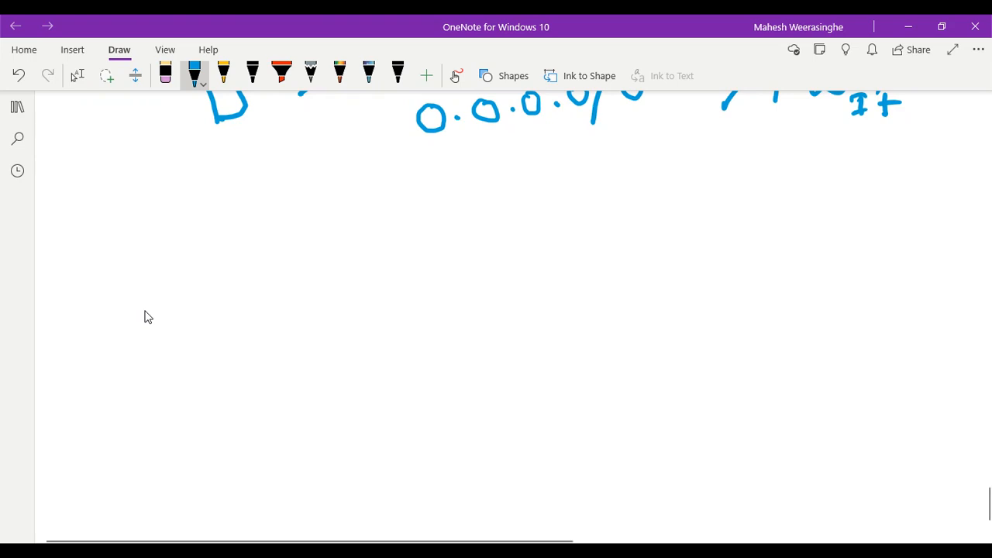
{"action": "left_click_drag", "start_coordinate": [316, 294], "coordinate": [487, 292]}
{"action": "left_click_drag", "start_coordinate": [515, 292], "coordinate": [543, 288]}
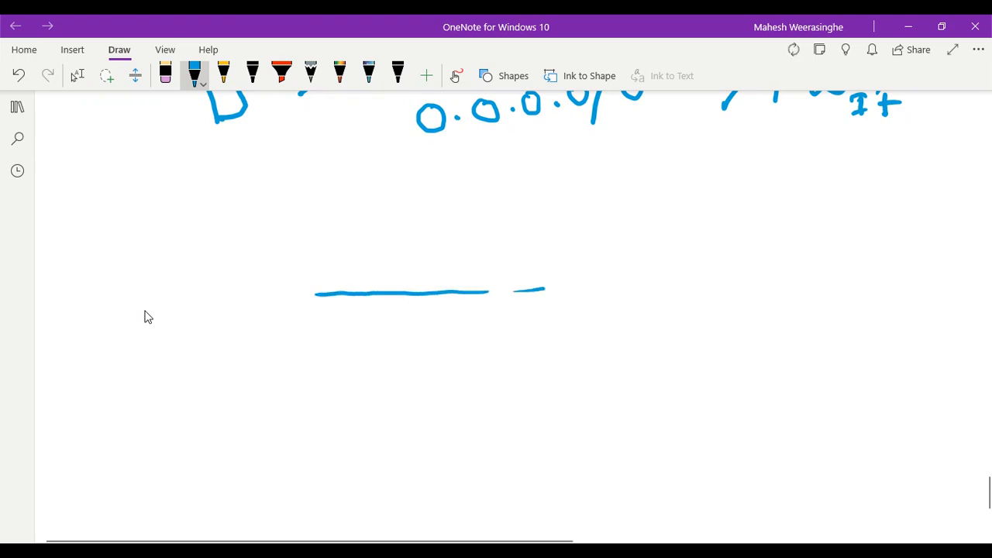
{"action": "left_click_drag", "start_coordinate": [328, 290], "coordinate": [555, 293]}
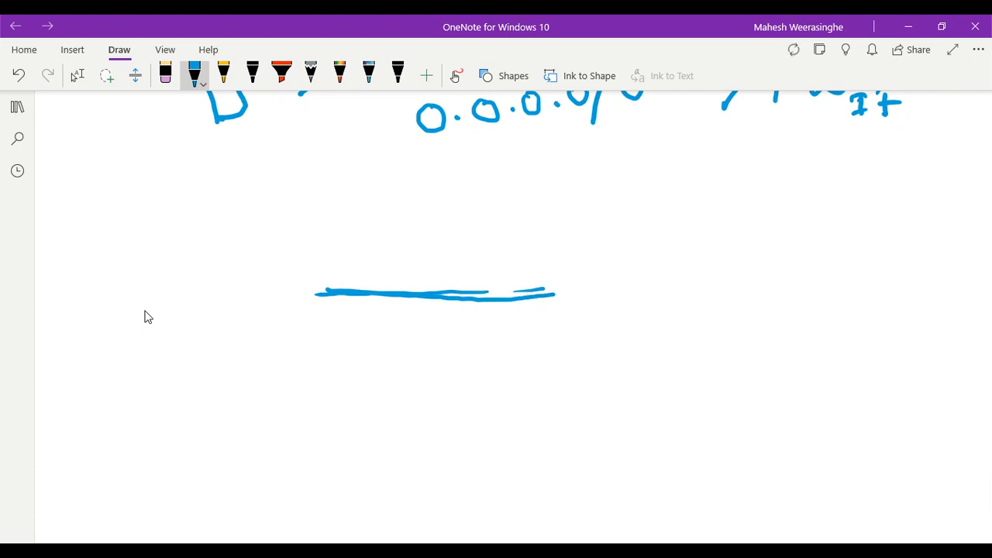
{"action": "mouse_move", "coordinate": [318, 294]}
{"action": "left_mouse_down"}
{"action": "mouse_move", "coordinate": [315, 401]}
{"action": "mouse_move", "coordinate": [566, 390]}
{"action": "left_mouse_up"}
{"action": "mouse_move", "coordinate": [552, 294]}
{"action": "left_mouse_down"}
{"action": "mouse_move", "coordinate": [529, 362]}
{"action": "mouse_move", "coordinate": [533, 387]}
{"action": "left_mouse_up"}
{"action": "mouse_move", "coordinate": [385, 335]}
{"action": "left_mouse_down"}
{"action": "mouse_move", "coordinate": [388, 376]}
{"action": "mouse_move", "coordinate": [383, 356]}
{"action": "mouse_move", "coordinate": [429, 334]}
{"action": "mouse_move", "coordinate": [438, 371]}
{"action": "left_mouse_up"}
{"action": "left_click_drag", "start_coordinate": [421, 358], "coordinate": [443, 352]}
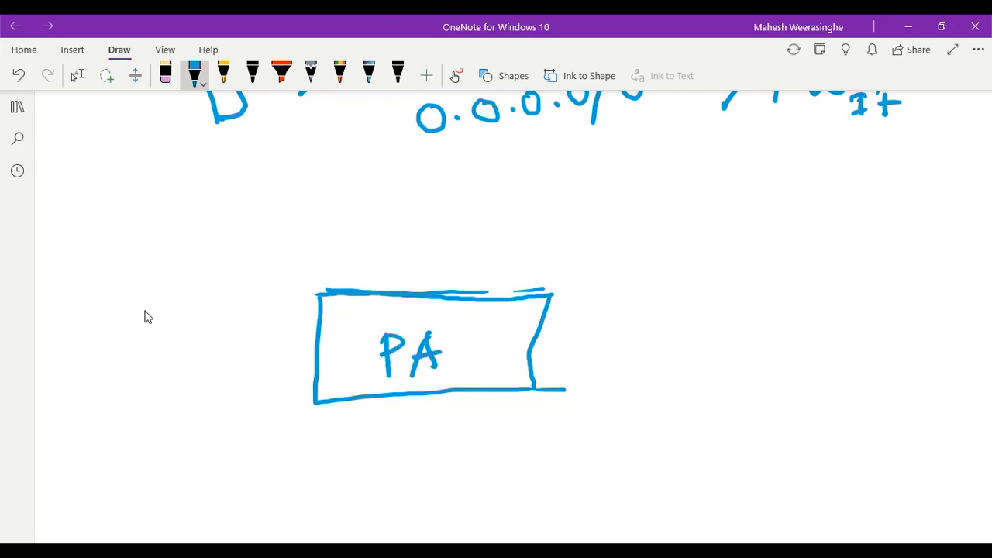
Draw a line up from the PA box and label it UNTRUST
{"action": "left_click_drag", "start_coordinate": [437, 180], "coordinate": [421, 293]}
{"action": "mouse_move", "coordinate": [442, 254]}
{"action": "left_mouse_down"}
{"action": "mouse_move", "coordinate": [457, 256]}
{"action": "mouse_move", "coordinate": [467, 276]}
{"action": "left_mouse_up"}
{"action": "left_click_drag", "start_coordinate": [457, 264], "coordinate": [503, 243]}
{"action": "mouse_move", "coordinate": [502, 243]}
{"action": "left_mouse_down"}
{"action": "mouse_move", "coordinate": [500, 270]}
{"action": "mouse_move", "coordinate": [516, 240]}
{"action": "left_mouse_up"}
{"action": "mouse_move", "coordinate": [522, 235]}
{"action": "left_mouse_down"}
{"action": "mouse_move", "coordinate": [521, 268]}
{"action": "mouse_move", "coordinate": [558, 236]}
{"action": "left_mouse_up"}
{"action": "left_click_drag", "start_coordinate": [569, 228], "coordinate": [559, 253]}
{"action": "left_click_drag", "start_coordinate": [587, 220], "coordinate": [589, 250]}
{"action": "left_click_drag", "start_coordinate": [579, 224], "coordinate": [606, 218]}
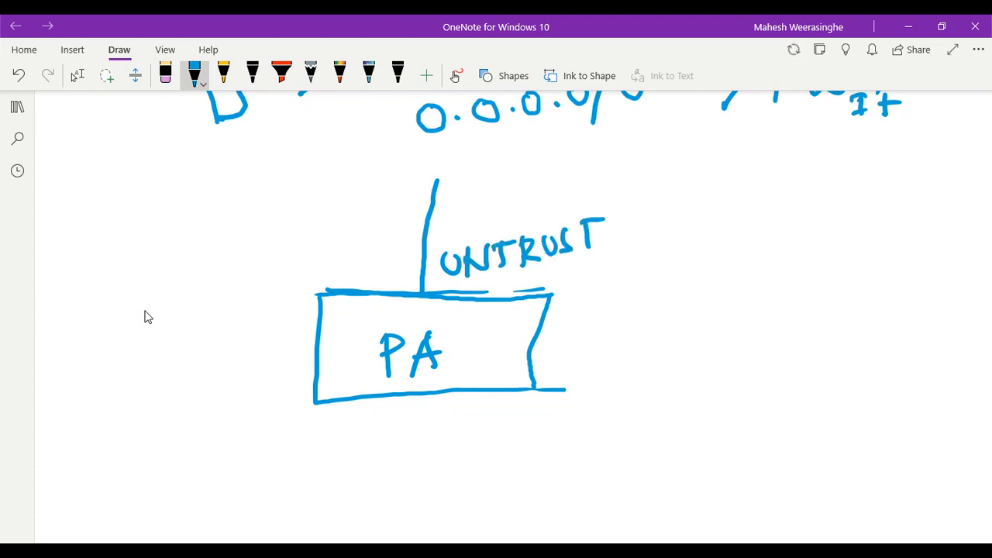
Draw a line down from the PA box and label it TRUST
{"action": "left_click_drag", "start_coordinate": [421, 396], "coordinate": [416, 509]}
{"action": "mouse_move", "coordinate": [463, 448]}
{"action": "left_mouse_down"}
{"action": "mouse_move", "coordinate": [461, 474]}
{"action": "mouse_move", "coordinate": [478, 448]}
{"action": "mouse_move", "coordinate": [486, 473]}
{"action": "left_mouse_up"}
{"action": "left_click", "coordinate": [489, 445]}
{"action": "left_click_drag", "start_coordinate": [488, 448], "coordinate": [506, 465]}
{"action": "mouse_move", "coordinate": [511, 445]}
{"action": "left_mouse_down"}
{"action": "mouse_move", "coordinate": [527, 446]}
{"action": "mouse_move", "coordinate": [528, 461]}
{"action": "left_mouse_up"}
{"action": "left_click_drag", "start_coordinate": [562, 432], "coordinate": [563, 459]}
{"action": "left_click_drag", "start_coordinate": [549, 436], "coordinate": [576, 429]}
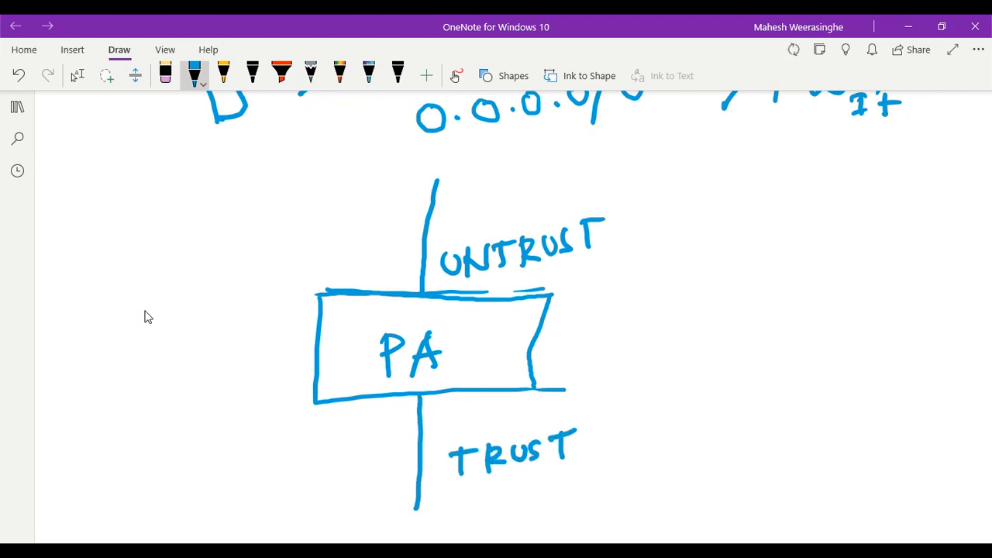
Draw boxes at the ends of the UNTRUST and TRUST lines
{"action": "left_click_drag", "start_coordinate": [358, 162], "coordinate": [479, 170]}
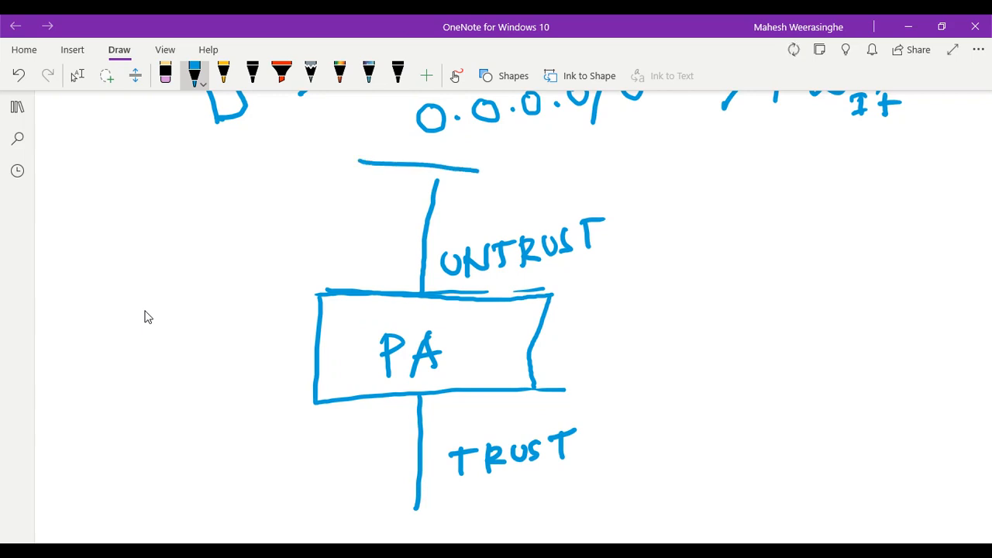
{"action": "mouse_move", "coordinate": [359, 161]}
{"action": "left_mouse_down"}
{"action": "mouse_move", "coordinate": [344, 235]}
{"action": "mouse_move", "coordinate": [470, 234]}
{"action": "left_mouse_up"}
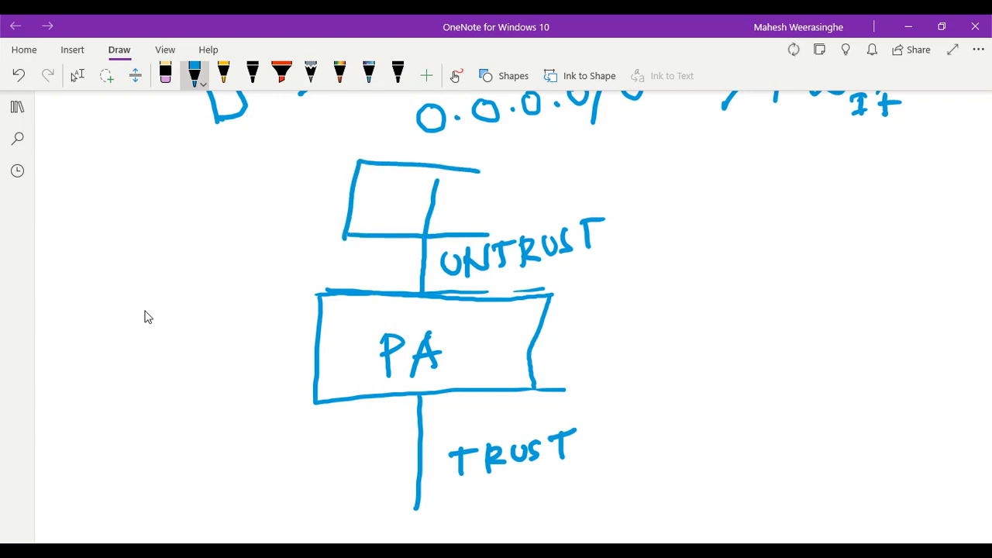
{"action": "left_click_drag", "start_coordinate": [478, 171], "coordinate": [466, 242]}
{"action": "left_click_drag", "start_coordinate": [348, 489], "coordinate": [479, 493]}
{"action": "mouse_move", "coordinate": [341, 491]}
{"action": "left_mouse_down"}
{"action": "mouse_move", "coordinate": [346, 527]}
{"action": "mouse_move", "coordinate": [476, 526]}
{"action": "left_mouse_up"}
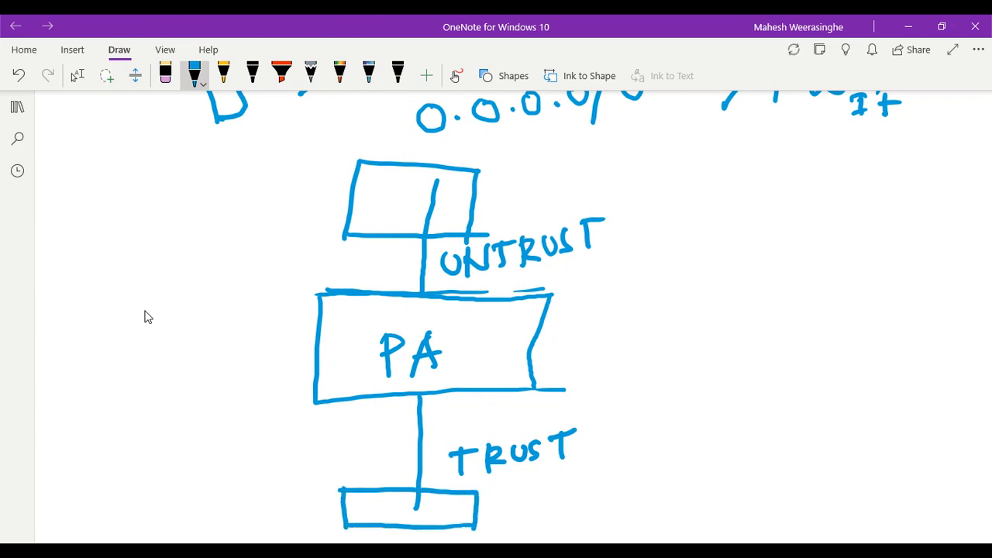
Draw a rectangle at the lower left of the page and write WWW inside
{"action": "scroll", "coordinate": [145, 316], "scroll_direction": "down", "scroll_amount": 3}
{"action": "left_click_drag", "start_coordinate": [76, 409], "coordinate": [205, 400]}
{"action": "mouse_move", "coordinate": [77, 411]}
{"action": "left_mouse_down"}
{"action": "mouse_move", "coordinate": [76, 482]}
{"action": "mouse_move", "coordinate": [213, 470]}
{"action": "left_mouse_up"}
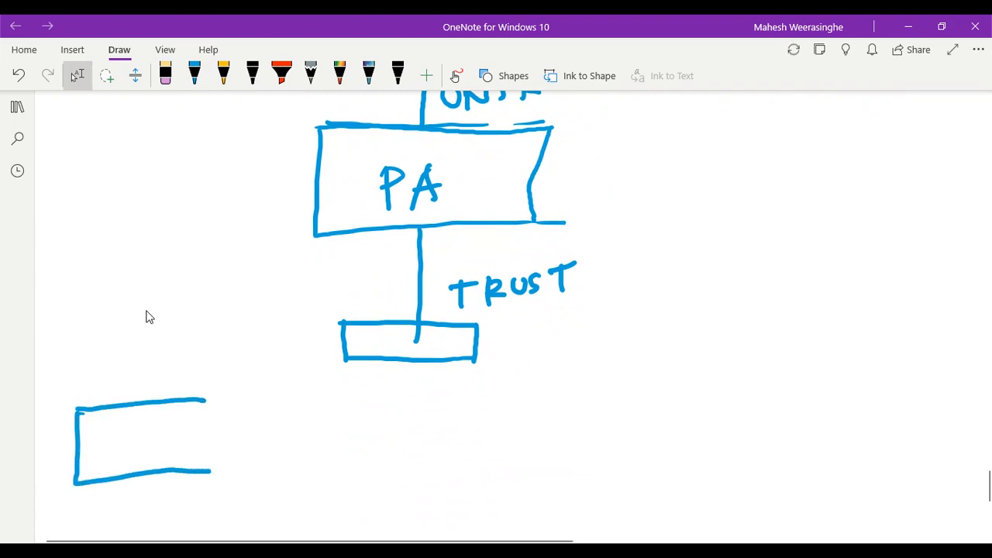
{"action": "left_click_drag", "start_coordinate": [208, 400], "coordinate": [208, 465]}
{"action": "mouse_move", "coordinate": [102, 439]}
{"action": "left_mouse_down"}
{"action": "mouse_move", "coordinate": [132, 428]}
{"action": "mouse_move", "coordinate": [154, 448]}
{"action": "mouse_move", "coordinate": [199, 419]}
{"action": "left_mouse_up"}
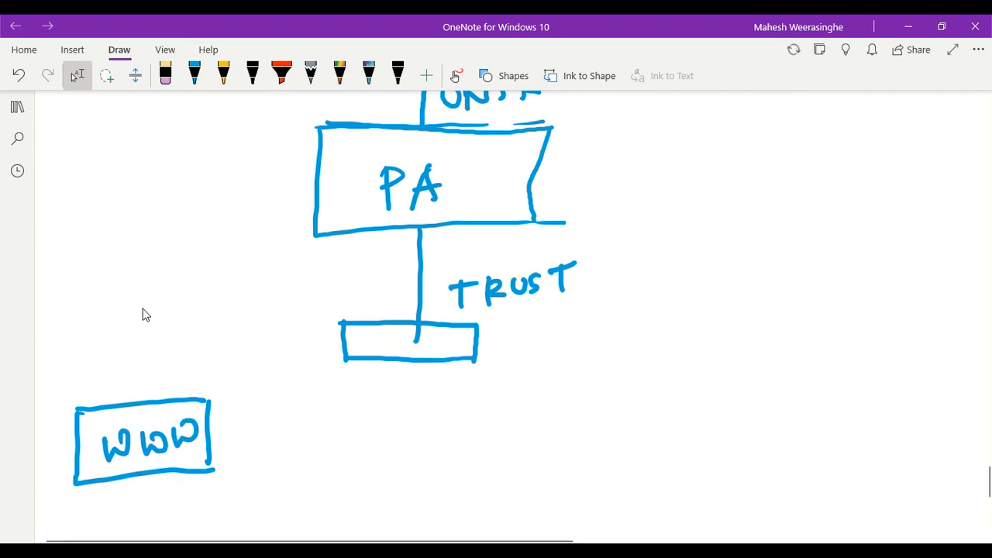
Draw a small box beneath the WWW box
{"action": "scroll", "coordinate": [147, 314], "scroll_direction": "down", "scroll_amount": 3}
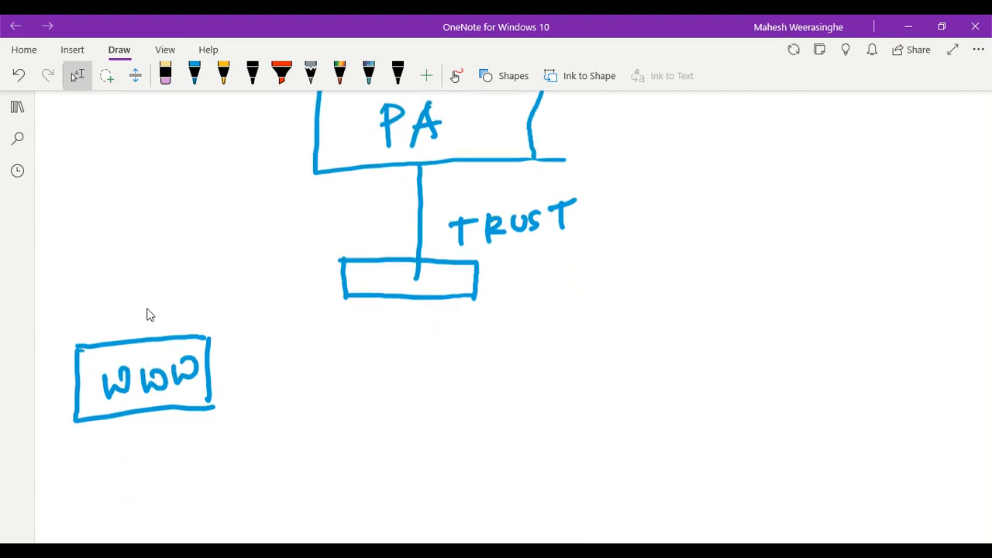
{"action": "scroll", "coordinate": [149, 315], "scroll_direction": "up", "scroll_amount": 2}
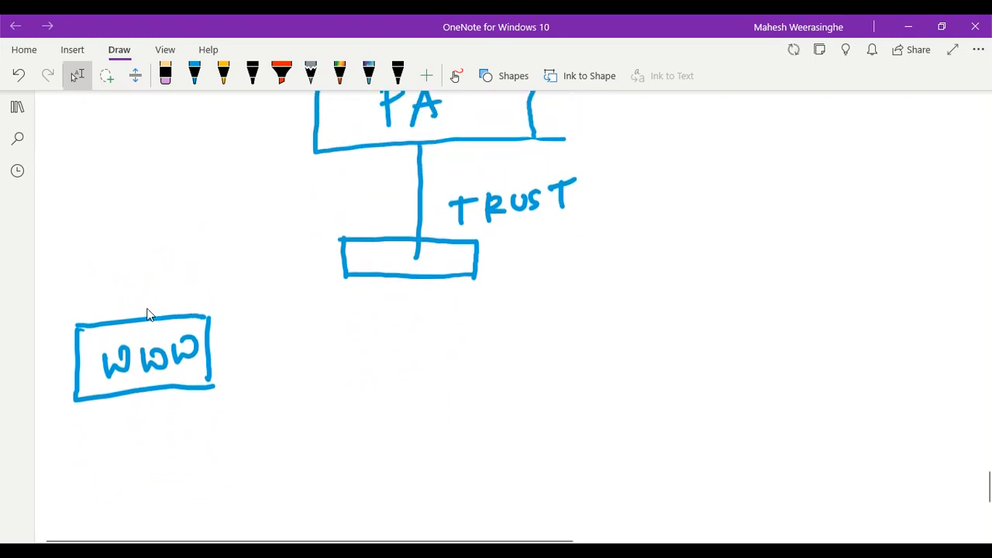
{"action": "mouse_move", "coordinate": [132, 411]}
{"action": "left_mouse_down"}
{"action": "mouse_move", "coordinate": [153, 493]}
{"action": "mouse_move", "coordinate": [155, 410]}
{"action": "mouse_move", "coordinate": [185, 405]}
{"action": "left_mouse_up"}
{"action": "left_click_drag", "start_coordinate": [153, 493], "coordinate": [210, 479]}
{"action": "left_click_drag", "start_coordinate": [184, 404], "coordinate": [210, 477]}
{"action": "scroll", "coordinate": [148, 313], "scroll_direction": "up", "scroll_amount": 8}
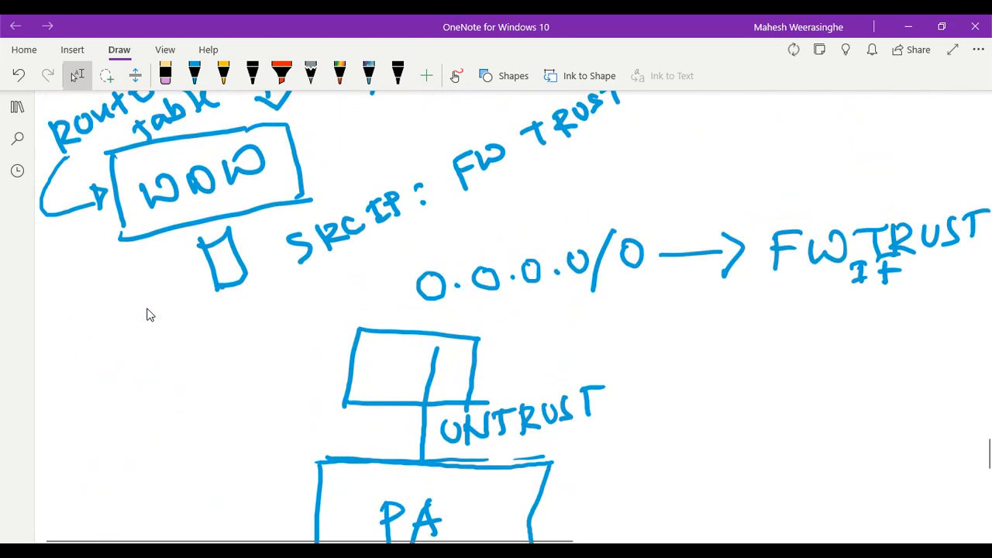
{"action": "scroll", "coordinate": [148, 312], "scroll_direction": "down", "scroll_amount": 2}
{"action": "scroll", "coordinate": [161, 302], "scroll_direction": "down", "scroll_amount": 2}
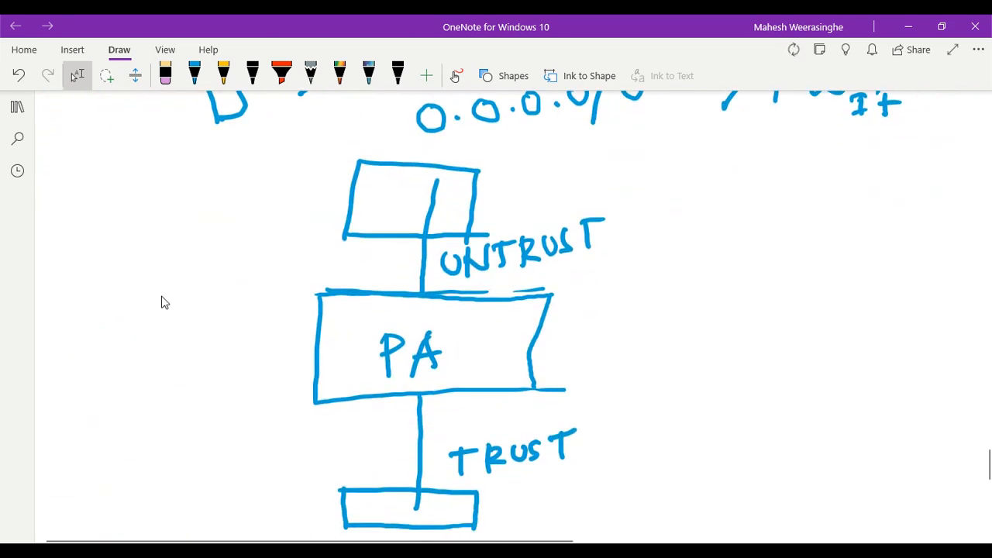
{"action": "scroll", "coordinate": [161, 302], "scroll_direction": "up", "scroll_amount": 2}
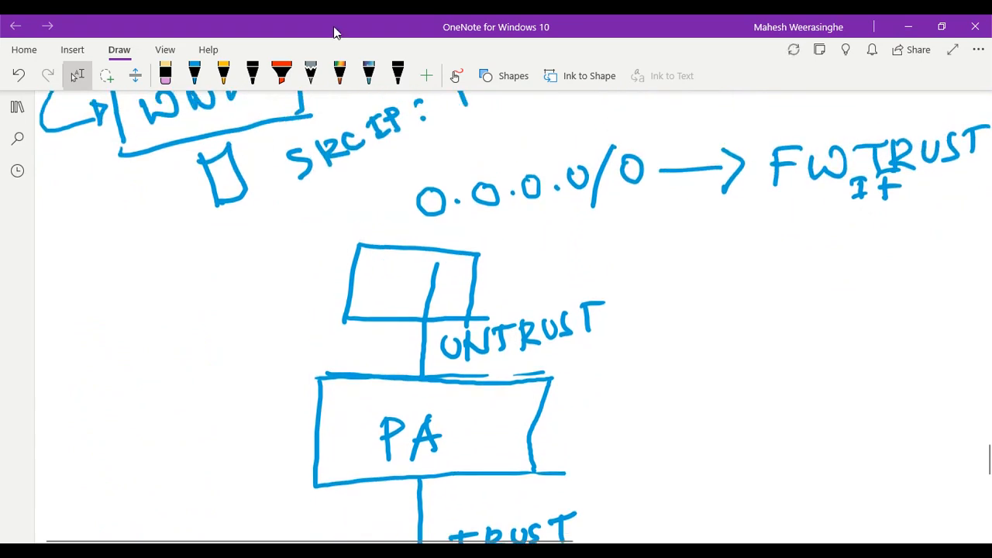
Switch the pen colour to dark green
{"action": "left_click", "coordinate": [194, 75]}
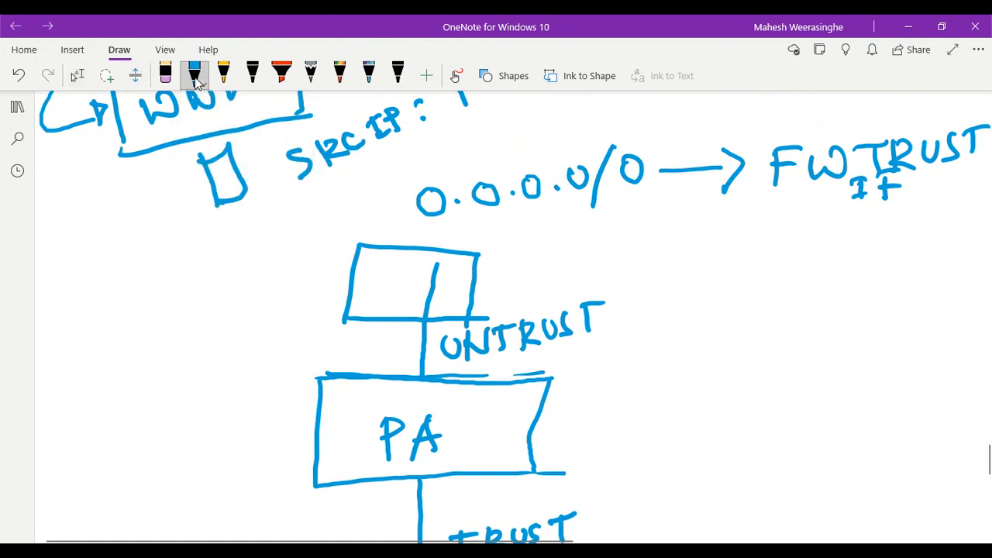
{"action": "left_click", "coordinate": [194, 75]}
{"action": "left_click", "coordinate": [260, 229]}
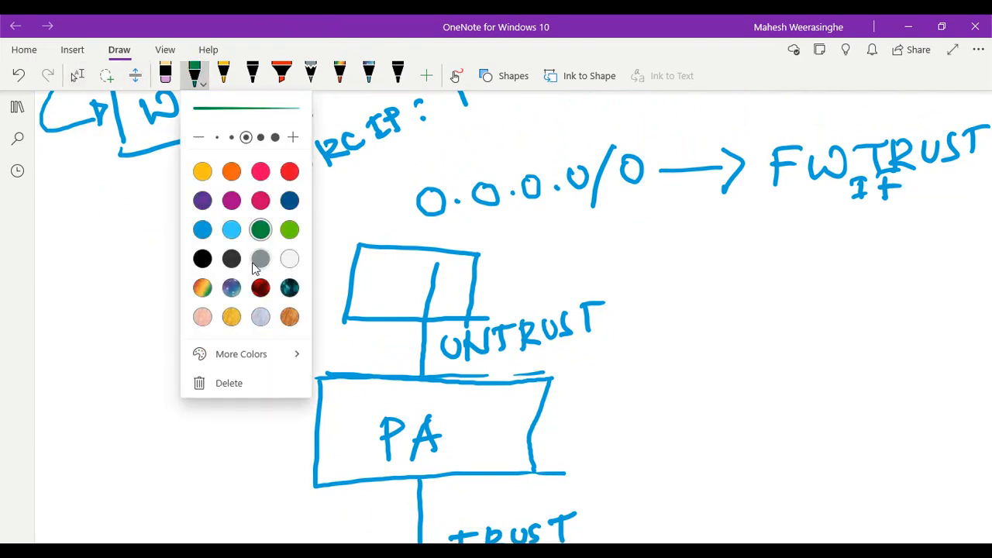
{"action": "left_click", "coordinate": [83, 307]}
{"action": "left_click", "coordinate": [77, 75]}
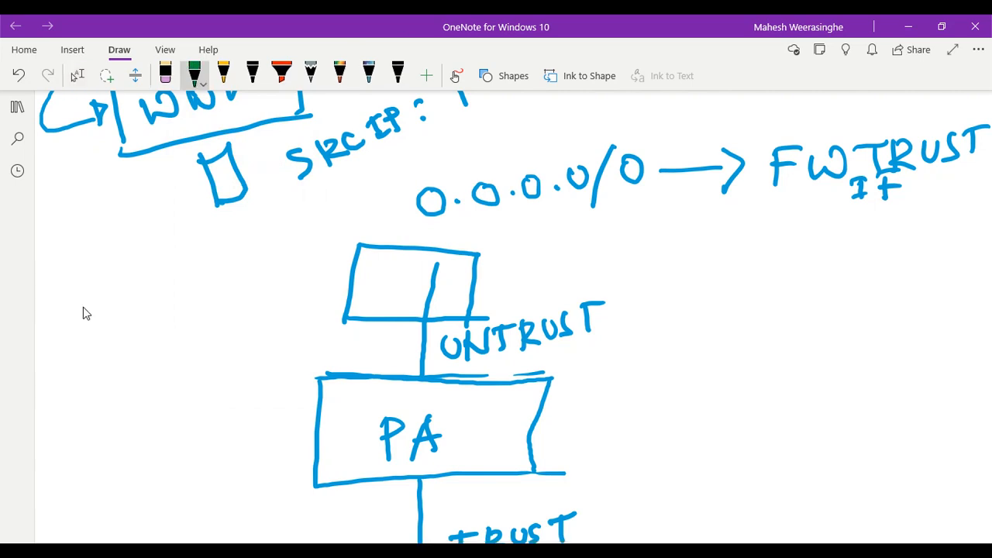
Draw a green arrow curving in from outside to the UNTRUST box
{"action": "mouse_move", "coordinate": [205, 235]}
{"action": "left_mouse_down"}
{"action": "mouse_move", "coordinate": [332, 239]}
{"action": "mouse_move", "coordinate": [393, 273]}
{"action": "mouse_move", "coordinate": [411, 298]}
{"action": "mouse_move", "coordinate": [423, 275]}
{"action": "left_mouse_up"}
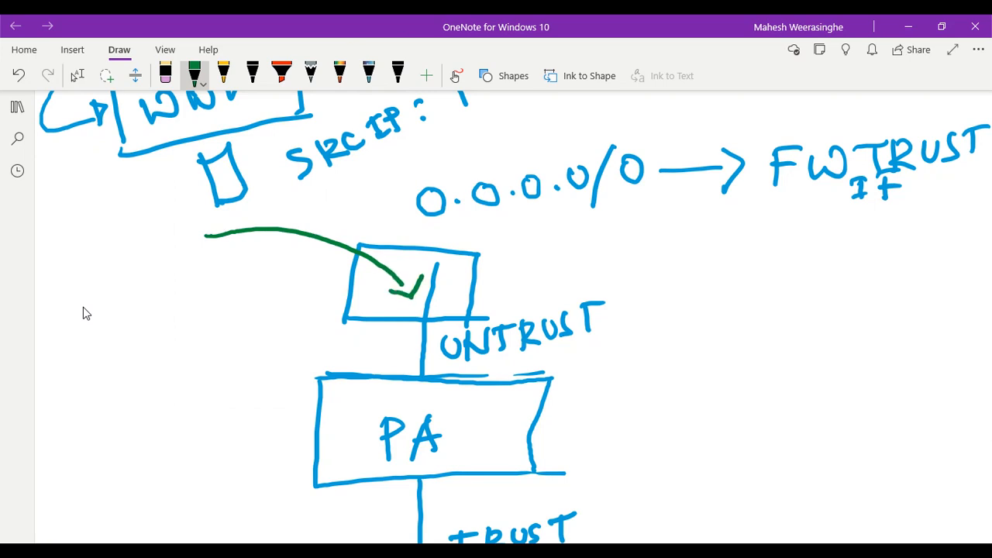
{"action": "scroll", "coordinate": [85, 310], "scroll_direction": "down", "scroll_amount": 5}
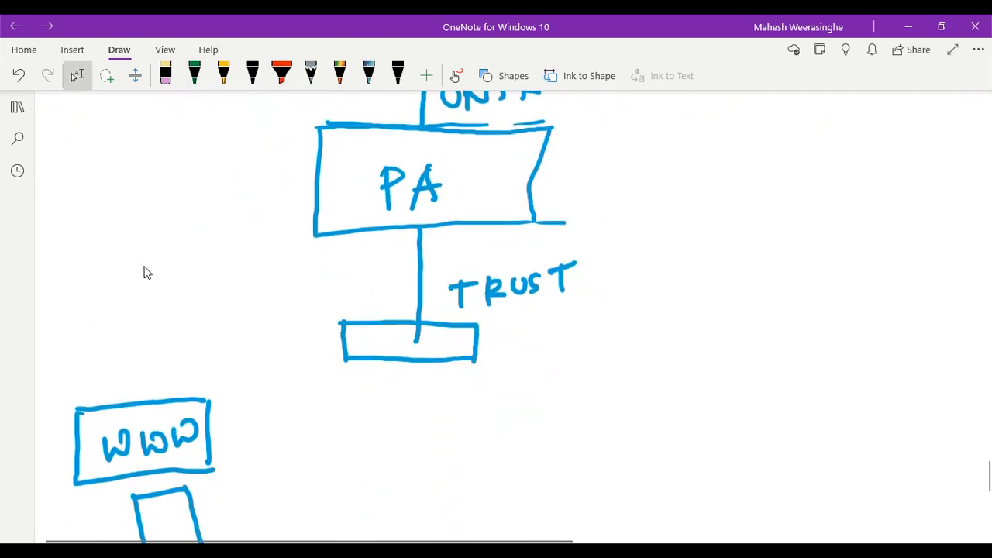
{"action": "mouse_move", "coordinate": [403, 163]}
{"action": "left_mouse_down"}
{"action": "mouse_move", "coordinate": [328, 224]}
{"action": "mouse_move", "coordinate": [266, 318]}
{"action": "mouse_move", "coordinate": [202, 343]}
{"action": "left_mouse_up"}
{"action": "scroll", "coordinate": [147, 271], "scroll_direction": "up", "scroll_amount": 2}
{"action": "scroll", "coordinate": [190, 259], "scroll_direction": "down", "scroll_amount": 5}
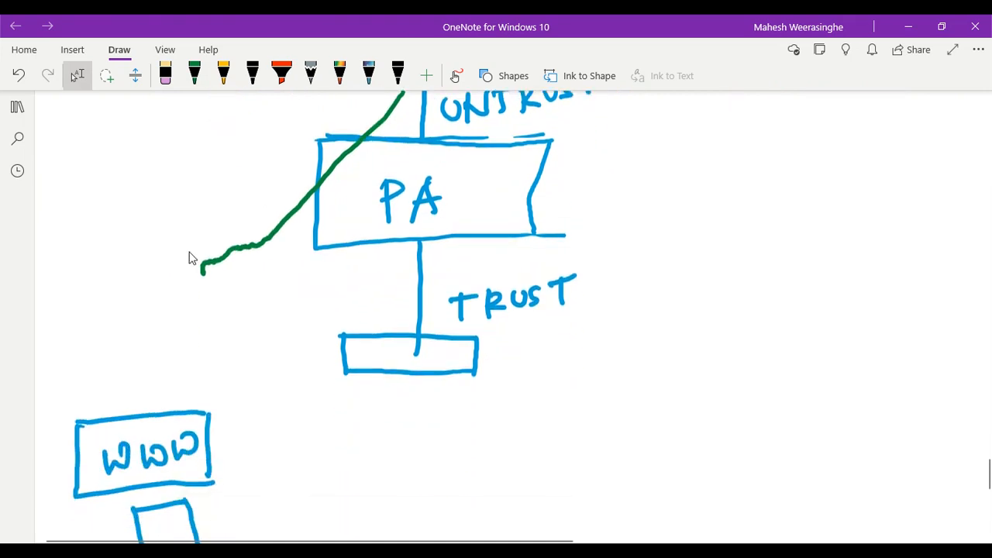
Draw a green arrow down to the WWW box and label it DNAT
{"action": "left_click_drag", "start_coordinate": [202, 256], "coordinate": [186, 375]}
{"action": "left_click_drag", "start_coordinate": [172, 362], "coordinate": [217, 369]}
{"action": "left_click_drag", "start_coordinate": [219, 300], "coordinate": [230, 325]}
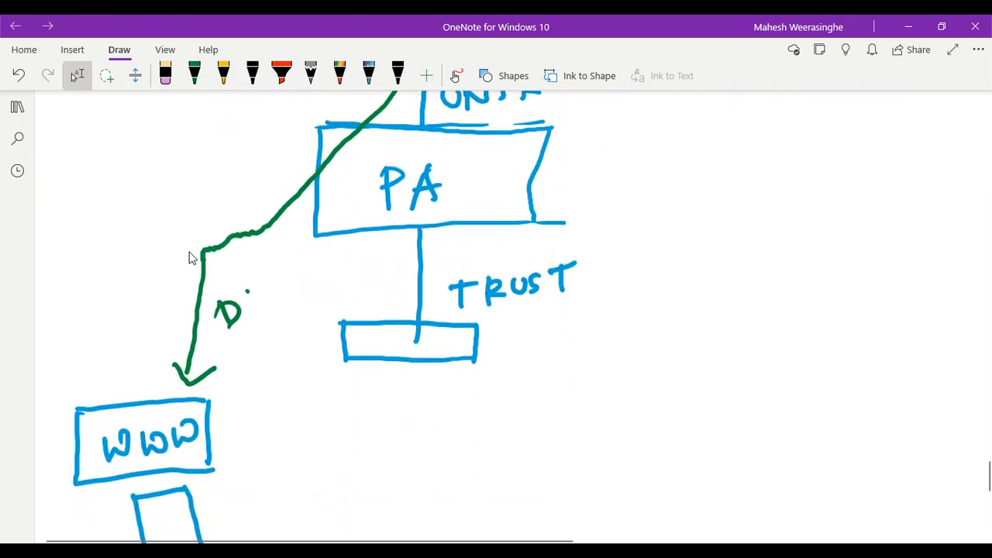
{"action": "mouse_move", "coordinate": [248, 291]}
{"action": "left_mouse_down"}
{"action": "mouse_move", "coordinate": [267, 302]}
{"action": "mouse_move", "coordinate": [269, 281]}
{"action": "left_mouse_up"}
{"action": "mouse_move", "coordinate": [277, 294]}
{"action": "left_mouse_down"}
{"action": "mouse_move", "coordinate": [282, 275]}
{"action": "mouse_move", "coordinate": [298, 293]}
{"action": "mouse_move", "coordinate": [291, 286]}
{"action": "left_mouse_up"}
{"action": "mouse_move", "coordinate": [317, 260]}
{"action": "left_mouse_down"}
{"action": "mouse_move", "coordinate": [310, 288]}
{"action": "mouse_move", "coordinate": [323, 259]}
{"action": "left_mouse_up"}
Write 80 beside the arrowhead at the WWW box
{"action": "scroll", "coordinate": [214, 250], "scroll_direction": "down", "scroll_amount": 2}
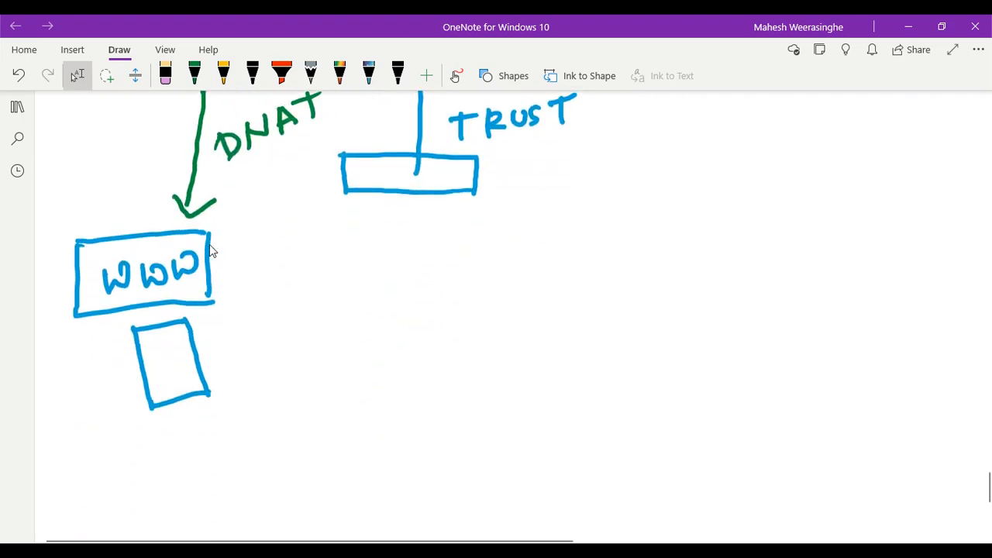
{"action": "scroll", "coordinate": [210, 251], "scroll_direction": "up", "scroll_amount": 1}
{"action": "mouse_move", "coordinate": [247, 305]}
{"action": "left_mouse_down"}
{"action": "mouse_move", "coordinate": [239, 313]}
{"action": "mouse_move", "coordinate": [262, 296]}
{"action": "left_mouse_up"}
{"action": "scroll", "coordinate": [211, 250], "scroll_direction": "up", "scroll_amount": 3}
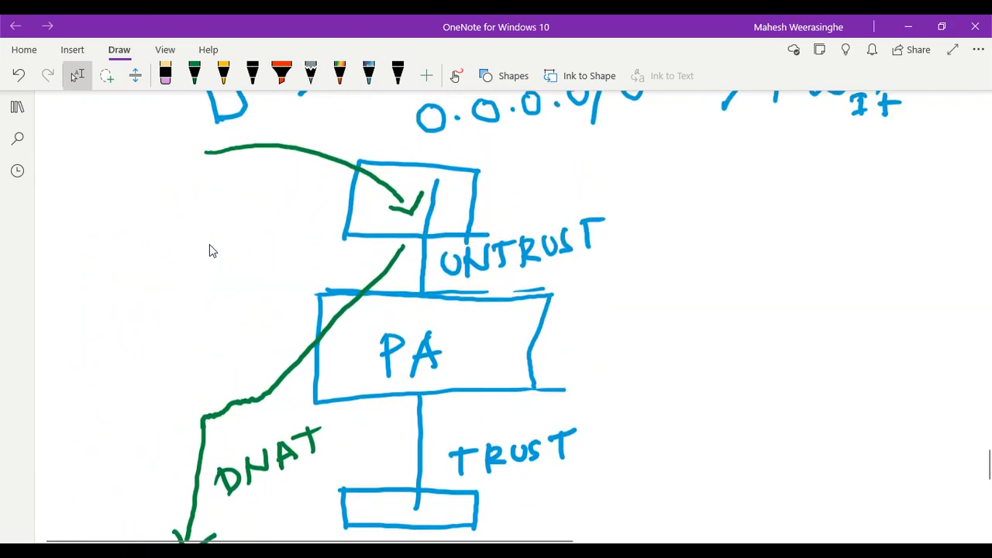
{"action": "left_click", "coordinate": [195, 74]}
{"action": "left_click", "coordinate": [194, 85]}
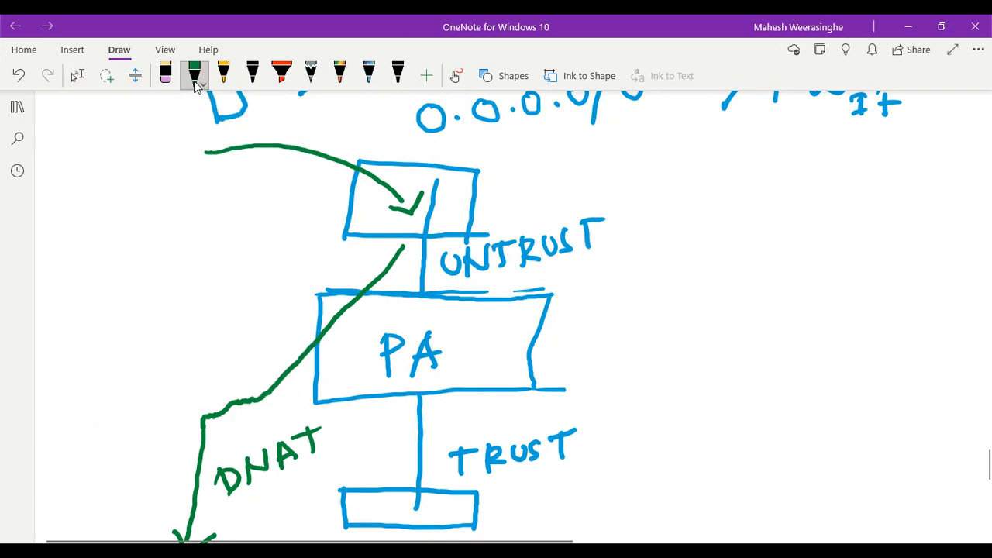
{"action": "left_click", "coordinate": [196, 86]}
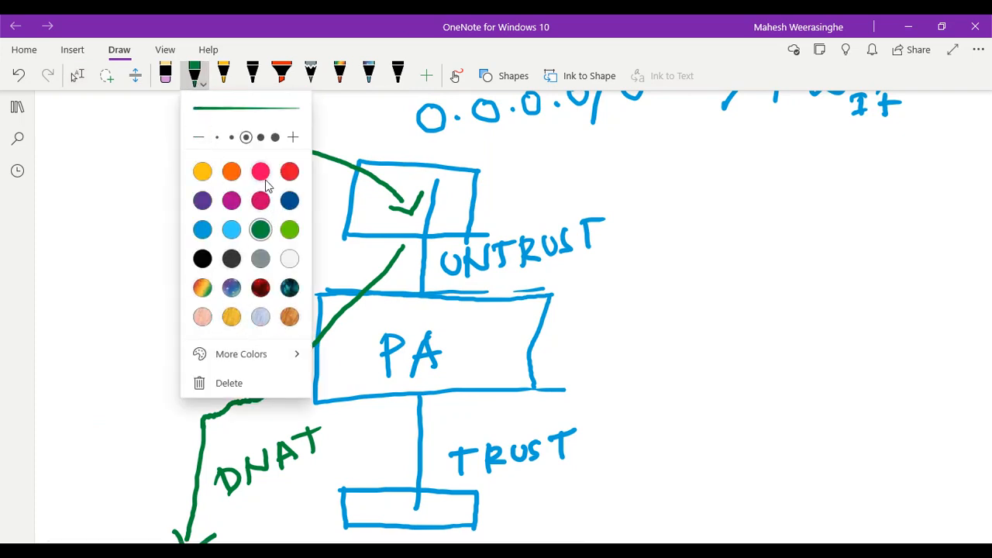
Switch the pen to pink and draw a line down toward the WWW box
{"action": "left_click", "coordinate": [261, 171]}
{"action": "key", "text": "Escape"}
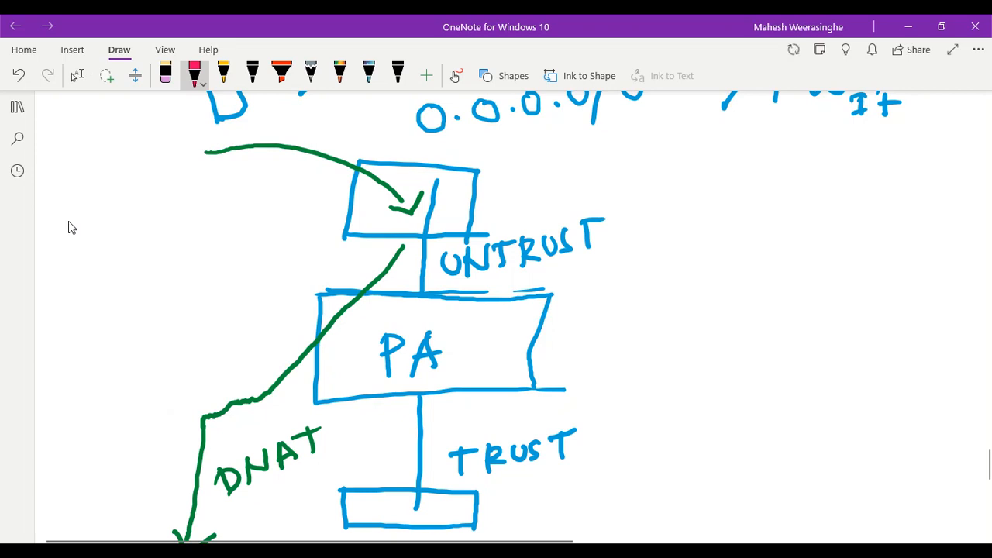
{"action": "key", "text": "Escape"}
{"action": "scroll", "coordinate": [100, 217], "scroll_direction": "down", "scroll_amount": 3}
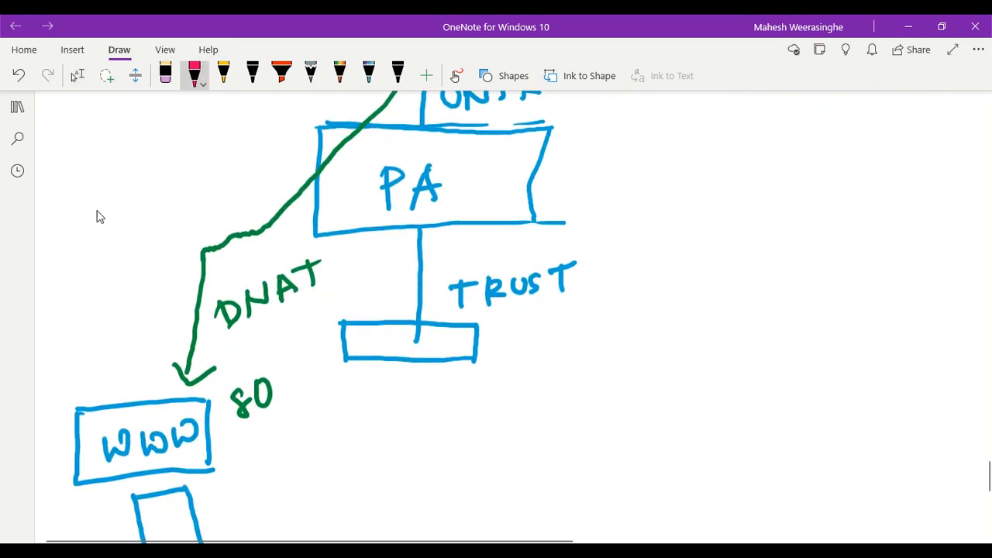
{"action": "mouse_move", "coordinate": [88, 132]}
{"action": "left_mouse_down"}
{"action": "mouse_move", "coordinate": [110, 178]}
{"action": "mouse_move", "coordinate": [85, 338]}
{"action": "mouse_move", "coordinate": [124, 493]}
{"action": "mouse_move", "coordinate": [137, 471]}
{"action": "left_mouse_up"}
{"action": "scroll", "coordinate": [96, 210], "scroll_direction": "down", "scroll_amount": 4}
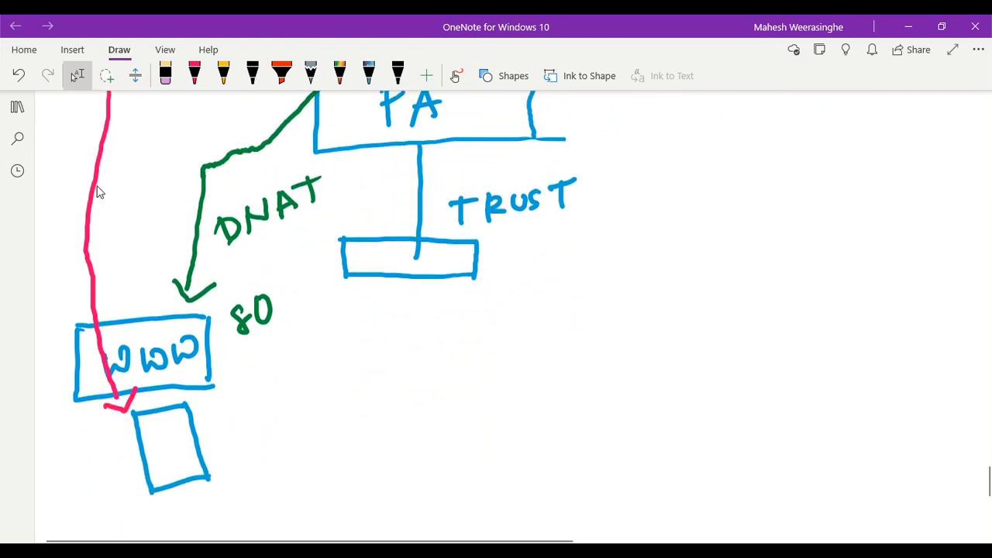
{"action": "scroll", "coordinate": [100, 183], "scroll_direction": "up", "scroll_amount": 2}
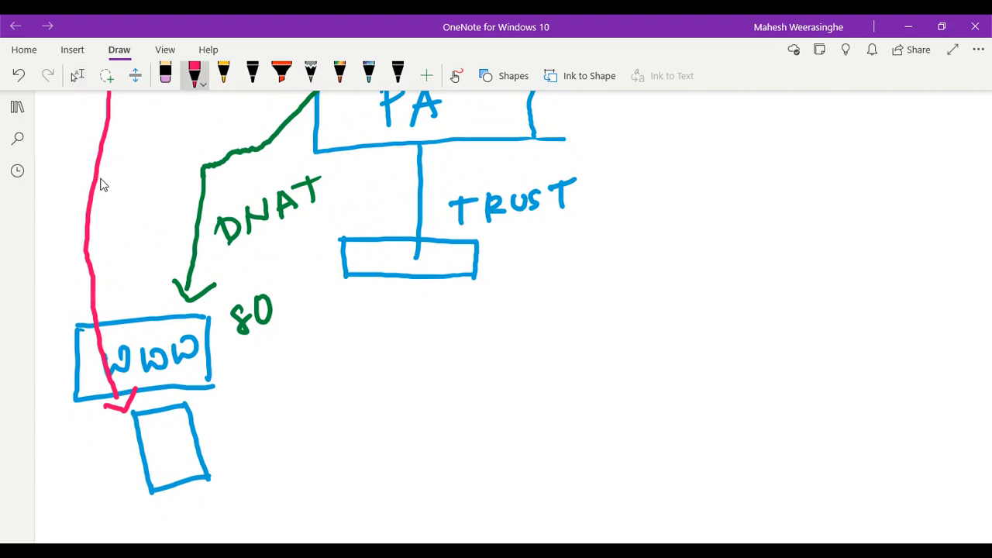
Write SRC by the small box and add a pink arrow to TRUST labelled UDR
{"action": "mouse_move", "coordinate": [68, 468]}
{"action": "left_mouse_down"}
{"action": "mouse_move", "coordinate": [55, 472]}
{"action": "mouse_move", "coordinate": [67, 500]}
{"action": "mouse_move", "coordinate": [85, 493]}
{"action": "left_mouse_up"}
{"action": "left_click_drag", "start_coordinate": [80, 469], "coordinate": [102, 486]}
{"action": "mouse_move", "coordinate": [107, 465]}
{"action": "left_mouse_down"}
{"action": "mouse_move", "coordinate": [108, 479]}
{"action": "mouse_move", "coordinate": [244, 445]}
{"action": "mouse_move", "coordinate": [317, 403]}
{"action": "mouse_move", "coordinate": [396, 195]}
{"action": "mouse_move", "coordinate": [403, 224]}
{"action": "left_mouse_up"}
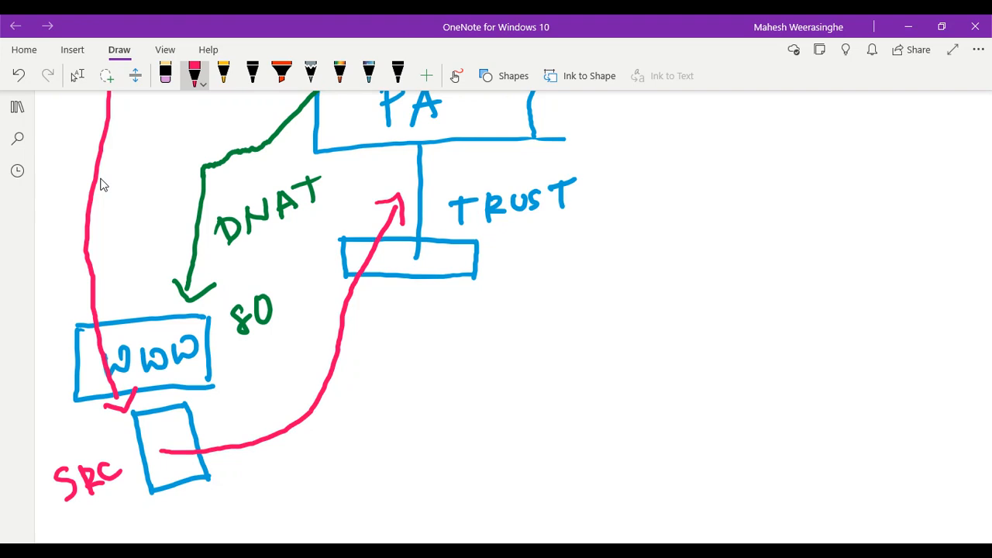
{"action": "mouse_move", "coordinate": [243, 474]}
{"action": "left_mouse_down"}
{"action": "mouse_move", "coordinate": [248, 503]}
{"action": "mouse_move", "coordinate": [278, 474]}
{"action": "left_mouse_up"}
{"action": "mouse_move", "coordinate": [286, 473]}
{"action": "left_mouse_down"}
{"action": "mouse_move", "coordinate": [310, 496]}
{"action": "mouse_move", "coordinate": [285, 505]}
{"action": "left_mouse_up"}
{"action": "mouse_move", "coordinate": [320, 467]}
{"action": "left_mouse_down"}
{"action": "mouse_move", "coordinate": [322, 499]}
{"action": "mouse_move", "coordinate": [347, 492]}
{"action": "left_mouse_up"}
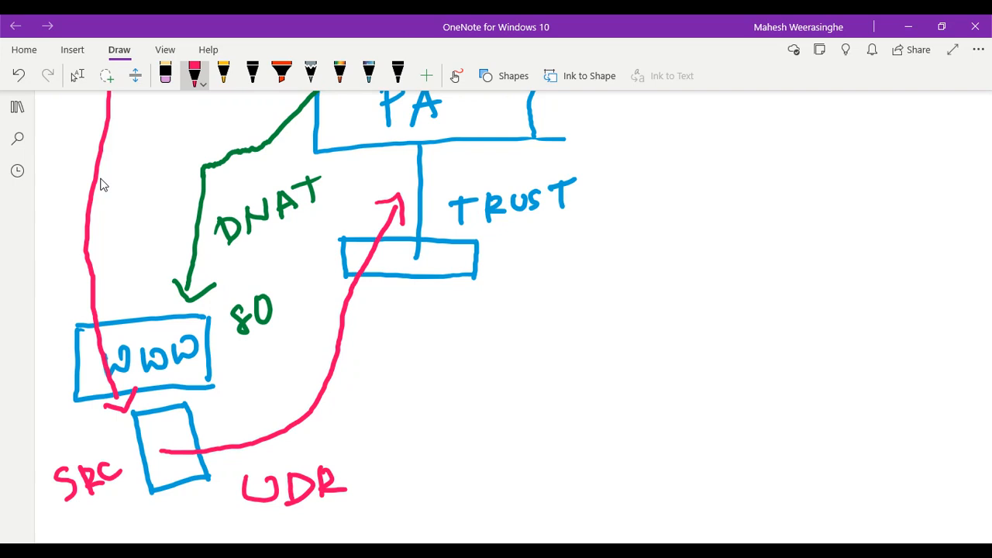
Write the route 0.0.0.0/0 with a pink arrow pointing toward TRUST
{"action": "mouse_move", "coordinate": [414, 445]}
{"action": "left_mouse_down"}
{"action": "mouse_move", "coordinate": [397, 455]}
{"action": "mouse_move", "coordinate": [497, 441]}
{"action": "mouse_move", "coordinate": [522, 451]}
{"action": "mouse_move", "coordinate": [535, 439]}
{"action": "left_mouse_up"}
{"action": "left_click", "coordinate": [438, 459]}
{"action": "left_click", "coordinate": [475, 457]}
{"action": "left_click", "coordinate": [521, 455]}
{"action": "left_click_drag", "start_coordinate": [571, 420], "coordinate": [547, 469]}
{"action": "mouse_move", "coordinate": [582, 439]}
{"action": "left_mouse_down"}
{"action": "mouse_move", "coordinate": [577, 460]}
{"action": "mouse_move", "coordinate": [583, 438]}
{"action": "left_mouse_up"}
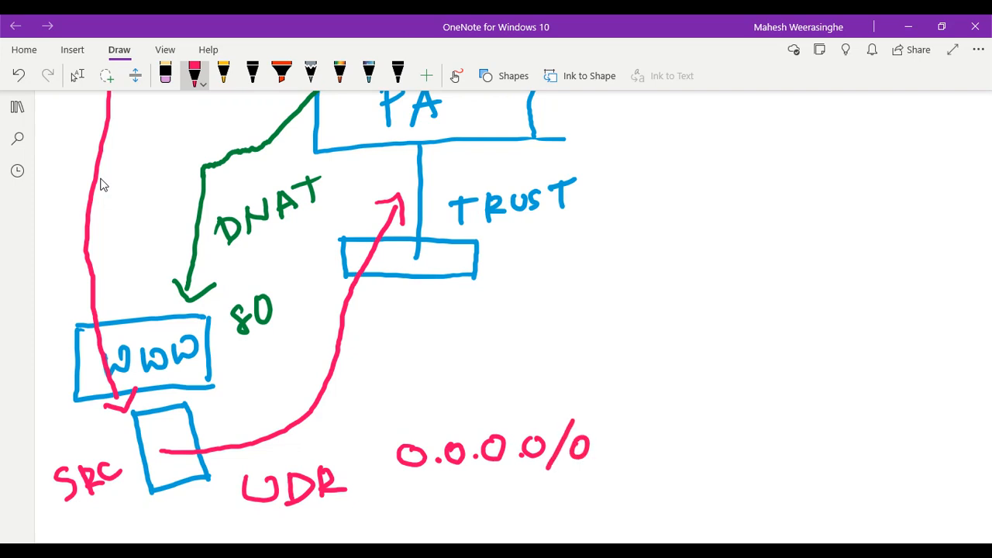
{"action": "mouse_move", "coordinate": [540, 407]}
{"action": "left_mouse_down"}
{"action": "mouse_move", "coordinate": [496, 302]}
{"action": "mouse_move", "coordinate": [538, 312]}
{"action": "left_mouse_up"}
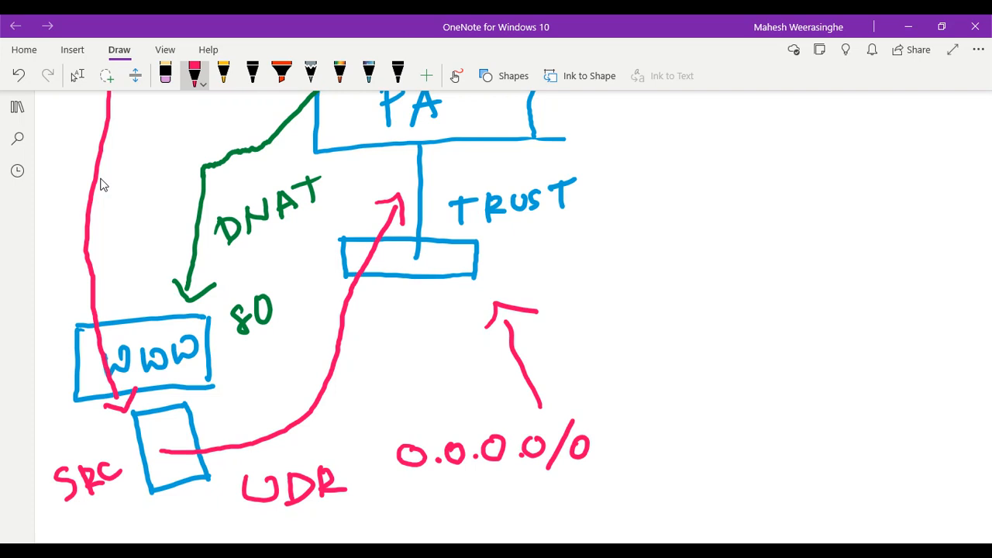
{"action": "scroll", "coordinate": [103, 184], "scroll_direction": "up", "scroll_amount": 2}
{"action": "scroll", "coordinate": [103, 185], "scroll_direction": "down", "scroll_amount": 2}
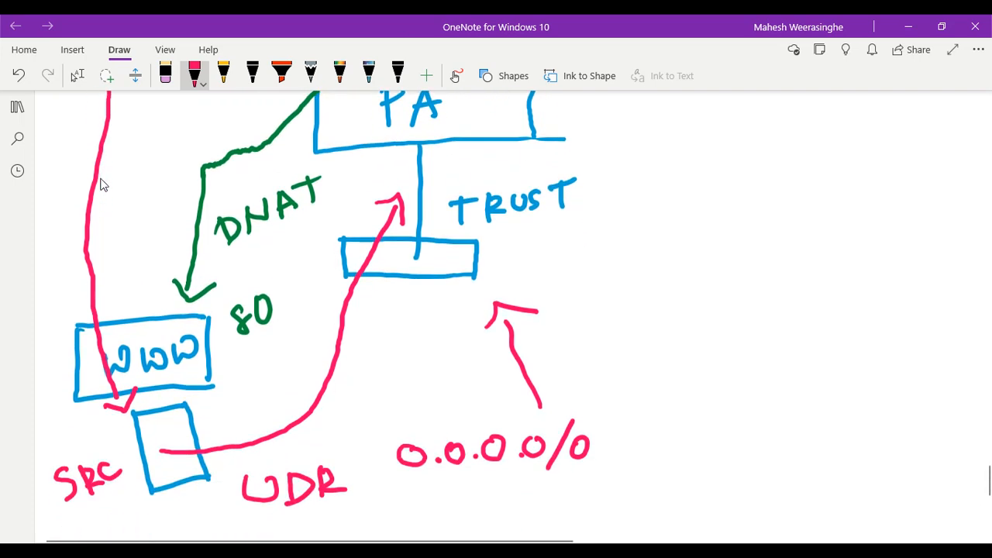
{"action": "scroll", "coordinate": [104, 185], "scroll_direction": "down", "scroll_amount": 2}
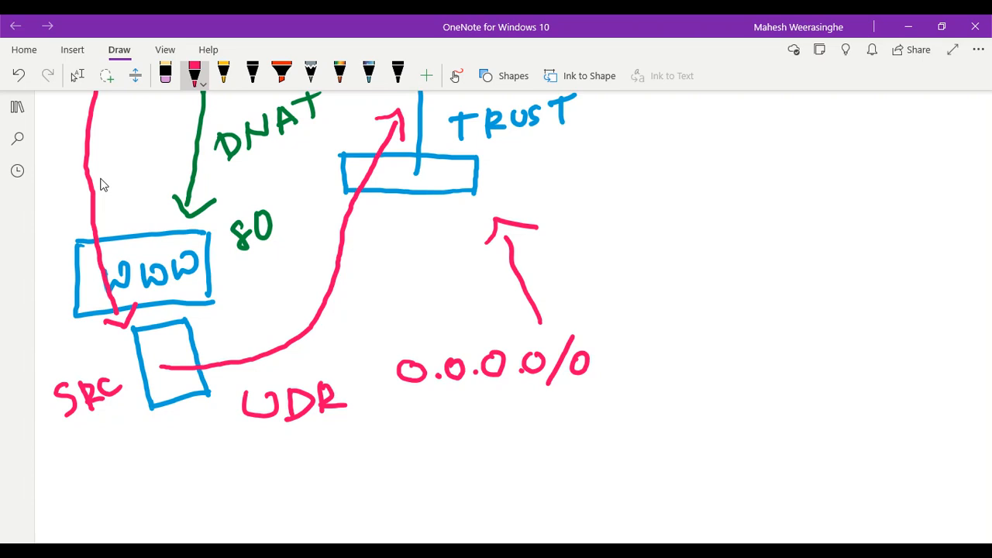
{"action": "left_click", "coordinate": [77, 75]}
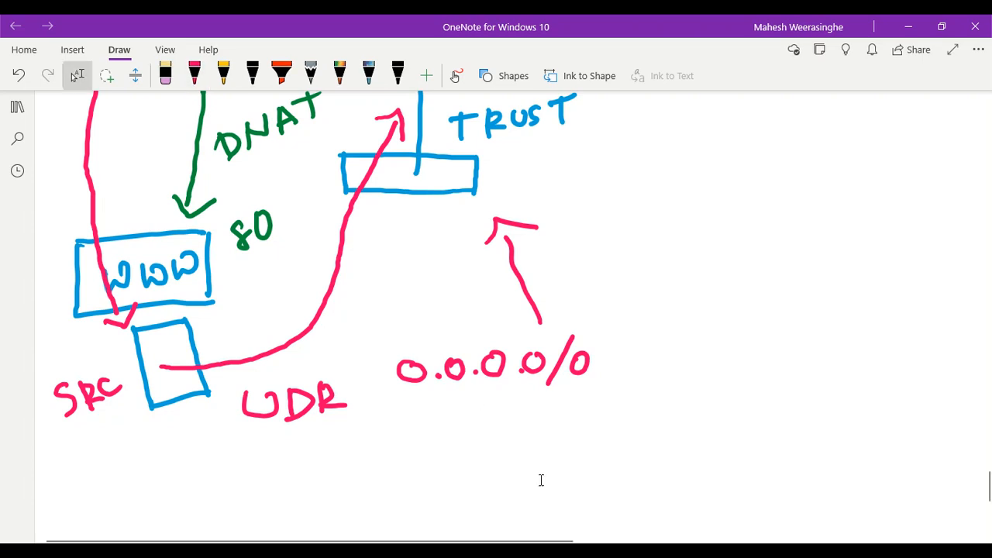
Copy the public IP 112.135.206.80 from Google's What's my IP result
{"action": "mouse_move", "coordinate": [632, 548]}
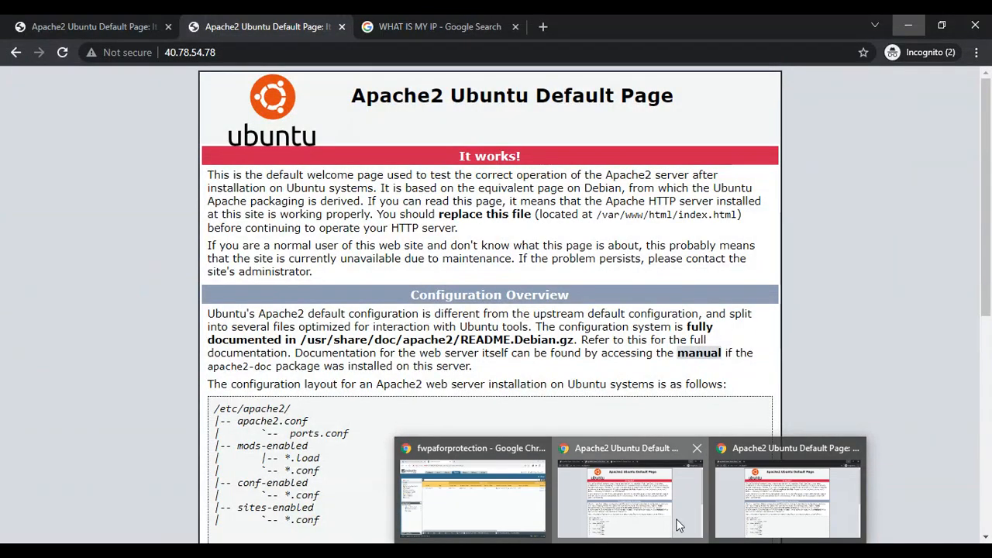
{"action": "left_click", "coordinate": [677, 526]}
{"action": "left_click", "coordinate": [419, 27]}
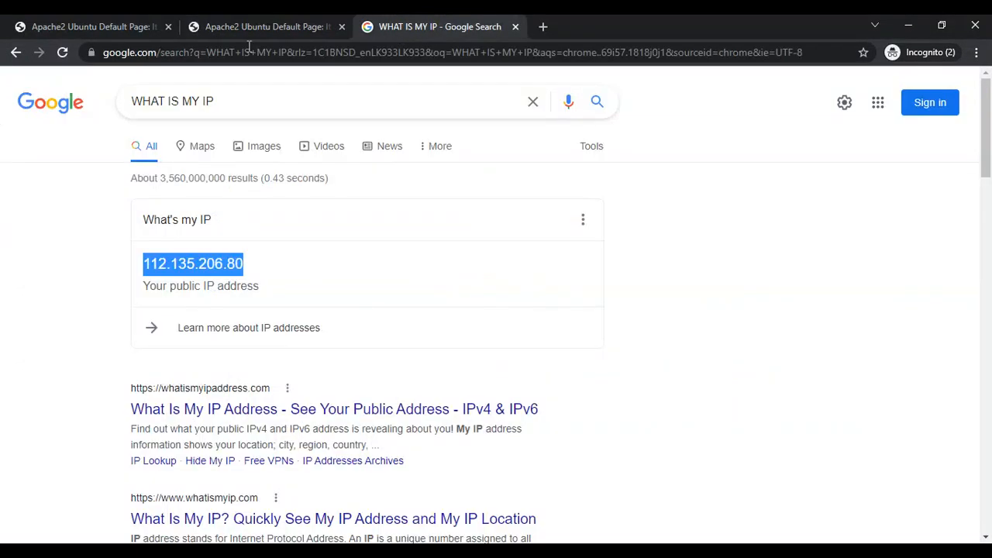
{"action": "left_click", "coordinate": [63, 52]}
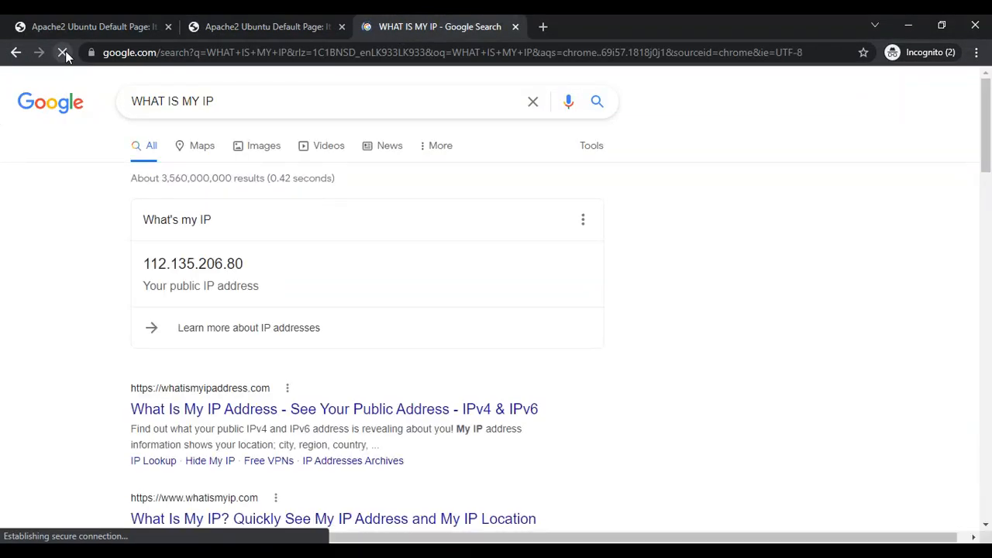
{"action": "left_click_drag", "start_coordinate": [256, 269], "coordinate": [144, 266]}
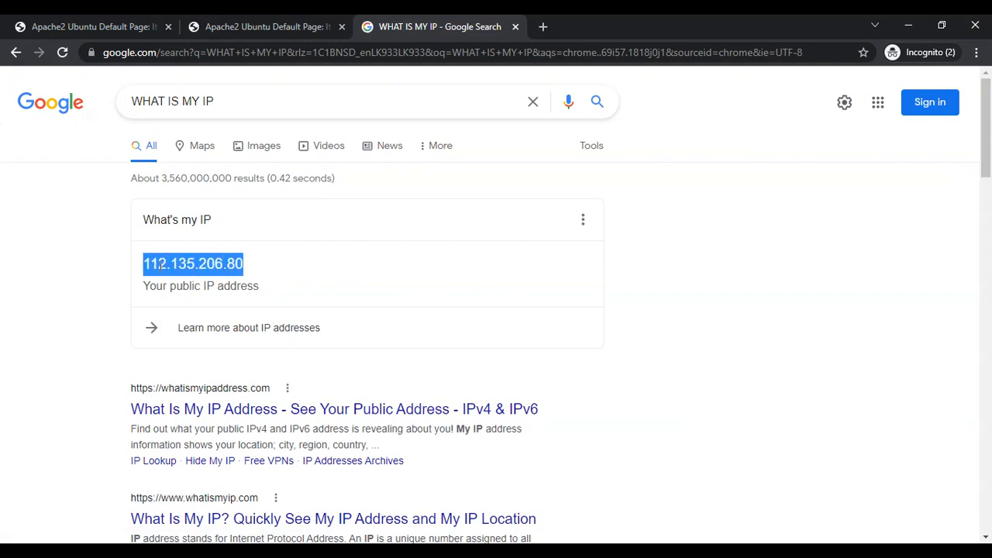
{"action": "right_click", "coordinate": [159, 266]}
{"action": "left_click", "coordinate": [188, 280]}
{"action": "key", "text": "alt+Tab"}
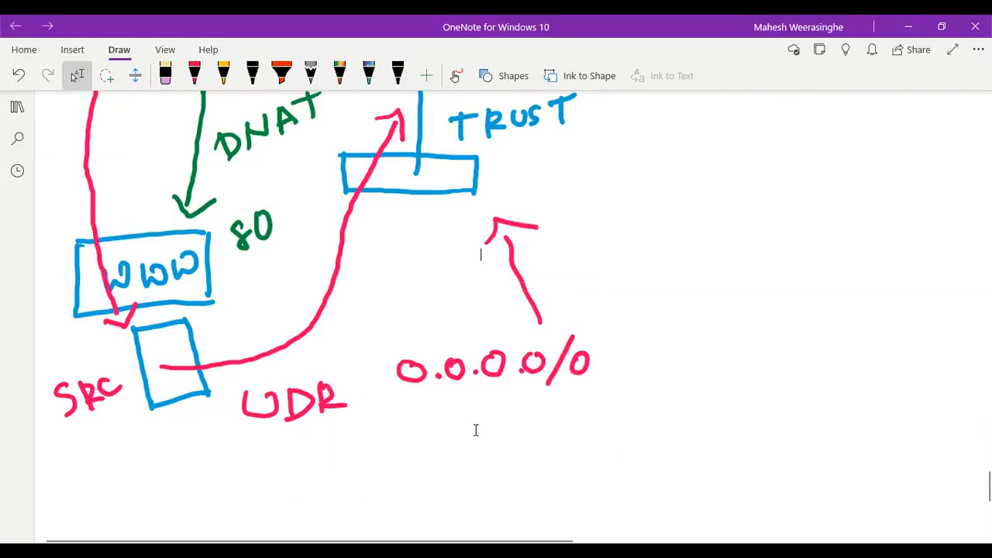
Paste the copied IP onto the diagram page, then undo the paste
{"action": "right_click", "coordinate": [418, 425]}
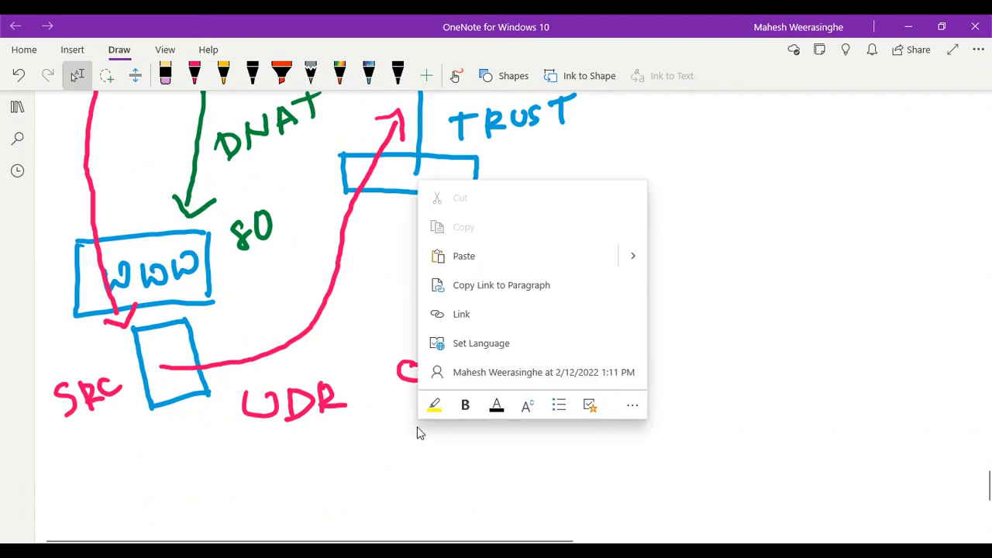
{"action": "left_click", "coordinate": [467, 259]}
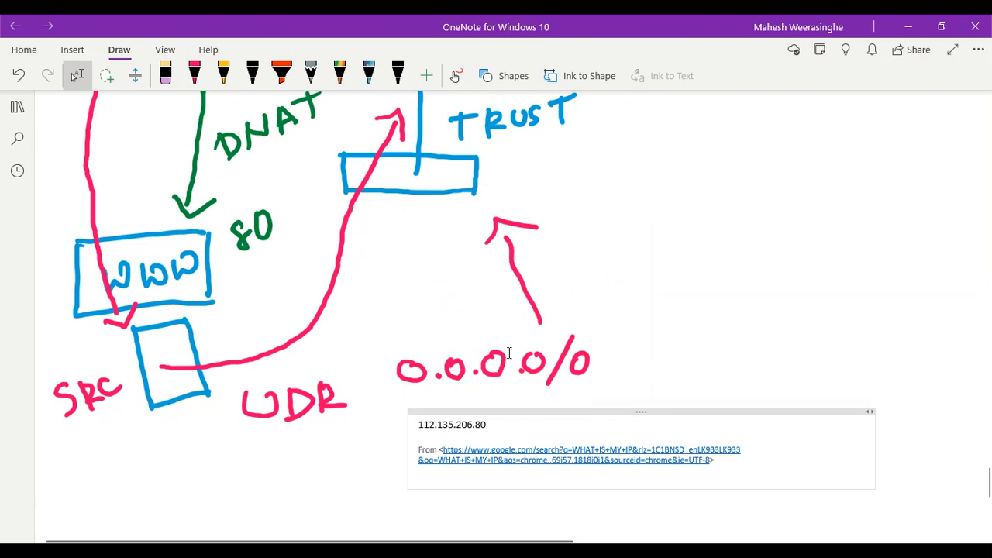
{"action": "left_click_drag", "start_coordinate": [488, 425], "coordinate": [410, 425]}
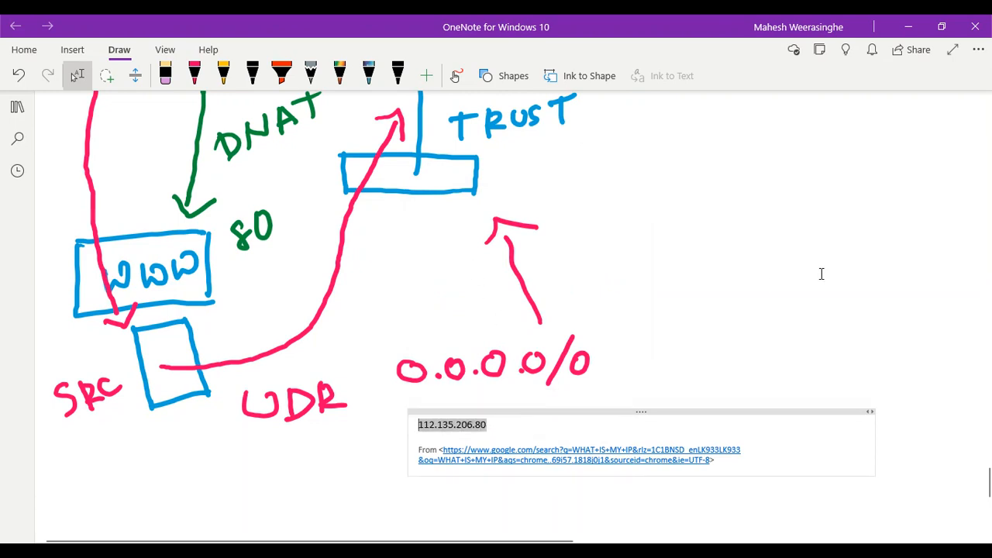
{"action": "key", "text": "ctrl+z"}
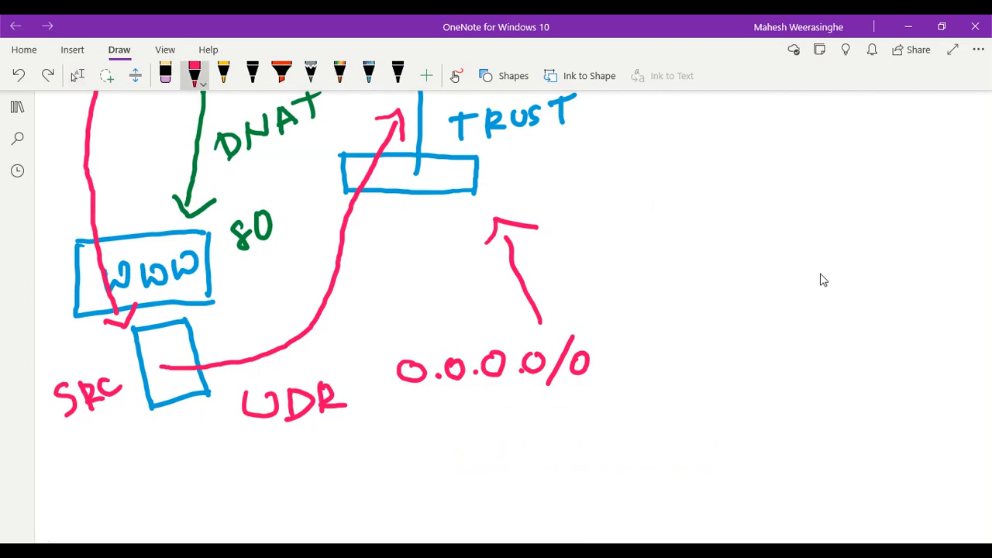
Handwrite 112.11.12.15/32 in red beneath 0.0.0.0/0
{"action": "mouse_move", "coordinate": [410, 420]}
{"action": "left_mouse_down"}
{"action": "mouse_move", "coordinate": [411, 445]}
{"action": "mouse_move", "coordinate": [479, 438]}
{"action": "left_mouse_up"}
{"action": "left_click", "coordinate": [465, 424]}
{"action": "mouse_move", "coordinate": [493, 415]}
{"action": "left_mouse_down"}
{"action": "mouse_move", "coordinate": [493, 437]}
{"action": "mouse_move", "coordinate": [524, 427]}
{"action": "mouse_move", "coordinate": [525, 435]}
{"action": "left_mouse_up"}
{"action": "left_click", "coordinate": [512, 428]}
{"action": "mouse_move", "coordinate": [532, 414]}
{"action": "left_mouse_down"}
{"action": "mouse_move", "coordinate": [549, 434]}
{"action": "mouse_move", "coordinate": [580, 431]}
{"action": "left_mouse_up"}
{"action": "left_click", "coordinate": [562, 427]}
{"action": "mouse_move", "coordinate": [584, 410]}
{"action": "left_mouse_down"}
{"action": "mouse_move", "coordinate": [598, 408]}
{"action": "mouse_move", "coordinate": [597, 448]}
{"action": "left_mouse_up"}
{"action": "mouse_move", "coordinate": [616, 415]}
{"action": "left_mouse_down"}
{"action": "mouse_move", "coordinate": [630, 428]}
{"action": "mouse_move", "coordinate": [617, 443]}
{"action": "left_mouse_up"}
{"action": "left_click_drag", "start_coordinate": [638, 418], "coordinate": [665, 438]}
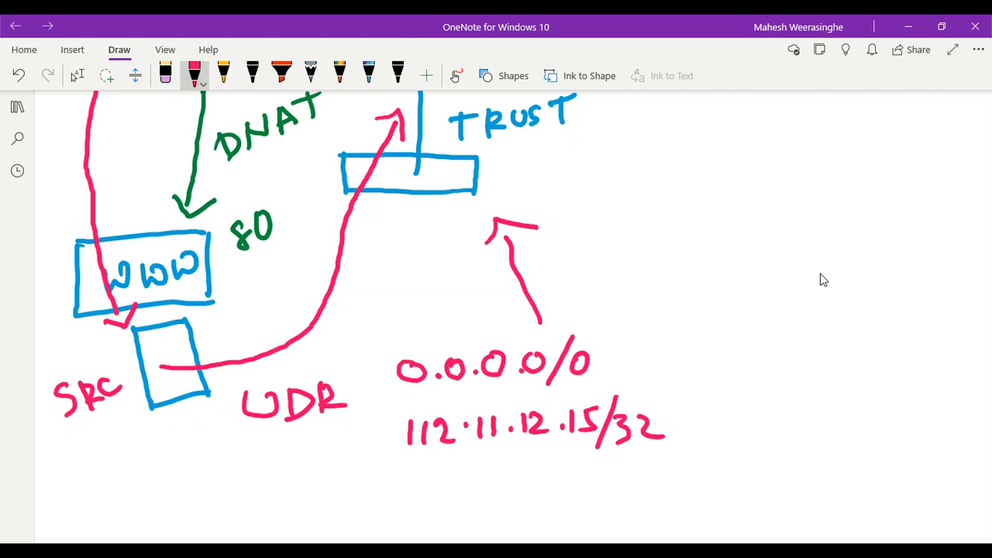
Draw an arrow from /32 to a handwritten INTERNET label
{"action": "mouse_move", "coordinate": [662, 411]}
{"action": "left_mouse_down"}
{"action": "mouse_move", "coordinate": [770, 401]}
{"action": "mouse_move", "coordinate": [748, 433]}
{"action": "left_mouse_up"}
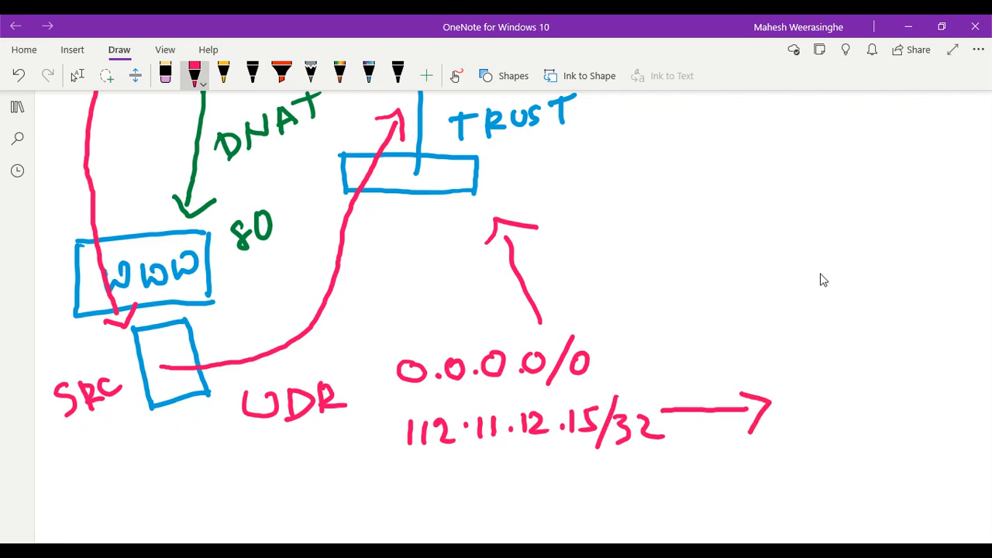
{"action": "mouse_move", "coordinate": [796, 390]}
{"action": "left_mouse_down"}
{"action": "mouse_move", "coordinate": [796, 422]}
{"action": "mouse_move", "coordinate": [805, 392]}
{"action": "mouse_move", "coordinate": [814, 419]}
{"action": "left_mouse_up"}
{"action": "left_click_drag", "start_coordinate": [818, 392], "coordinate": [817, 422]}
{"action": "mouse_move", "coordinate": [820, 406]}
{"action": "left_mouse_down"}
{"action": "mouse_move", "coordinate": [840, 414]}
{"action": "mouse_move", "coordinate": [839, 387]}
{"action": "mouse_move", "coordinate": [856, 414]}
{"action": "left_mouse_up"}
{"action": "mouse_move", "coordinate": [843, 397]}
{"action": "left_mouse_down"}
{"action": "mouse_move", "coordinate": [860, 388]}
{"action": "mouse_move", "coordinate": [870, 412]}
{"action": "mouse_move", "coordinate": [891, 404]}
{"action": "left_mouse_up"}
{"action": "left_click_drag", "start_coordinate": [862, 394], "coordinate": [887, 395]}
{"action": "mouse_move", "coordinate": [899, 387]}
{"action": "left_mouse_down"}
{"action": "mouse_move", "coordinate": [899, 411]}
{"action": "mouse_move", "coordinate": [893, 401]}
{"action": "left_mouse_up"}
{"action": "mouse_move", "coordinate": [891, 402]}
{"action": "left_mouse_down"}
{"action": "mouse_move", "coordinate": [911, 407]}
{"action": "mouse_move", "coordinate": [919, 386]}
{"action": "mouse_move", "coordinate": [928, 403]}
{"action": "left_mouse_up"}
{"action": "mouse_move", "coordinate": [929, 403]}
{"action": "left_mouse_down"}
{"action": "mouse_move", "coordinate": [932, 382]}
{"action": "mouse_move", "coordinate": [941, 404]}
{"action": "left_mouse_up"}
{"action": "mouse_move", "coordinate": [941, 404]}
{"action": "left_mouse_down"}
{"action": "mouse_move", "coordinate": [958, 401]}
{"action": "mouse_move", "coordinate": [950, 383]}
{"action": "left_mouse_up"}
{"action": "left_click_drag", "start_coordinate": [933, 396], "coordinate": [973, 402]}
{"action": "left_click_drag", "start_coordinate": [958, 381], "coordinate": [984, 378]}
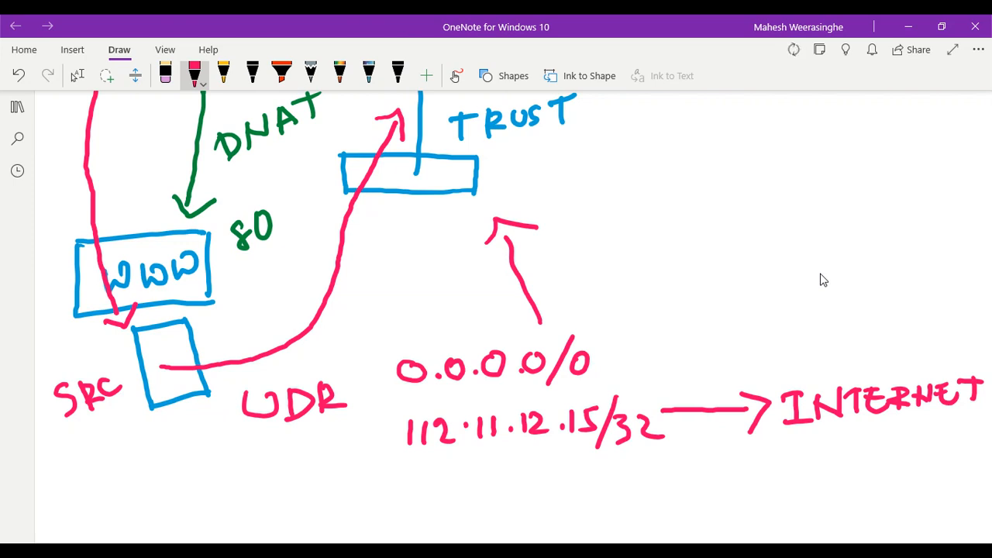
{"action": "left_click", "coordinate": [77, 75]}
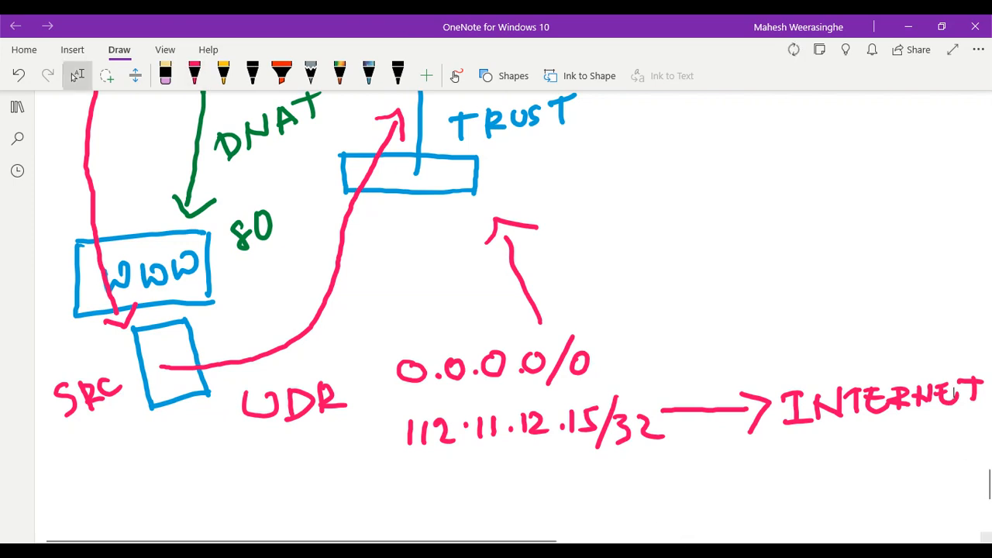
Restart the PuTTY session to 138.91.240.228 and return to the PAN-OS NAT rules page
{"action": "mouse_move", "coordinate": [630, 552]}
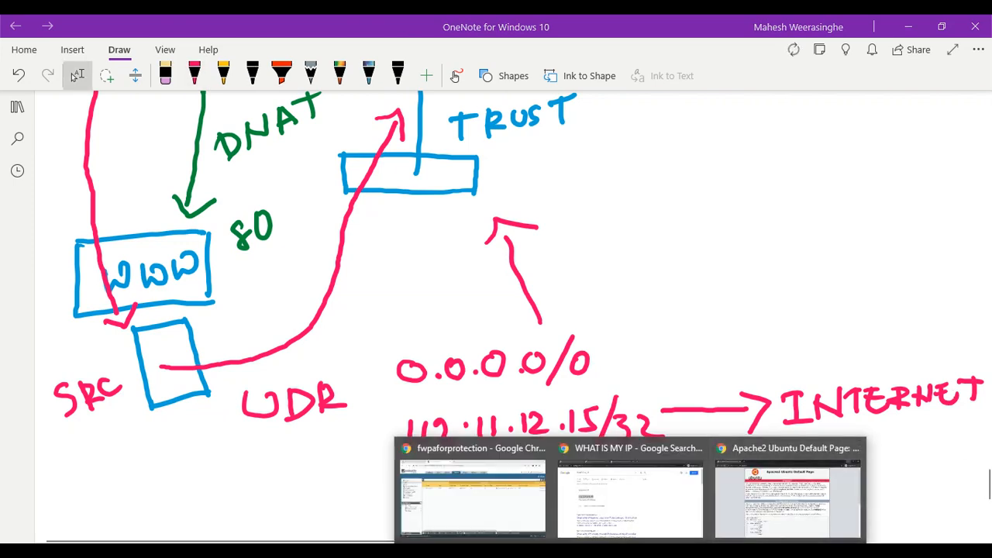
{"action": "mouse_move", "coordinate": [607, 514]}
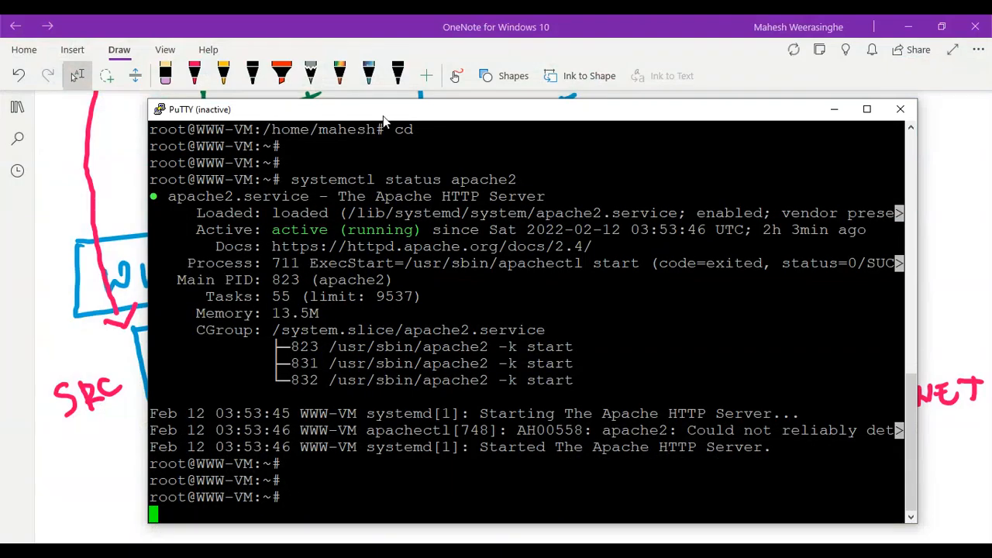
{"action": "right_click", "coordinate": [382, 115]}
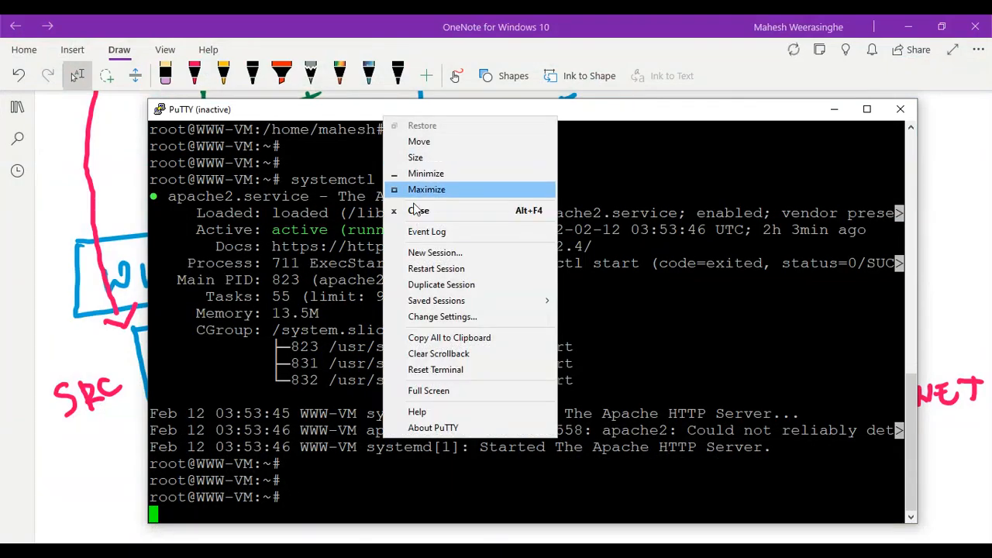
{"action": "left_click", "coordinate": [432, 268]}
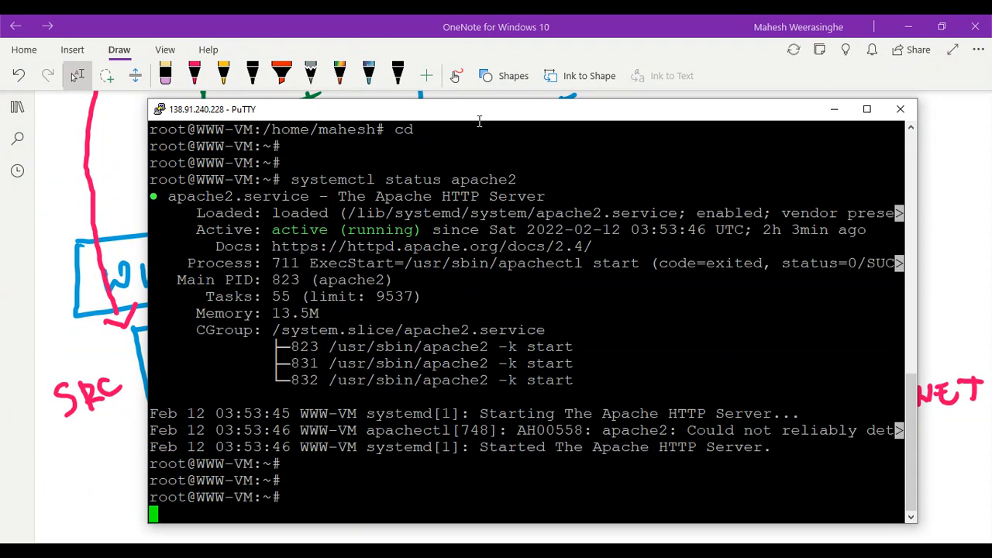
{"action": "left_click_drag", "start_coordinate": [478, 120], "coordinate": [475, 84]}
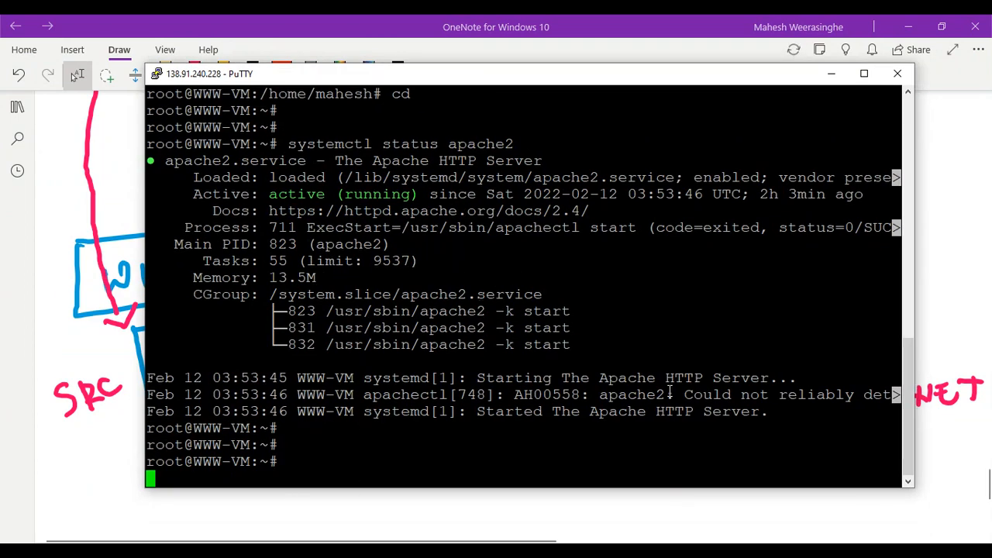
{"action": "left_click", "coordinate": [473, 497]}
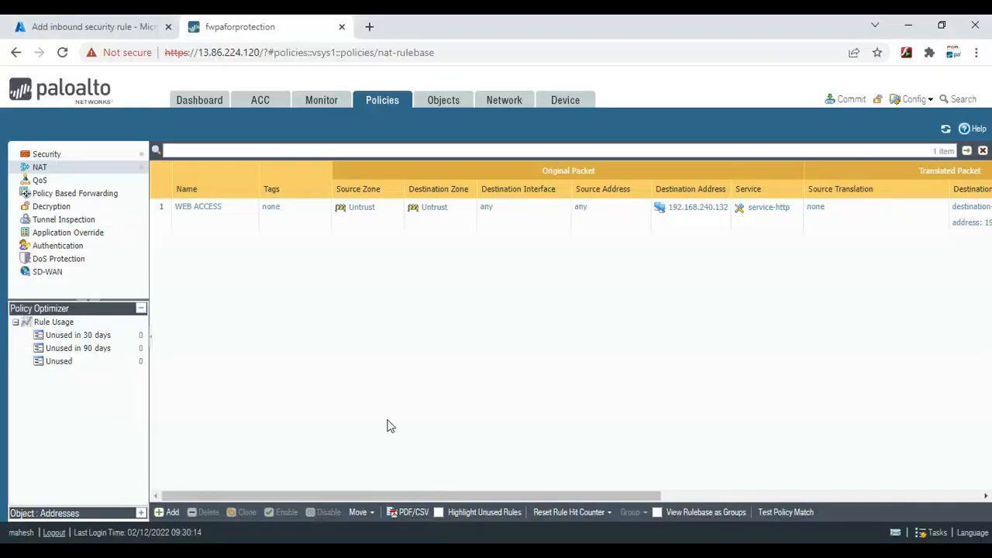
Discard the unsaved inbound rule and open a new Add route form in TRUST-ROUTE
{"action": "left_click", "coordinate": [85, 27]}
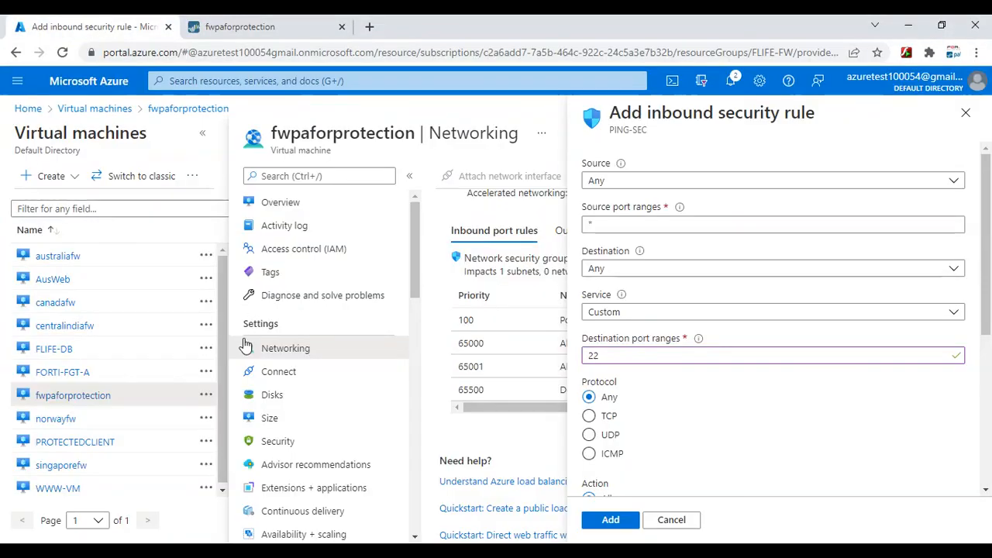
{"action": "left_click", "coordinate": [245, 81]}
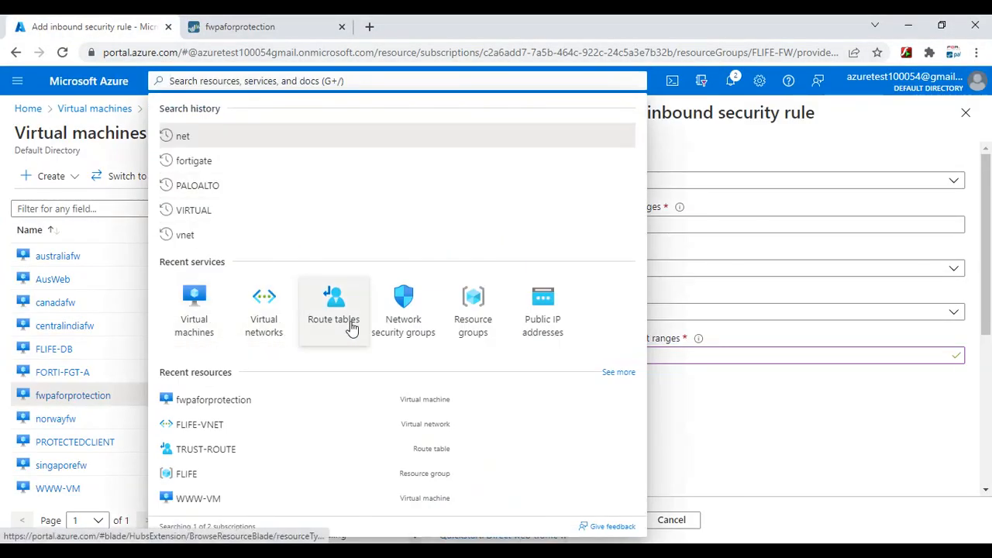
{"action": "left_click", "coordinate": [281, 310]}
{"action": "left_click", "coordinate": [575, 138]}
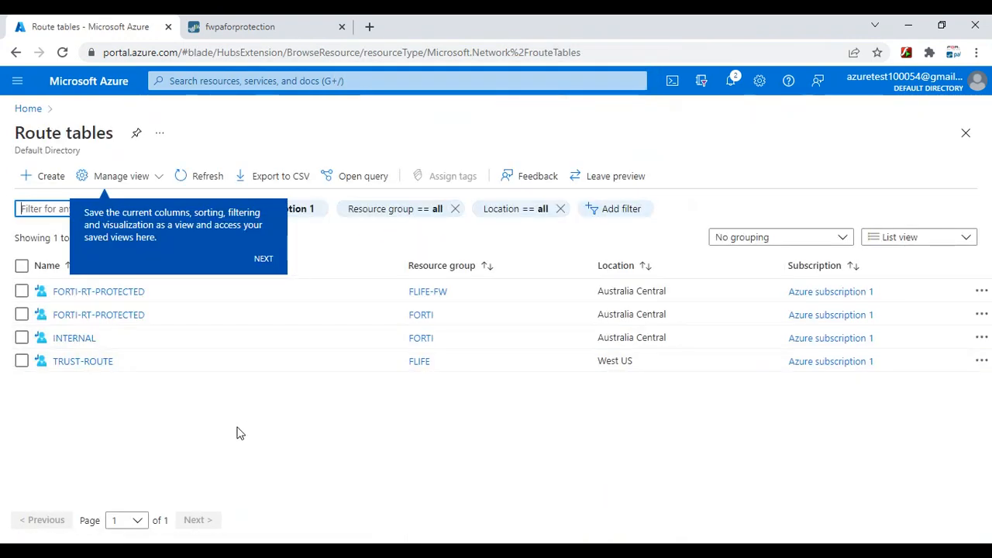
{"action": "left_click", "coordinate": [141, 468]}
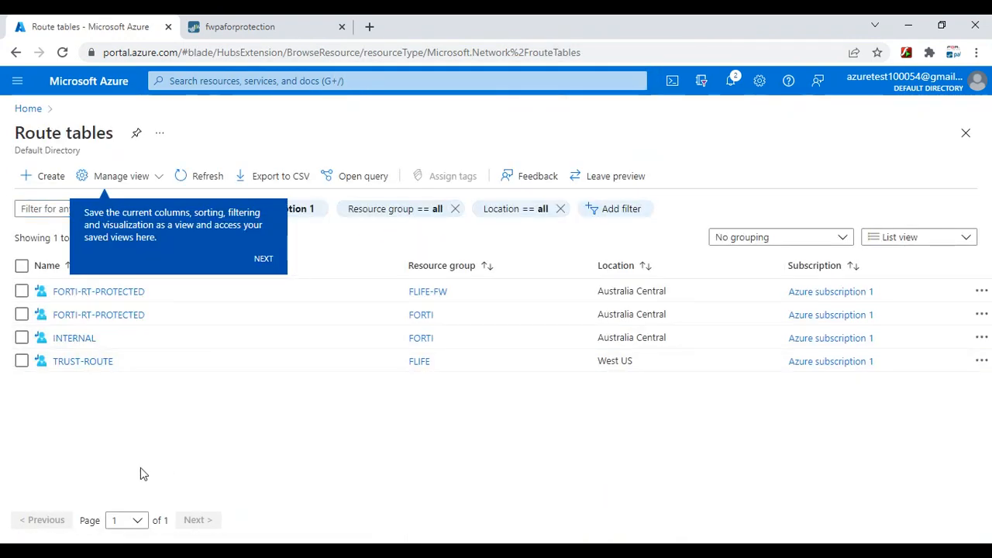
{"action": "left_click", "coordinate": [77, 362]}
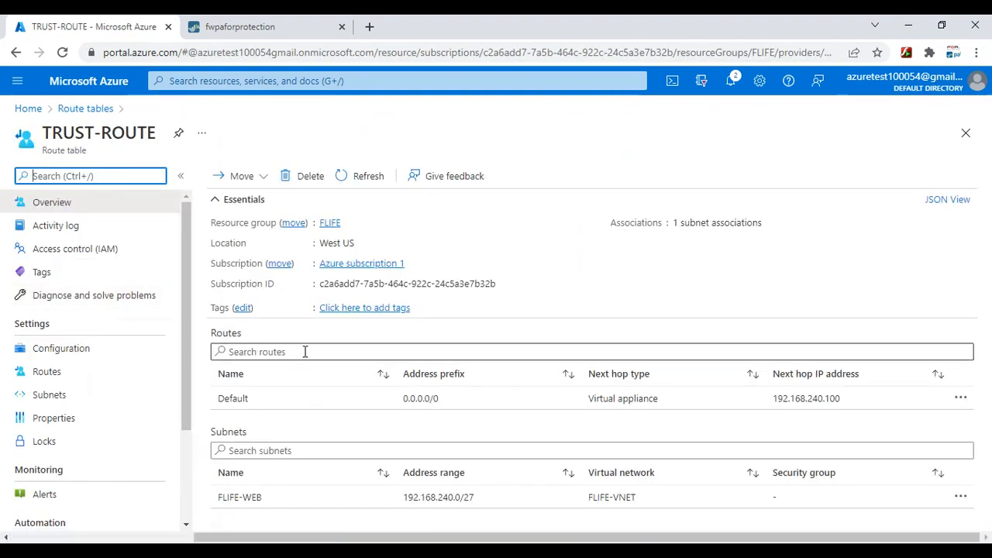
{"action": "left_click", "coordinate": [55, 372]}
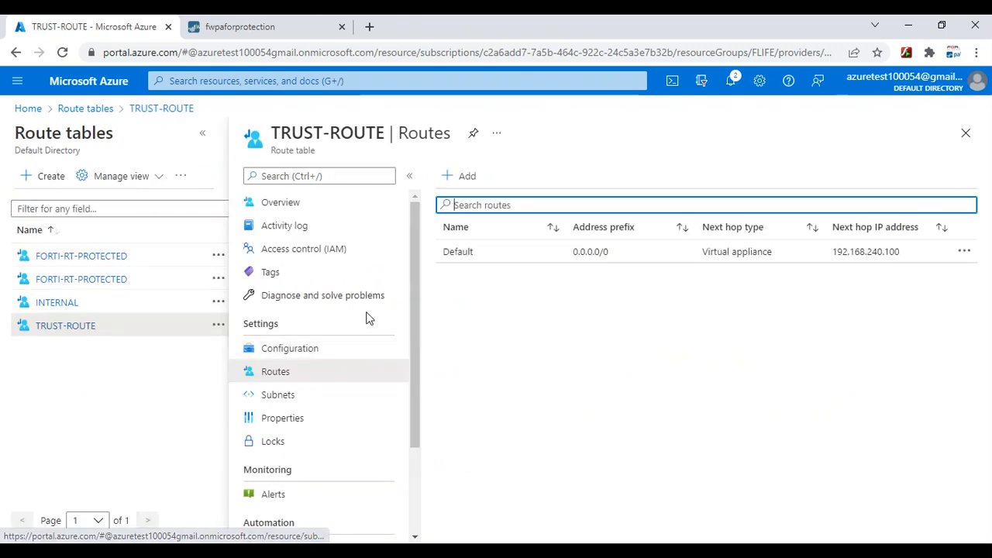
{"action": "left_click", "coordinate": [468, 179]}
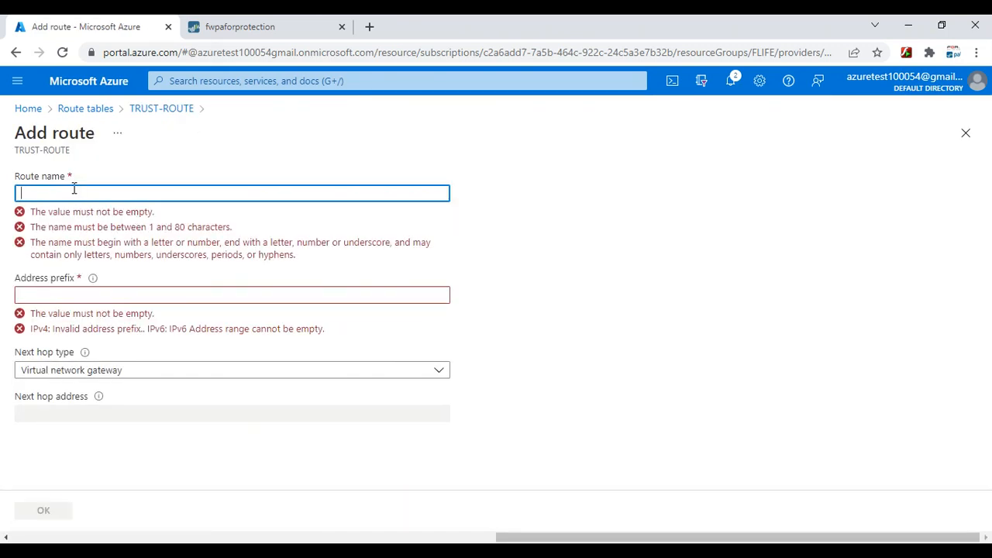
Add route MYPC sending 112.135.206.80/32 to next hop Internet in TRUST-ROUTE
{"action": "type", "text": "MUP"}
{"action": "key", "text": "BackSpace"}
{"action": "key", "text": "BackSpace"}
{"action": "type", "text": "M"}
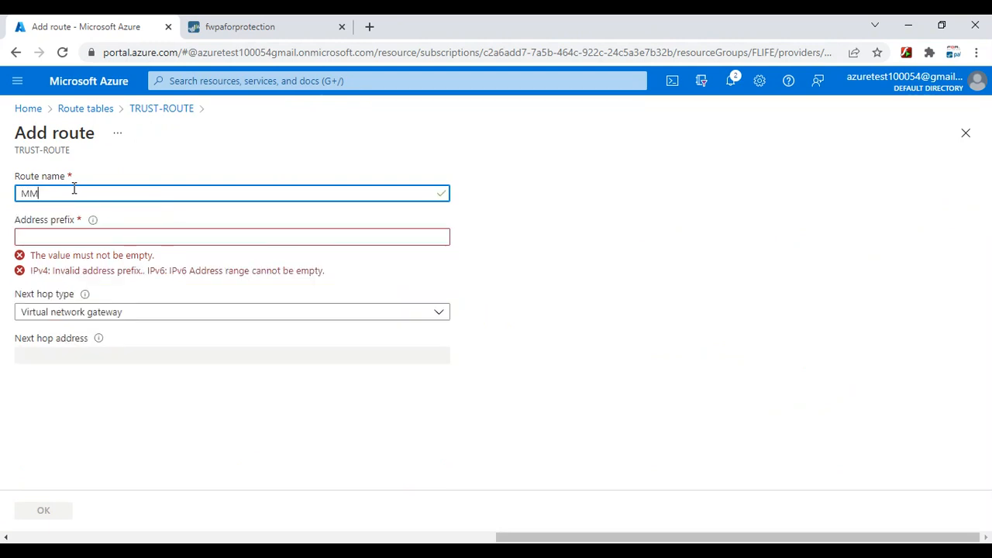
{"action": "type", "text": "YPC"}
{"action": "left_click", "coordinate": [66, 241]}
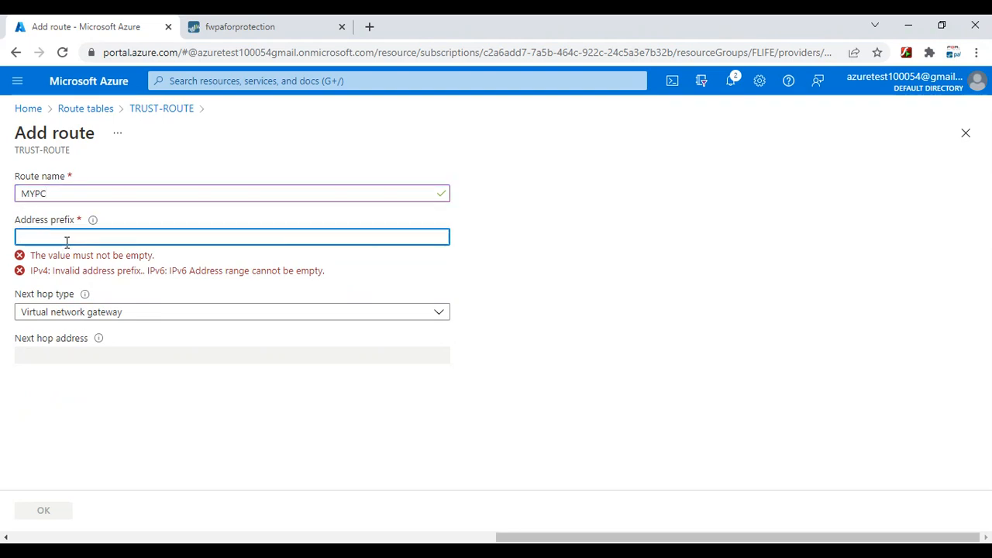
{"action": "type", "text": "112.135.206.80"}
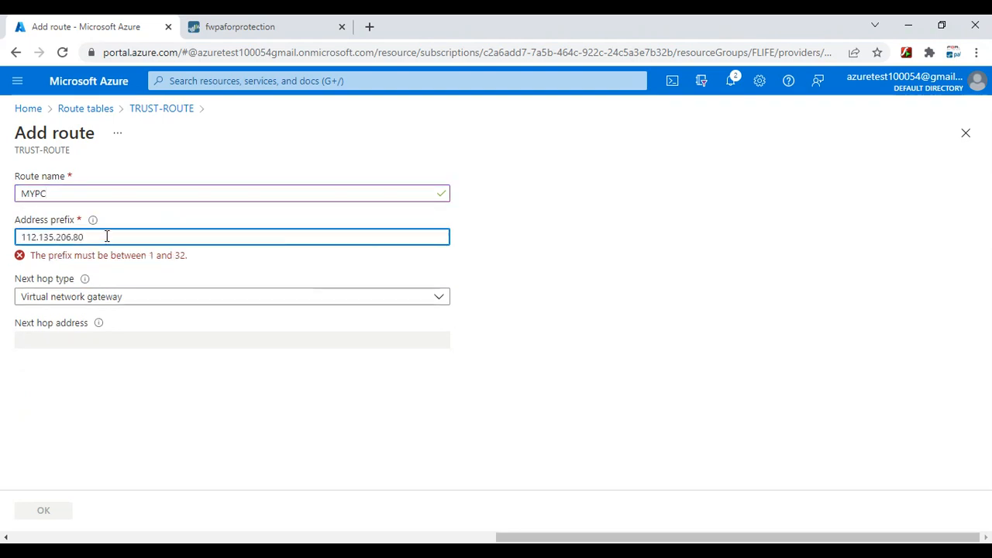
{"action": "type", "text": "/32"}
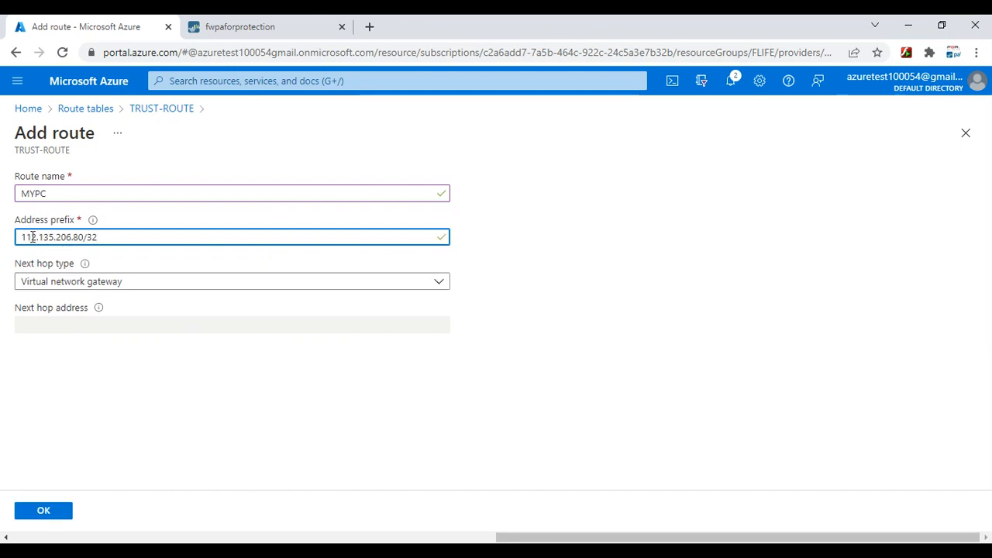
{"action": "left_click", "coordinate": [89, 287]}
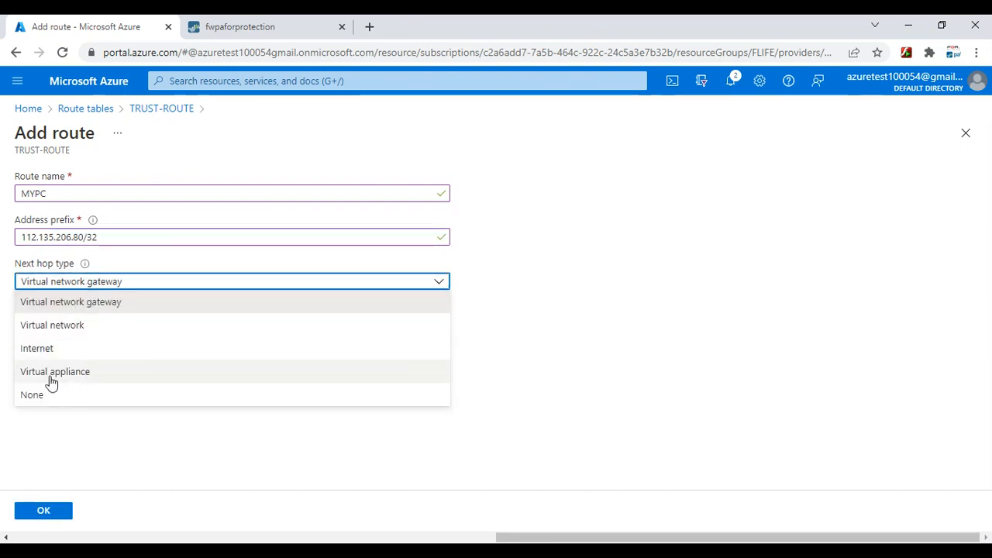
{"action": "left_click", "coordinate": [45, 349]}
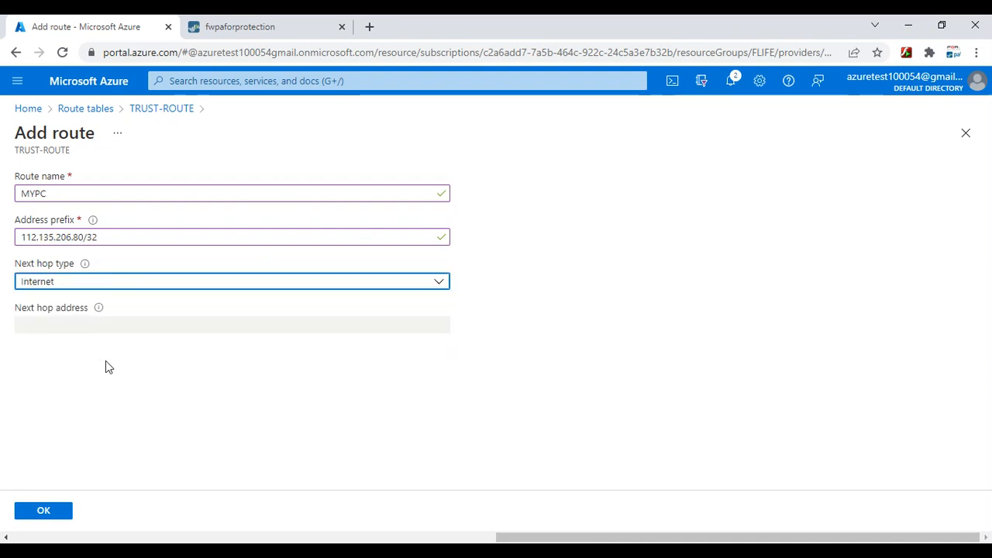
{"action": "left_click_drag", "start_coordinate": [102, 236], "coordinate": [17, 245]}
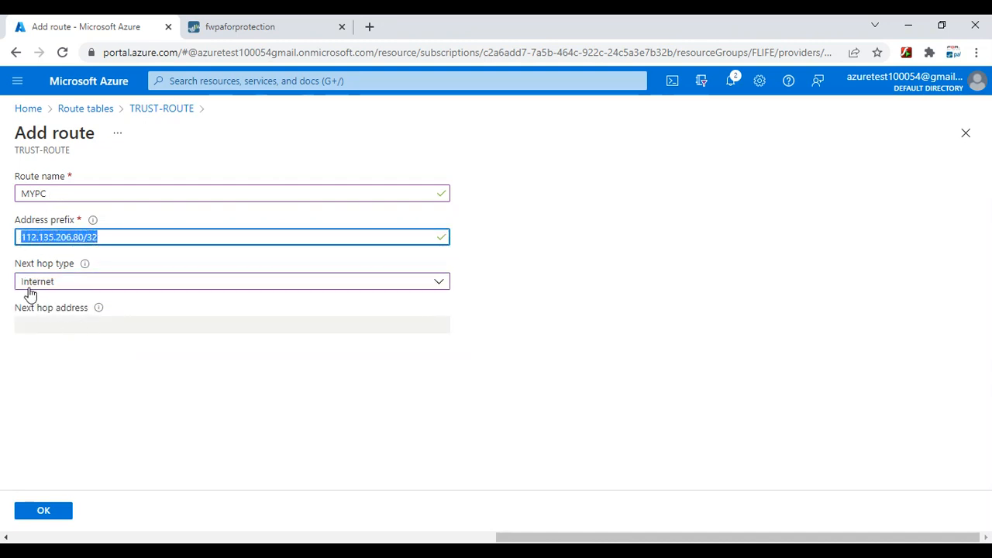
{"action": "left_click", "coordinate": [51, 516]}
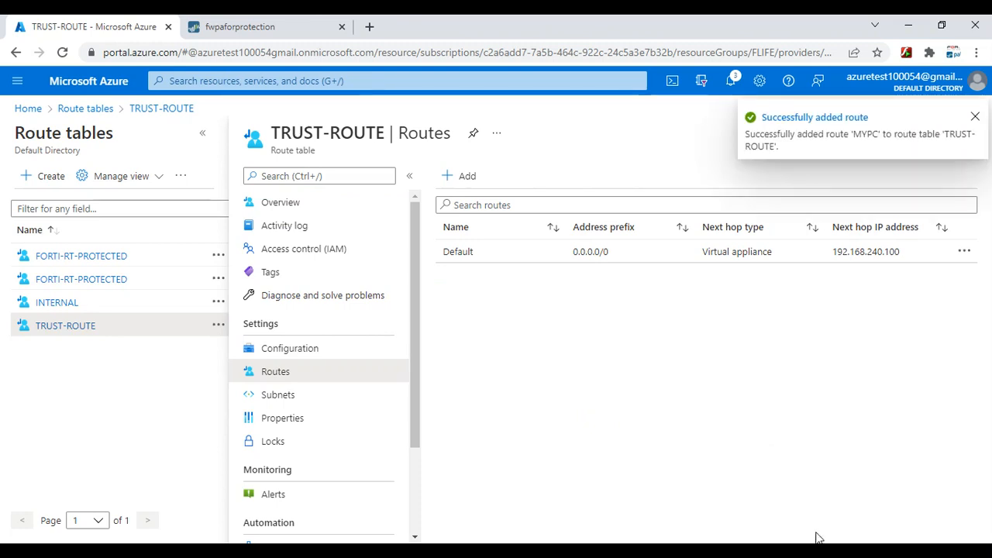
Restart the timed-out PuTTY session and log back in with the user's credentials
{"action": "left_click", "coordinate": [651, 504]}
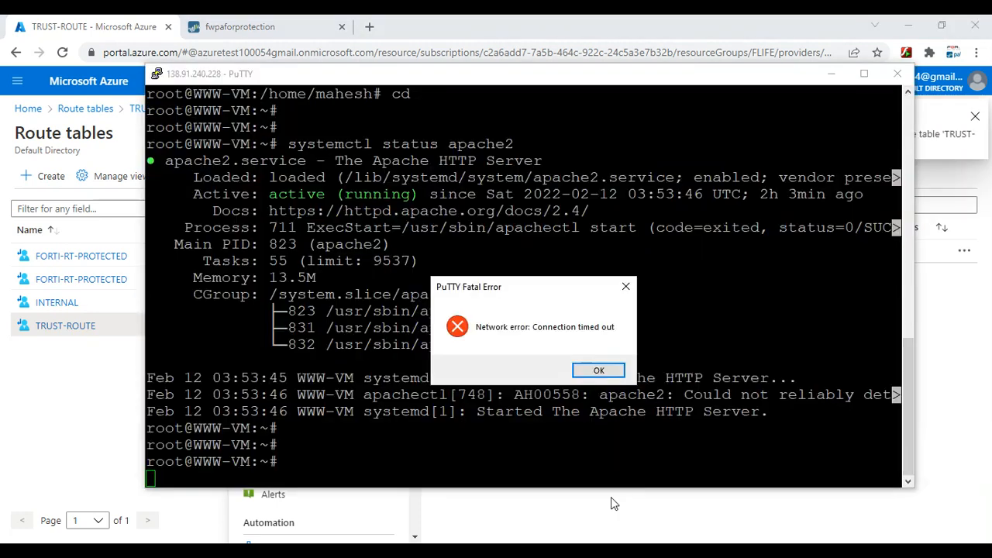
{"action": "left_click", "coordinate": [598, 370]}
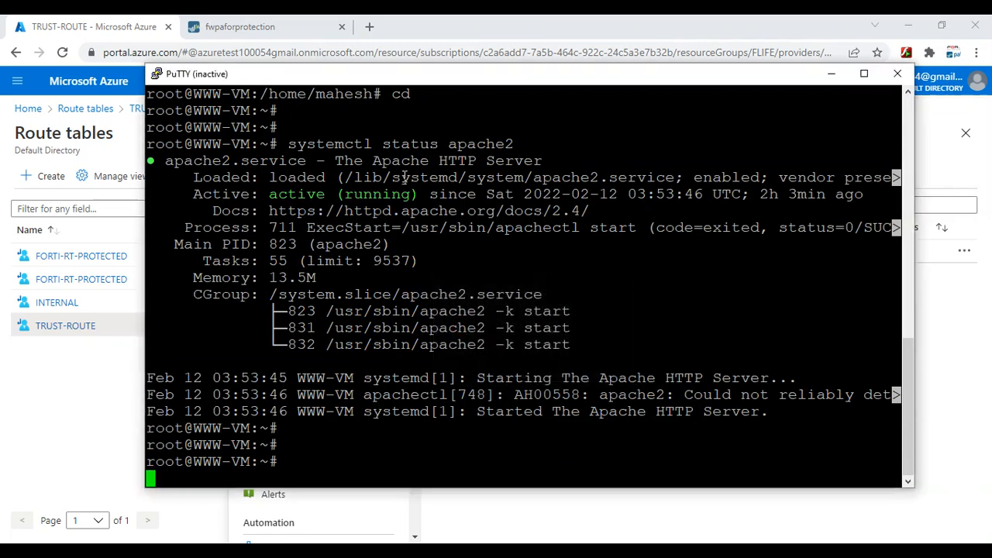
{"action": "right_click", "coordinate": [398, 77]}
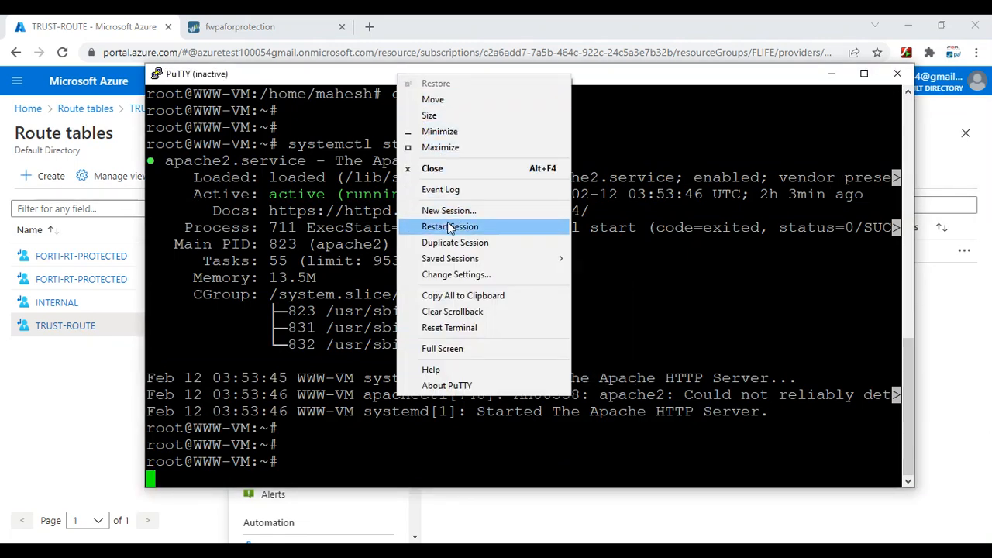
{"action": "left_click", "coordinate": [450, 226]}
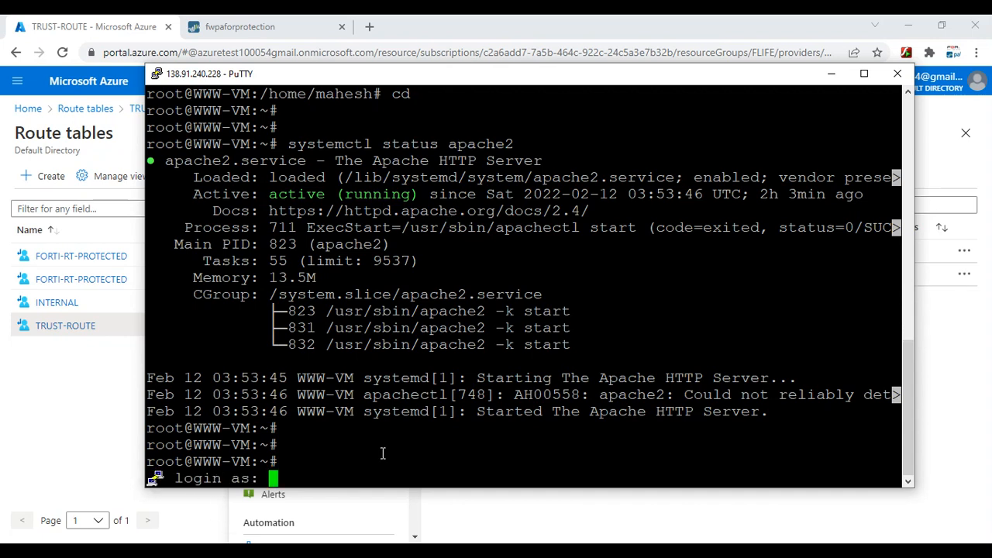
{"action": "type", "text": "mahesh"}
{"action": "key", "text": "Return"}
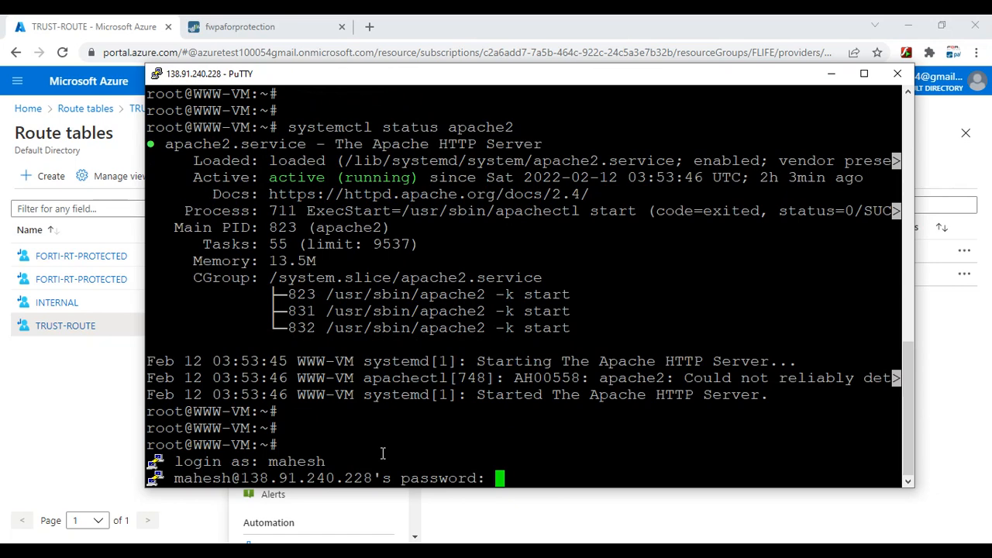
{"action": "key", "text": "Return"}
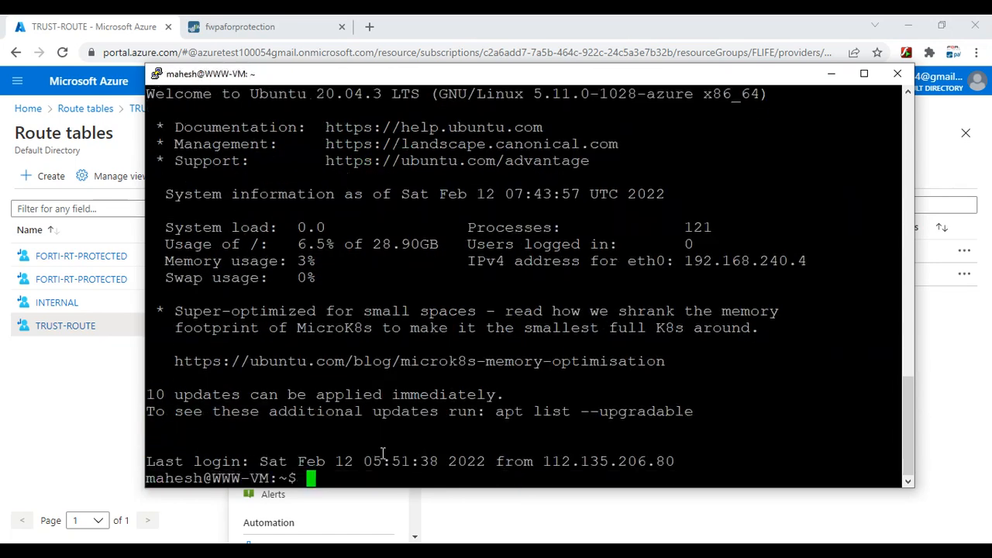
Ping 8.8.8.8 and stop it after no replies arrive
{"action": "key", "text": "Return"}
{"action": "key", "text": "Return"}
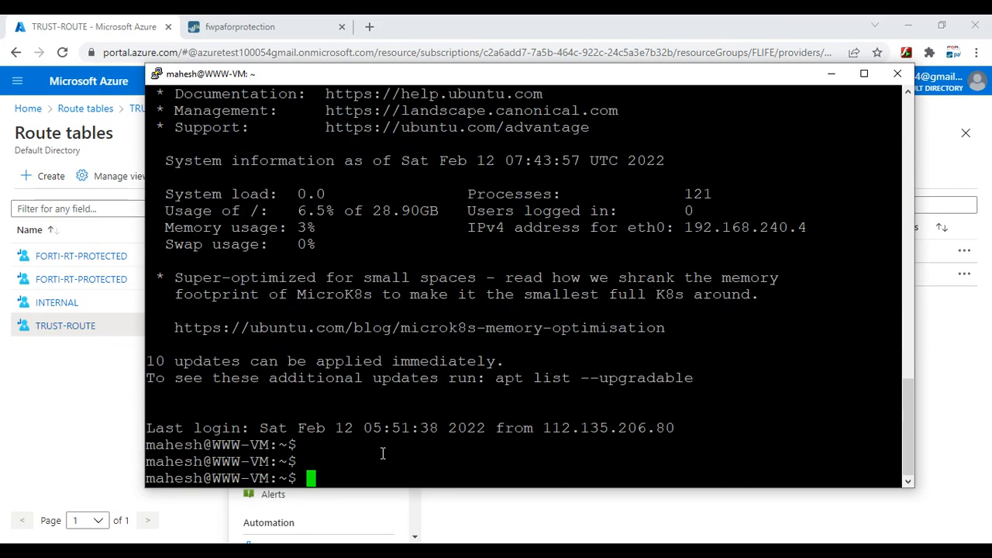
{"action": "type", "text": "ping 8.8.8.8"}
{"action": "key", "text": "Return"}
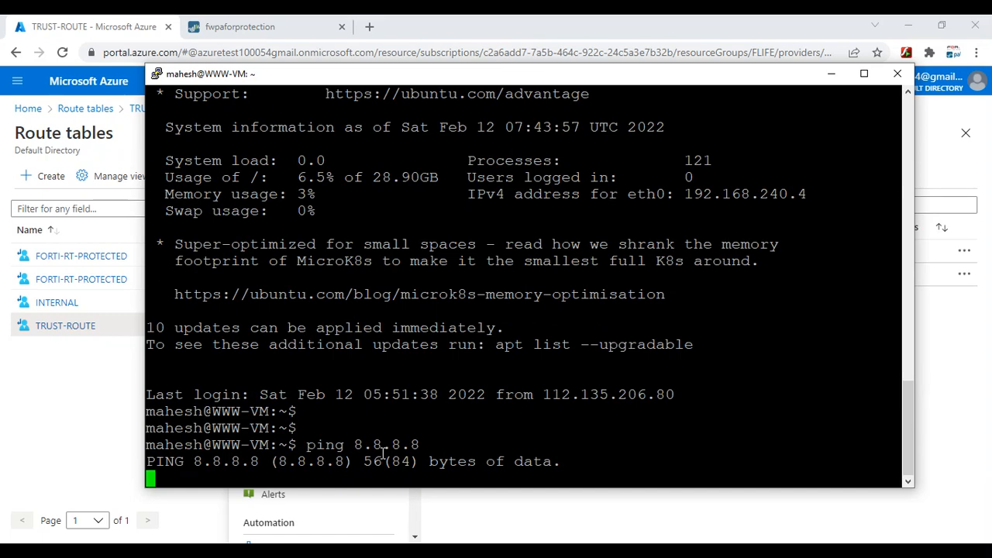
{"action": "key", "text": "ctrl+c"}
{"action": "key", "text": "Up"}
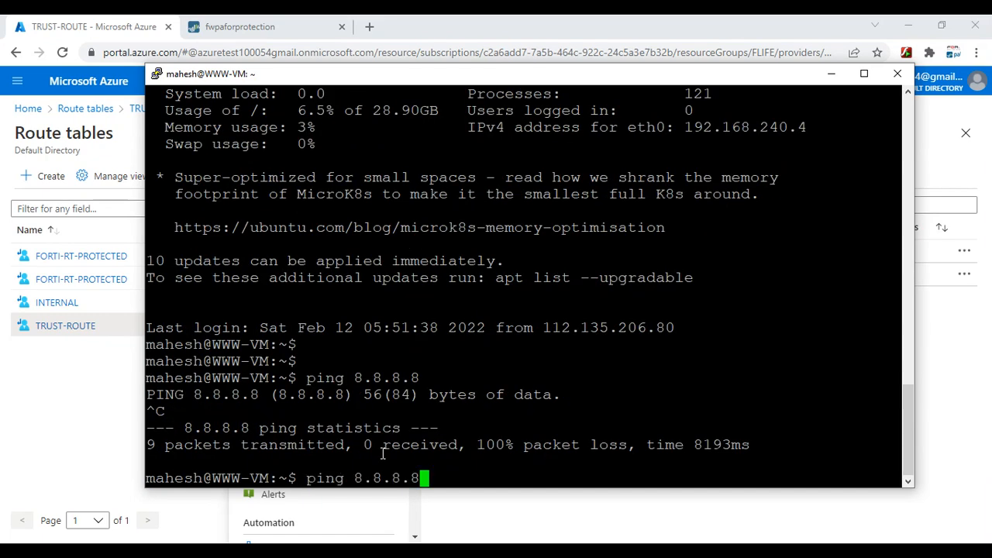
{"action": "key", "text": "BackSpace"}
{"action": "key", "text": "BackSpace"}
{"action": "key", "text": "BackSpace"}
{"action": "key", "text": "BackSpace"}
{"action": "key", "text": "BackSpace"}
{"action": "key", "text": "BackSpace"}
{"action": "key", "text": "BackSpace"}
{"action": "type", "text": "www.google.lk"}
{"action": "key", "text": "Return"}
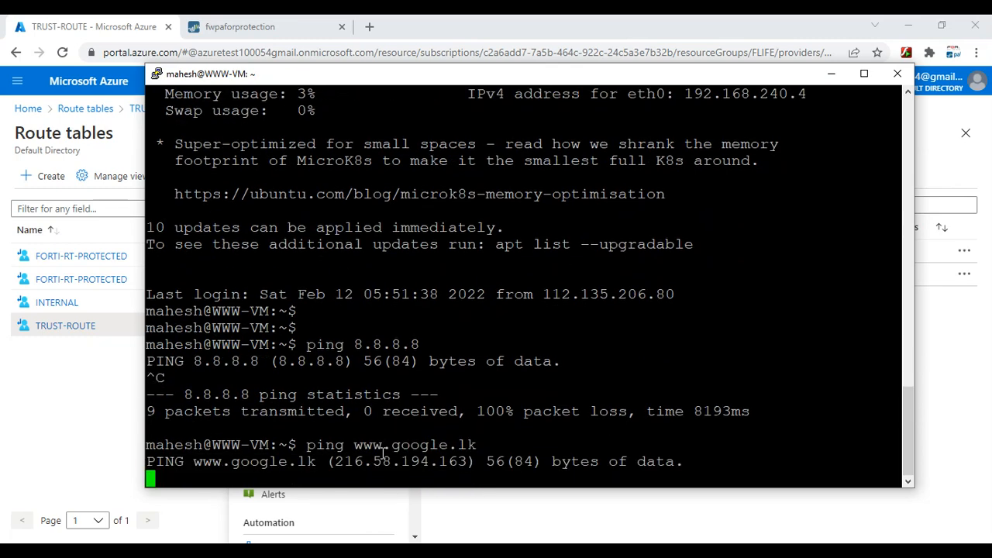
{"action": "key", "text": "Return"}
{"action": "key", "text": "Return"}
{"action": "key", "text": "Return"}
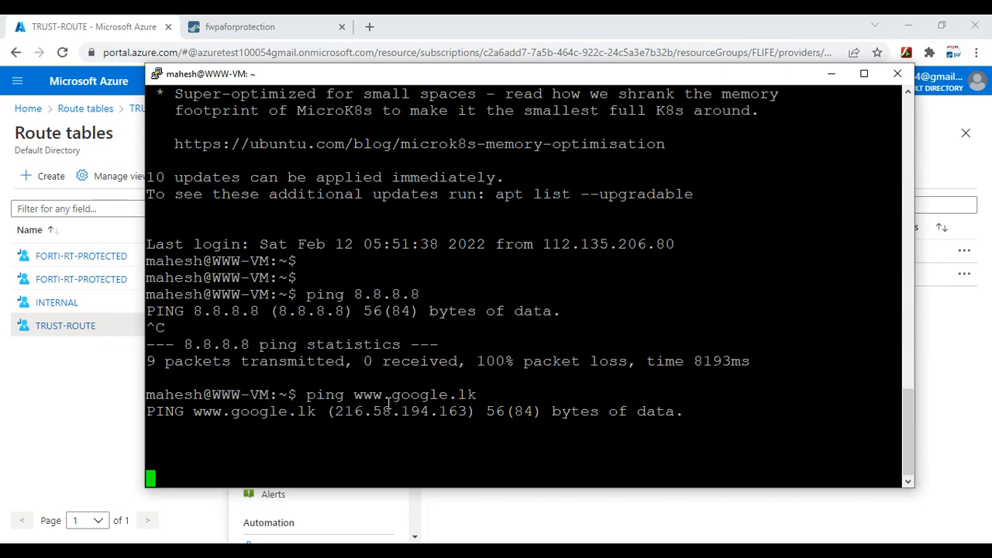
{"action": "left_click_drag", "start_coordinate": [335, 411], "coordinate": [466, 411]}
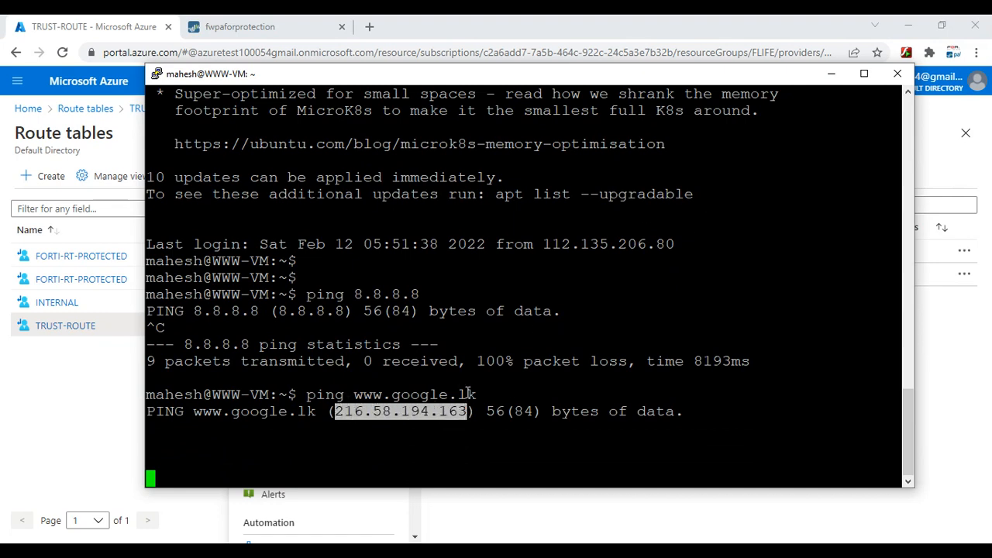
{"action": "left_click", "coordinate": [469, 395]}
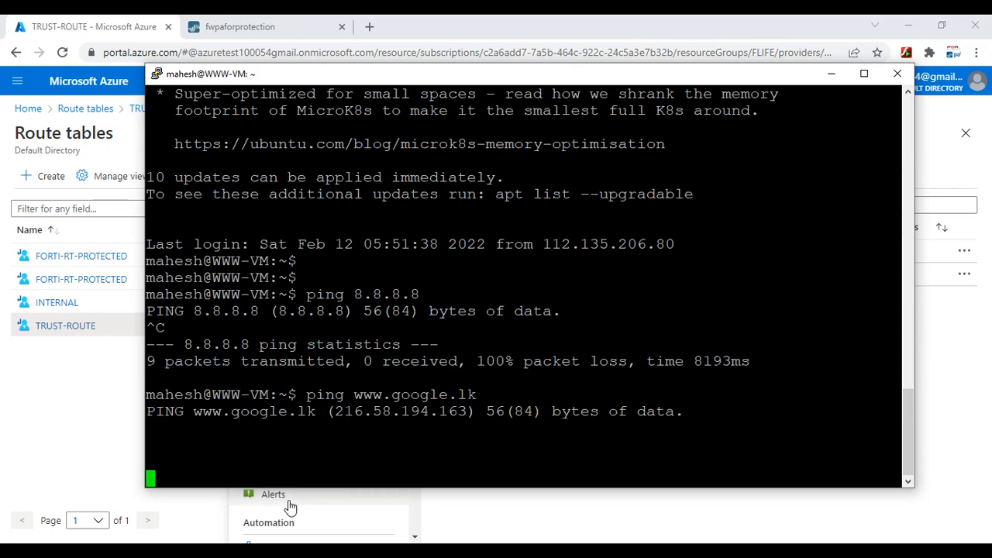
{"action": "key", "text": "ctrl+c"}
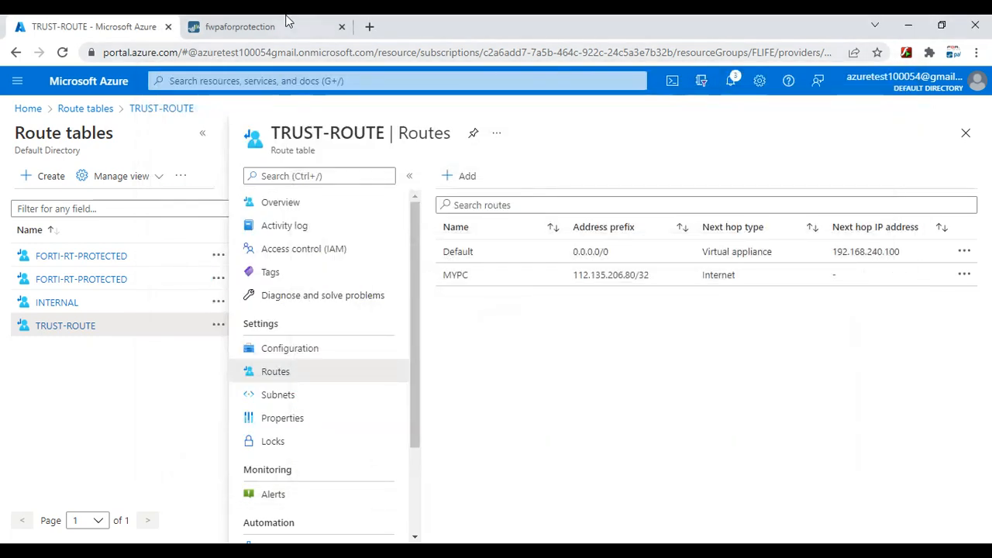
Create NAT rule 'WEB INTERNET ACCSS' with source zone Trust and destination zone Untrust
{"action": "left_click", "coordinate": [288, 27]}
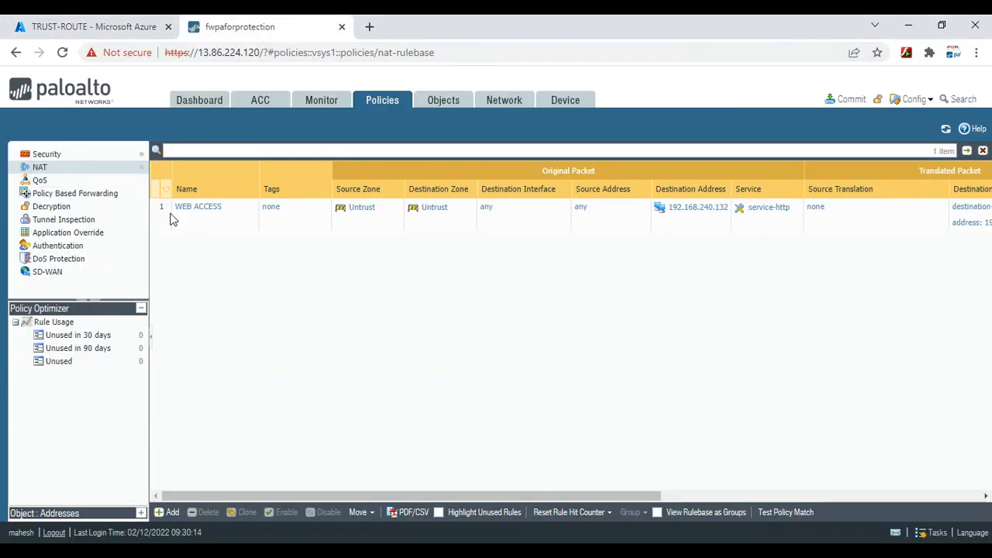
{"action": "left_click", "coordinate": [168, 512]}
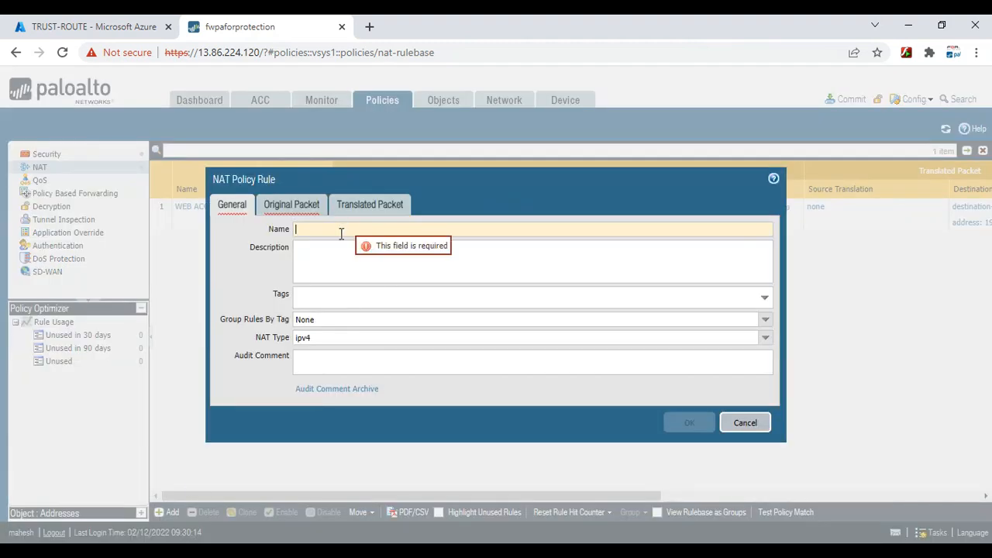
{"action": "type", "text": "WEB INTERNET ACCSS"}
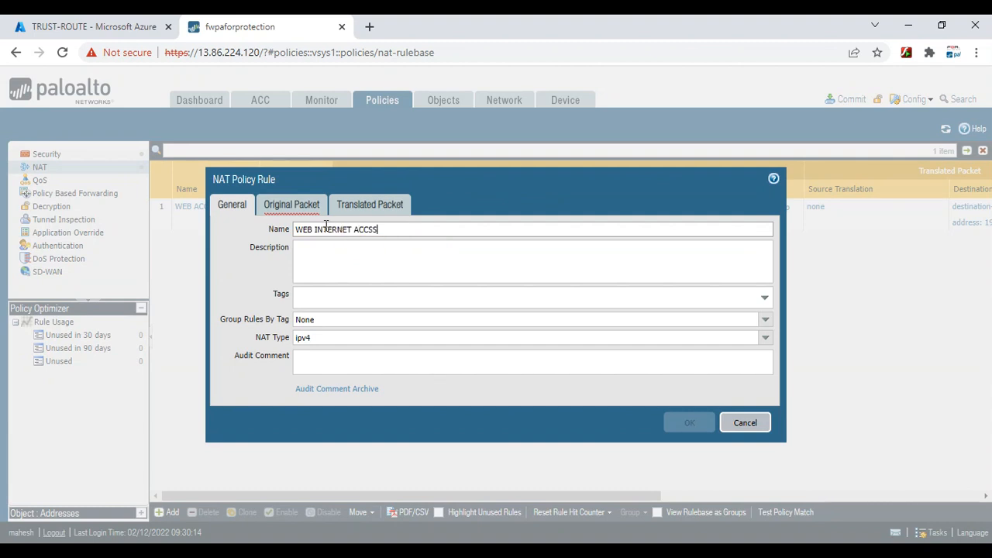
{"action": "left_click", "coordinate": [289, 206]}
{"action": "left_click", "coordinate": [237, 385]}
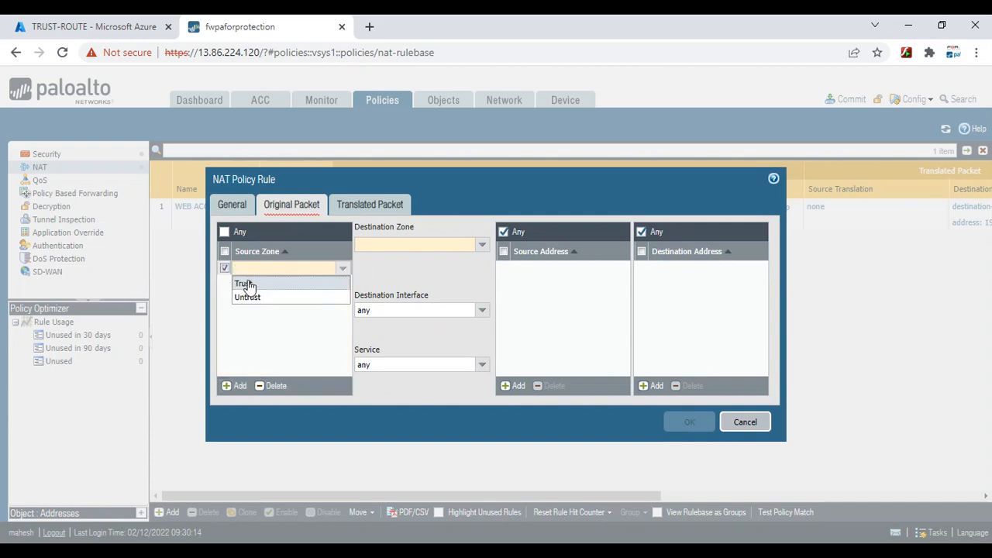
{"action": "left_click", "coordinate": [245, 285]}
{"action": "left_click", "coordinate": [481, 244]}
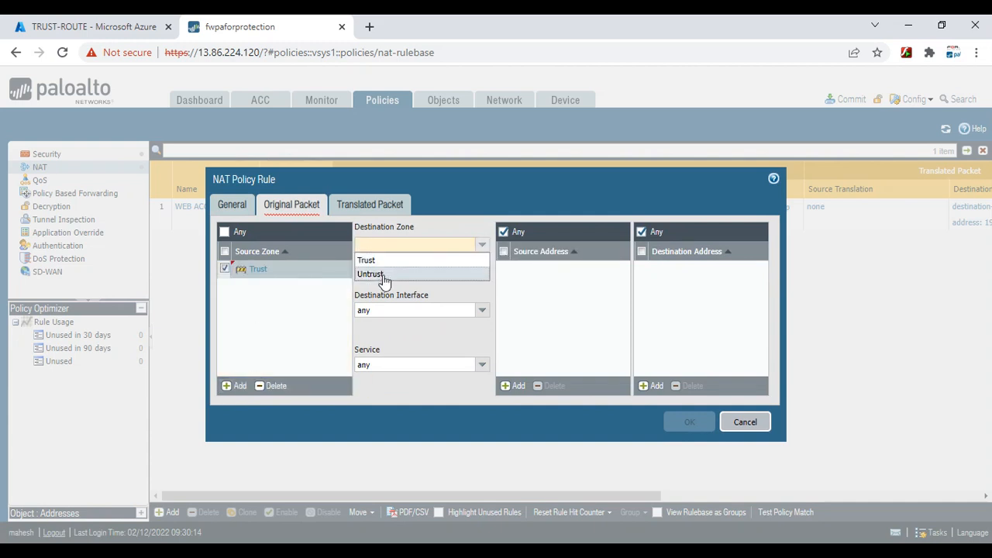
{"action": "left_click", "coordinate": [391, 273]}
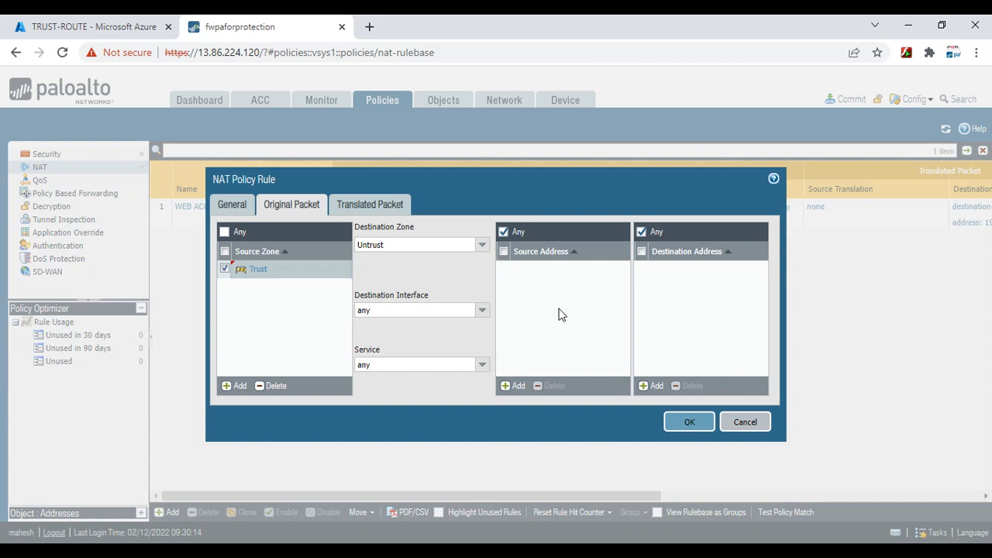
Translate source via Dynamic IP And Port to ethernet1/1 address 192.168.240.132/27 and save the rule
{"action": "left_click", "coordinate": [377, 205]}
{"action": "left_click", "coordinate": [480, 245]}
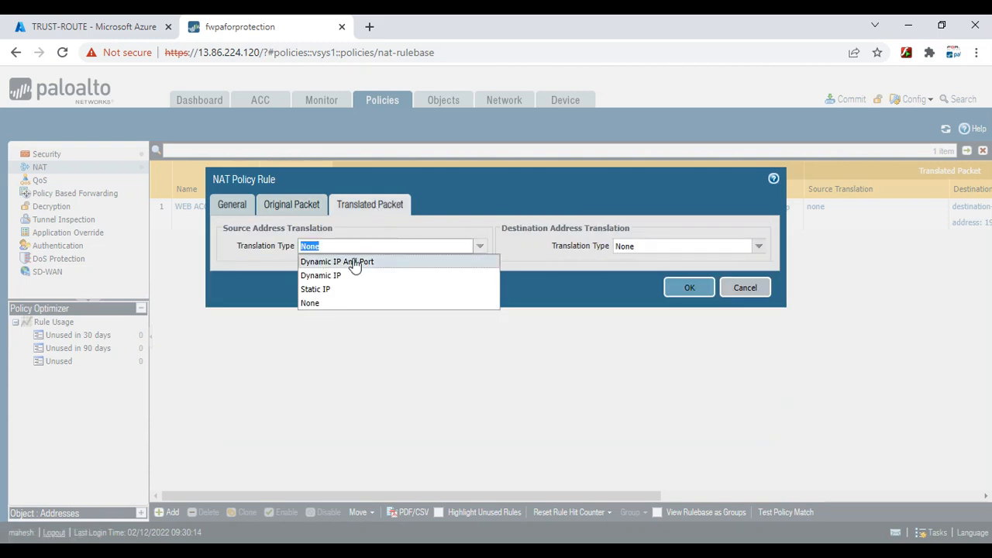
{"action": "left_click", "coordinate": [349, 261]}
{"action": "left_click", "coordinate": [480, 265]}
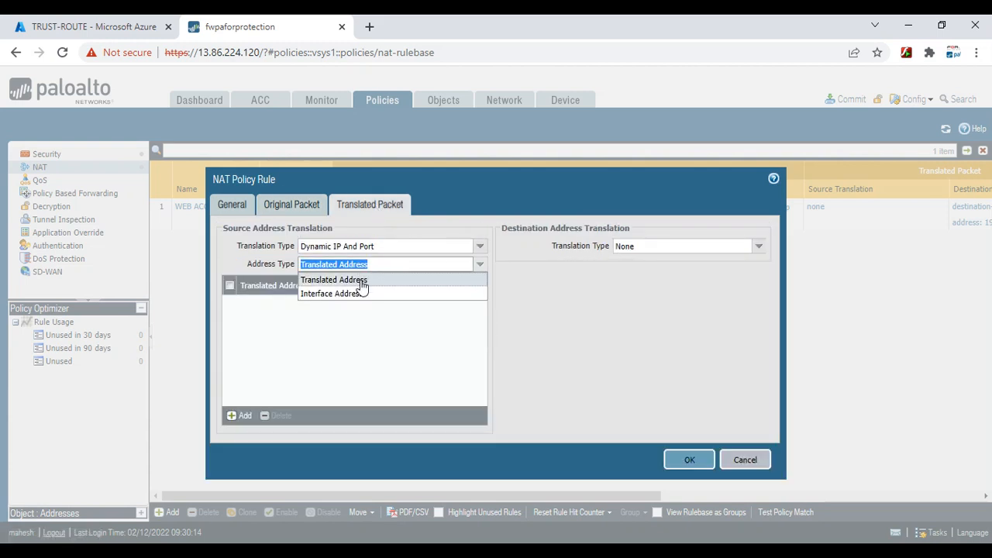
{"action": "left_click", "coordinate": [362, 294]}
{"action": "left_click", "coordinate": [480, 282]}
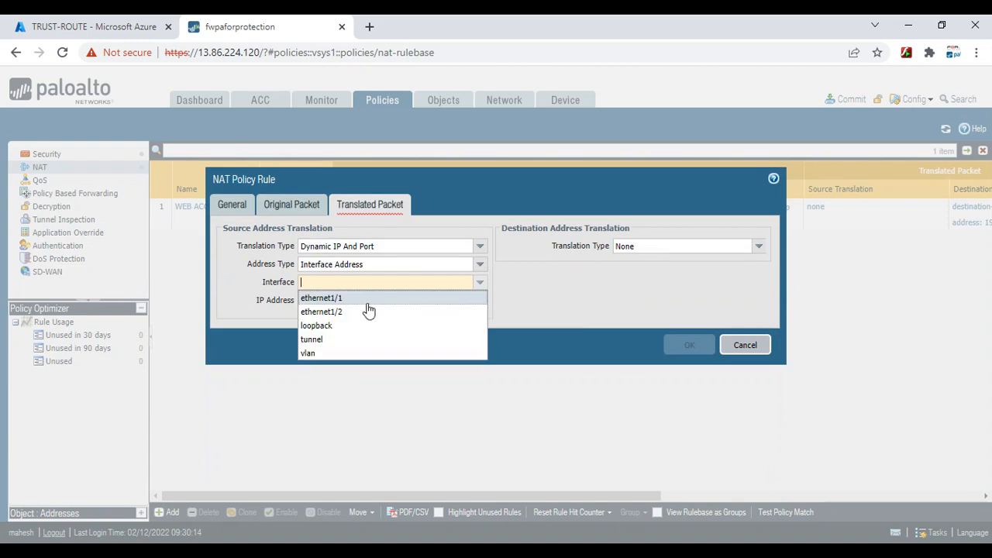
{"action": "left_click", "coordinate": [352, 299]}
{"action": "left_click", "coordinate": [480, 300]}
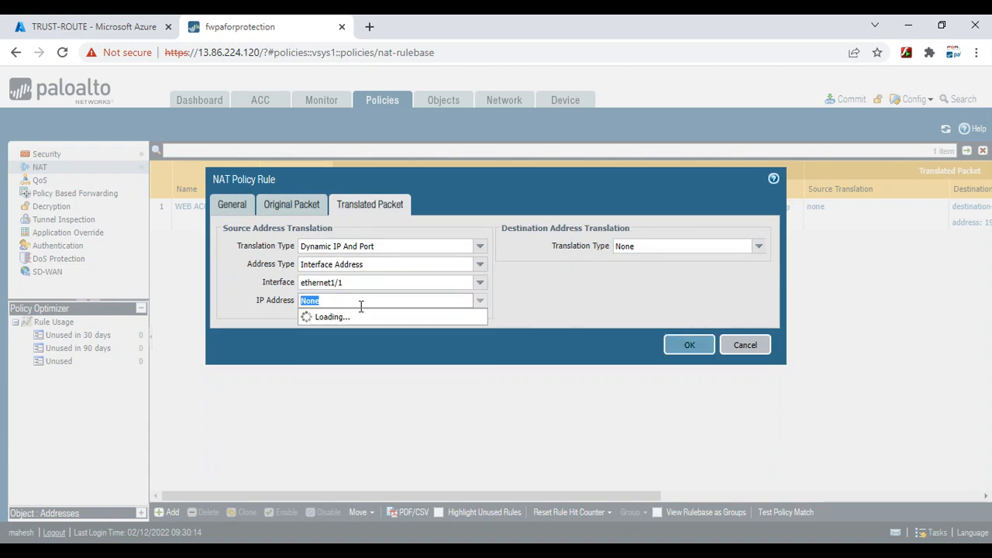
{"action": "left_click", "coordinate": [344, 331]}
{"action": "left_click", "coordinate": [679, 344]}
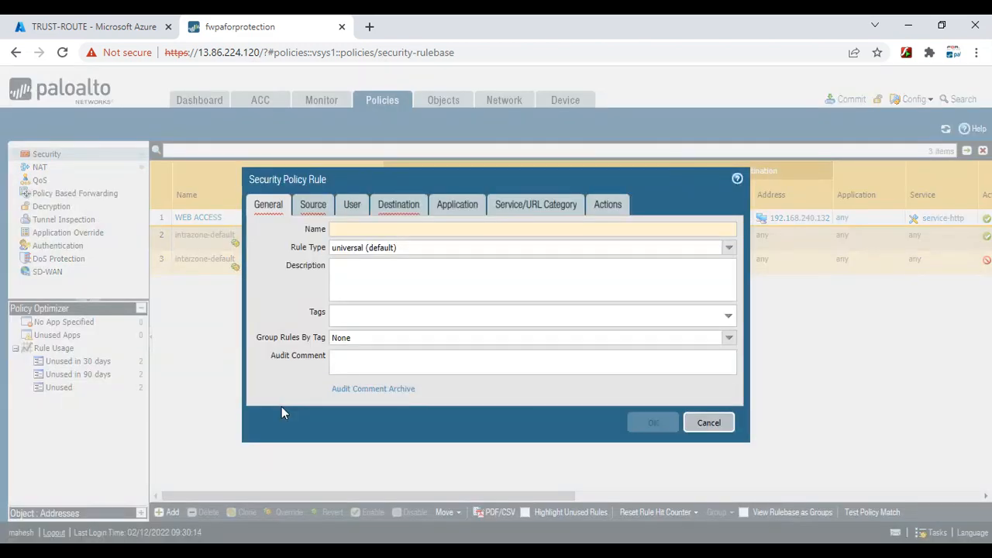
Name the new security rule 'WEB INTERNET ACCESS' and set its source zone to Trust
{"action": "type", "text": "WE"}
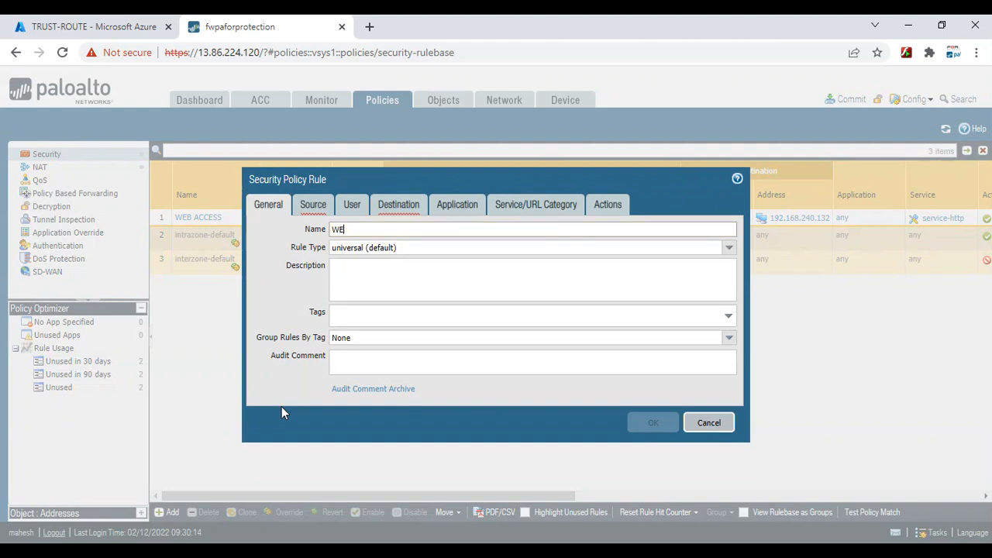
{"action": "type", "text": "B INTETNE"}
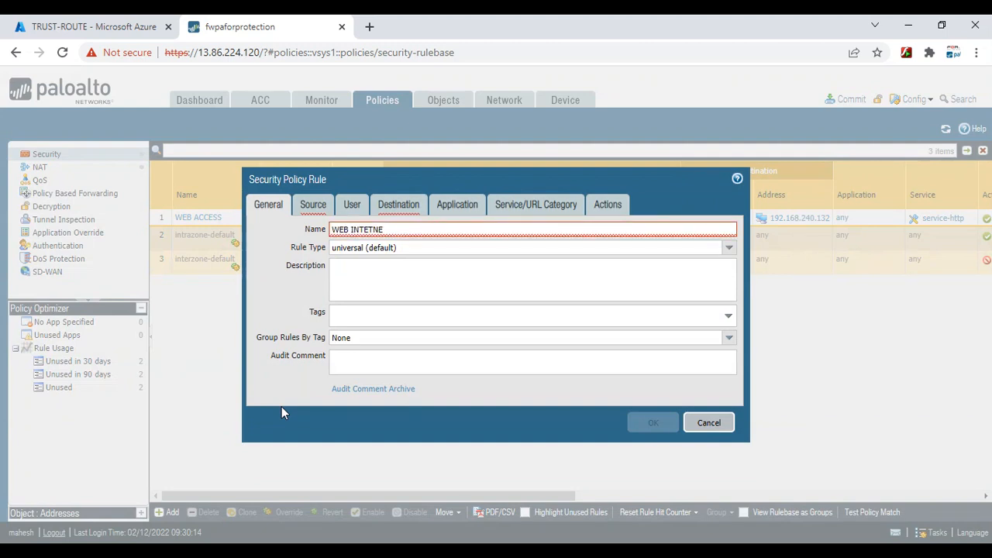
{"action": "key", "text": "BackSpace"}
{"action": "type", "text": "RNET ACCESS"}
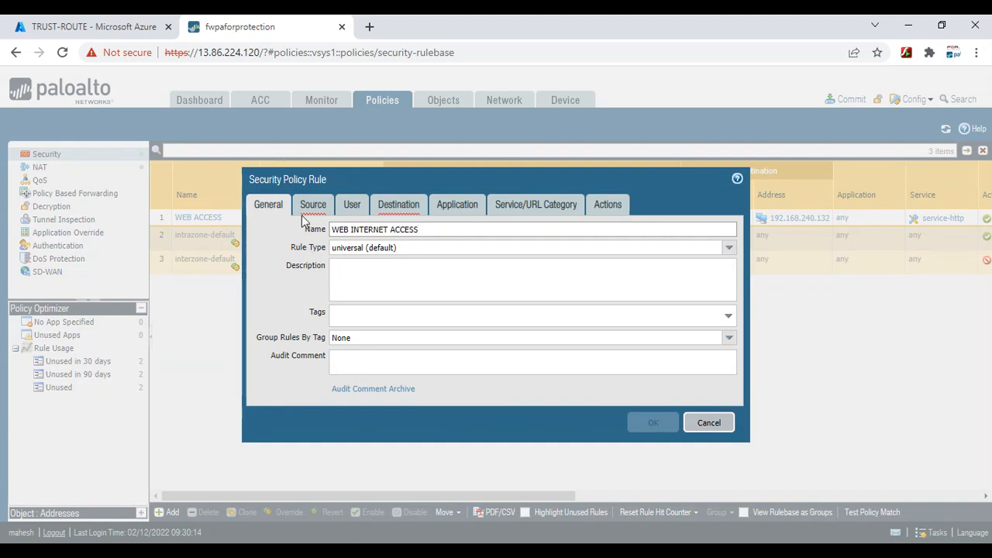
{"action": "left_click", "coordinate": [313, 205]}
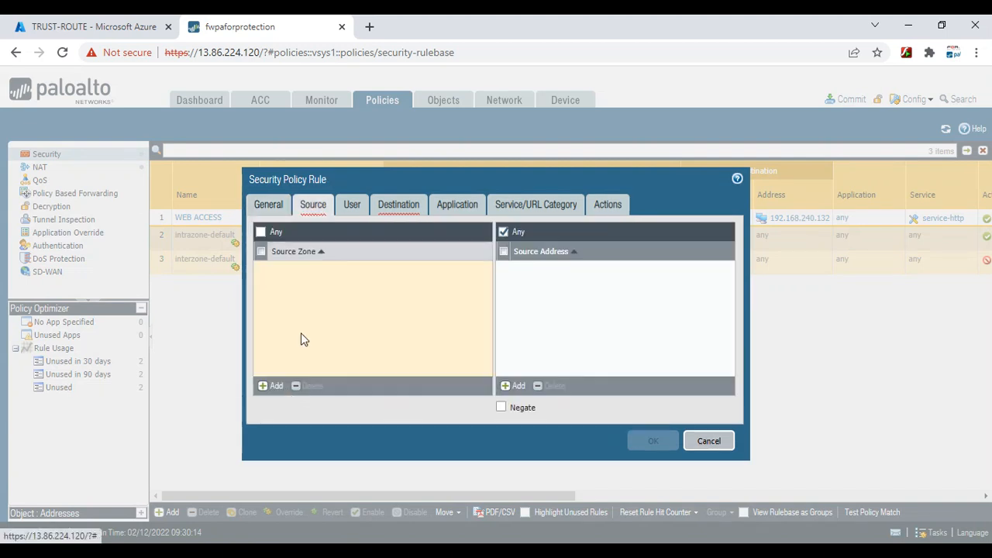
{"action": "left_click", "coordinate": [272, 386]}
{"action": "left_click", "coordinate": [295, 284]}
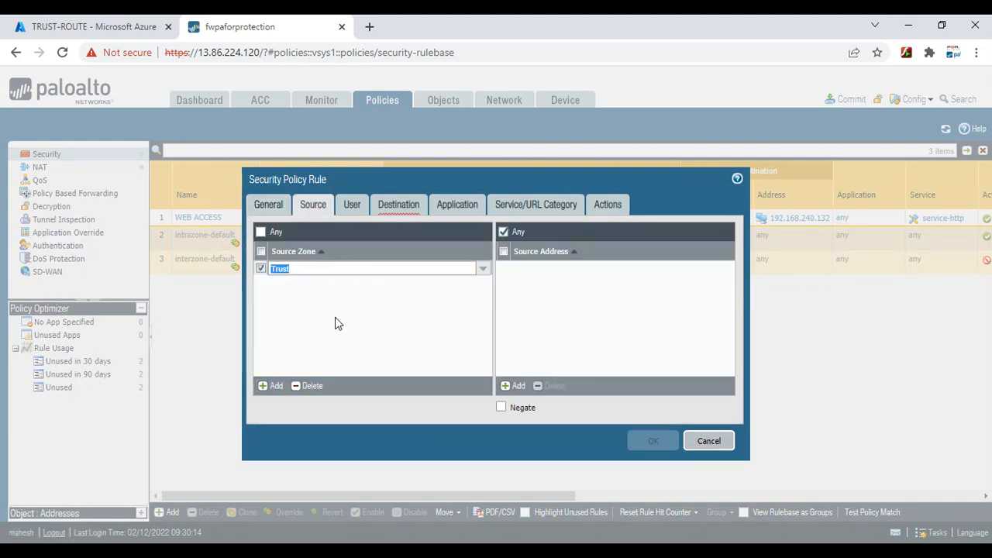
{"action": "left_click", "coordinate": [334, 323]}
Add Untrust as the destination zone, review the remaining tabs, and save the rule
{"action": "left_click", "coordinate": [384, 205]}
{"action": "left_click", "coordinate": [270, 385]}
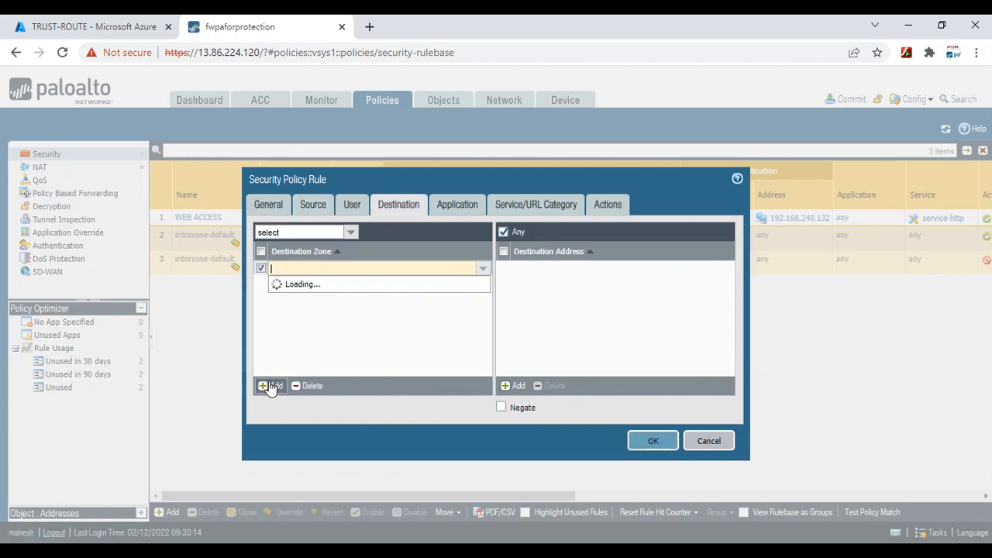
{"action": "left_click", "coordinate": [299, 297]}
{"action": "left_click", "coordinate": [357, 336]}
{"action": "left_click", "coordinate": [475, 205]}
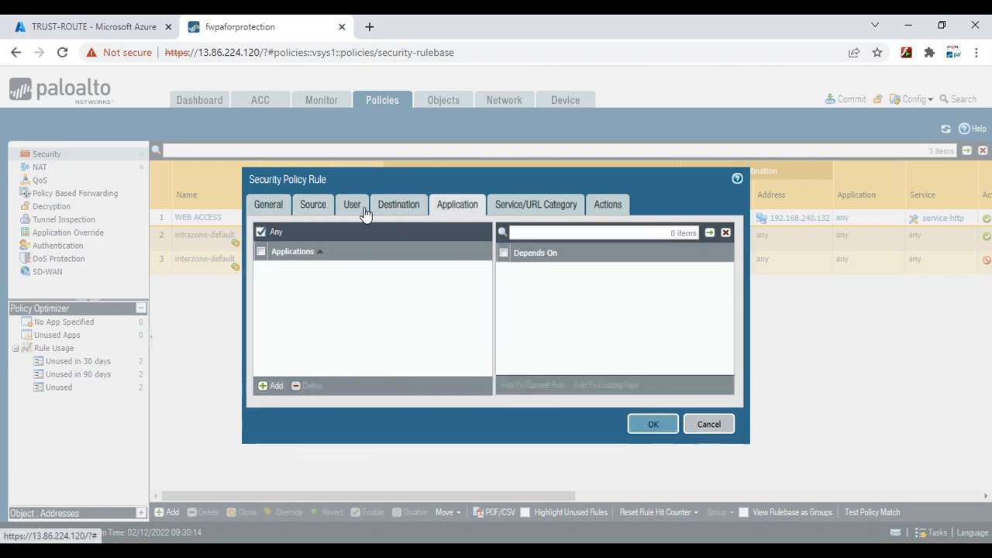
{"action": "left_click", "coordinate": [528, 205]}
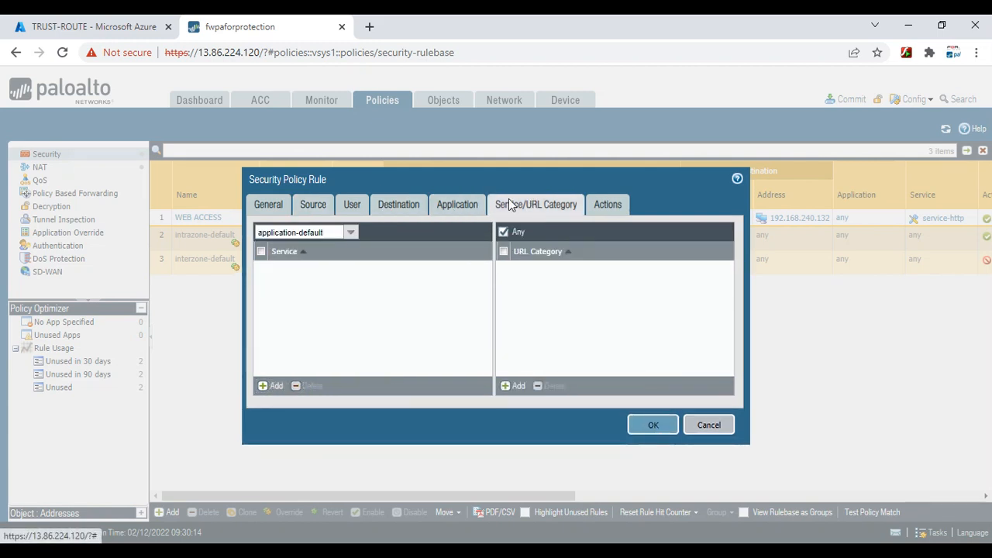
{"action": "left_click", "coordinate": [612, 206]}
{"action": "left_click", "coordinate": [648, 406]}
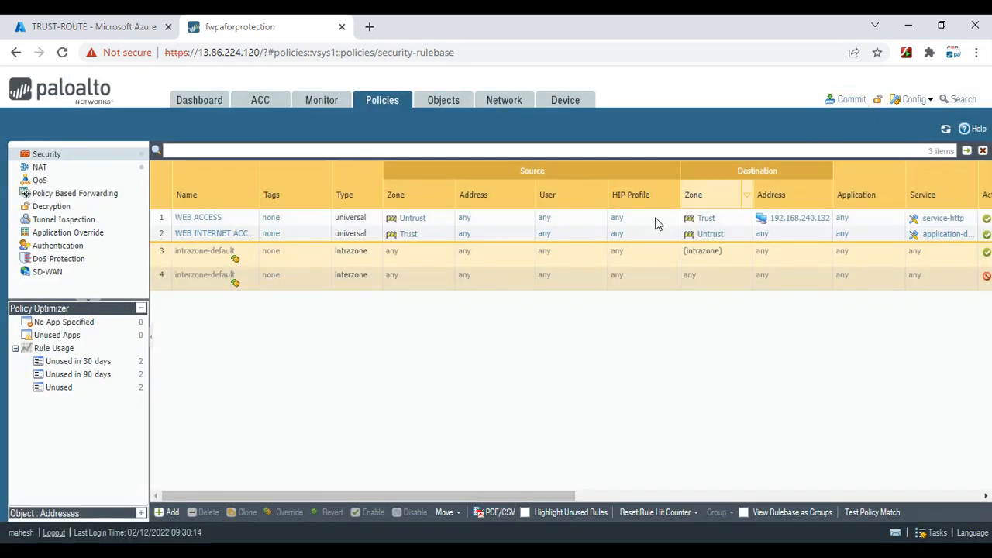
Commit all pending changes to the firewall
{"action": "left_click", "coordinate": [851, 99]}
{"action": "left_click", "coordinate": [627, 470]}
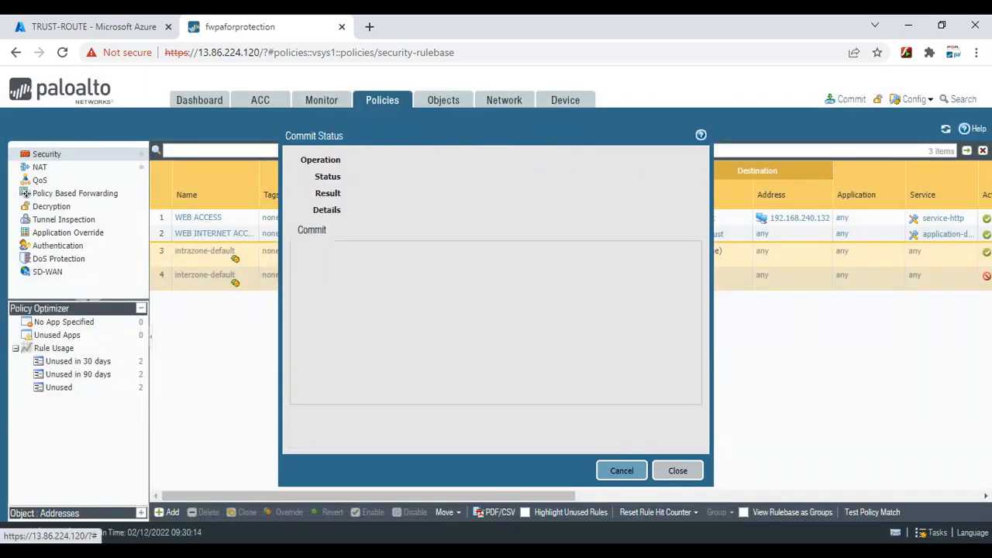
{"action": "mouse_move", "coordinate": [762, 540]}
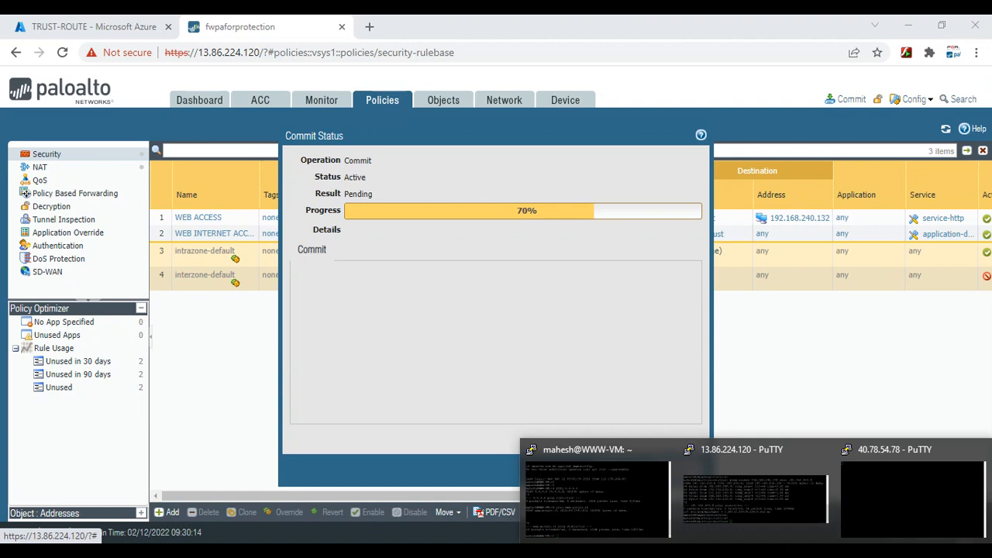
{"action": "left_click", "coordinate": [599, 506]}
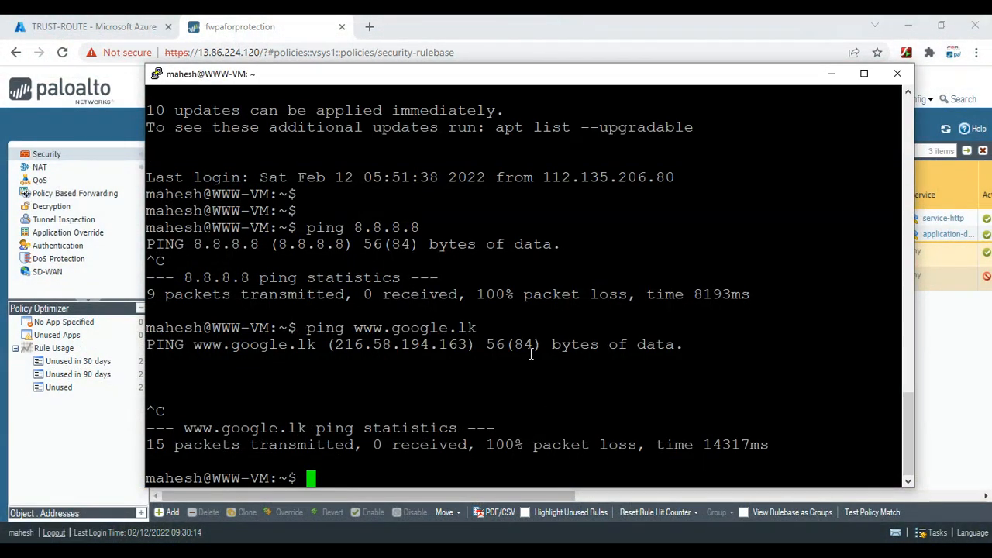
{"action": "key", "text": "Up"}
{"action": "key", "text": "Return"}
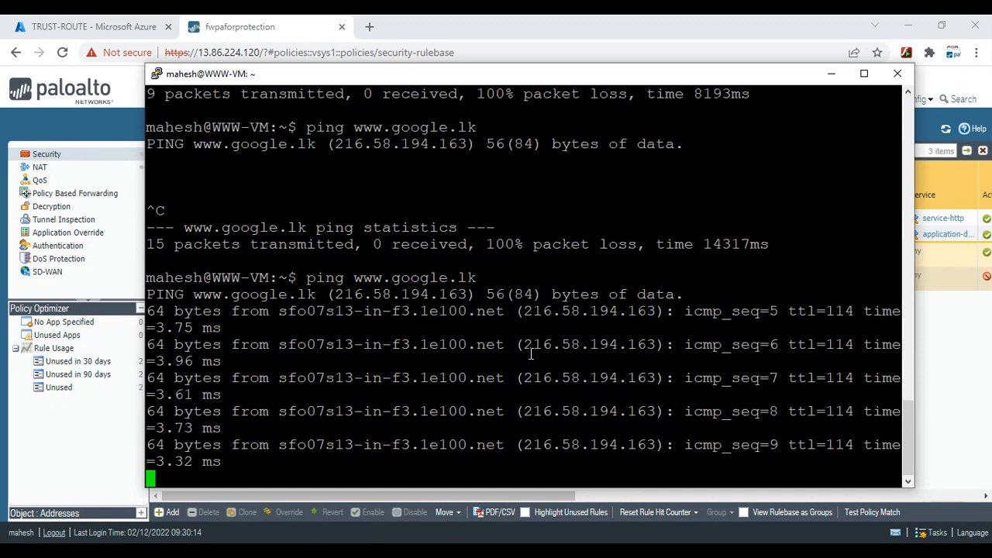
{"action": "key", "text": "ctrl+c"}
{"action": "key", "text": "Return"}
{"action": "key", "text": "Return"}
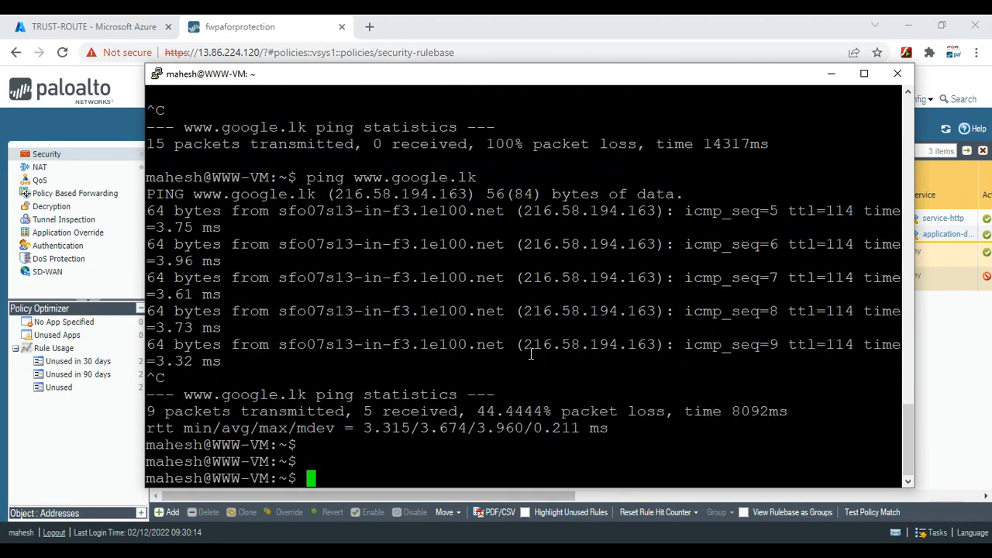
Run apt-get update as the regular user
{"action": "type", "text": "APT"}
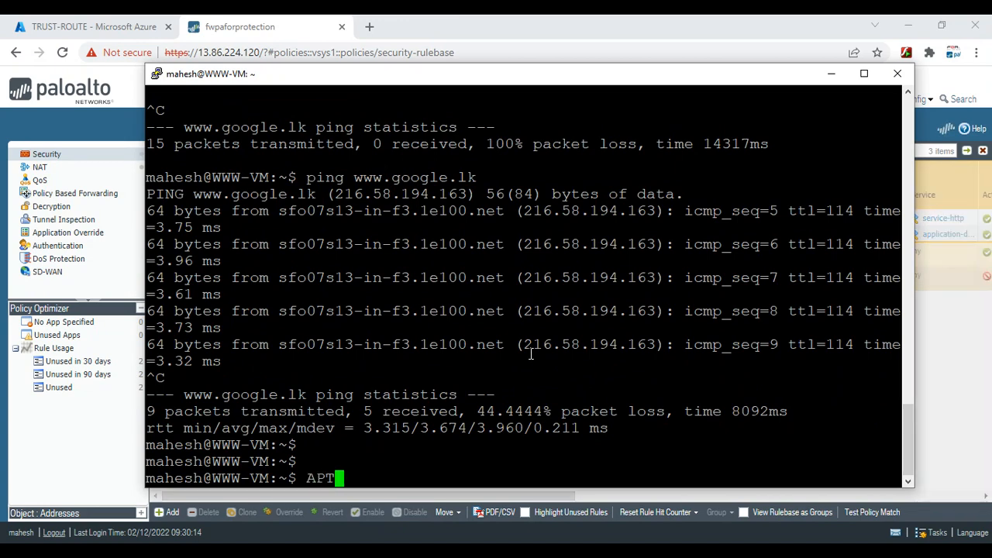
{"action": "key", "text": "BackSpace"}
{"action": "key", "text": "BackSpace"}
{"action": "type", "text": "apt"}
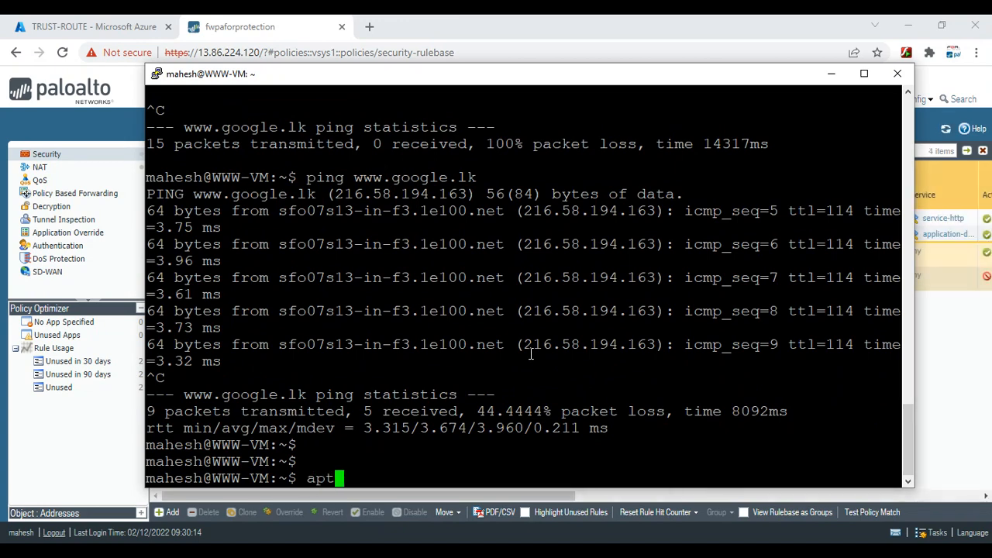
{"action": "type", "text": "-get update"}
{"action": "key", "text": "Return"}
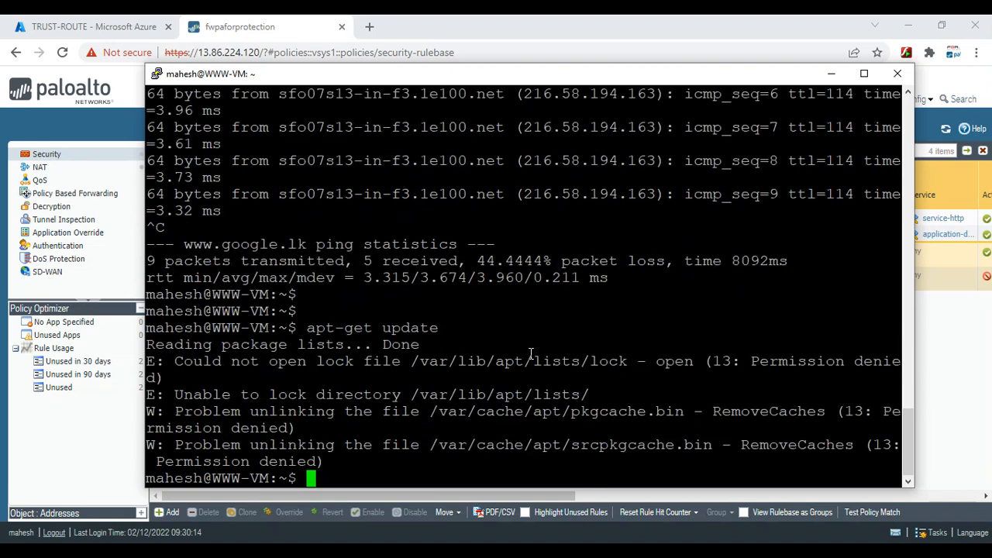
{"action": "key", "text": "Return"}
Switch to root with sudo su and rerun apt-get update, fetching 336 kB
{"action": "type", "text": "sudo su"}
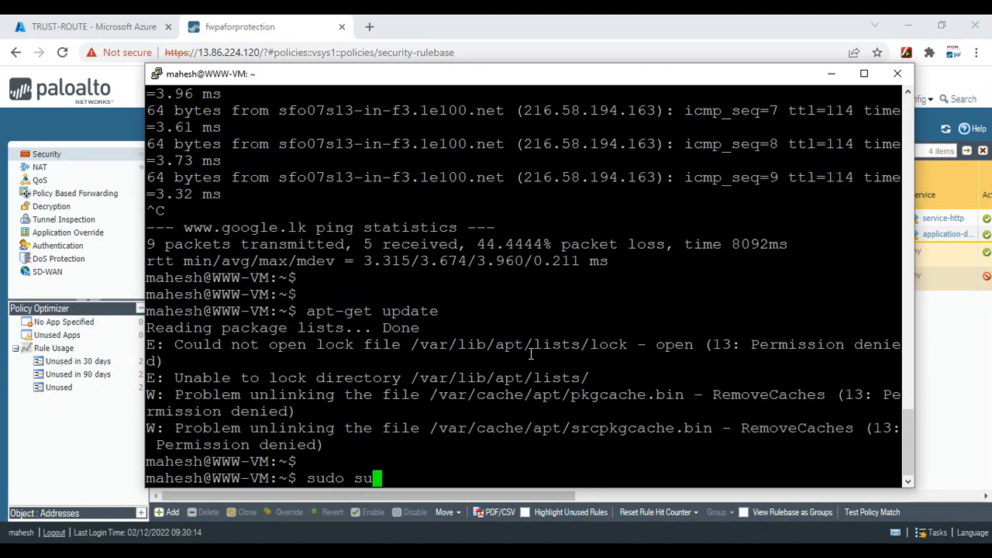
{"action": "key", "text": "Return"}
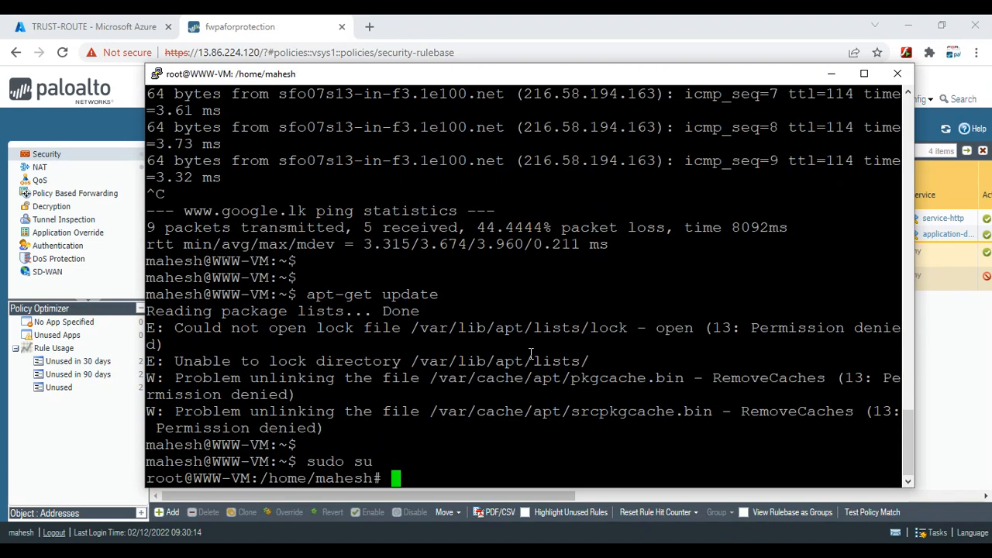
{"action": "type", "text": "cd"}
{"action": "key", "text": "Return"}
{"action": "key", "text": "Return"}
{"action": "type", "text": "systemctl status apache"}
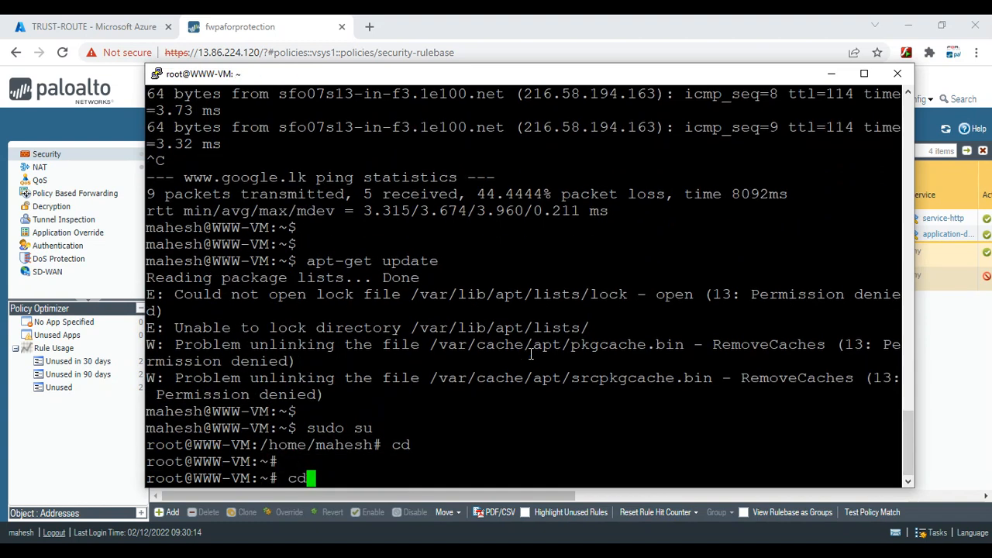
{"action": "key", "text": "BackSpace"}
{"action": "key", "text": "BackSpace"}
{"action": "key", "text": "BackSpace"}
{"action": "key", "text": "BackSpace"}
{"action": "key", "text": "BackSpace"}
{"action": "key", "text": "BackSpace"}
{"action": "key", "text": "BackSpace"}
{"action": "key", "text": "BackSpace"}
{"action": "key", "text": "BackSpace"}
{"action": "key", "text": "BackSpace"}
{"action": "key", "text": "BackSpace"}
{"action": "key", "text": "BackSpace"}
{"action": "key", "text": "BackSpace"}
{"action": "key", "text": "BackSpace"}
{"action": "key", "text": "BackSpace"}
{"action": "key", "text": "BackSpace"}
{"action": "key", "text": "BackSpace"}
{"action": "key", "text": "BackSpace"}
{"action": "key", "text": "BackSpace"}
{"action": "key", "text": "BackSpace"}
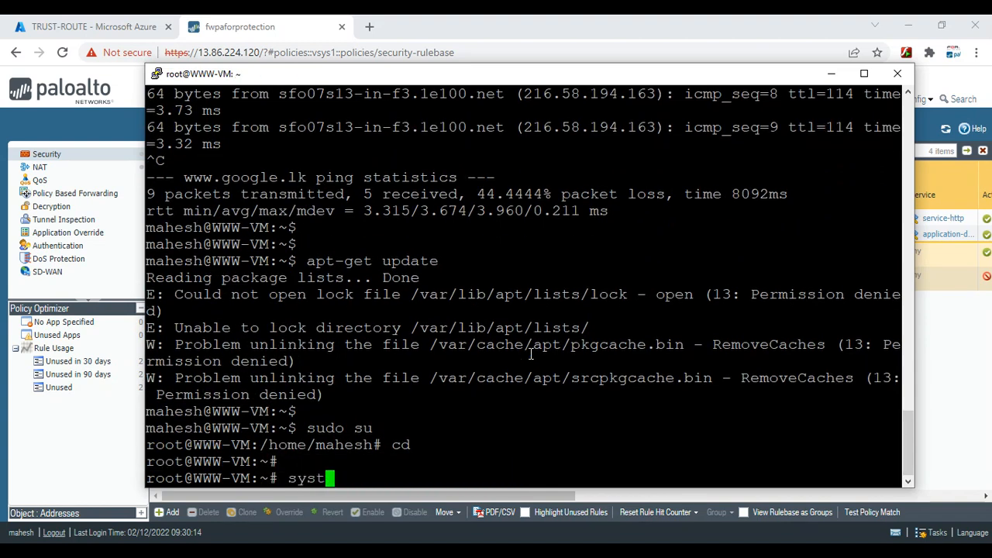
{"action": "type", "text": "apt-get update"}
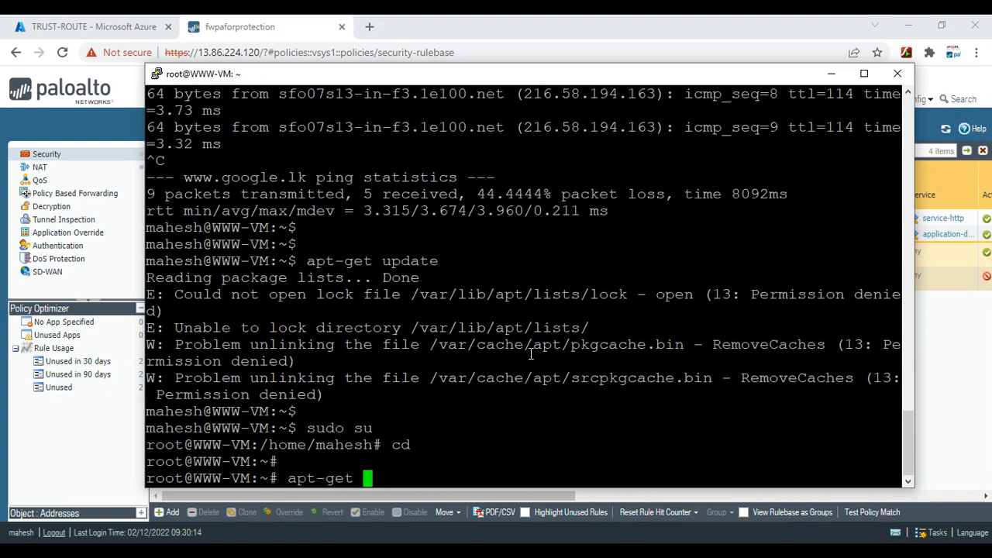
{"action": "key", "text": "Return"}
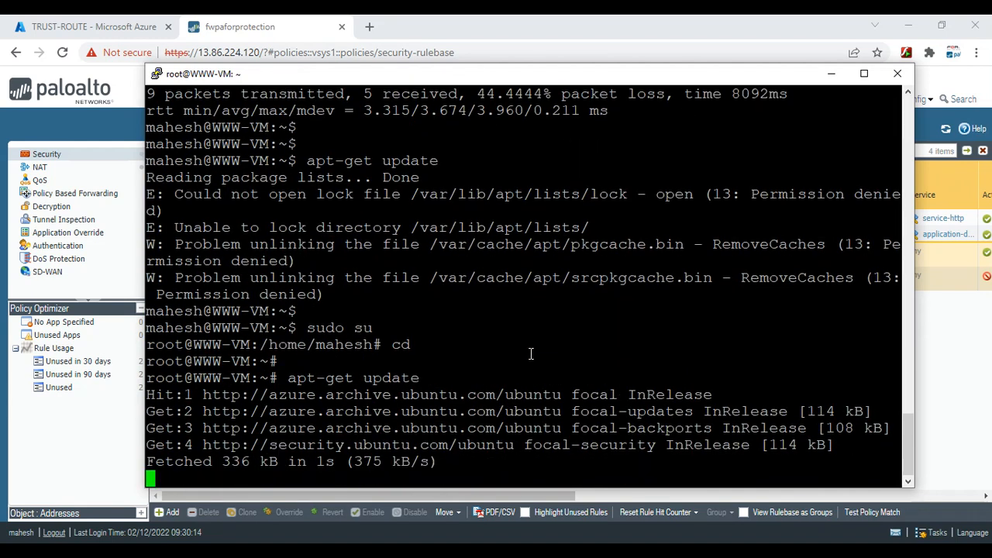
{"action": "left_click", "coordinate": [831, 75]}
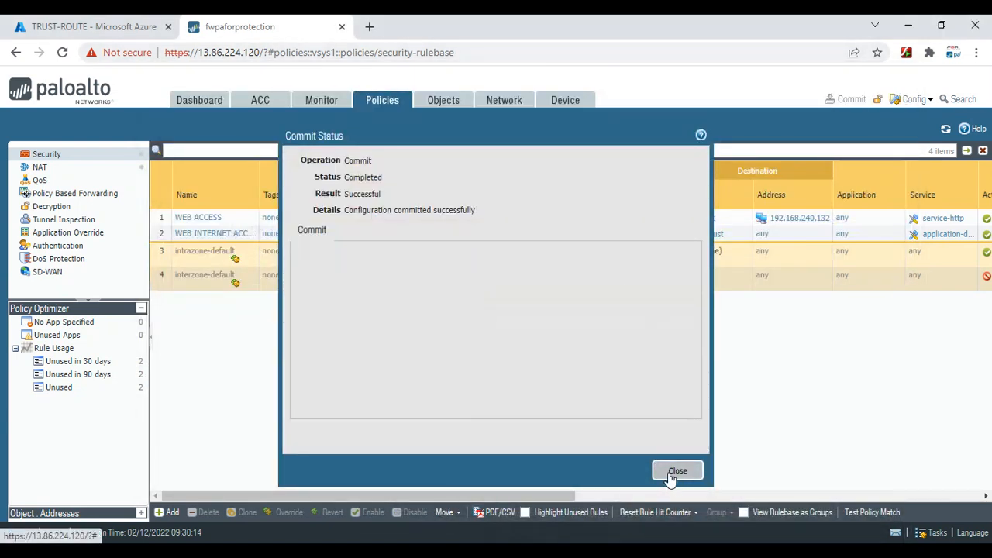
Filter the traffic logs to source 192.168.240.4 and check the allowed ping and apt-get sessions
{"action": "left_click", "coordinate": [672, 477]}
{"action": "left_click", "coordinate": [321, 100]}
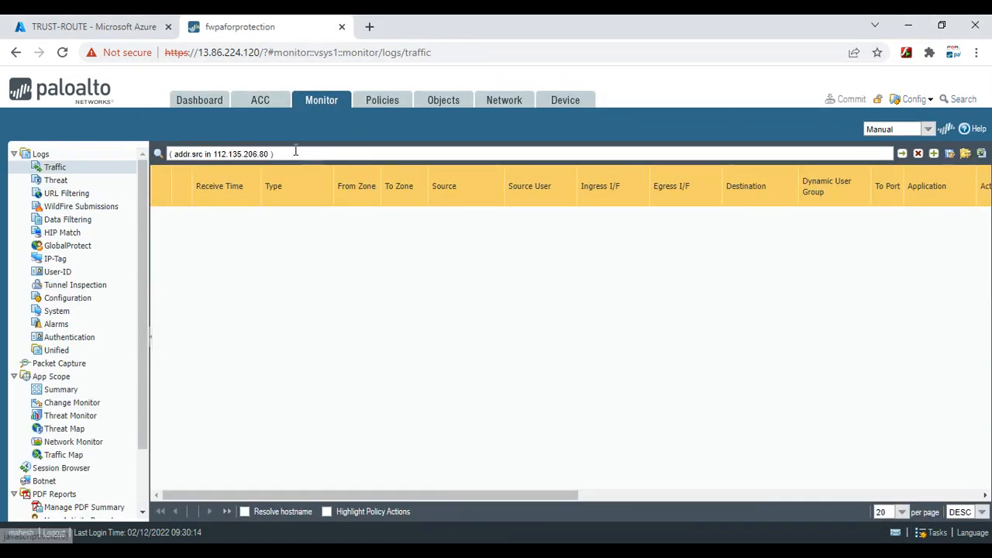
{"action": "left_click_drag", "start_coordinate": [283, 153], "coordinate": [155, 154]}
{"action": "left_click", "coordinate": [273, 155]}
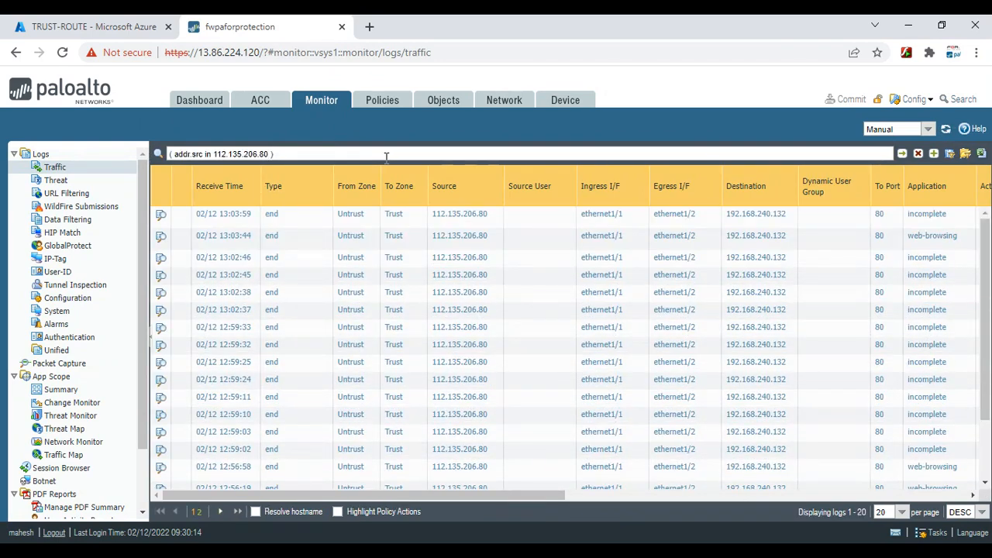
{"action": "key", "text": "BackSpace"}
{"action": "key", "text": "BackSpace"}
{"action": "key", "text": "BackSpace"}
{"action": "key", "text": "BackSpace"}
{"action": "key", "text": "BackSpace"}
{"action": "key", "text": "BackSpace"}
{"action": "key", "text": "BackSpace"}
{"action": "key", "text": "BackSpace"}
{"action": "key", "text": "BackSpace"}
{"action": "key", "text": "BackSpace"}
{"action": "key", "text": "BackSpace"}
{"action": "key", "text": "BackSpace"}
{"action": "key", "text": "BackSpace"}
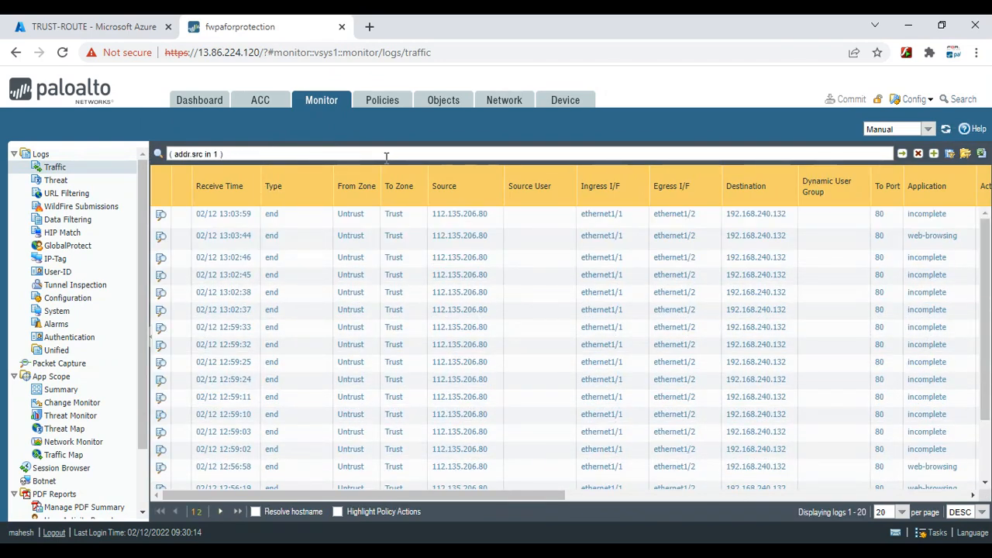
{"action": "type", "text": "92.168.240.4"}
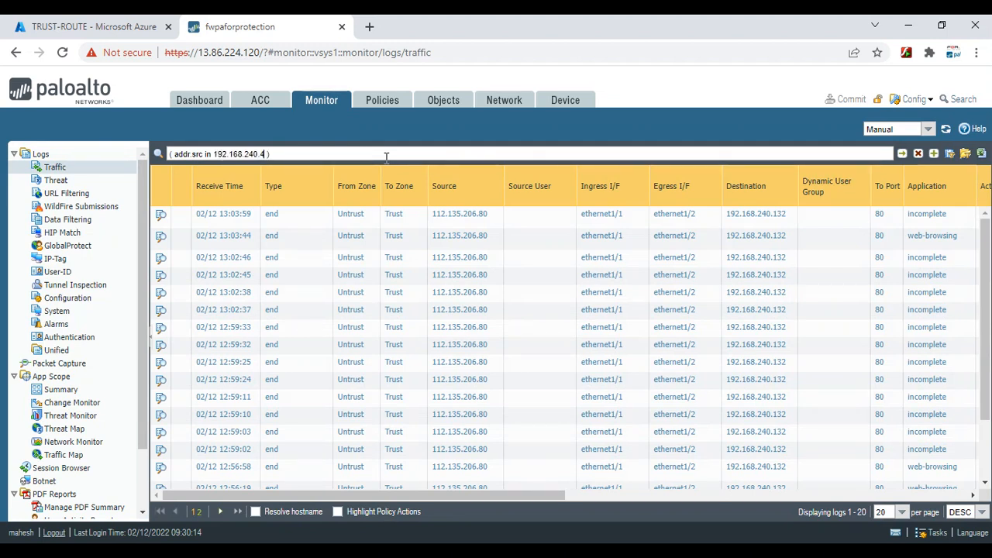
{"action": "key", "text": "Return"}
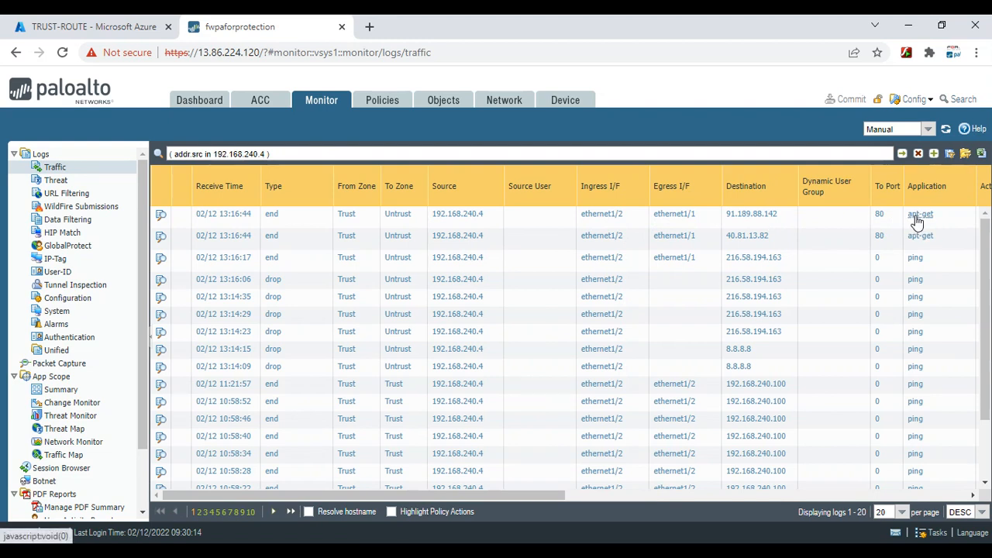
{"action": "left_click_drag", "start_coordinate": [546, 491], "coordinate": [584, 521]}
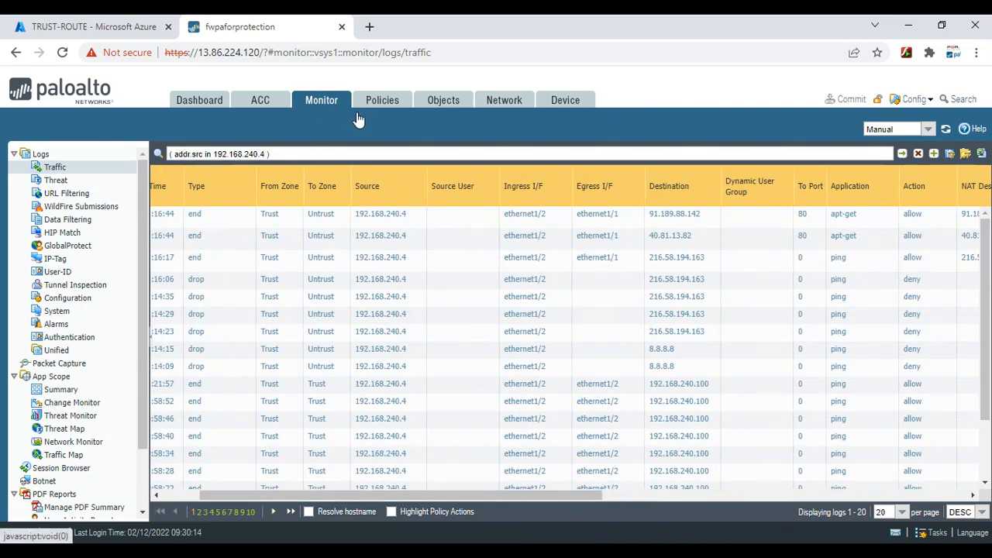
Review the WEB INTERNET ACCESS security rule's action settings and close it unchanged
{"action": "left_click", "coordinate": [382, 100]}
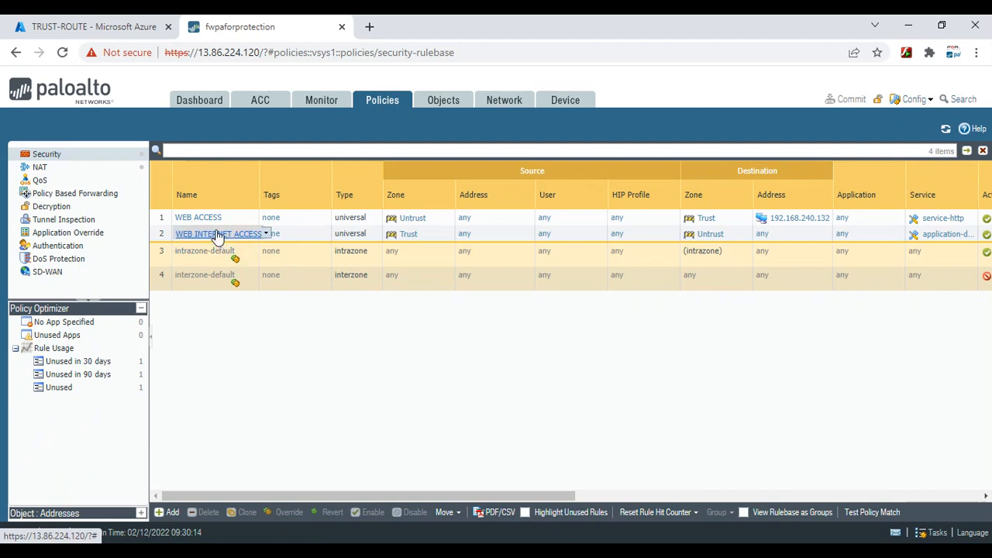
{"action": "left_click", "coordinate": [211, 235]}
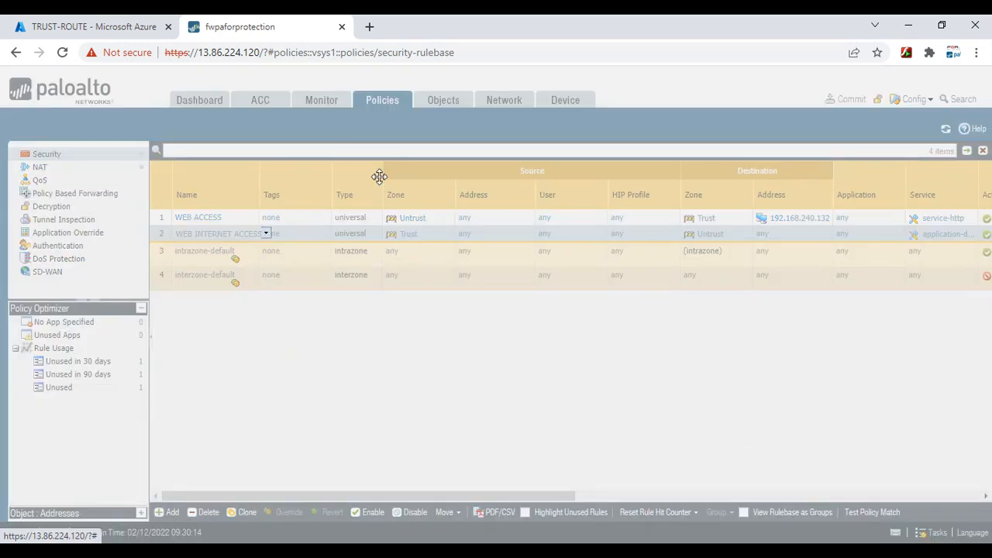
{"action": "left_click", "coordinate": [608, 207]}
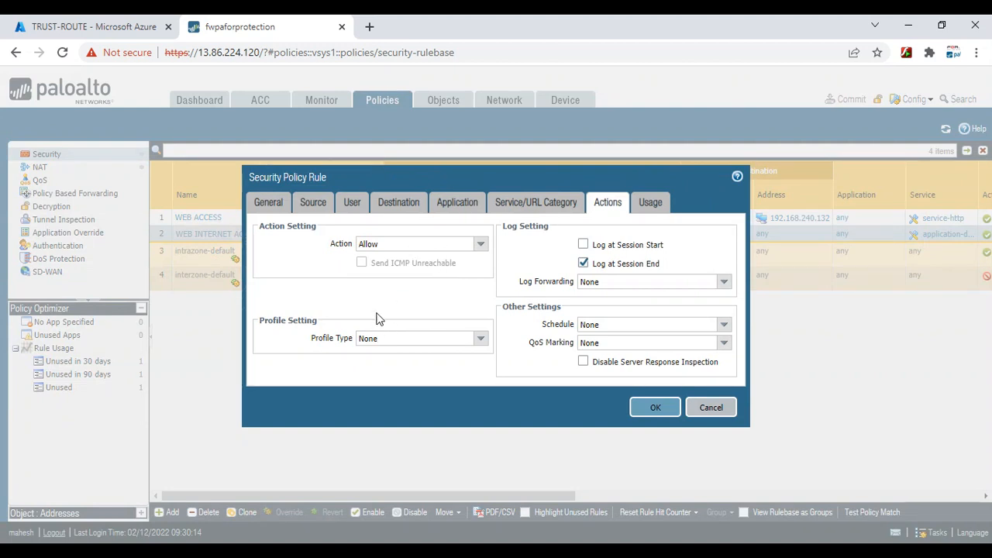
{"action": "left_click", "coordinate": [710, 407]}
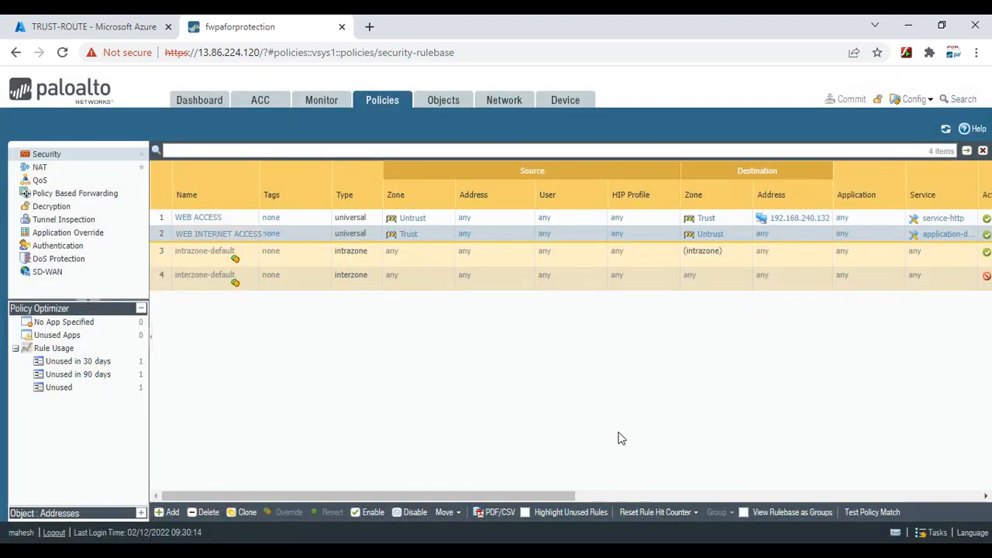